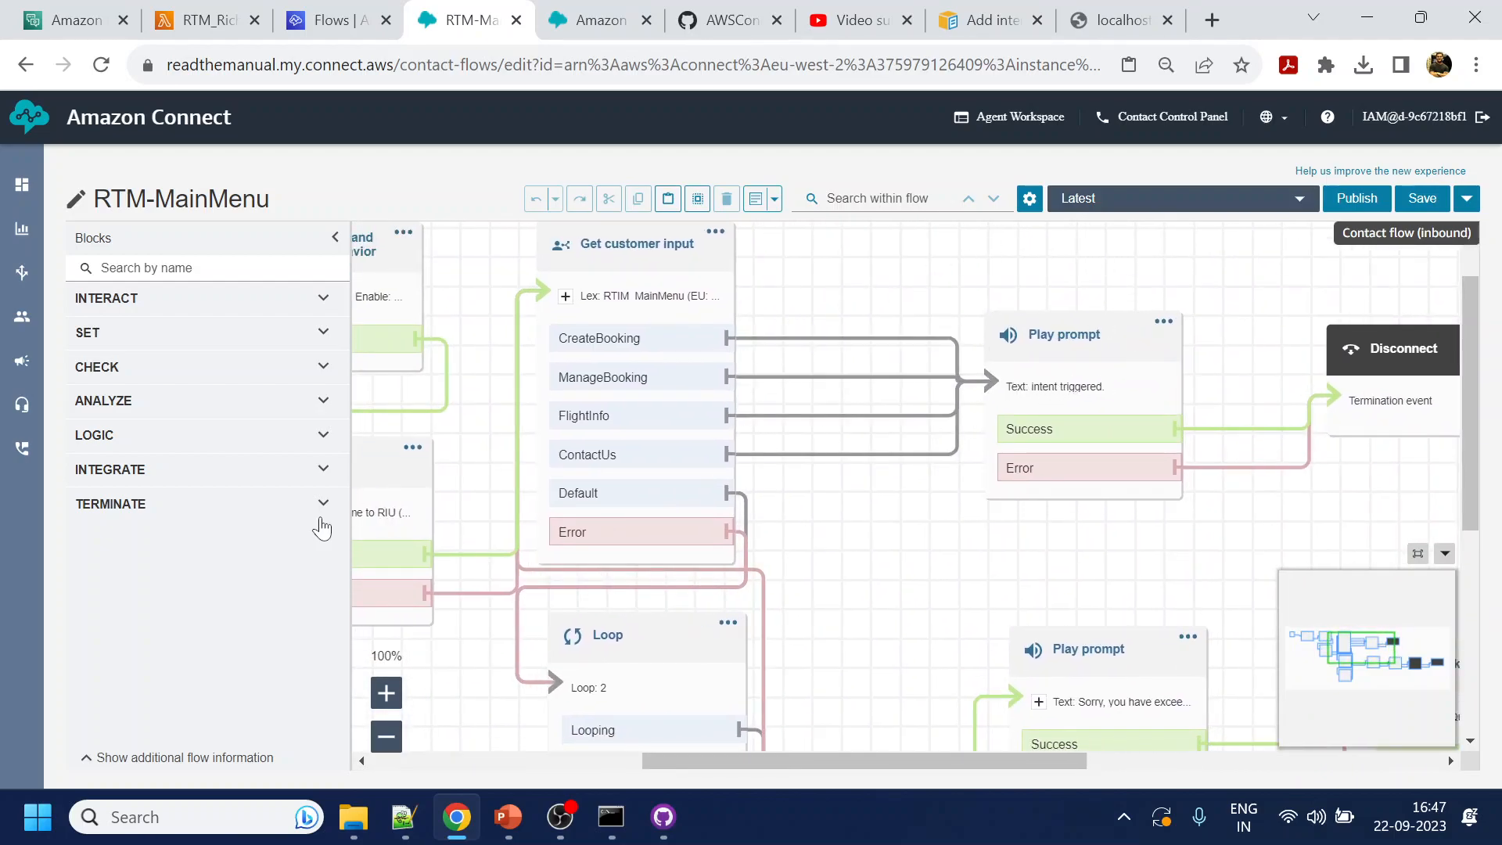
# Create a new inbound contact flow and name it RTM_Booking
pyautogui.click(208, 268)
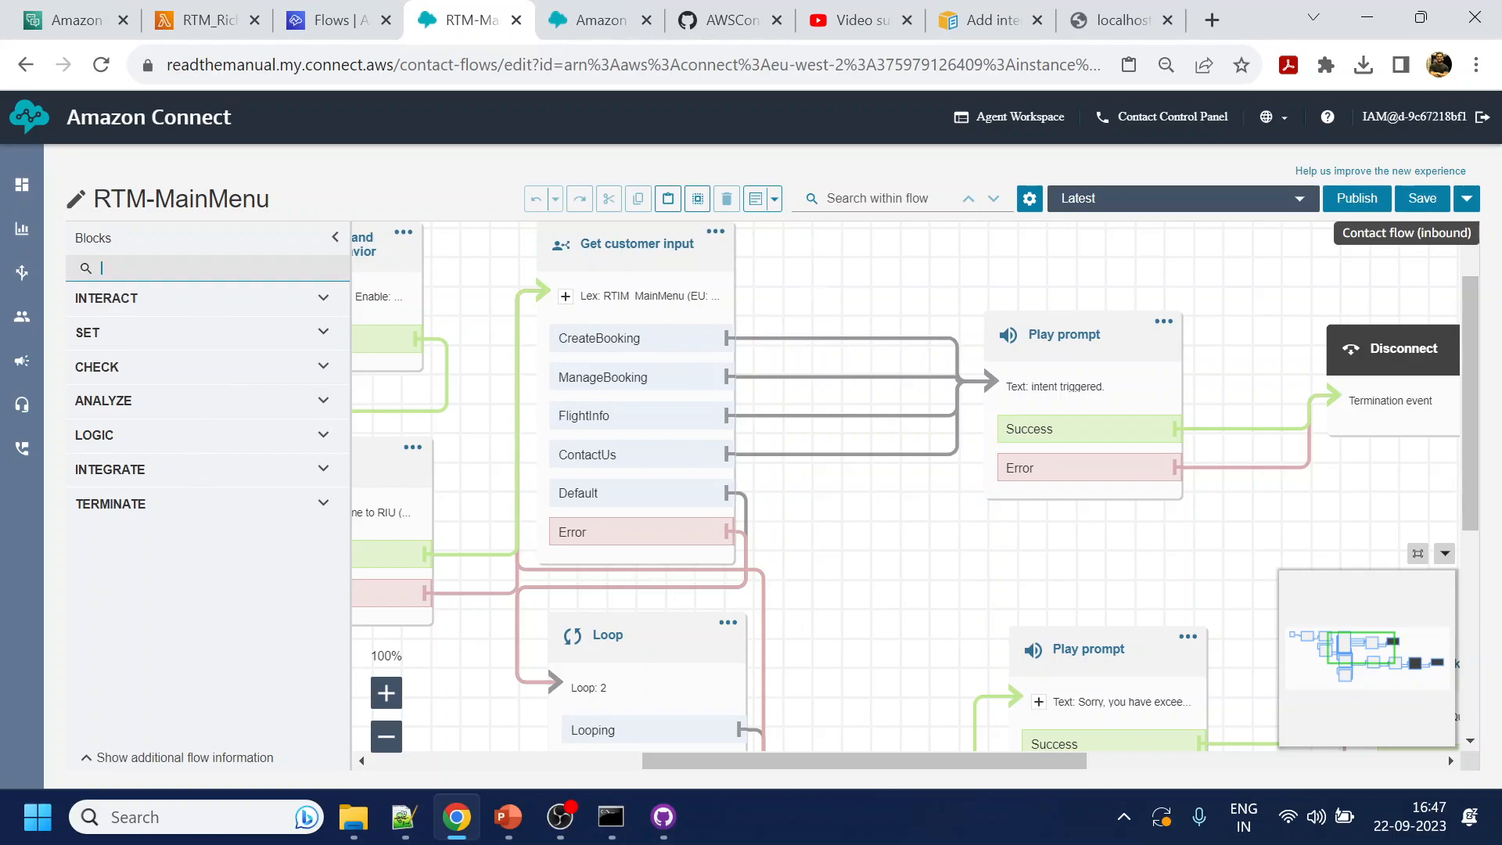
pyautogui.click(636, 12)
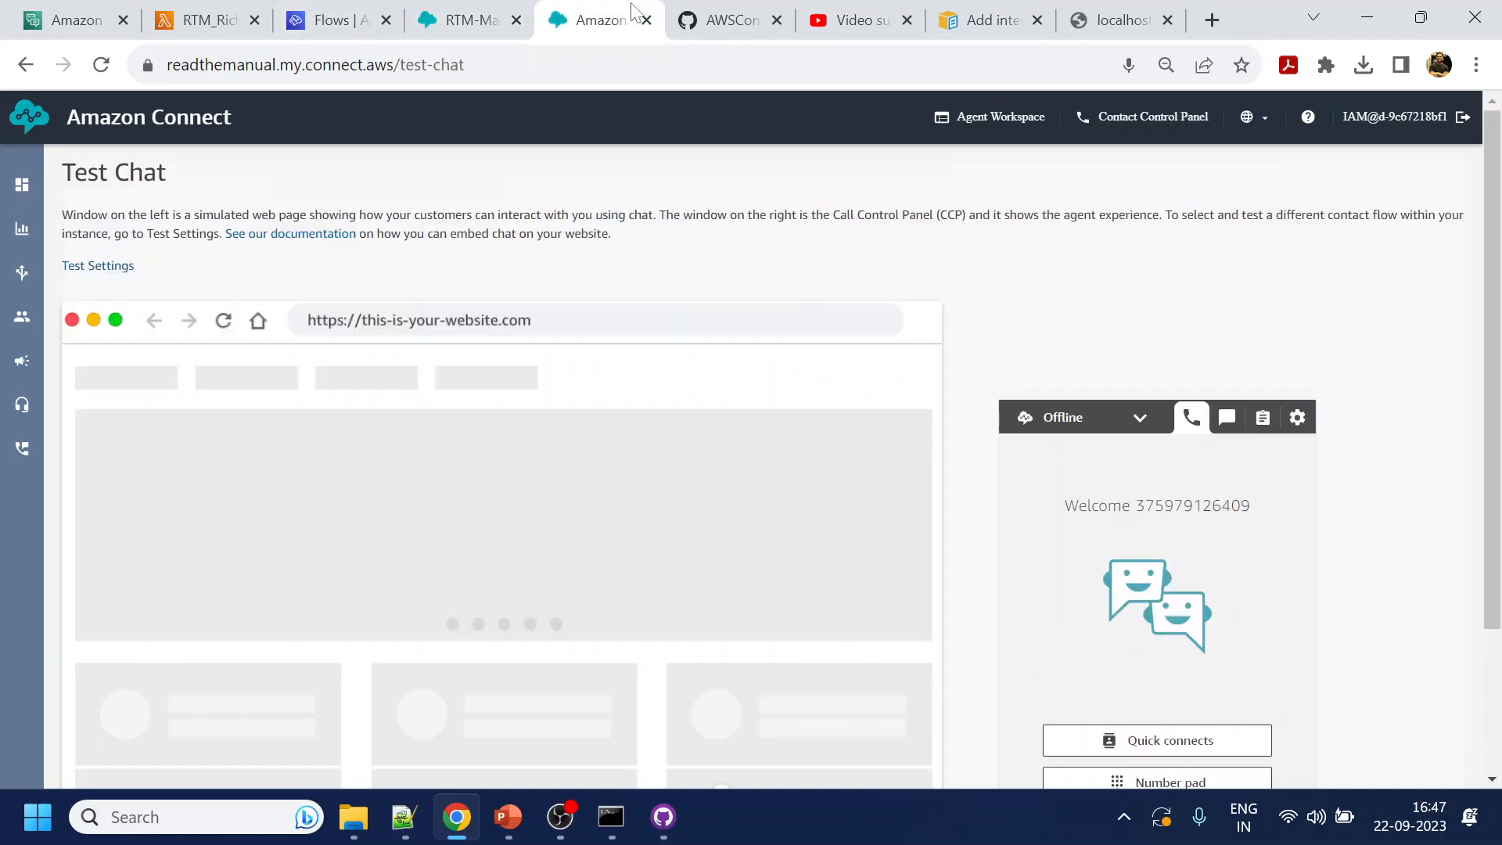
pyautogui.moveTo(30, 228)
pyautogui.moveTo(28, 280)
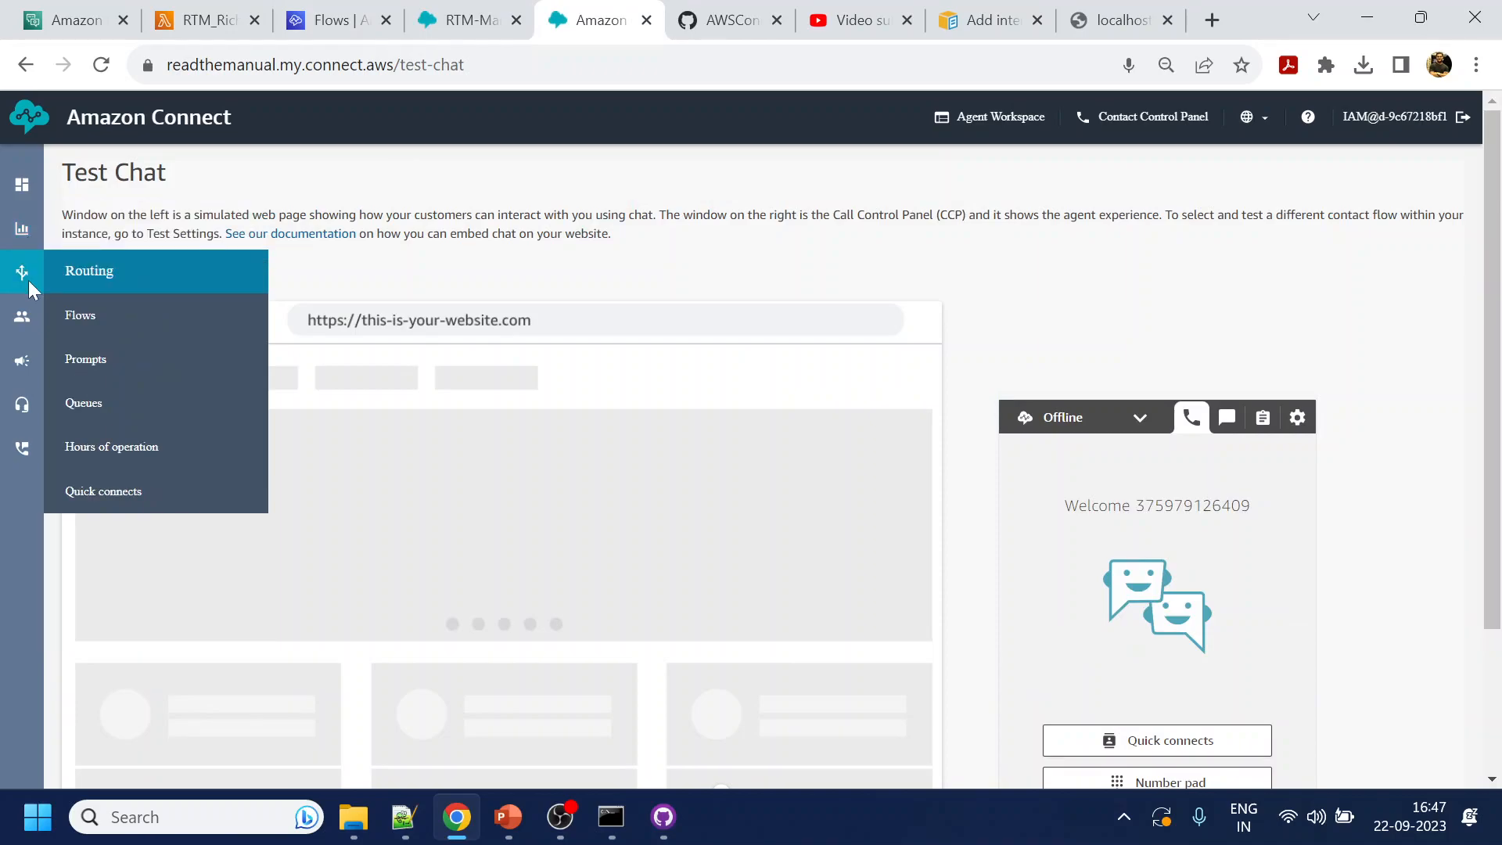
pyautogui.click(82, 317)
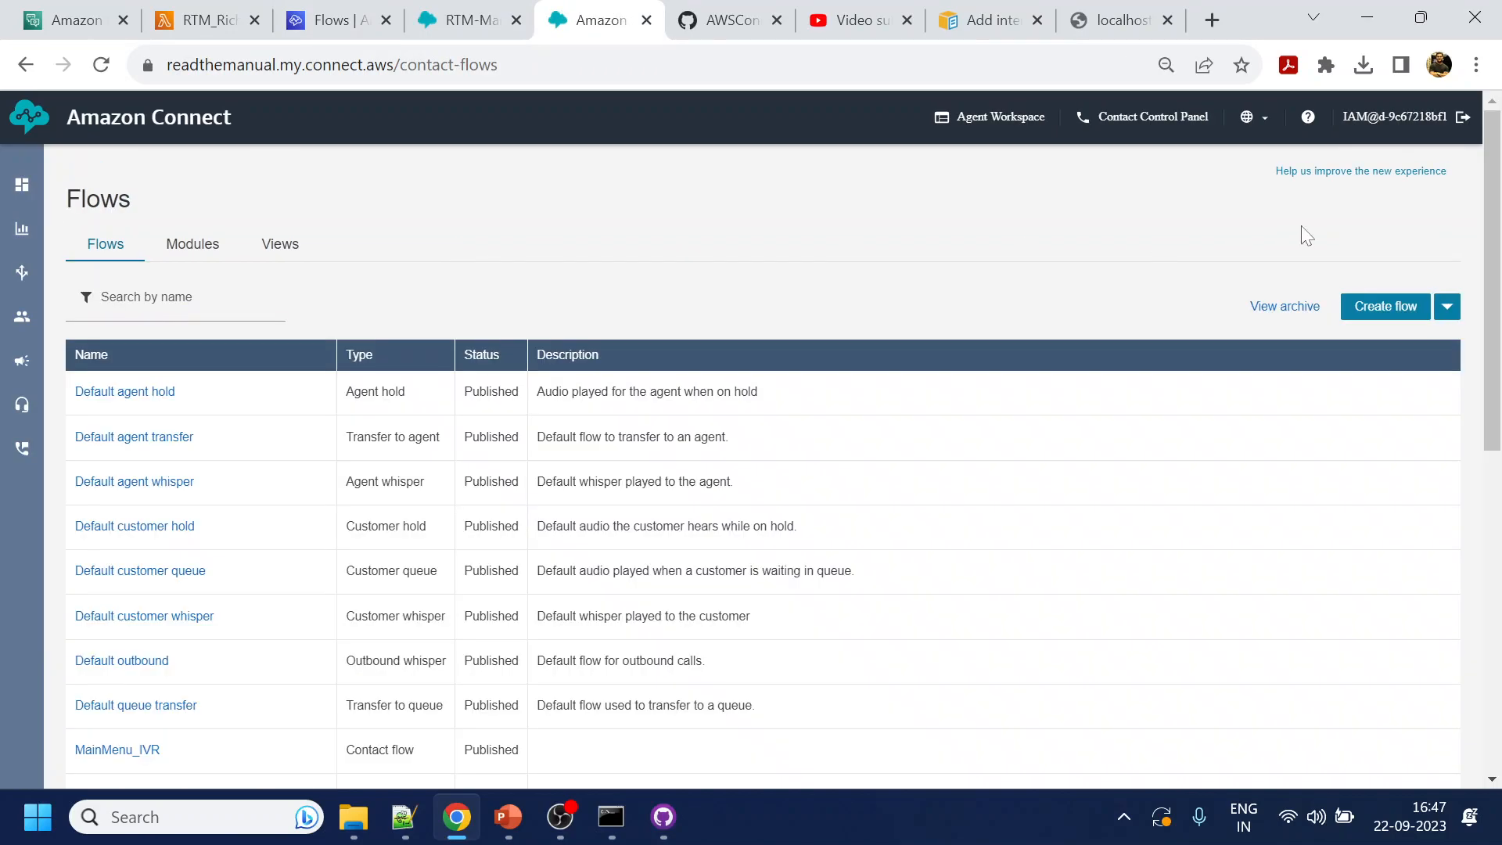
pyautogui.click(1366, 307)
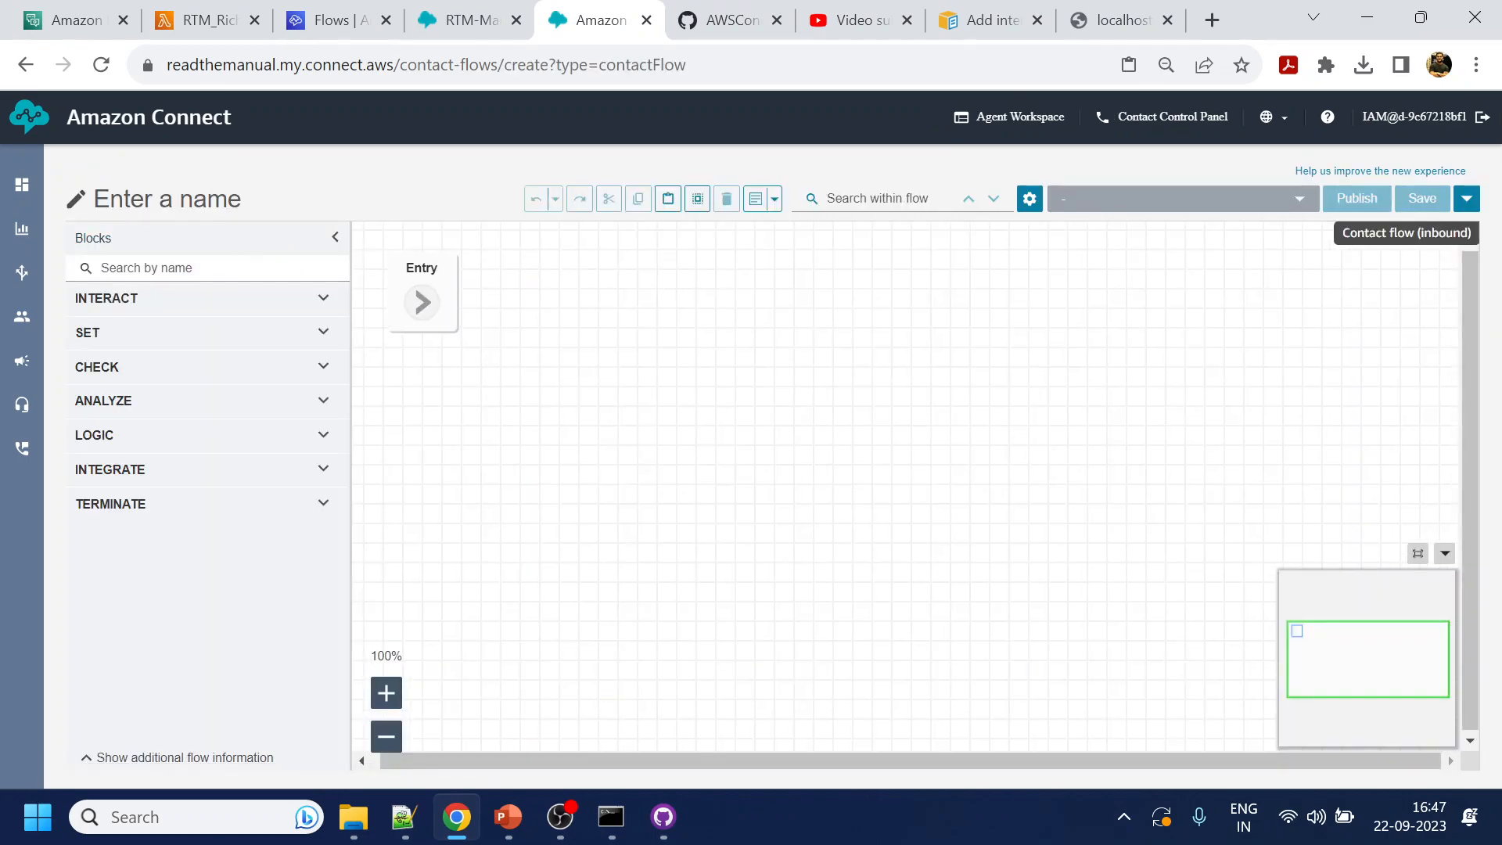
pyautogui.click(167, 198)
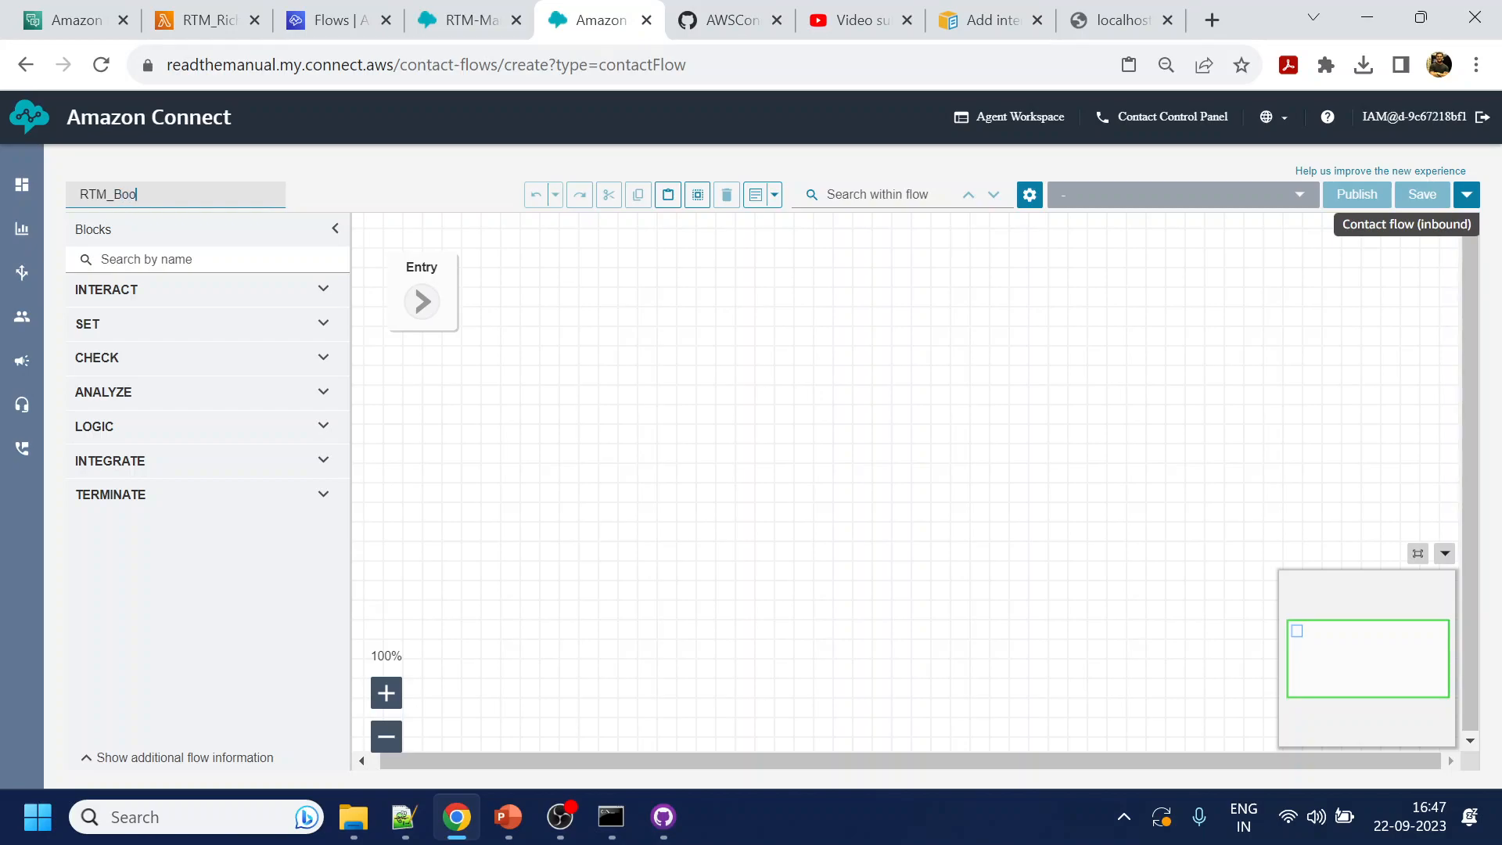
pyautogui.click(941, 303)
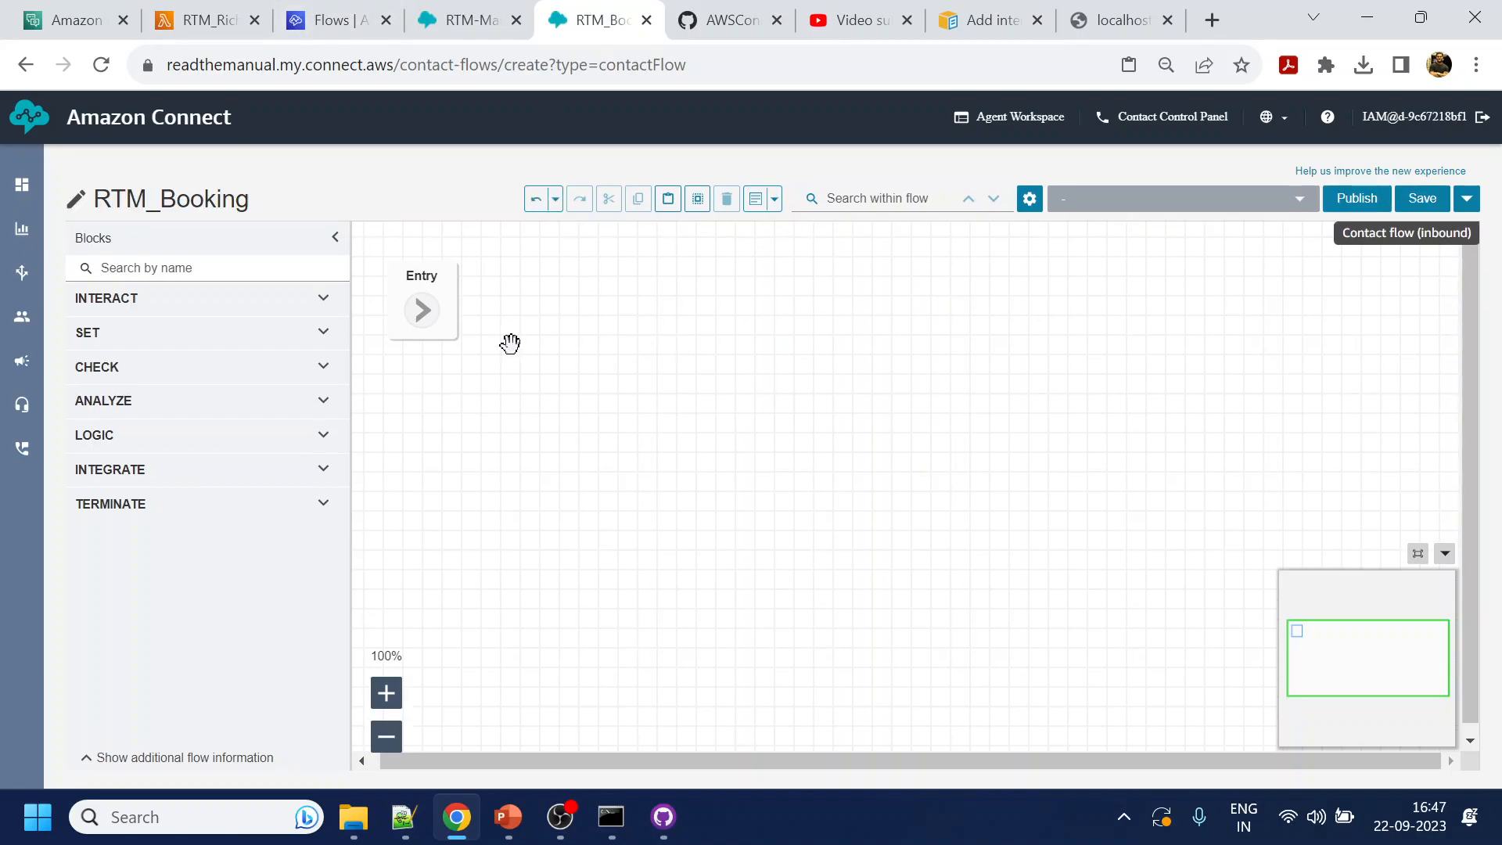
# Add a Disconnect block to the RTM_Booking flow and connect the Entry point to it
pyautogui.click(185, 512)
pyautogui.moveTo(164, 538); pyautogui.dragTo(667, 305)
pyautogui.moveTo(423, 310); pyautogui.dragTo(602, 379)
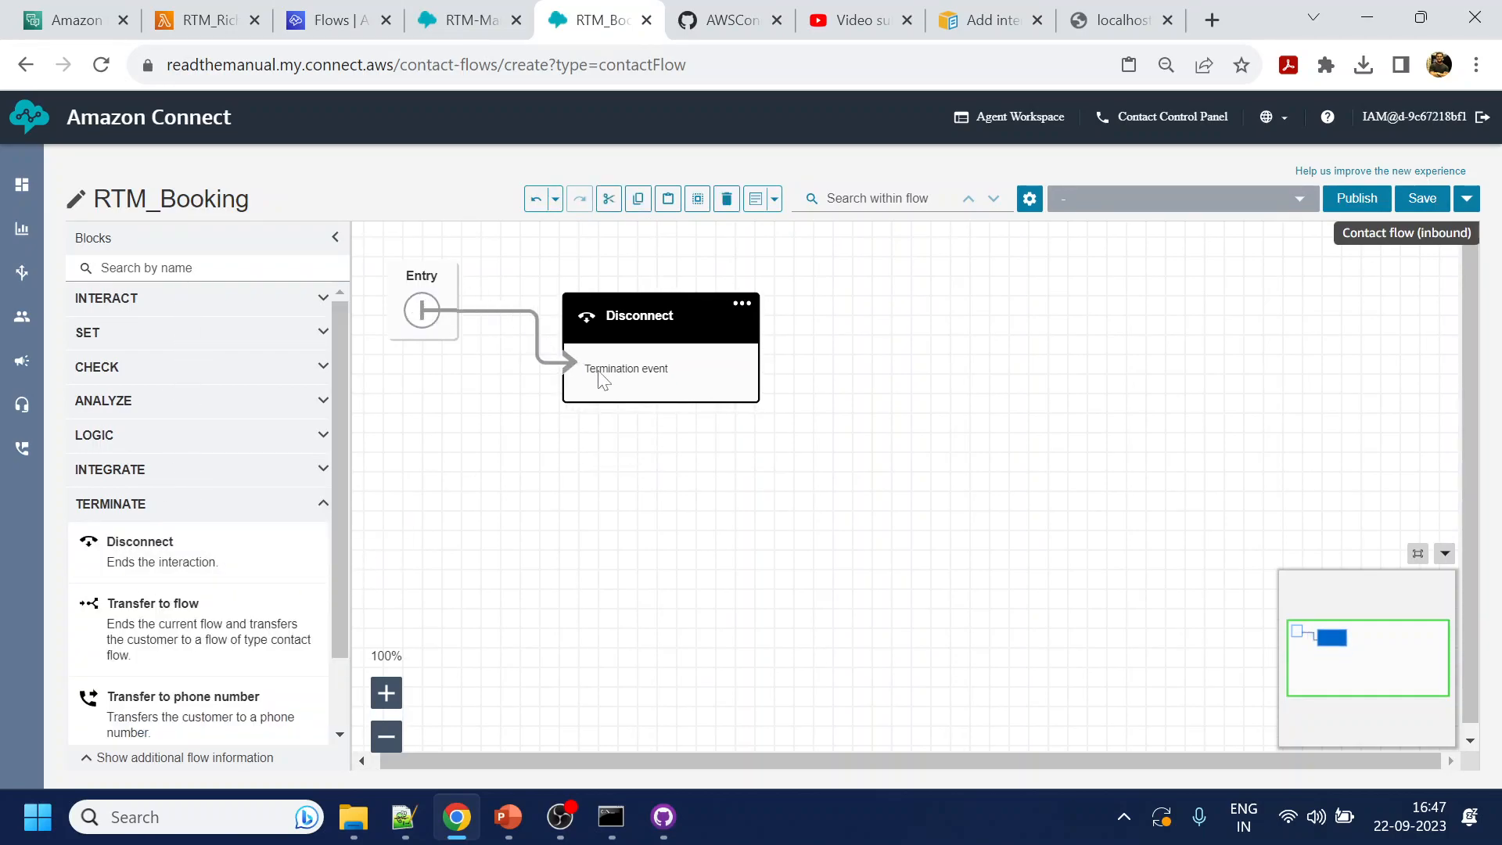
# Publish the RTM_Booking flow and confirm the publication
pyautogui.click(1357, 199)
pyautogui.click(974, 443)
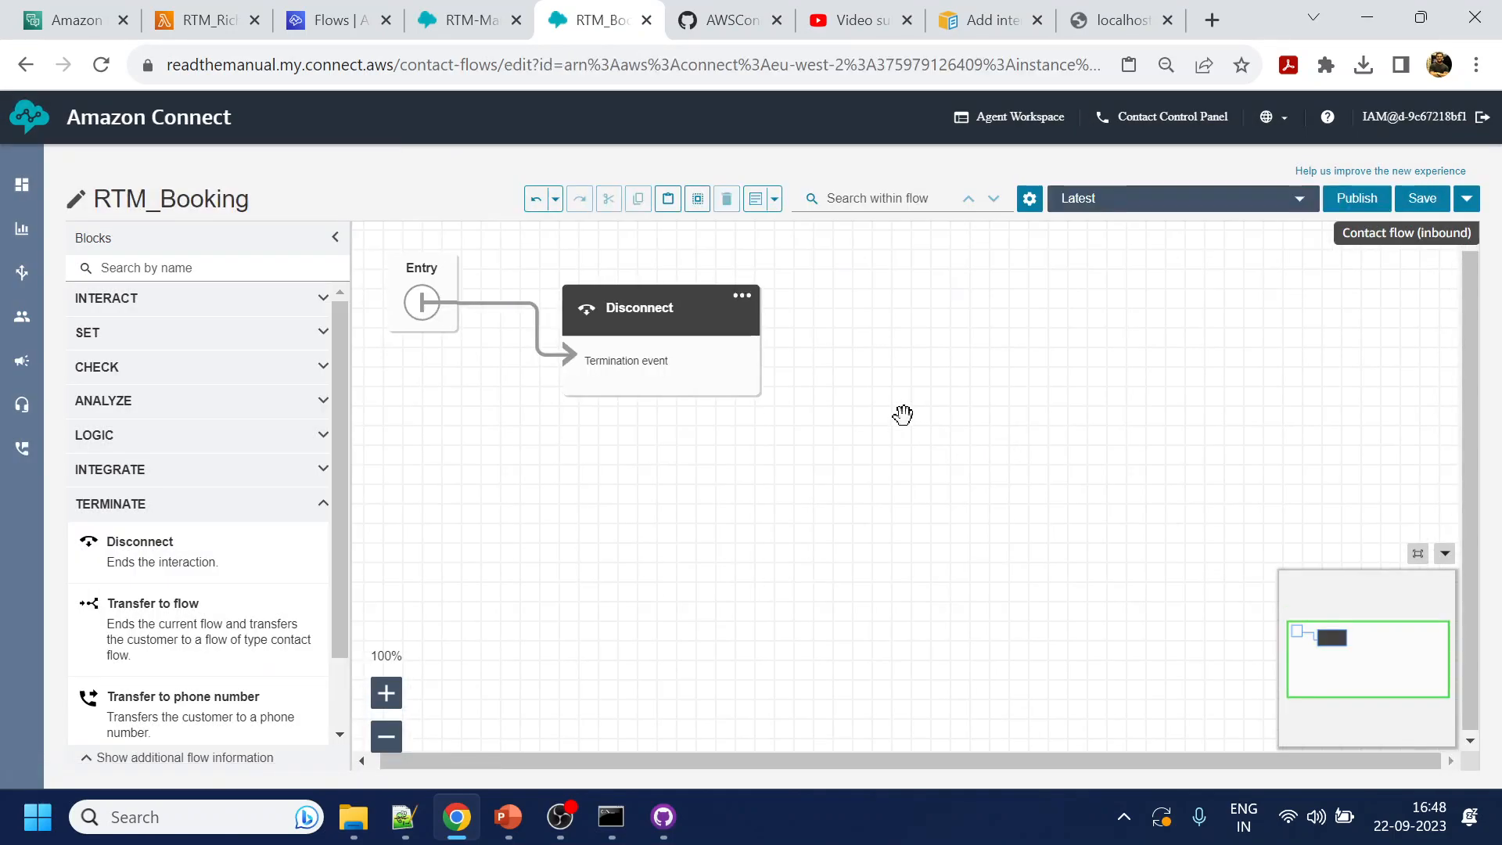
pyautogui.click(1360, 200)
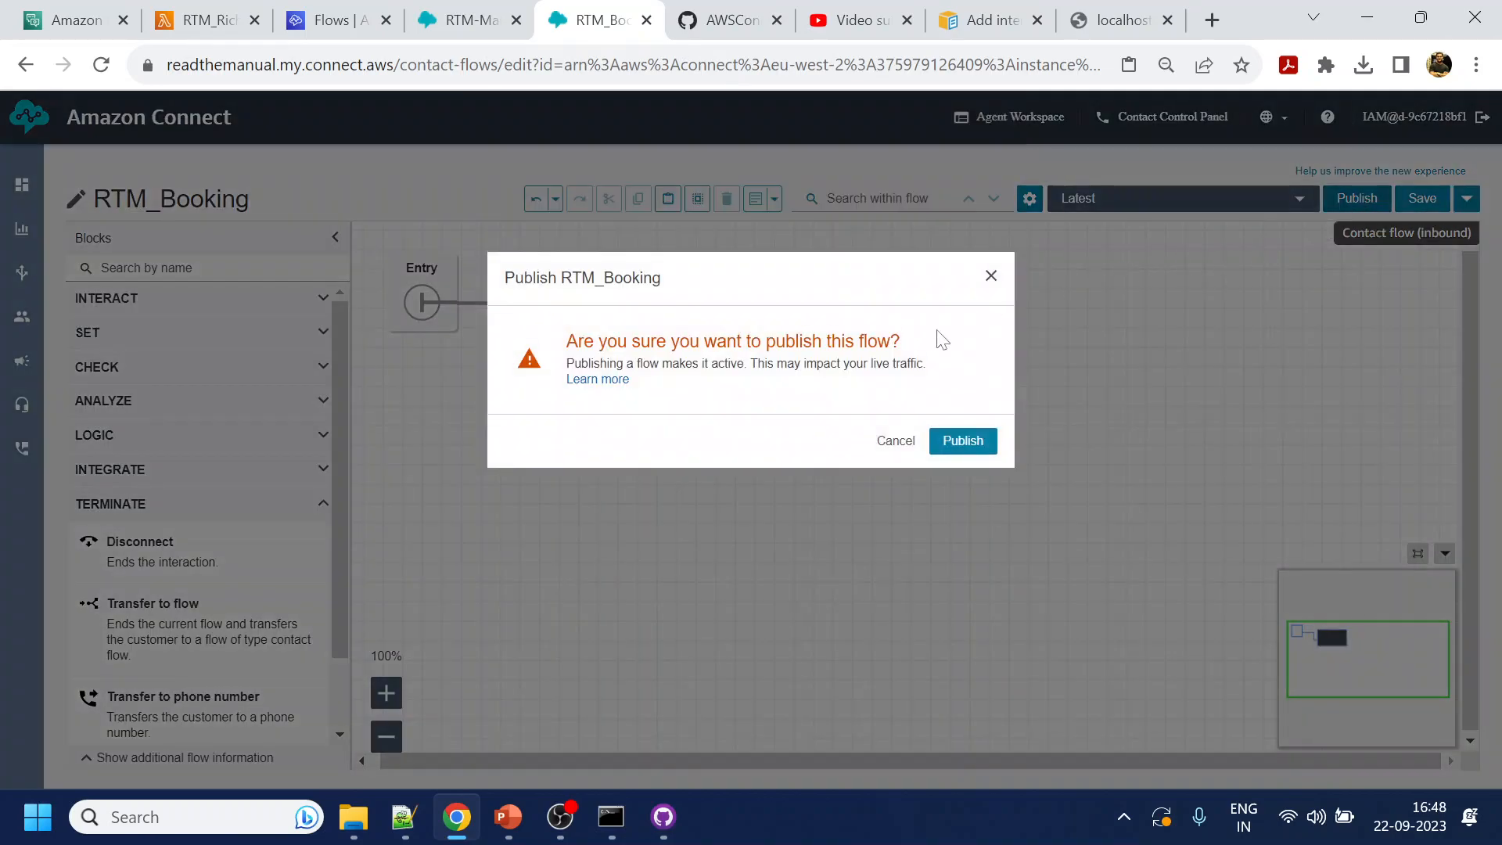
pyautogui.click(962, 440)
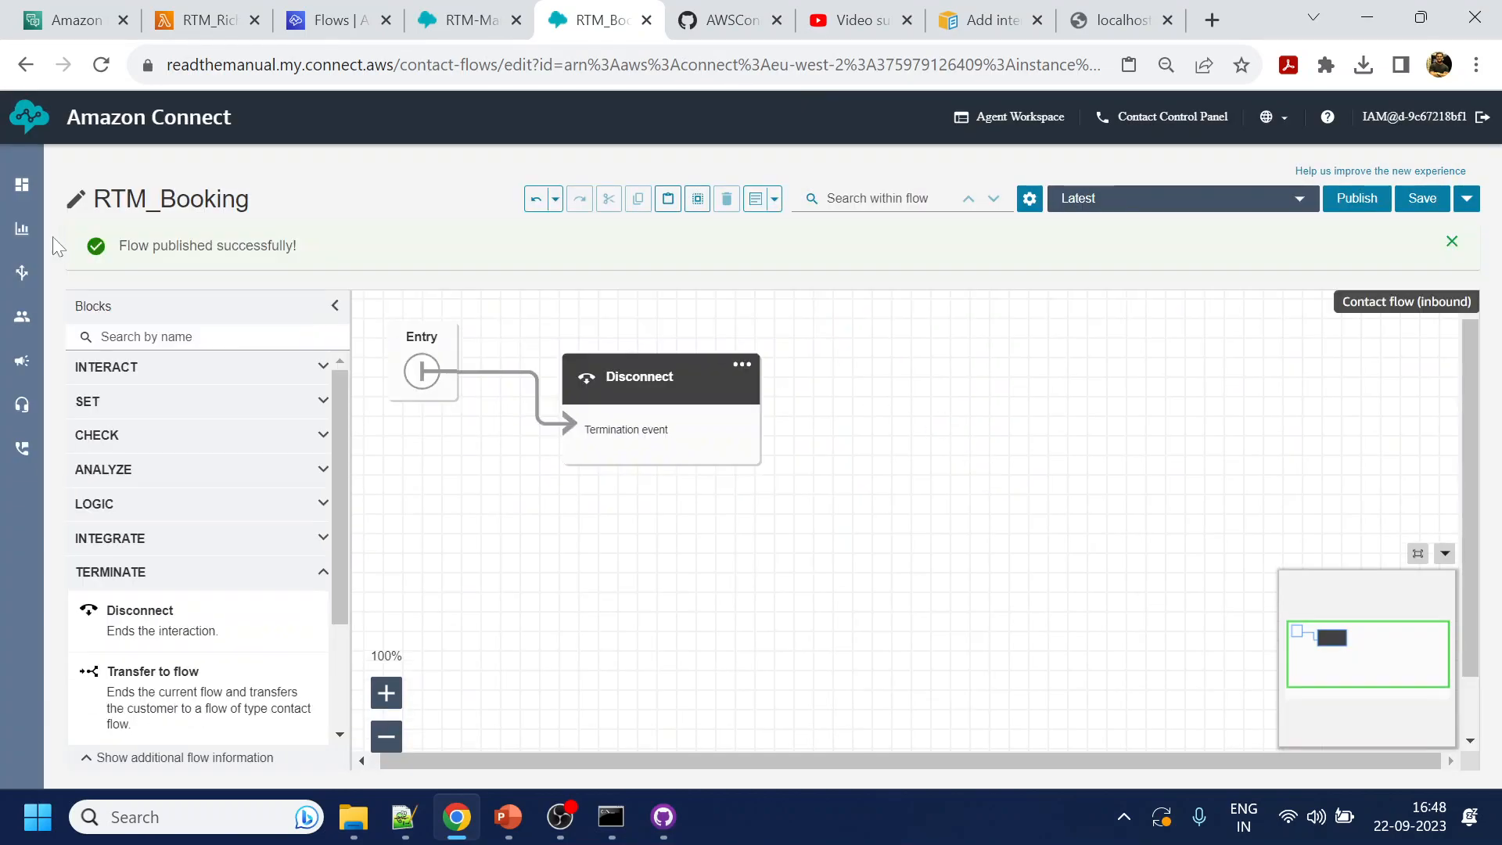
# In the RTM-MainMenu flow, remove the connection from the CreateBooking branch of Get customer input to the Play prompt block
pyautogui.click(468, 20)
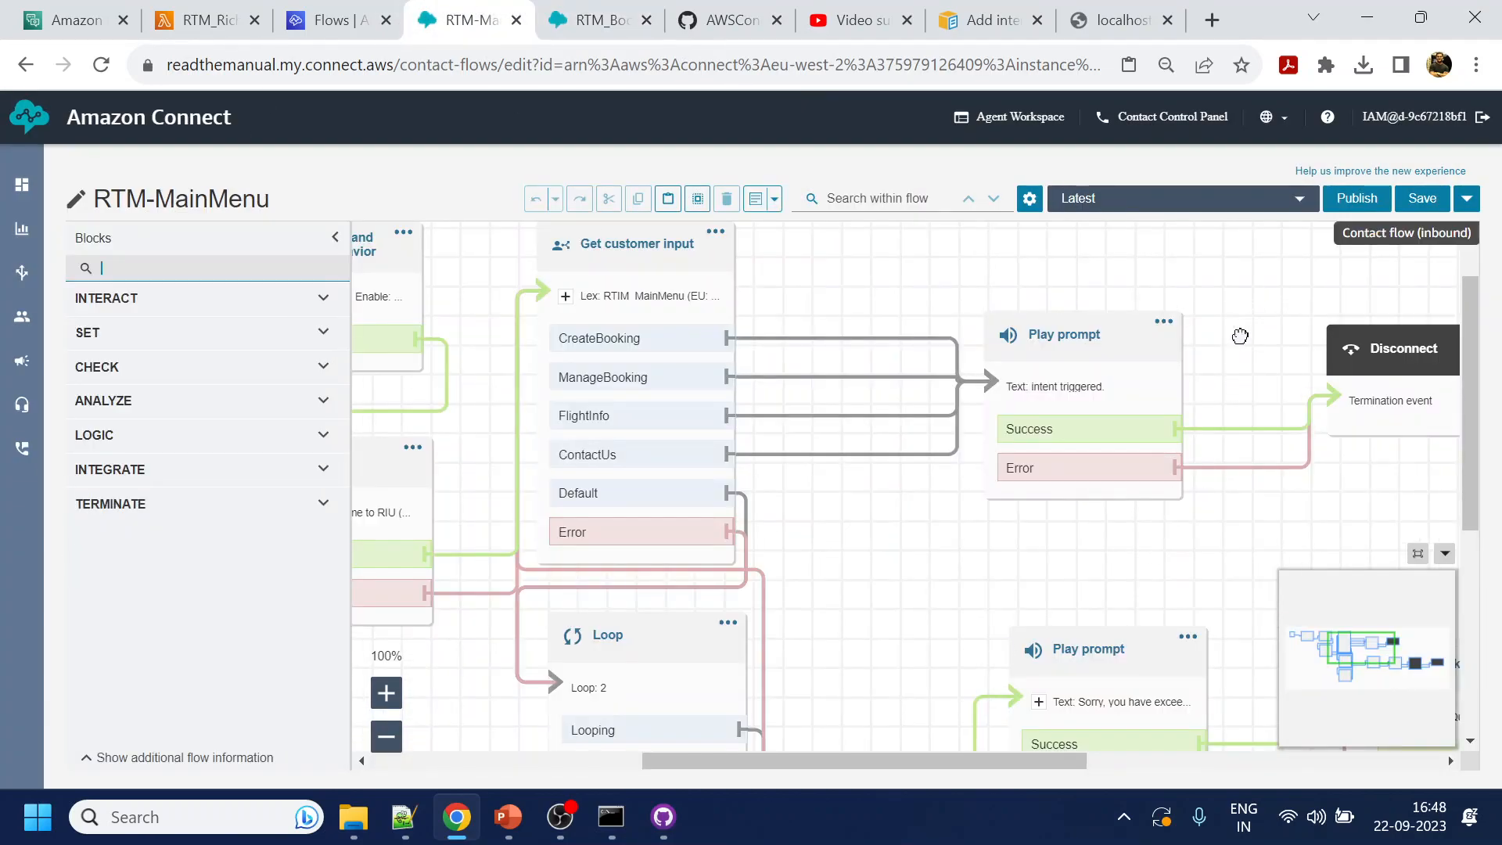
pyautogui.moveTo(1244, 324); pyautogui.dragTo(1195, 401)
pyautogui.click(688, 416)
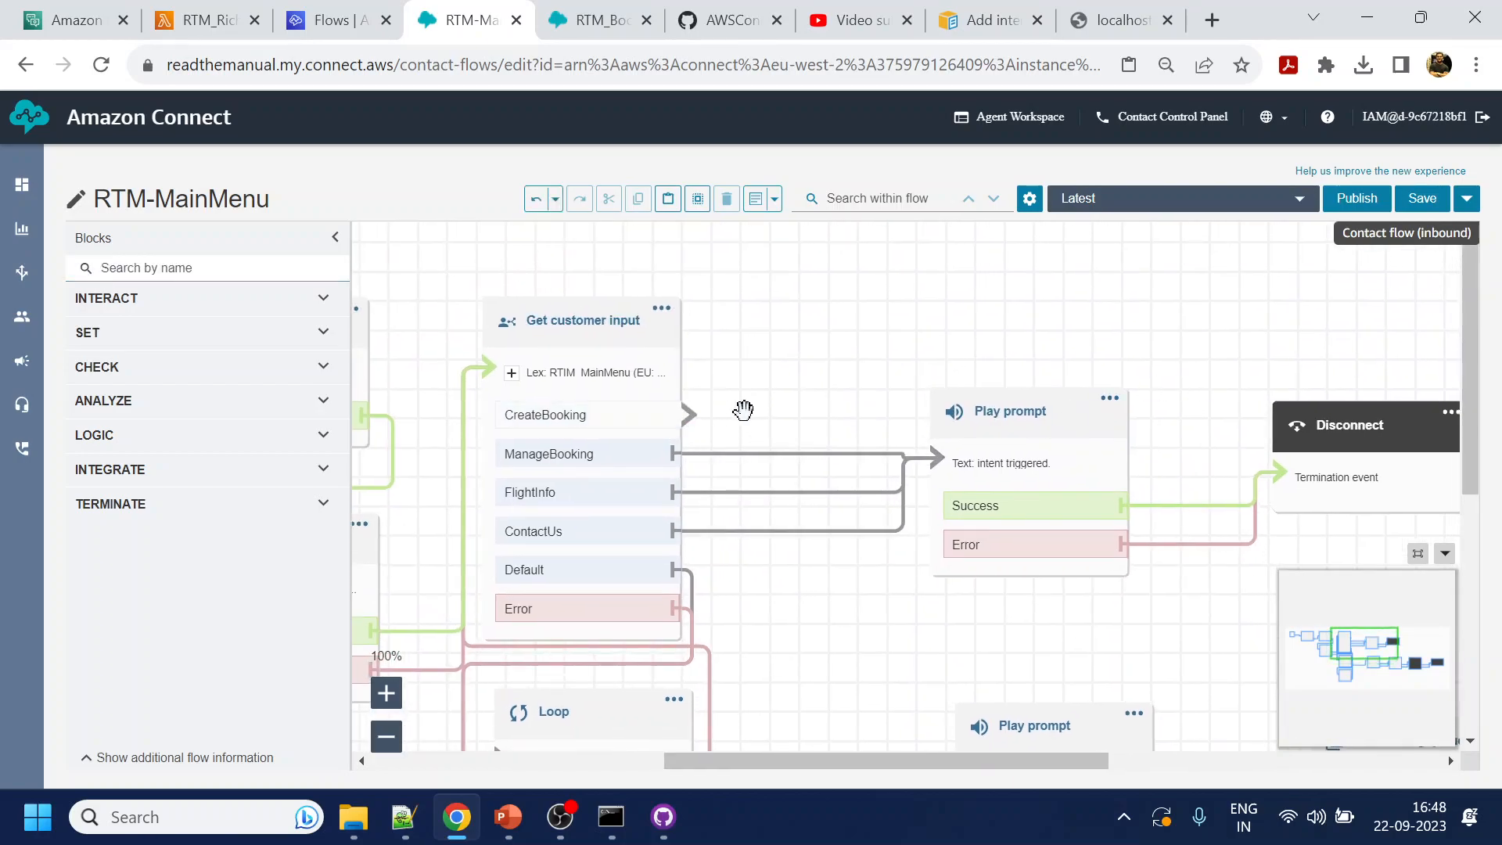
# Add a Transfer to flow block above the "intent triggered" Play prompt and connect the CreateBooking branch to it
pyautogui.click(147, 268)
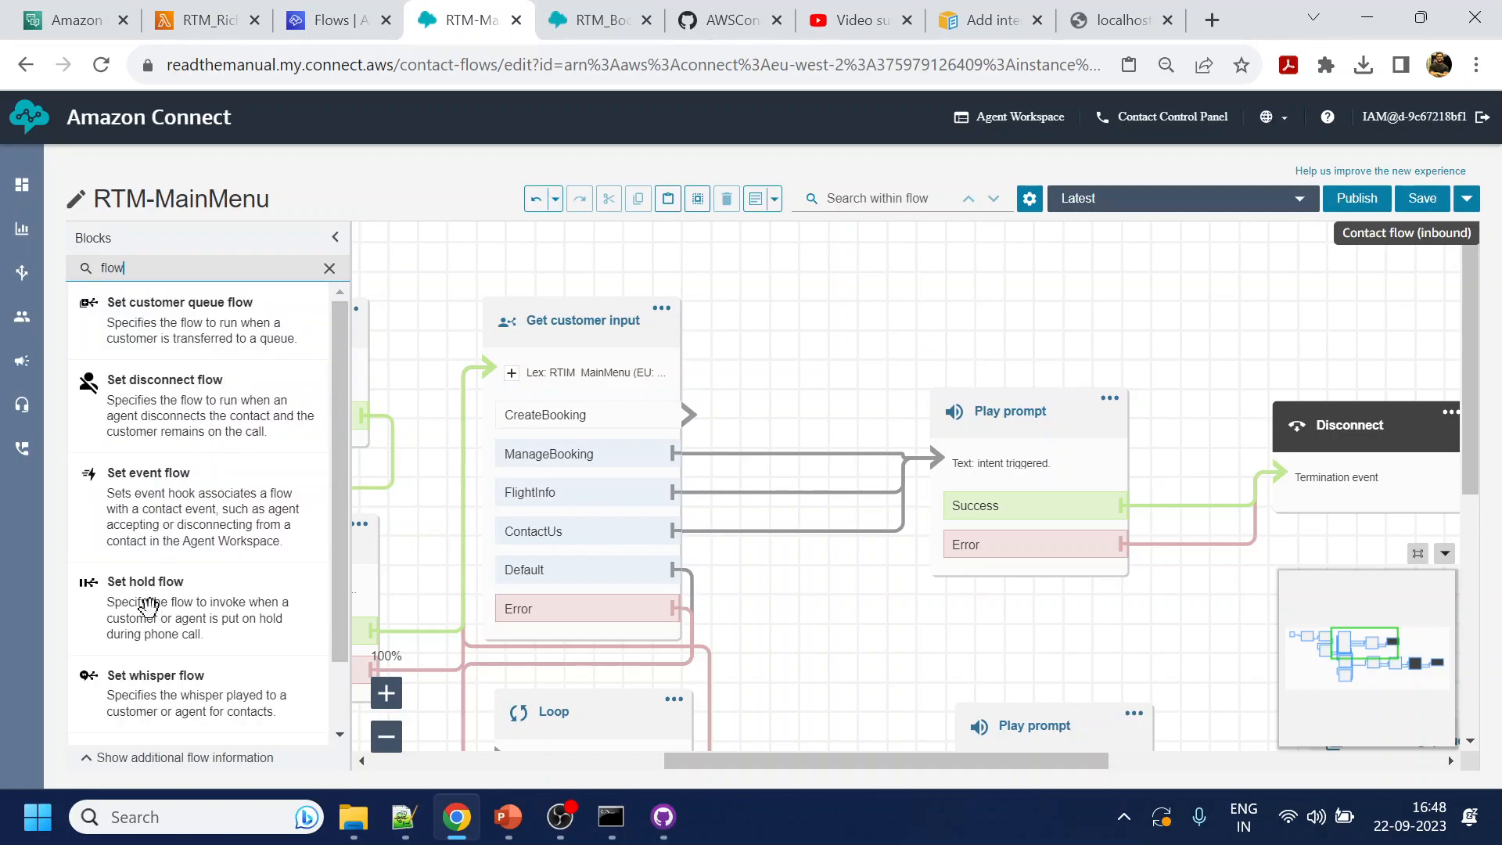
pyautogui.scroll(-1, 129, 675)
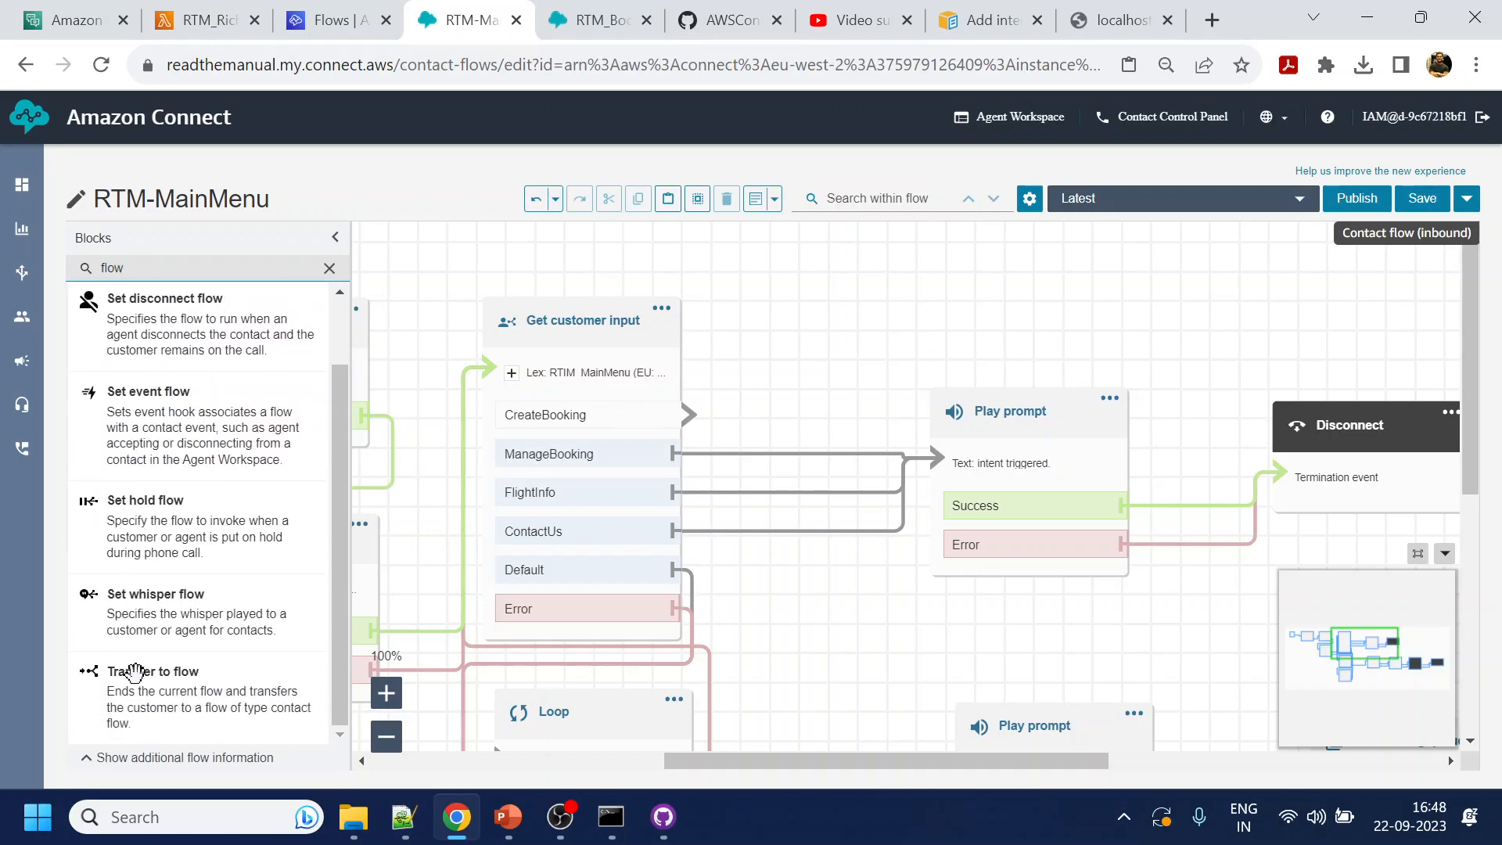
pyautogui.moveTo(129, 682); pyautogui.dragTo(956, 271)
pyautogui.moveTo(690, 413); pyautogui.dragTo(882, 368)
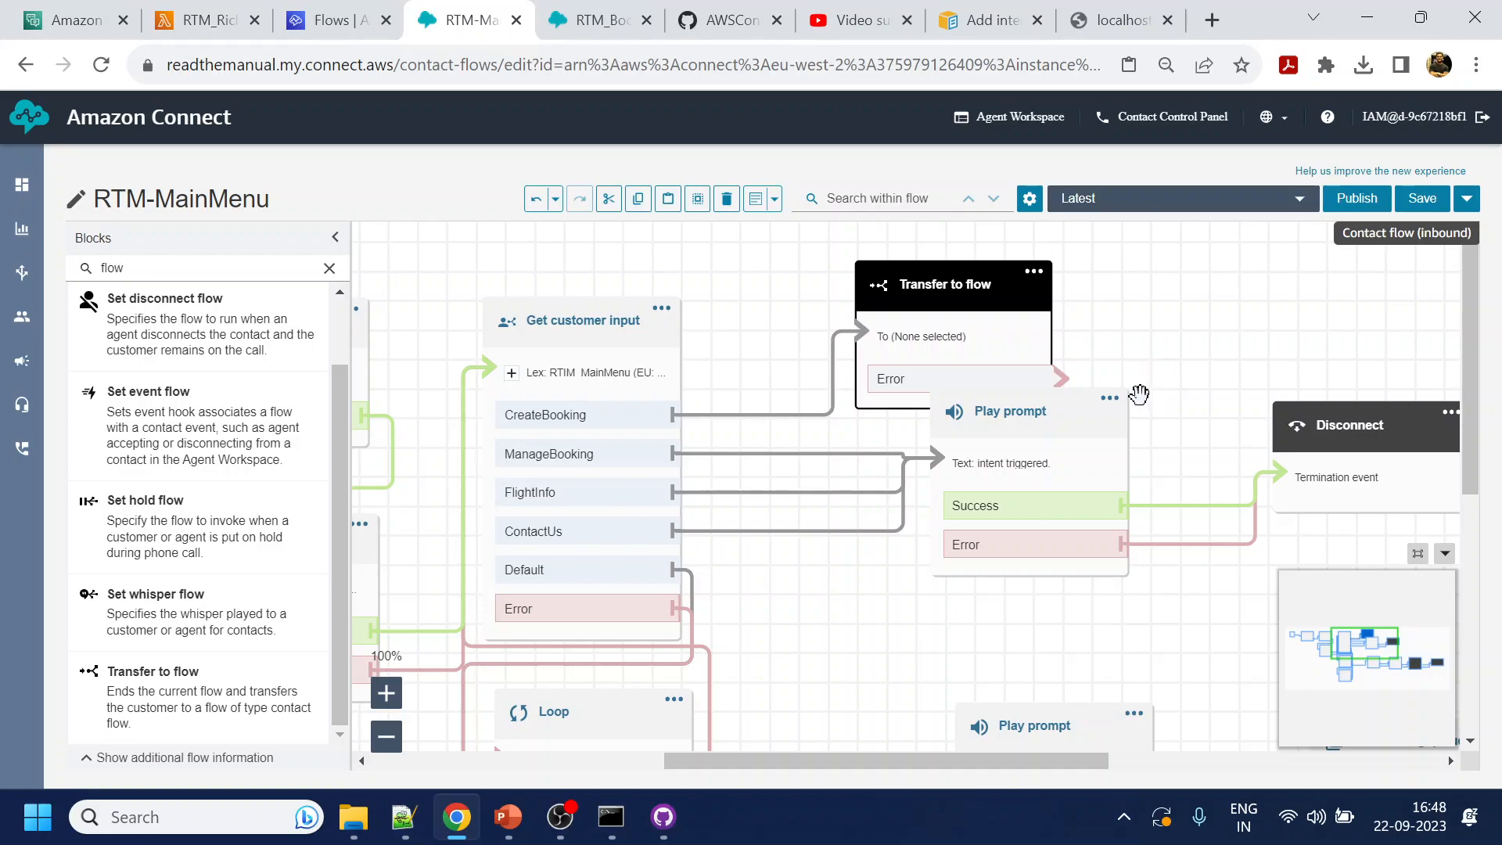
pyautogui.moveTo(984, 271); pyautogui.dragTo(1063, 237)
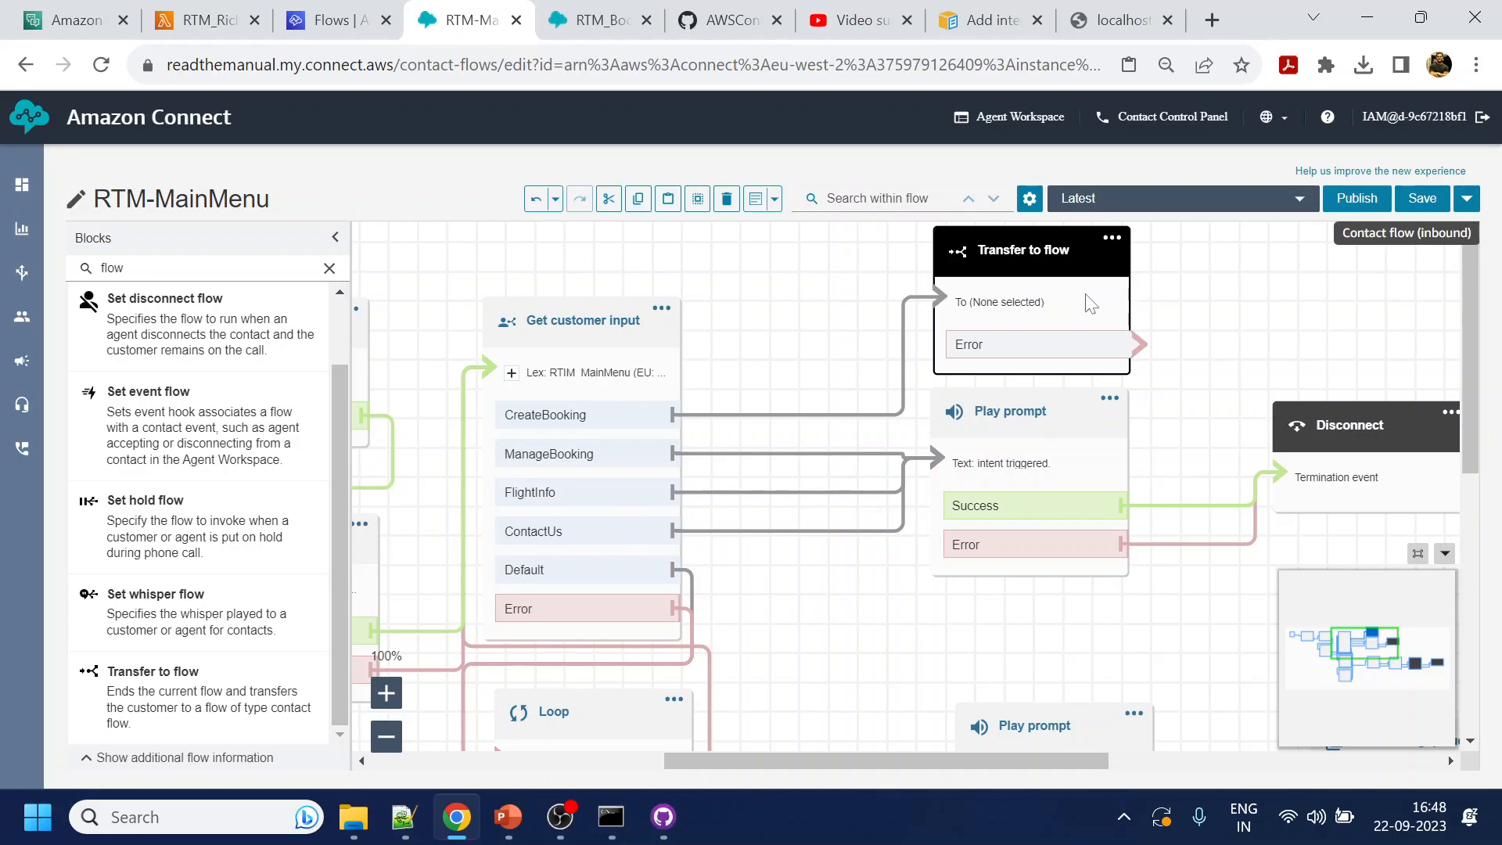
# Configure the Transfer to flow block with the manually set flow RTM_Booking and save its settings
pyautogui.click(1036, 258)
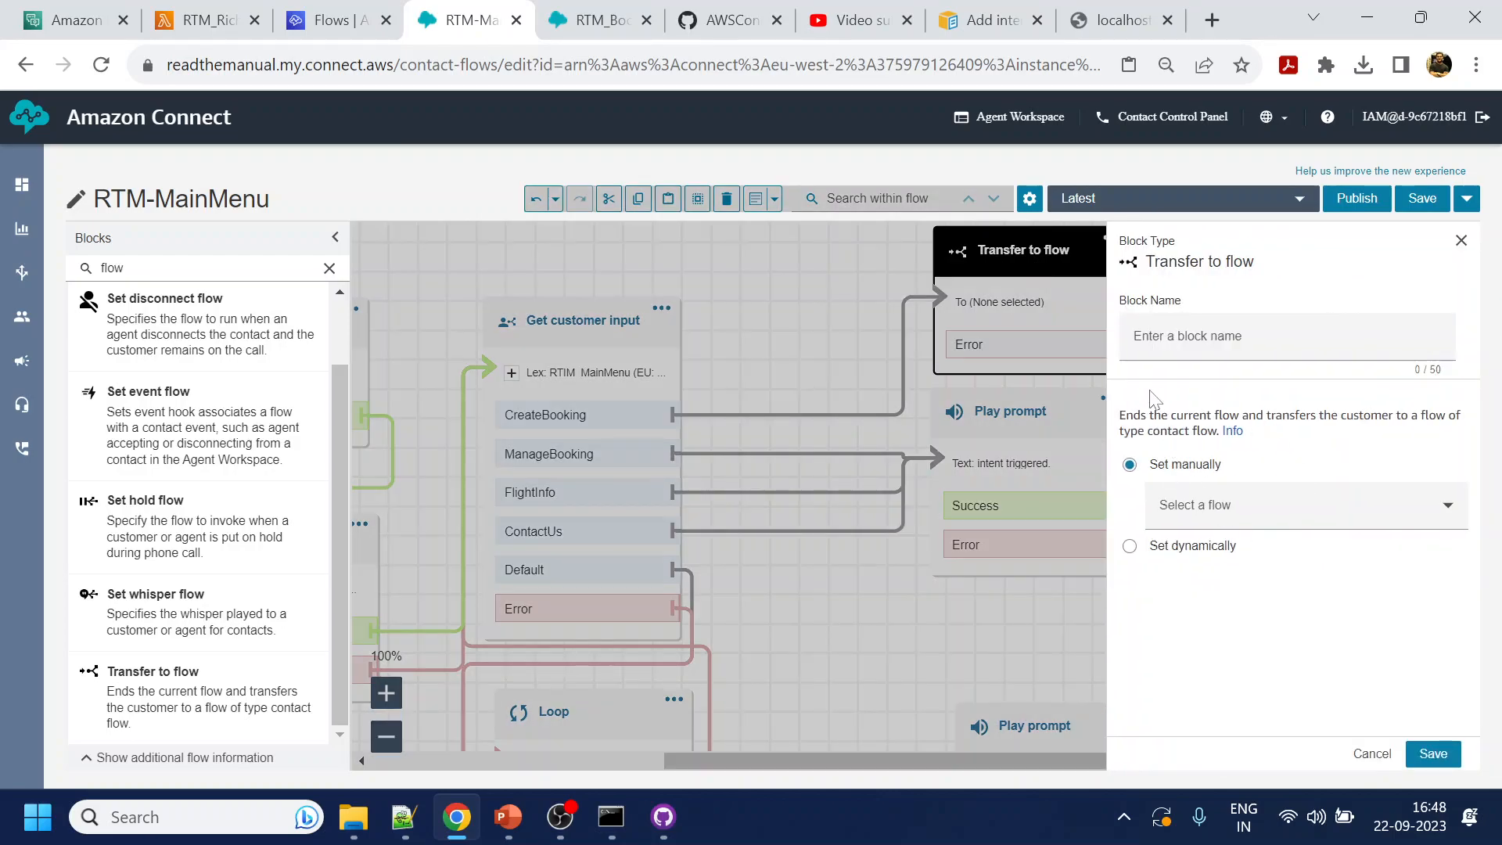
pyautogui.click(1437, 528)
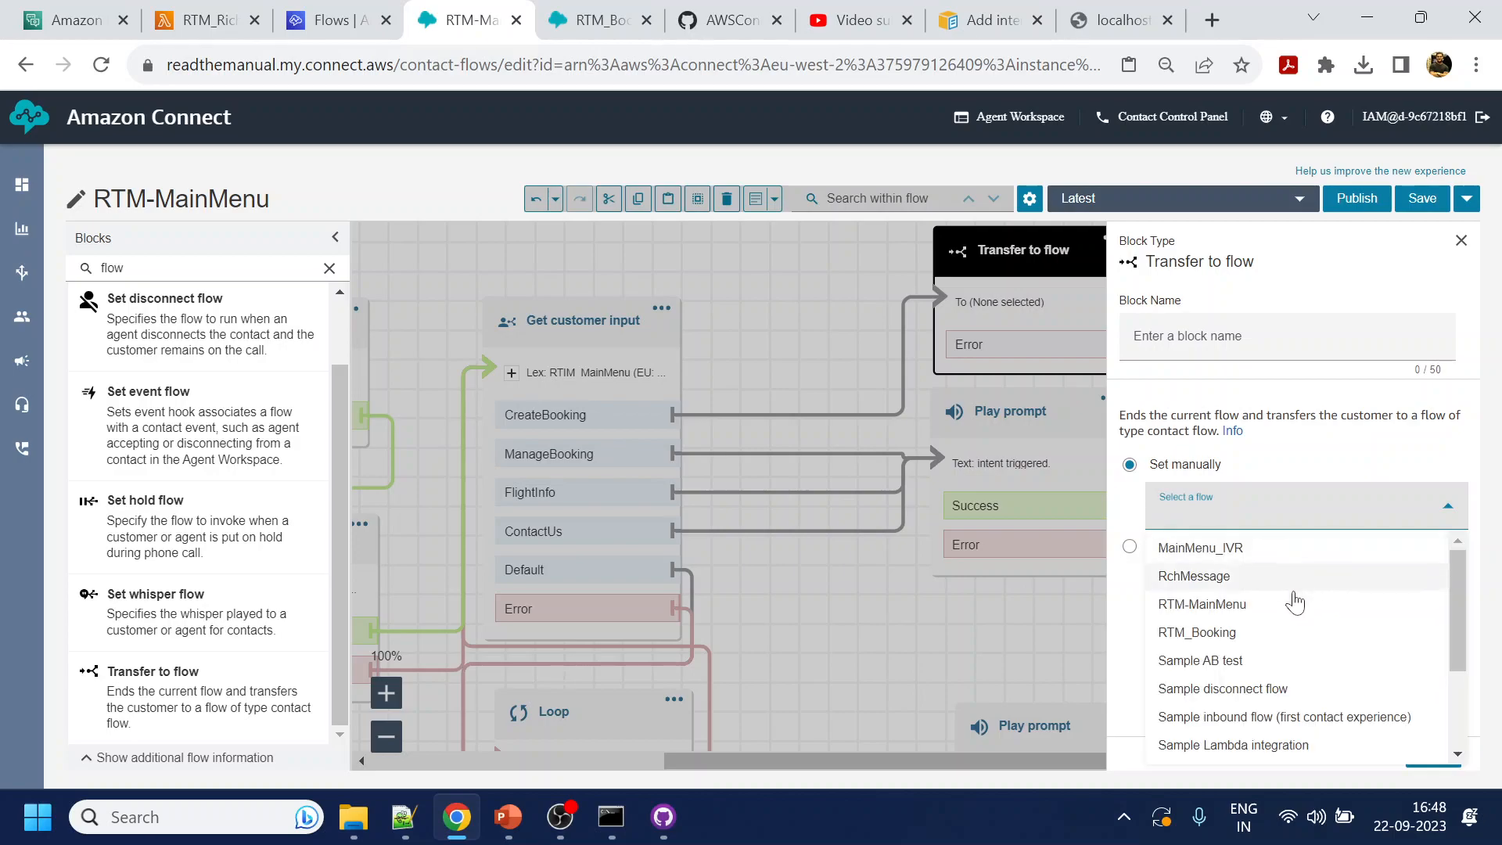
pyautogui.scroll(-3, 1284, 618)
pyautogui.scroll(3, 1281, 617)
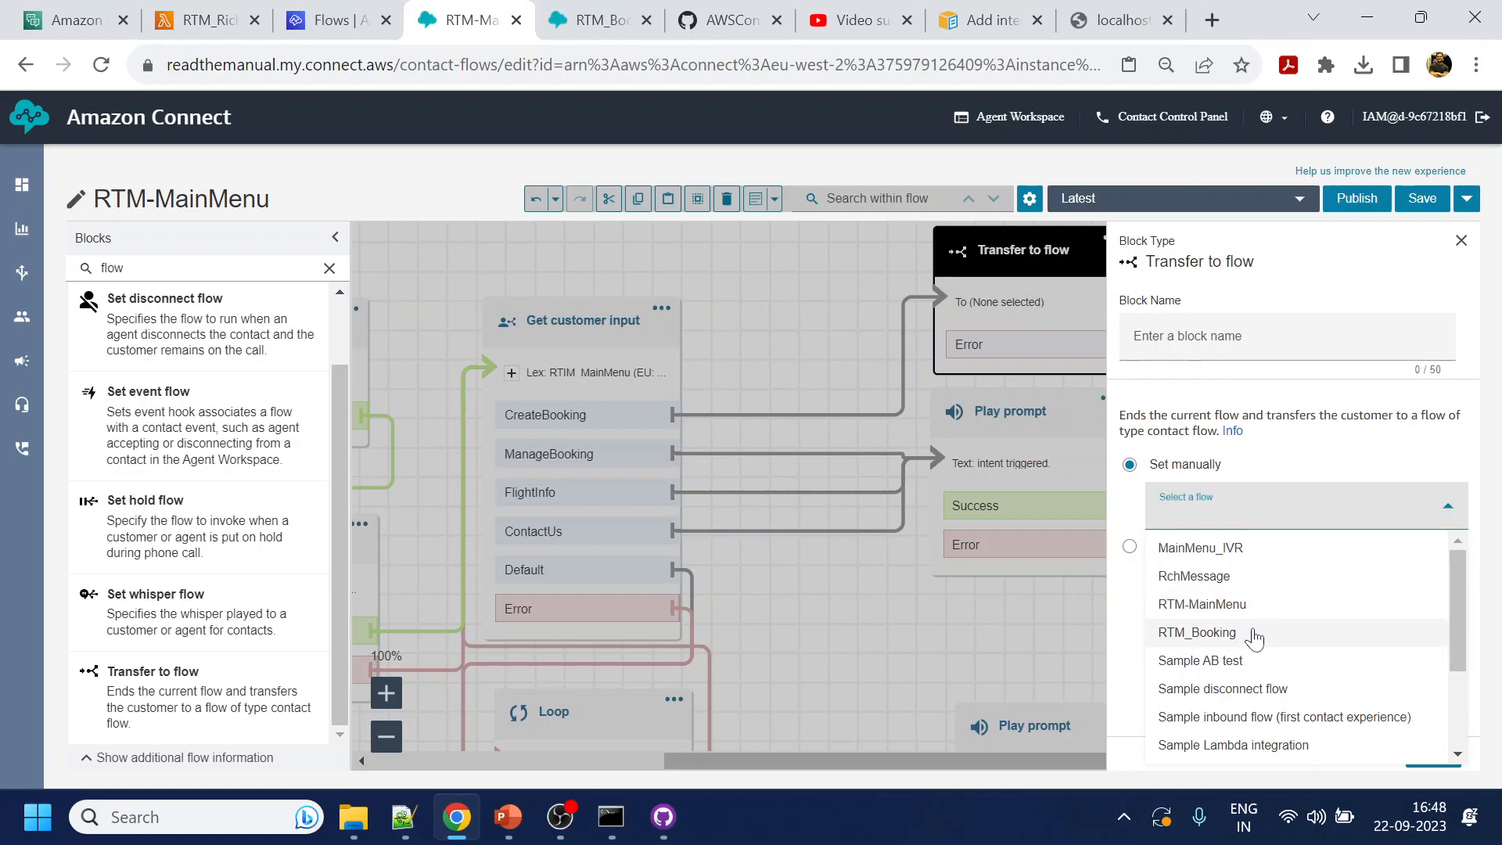
pyautogui.click(1256, 633)
pyautogui.click(1432, 754)
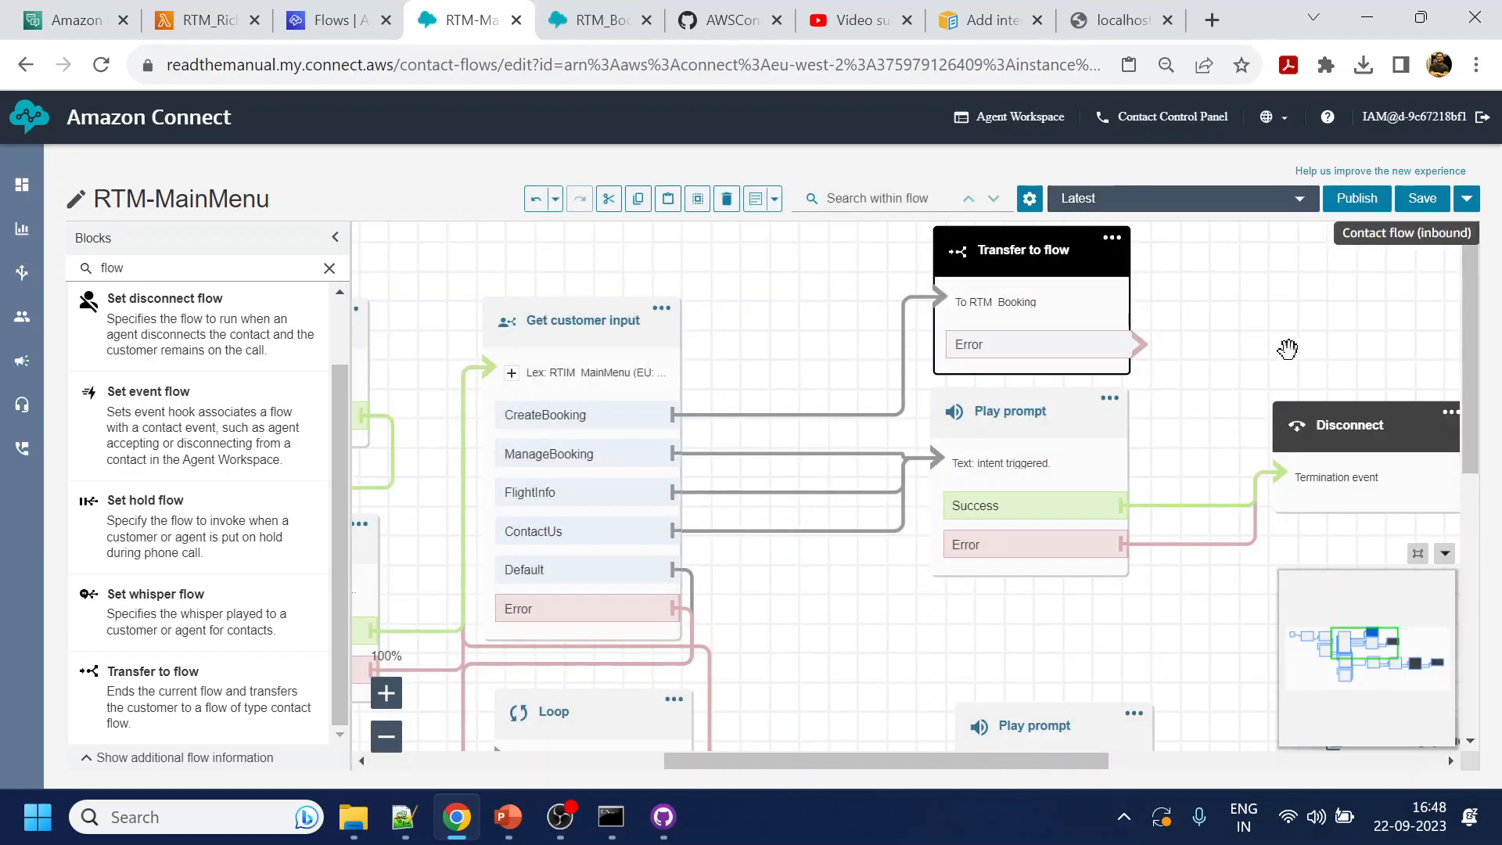
# Connect the Transfer to flow block's Error branch to the Disconnect block and publish the RTM-MainMenu flow
pyautogui.moveTo(1136, 345); pyautogui.dragTo(1280, 473)
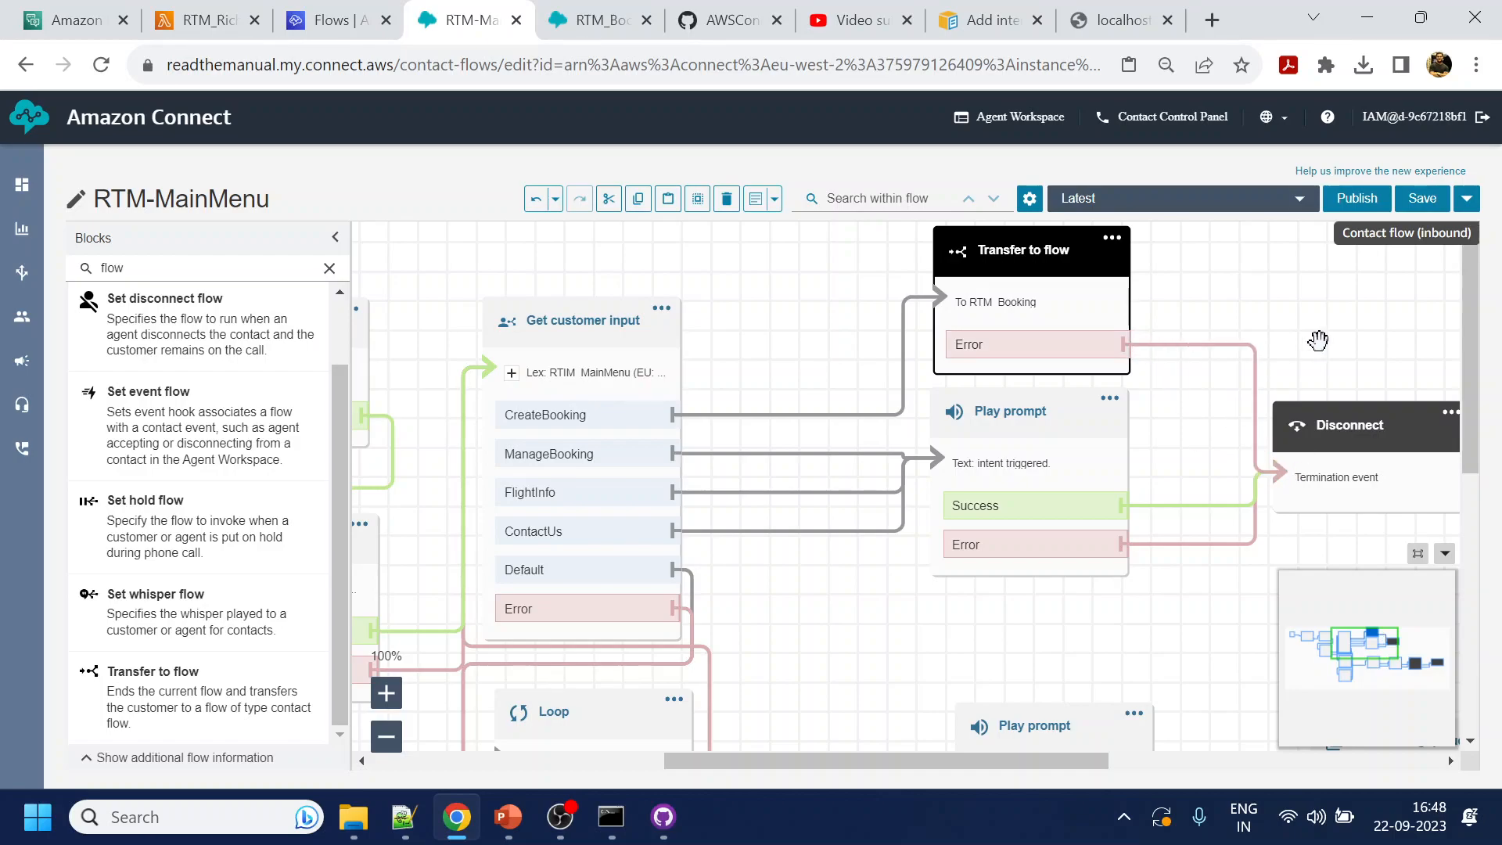
pyautogui.click(1362, 200)
pyautogui.click(978, 441)
# Return to the RTM_Booking flow and reposition the Disconnect and Entry blocks with more space between them
pyautogui.click(592, 11)
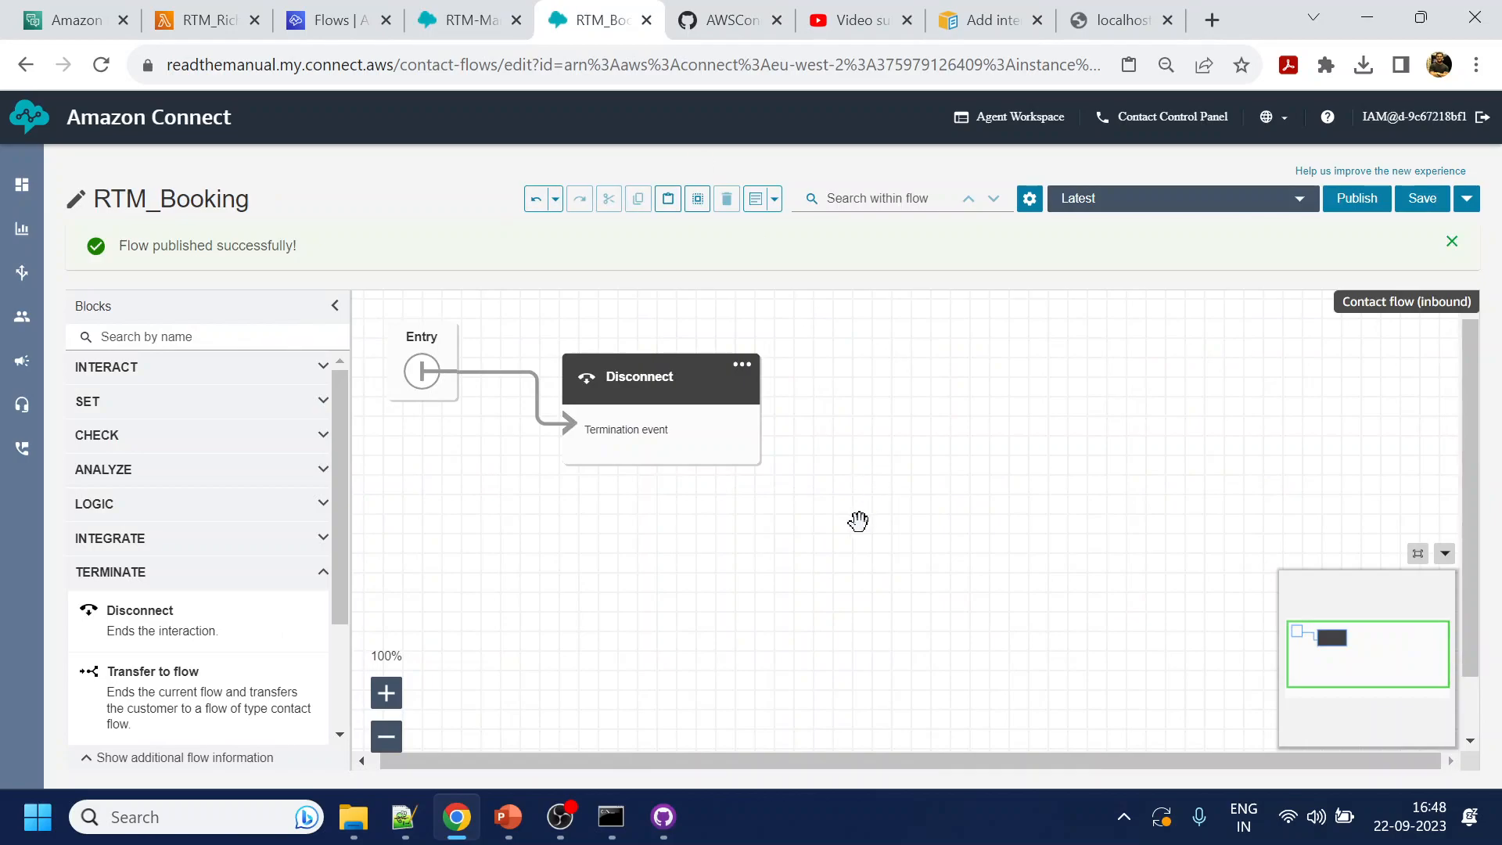
pyautogui.moveTo(677, 391); pyautogui.dragTo(818, 397)
pyautogui.moveTo(424, 368); pyautogui.dragTo(434, 411)
# Switch to Notepad++ to review the Booking requirements in Flow.txt, and return to the RTM_Booking flow in Chrome
pyautogui.click(403, 817)
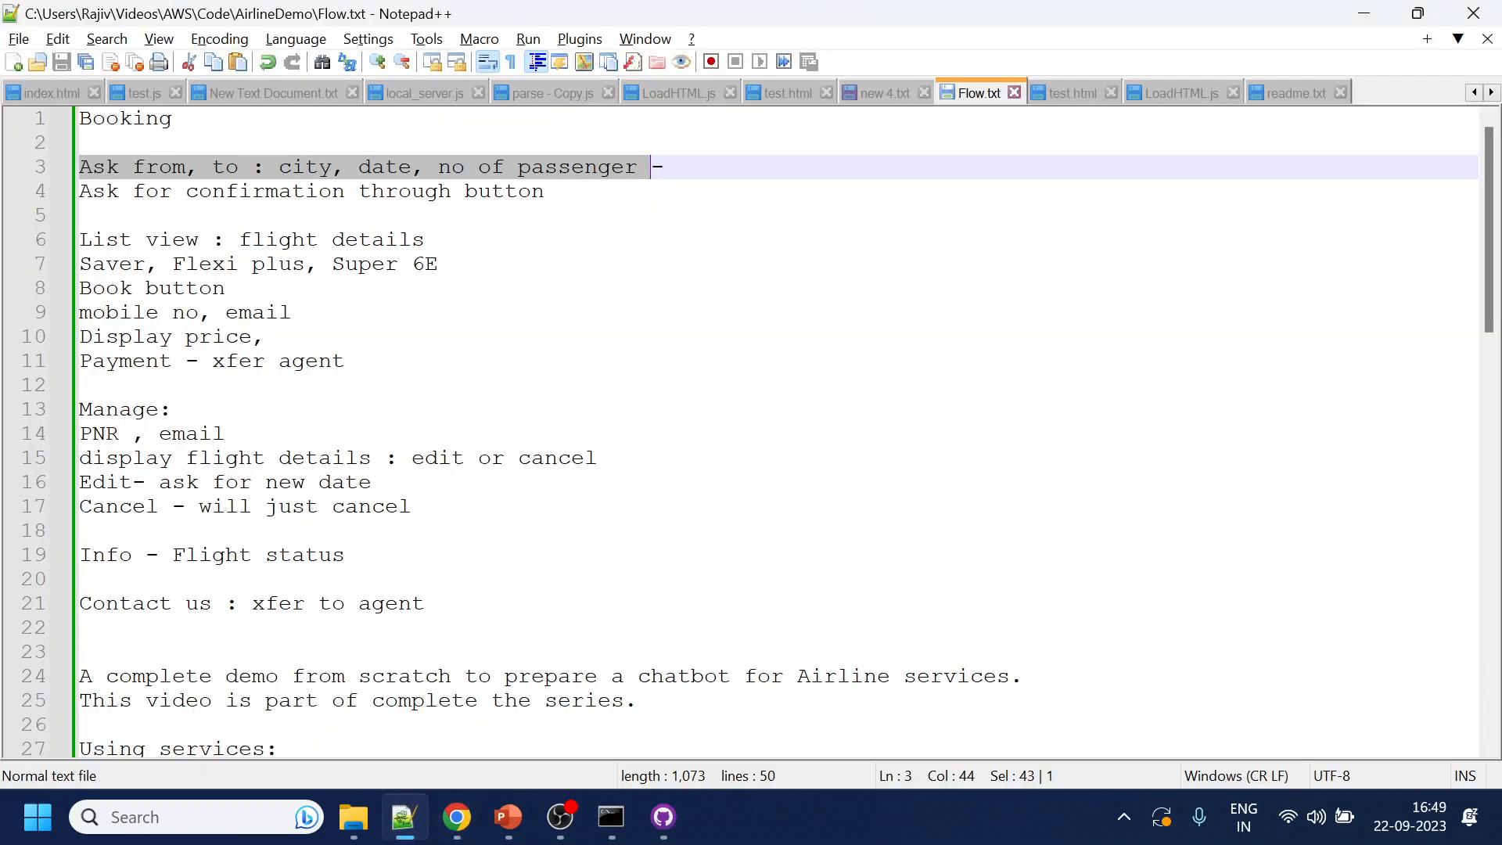
pyautogui.click(80, 215)
pyautogui.moveTo(132, 167); pyautogui.dragTo(186, 166)
pyautogui.hotkey('alt', 'Tab')
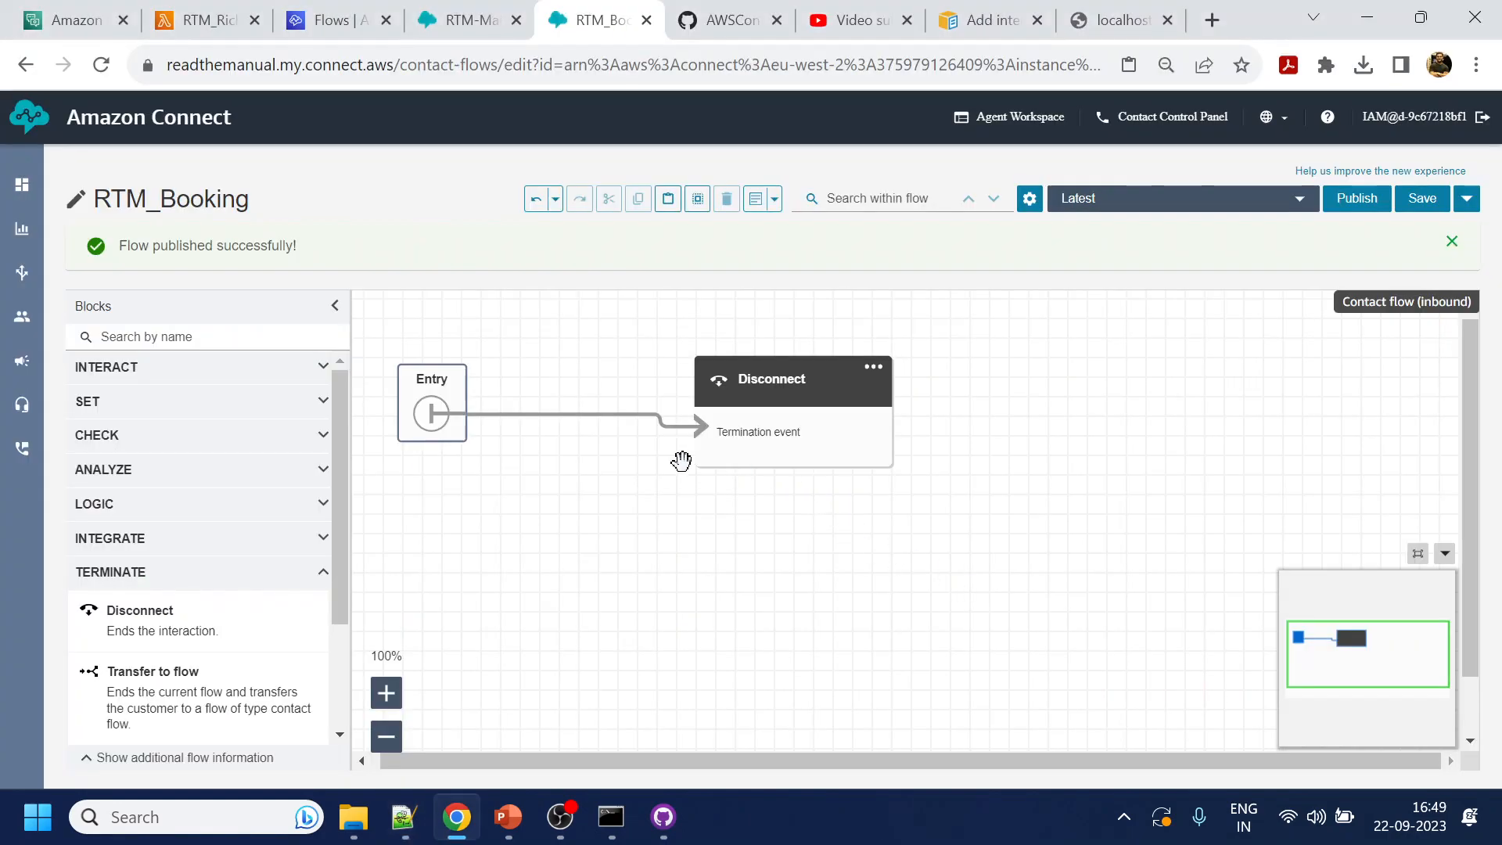
# Find the Get customer input block by searching for "get" and add it to the RTM_Booking flow
pyautogui.click(149, 336)
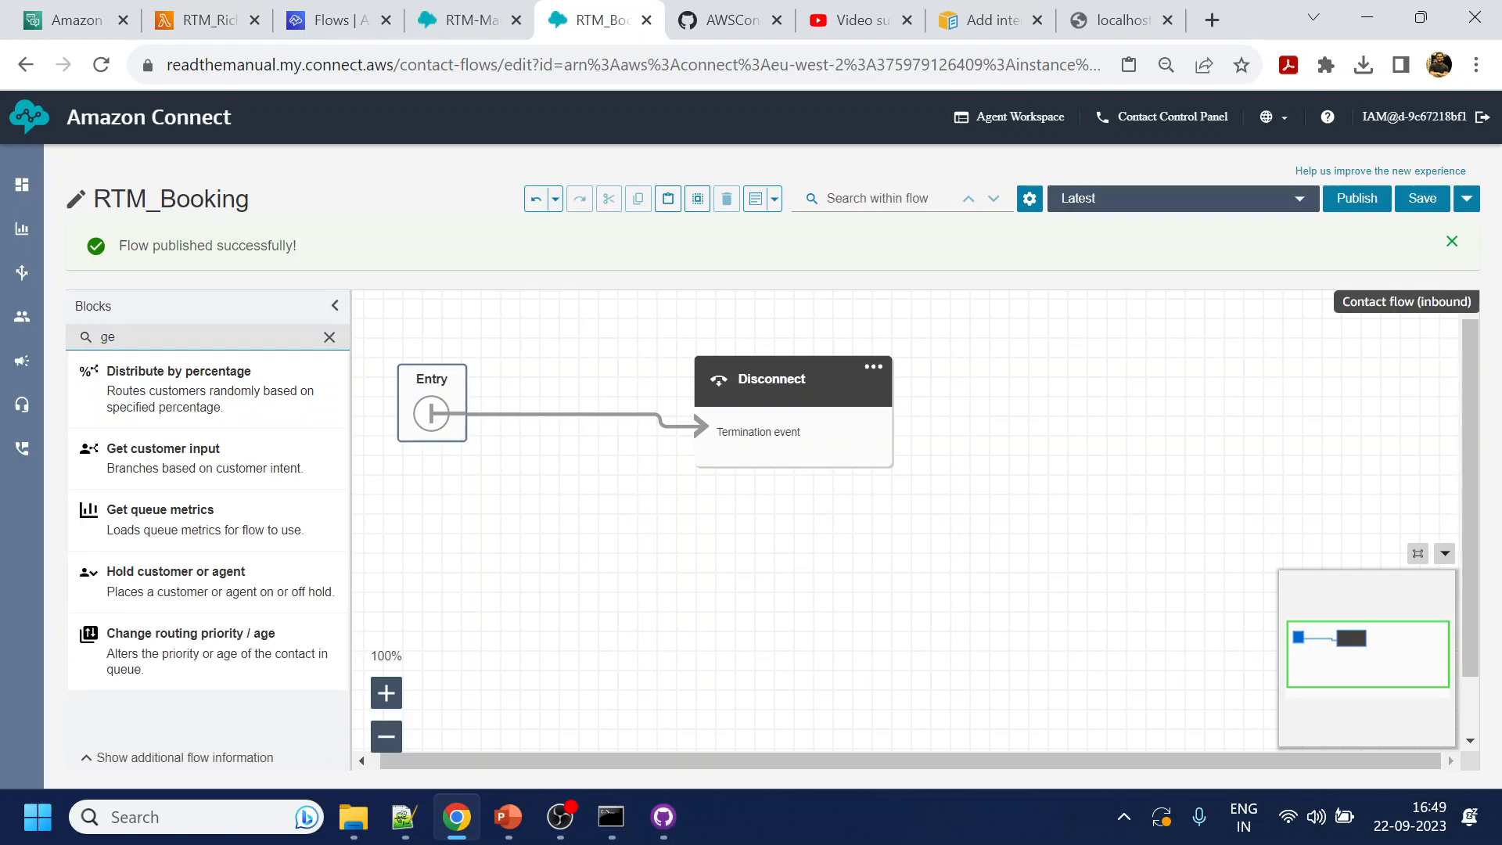
pyautogui.moveTo(243, 402); pyautogui.dragTo(798, 383)
pyautogui.doubleClick(803, 374)
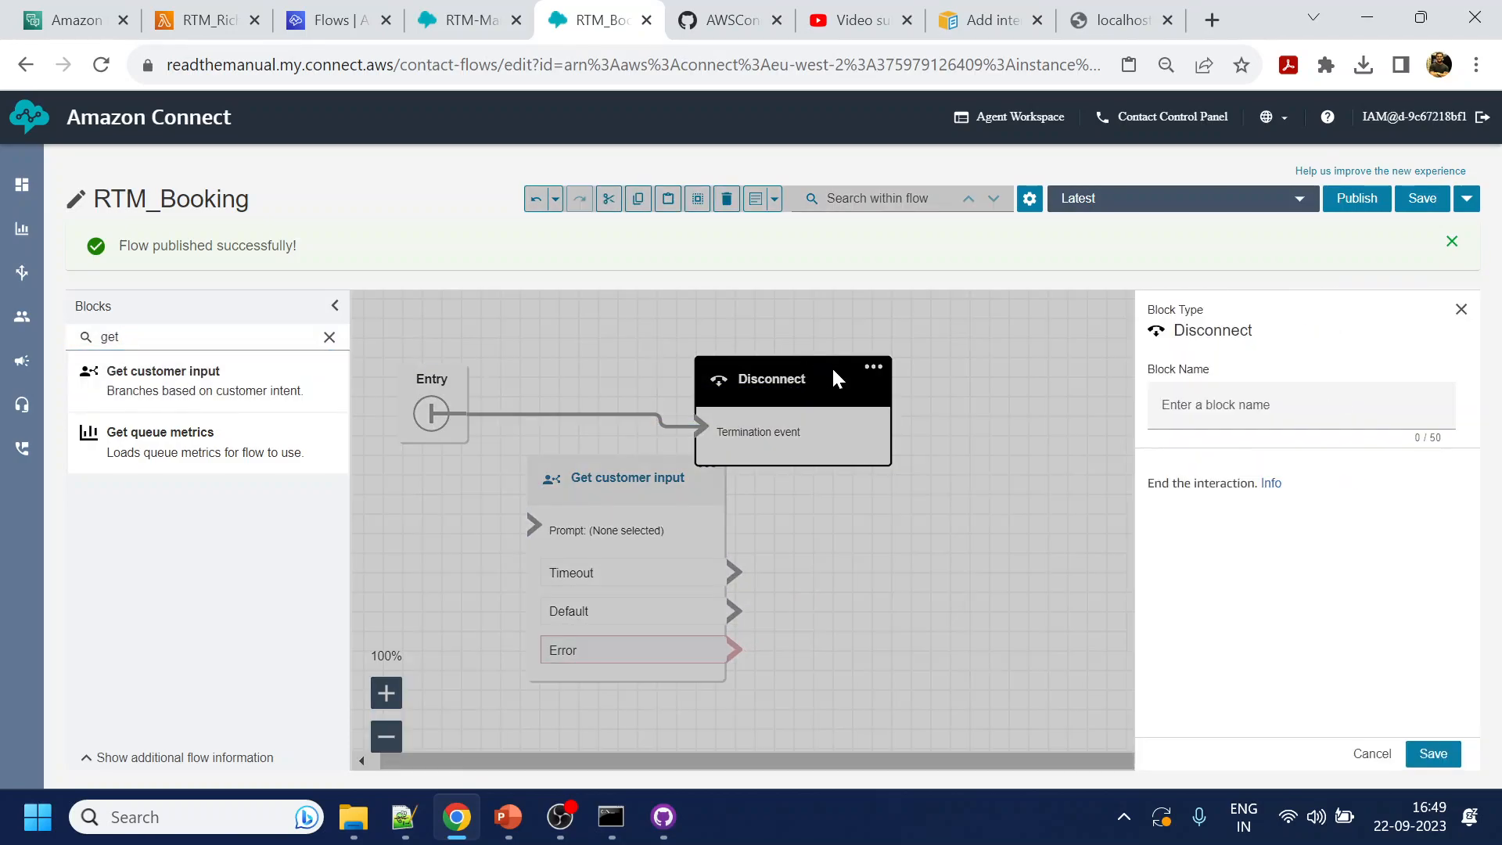
pyautogui.click(1433, 753)
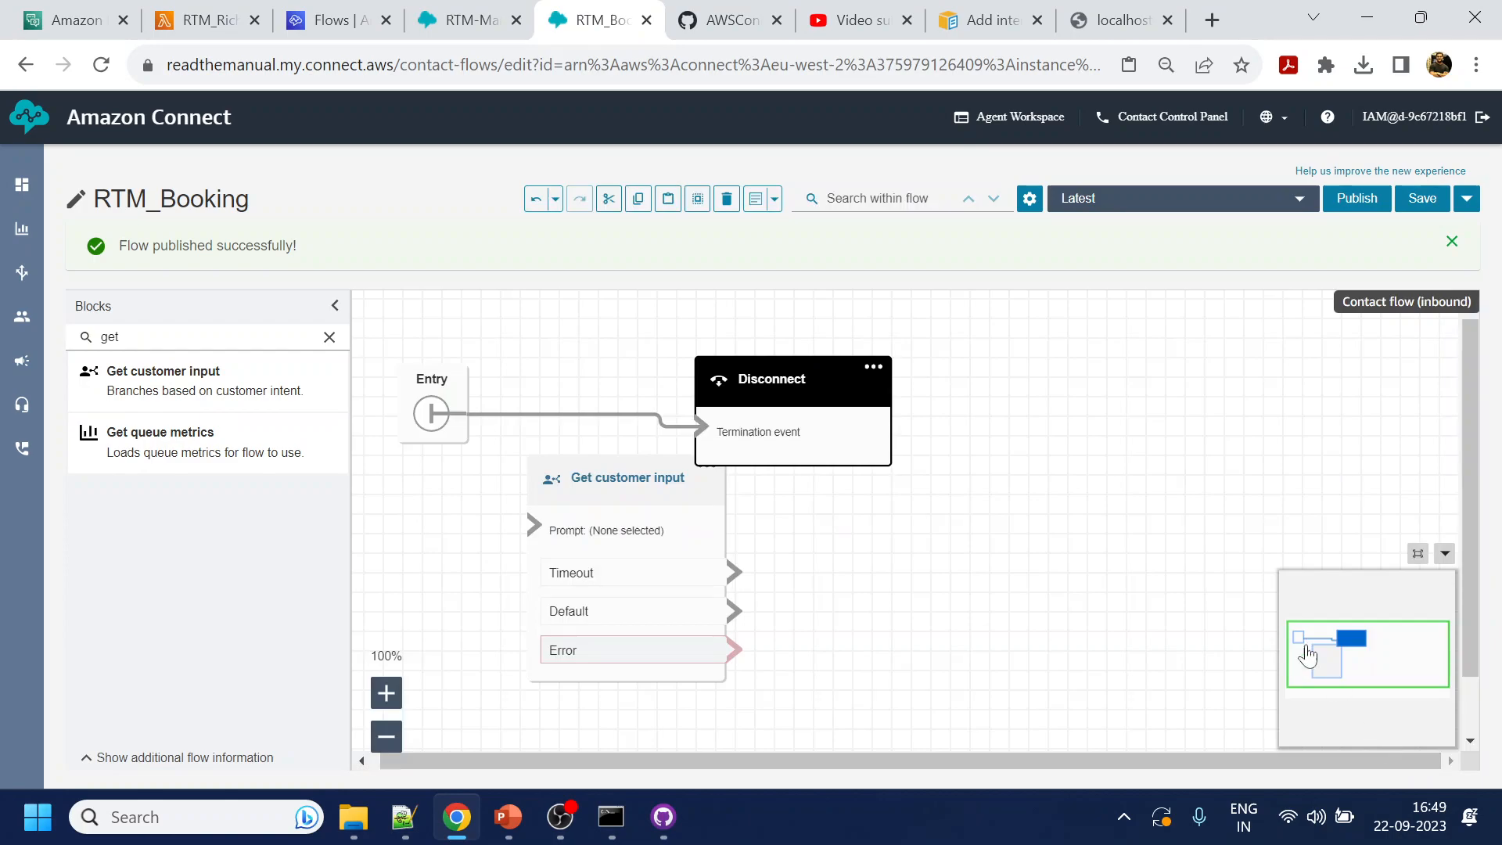
# Delete the Disconnect block, move Get customer input into its place, and connect the Entry point to it
pyautogui.click(874, 367)
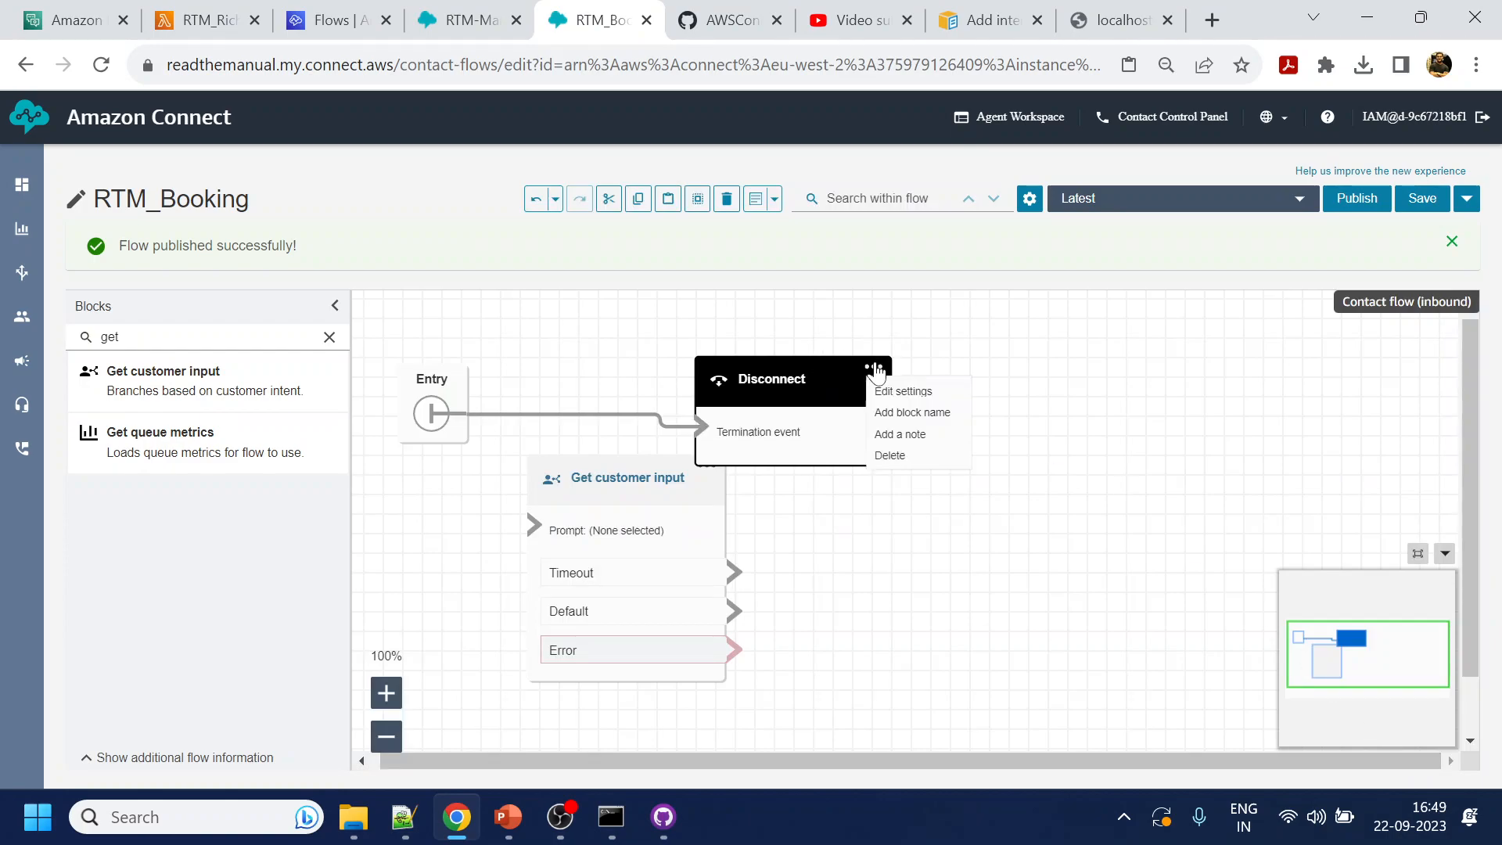
pyautogui.click(899, 456)
pyautogui.moveTo(617, 484)
pyautogui.mouseDown()
pyautogui.moveTo(711, 377)
pyautogui.moveTo(685, 378)
pyautogui.mouseUp()
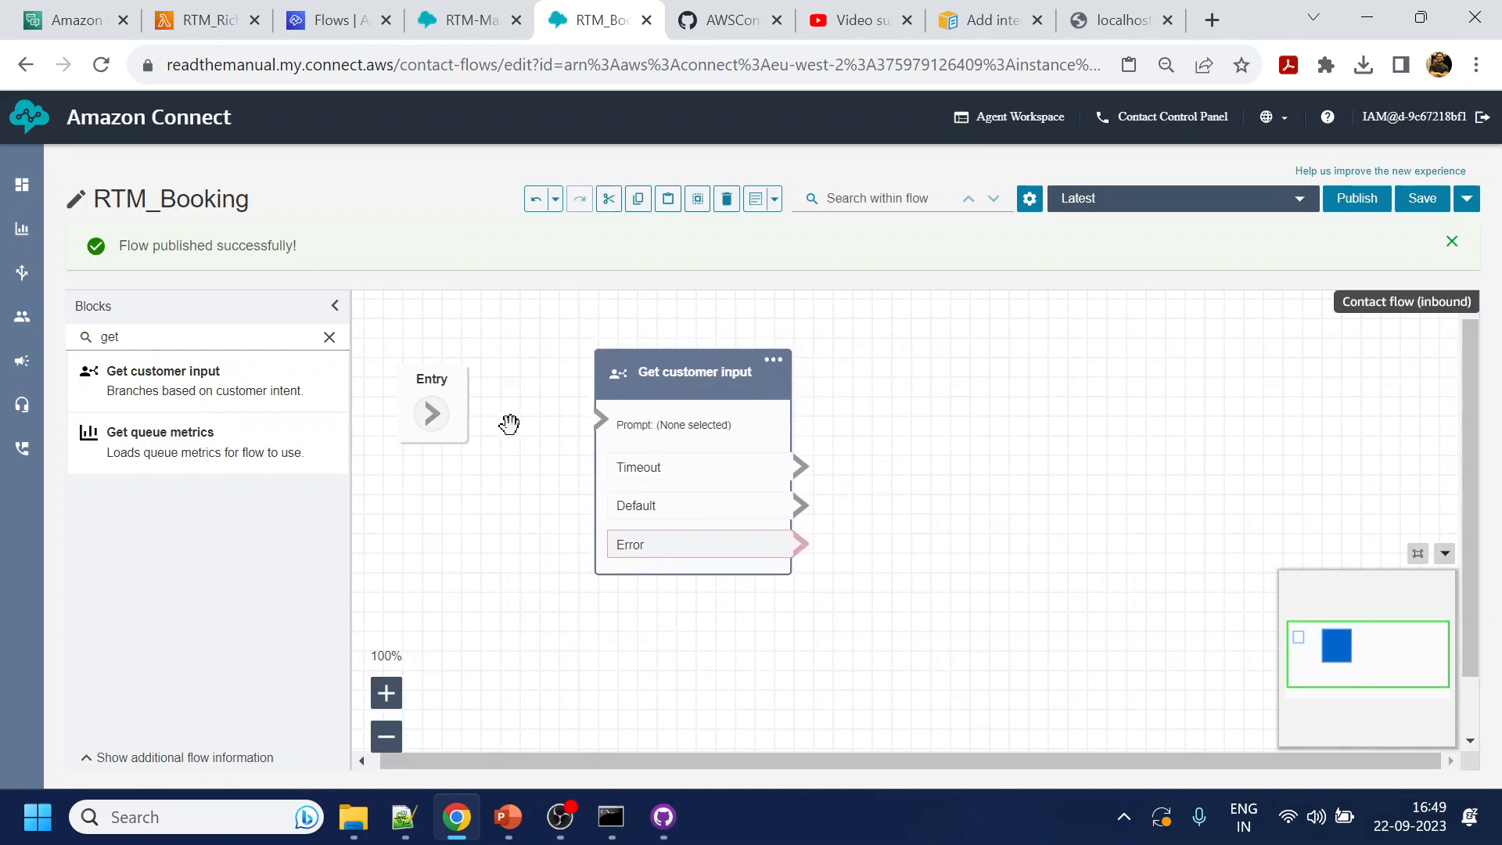
pyautogui.moveTo(431, 413); pyautogui.dragTo(618, 427)
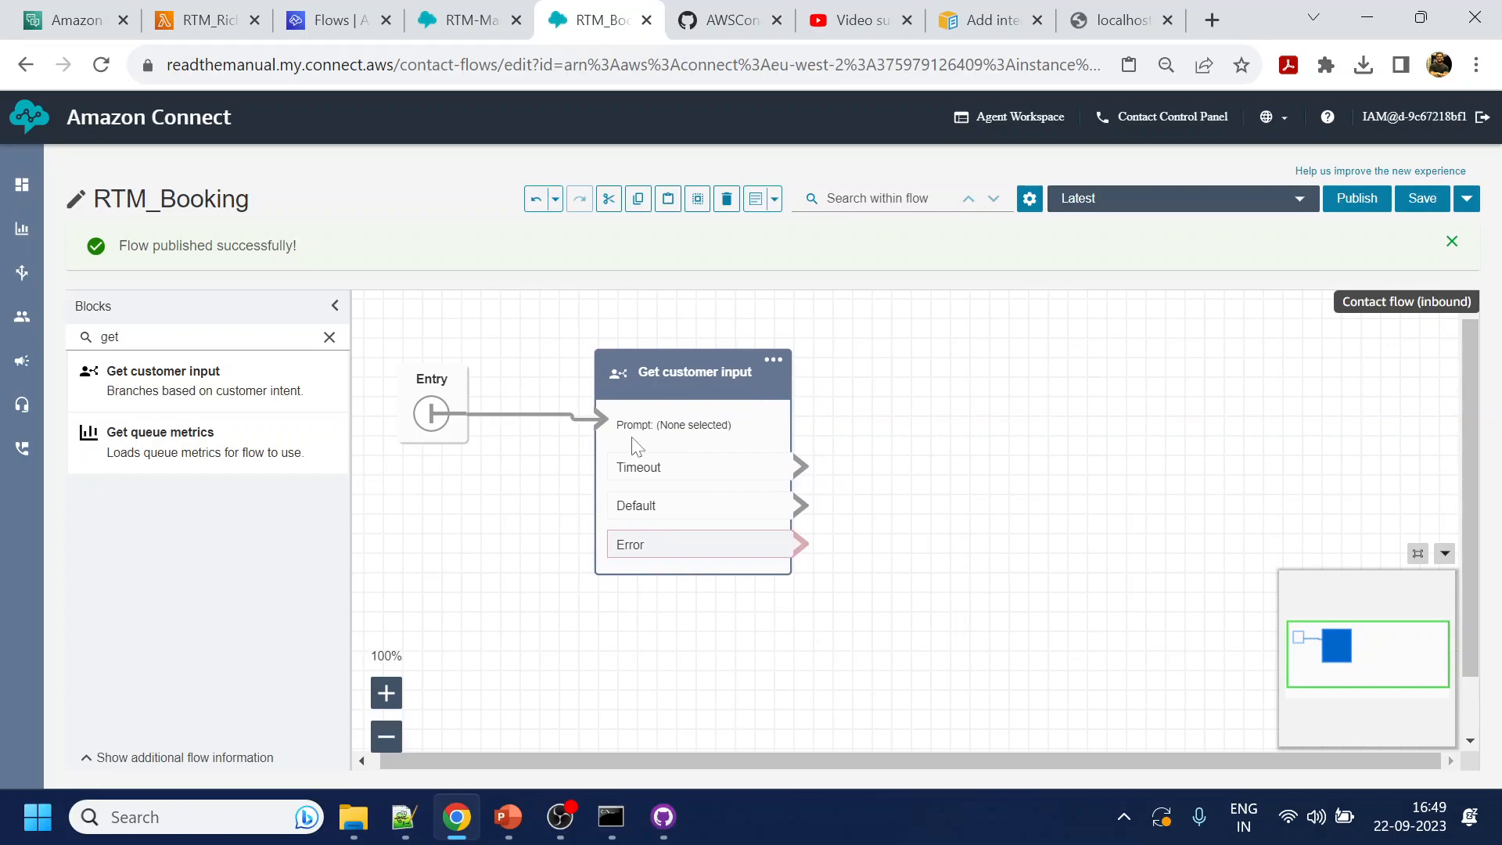
# Switch to the Amazon Lex console, leave the MainMenu_Intents bot, and open the RTIM_MainMenu bot in the editor
pyautogui.click(76, 9)
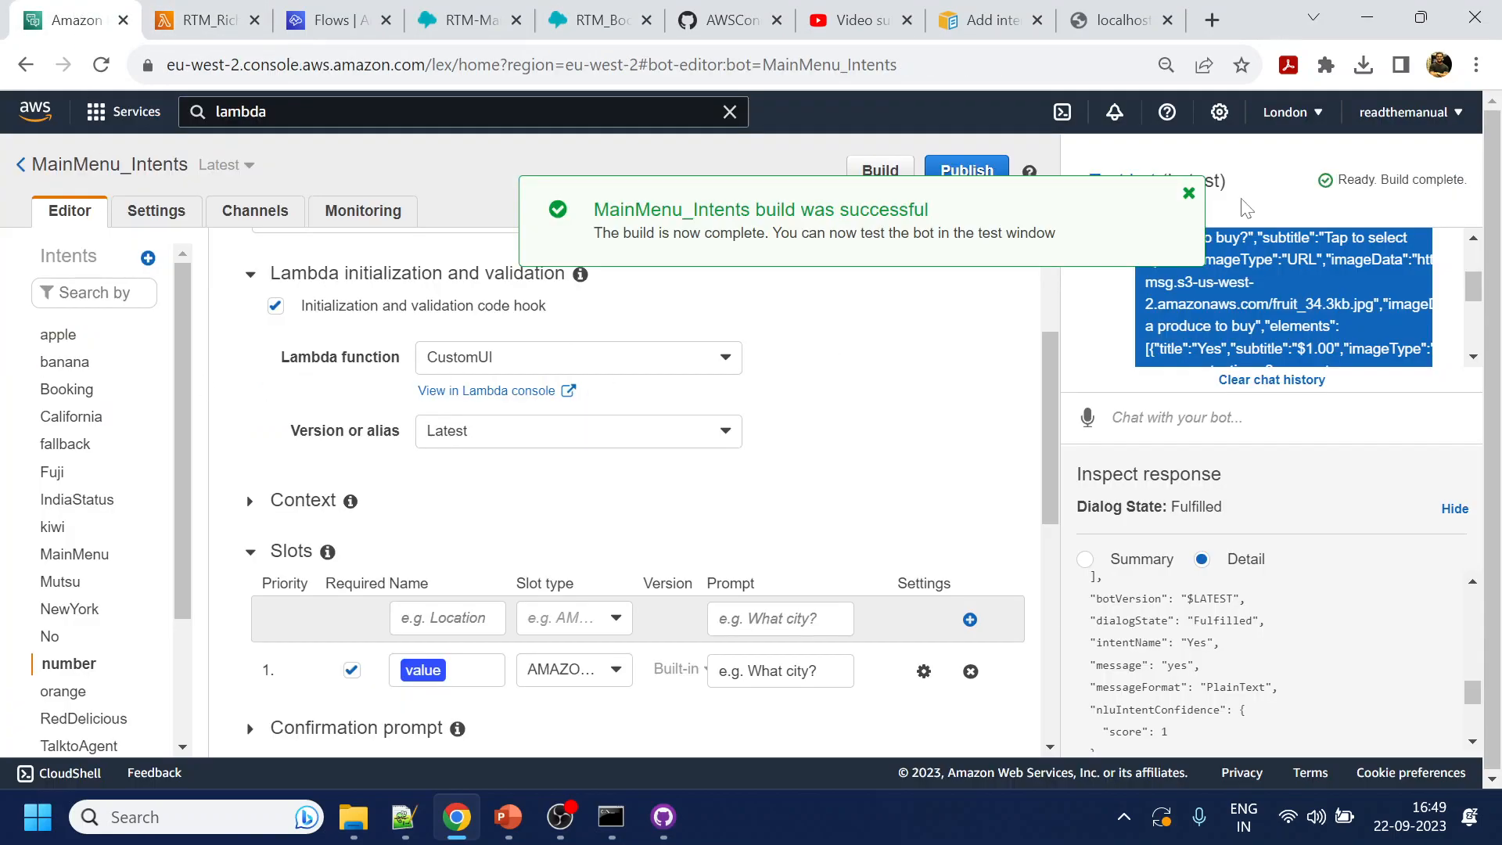
pyautogui.click(1188, 194)
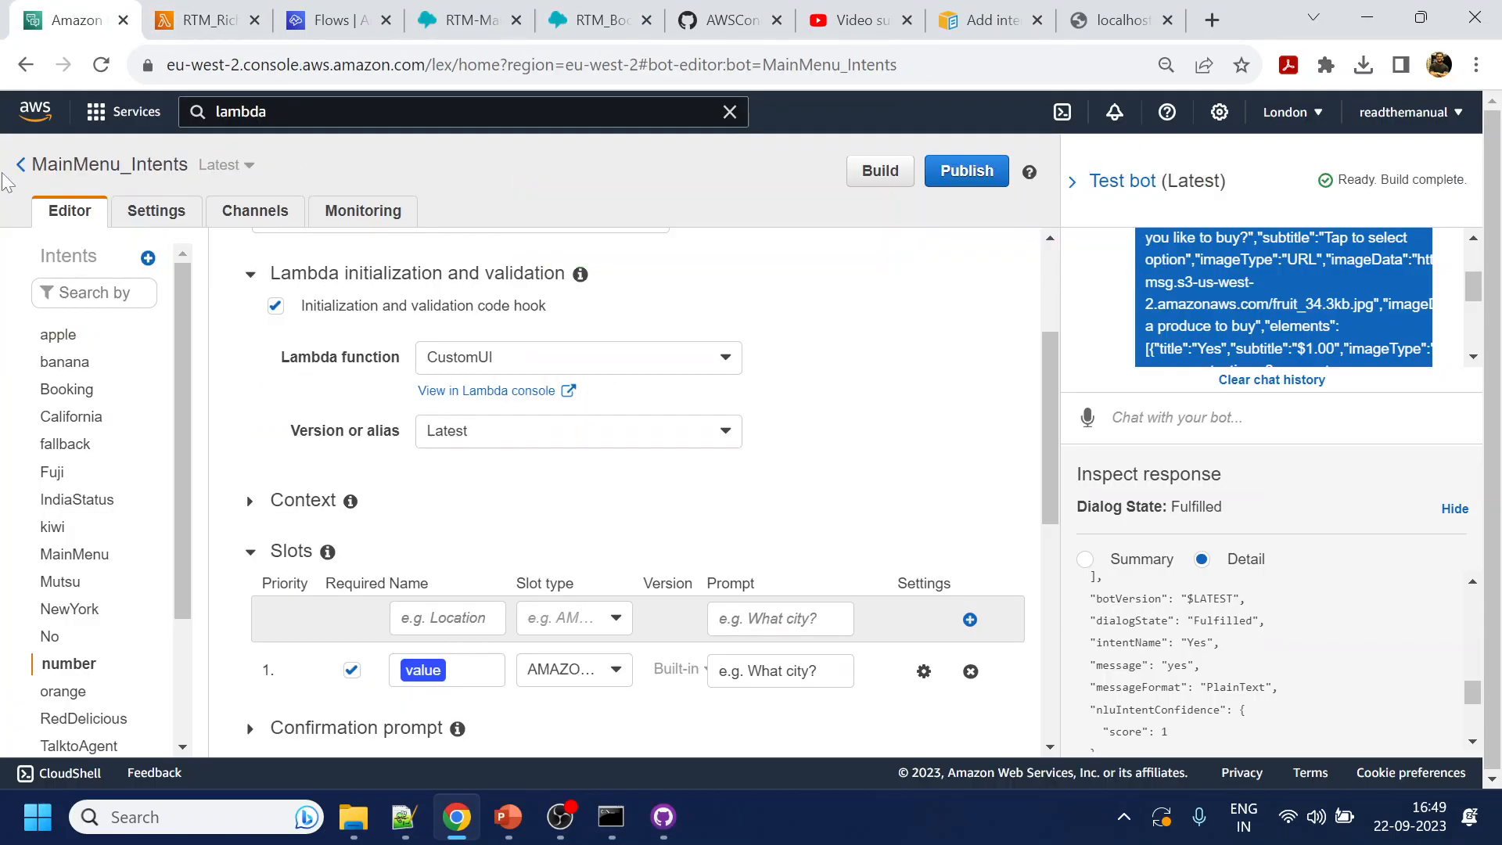
pyautogui.click(20, 166)
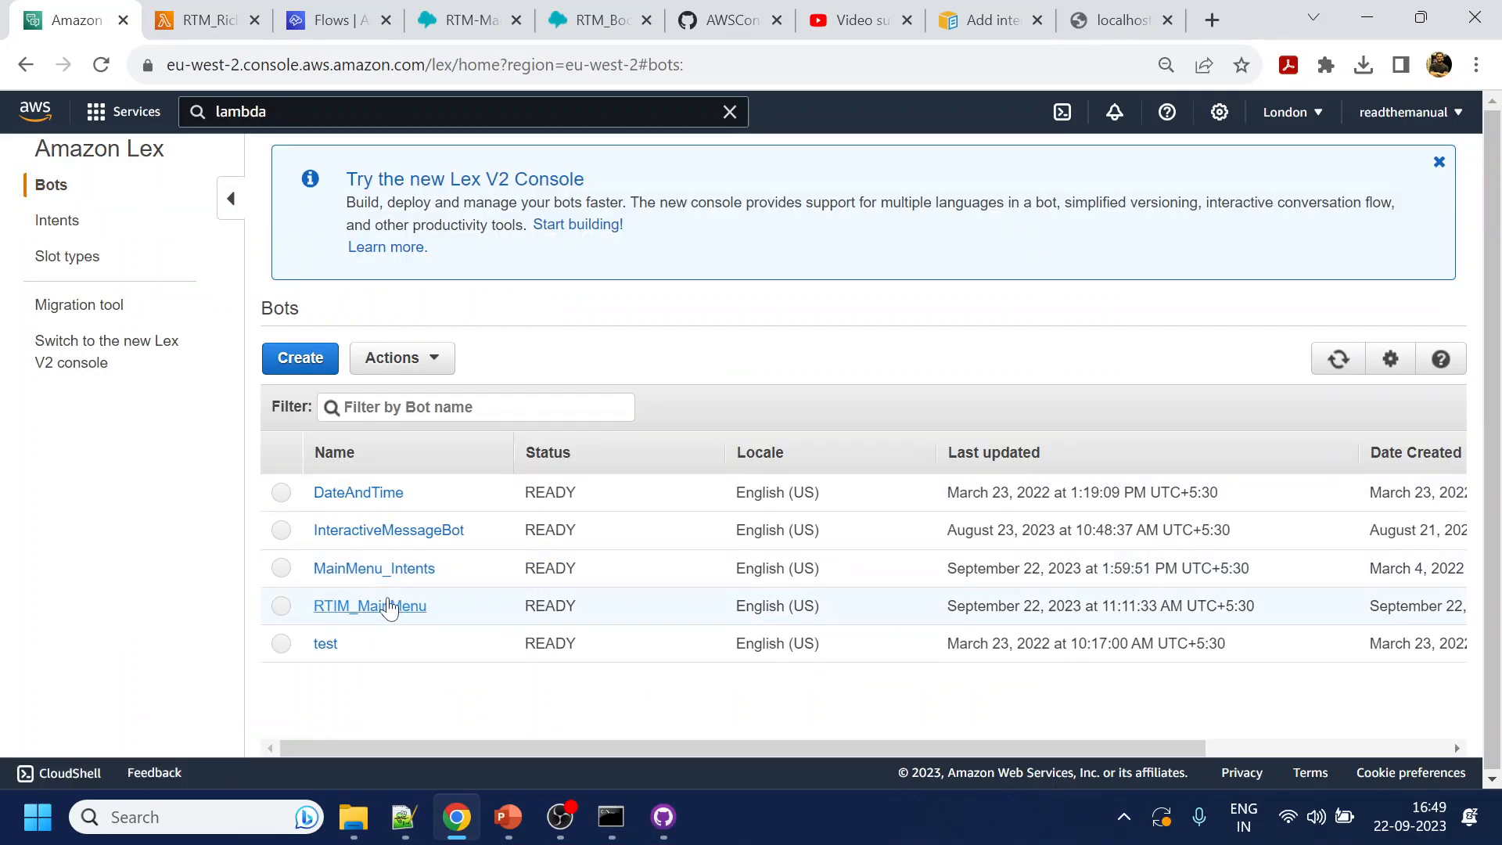
pyautogui.click(388, 607)
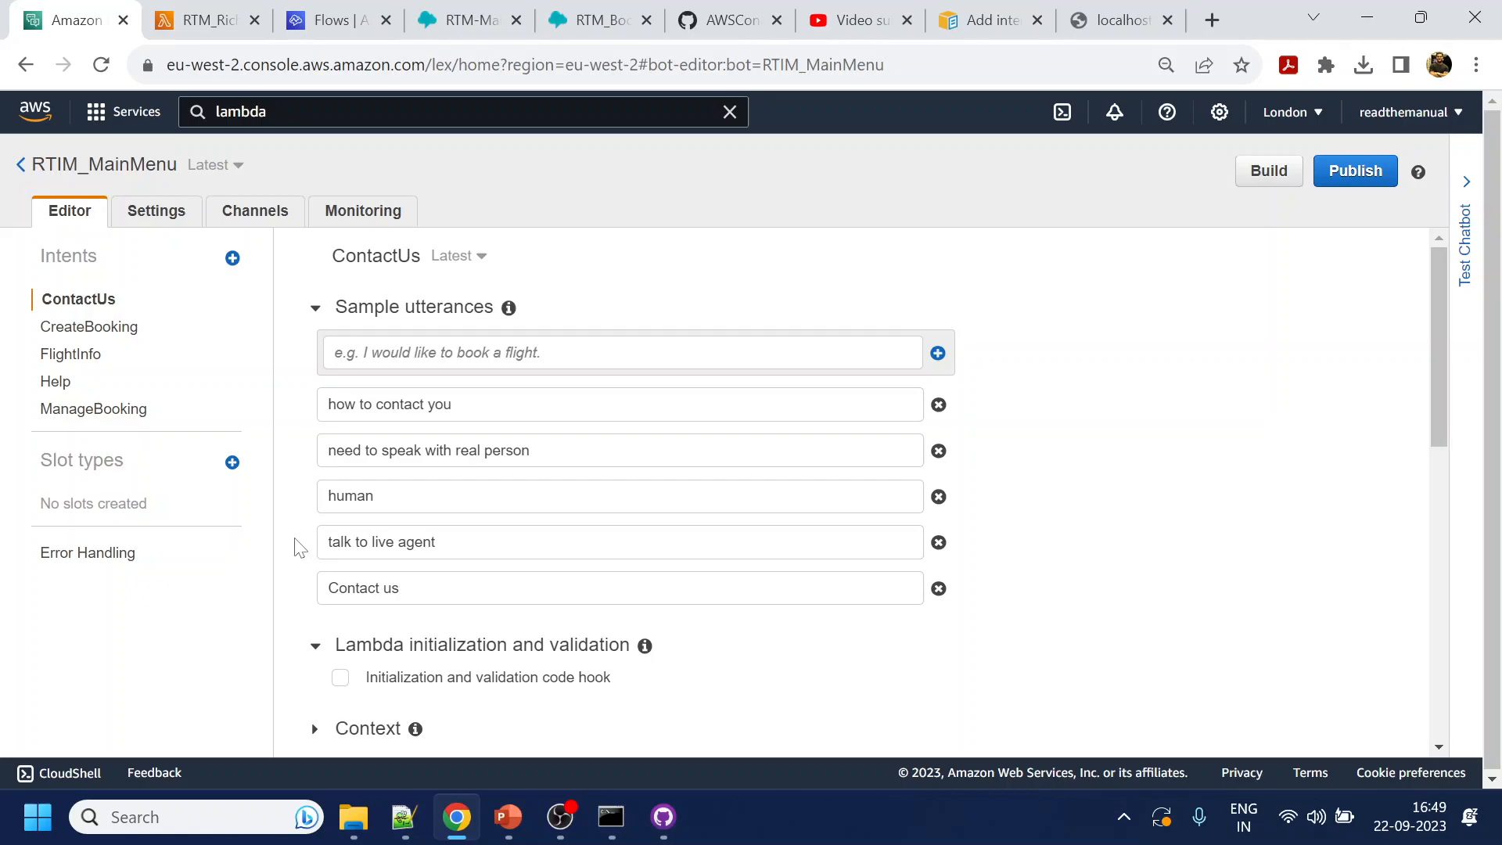
pyautogui.click(484, 14)
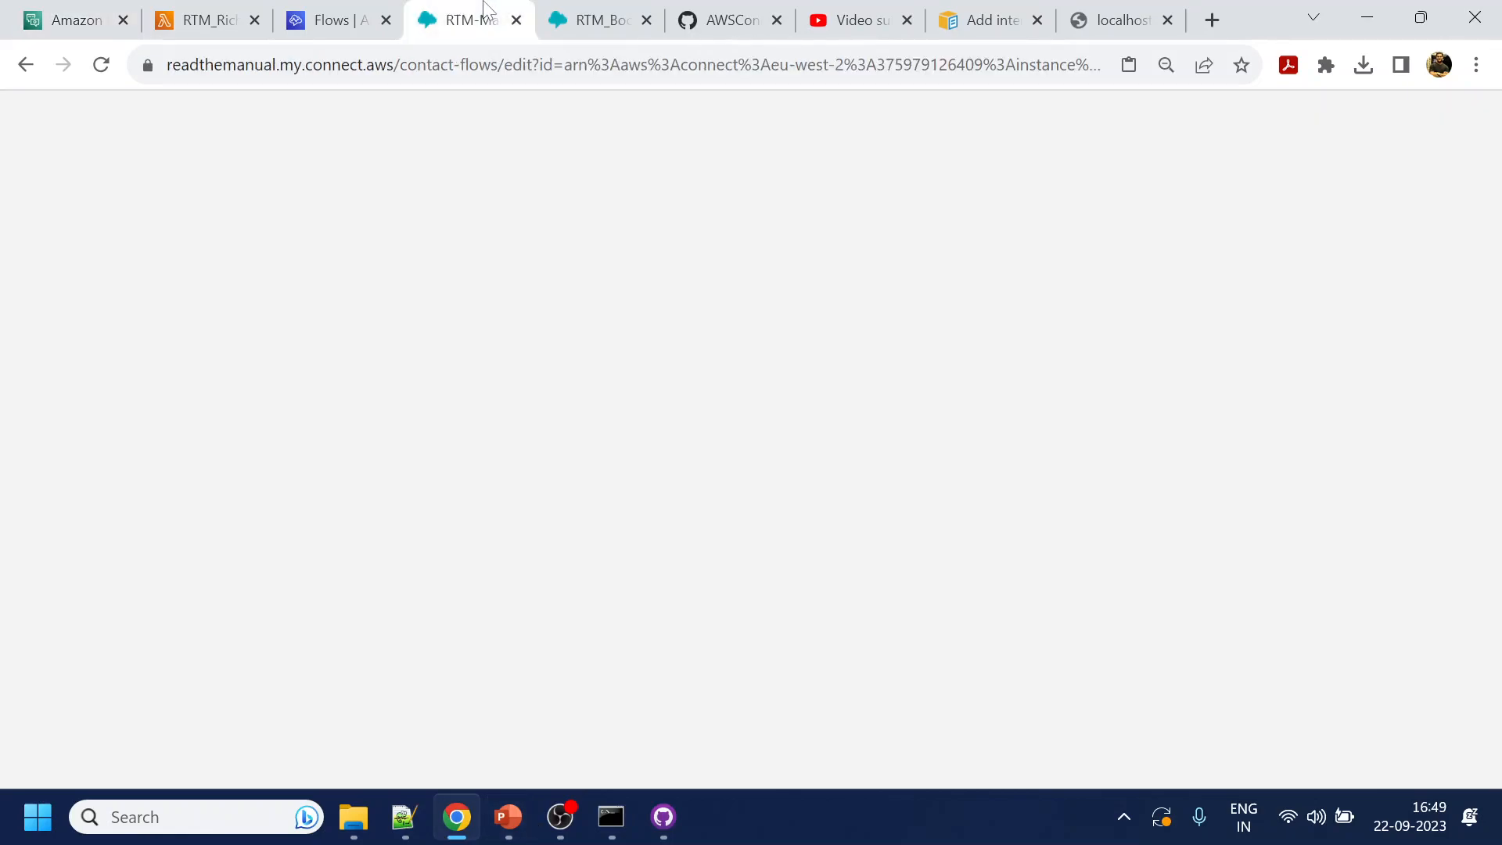
pyautogui.click(594, 20)
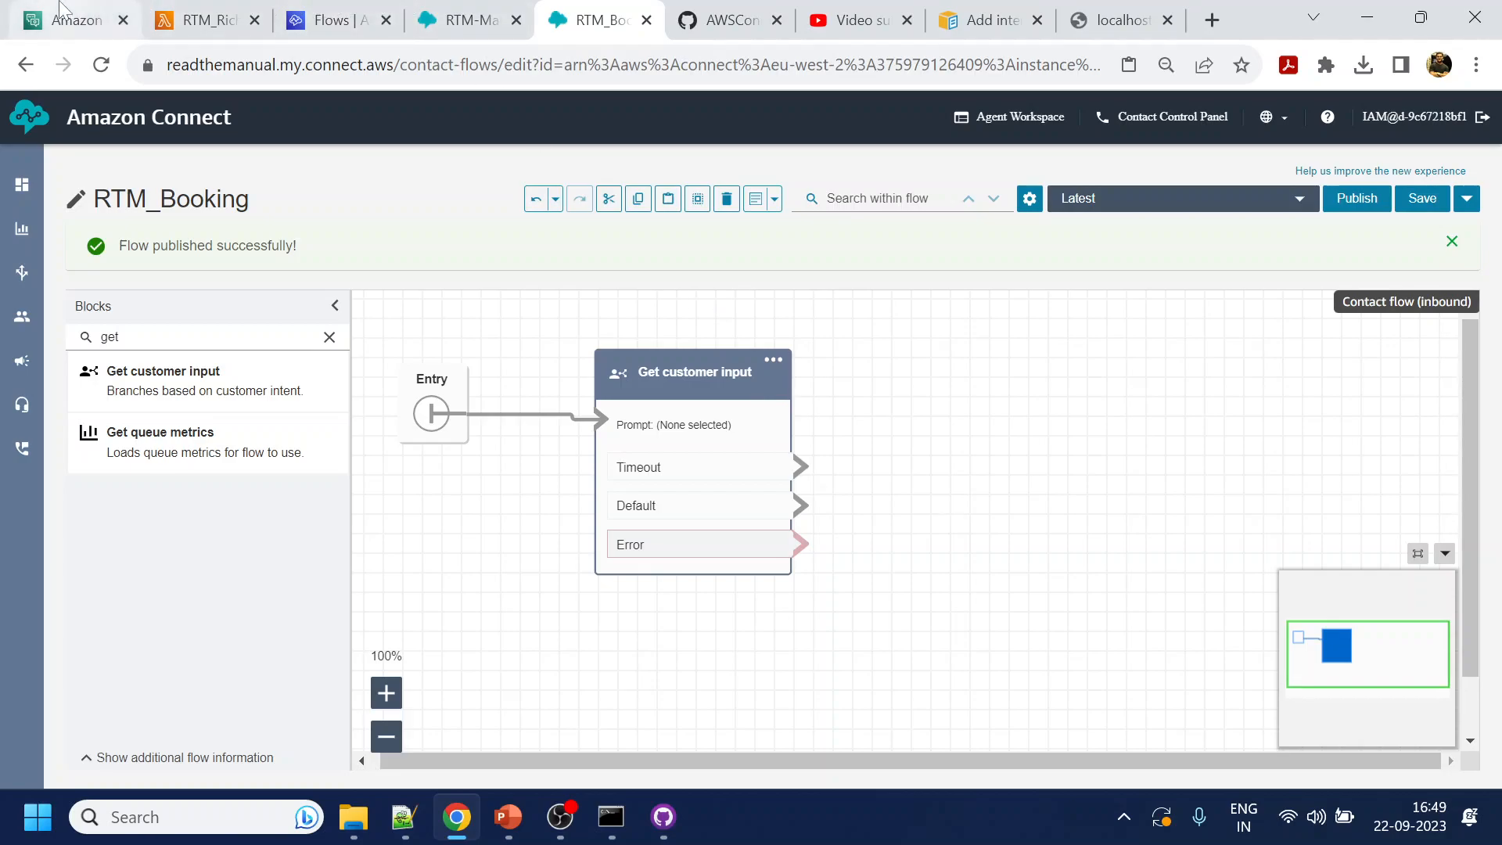
pyautogui.moveTo(63, 9)
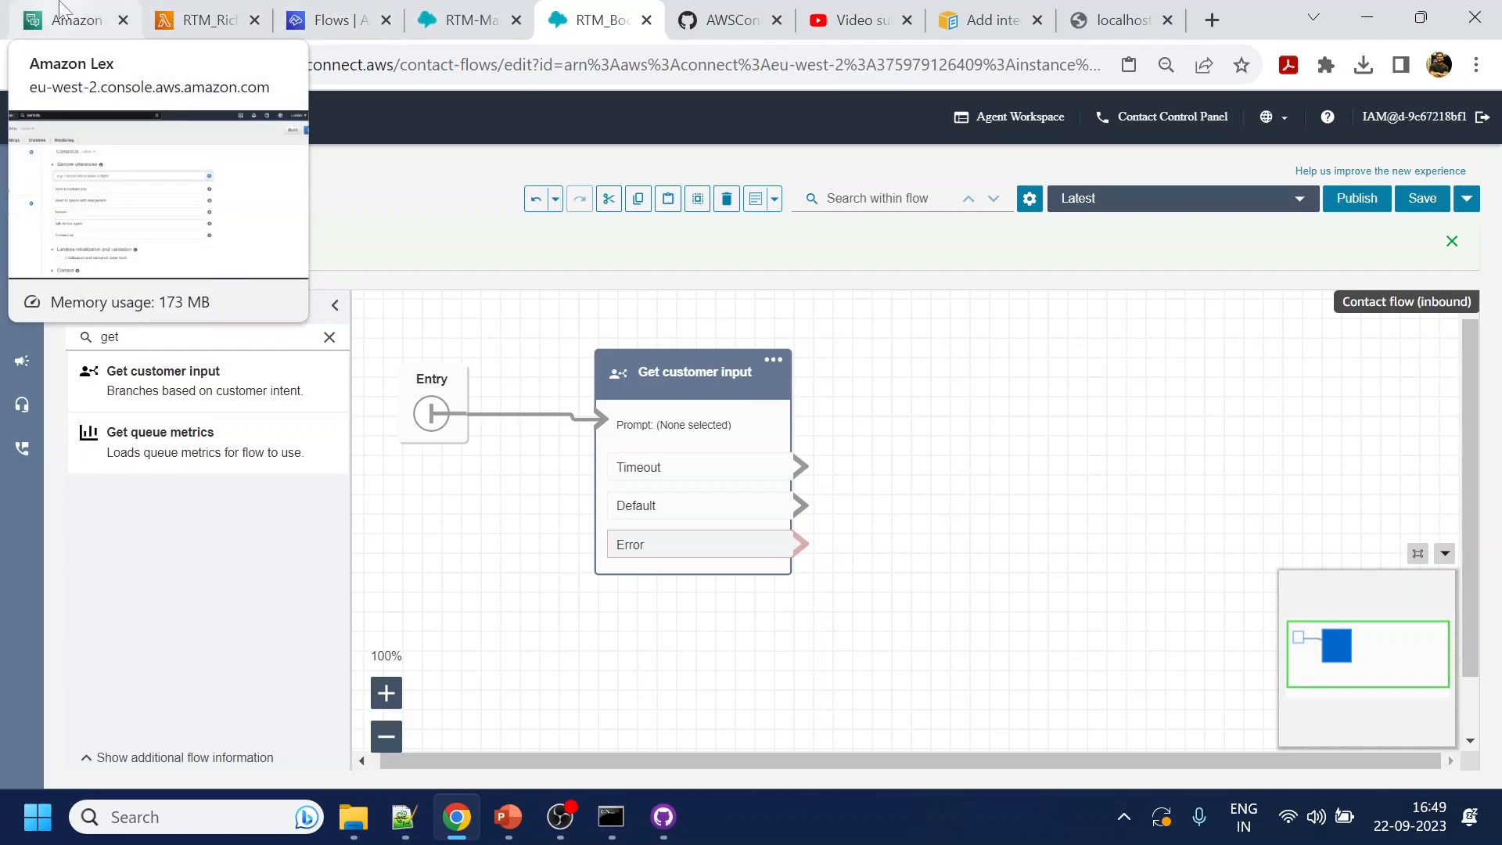
pyautogui.click(63, 9)
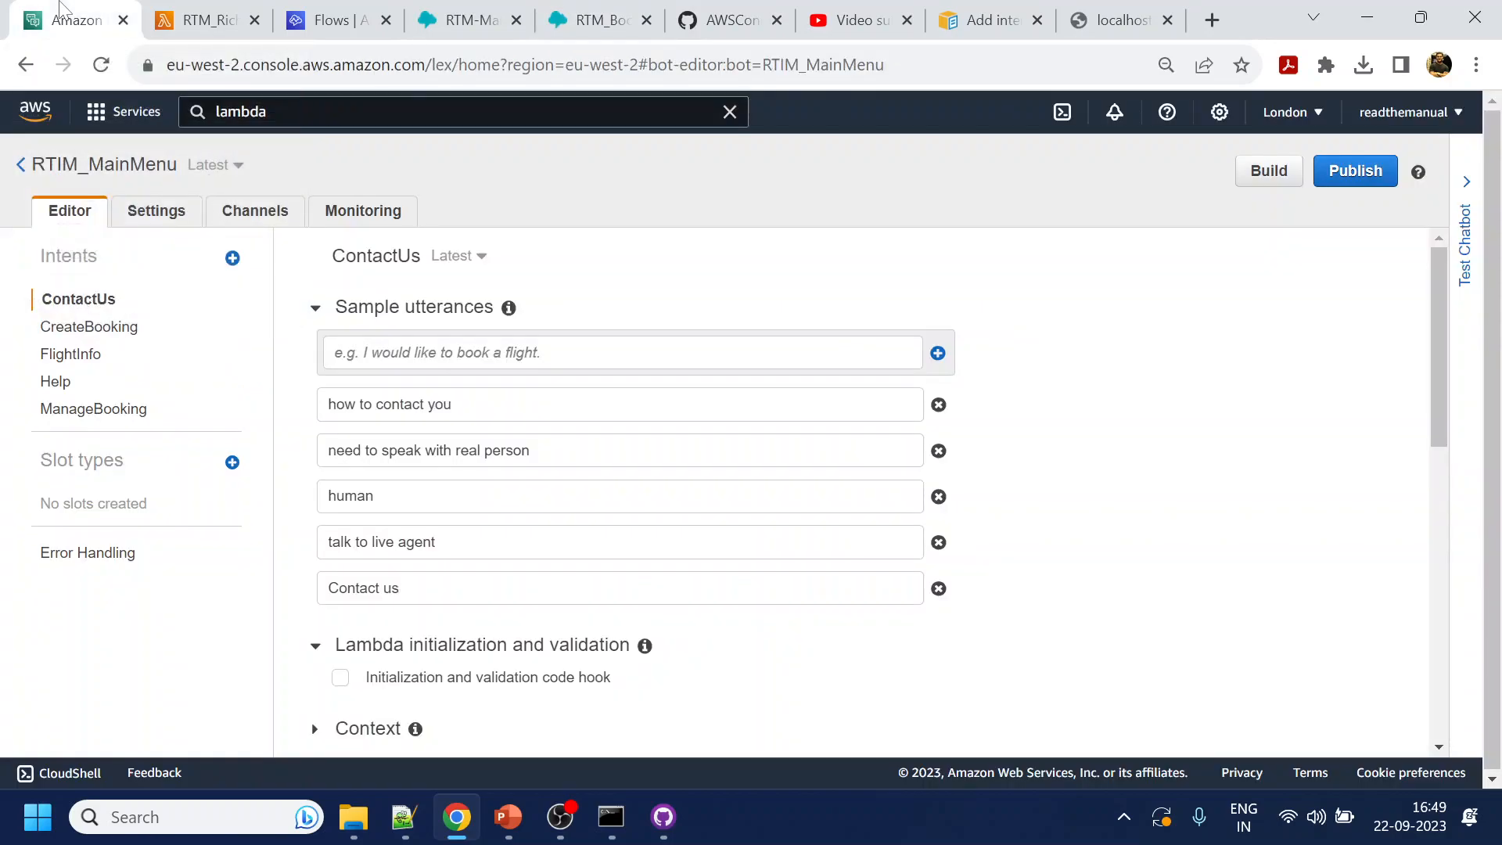
pyautogui.scroll(-5, 688, 540)
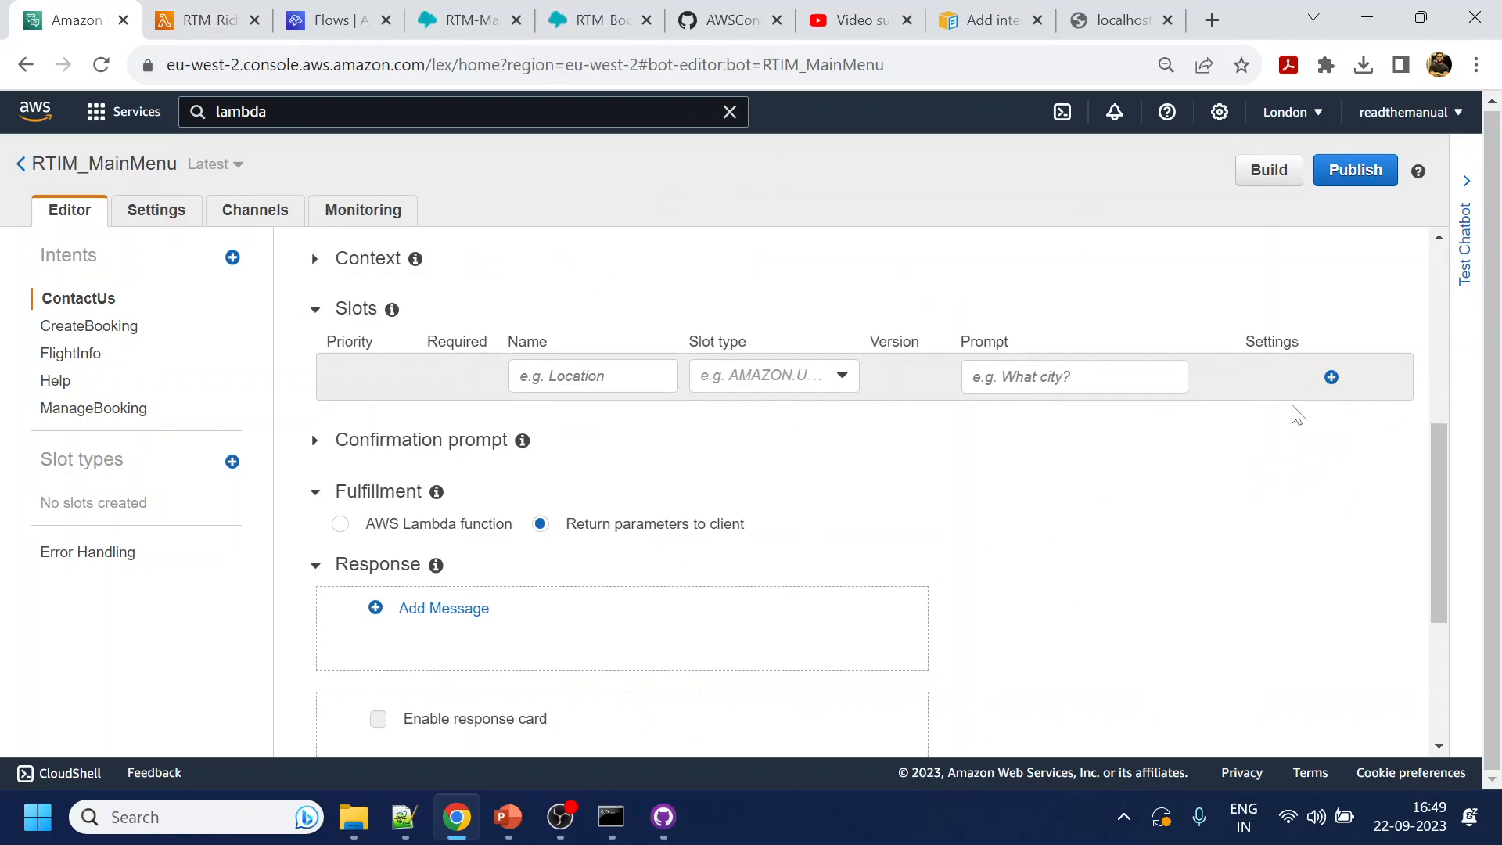
pyautogui.click(1053, 383)
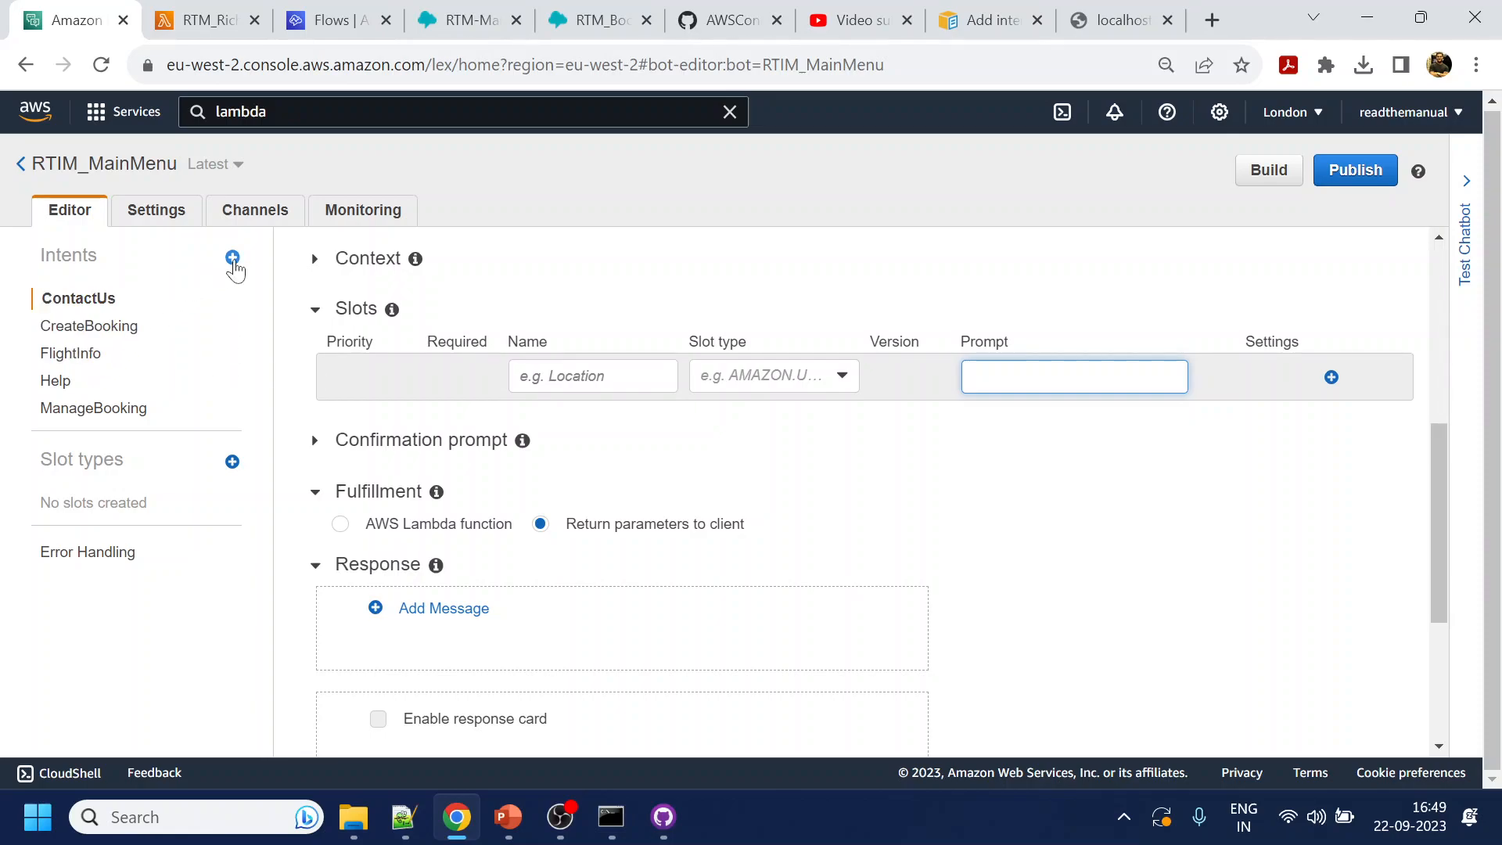
# Create a new intent named CityName in the RTIM_MainMenu bot
pyautogui.click(233, 257)
pyautogui.click(554, 235)
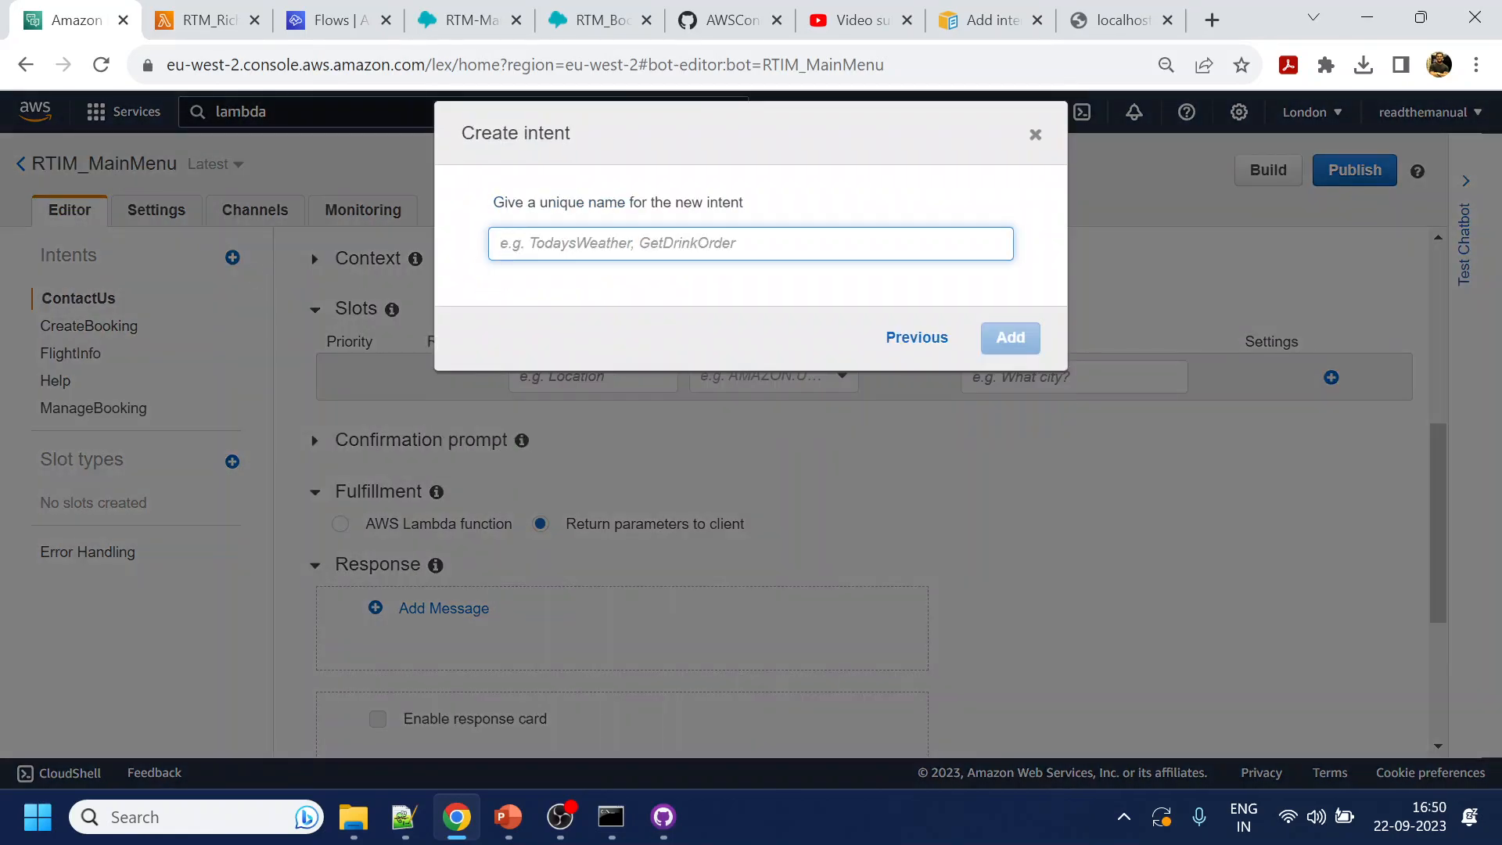
pyautogui.write('CityName')
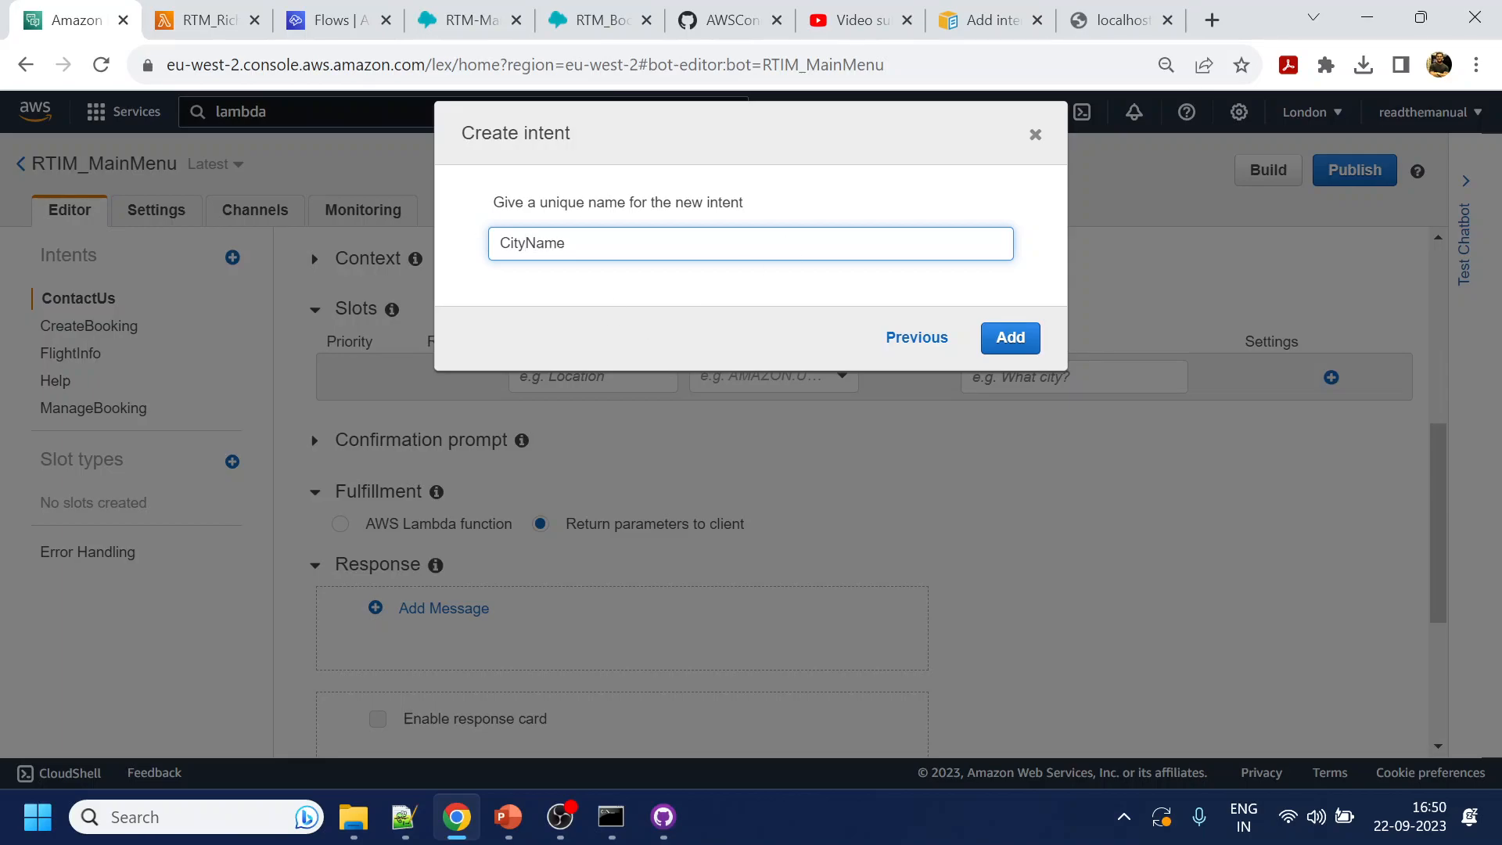
pyautogui.click(1014, 336)
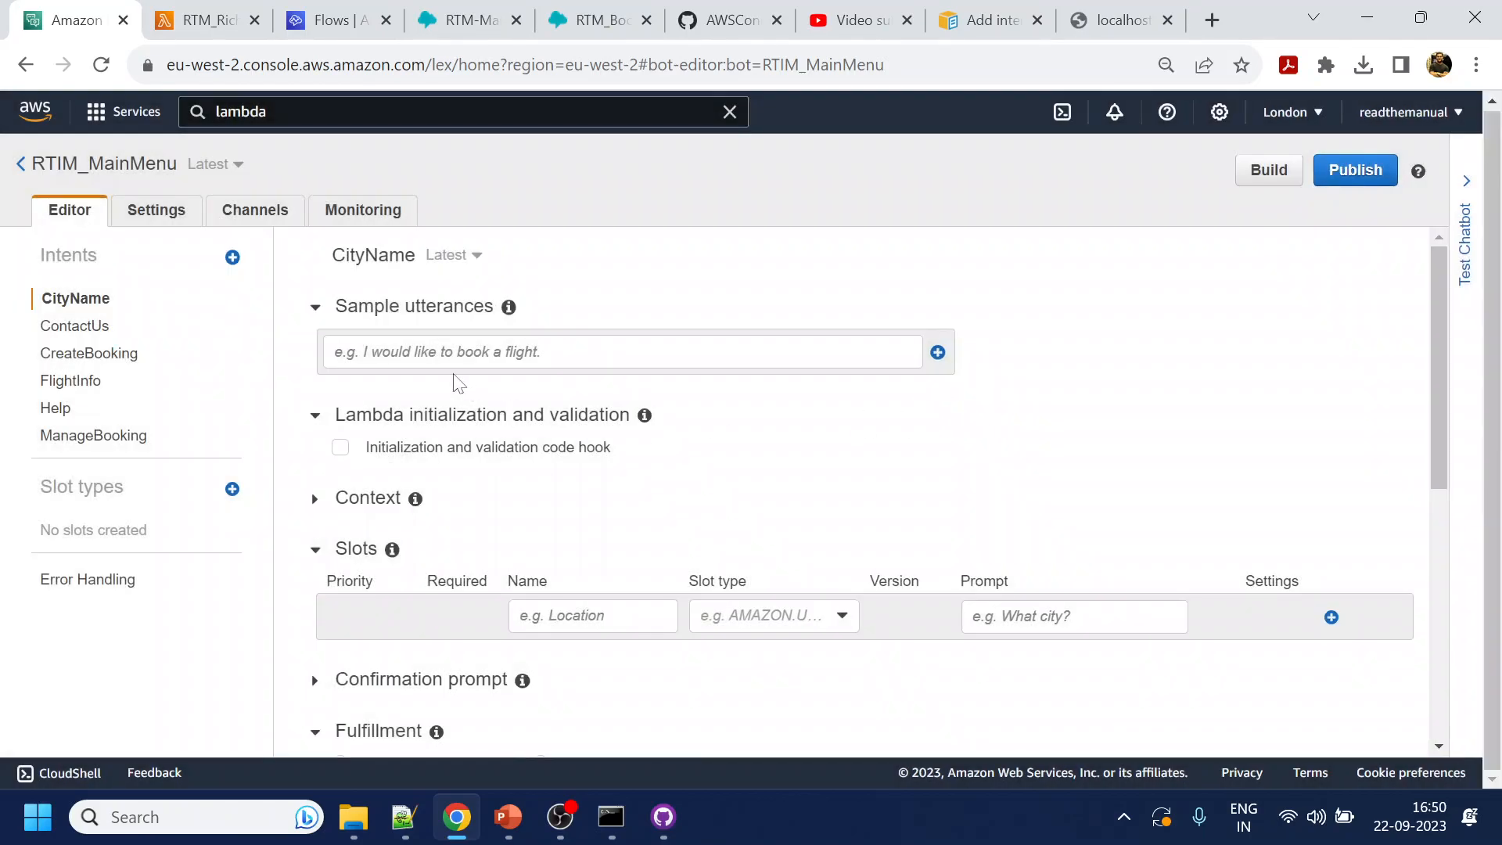
# Fill in a new slot entry named City with the built-in slot type AMAZON.US_CITY for the CityName intent
pyautogui.click(561, 618)
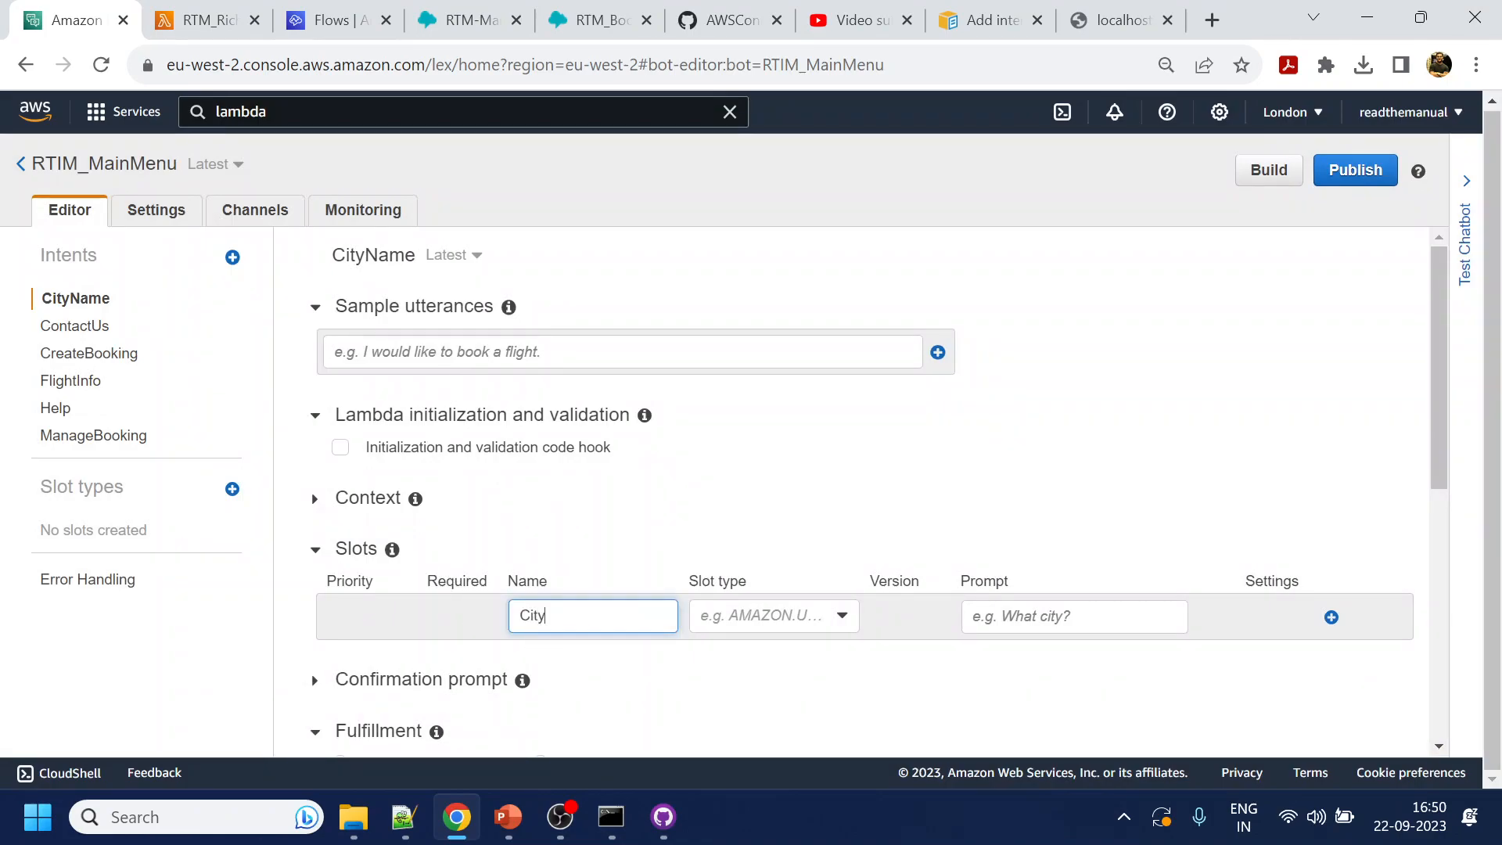
pyautogui.click(816, 624)
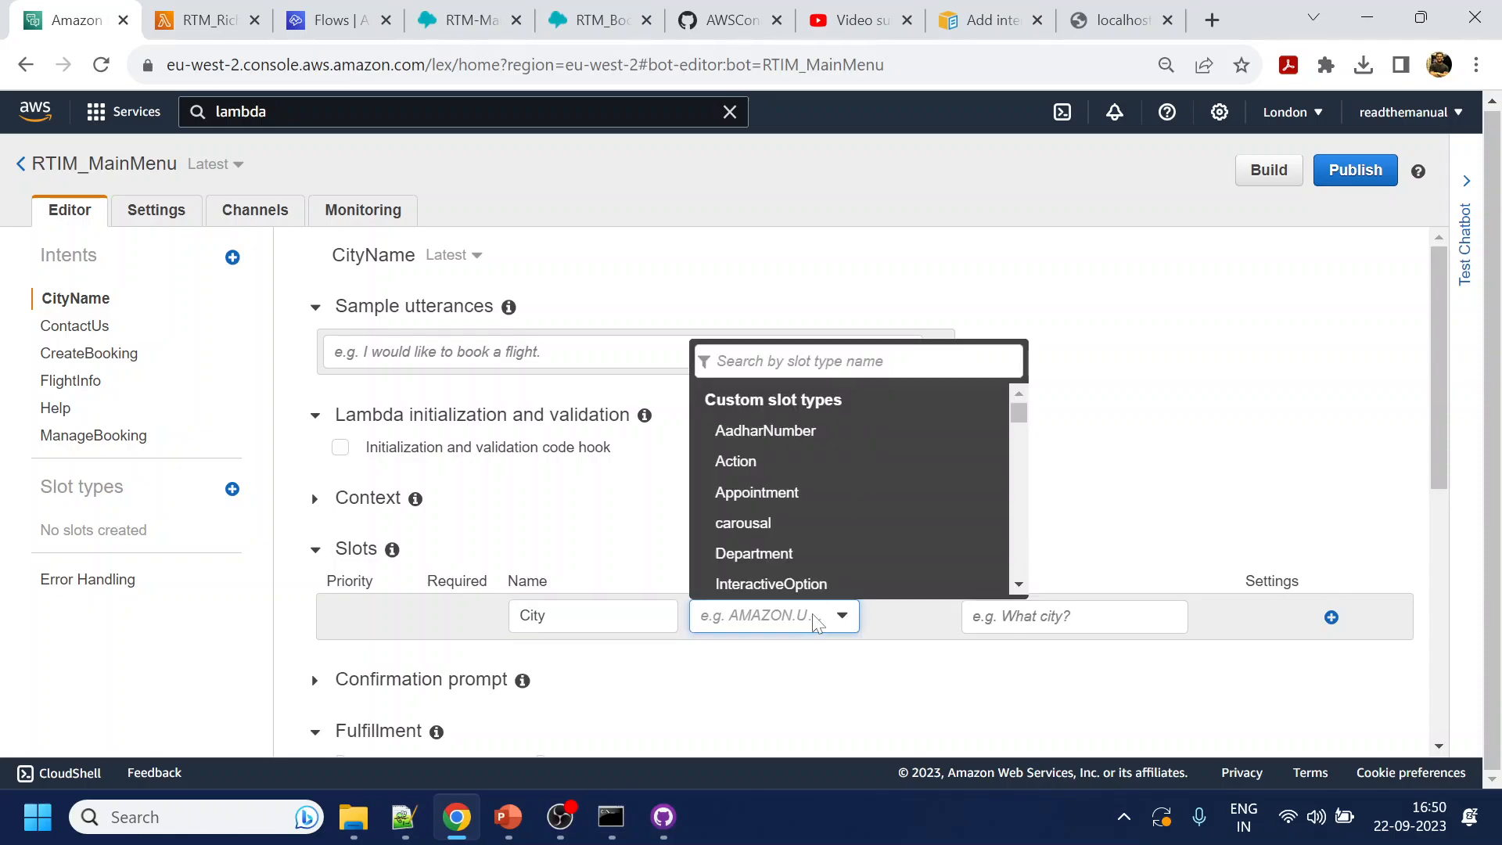
pyautogui.click(823, 362)
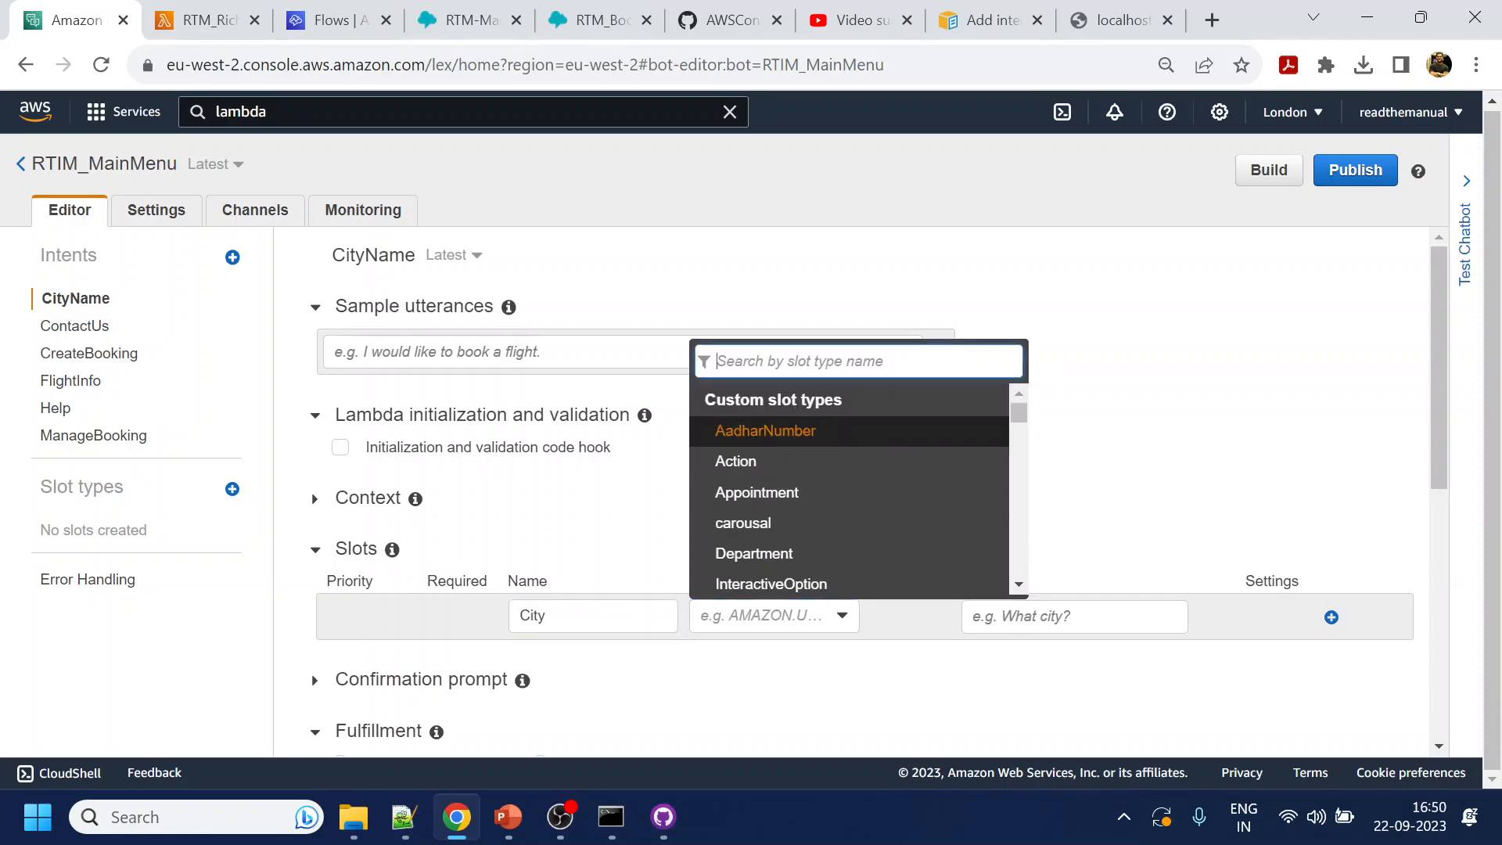
pyautogui.write('city')
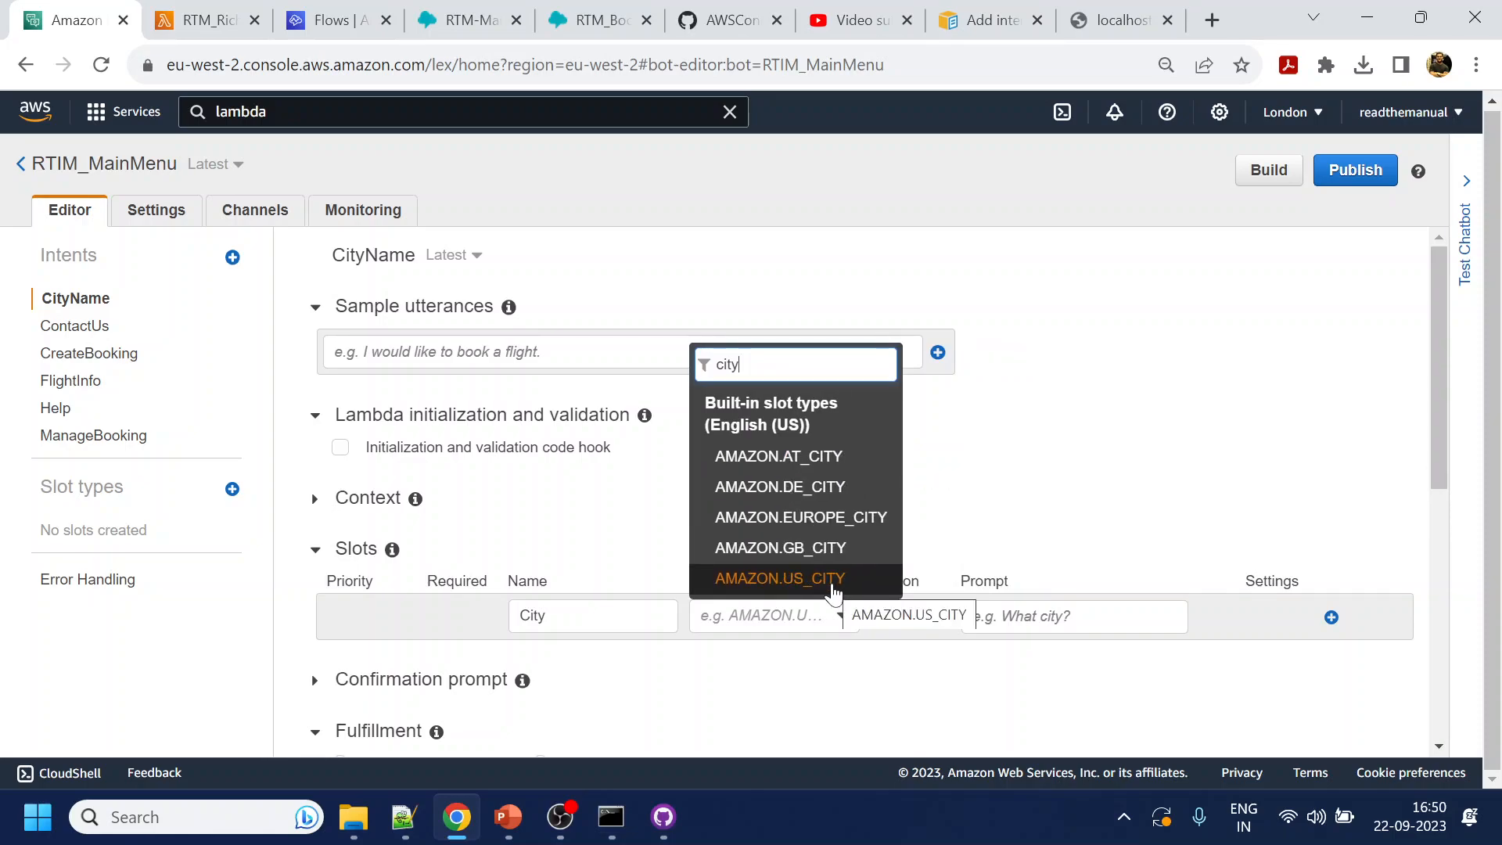
pyautogui.scroll(-2, 832, 594)
pyautogui.scroll(2, 837, 407)
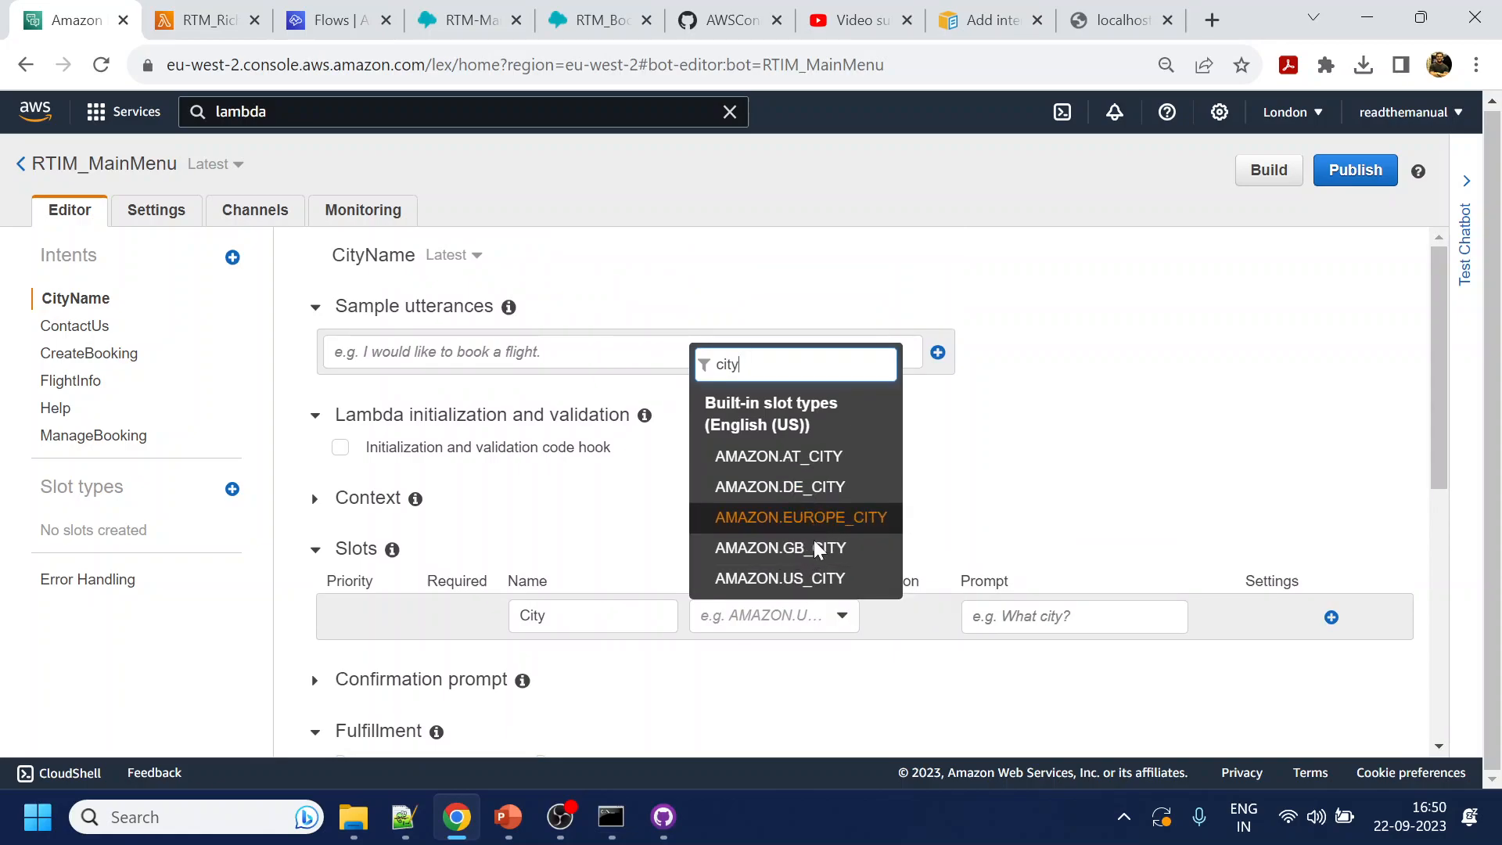
pyautogui.scroll(-1, 815, 503)
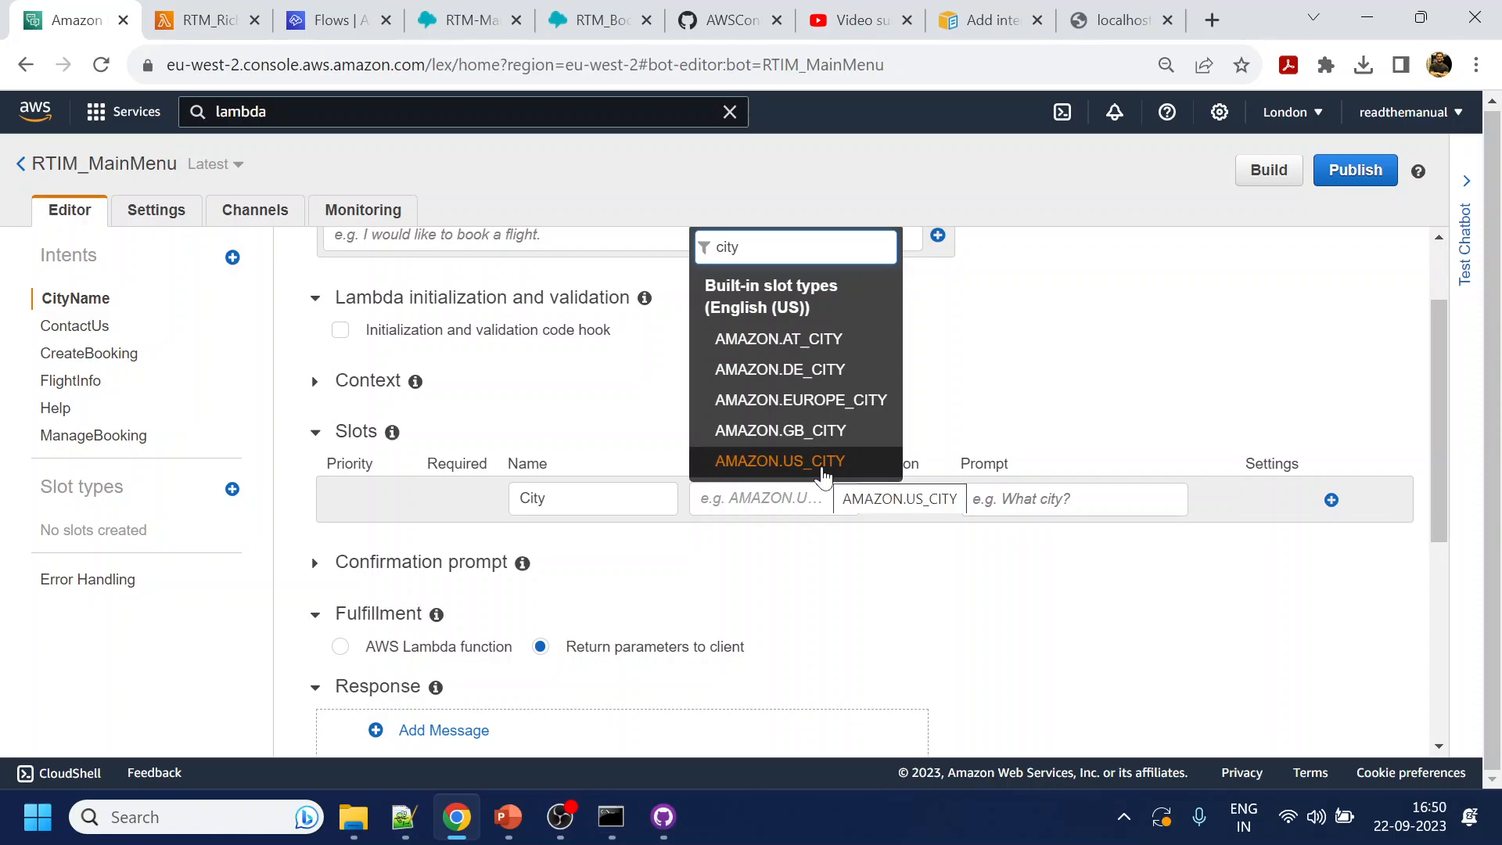
pyautogui.click(823, 461)
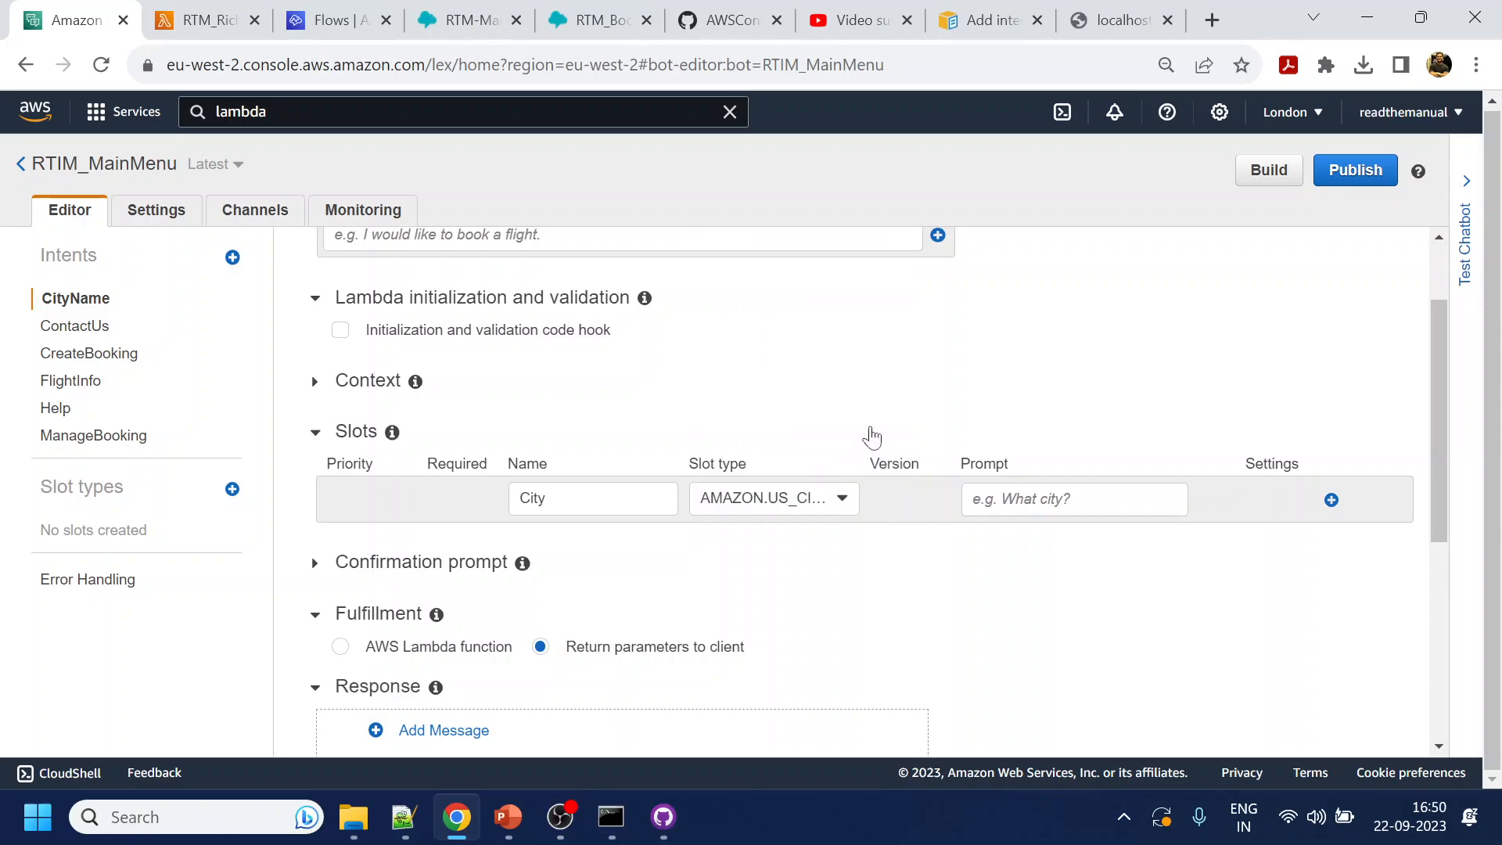
# Add "mumbai" as a sample utterance of the CityName intent
pyautogui.scroll(1, 505, 397)
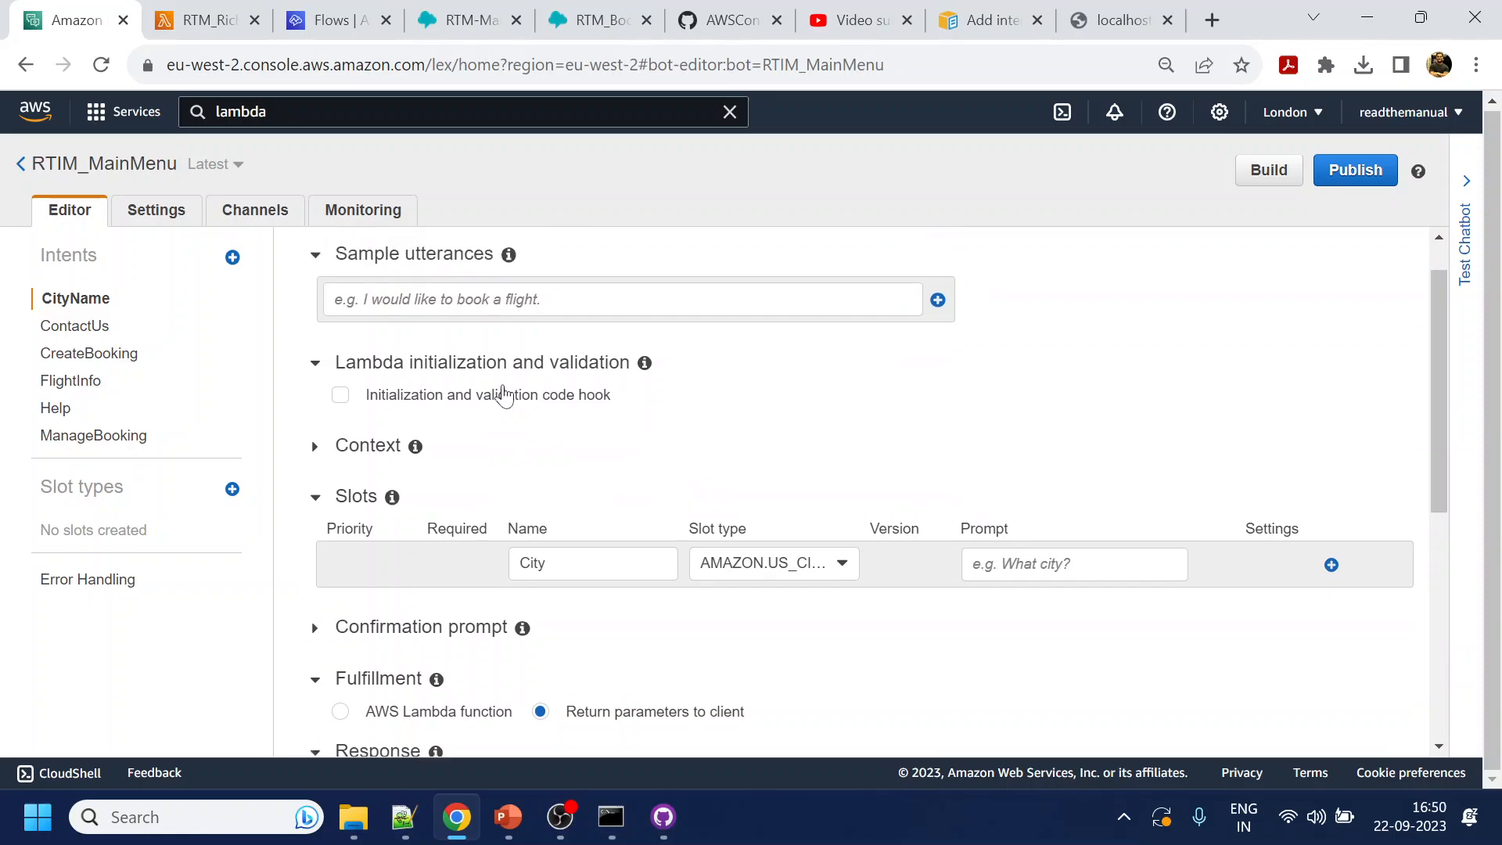
pyautogui.click(456, 360)
pyautogui.write('mumbai')
pyautogui.press('Return')
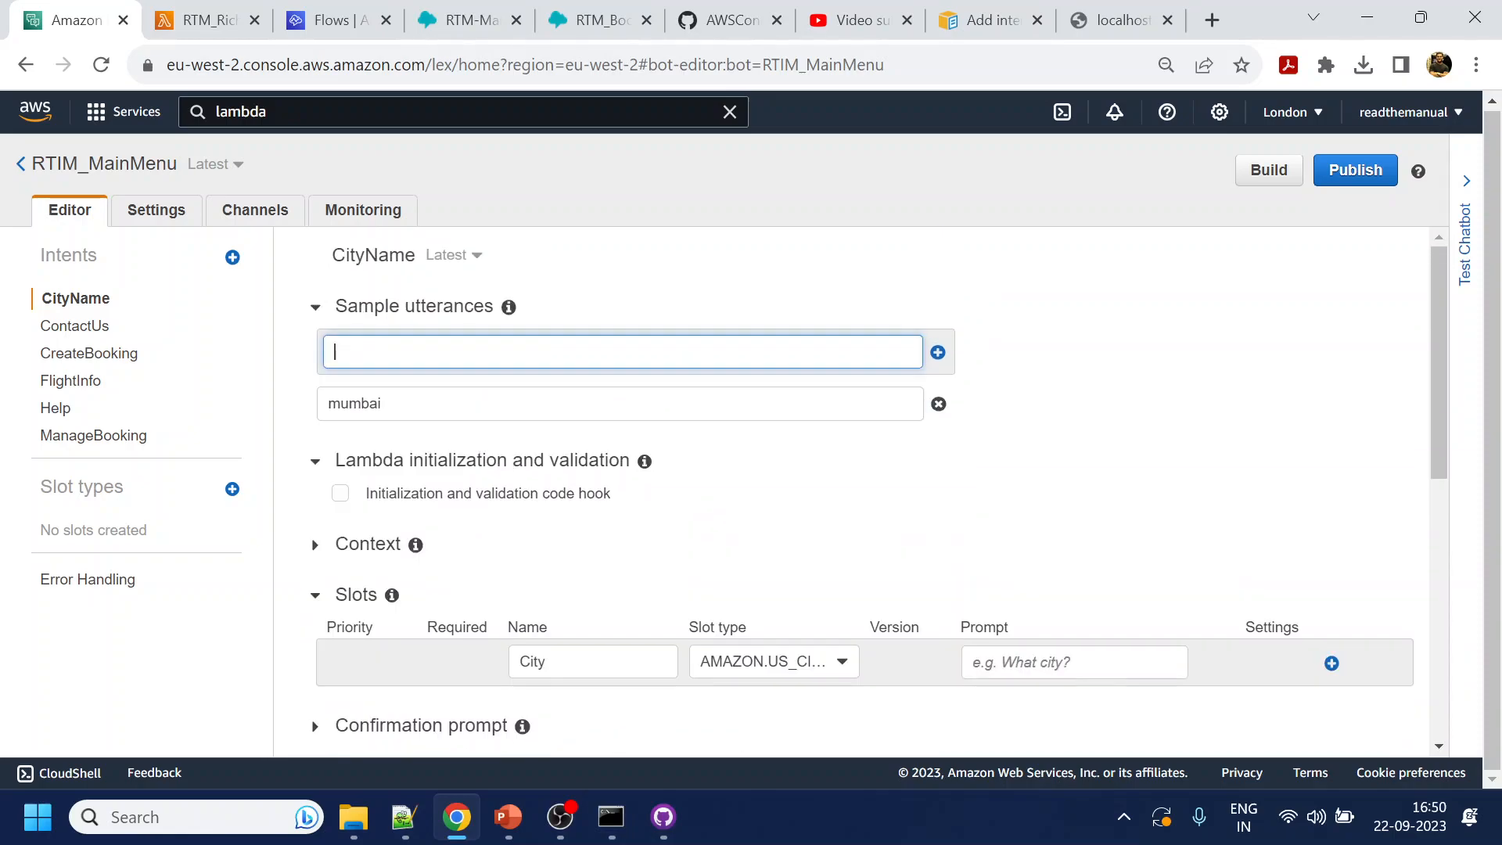
pyautogui.doubleClick(354, 403)
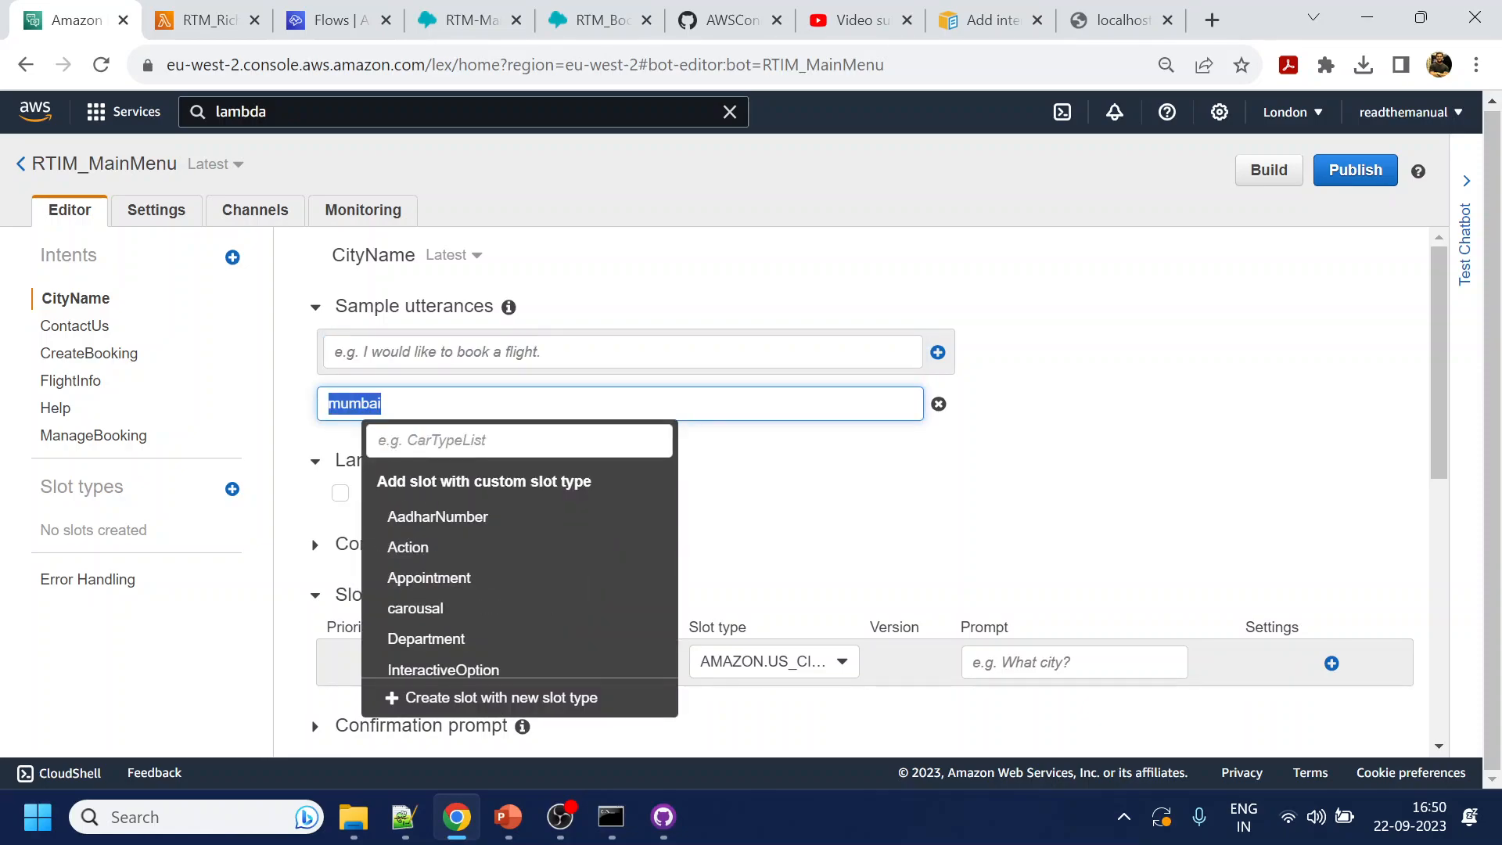
pyautogui.click(967, 552)
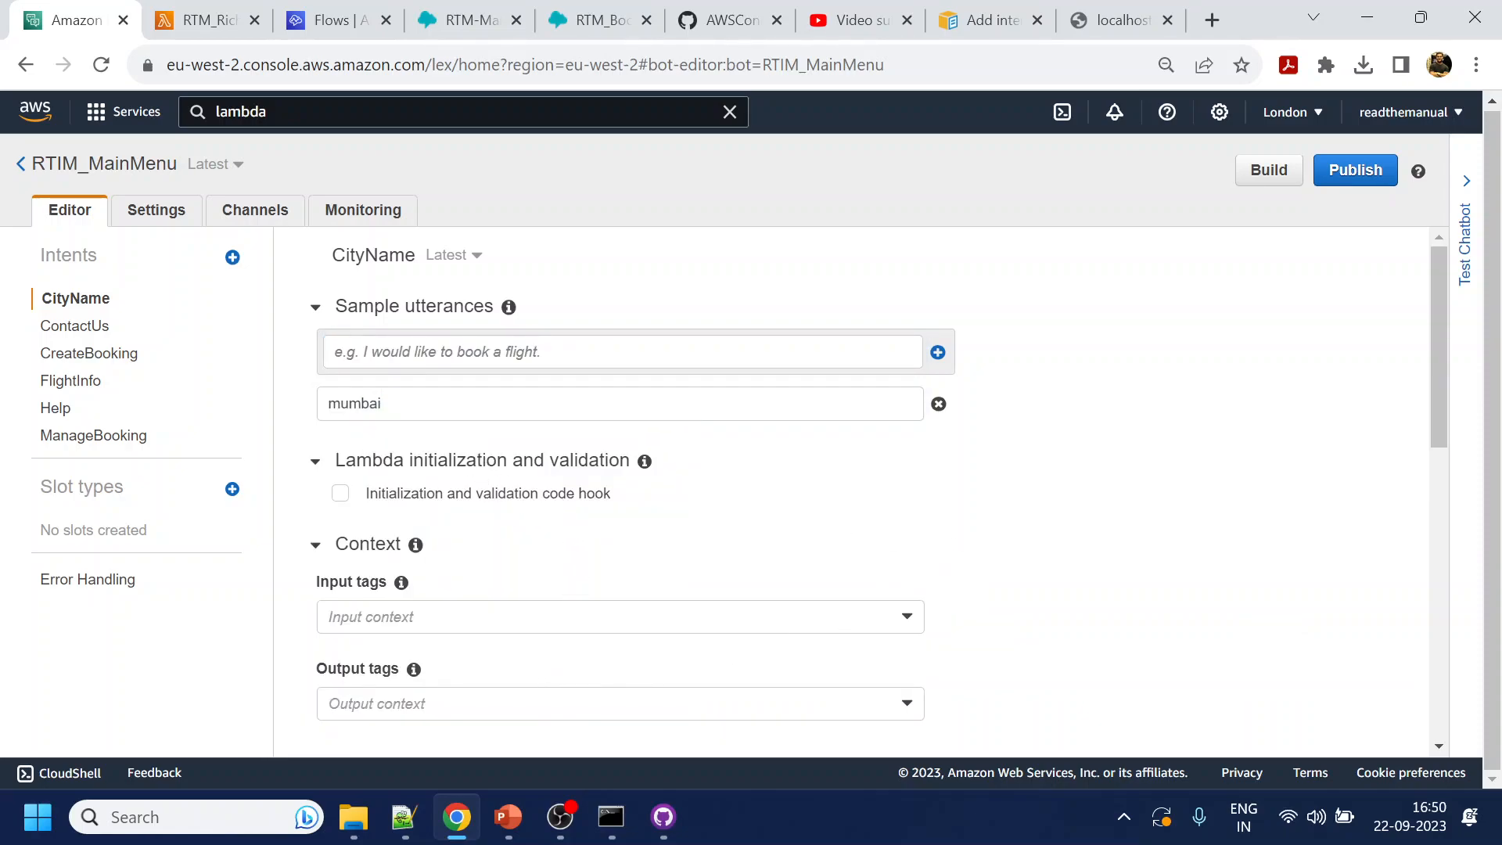
pyautogui.scroll(-6, 597, 543)
pyautogui.scroll(5, 462, 513)
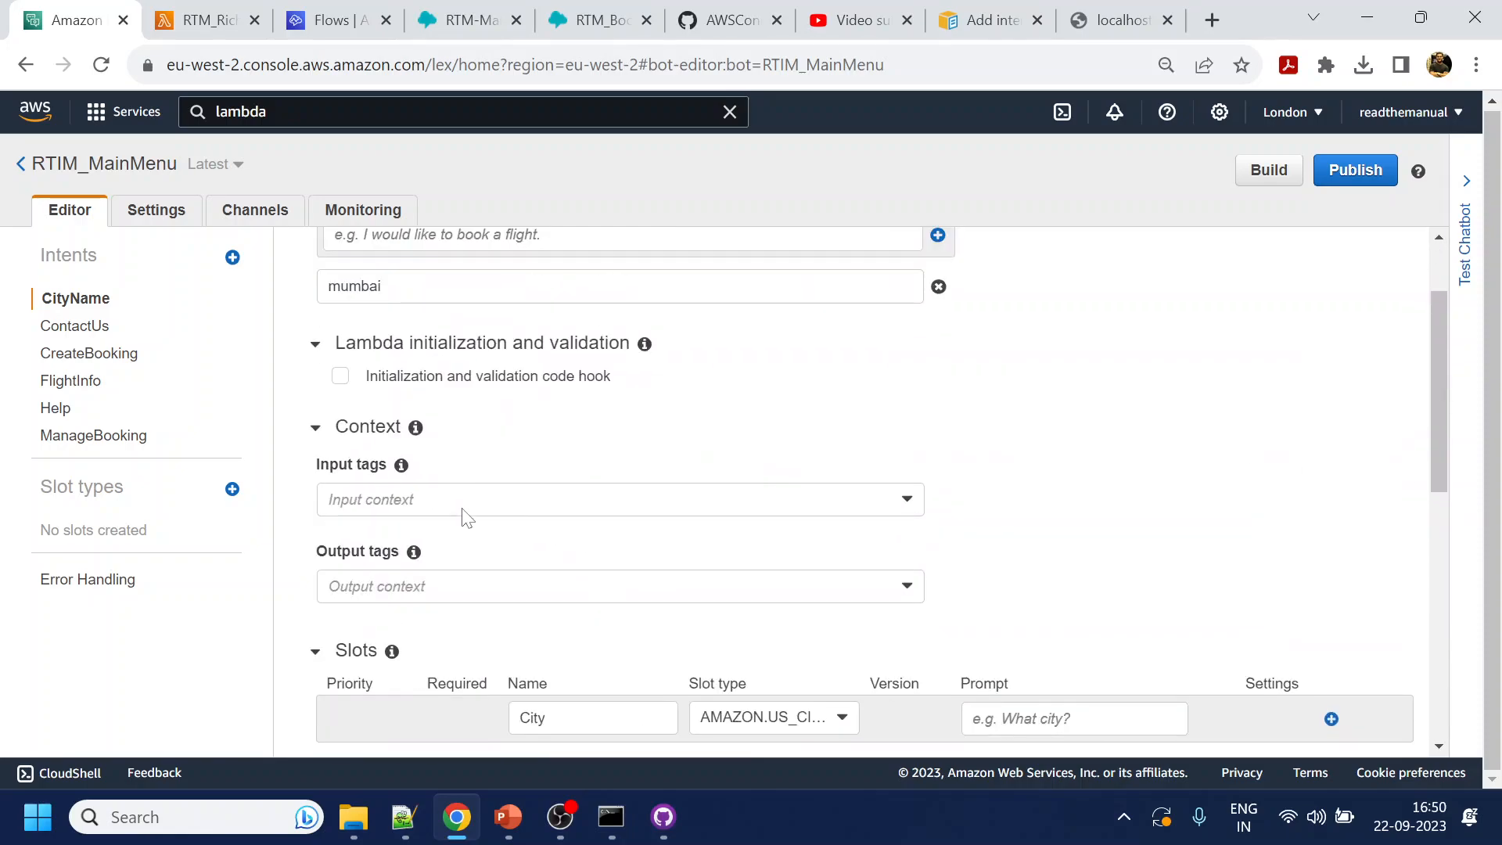
pyautogui.click(316, 428)
# Turn the word "mumbai" in the sample utterance into a slot of type AMAZON.US_CITY and name the slot CityName
pyautogui.doubleClick(354, 285)
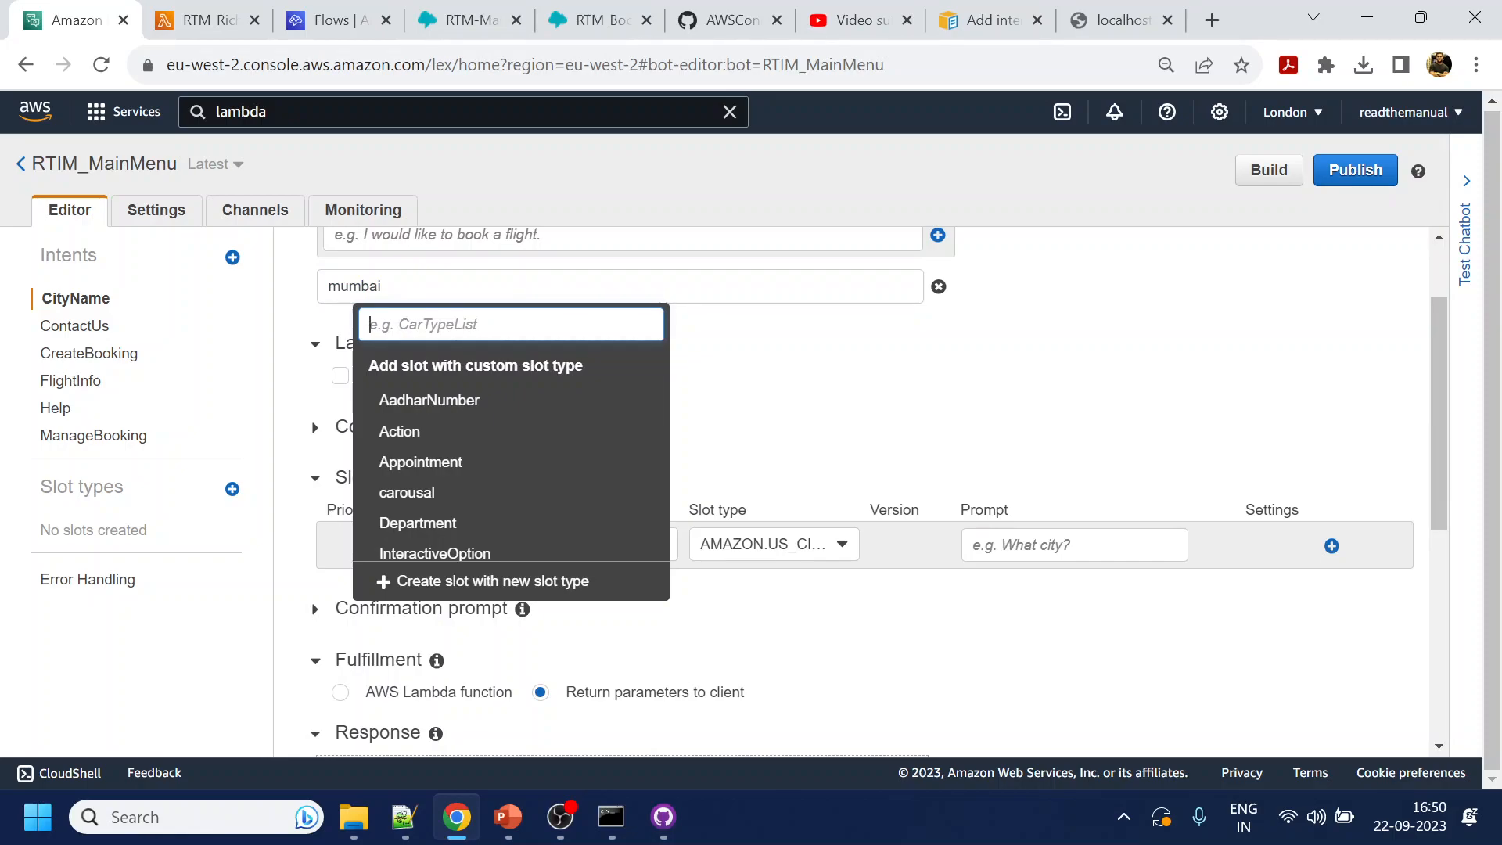
pyautogui.write('city')
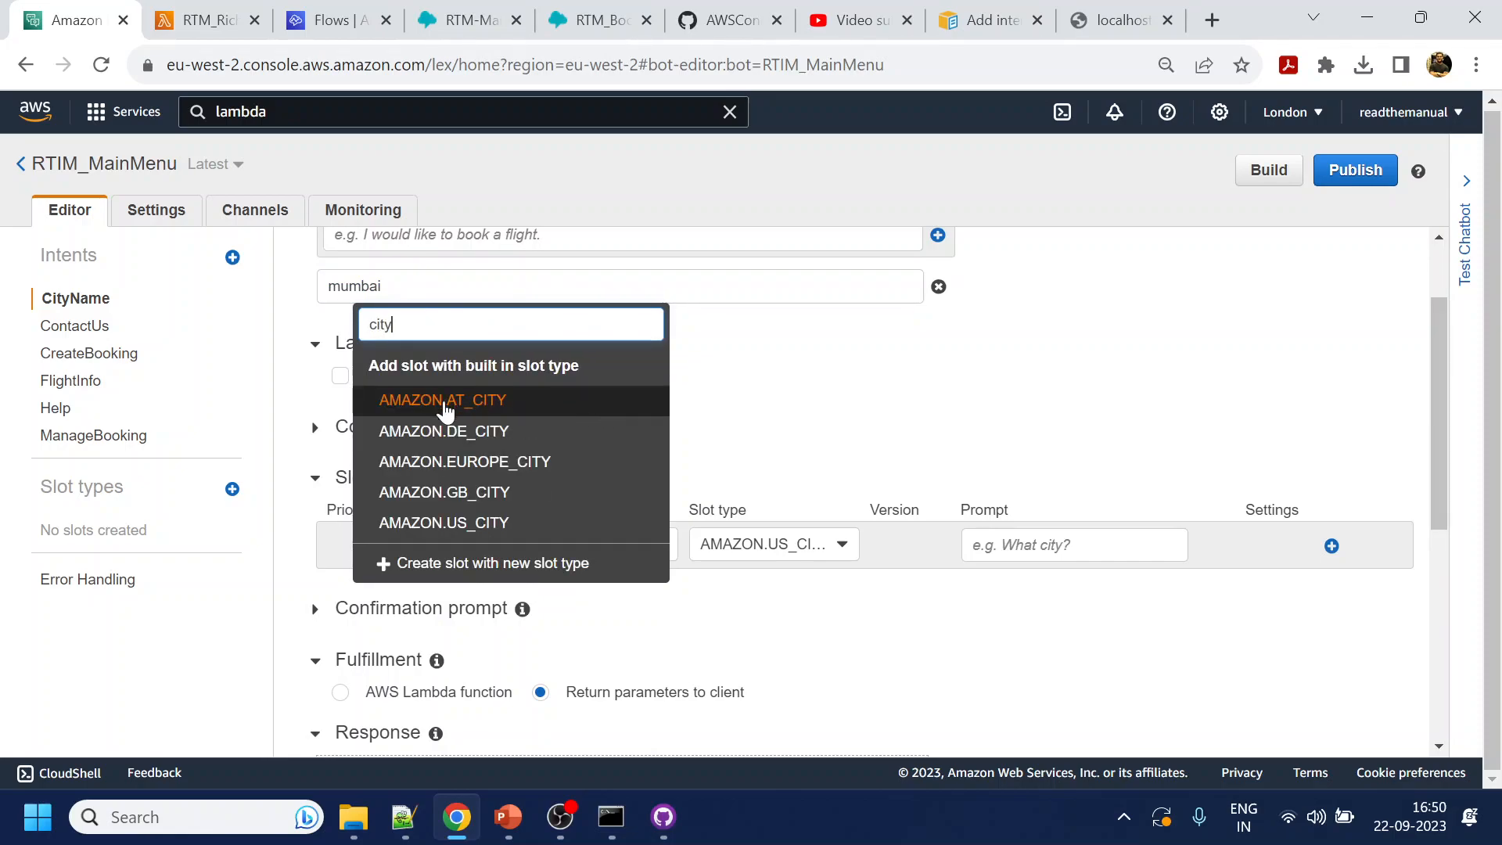
pyautogui.click(462, 524)
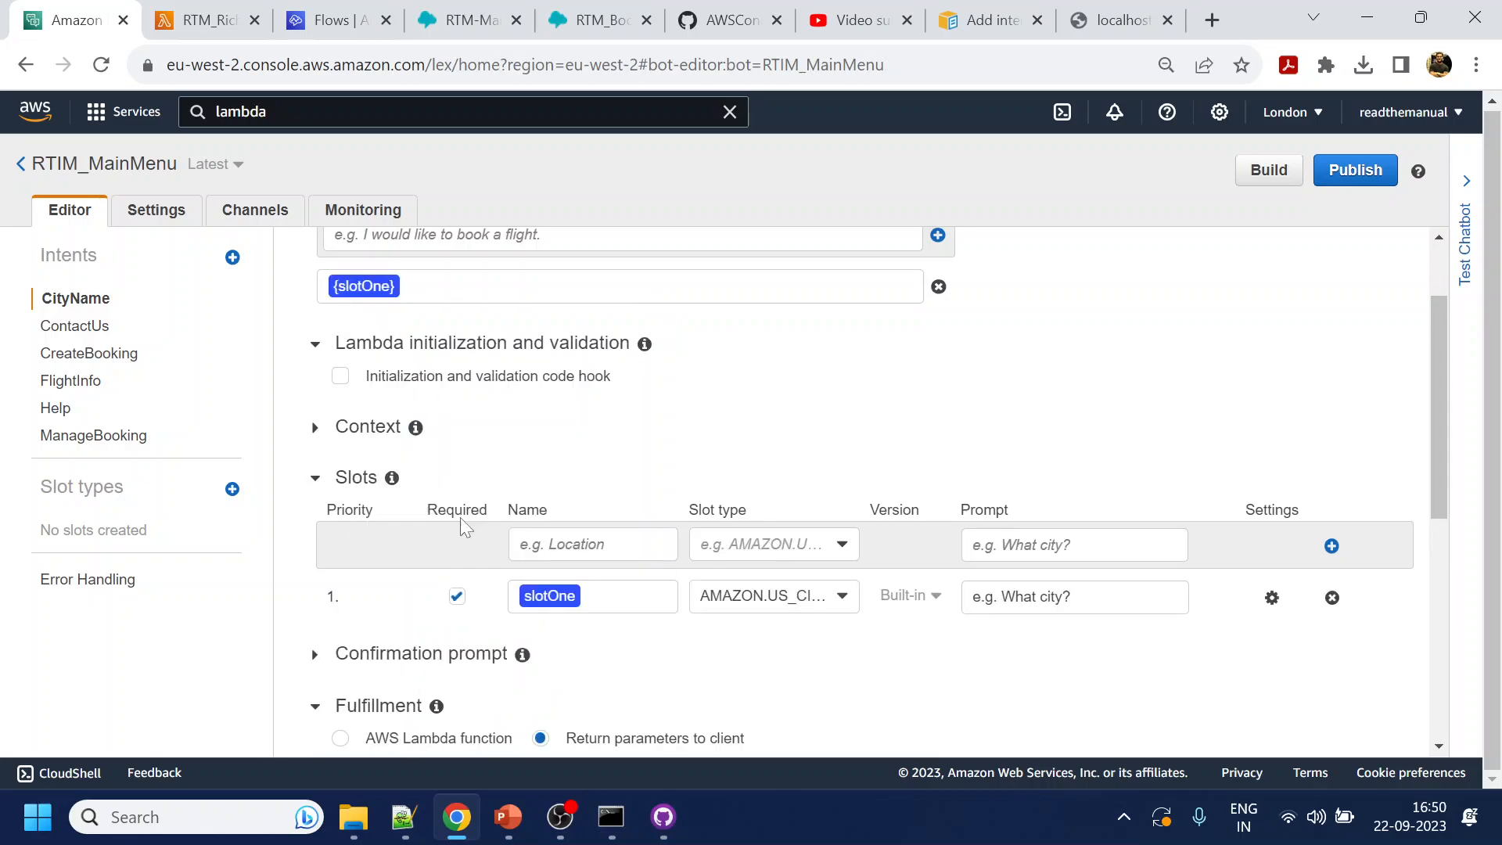
pyautogui.write('CityName')
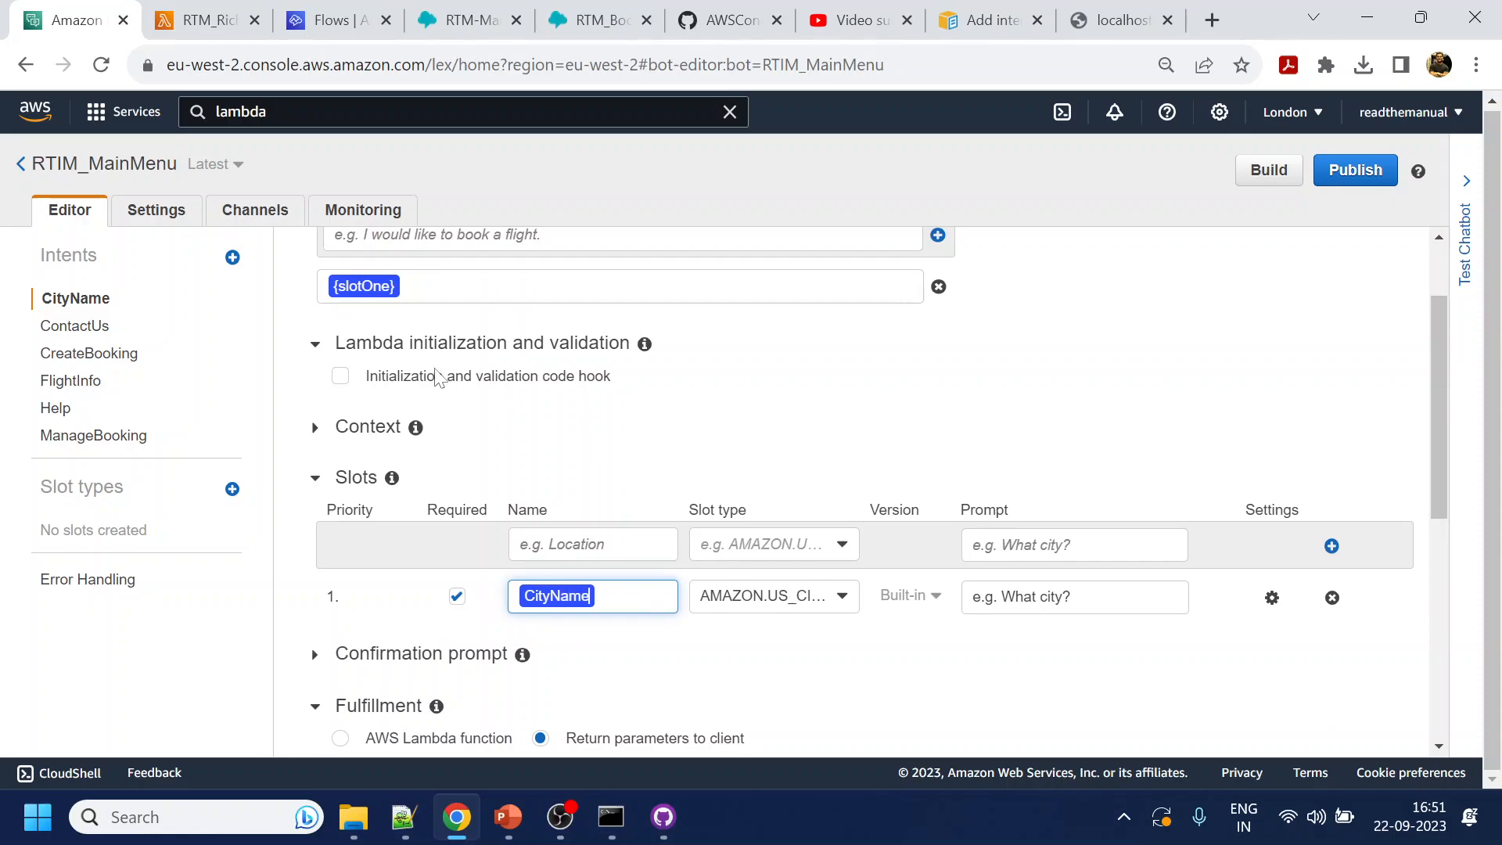
pyautogui.click(1089, 406)
# Add the sample utterance "its pune" and replace the word "pune" with the CityName slot
pyautogui.click(623, 237)
pyautogui.write('it')
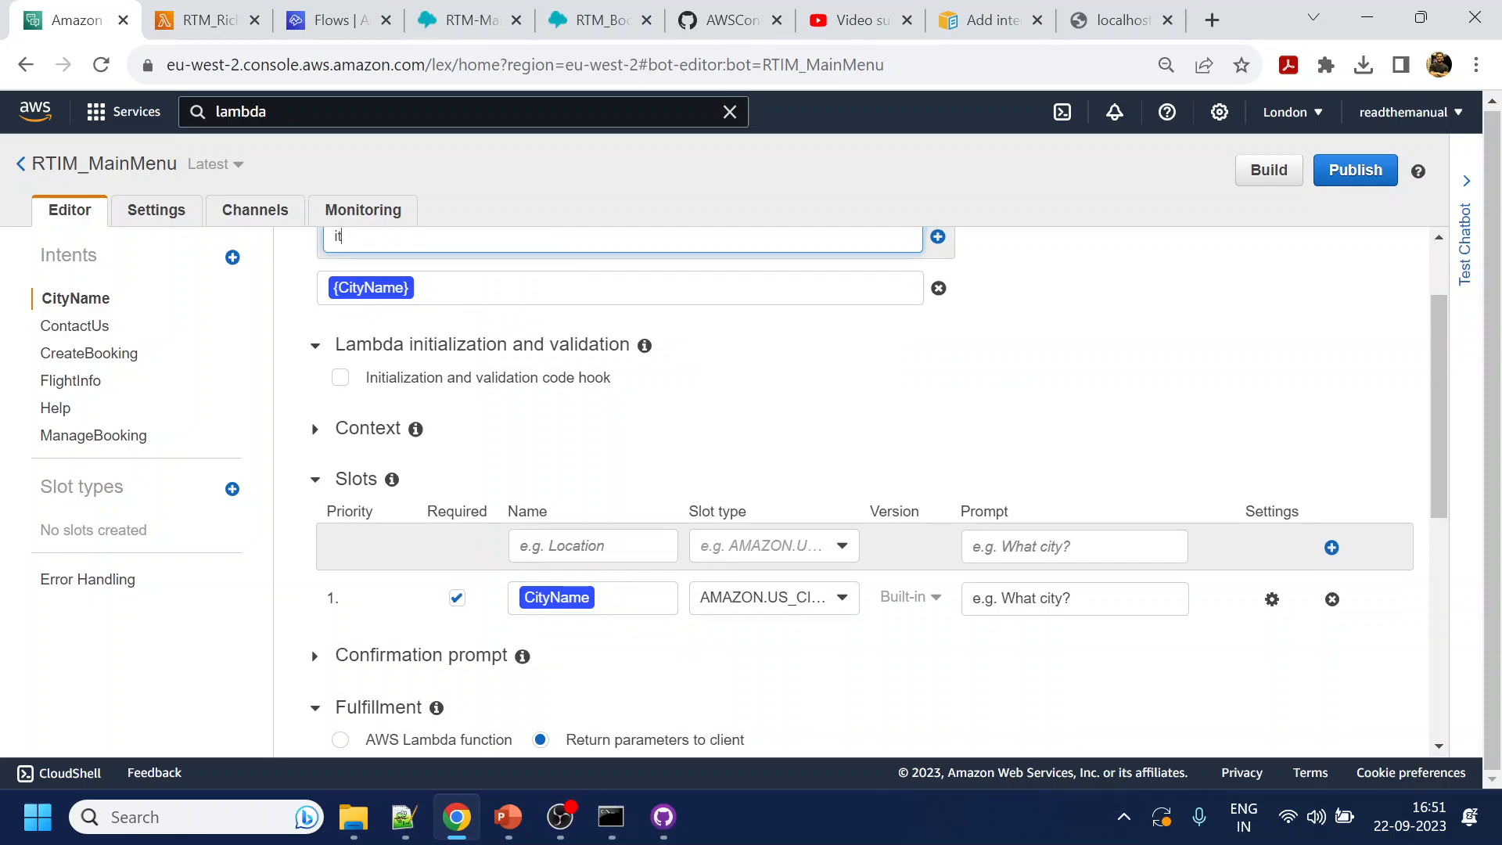
pyautogui.write('s pune')
pyautogui.press('Return')
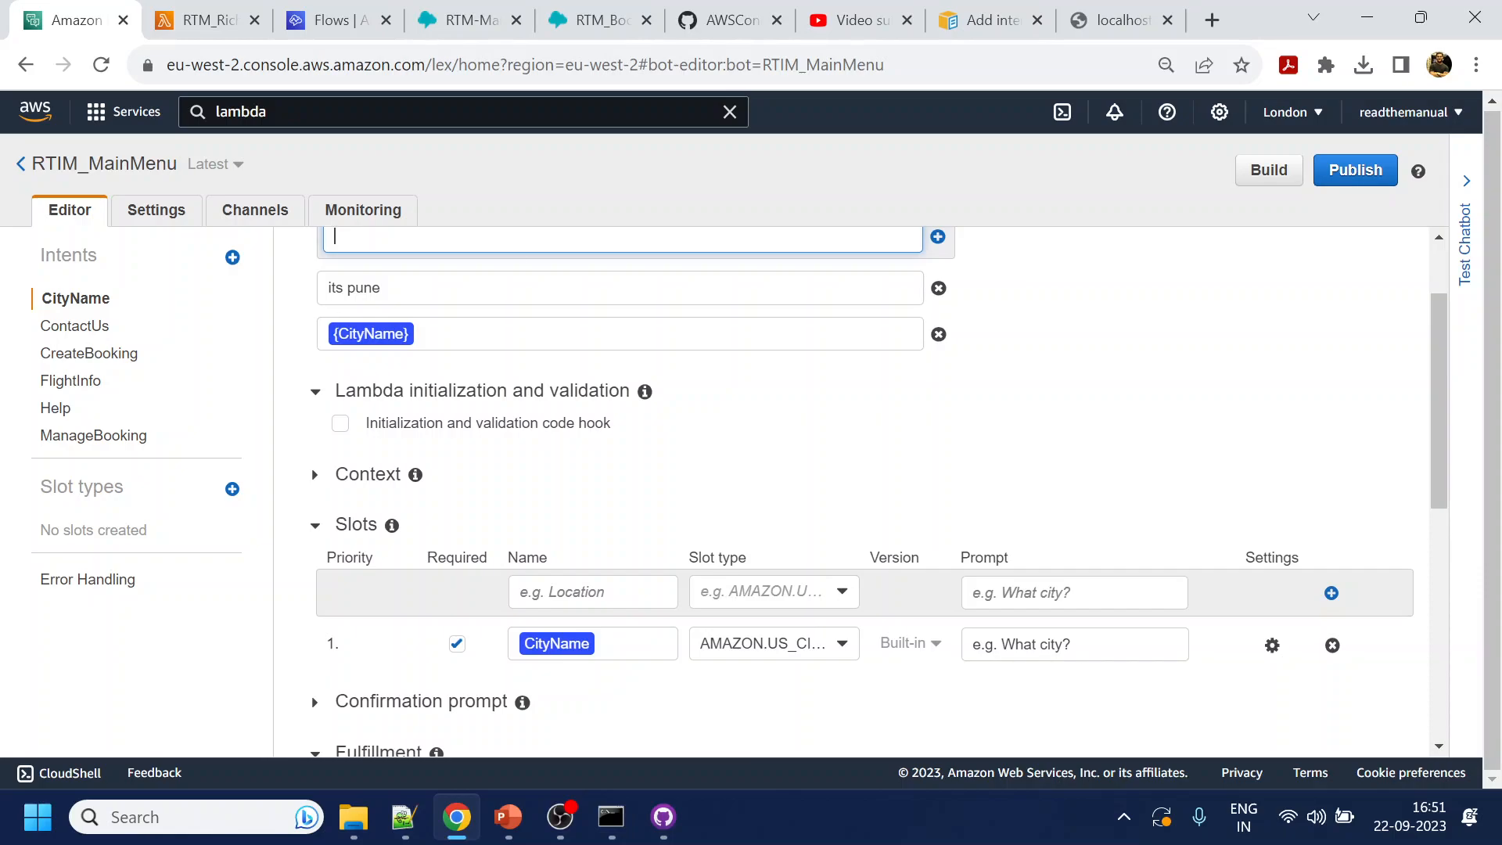
pyautogui.doubleClick(366, 288)
pyautogui.click(421, 392)
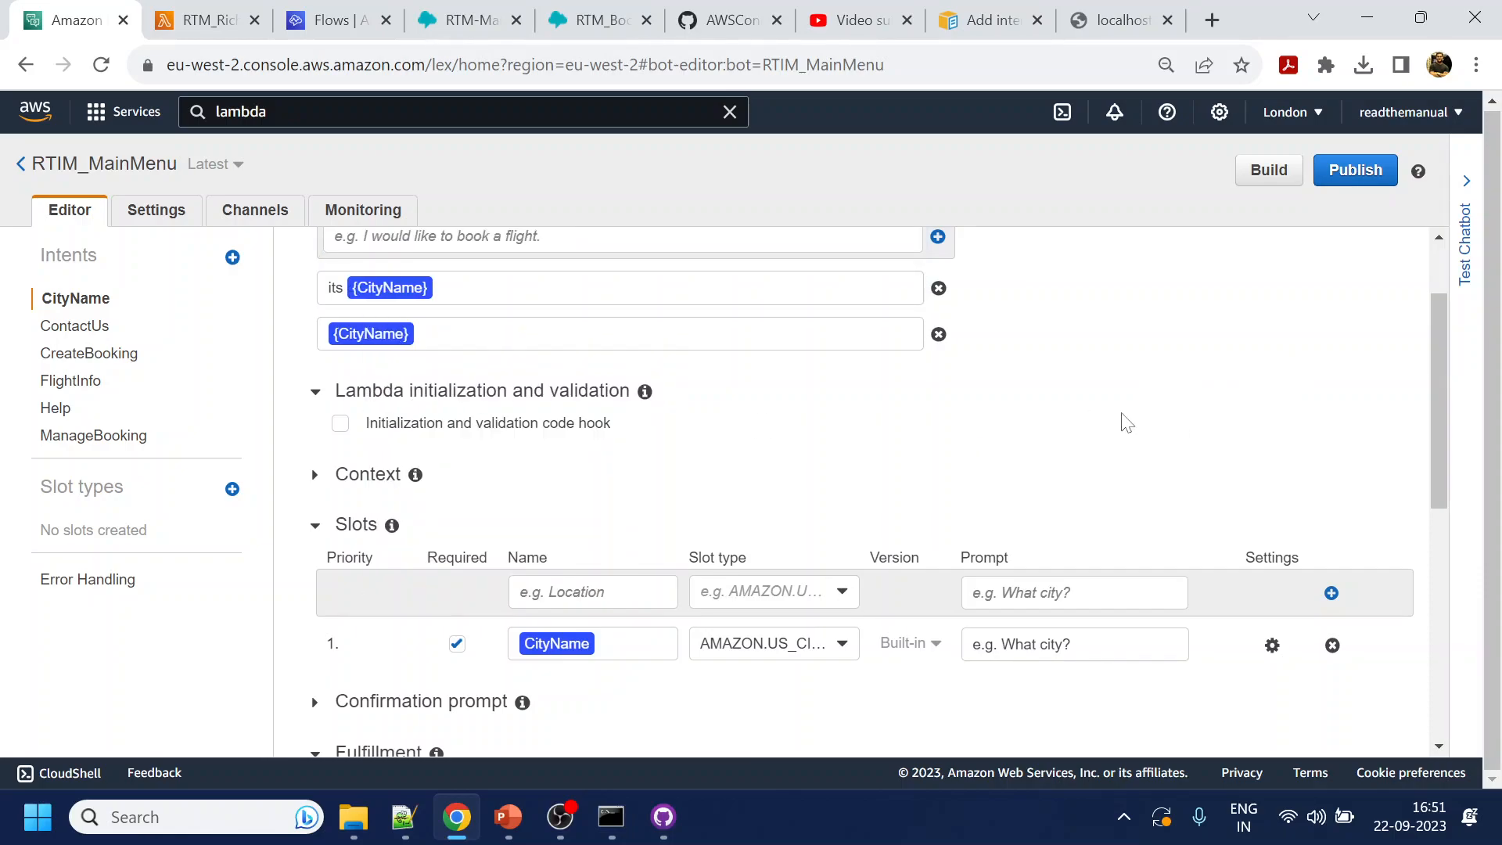
# Build the RTIM_MainMenu bot with the new CityName intent
pyautogui.scroll(-10, 1104, 407)
pyautogui.click(389, 681)
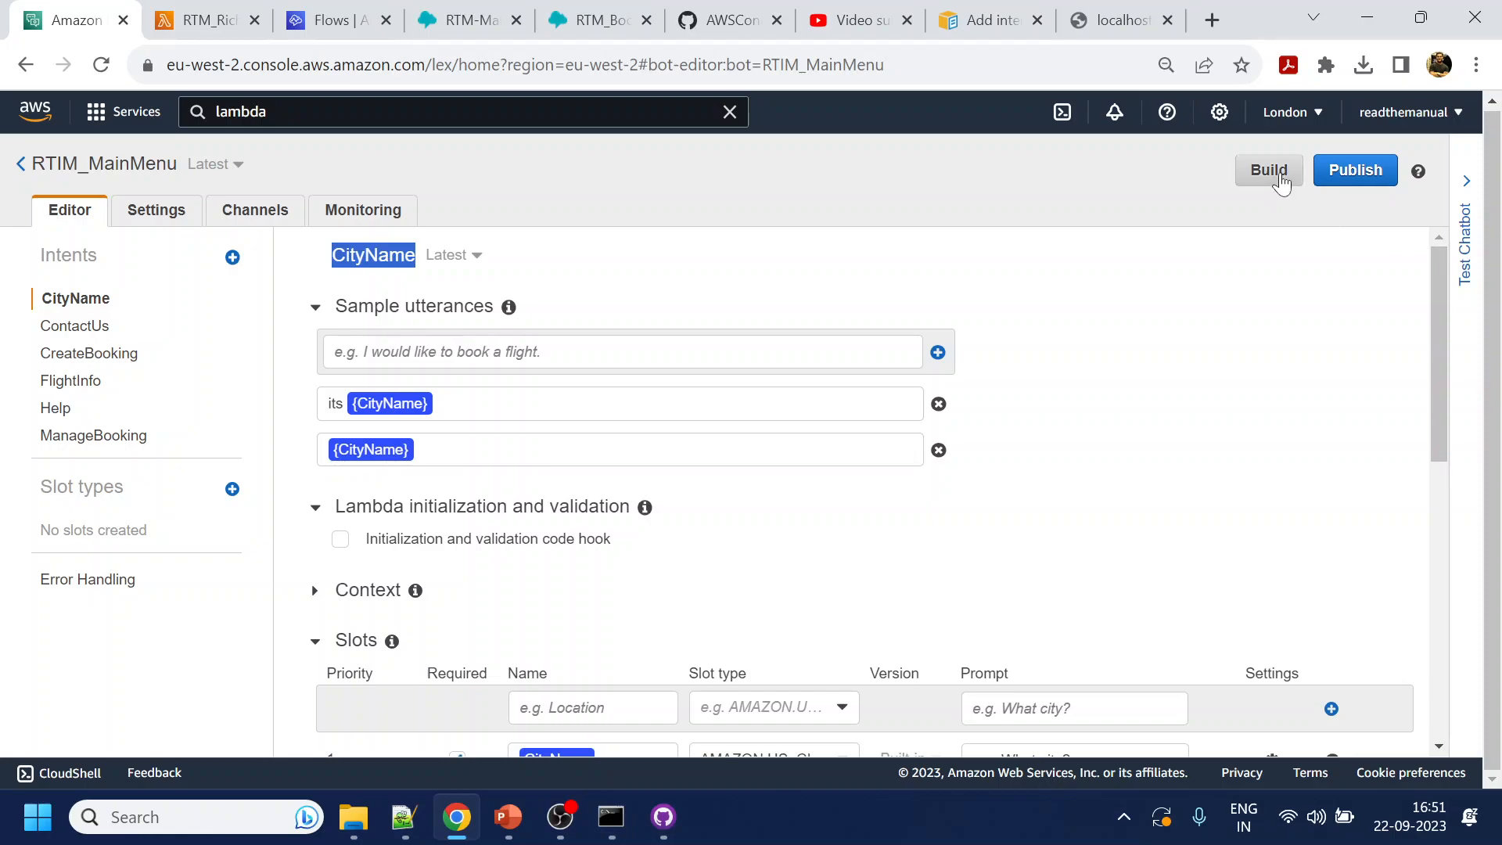
pyautogui.click(1270, 169)
pyautogui.click(1001, 295)
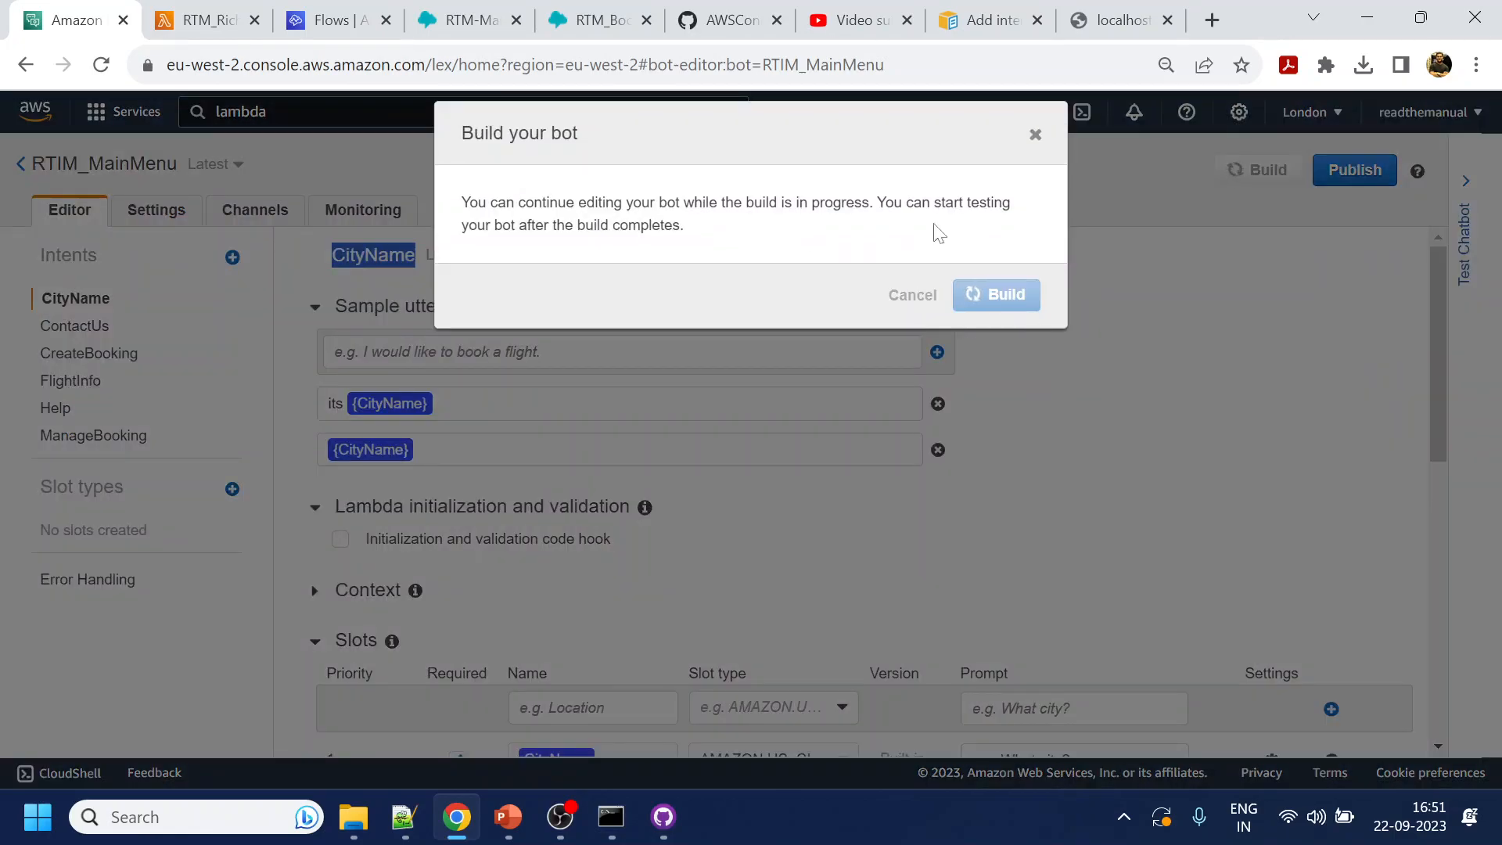
# In the RTM_Booking flow, give Get customer input the manual text-to-speech or chat prompt "Please enter the Form city name."
pyautogui.click(440, 9)
pyautogui.click(614, 16)
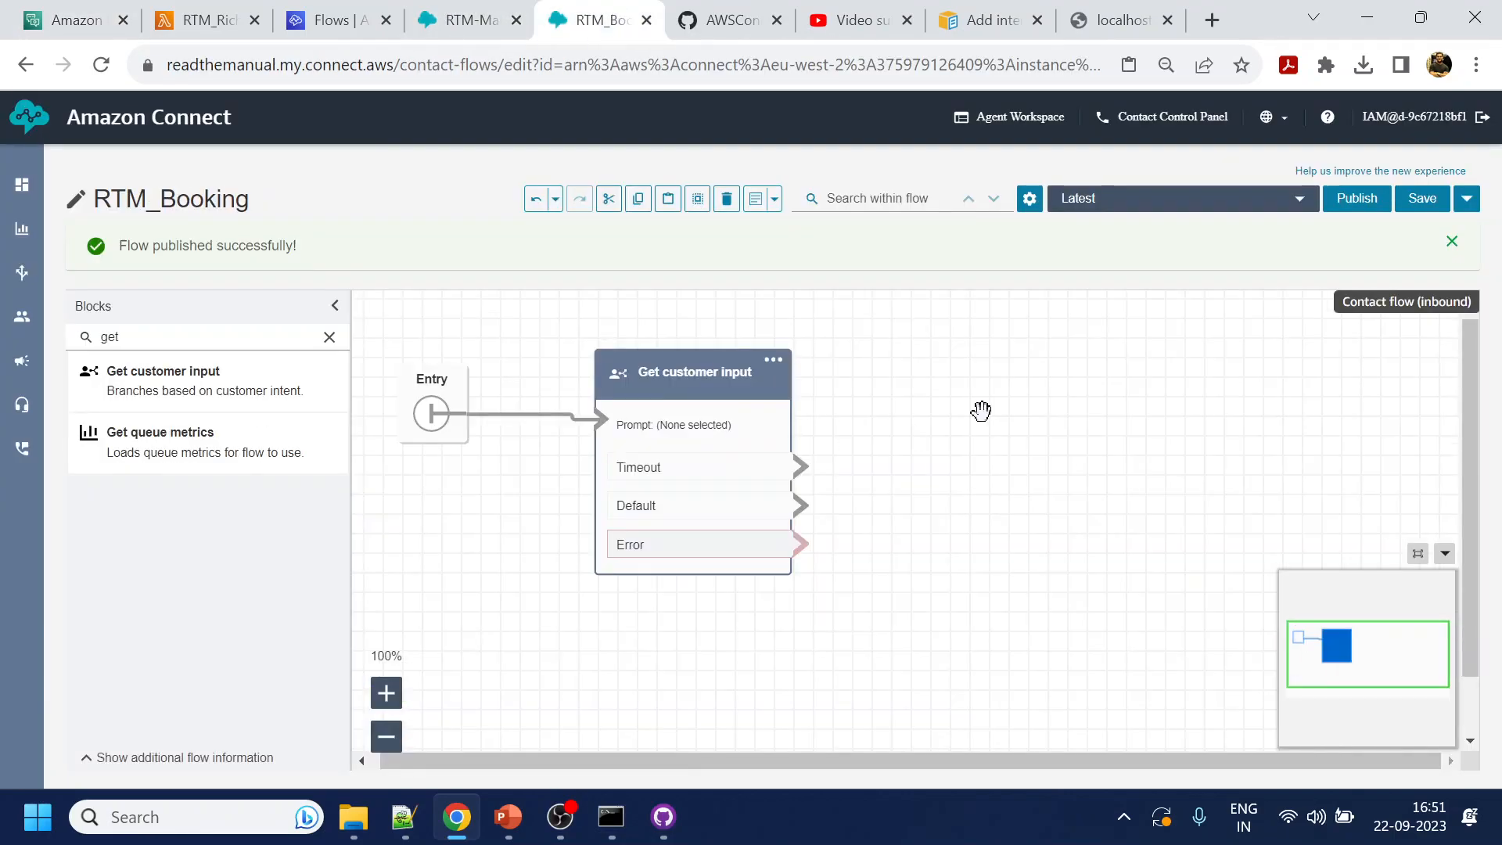
pyautogui.click(704, 383)
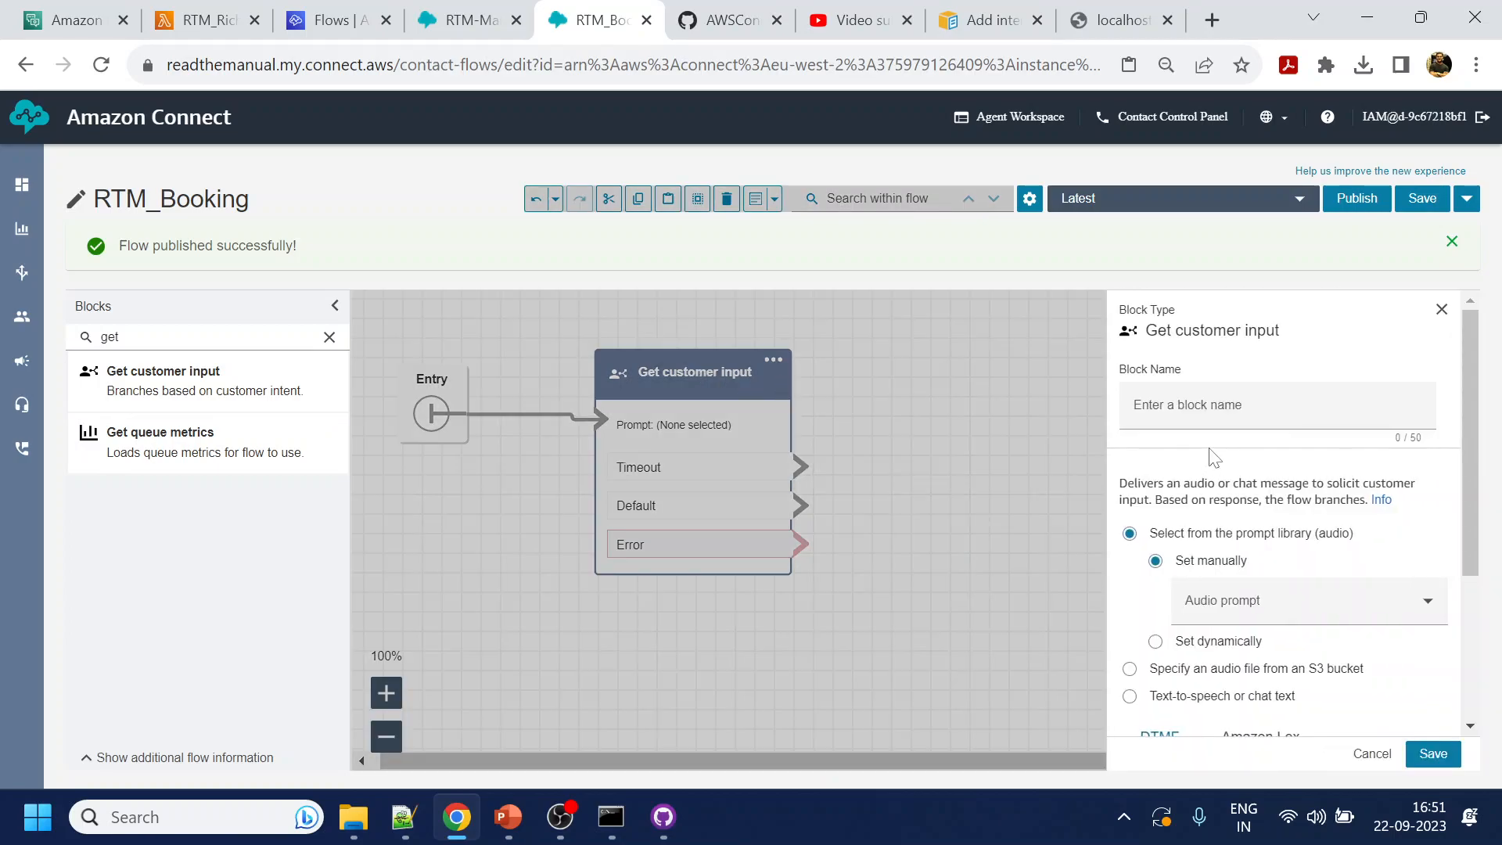
pyautogui.click(1197, 699)
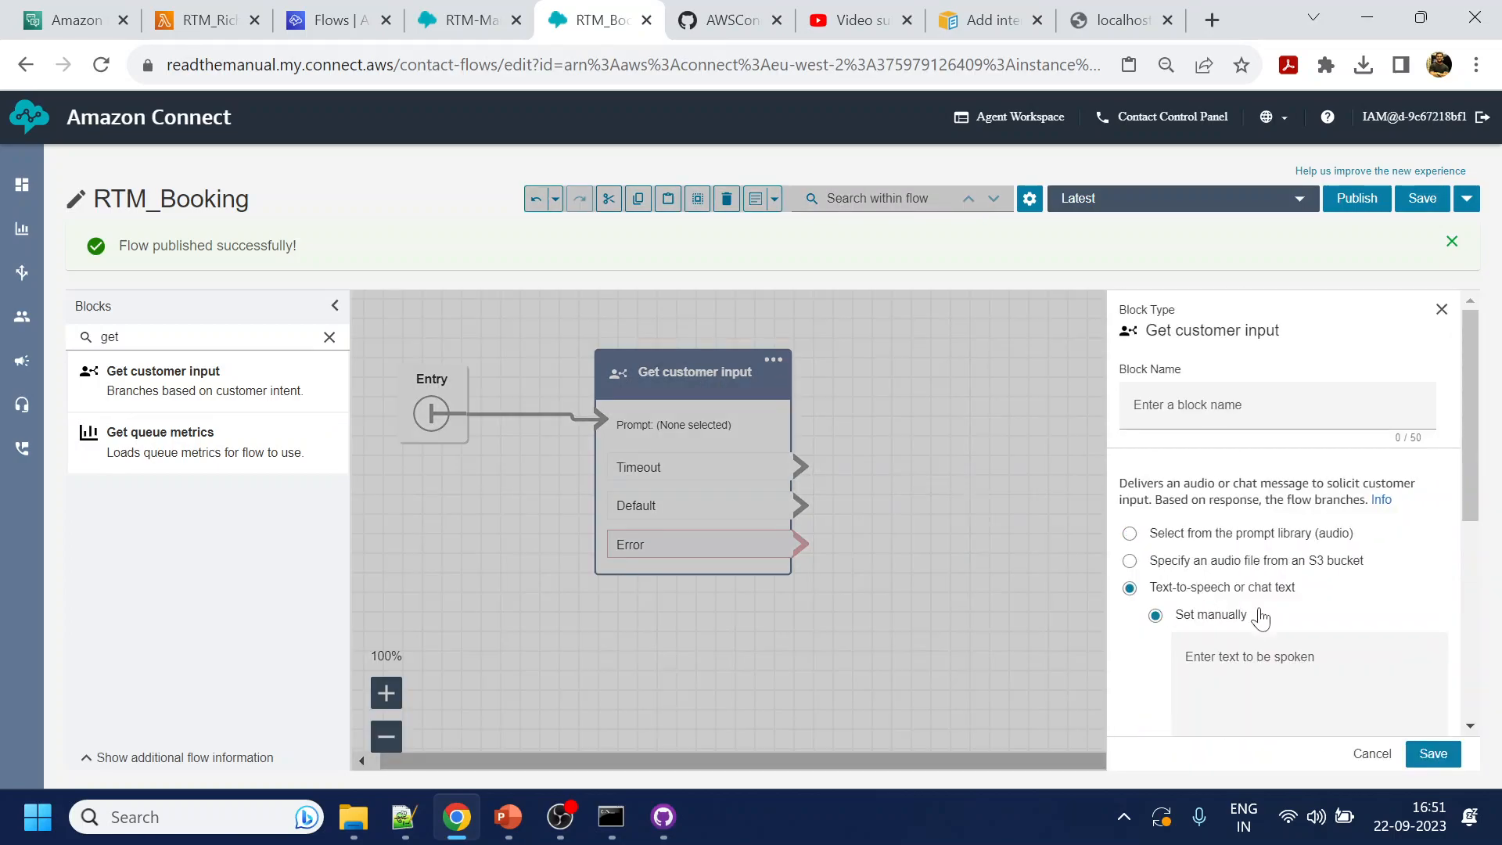
pyautogui.scroll(-3, 1257, 611)
pyautogui.click(1257, 610)
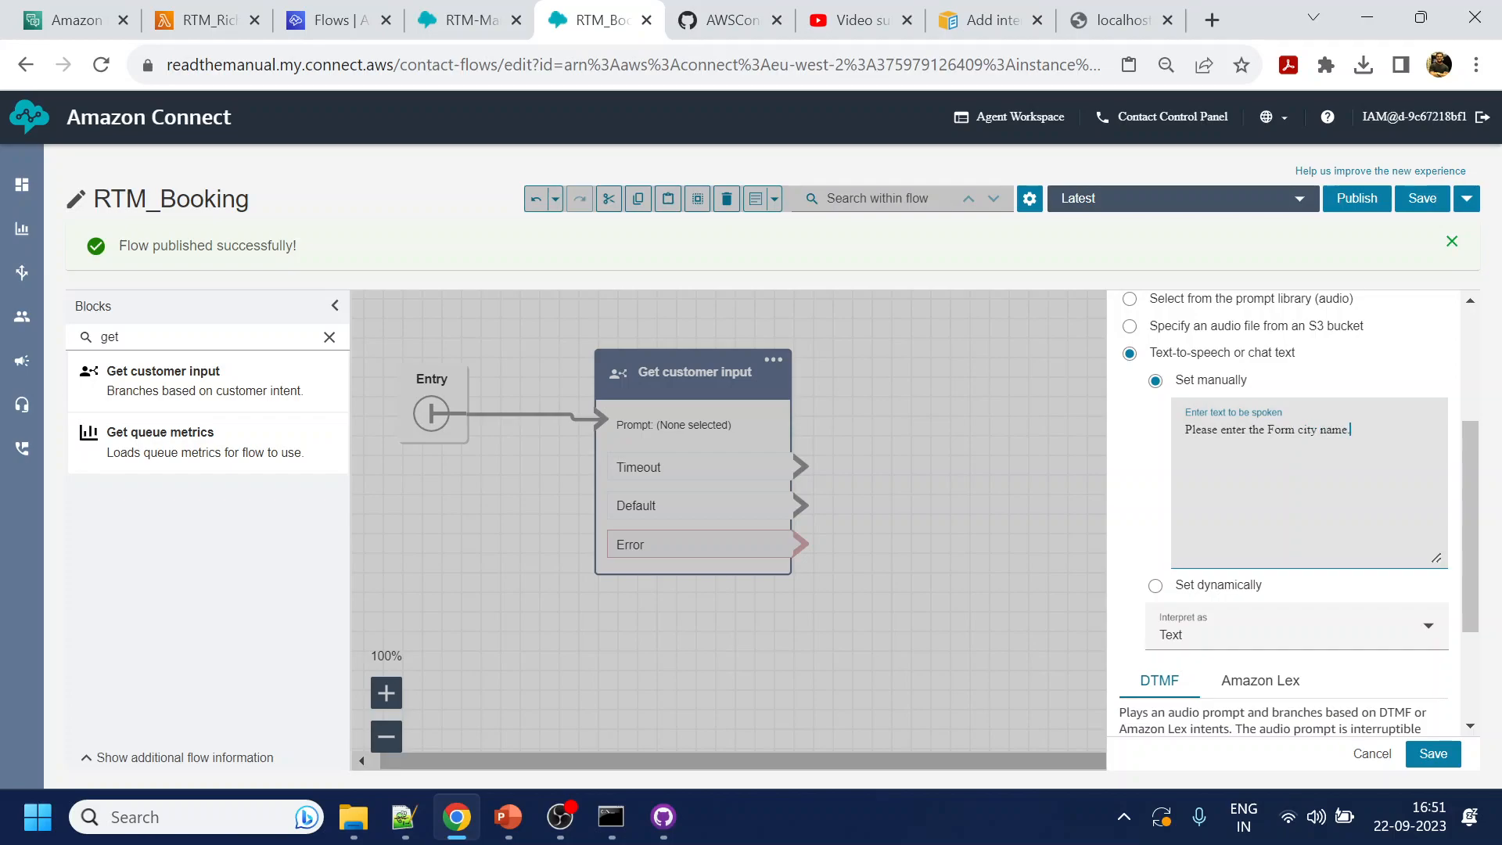
# Switch Get customer input to Amazon Lex and select the RTIM_MainMenu (EU: London) (Classic) bot
pyautogui.scroll(-2, 1218, 493)
pyautogui.click(1260, 500)
pyautogui.scroll(-3, 1252, 485)
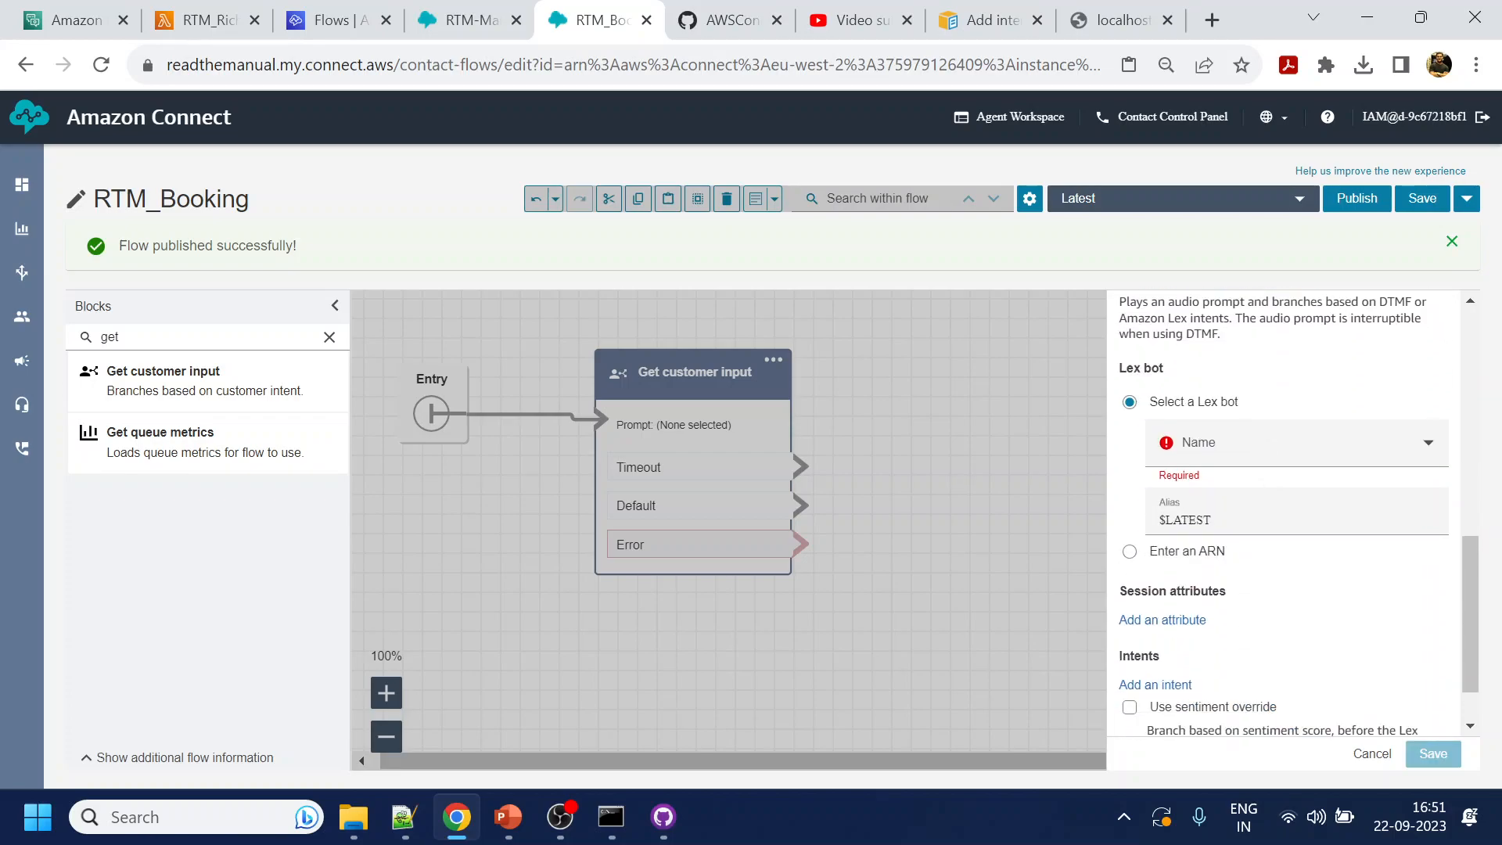
pyautogui.click(1246, 463)
pyautogui.click(1250, 570)
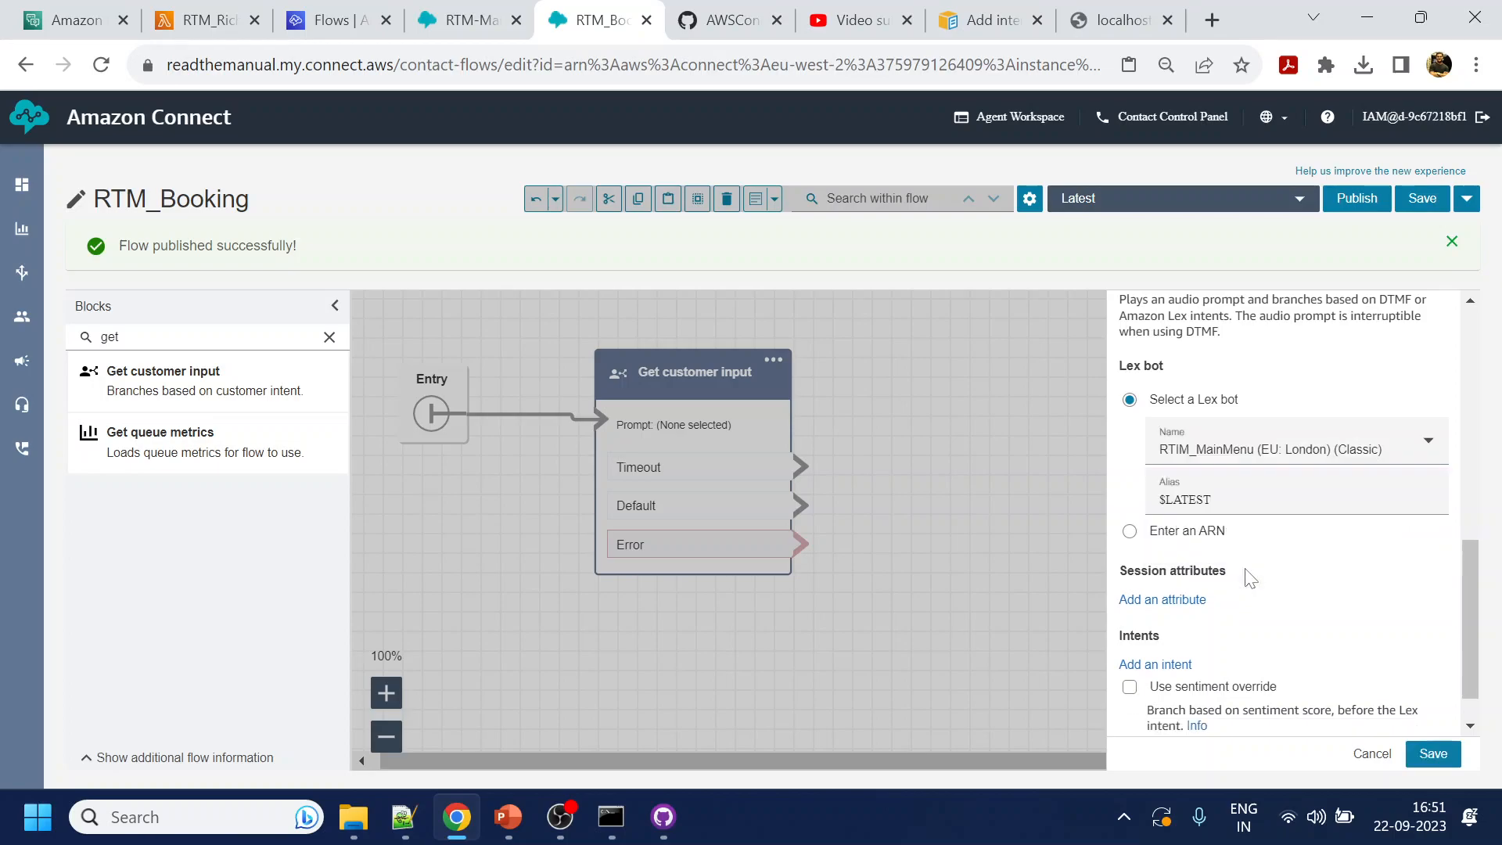
# Add the CityName intent to Get customer input and save the block's settings
pyautogui.click(1164, 664)
pyautogui.scroll(-2, 1244, 650)
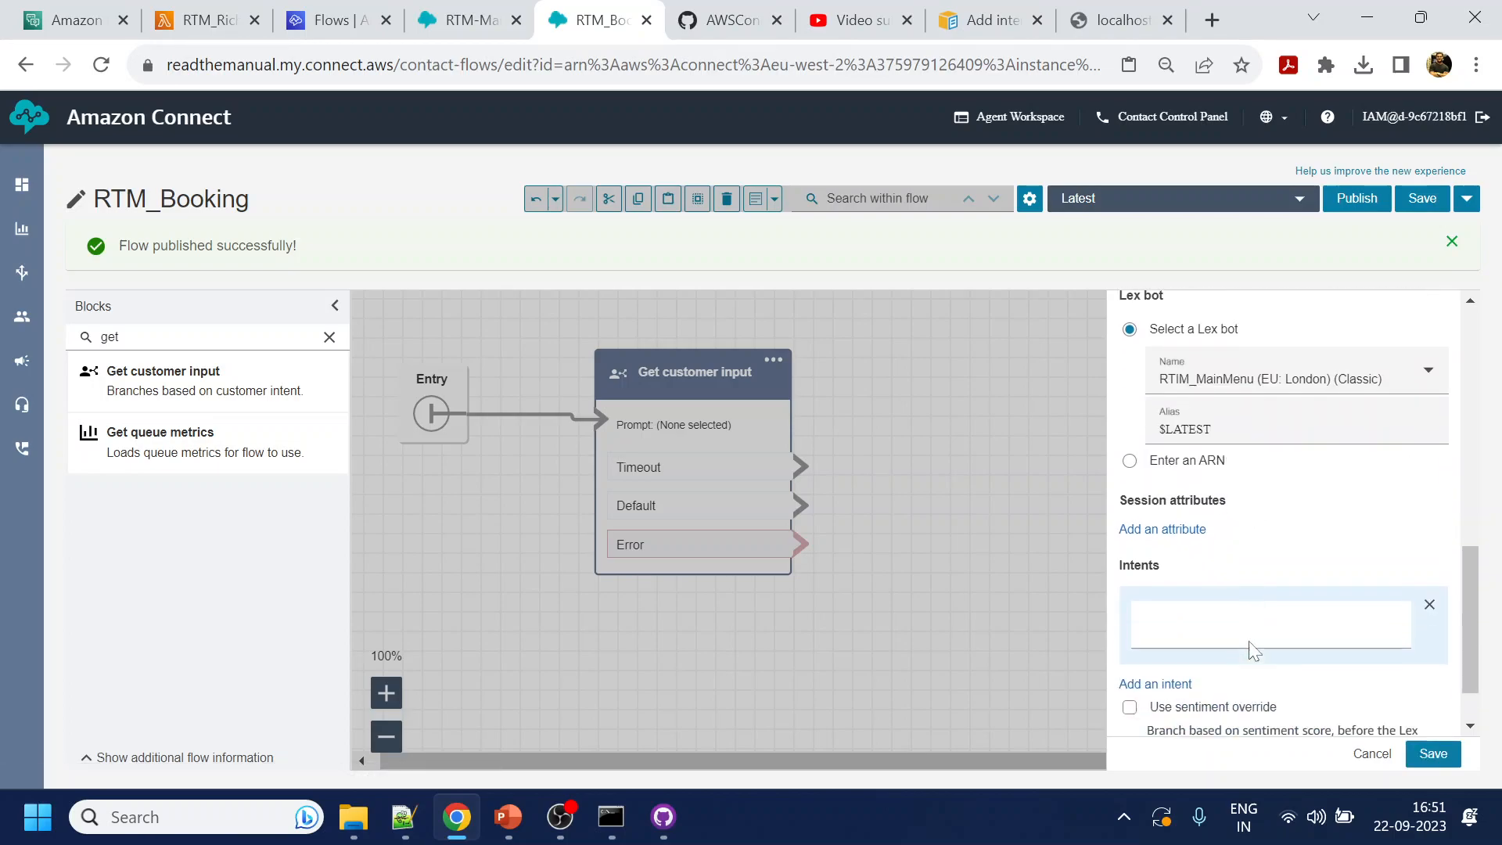
pyautogui.click(1231, 580)
pyautogui.write('CityName')
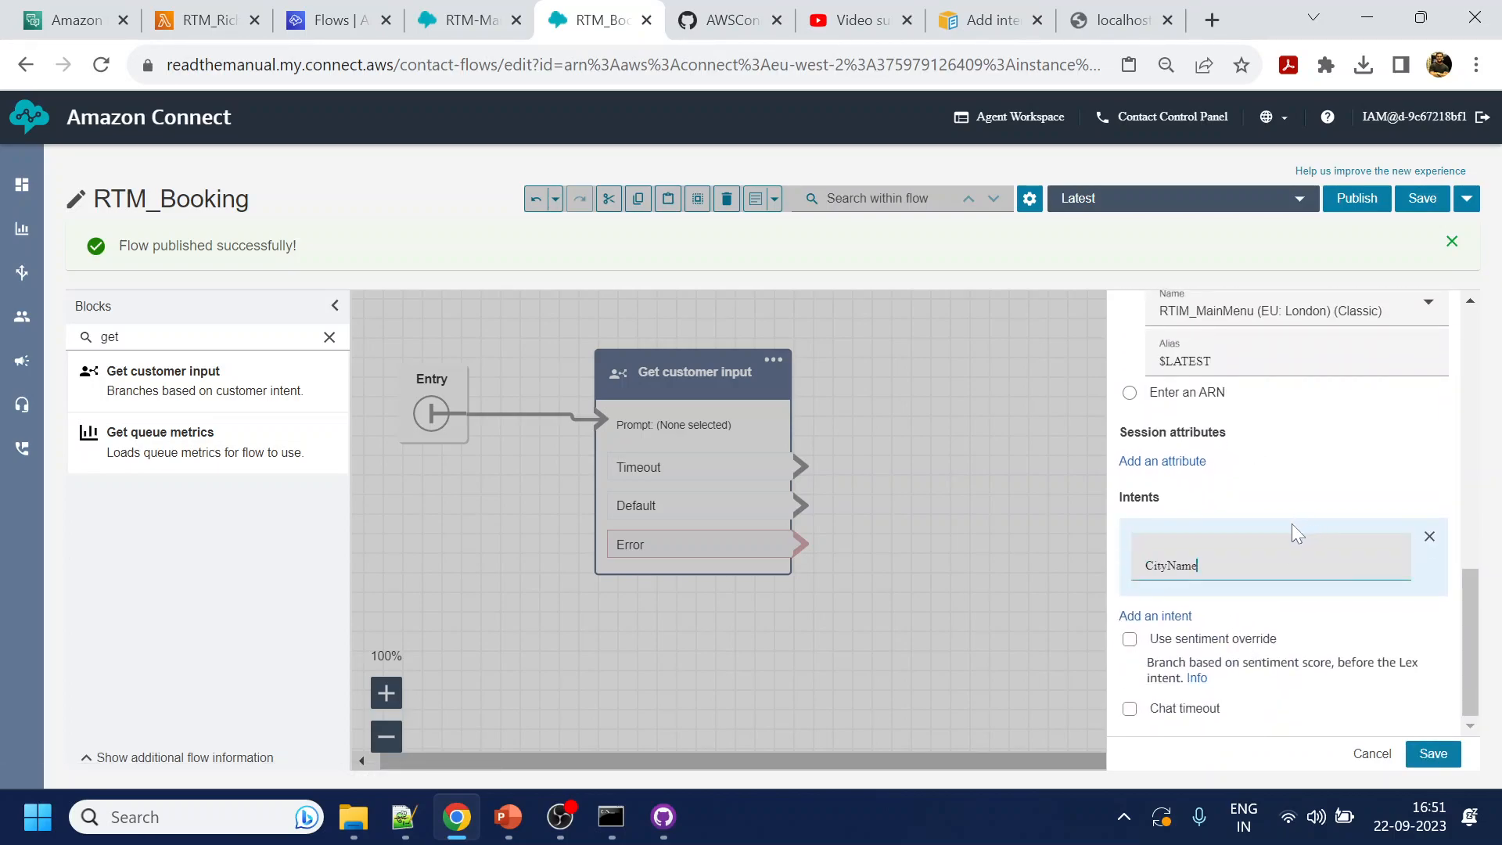
pyautogui.click(1433, 754)
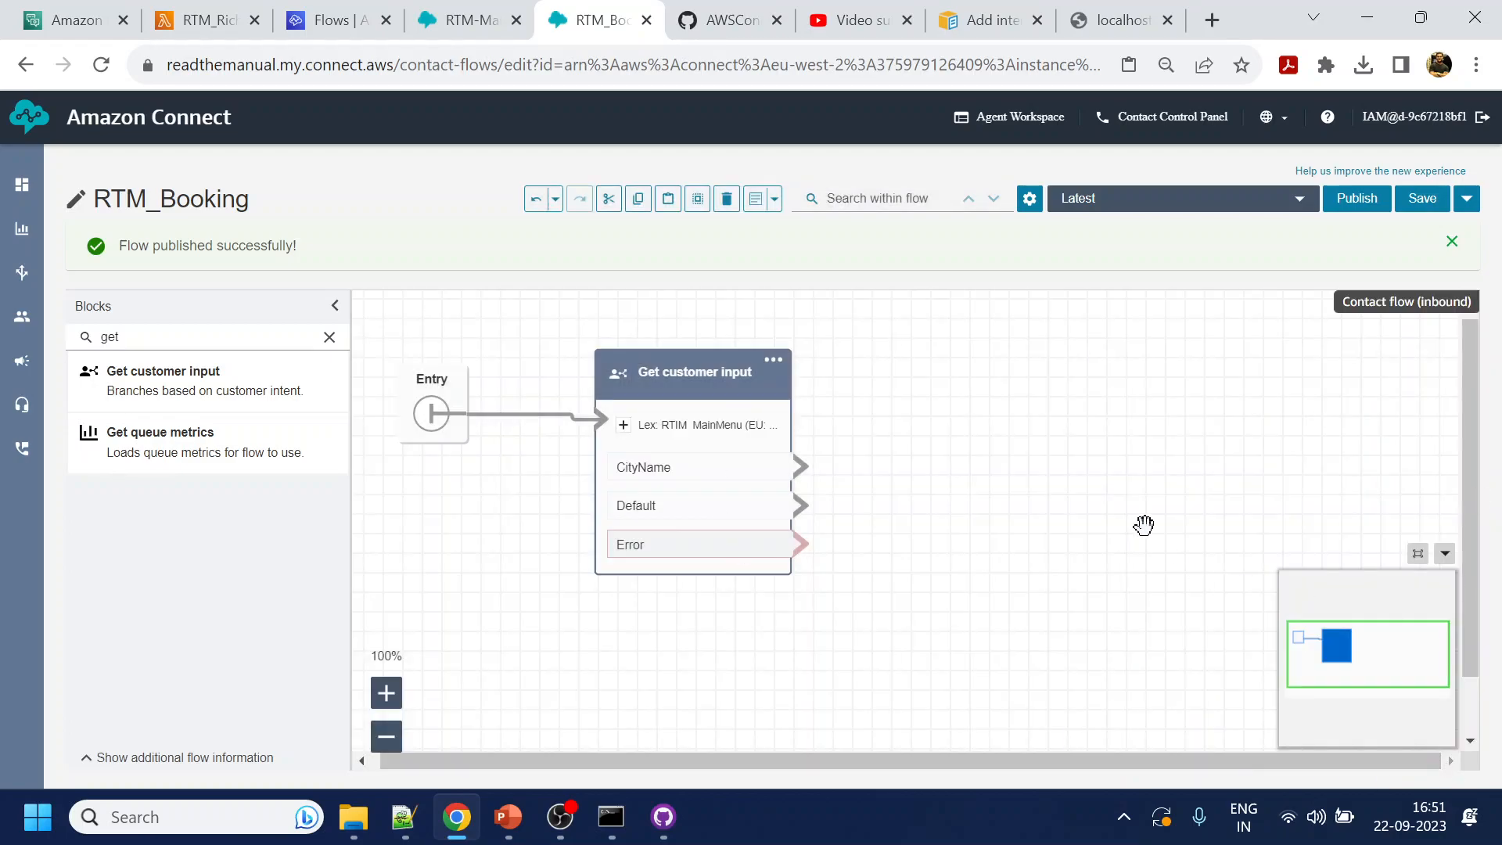
# Add a Set contact attributes block beside Get customer input and connect the CityName branch to it
pyautogui.click(329, 337)
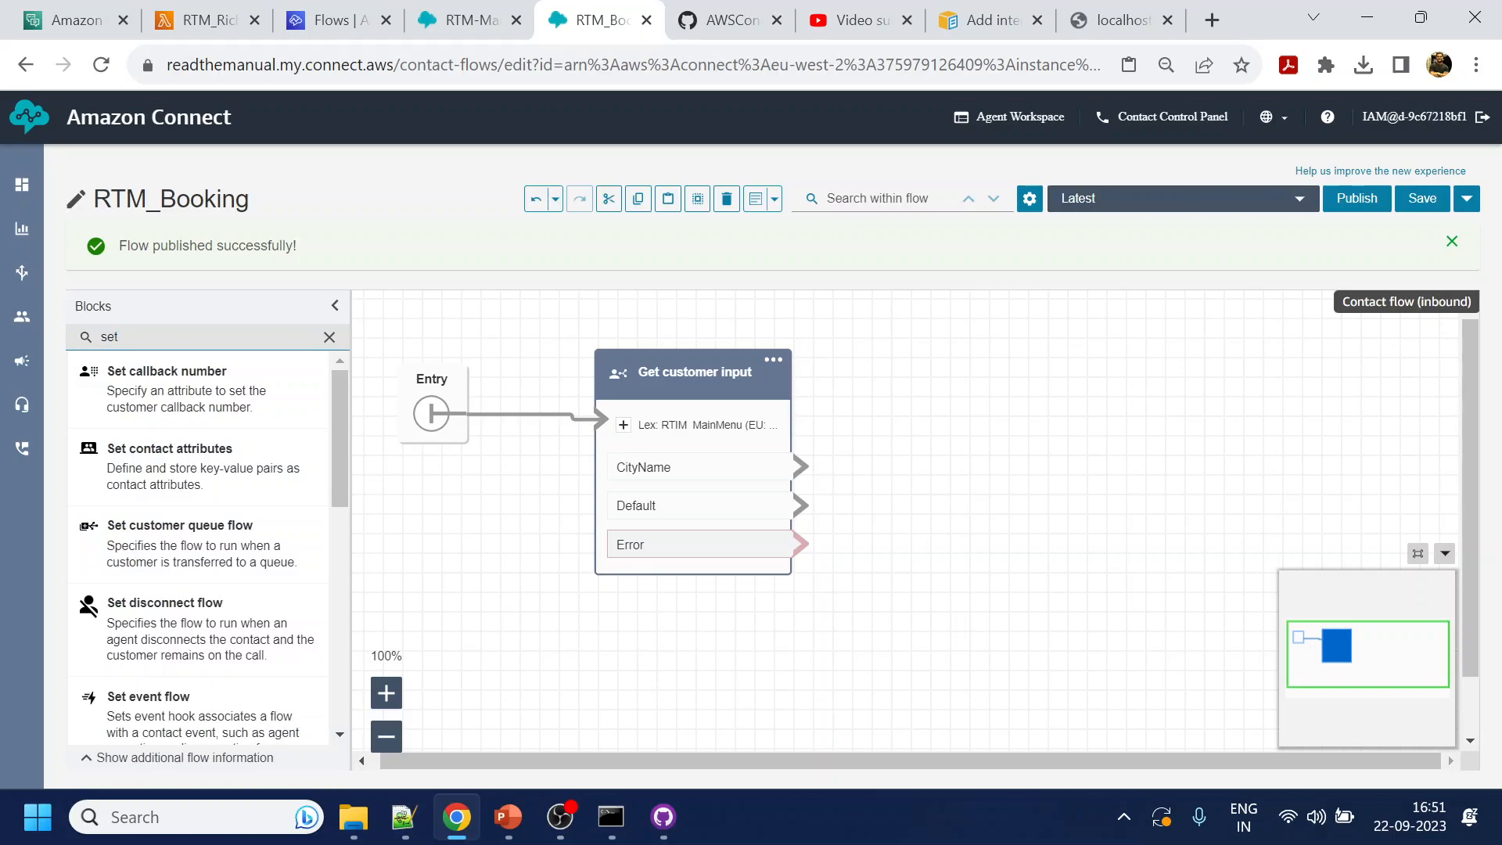
pyautogui.moveTo(191, 469); pyautogui.dragTo(1018, 362)
pyautogui.moveTo(802, 476); pyautogui.dragTo(917, 422)
# In Set contact attributes, add a user-defined attribute with the key FromCity
pyautogui.click(980, 377)
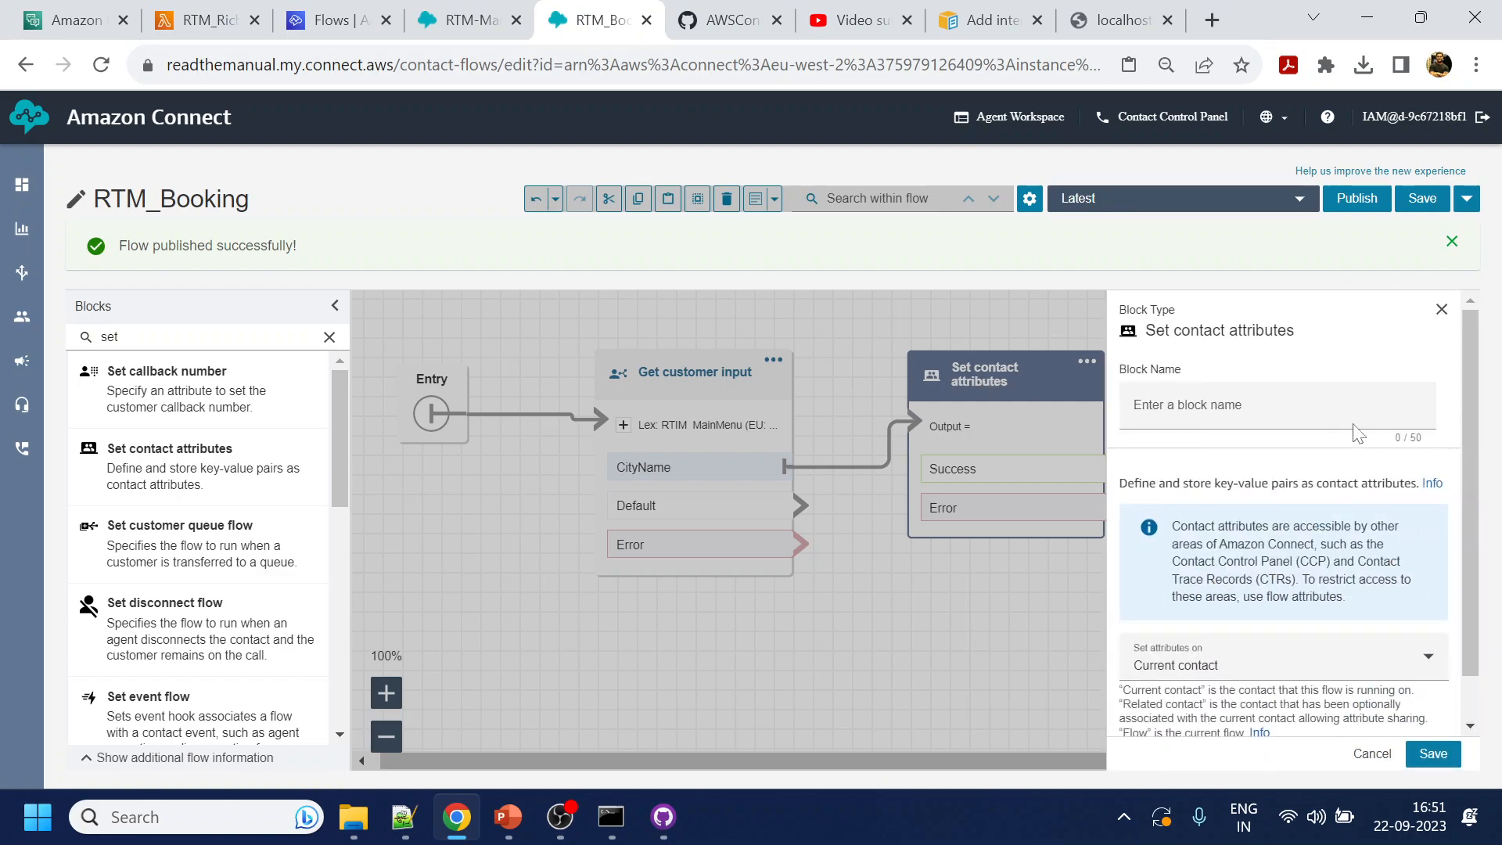
pyautogui.scroll(-2, 1268, 610)
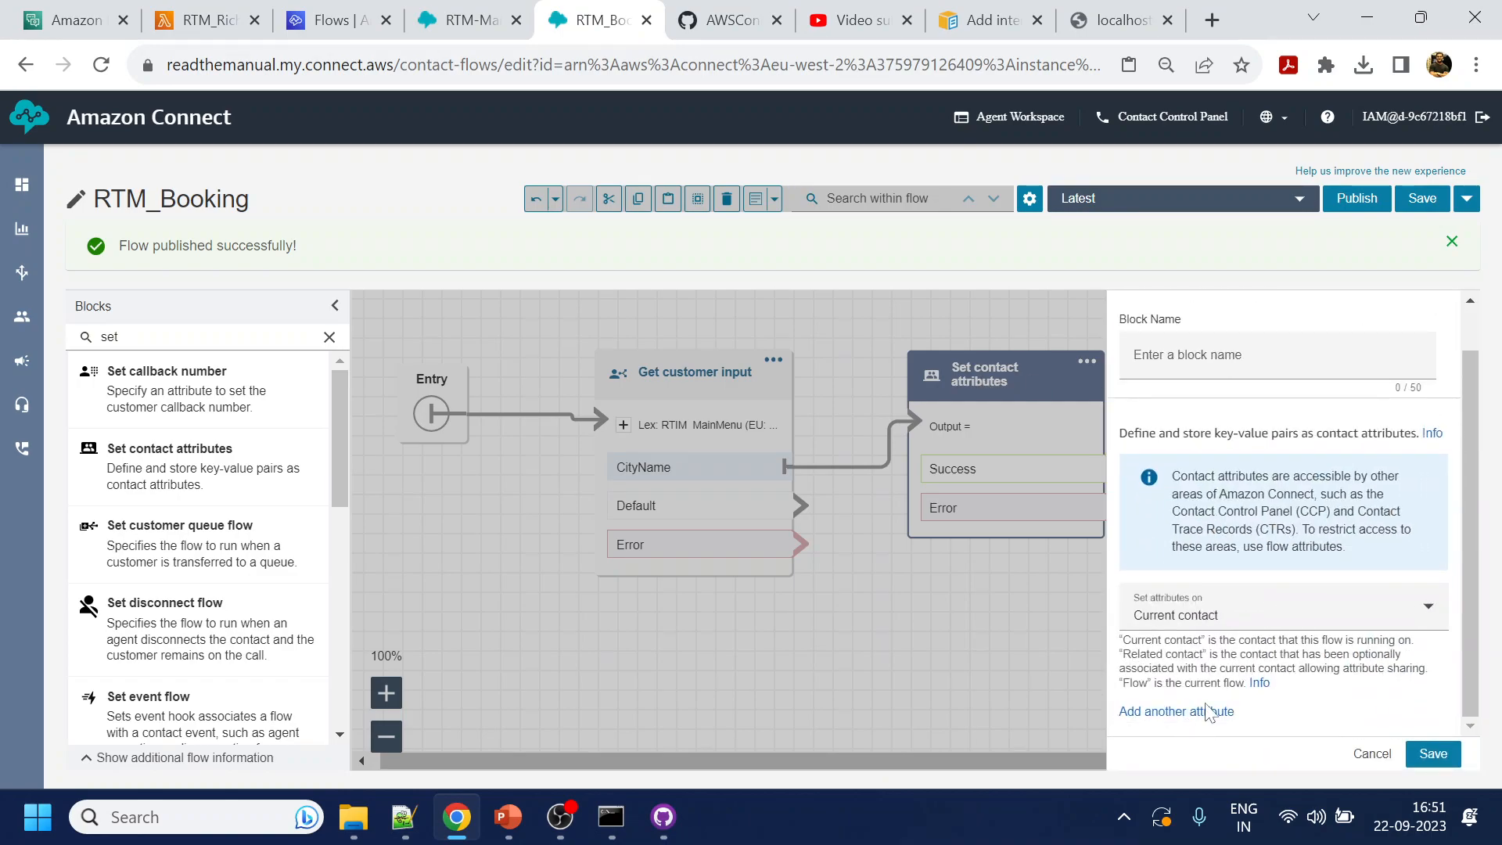
pyautogui.click(1205, 712)
pyautogui.scroll(-3, 1213, 595)
pyautogui.click(1216, 546)
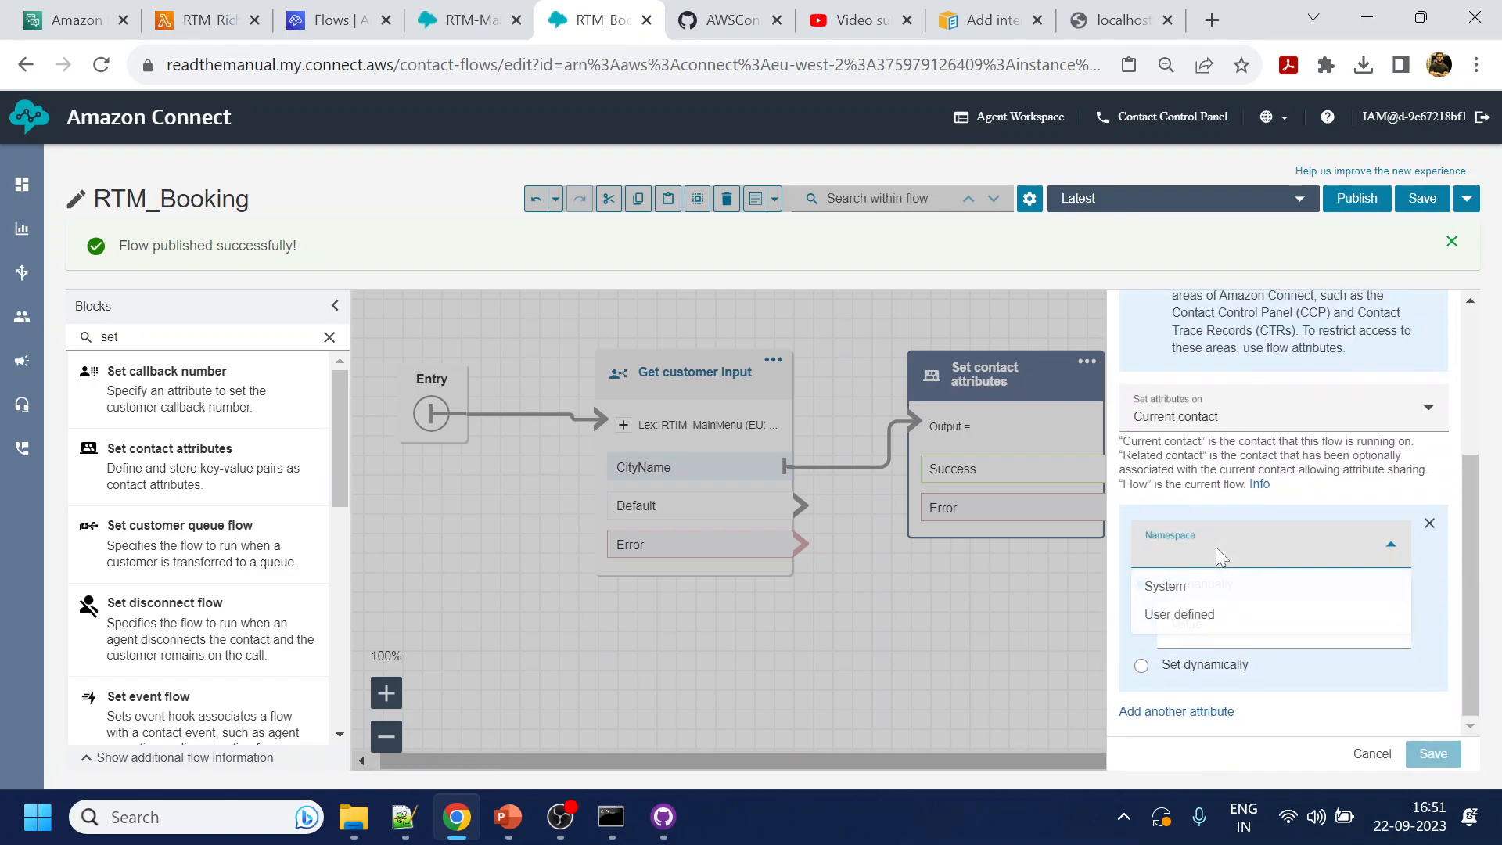
pyautogui.click(1199, 616)
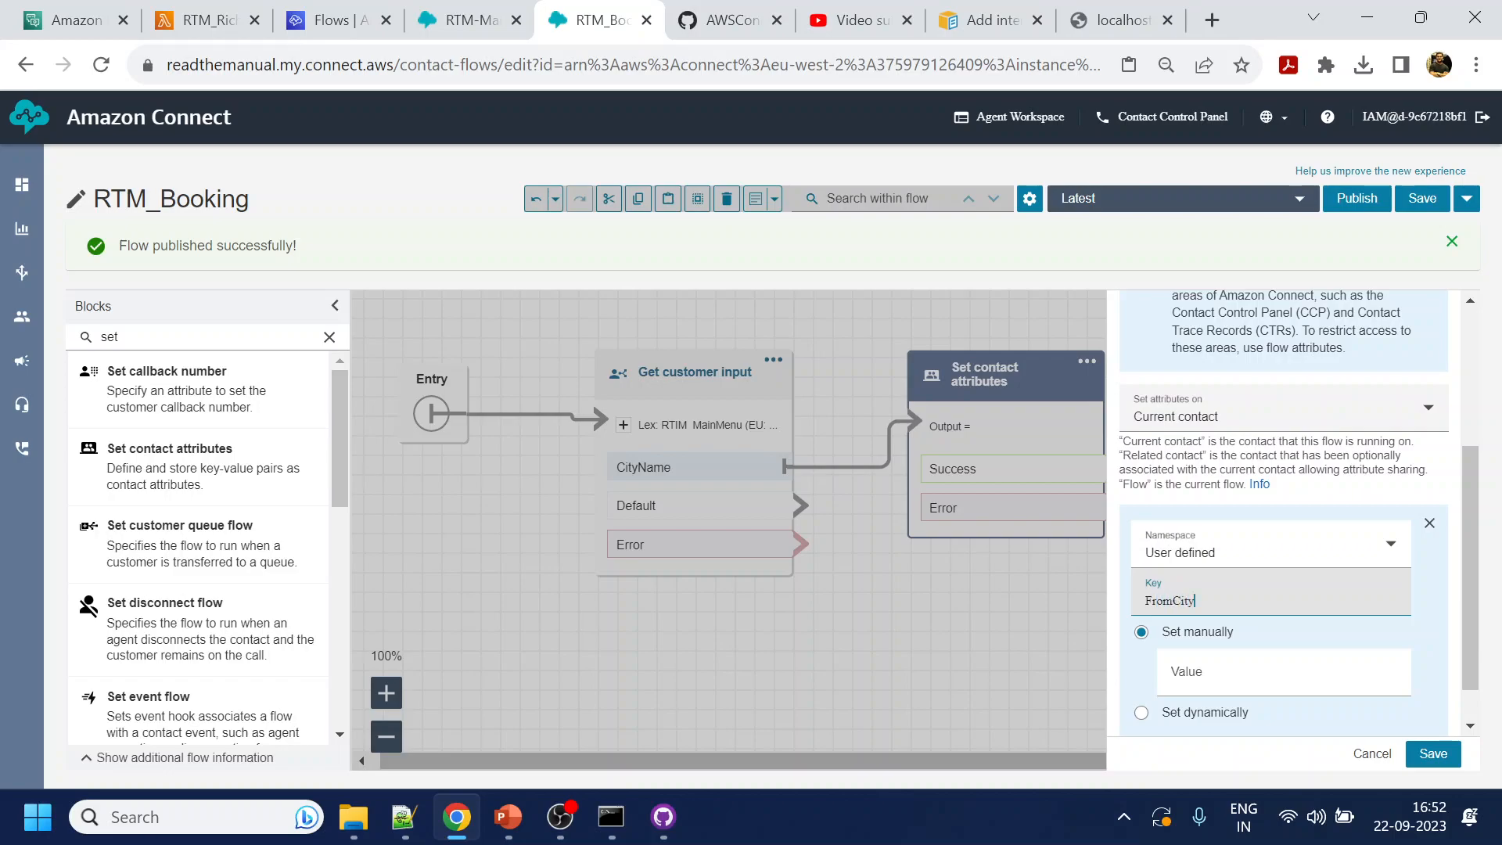
# Set the FromCity value dynamically from the Lex namespace with Slots as its key
pyautogui.click(1197, 716)
pyautogui.click(1239, 662)
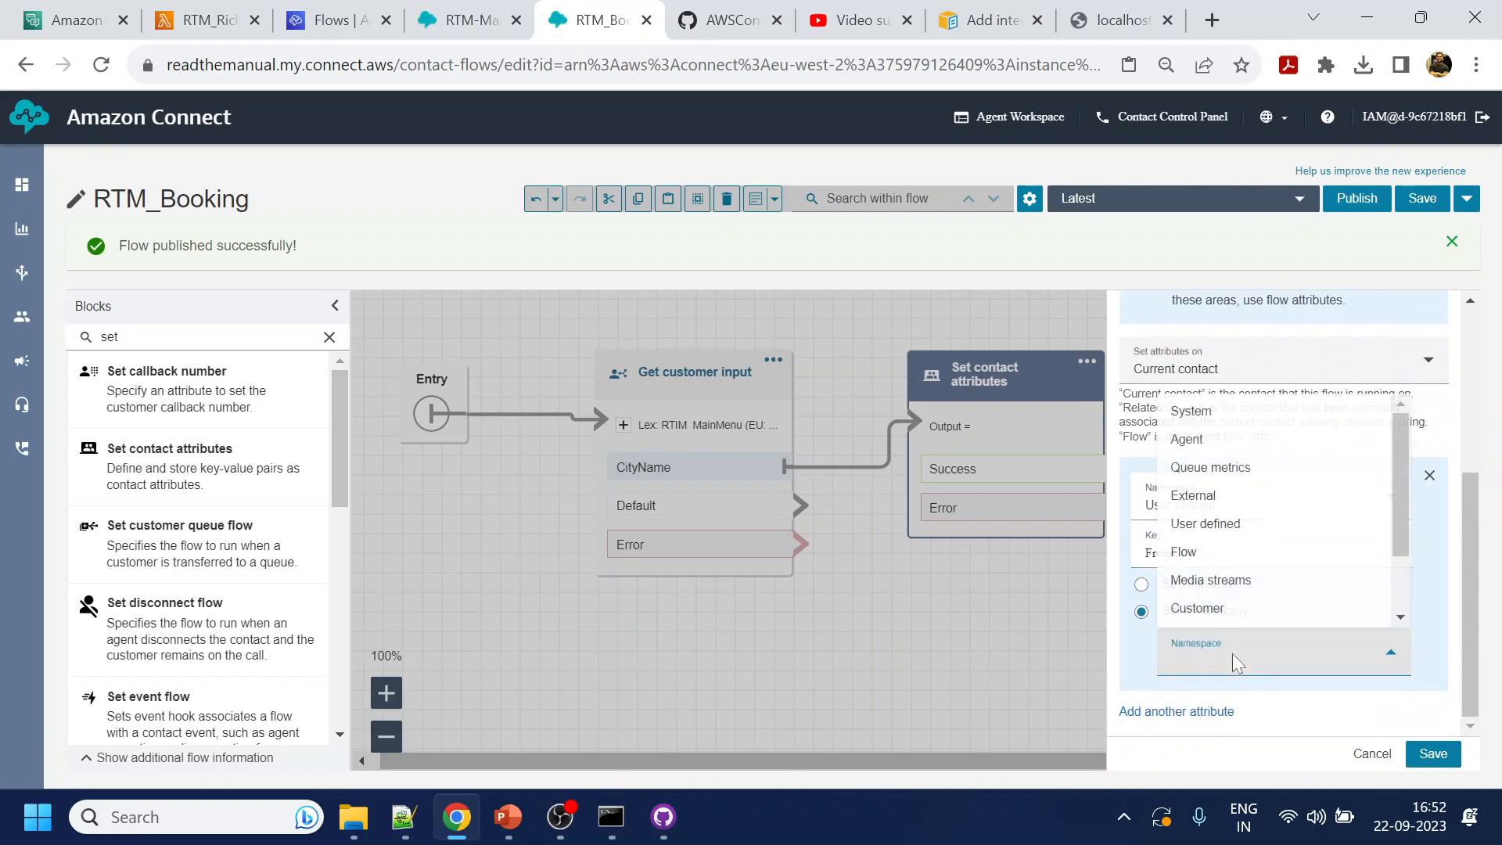
pyautogui.scroll(-2, 1190, 537)
pyautogui.click(1197, 608)
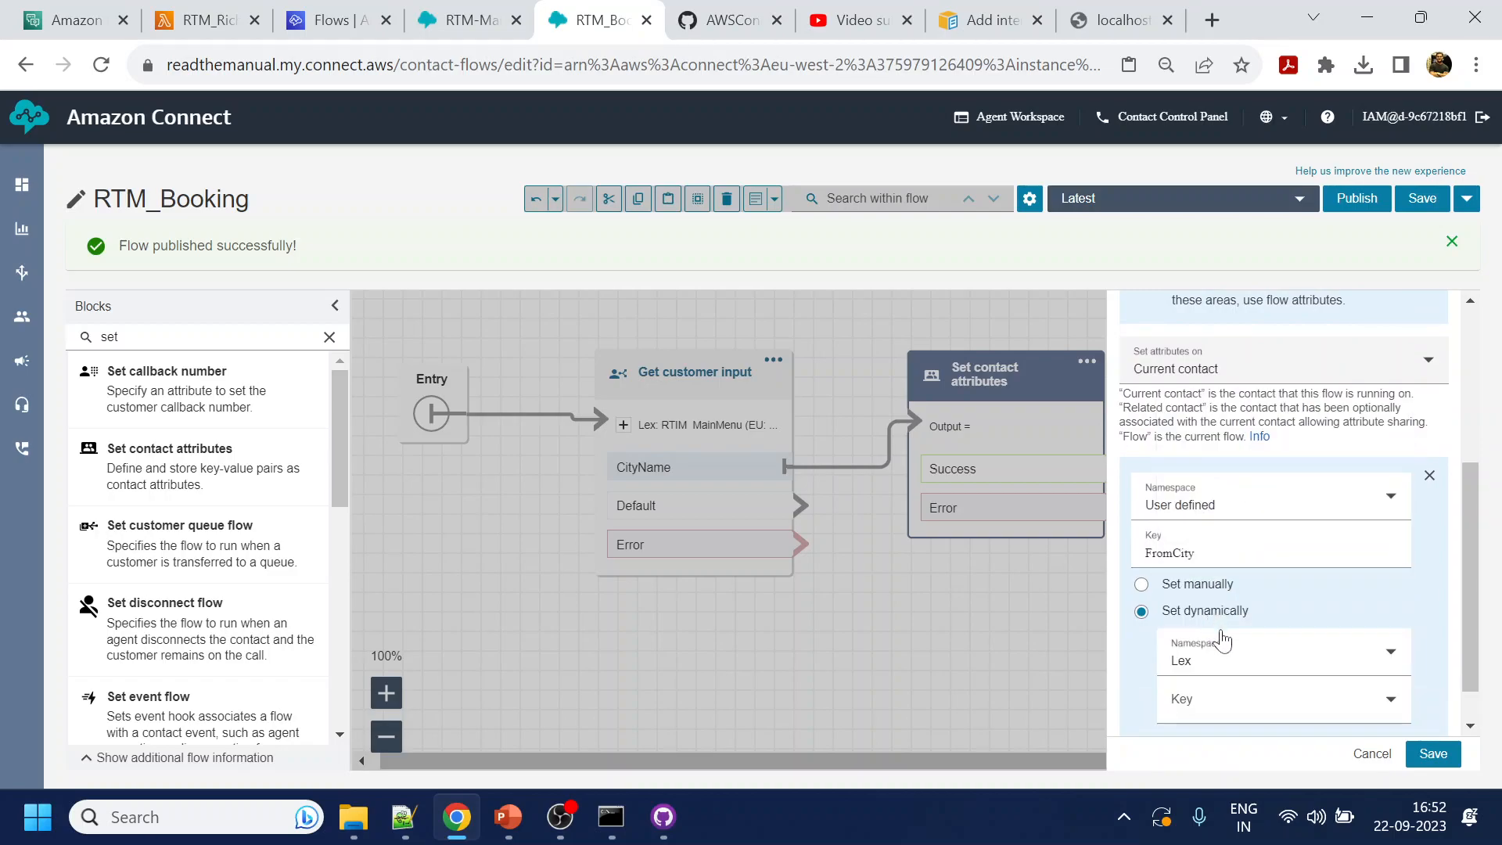
pyautogui.scroll(-1, 1217, 634)
pyautogui.click(1235, 659)
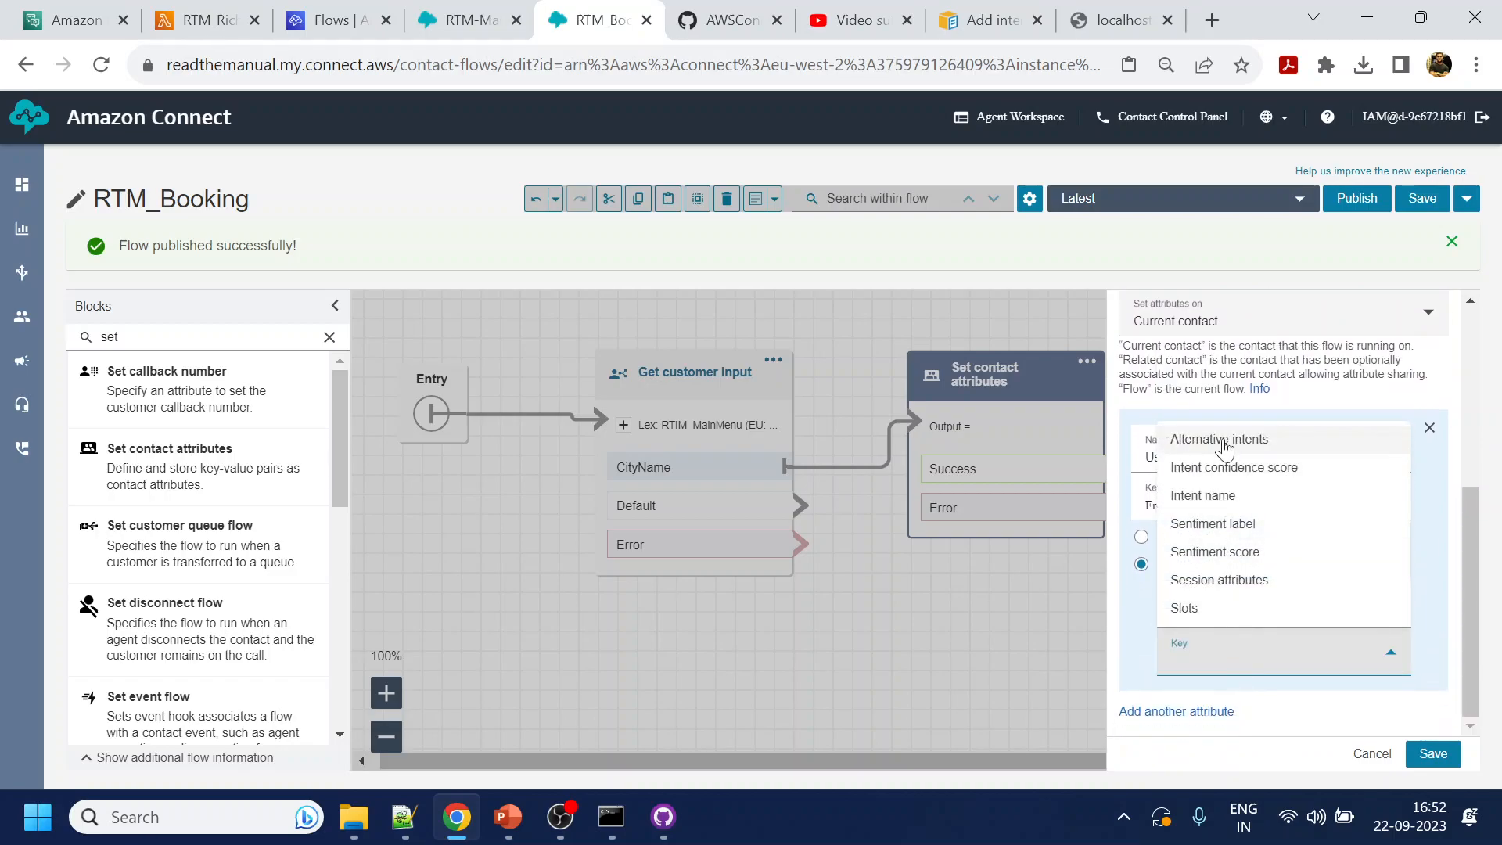
pyautogui.click(1221, 608)
pyautogui.scroll(-1, 1238, 605)
pyautogui.click(1172, 657)
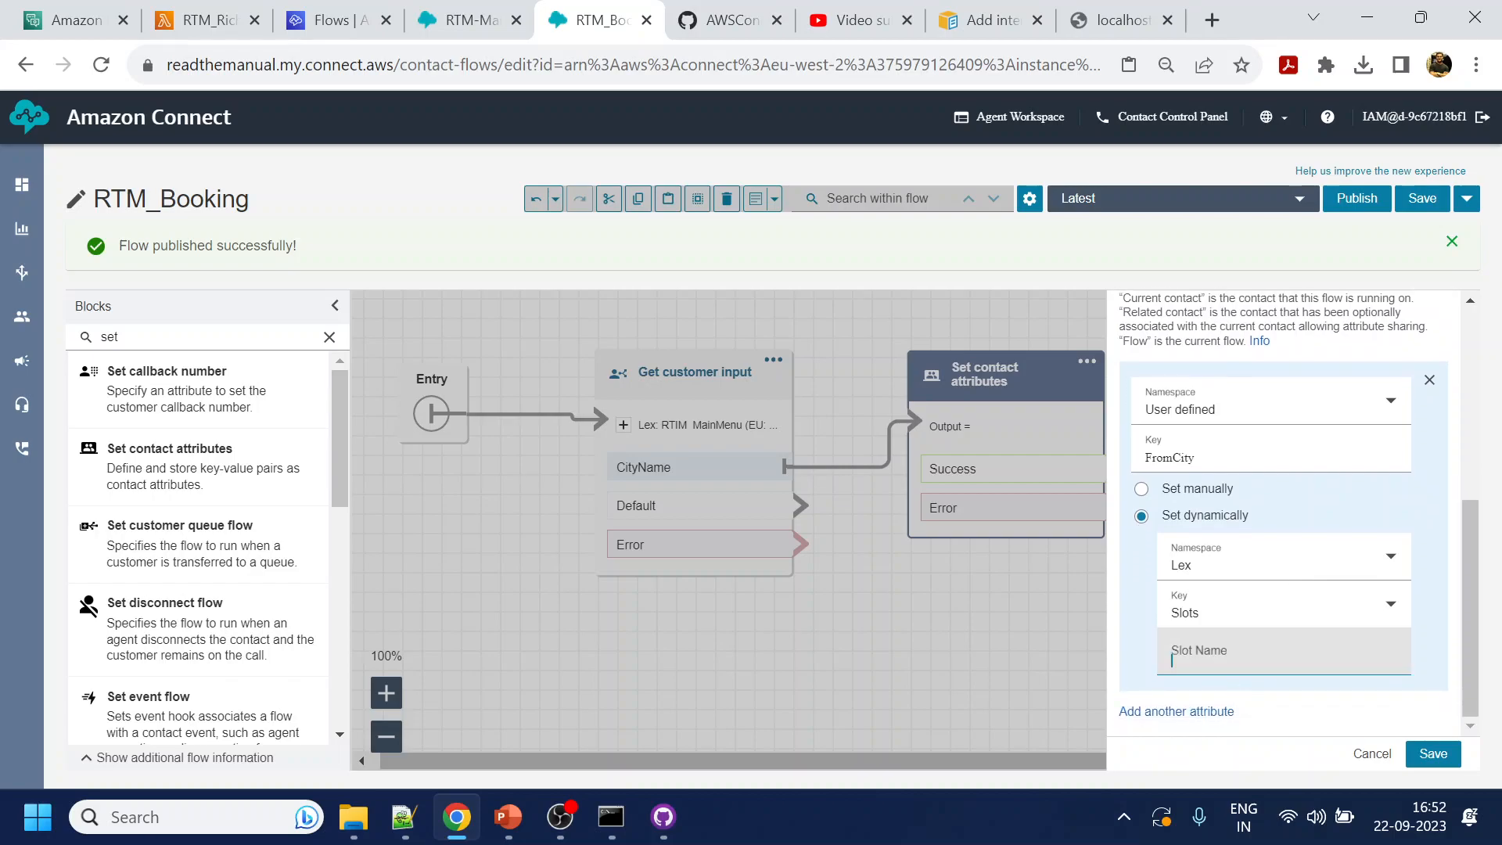
# In the RTIM_MainMenu Lex bot, rename the CityName intent's slot to City and dismiss the build error
pyautogui.click(74, 19)
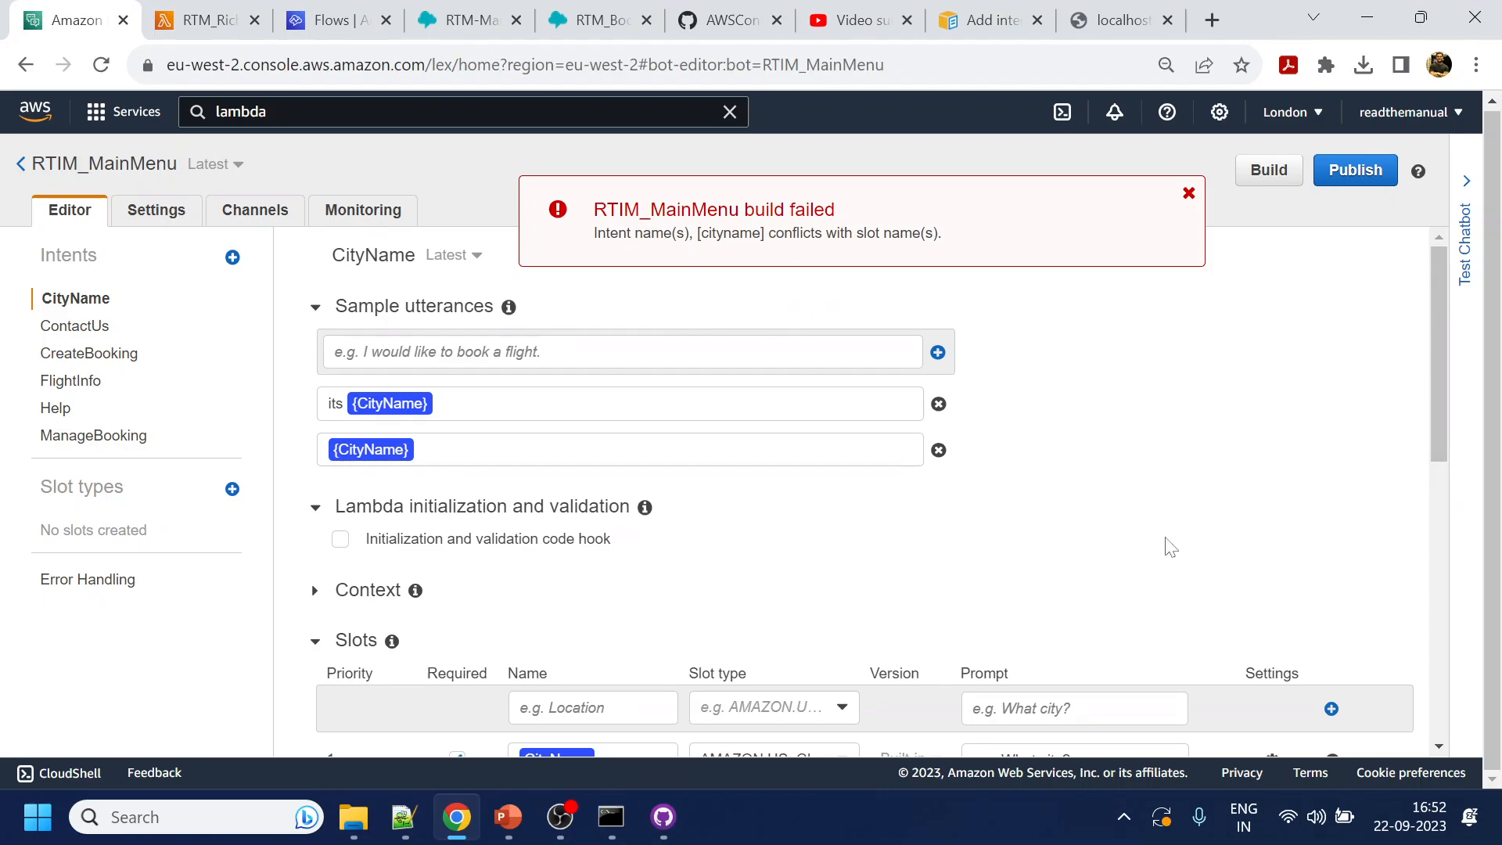
pyautogui.scroll(-3, 861, 587)
pyautogui.doubleClick(564, 525)
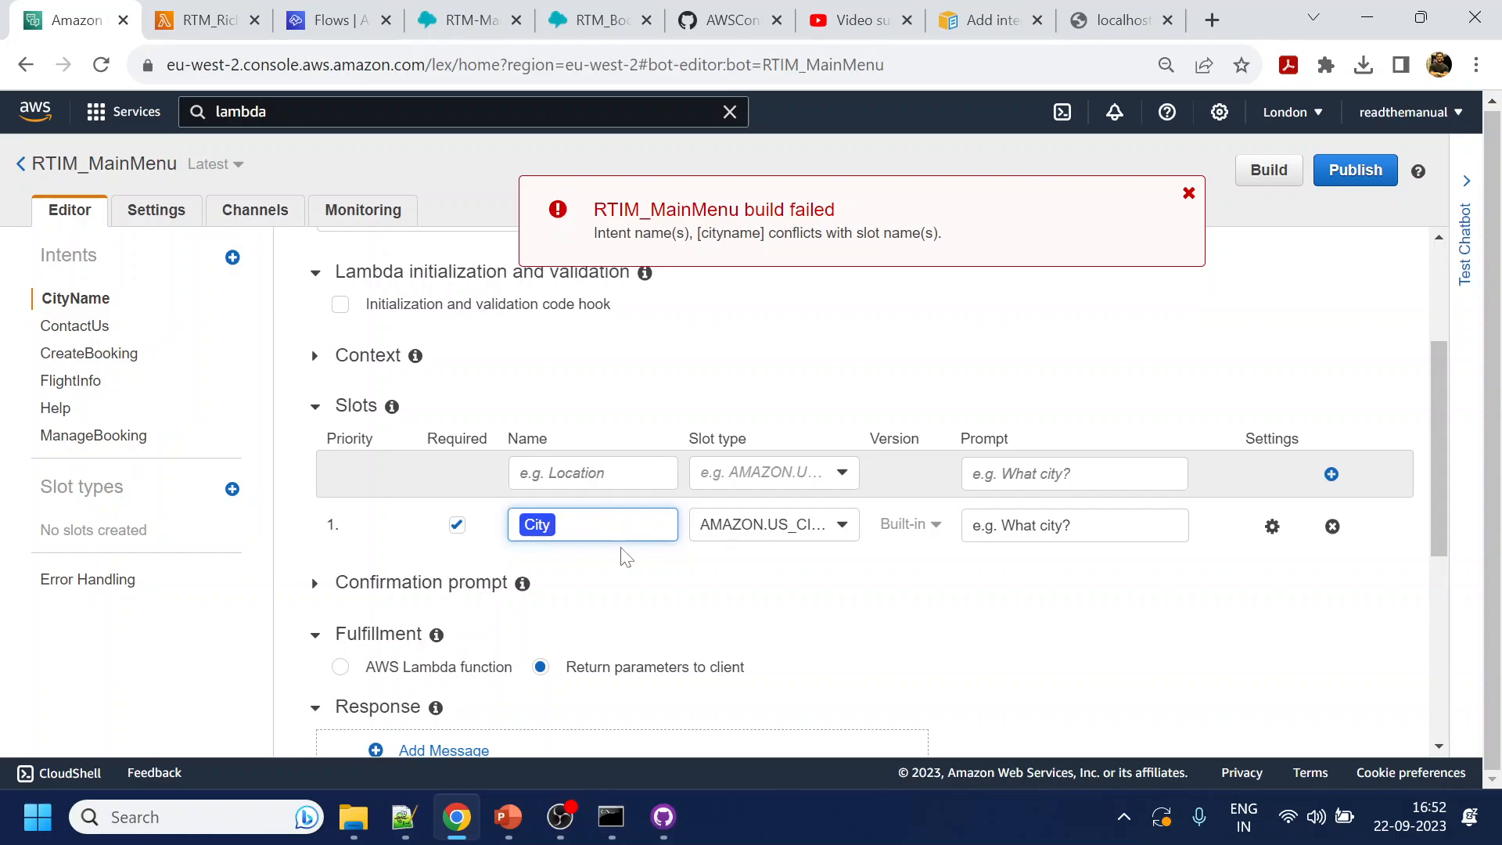
pyautogui.click(954, 285)
pyautogui.click(1189, 192)
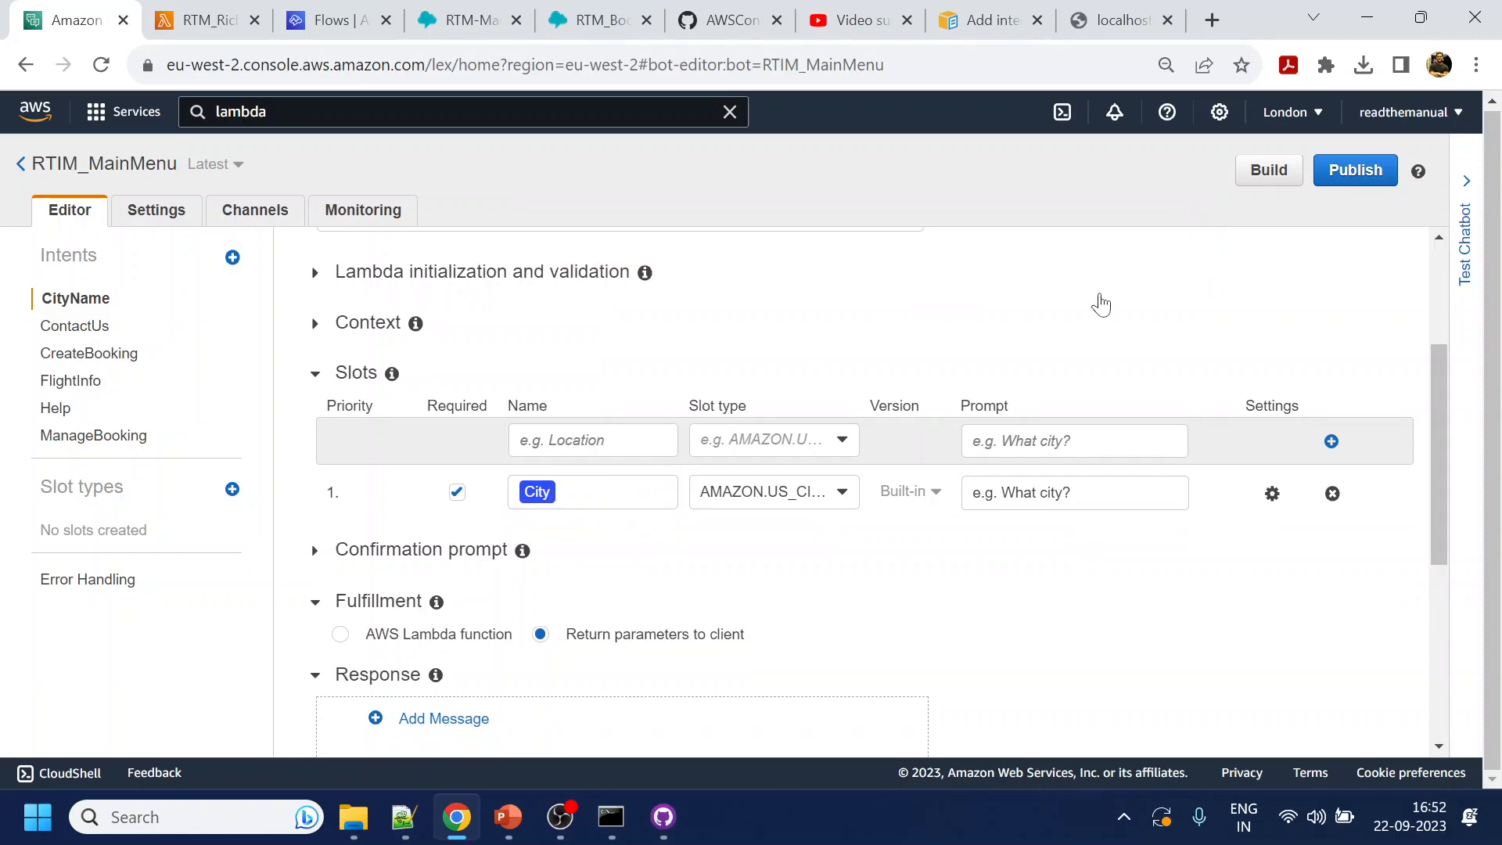
# Save the CityName intent and rebuild the RTIM_MainMenu bot
pyautogui.scroll(2, 989, 309)
pyautogui.scroll(-7, 895, 420)
pyautogui.click(407, 685)
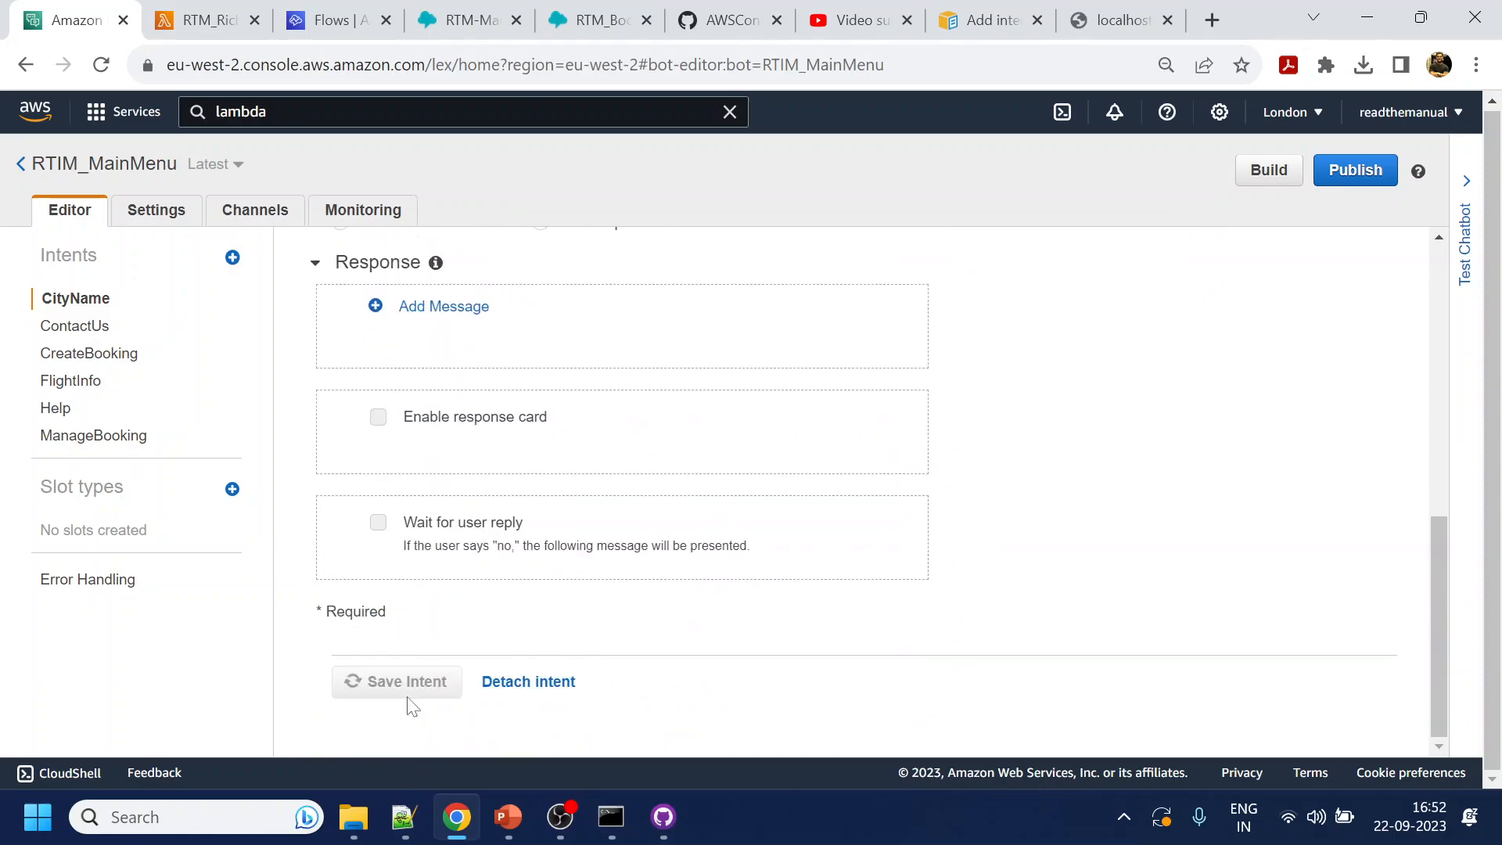
pyautogui.click(1269, 170)
pyautogui.click(1008, 299)
# Back in the RTM_Booking flow, set the FromCity attribute's slot name to City and save the block
pyautogui.click(595, 20)
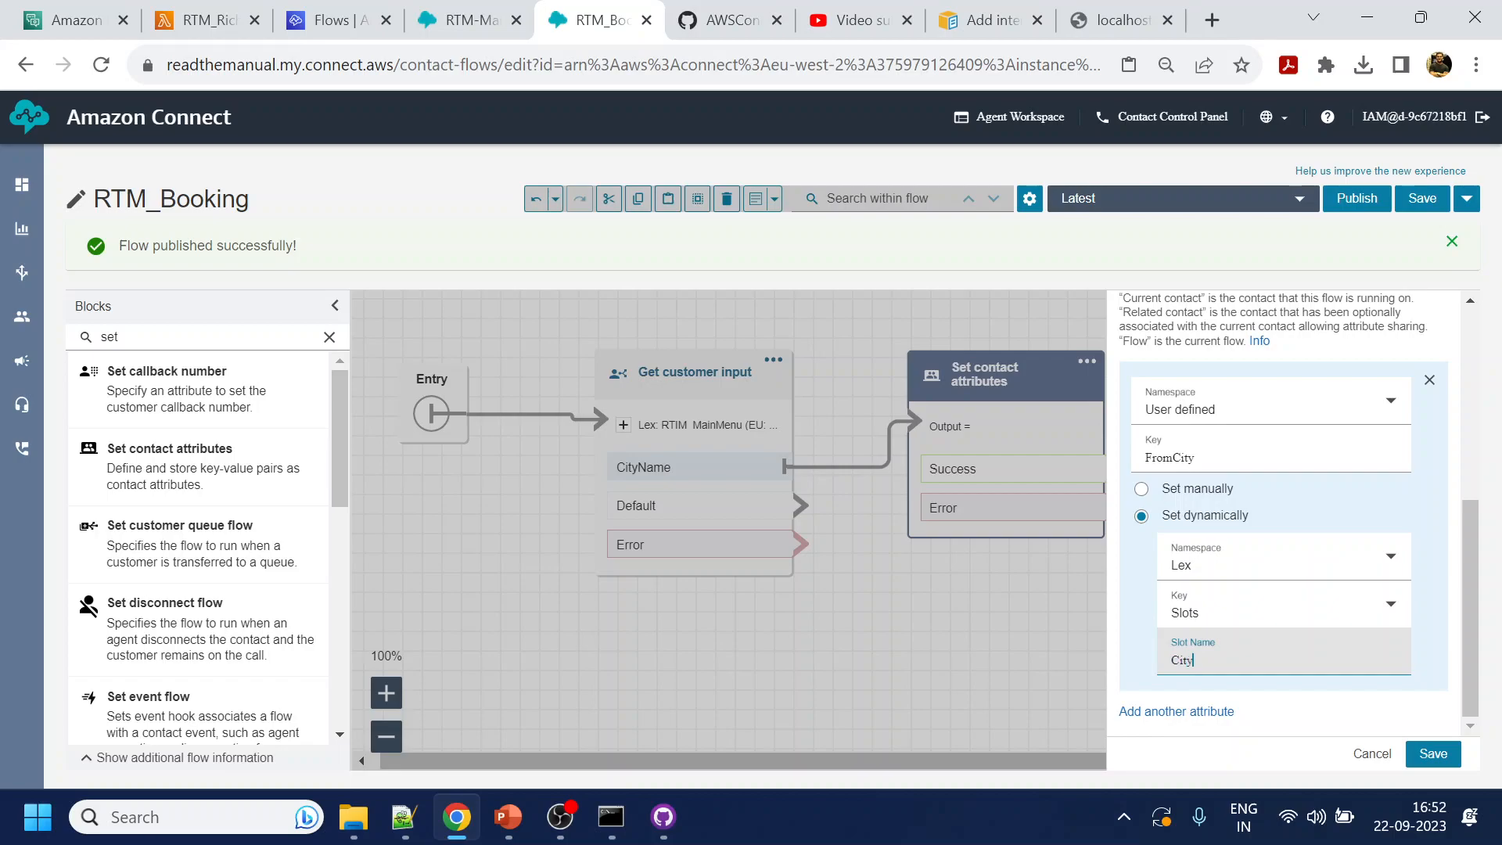
pyautogui.click(1433, 754)
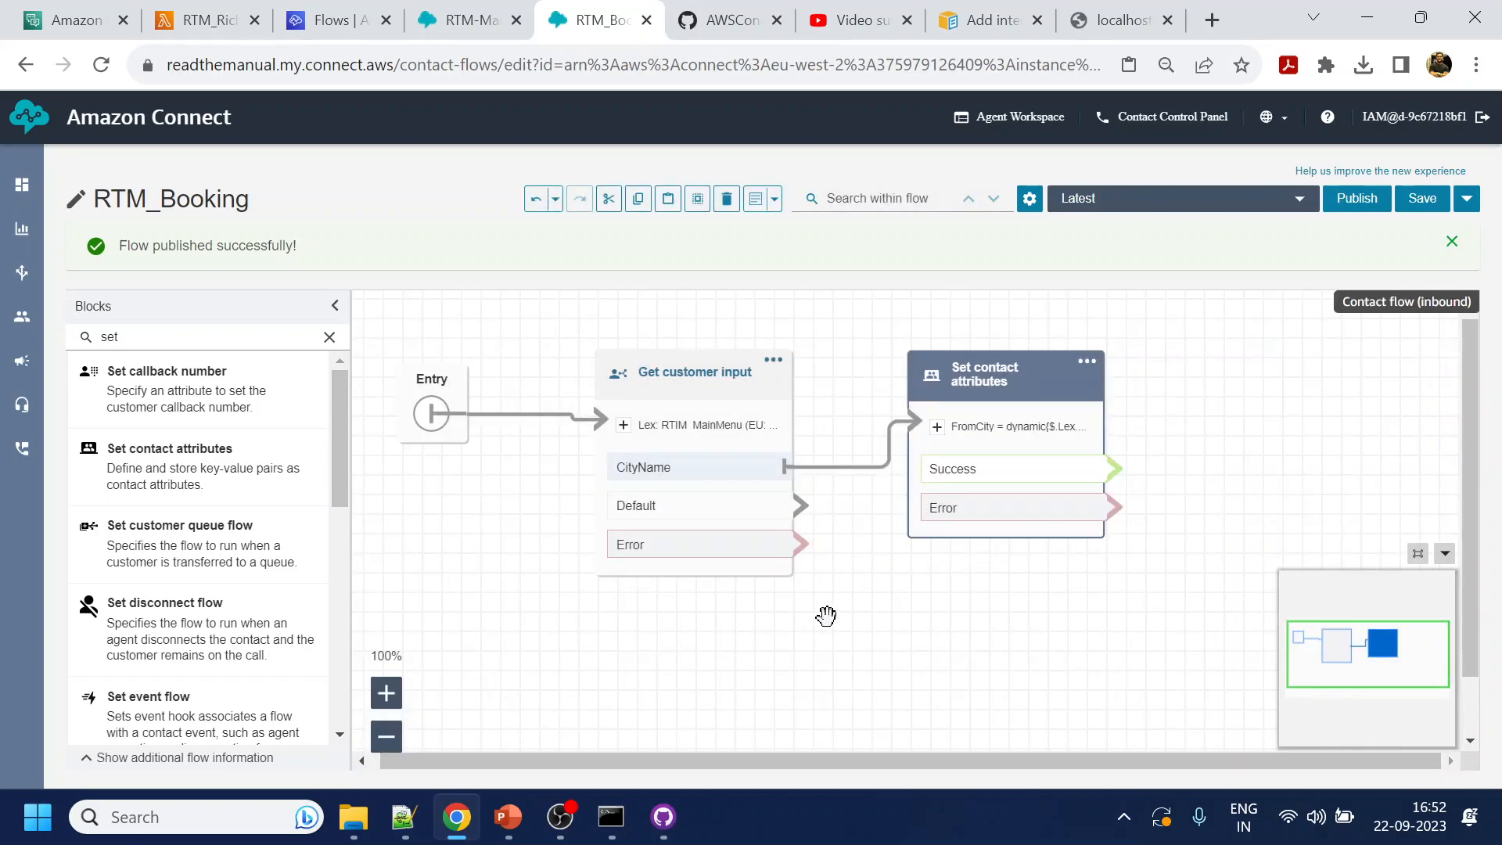
# In the RTM-MainMenu flow, copy the Loop block together with the "Sorry, I didn't get that" Play prompt
pyautogui.click(477, 25)
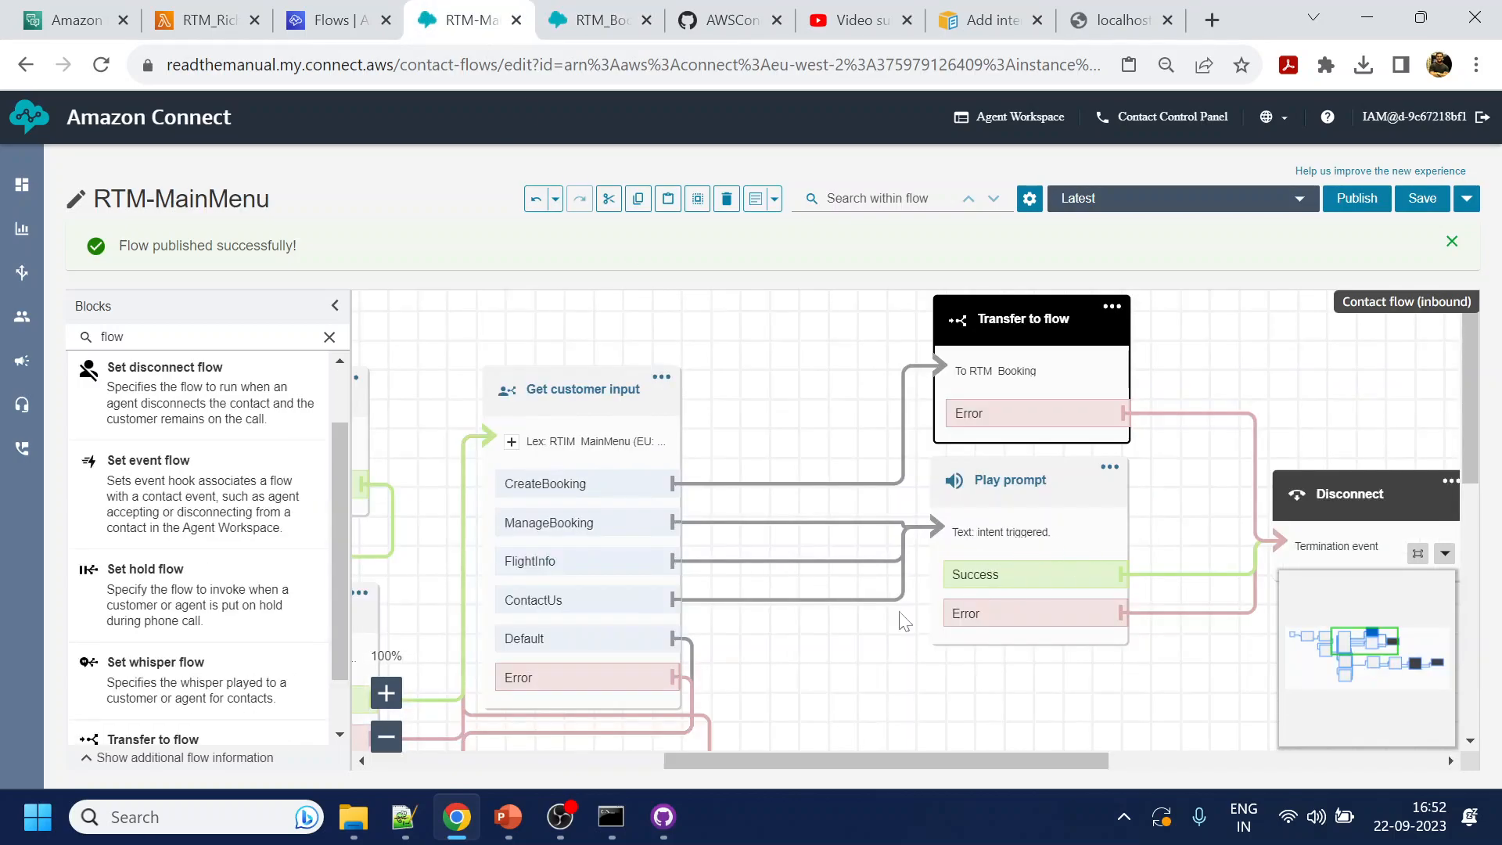
pyautogui.scroll(-5, 741, 624)
pyautogui.hotkey('ctrl', '-')
pyautogui.moveTo(740, 417); pyautogui.dragTo(842, 356)
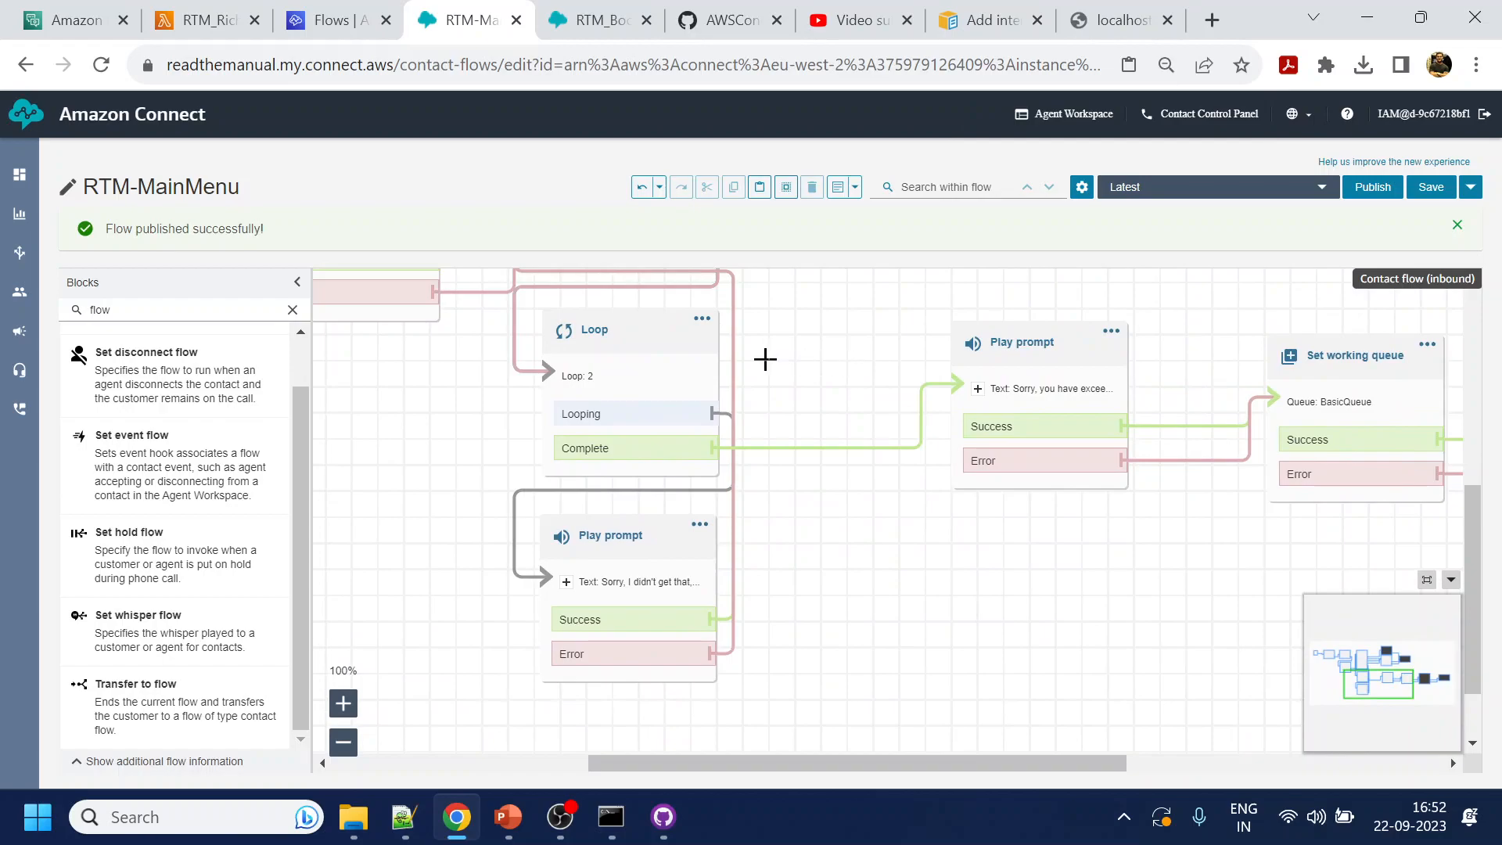
pyautogui.click(603, 327)
pyautogui.keyDown('ctrl'); pyautogui.click(630, 544); pyautogui.keyUp('ctrl')
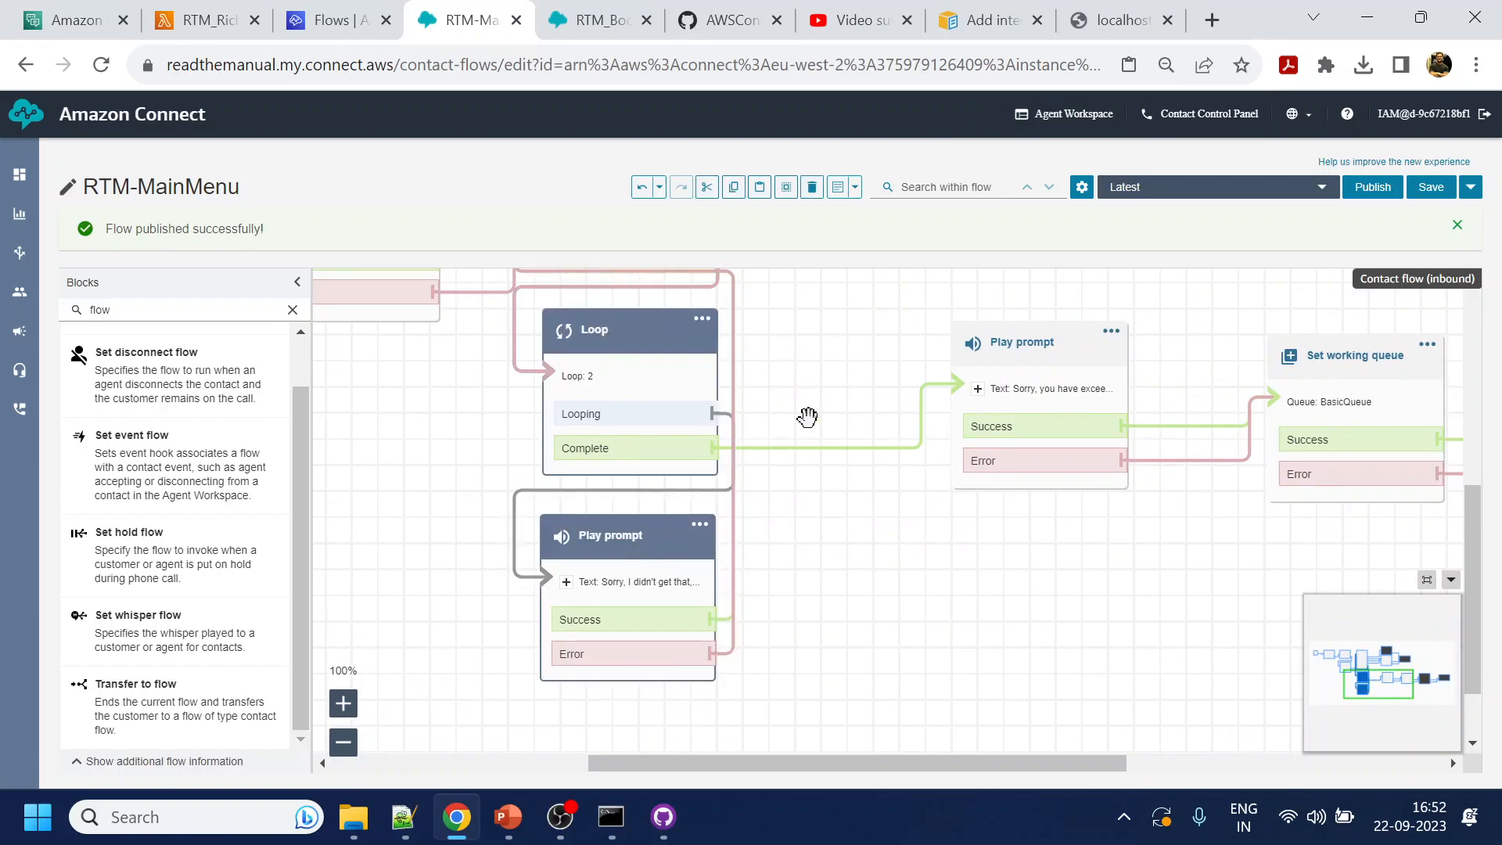
pyautogui.click(733, 188)
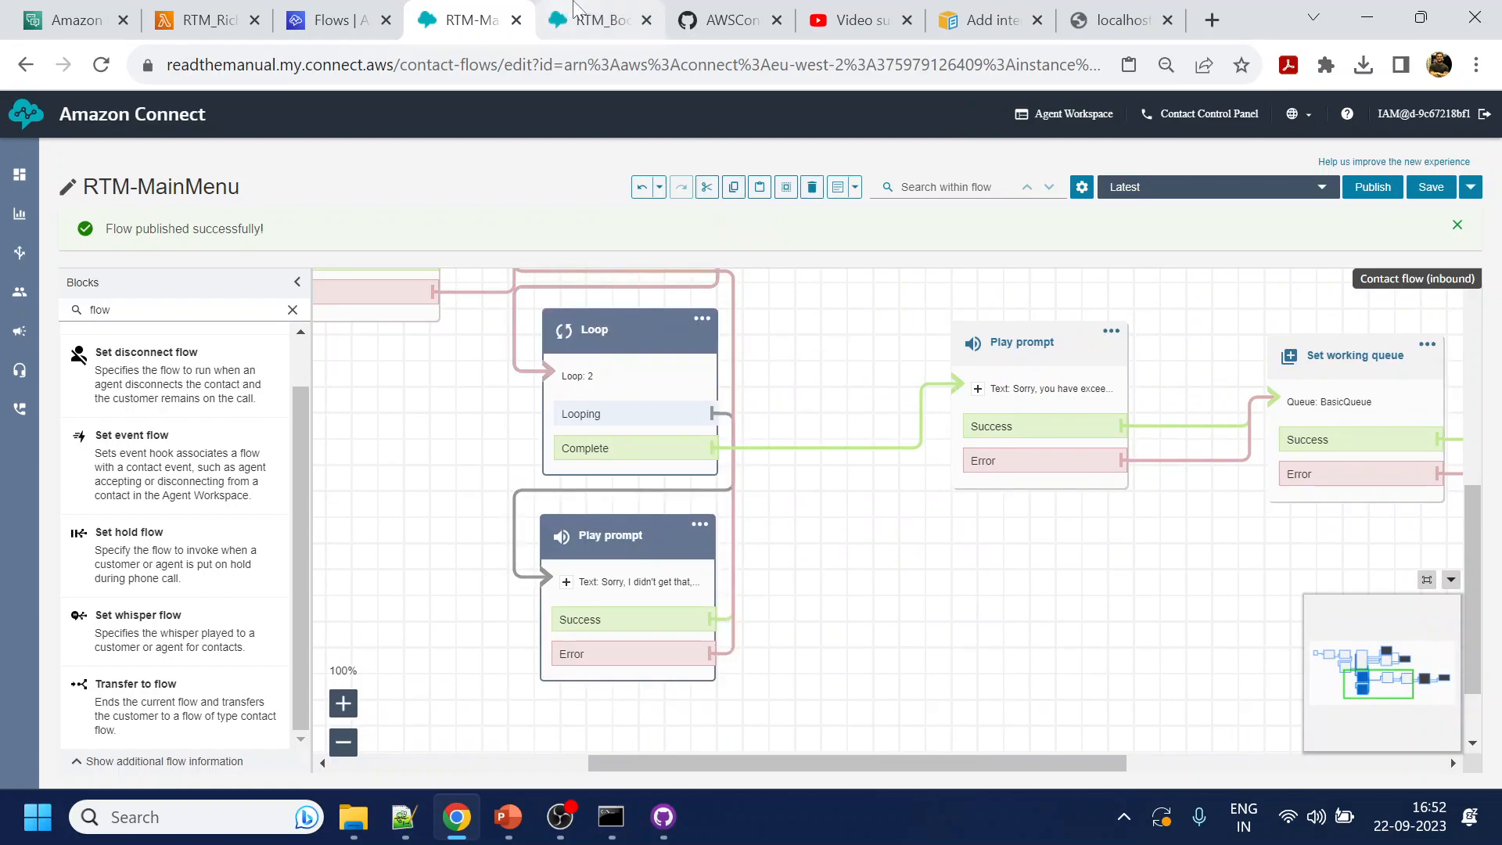
# Paste the copied Loop and Play prompt blocks into the RTM_Booking flow and place Loop beneath Get customer input
pyautogui.click(598, 20)
pyautogui.rightClick(723, 646)
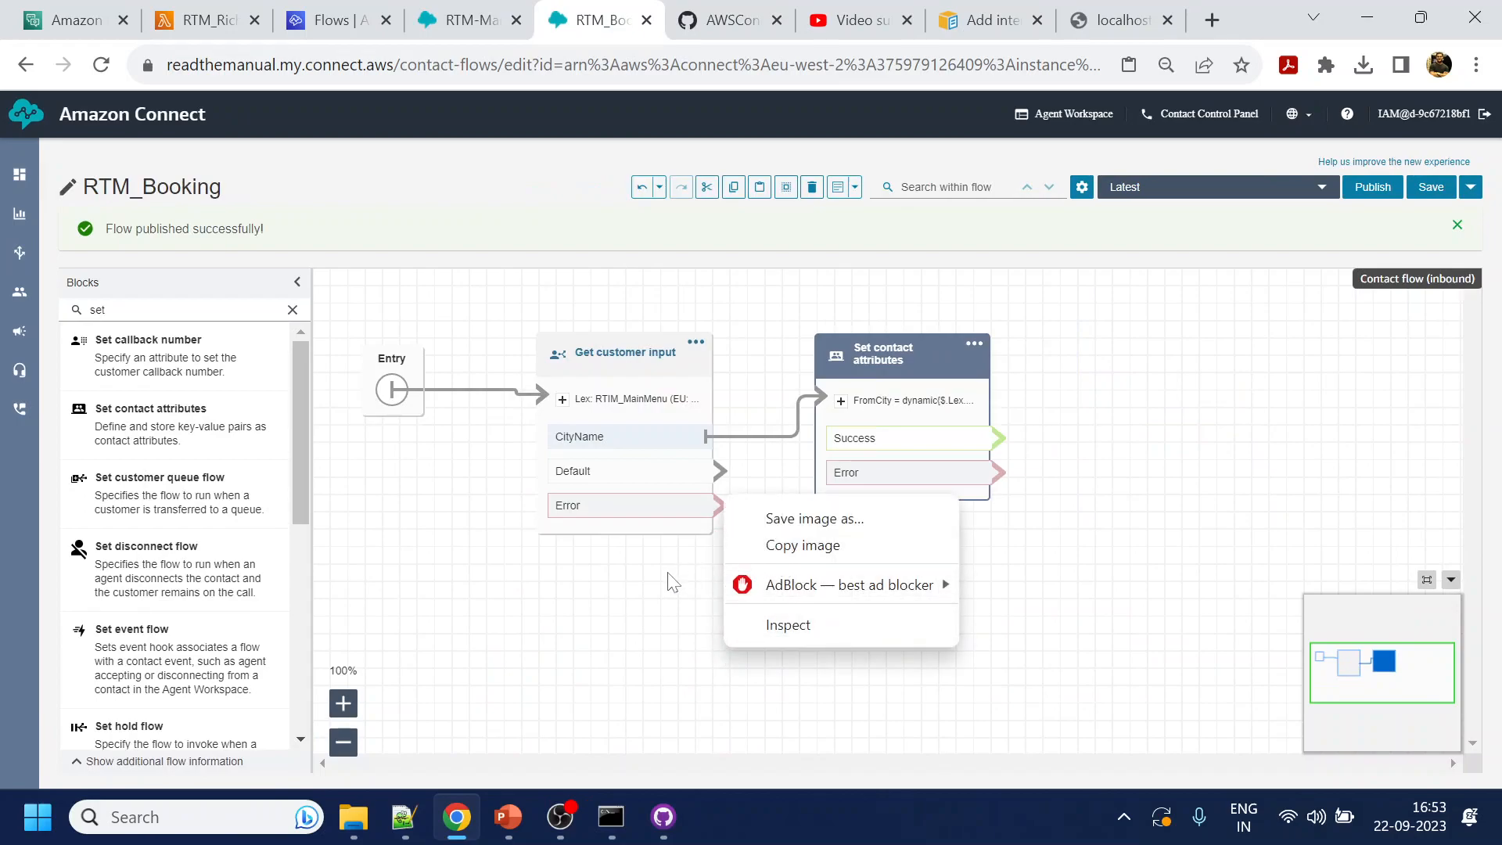
pyautogui.press('Escape')
pyautogui.click(759, 186)
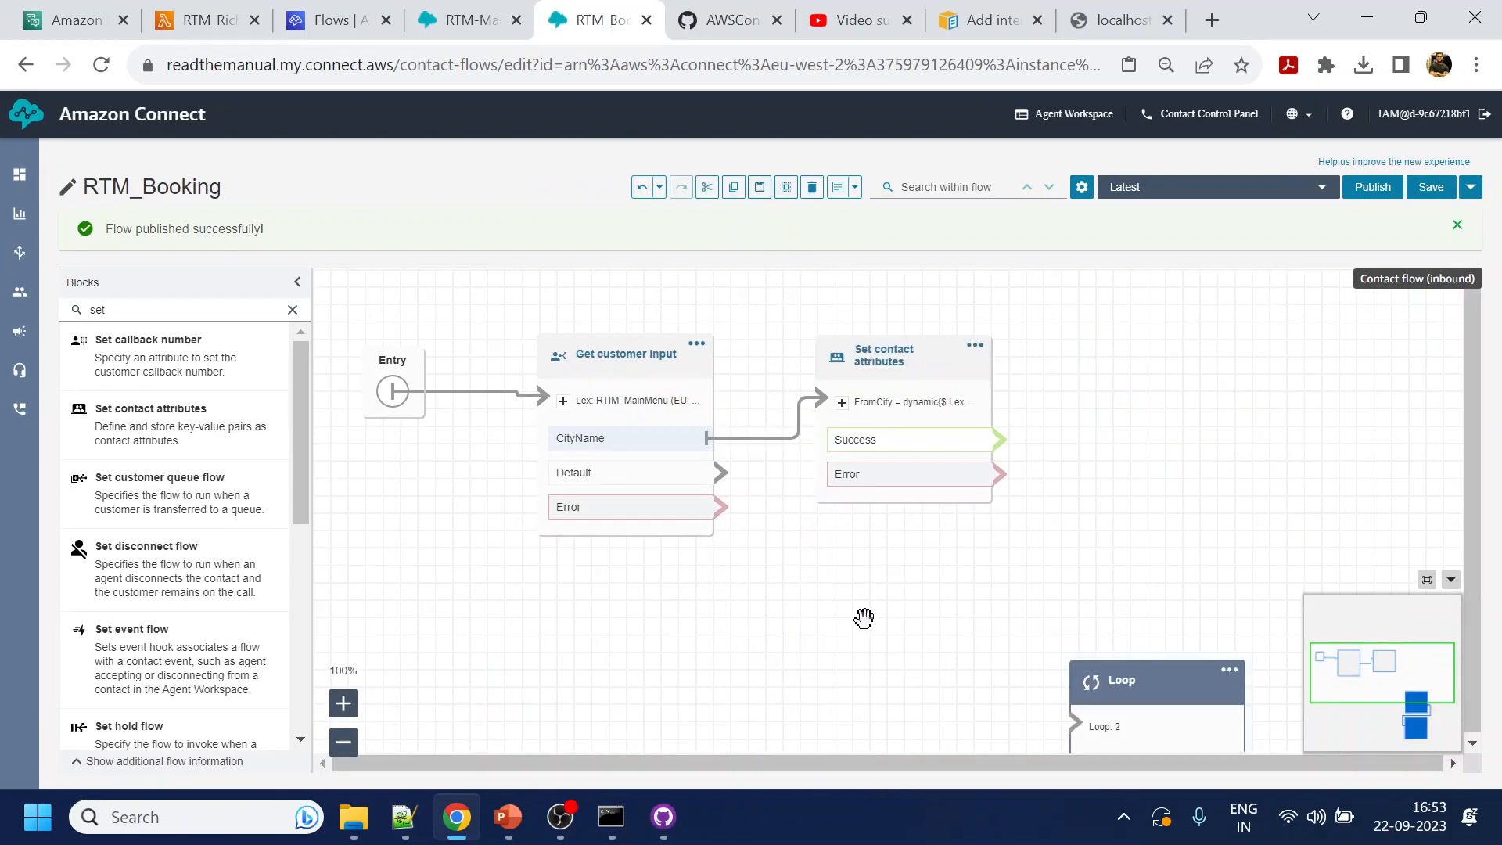
pyautogui.moveTo(862, 623); pyautogui.dragTo(956, 386)
pyautogui.moveTo(1255, 473); pyautogui.dragTo(732, 386)
pyautogui.moveTo(1249, 664); pyautogui.dragTo(747, 587)
pyautogui.moveTo(876, 335); pyautogui.dragTo(834, 391)
pyautogui.moveTo(766, 321); pyautogui.dragTo(593, 446)
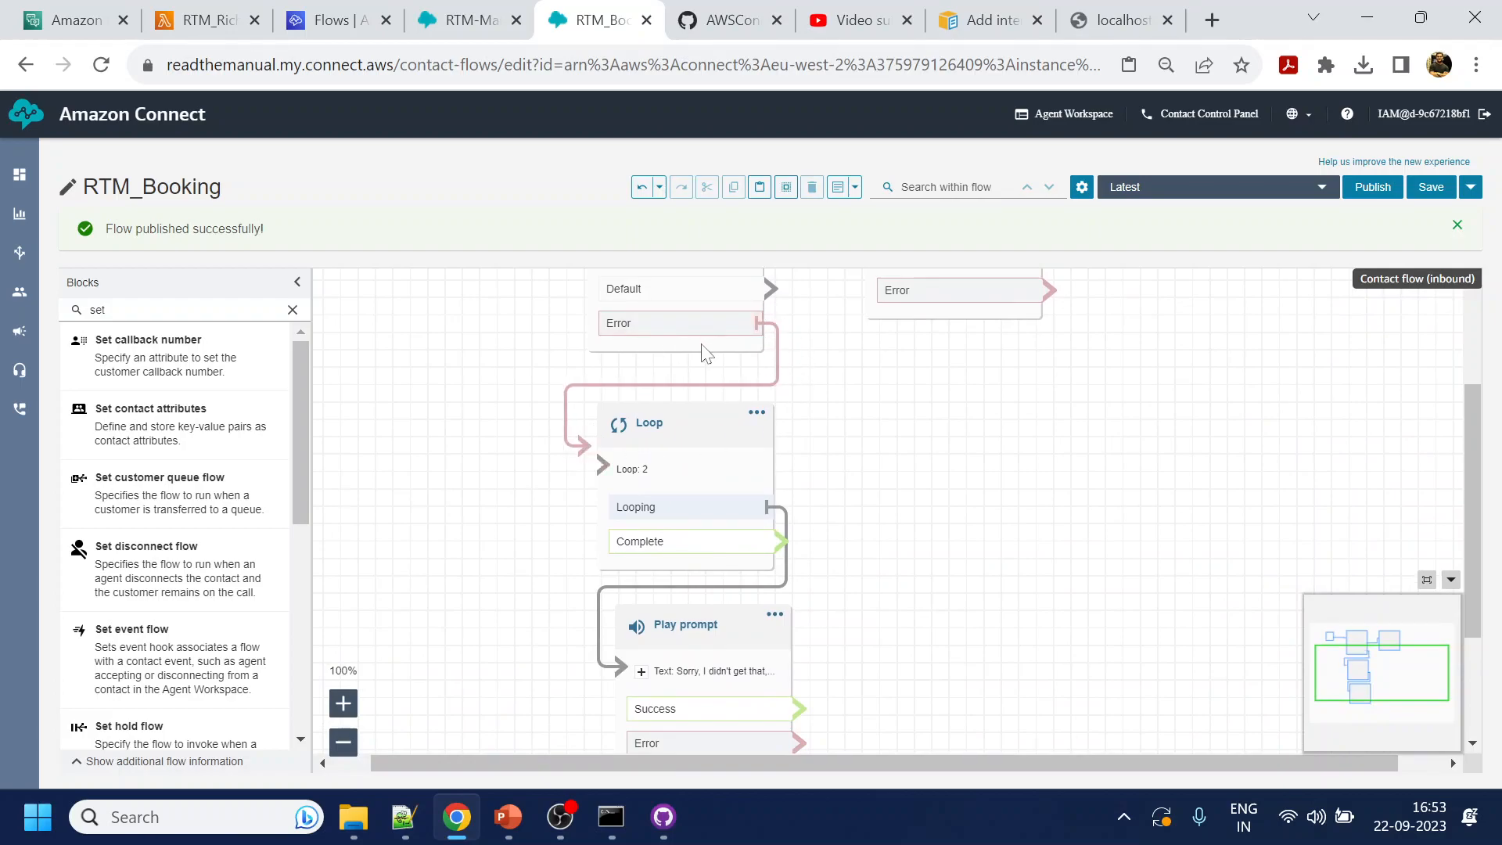
pyautogui.hotkey('ctrl', 'z')
pyautogui.hotkey('ctrl', 'z')
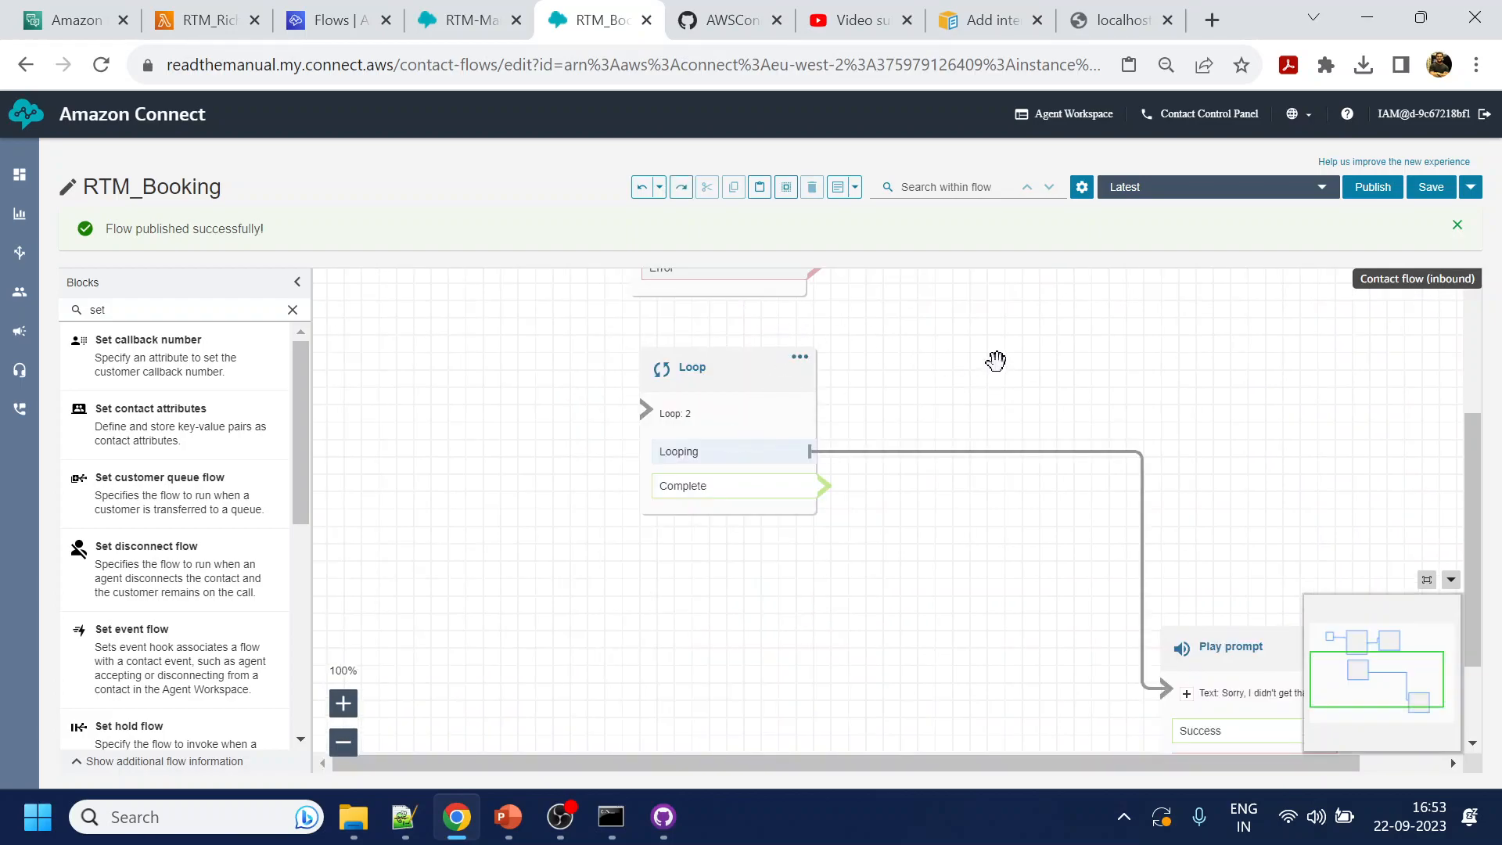
# Place Play prompt beneath the Loop block and connect Get customer input's Default and Error branches to Loop
pyautogui.moveTo(1244, 658); pyautogui.dragTo(730, 588)
pyautogui.moveTo(950, 410); pyautogui.dragTo(924, 513)
pyautogui.moveTo(788, 371); pyautogui.dragTo(675, 481)
pyautogui.moveTo(788, 336); pyautogui.dragTo(706, 505)
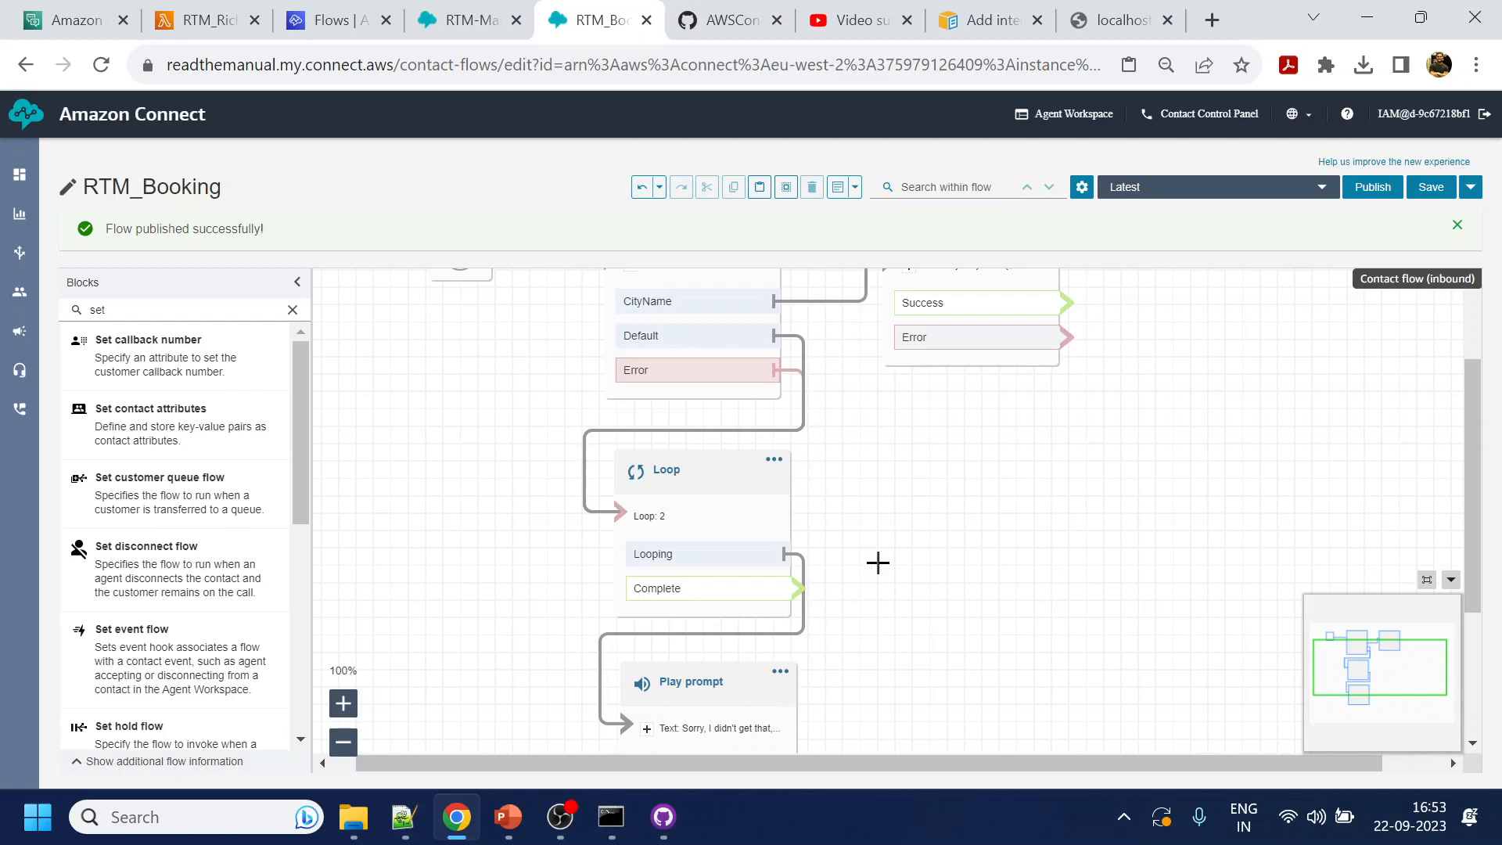
# Connect the Success and Error branches of Play prompt back to Get customer input
pyautogui.hotkey('ctrl', '-')
pyautogui.moveTo(718, 507); pyautogui.dragTo(726, 545)
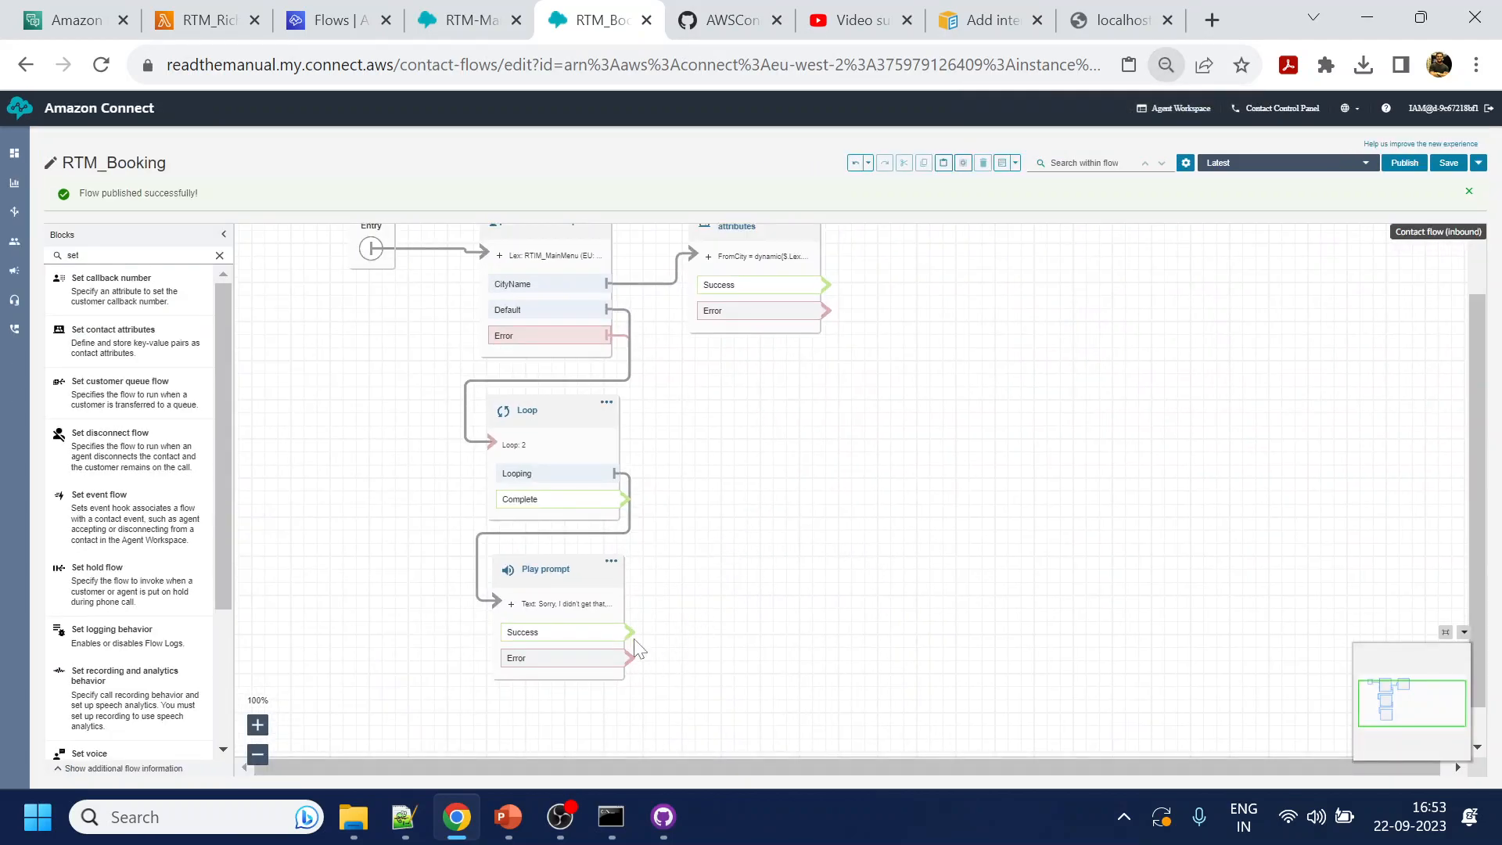
pyautogui.moveTo(634, 638); pyautogui.dragTo(499, 278)
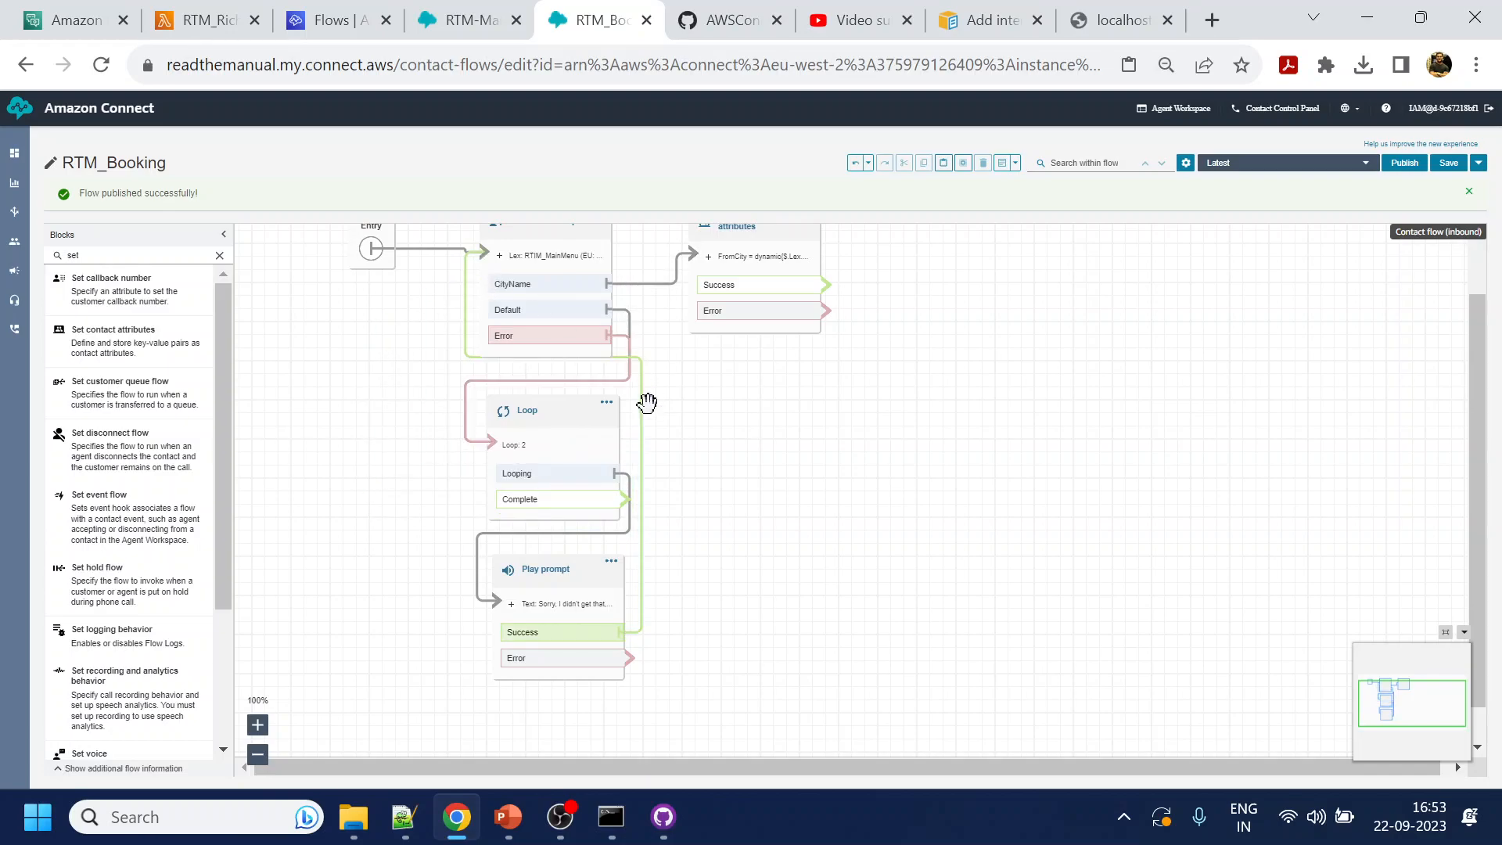
pyautogui.moveTo(631, 667); pyautogui.dragTo(494, 256)
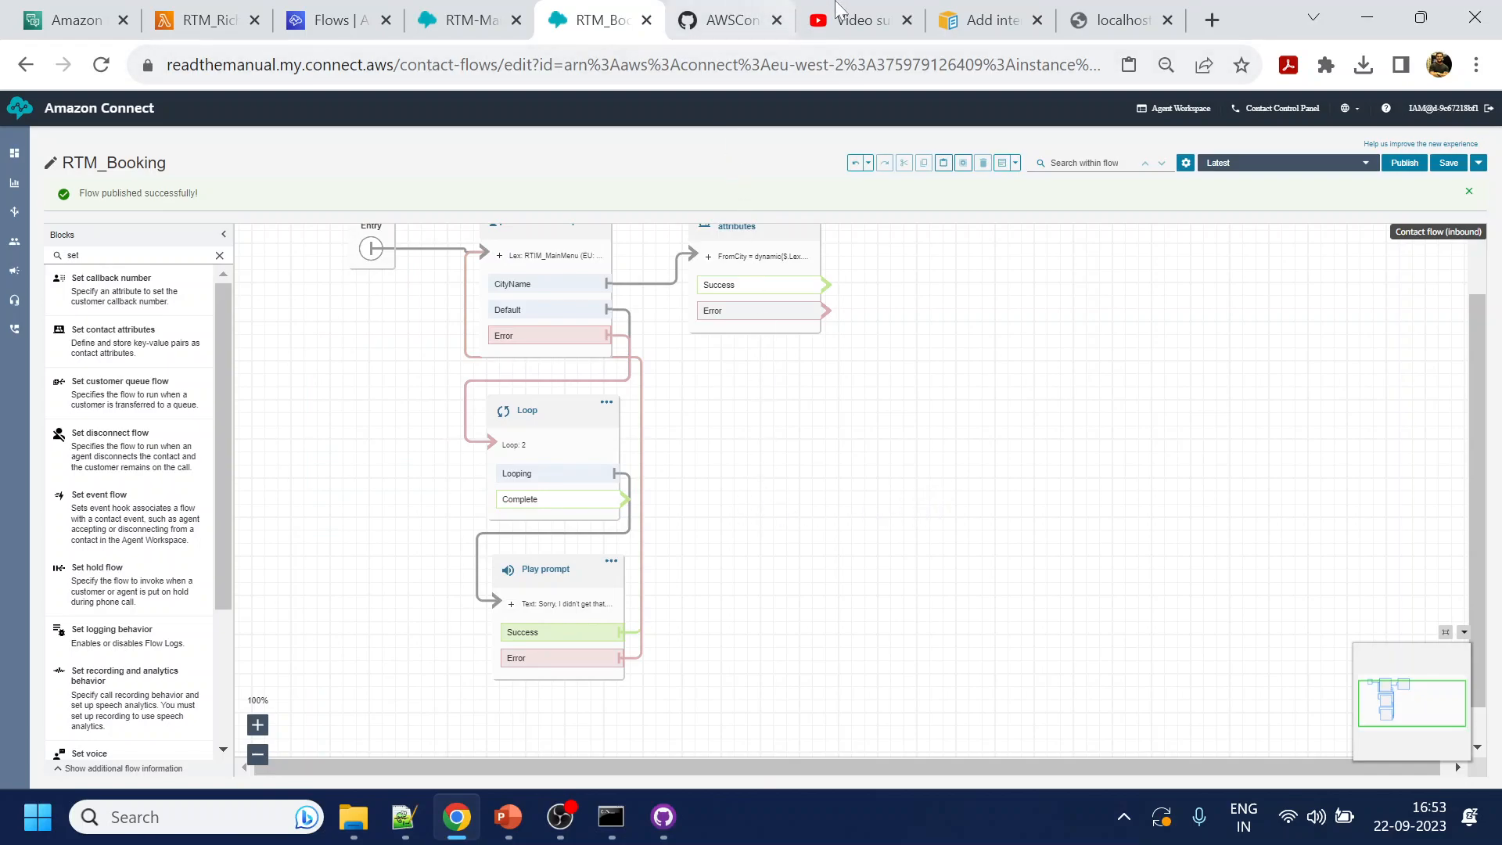
# Copy the Play prompt, Set working queue, Transfer to queue and Disconnect chain from RTM-MainMenu and return to the RTM_Booking flow
pyautogui.click(470, 9)
pyautogui.moveTo(1134, 603); pyautogui.dragTo(957, 524)
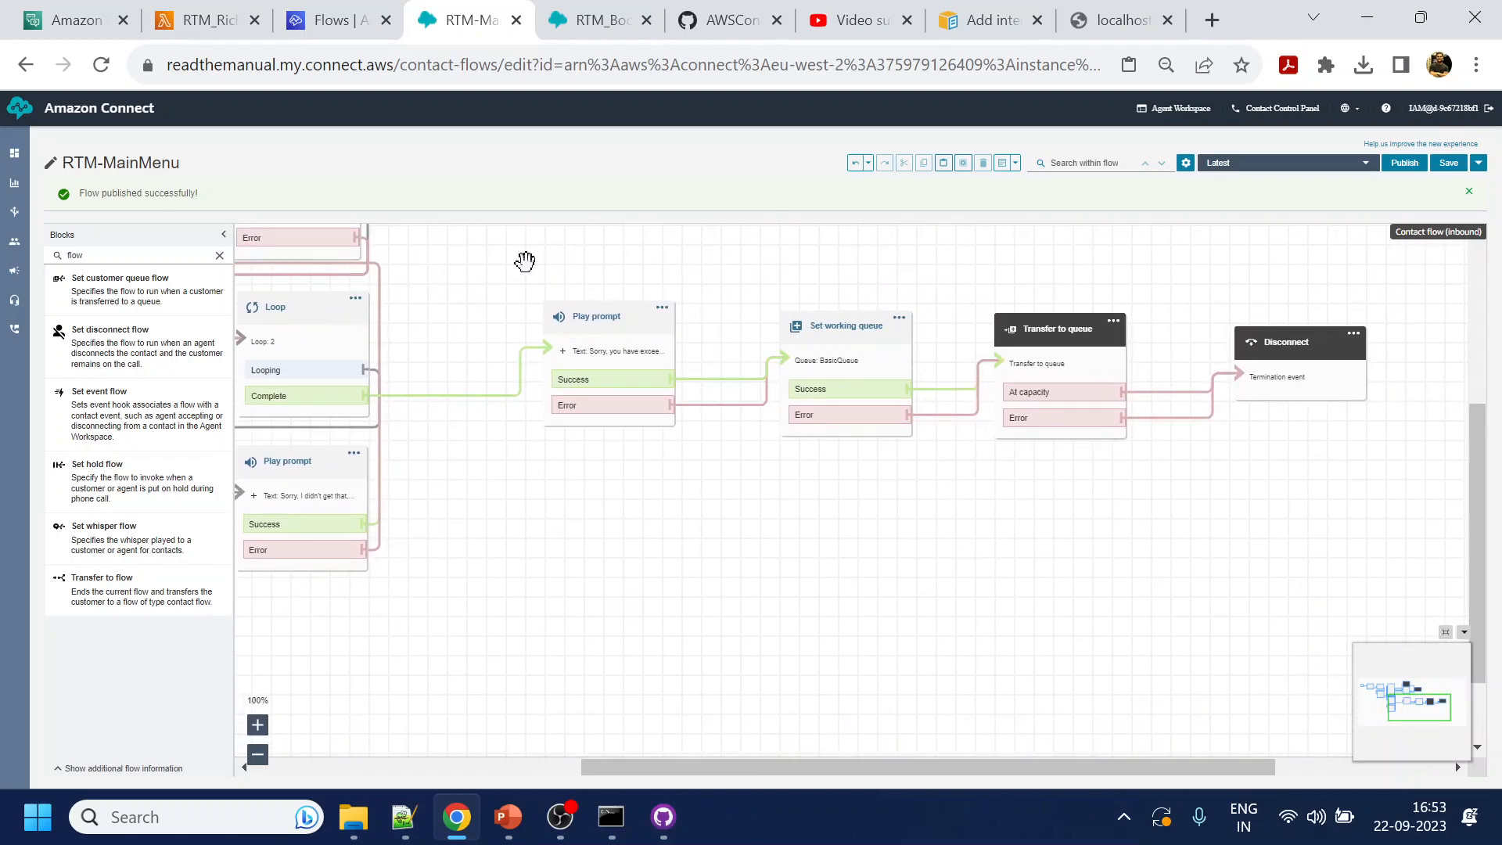
pyautogui.moveTo(532, 292); pyautogui.dragTo(1424, 477)
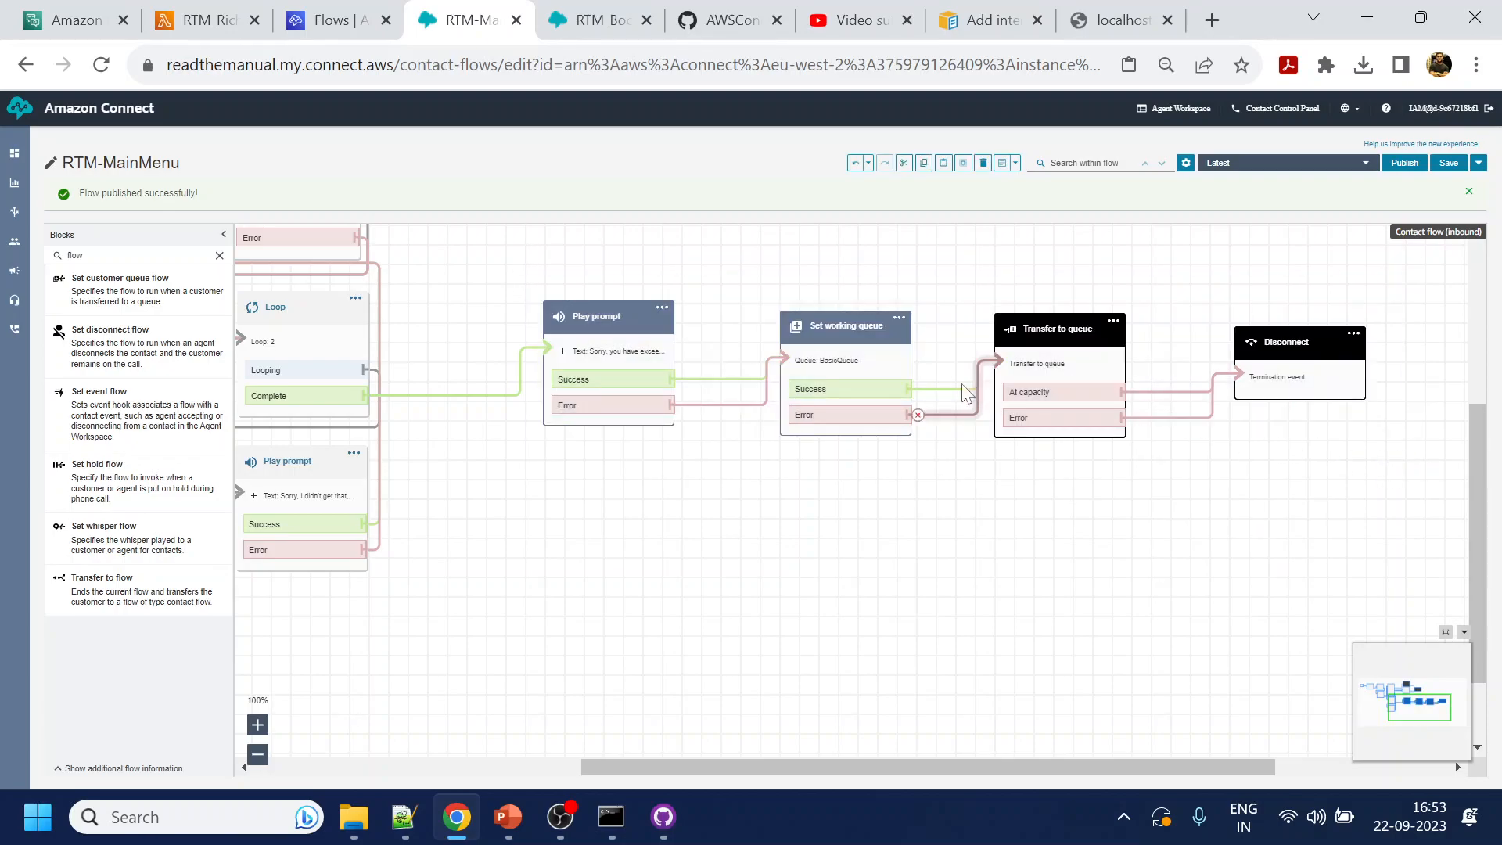
pyautogui.click(924, 165)
pyautogui.click(594, 19)
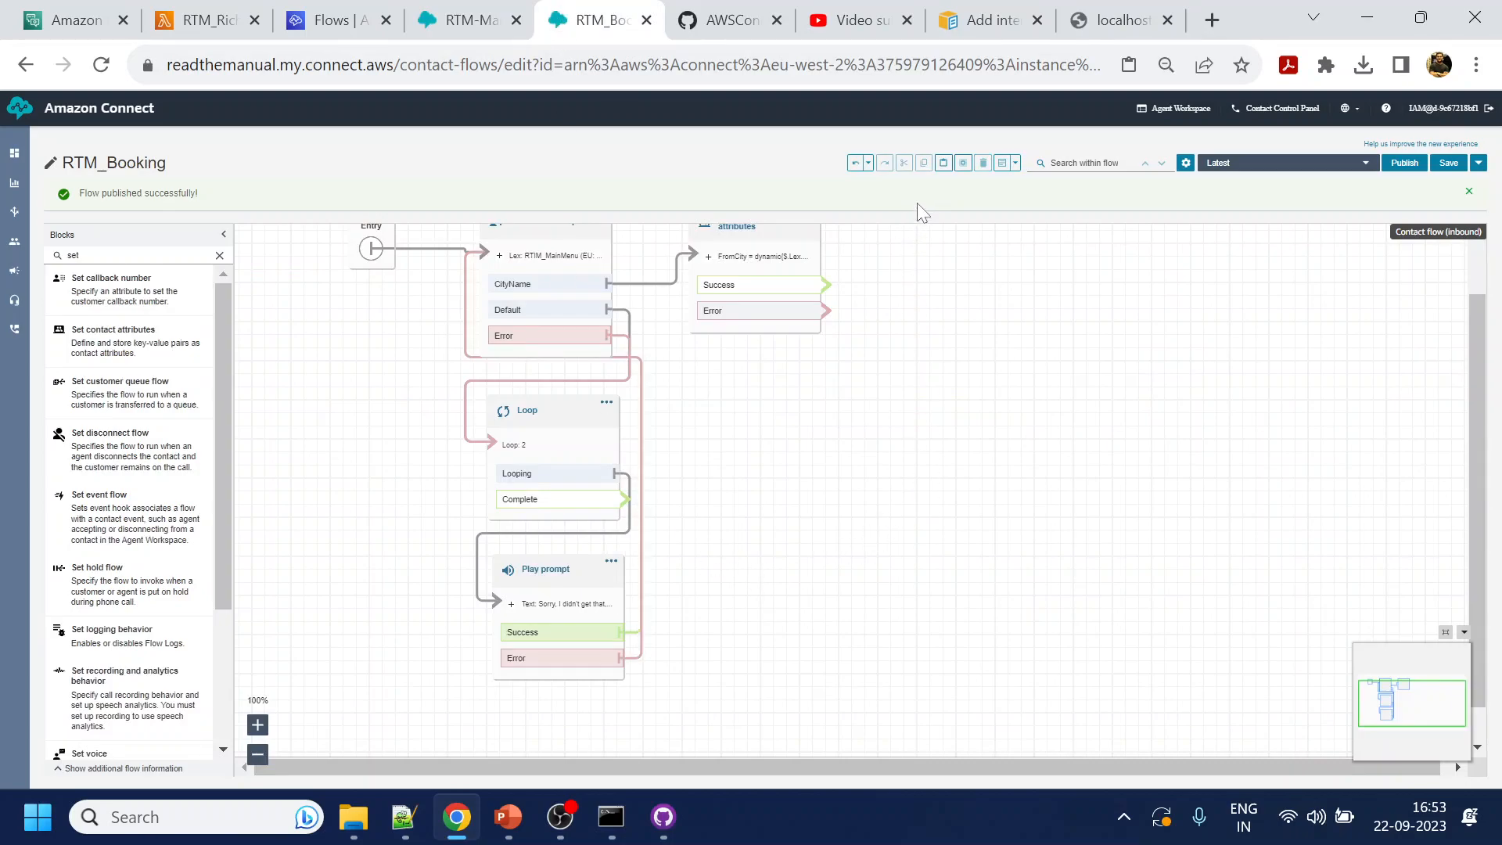
# Paste the copied queue transfer chain and arrange Play prompt, Set working queue, Transfer to queue and Disconnect compactly beside the retry blocks
pyautogui.click(945, 173)
pyautogui.moveTo(1231, 501); pyautogui.dragTo(805, 725)
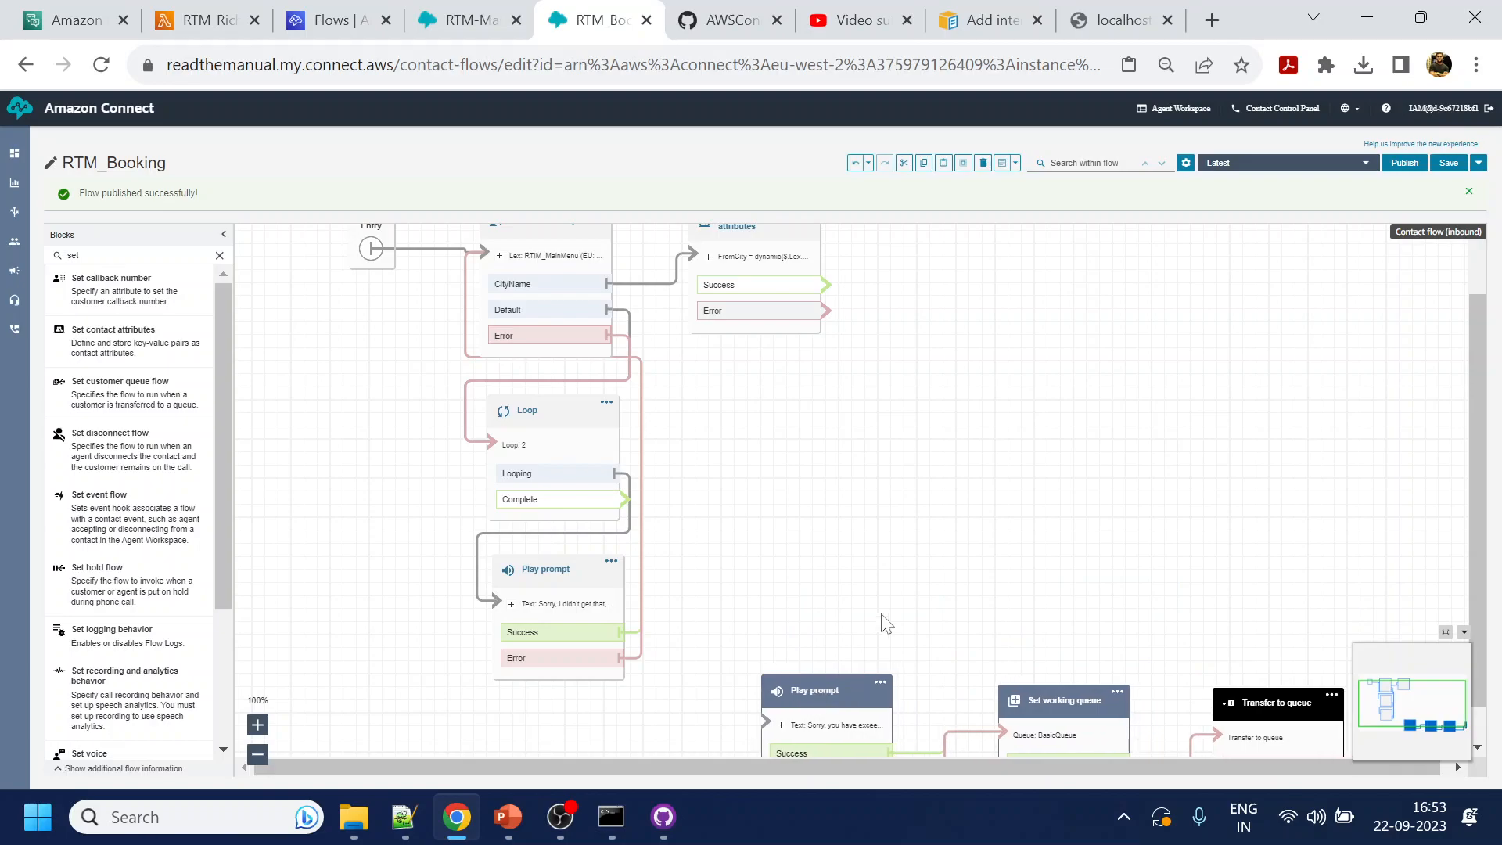
pyautogui.moveTo(1016, 480); pyautogui.dragTo(960, 273)
pyautogui.moveTo(820, 519); pyautogui.dragTo(954, 481)
pyautogui.moveTo(1032, 587); pyautogui.dragTo(947, 697)
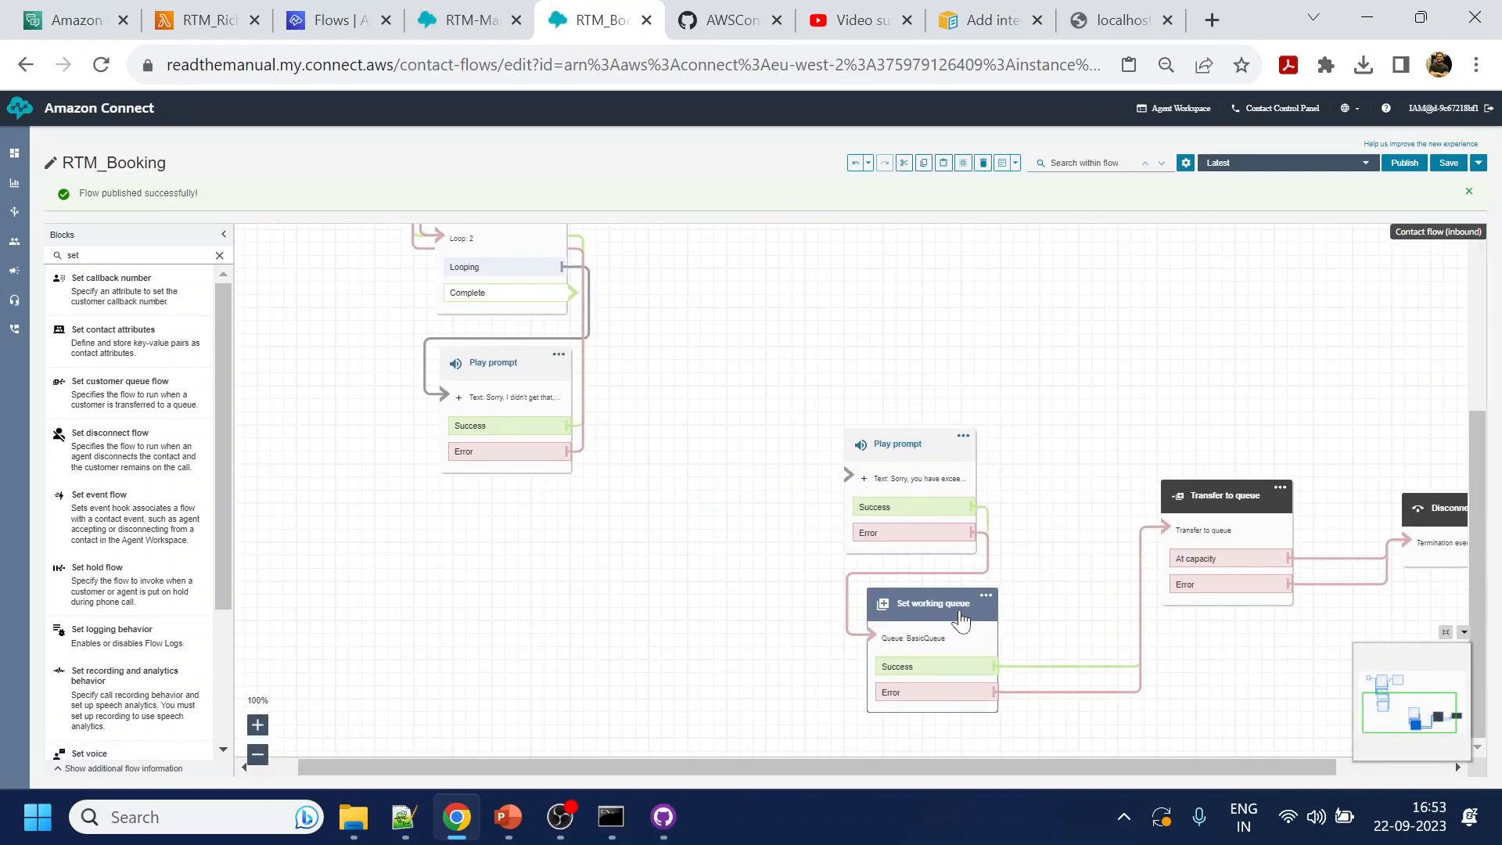
pyautogui.moveTo(1211, 493); pyautogui.dragTo(1114, 457)
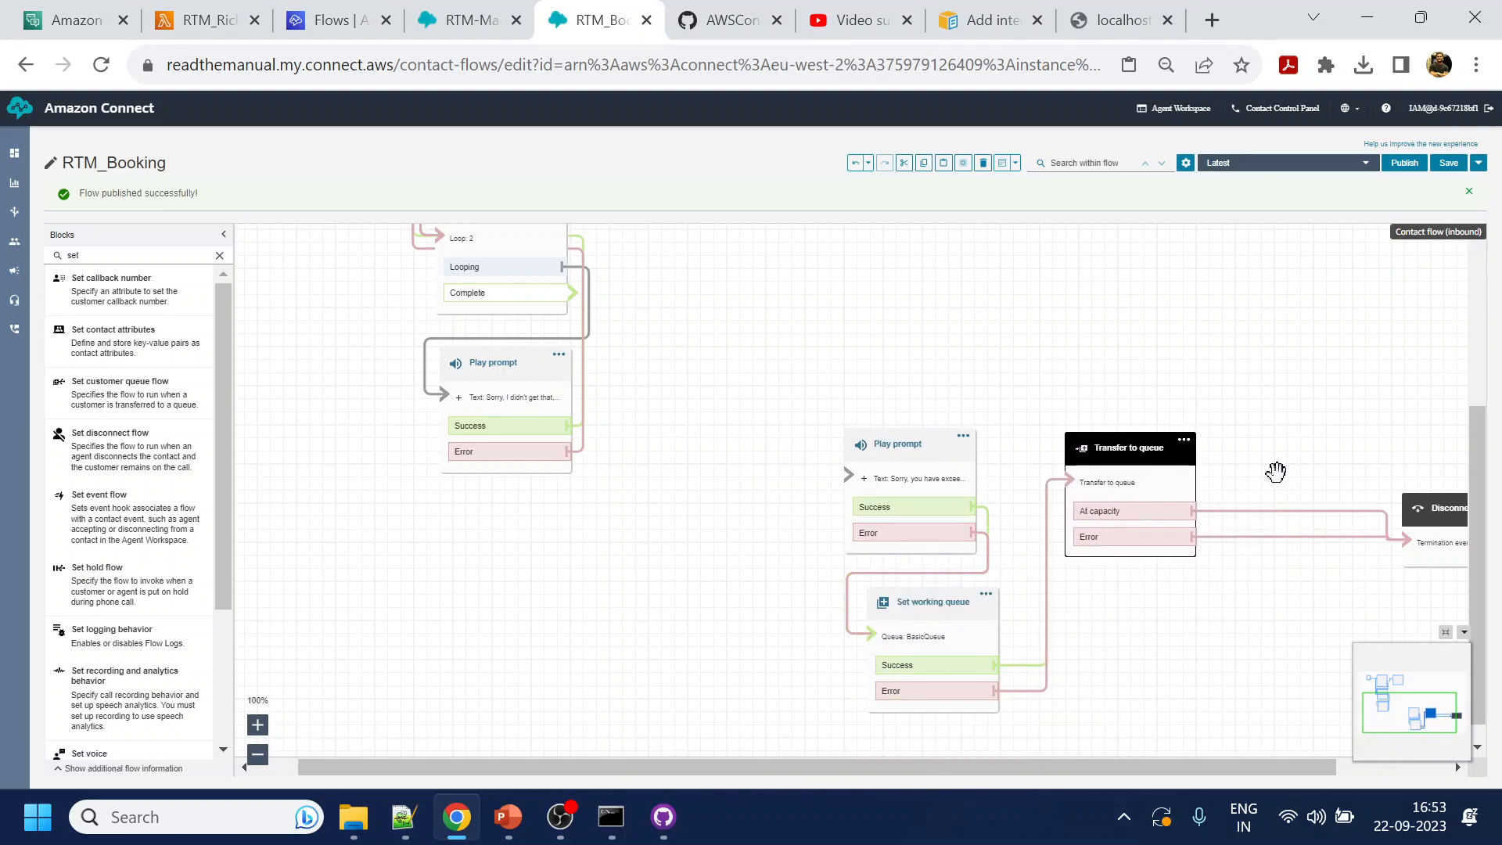
pyautogui.moveTo(1424, 518); pyautogui.dragTo(1099, 631)
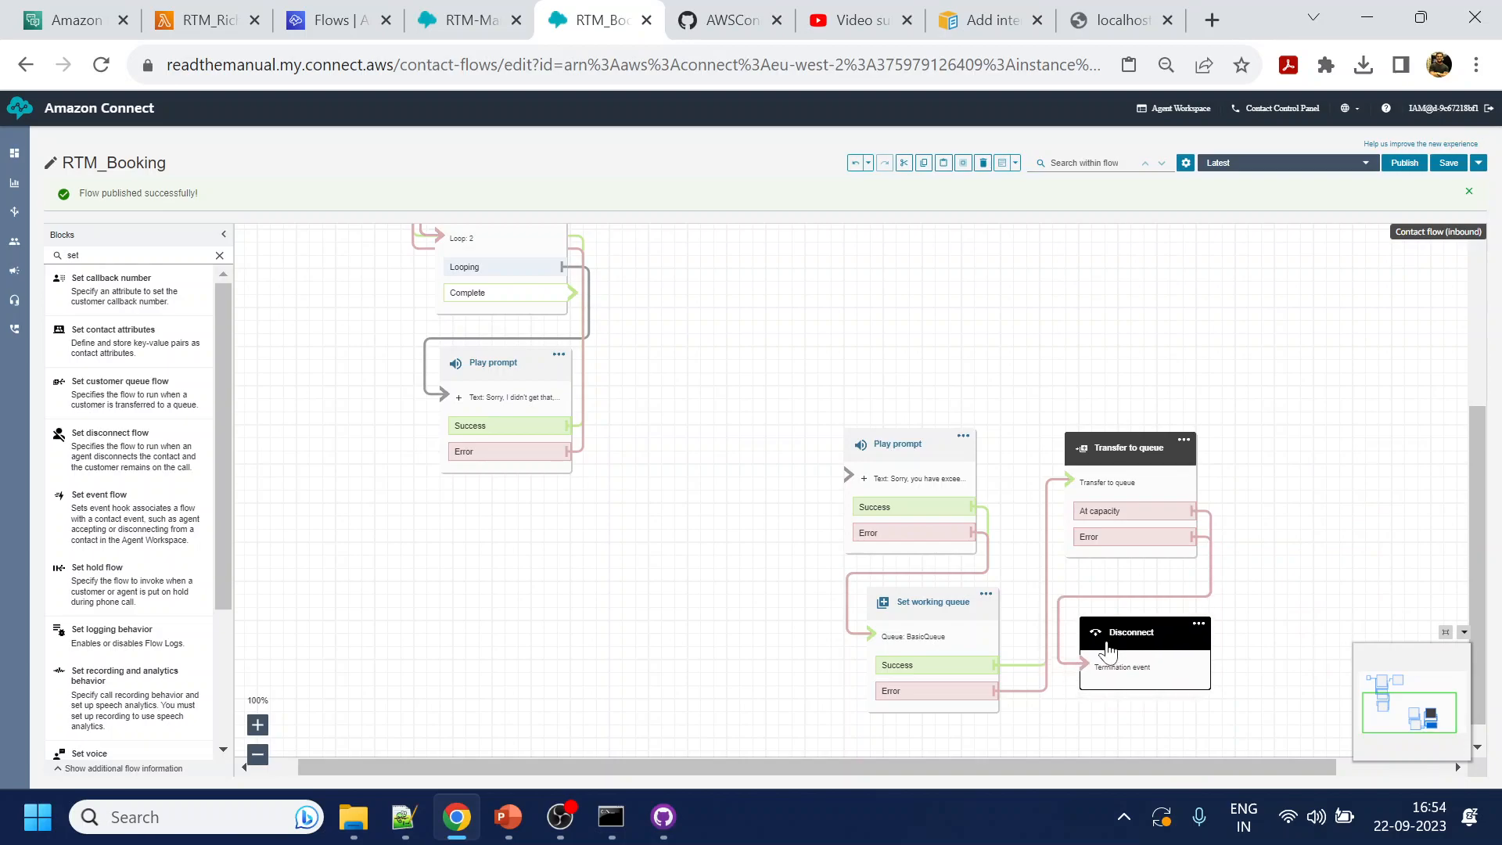
# Connect the Loop block's Complete branch to the pasted Play prompt that precedes Set working queue
pyautogui.moveTo(844, 353); pyautogui.dragTo(858, 472)
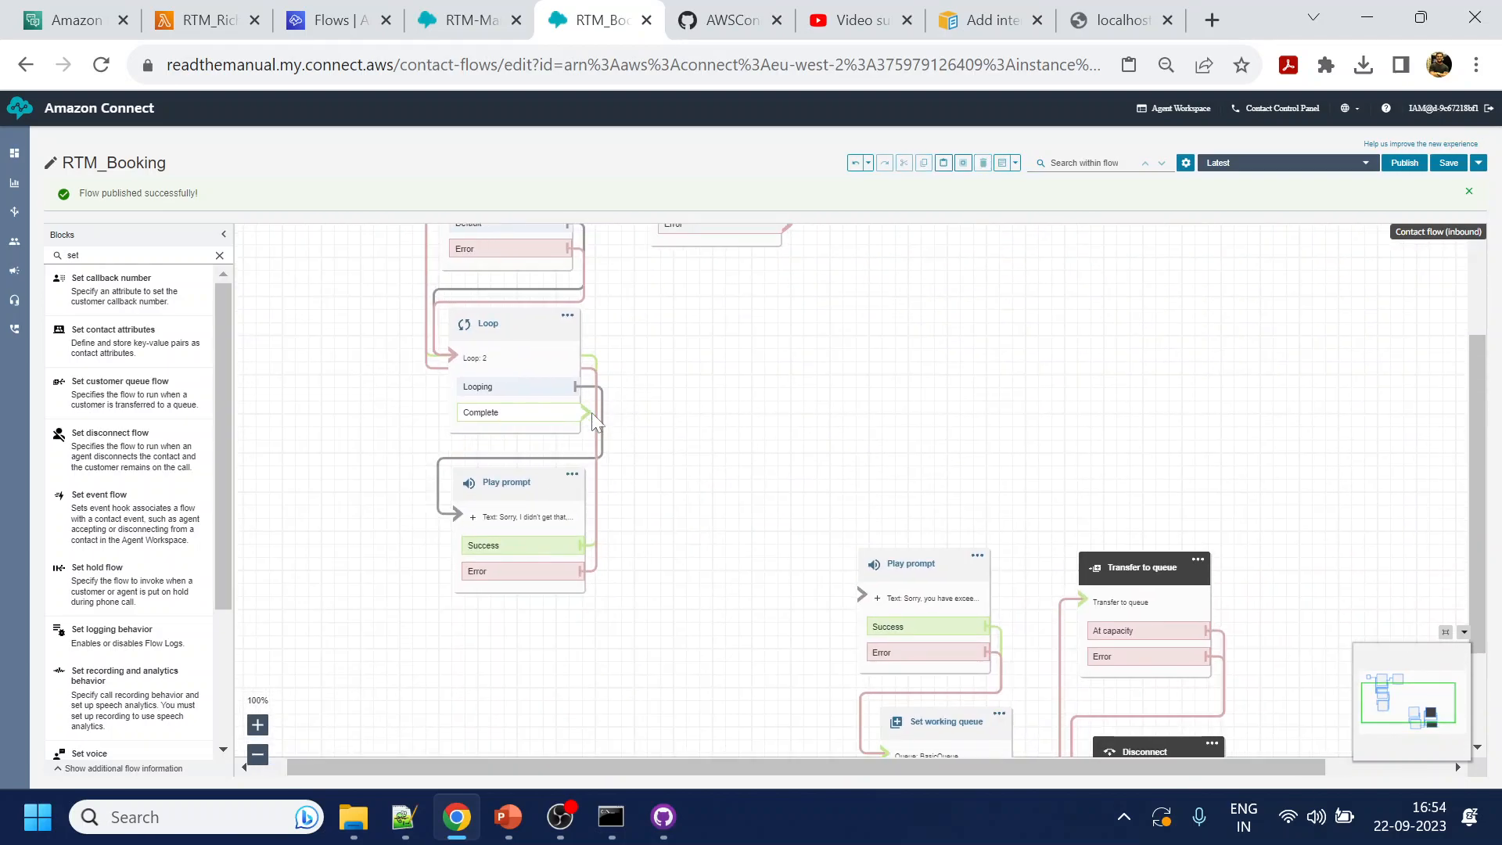
pyautogui.moveTo(585, 410); pyautogui.dragTo(863, 597)
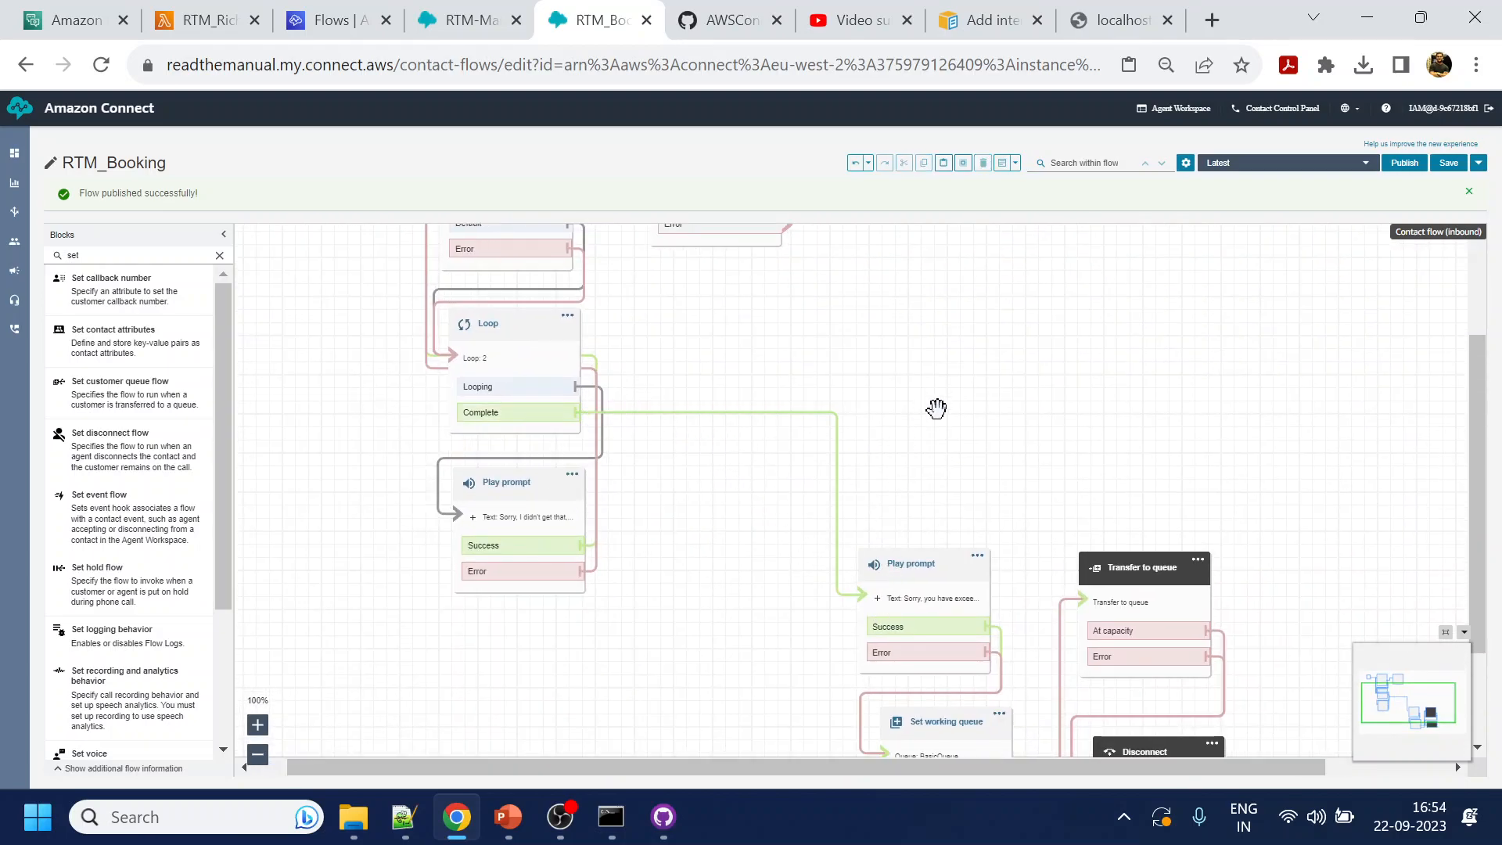
pyautogui.scroll(2, 935, 407)
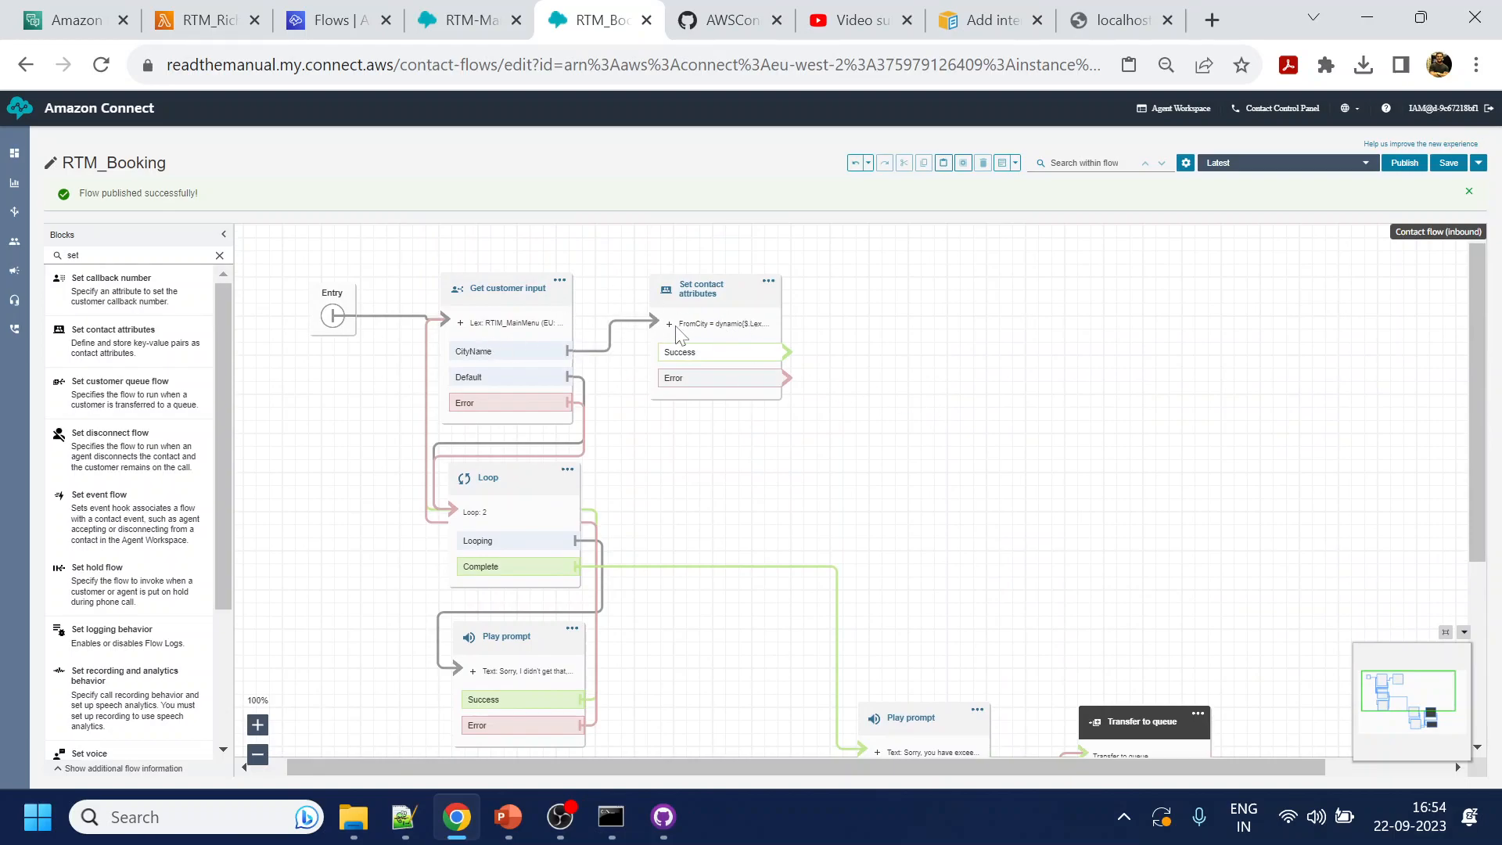
pyautogui.click(94, 19)
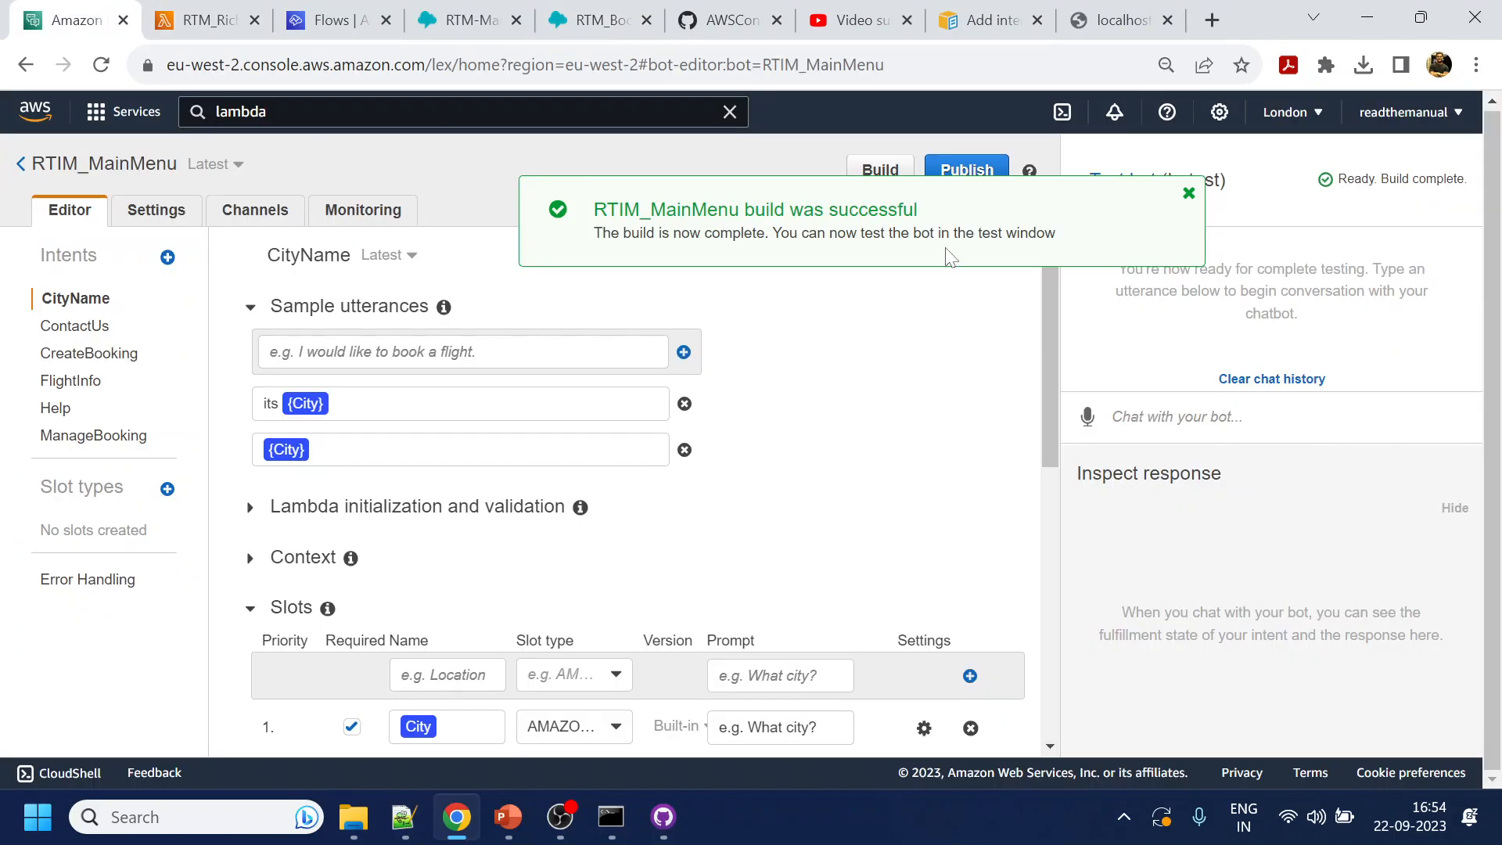
pyautogui.click(1190, 194)
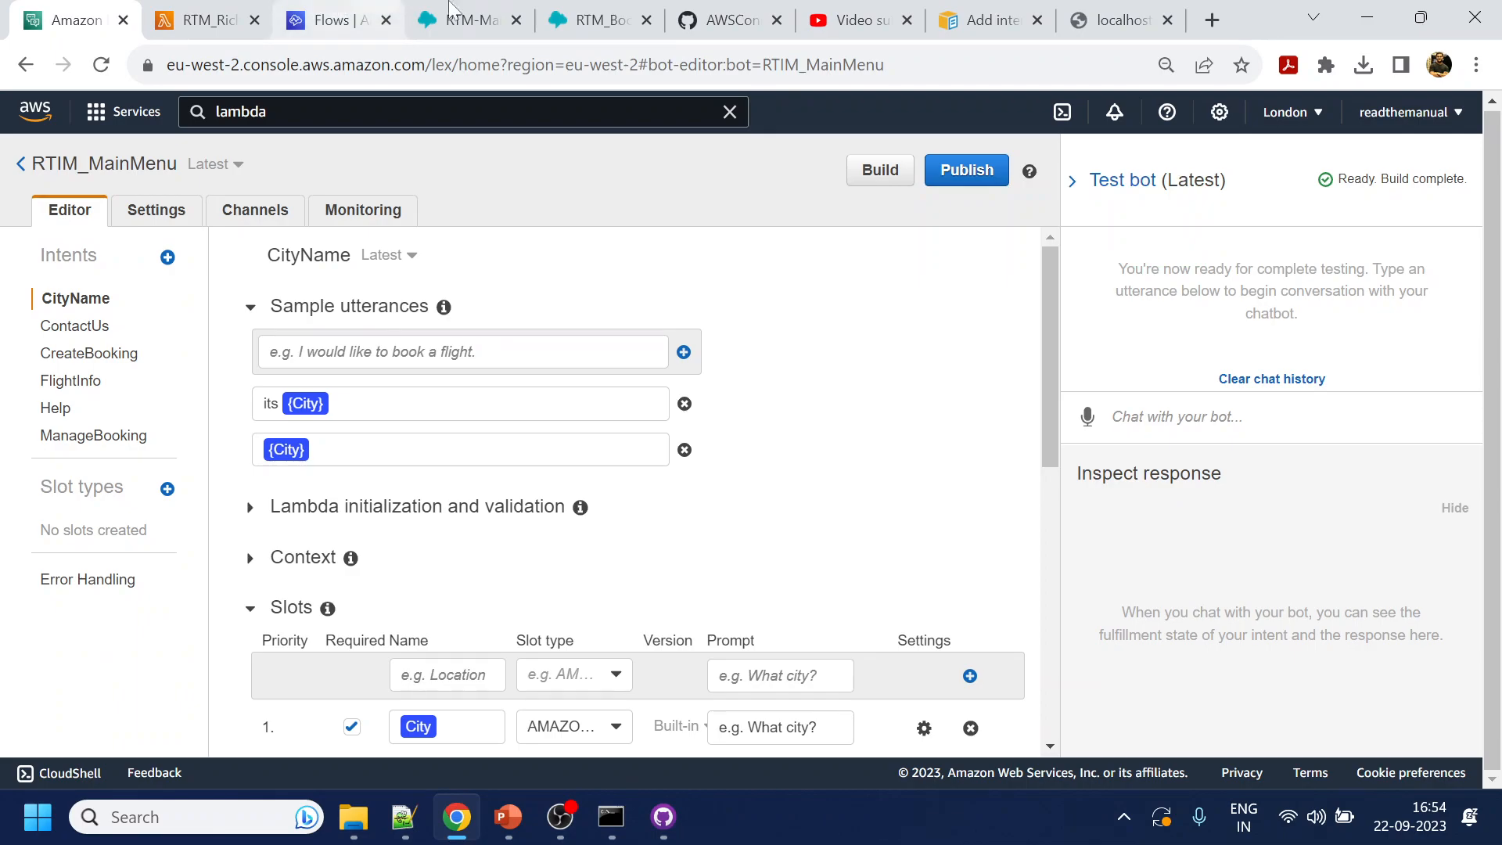
pyautogui.click(468, 20)
pyautogui.moveTo(666, 569); pyautogui.dragTo(794, 597)
pyautogui.click(605, 18)
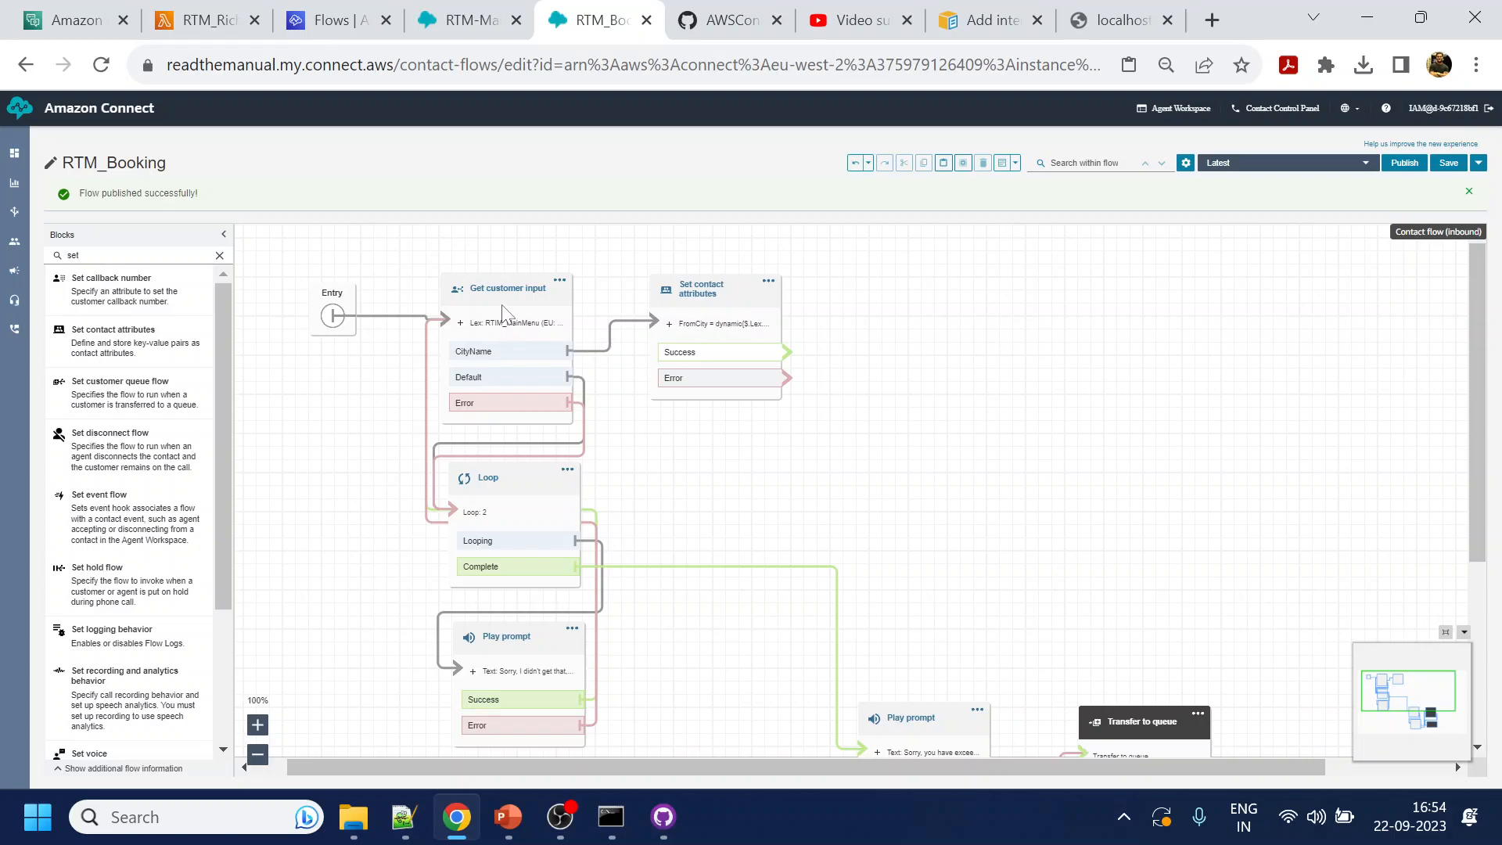
# Duplicate the Get customer input, Loop and Play prompt blocks and place the copies beyond Set contact attributes
pyautogui.click(496, 285)
pyautogui.keyDown('ctrl'); pyautogui.click(502, 582); pyautogui.keyUp('ctrl')
pyautogui.keyDown('ctrl'); pyautogui.click(507, 636); pyautogui.keyUp('ctrl')
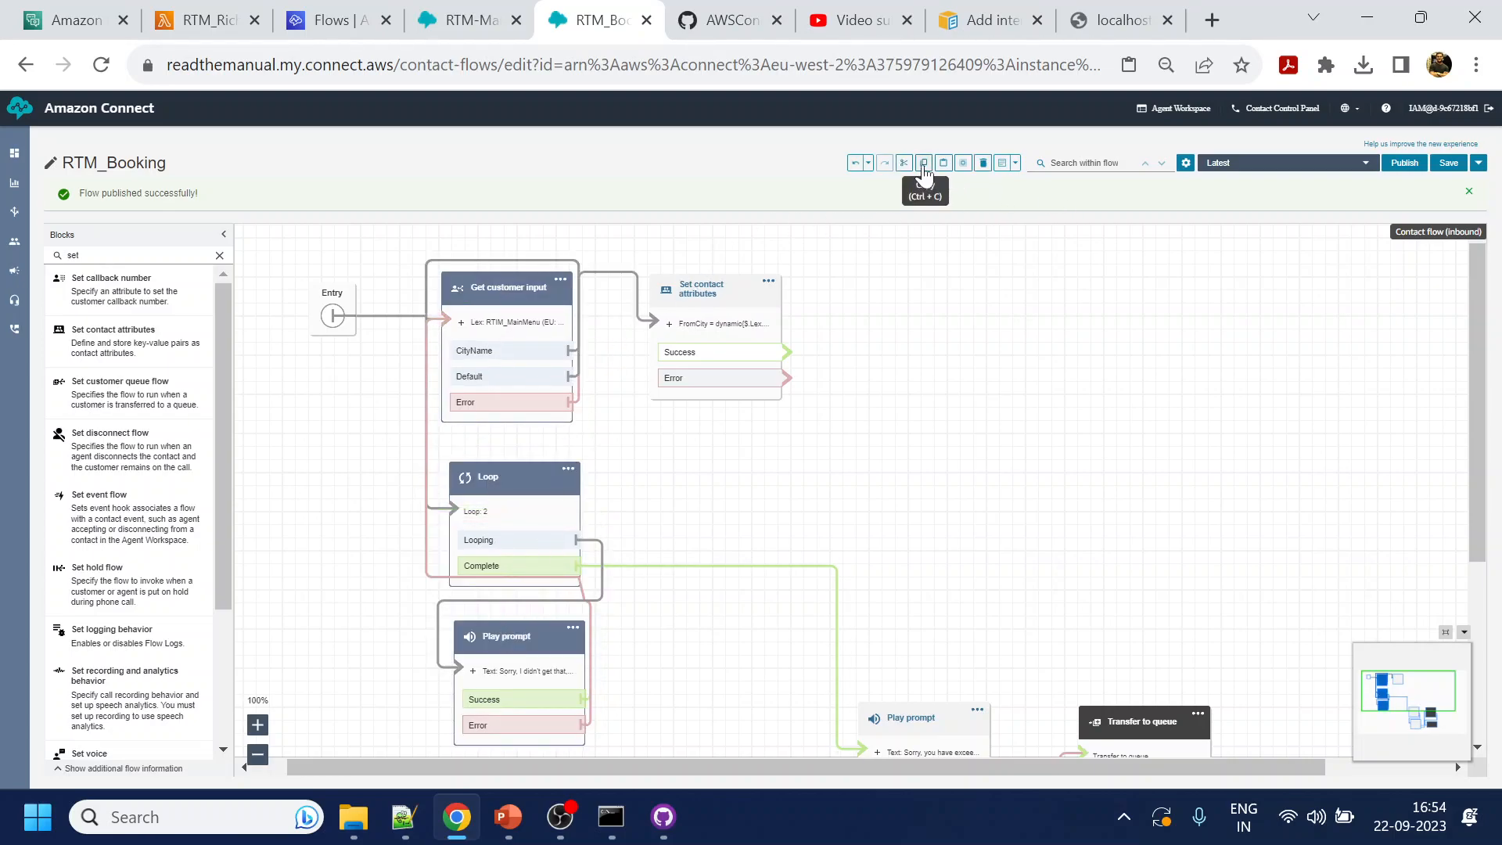
pyautogui.click(931, 325)
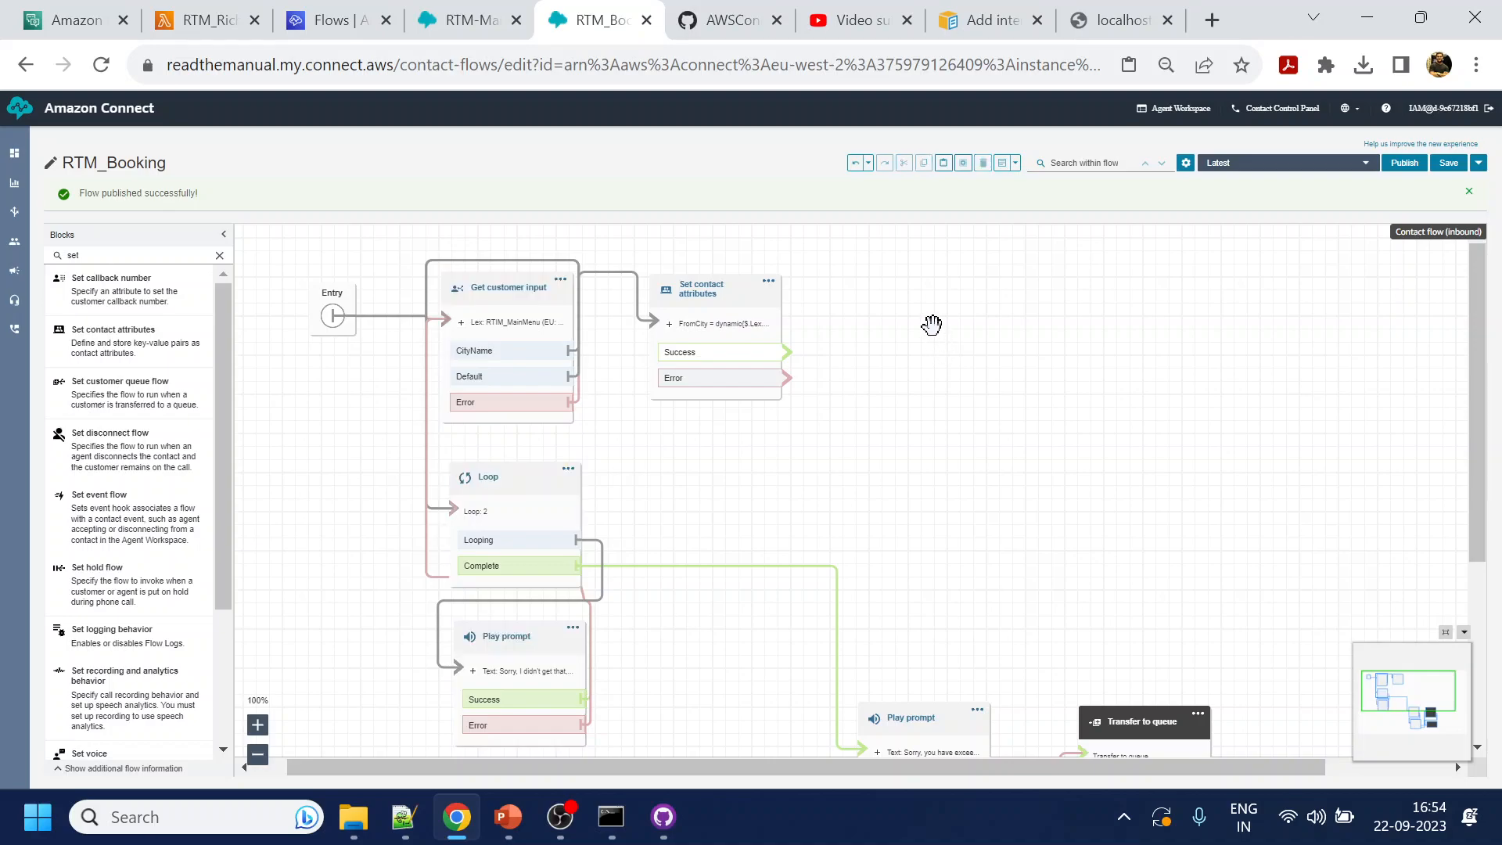
pyautogui.click(943, 162)
pyautogui.moveTo(532, 294); pyautogui.dragTo(938, 303)
# Shift the four queue transfer blocks lower and connect the duplicated Loop's Complete branch to their Play prompt
pyautogui.scroll(-3, 1106, 436)
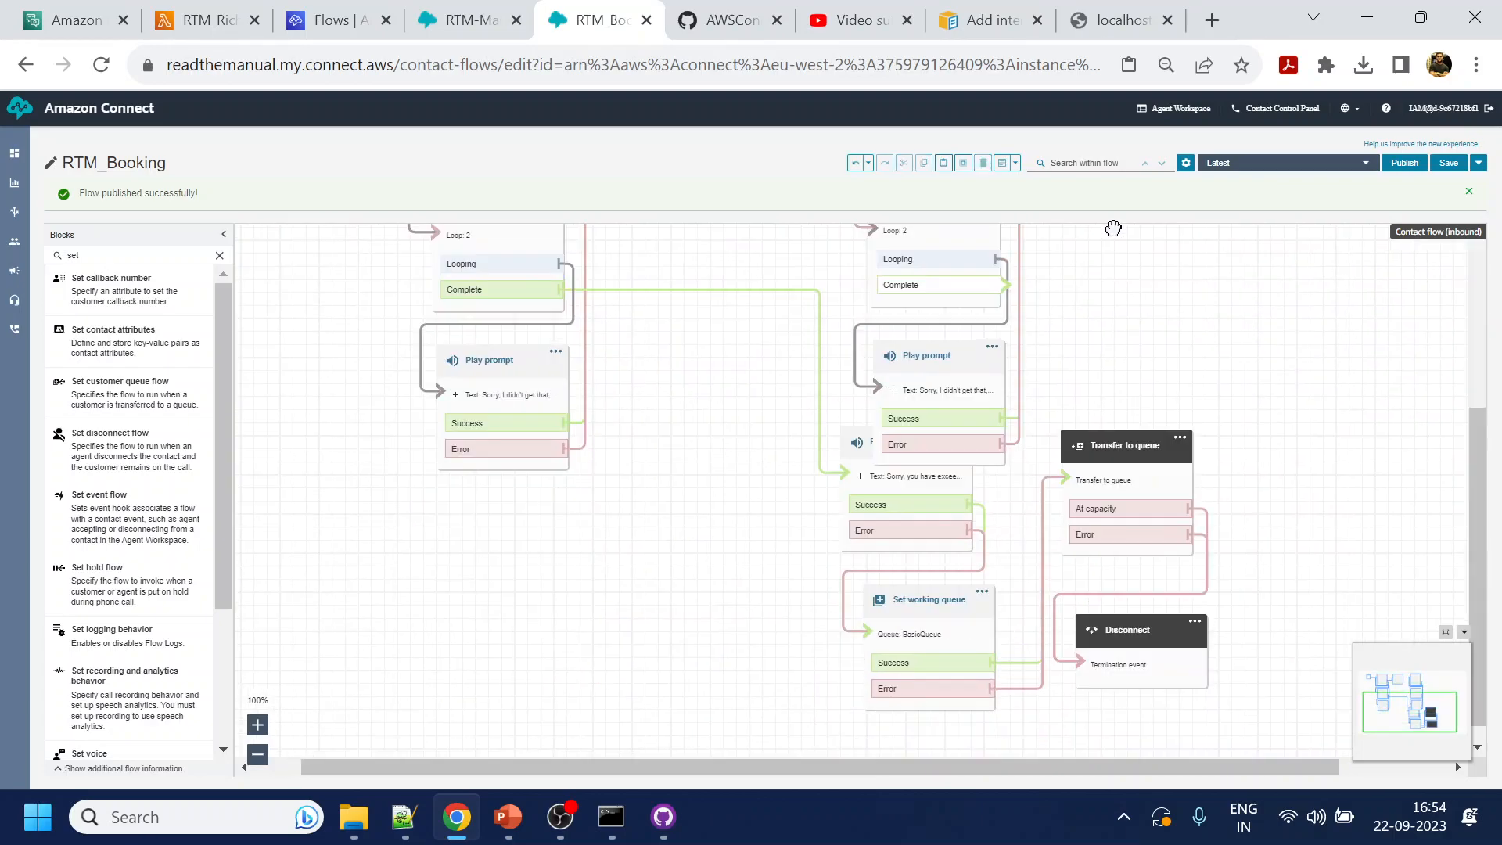
pyautogui.click(865, 457)
pyautogui.moveTo(896, 603); pyautogui.dragTo(881, 705)
pyautogui.moveTo(880, 445); pyautogui.dragTo(888, 583)
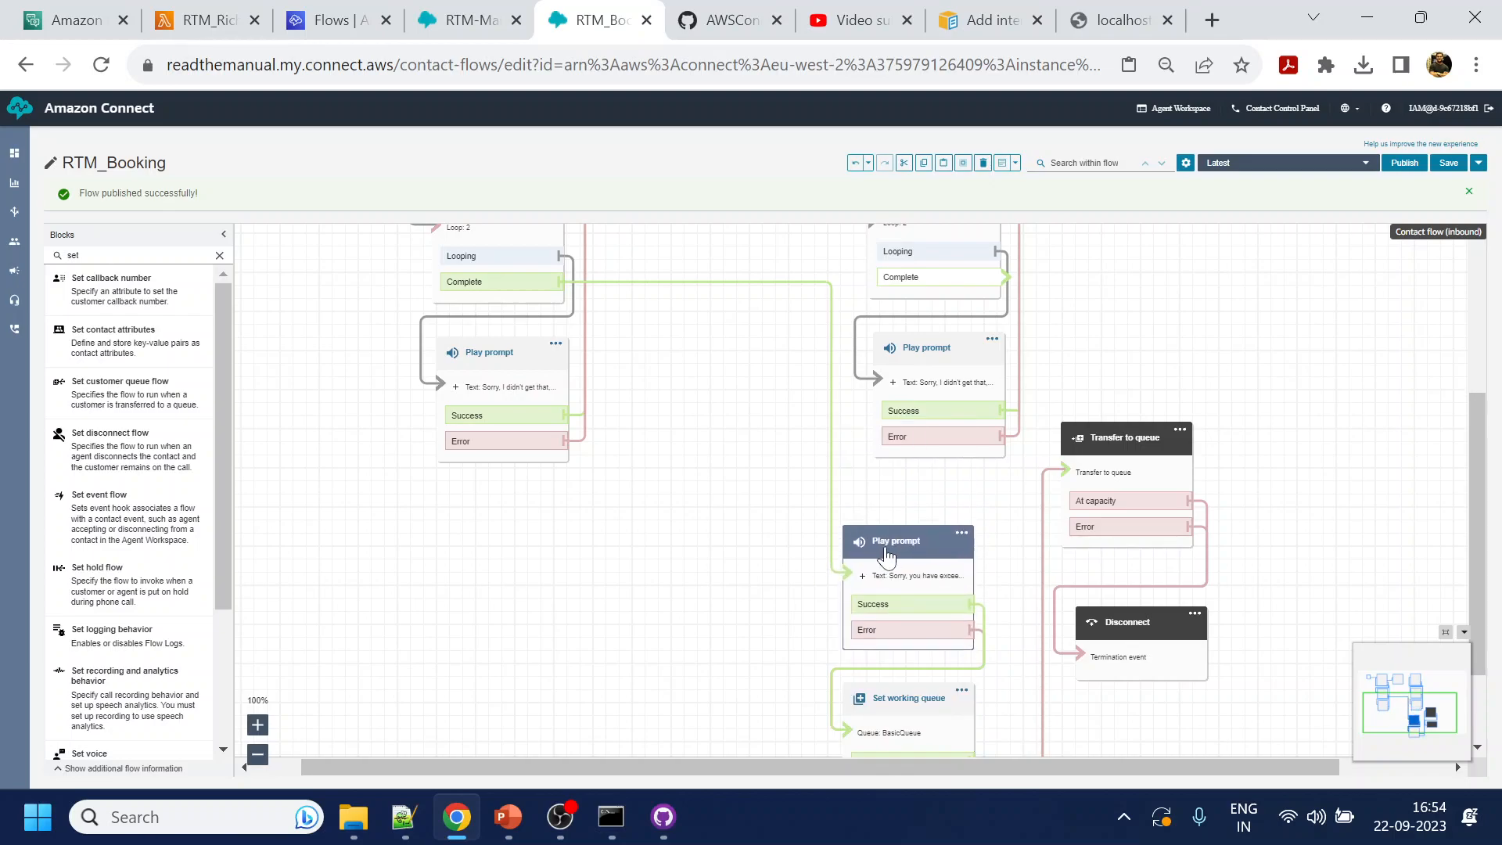
pyautogui.moveTo(1096, 647); pyautogui.dragTo(1088, 730)
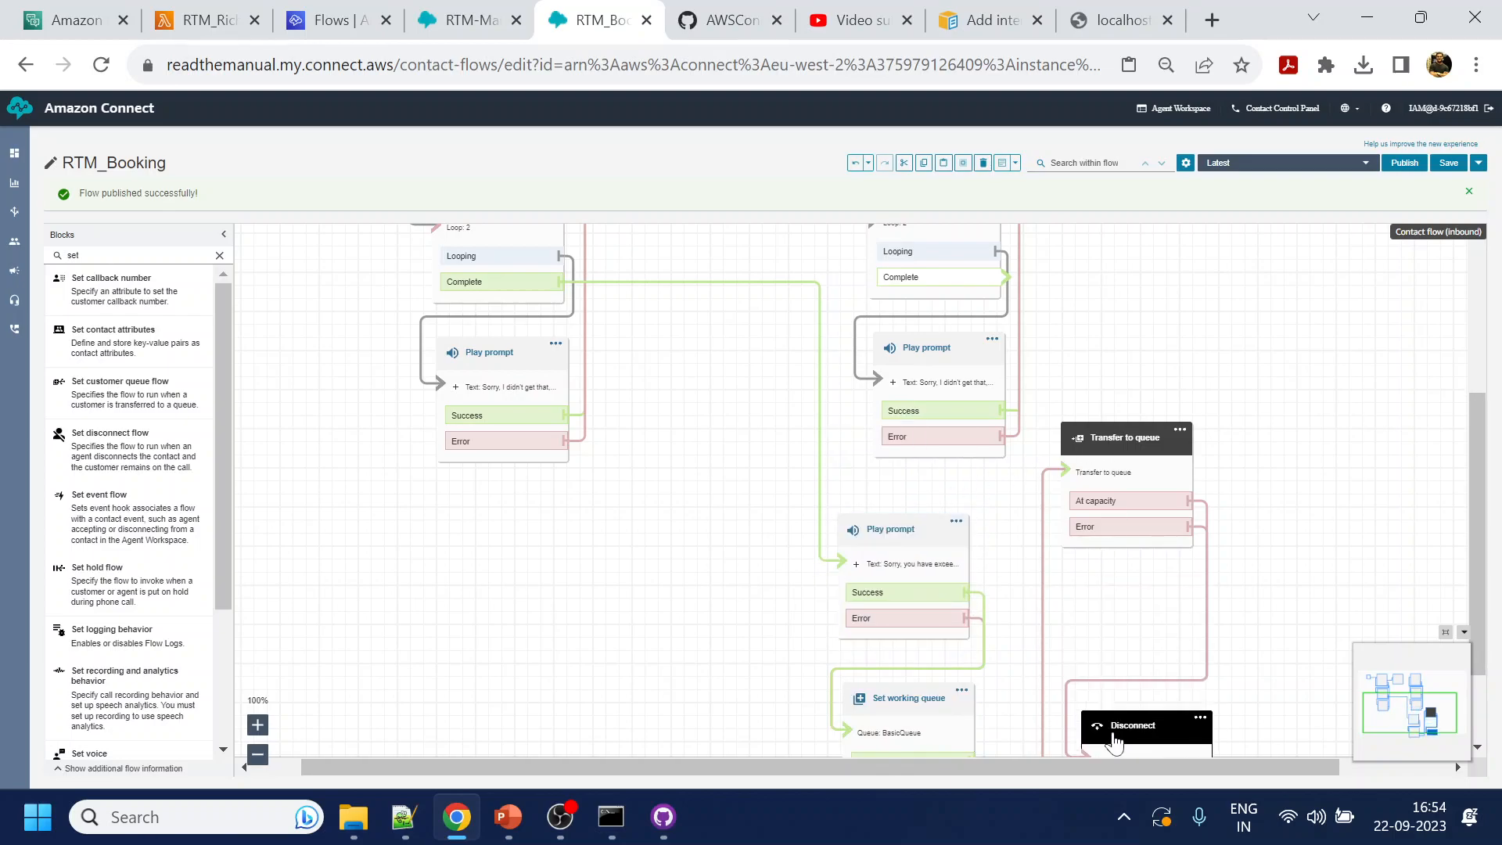
pyautogui.moveTo(1129, 450); pyautogui.dragTo(1129, 549)
pyautogui.moveTo(1184, 299); pyautogui.dragTo(1049, 396)
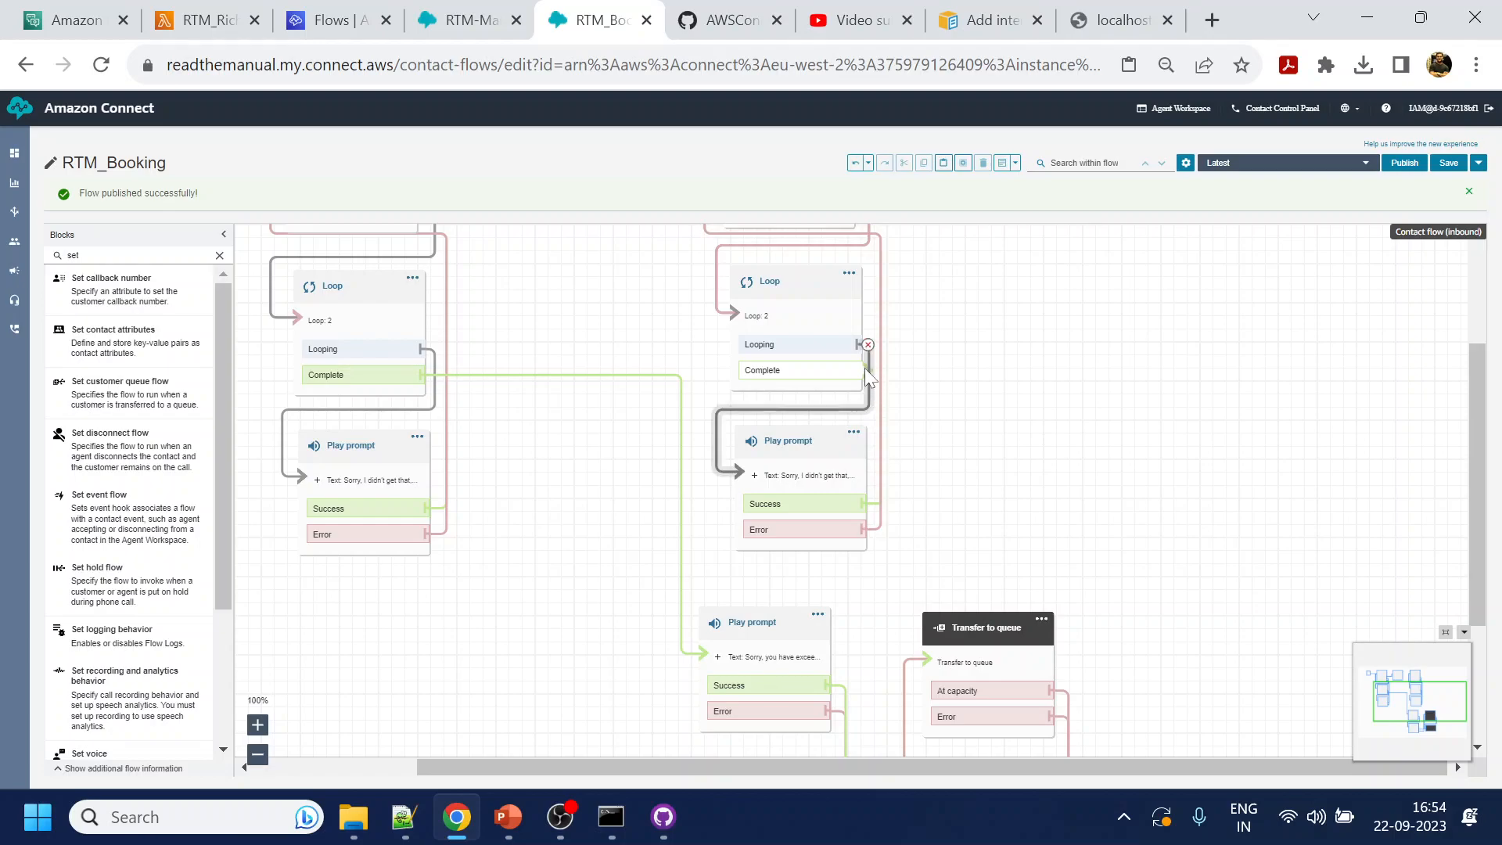
pyautogui.moveTo(870, 372); pyautogui.dragTo(703, 662)
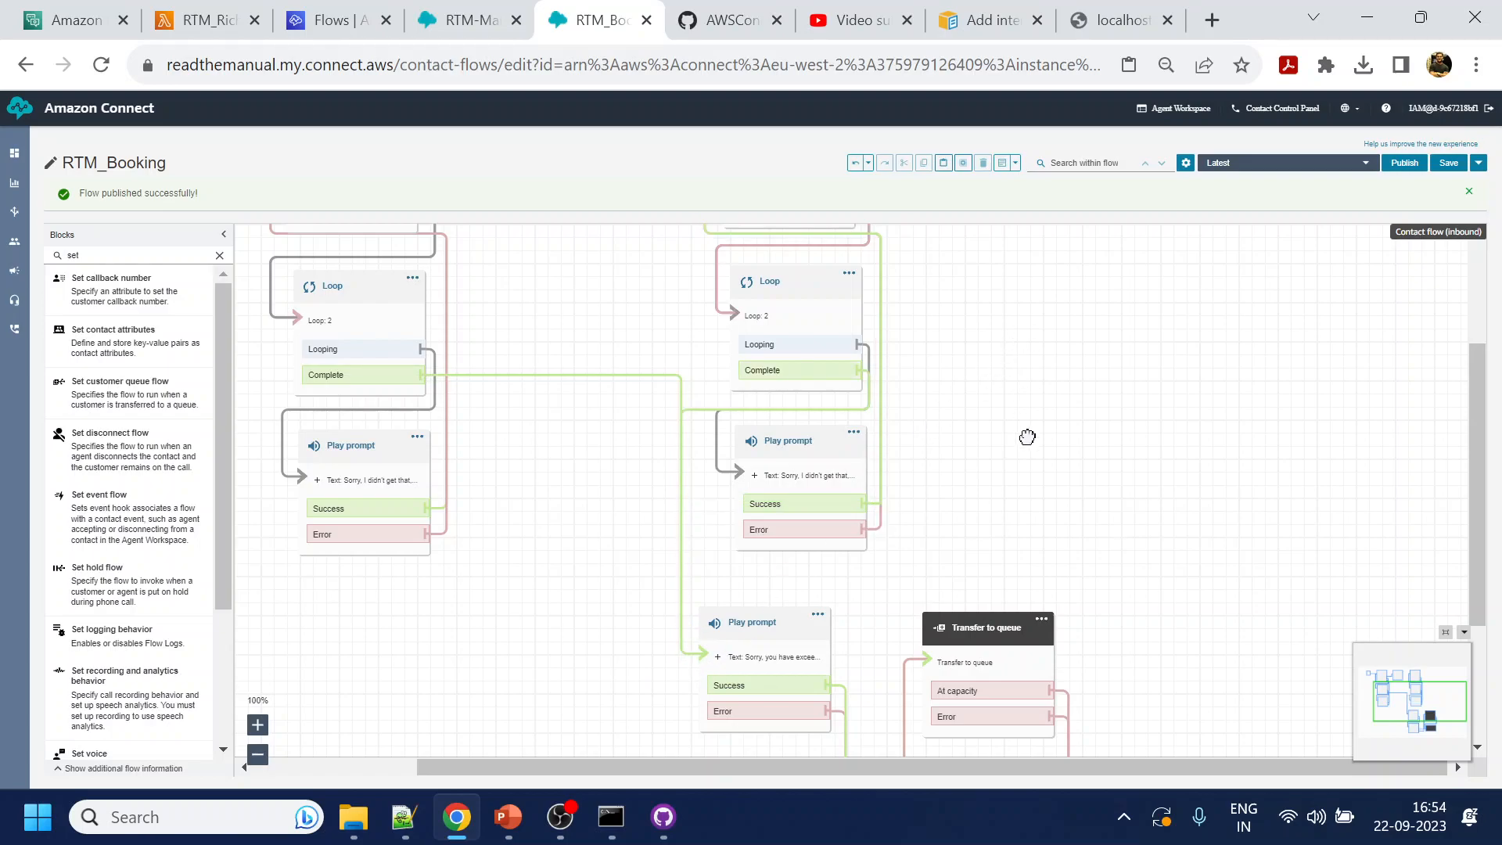
# Set the duplicated Get customer input's prompt to "Please enter the To city name." and connect Set contact attributes' Success and Error branches to it
pyautogui.moveTo(1029, 341); pyautogui.dragTo(983, 520)
pyautogui.click(739, 277)
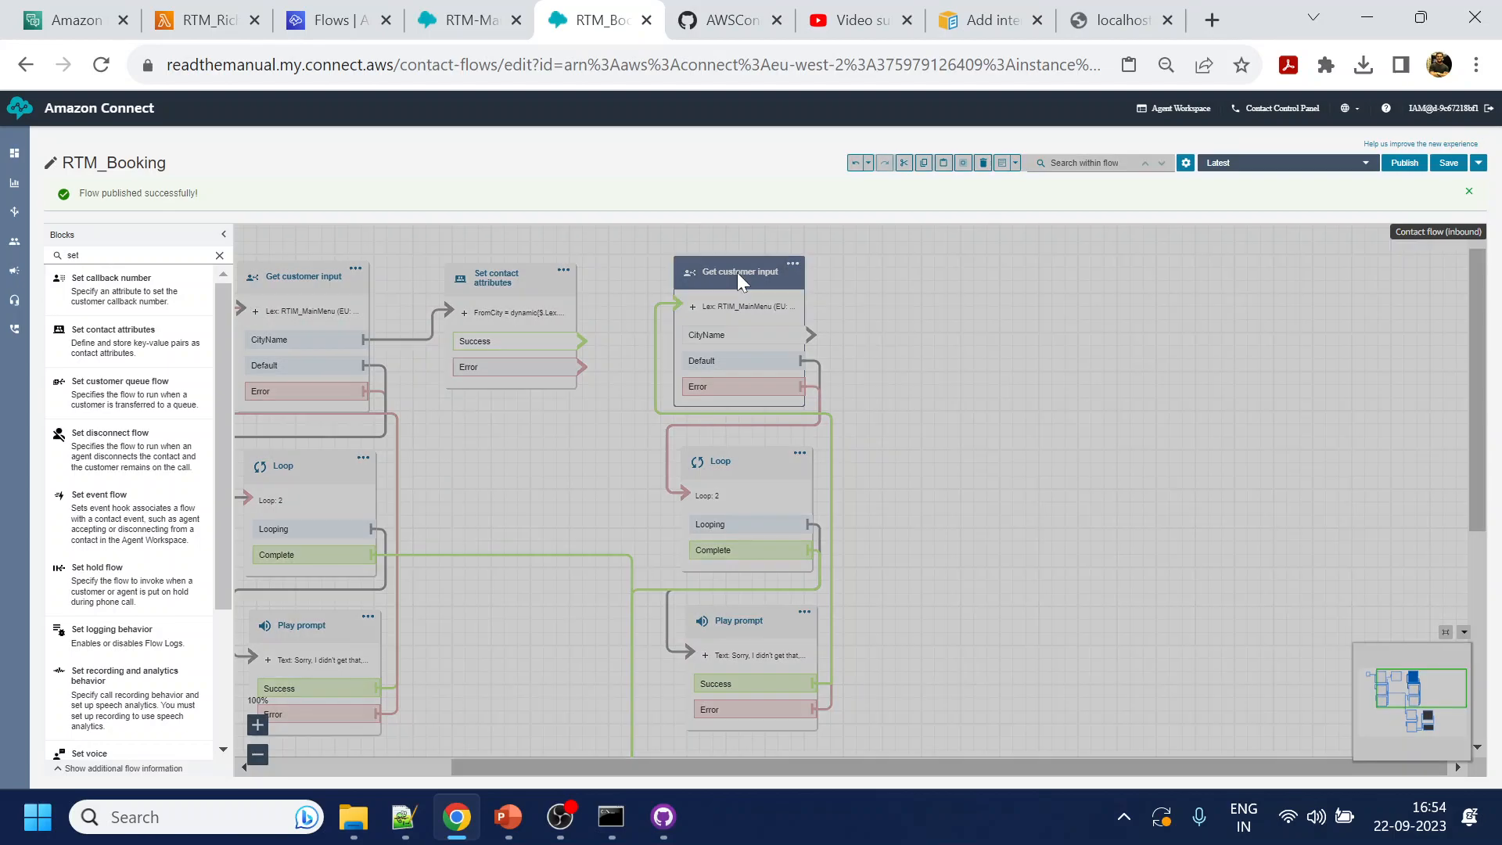
pyautogui.click(737, 274)
pyautogui.click(1349, 475)
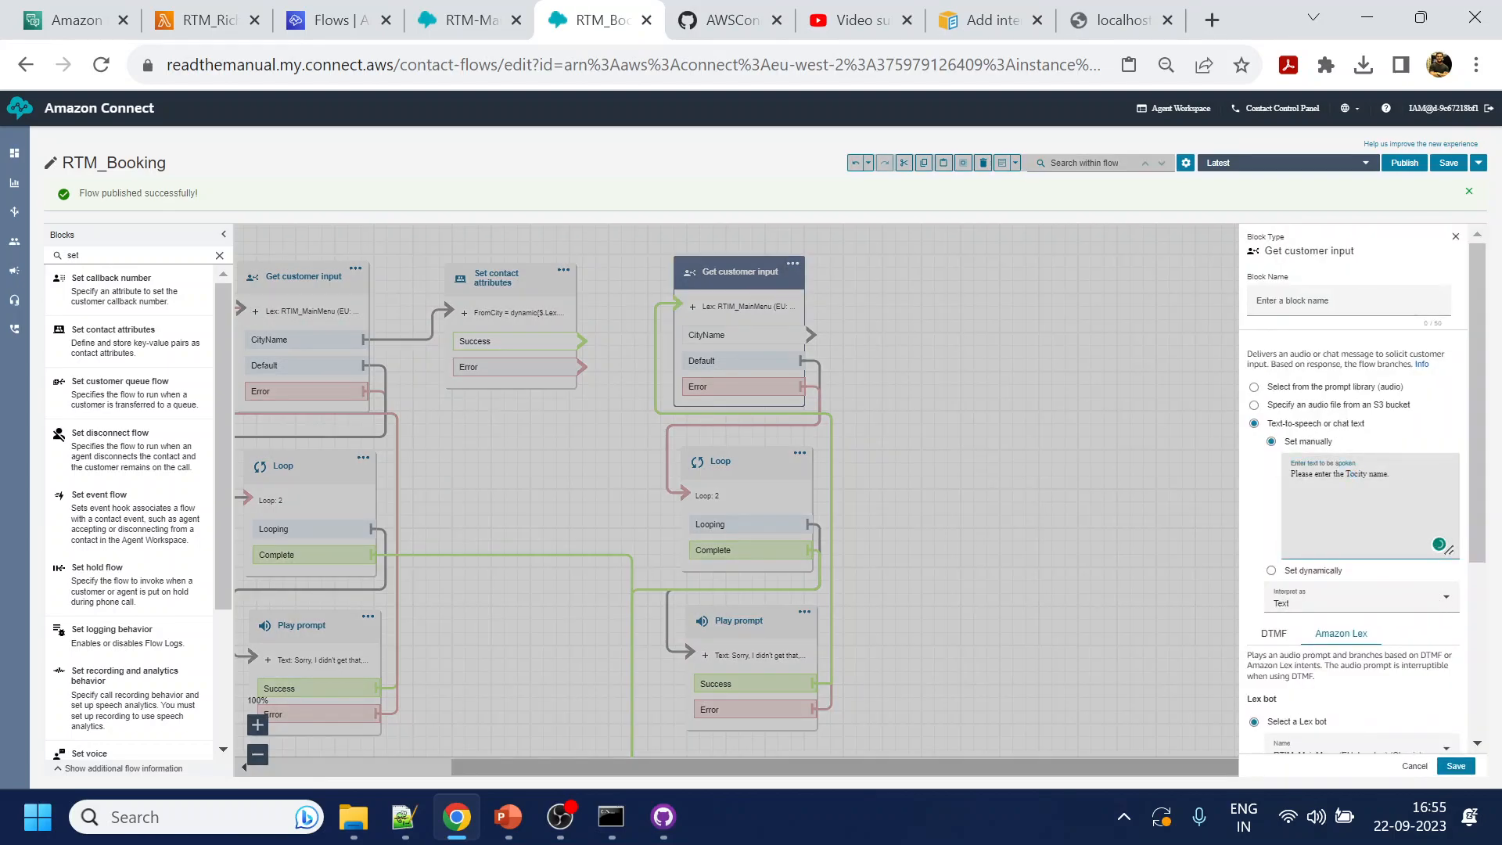
pyautogui.click(1456, 766)
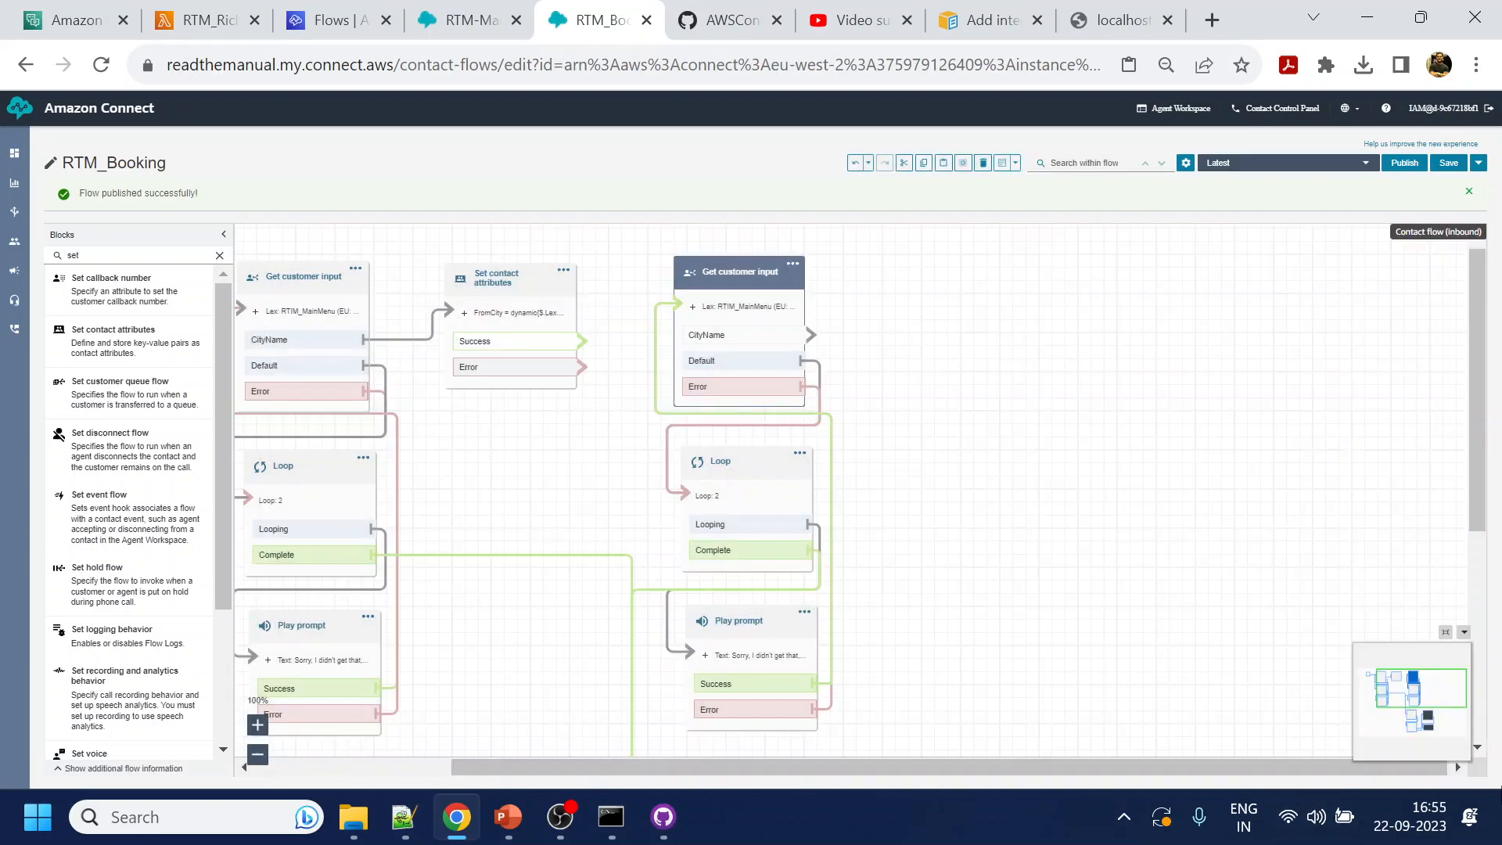
pyautogui.moveTo(579, 342); pyautogui.dragTo(693, 313)
pyautogui.moveTo(581, 366); pyautogui.dragTo(740, 312)
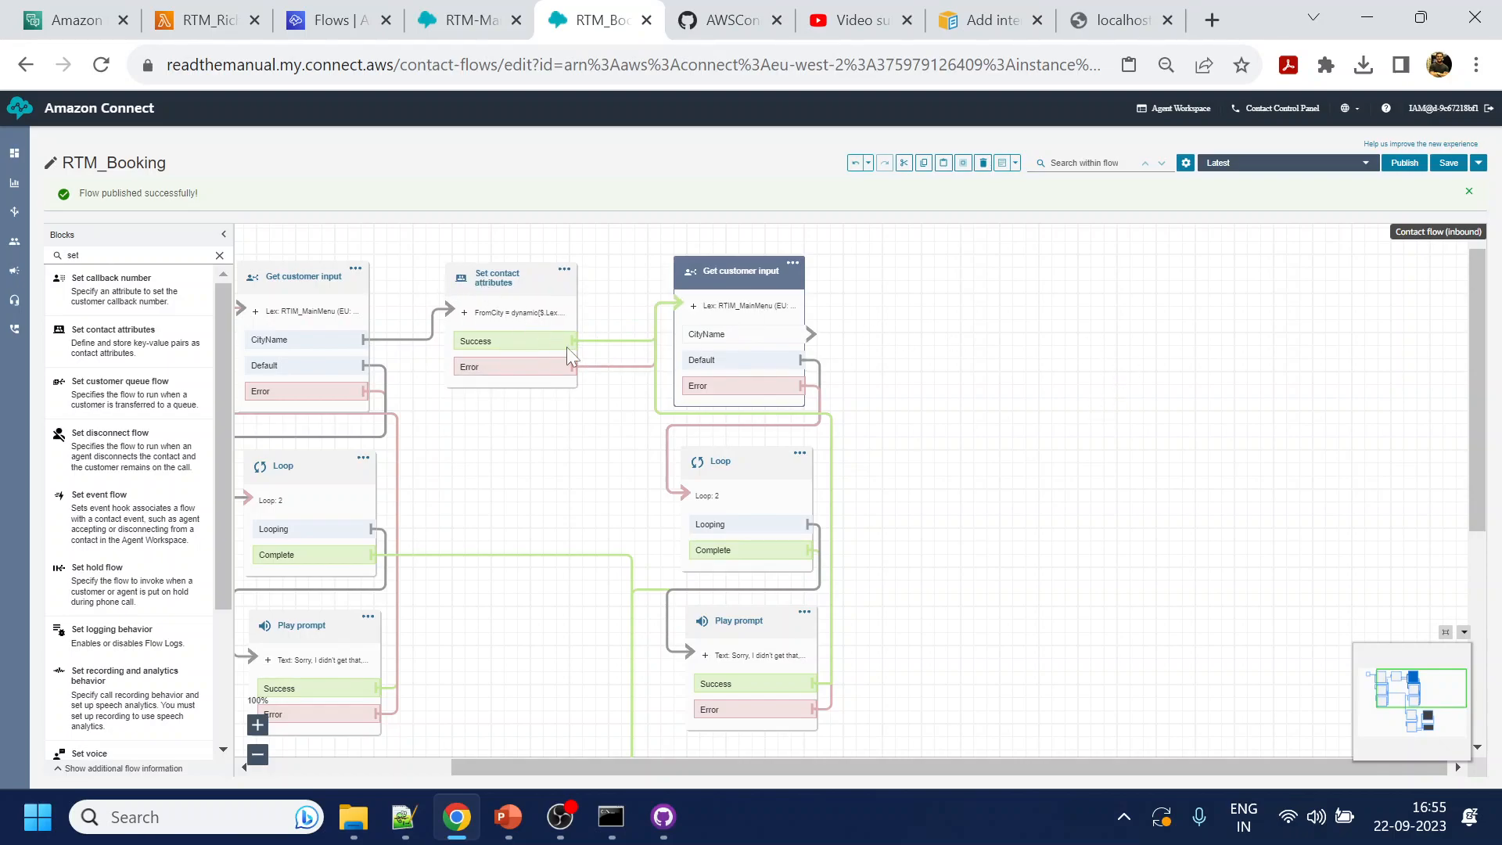
# Duplicate Set contact attributes together with the second Get customer input and place both copies after the second input block
pyautogui.click(521, 290)
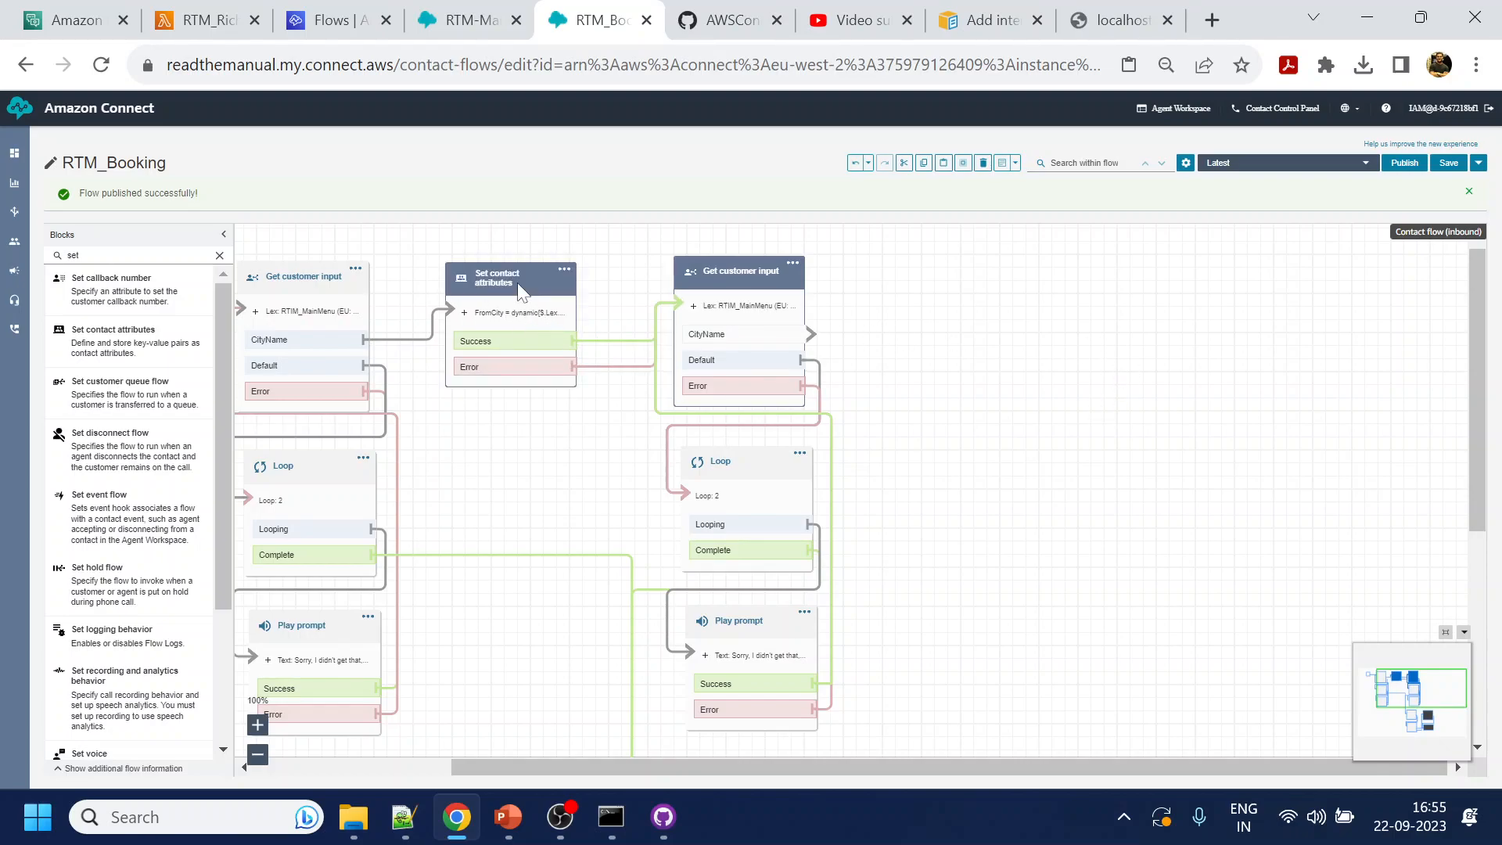
pyautogui.click(950, 323)
pyautogui.hotkey('ctrl', 'v')
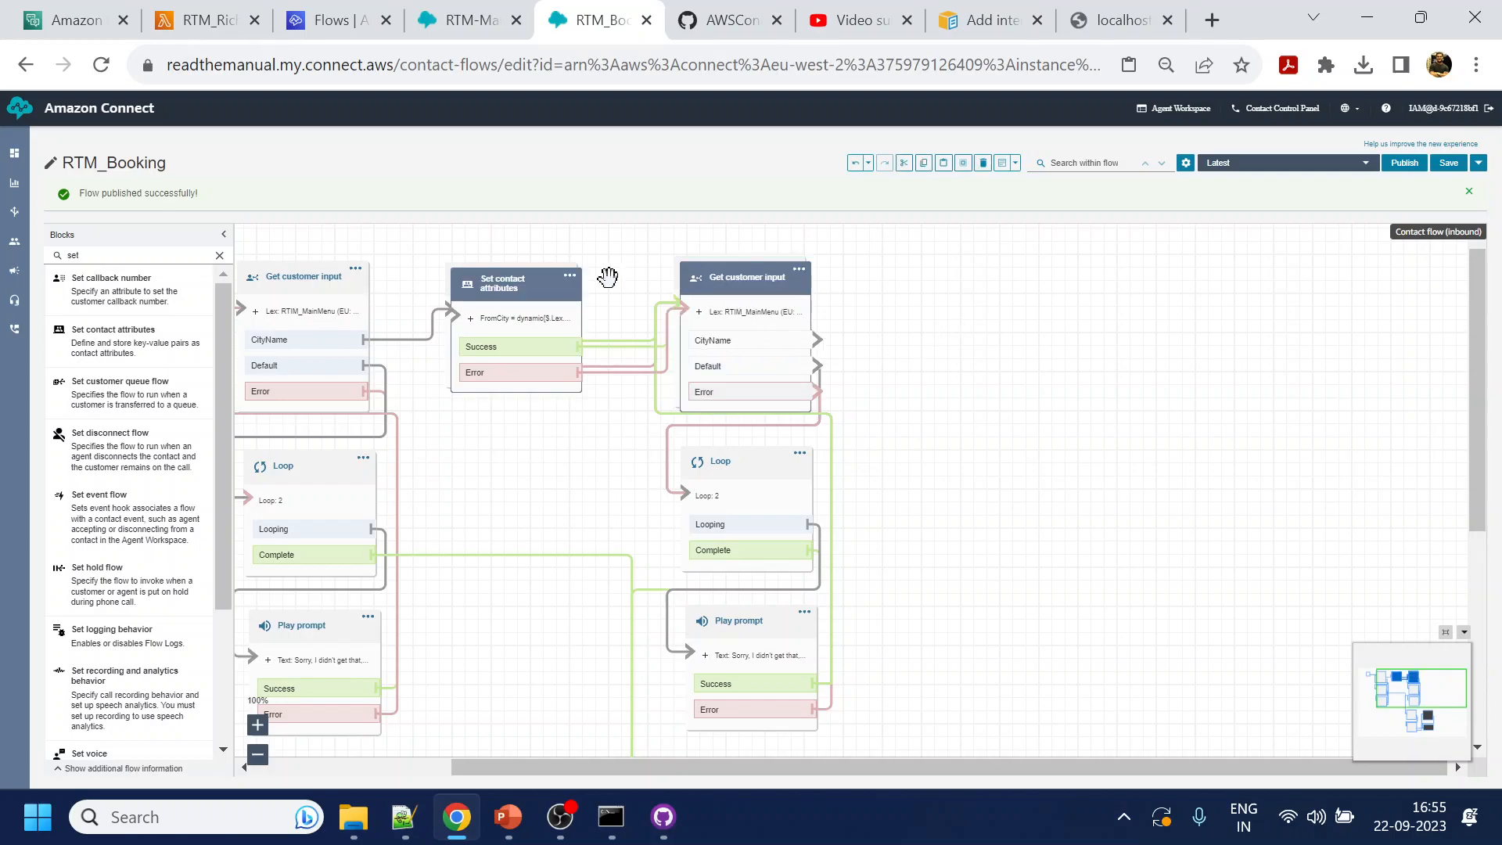
pyautogui.moveTo(526, 298); pyautogui.dragTo(950, 294)
pyautogui.click(1074, 475)
# Connect the second Get customer input's CityName branch to the duplicated Set contact attributes block
pyautogui.doubleClick(1227, 260)
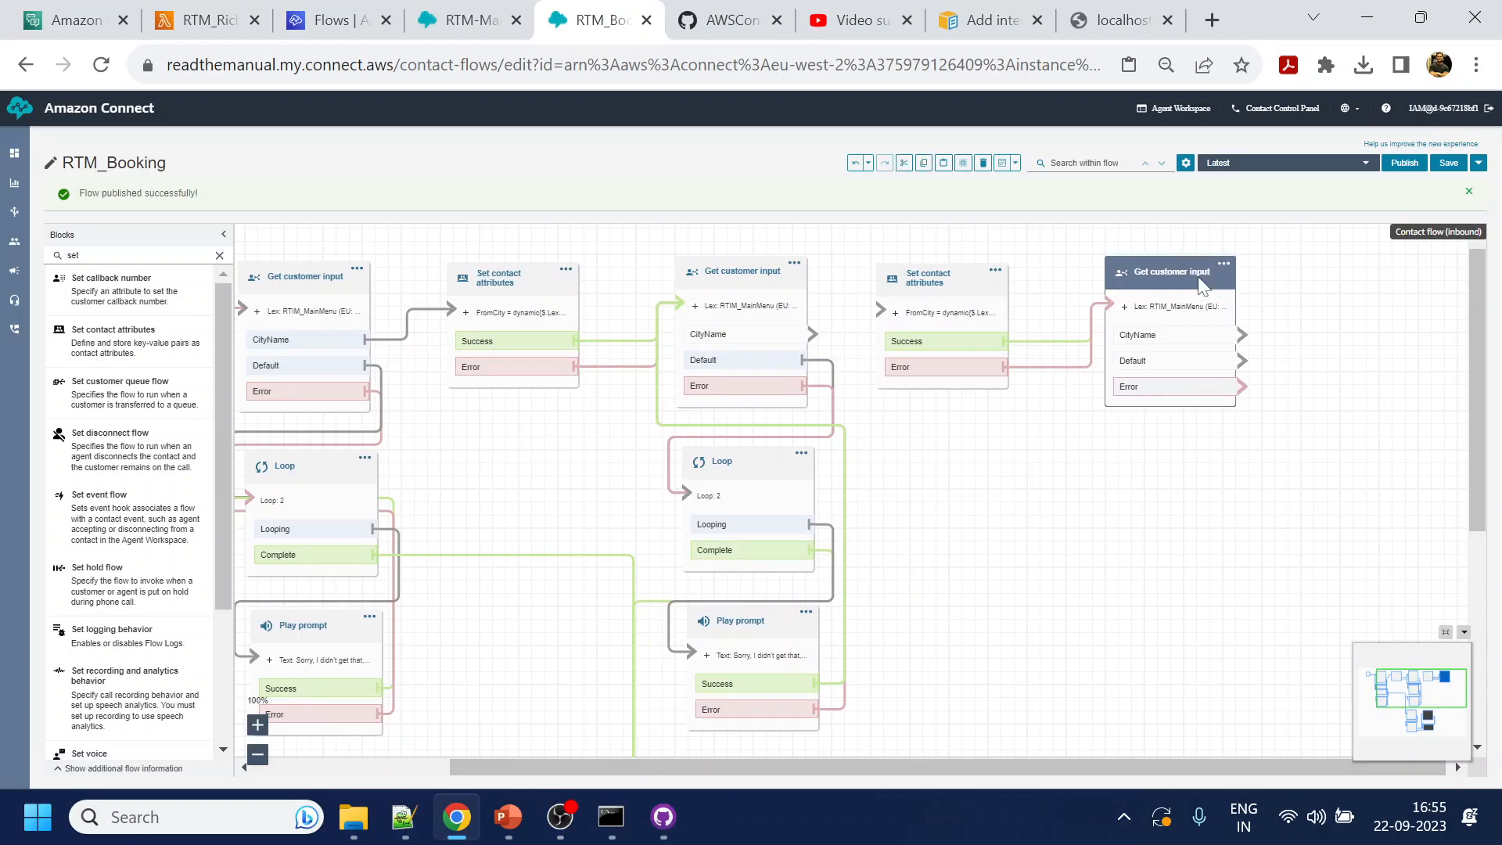
pyautogui.click(1415, 766)
pyautogui.moveTo(811, 332); pyautogui.dragTo(906, 321)
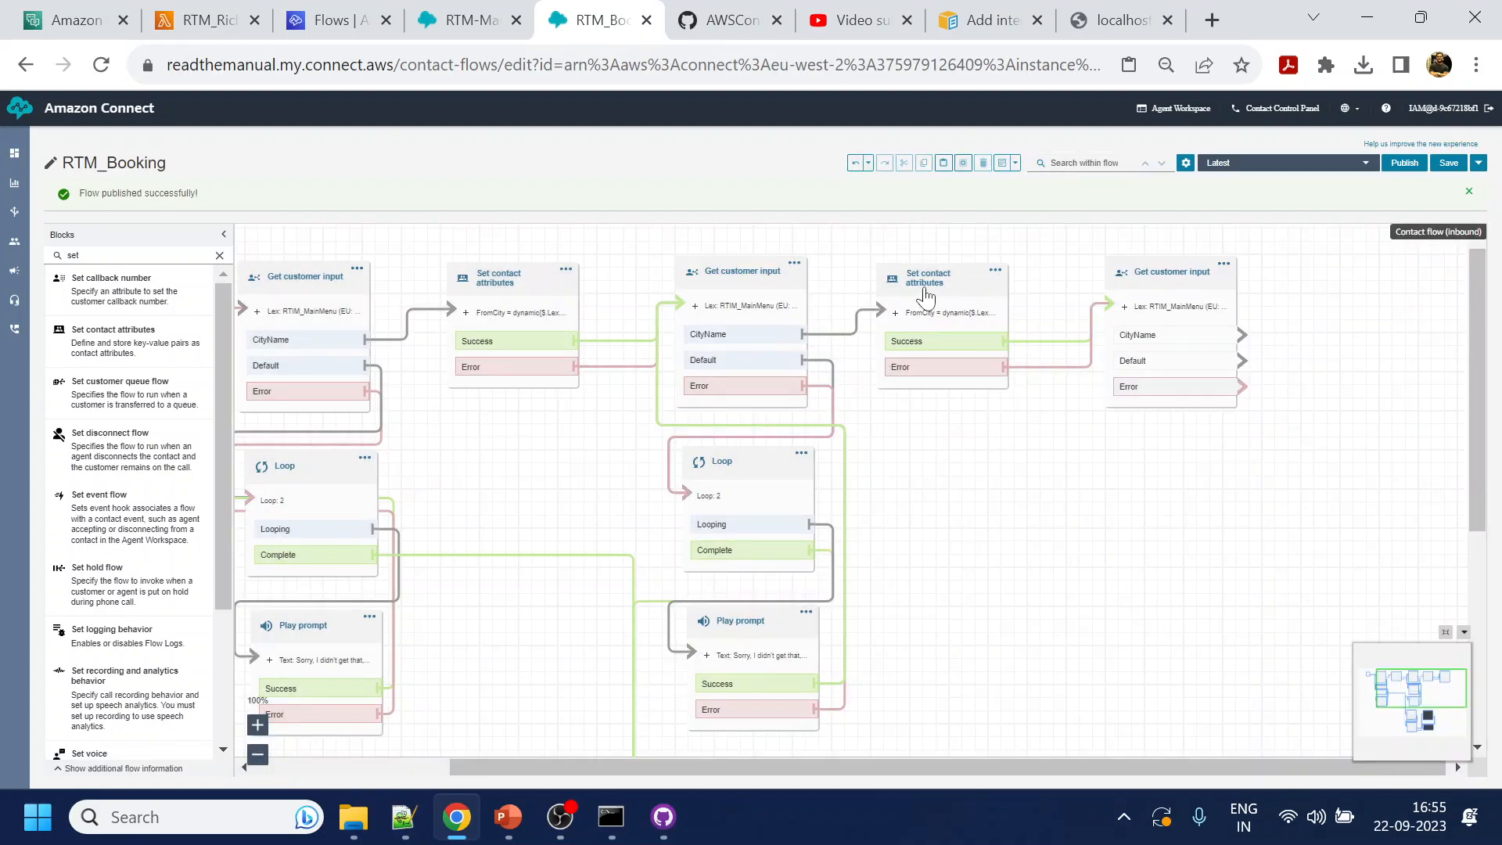
# Change the duplicated Set contact attributes block's user-defined key to ToCity and save the block
pyautogui.click(926, 296)
pyautogui.doubleClick(962, 298)
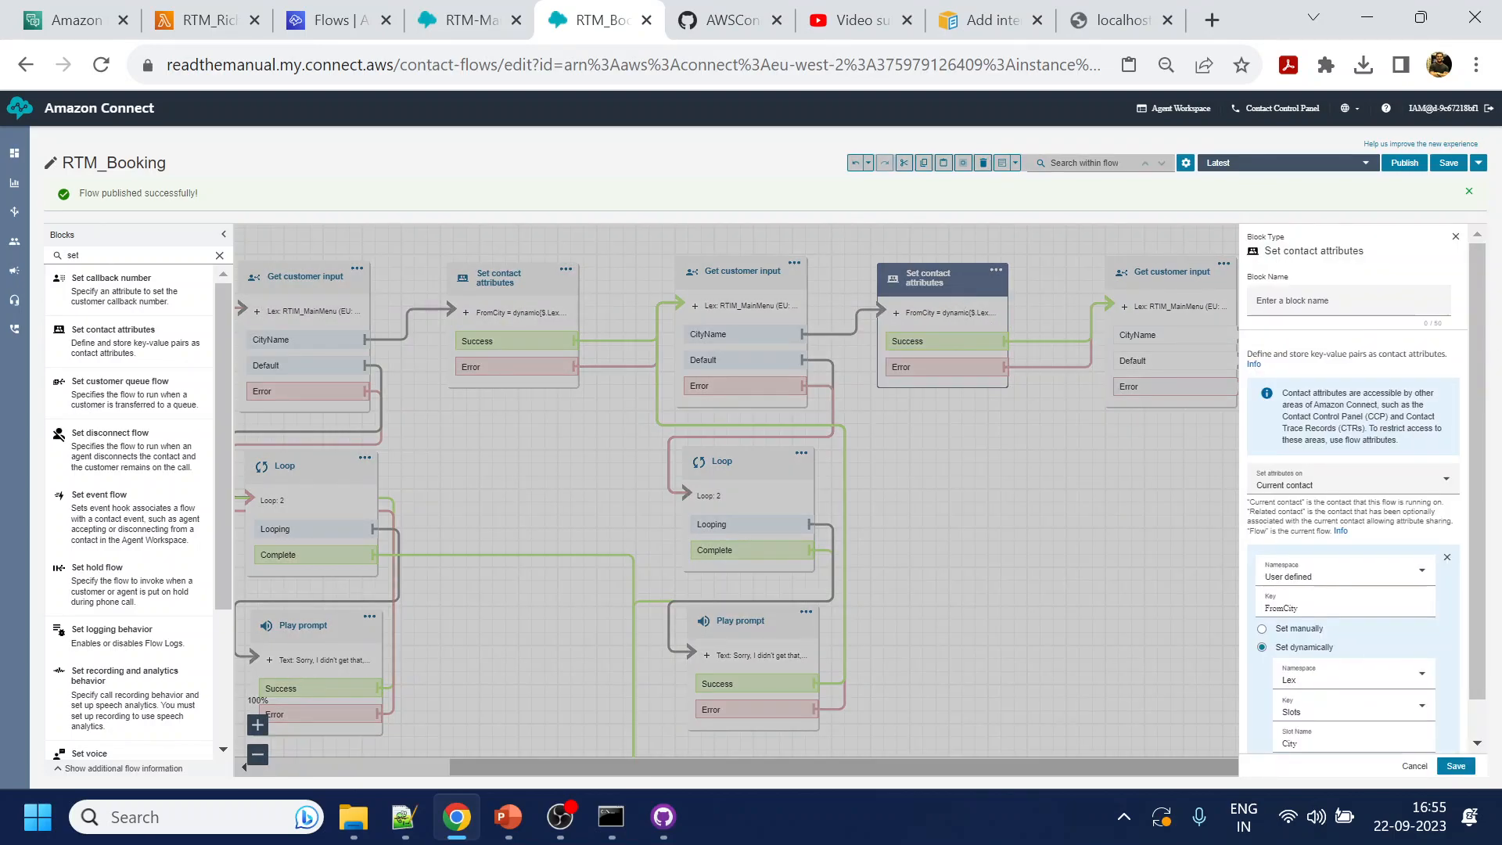
pyautogui.scroll(-1, 1354, 621)
pyautogui.moveTo(1284, 568); pyautogui.dragTo(1241, 567)
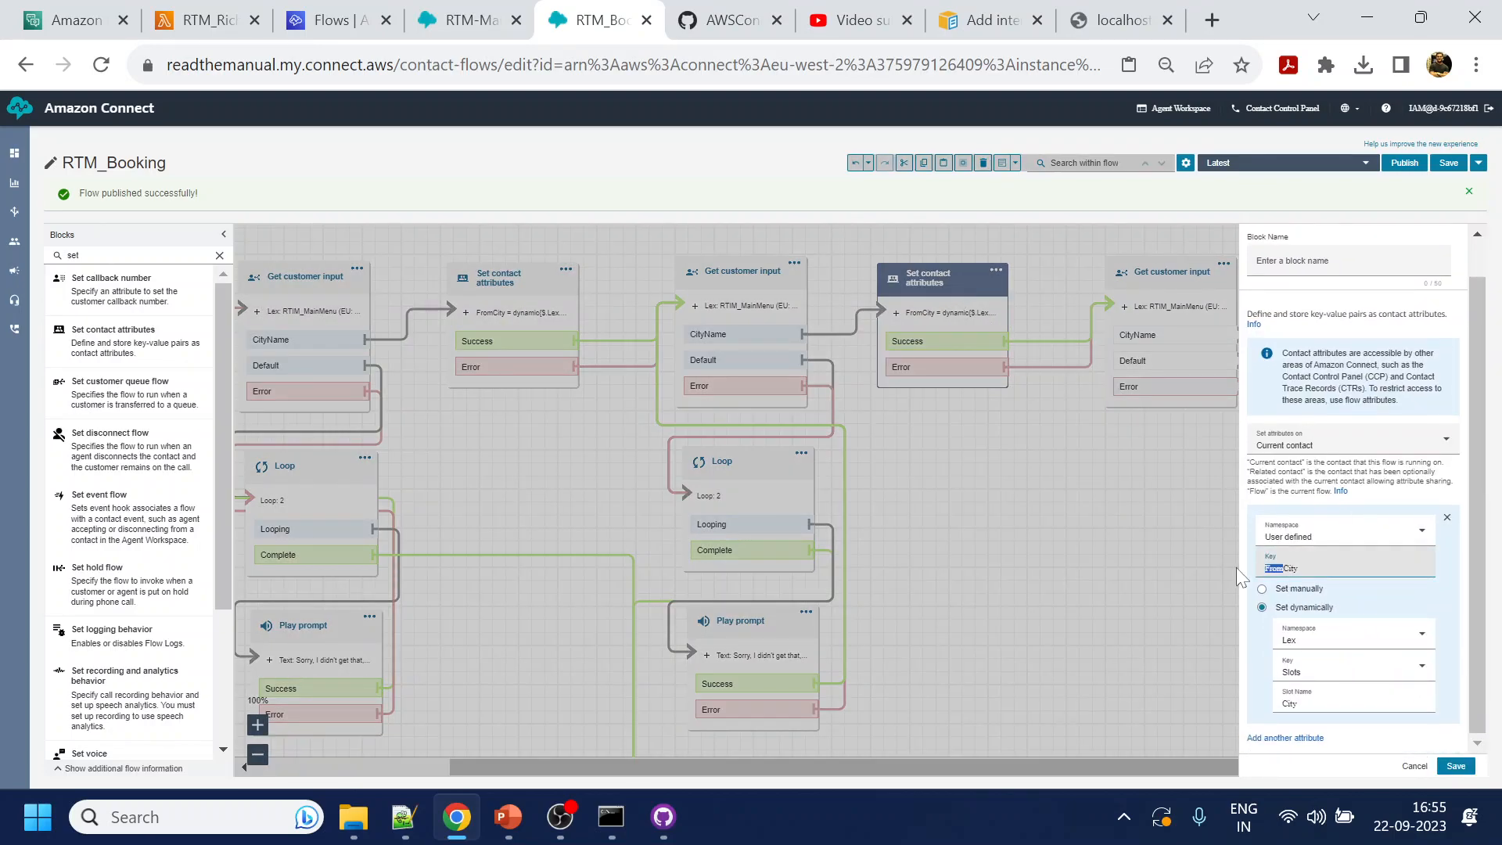
pyautogui.write('To')
pyautogui.click(1456, 766)
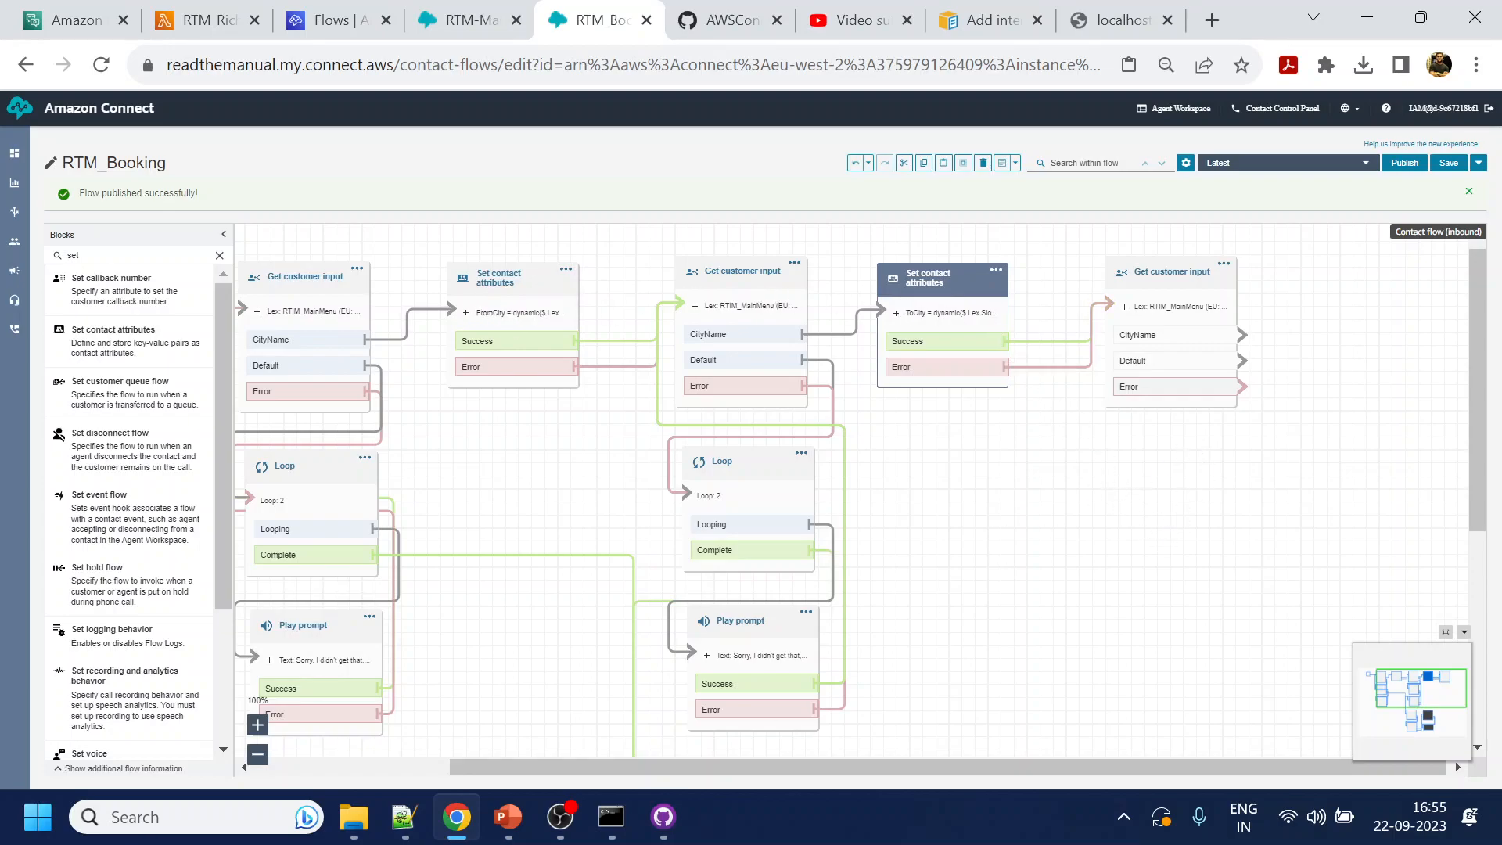
# Consult Flow.txt in Notepad++ for the next booking field, then set the third Get customer input's prompt to "Please enter the departure date"
pyautogui.click(404, 817)
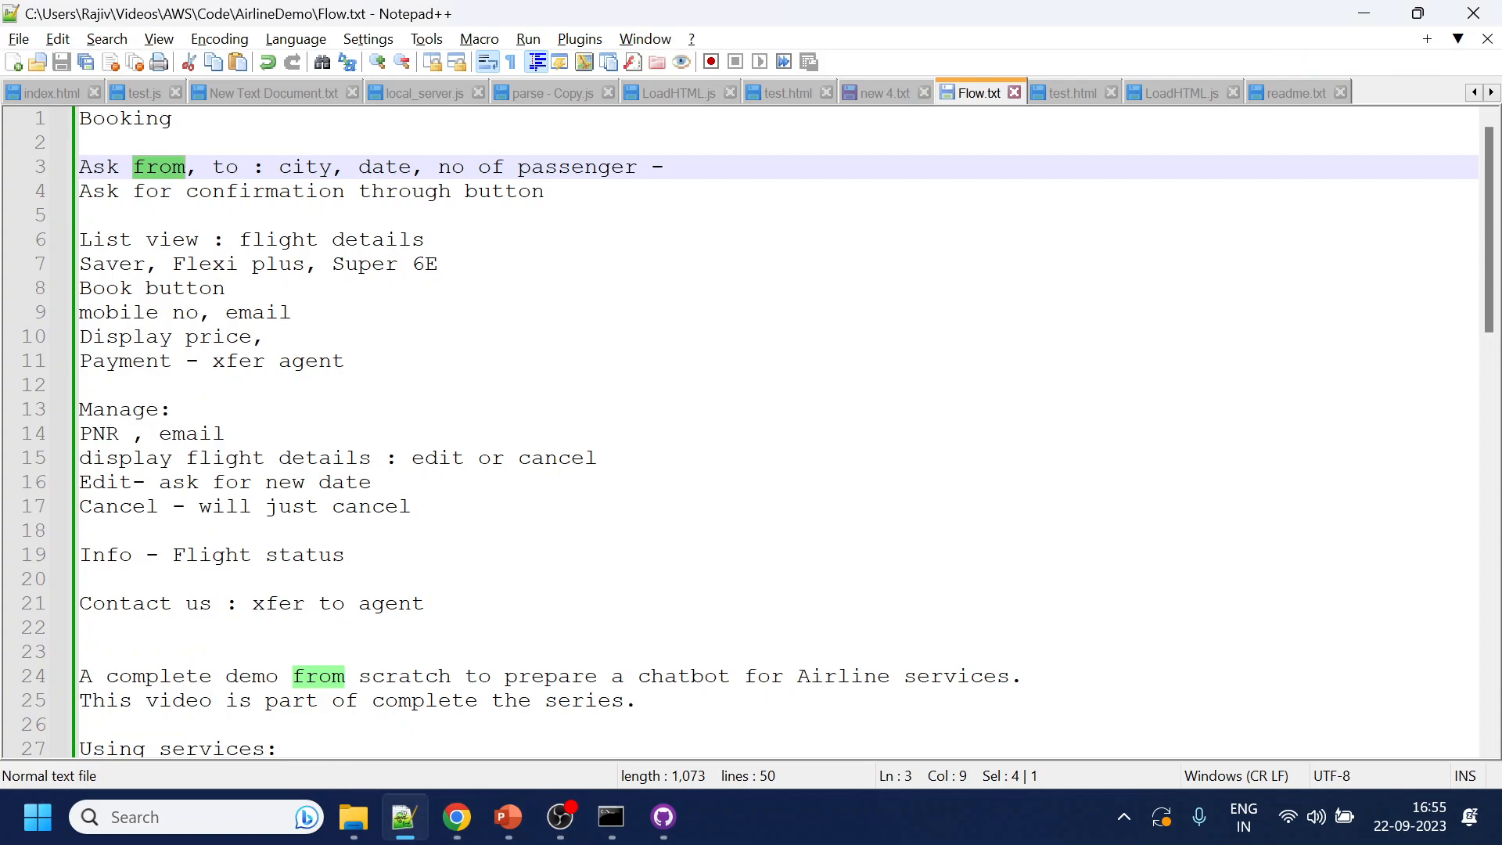
pyautogui.doubleClick(385, 167)
pyautogui.click(1360, 10)
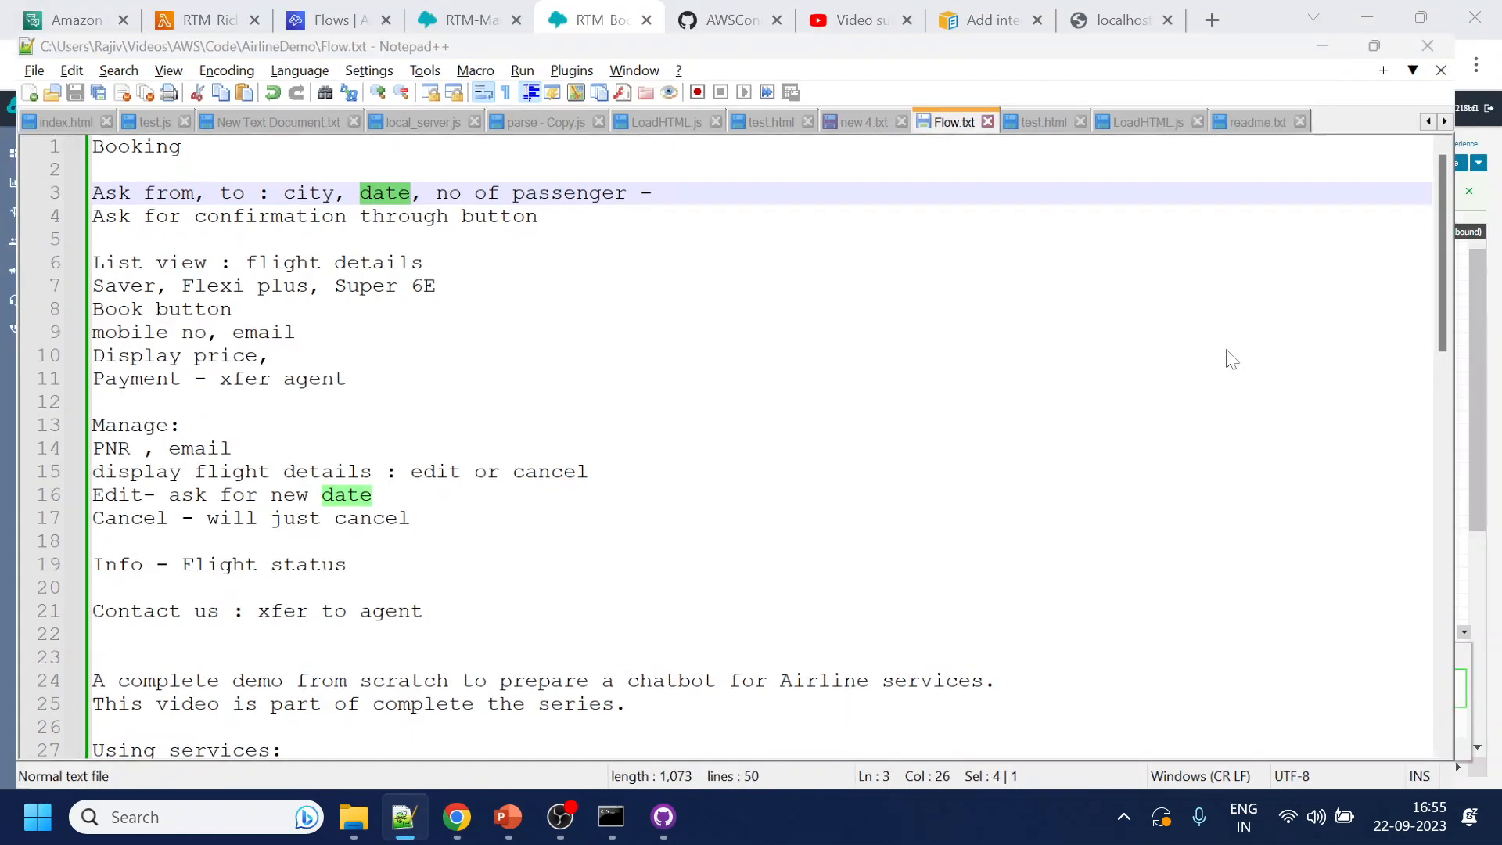
pyautogui.click(1172, 283)
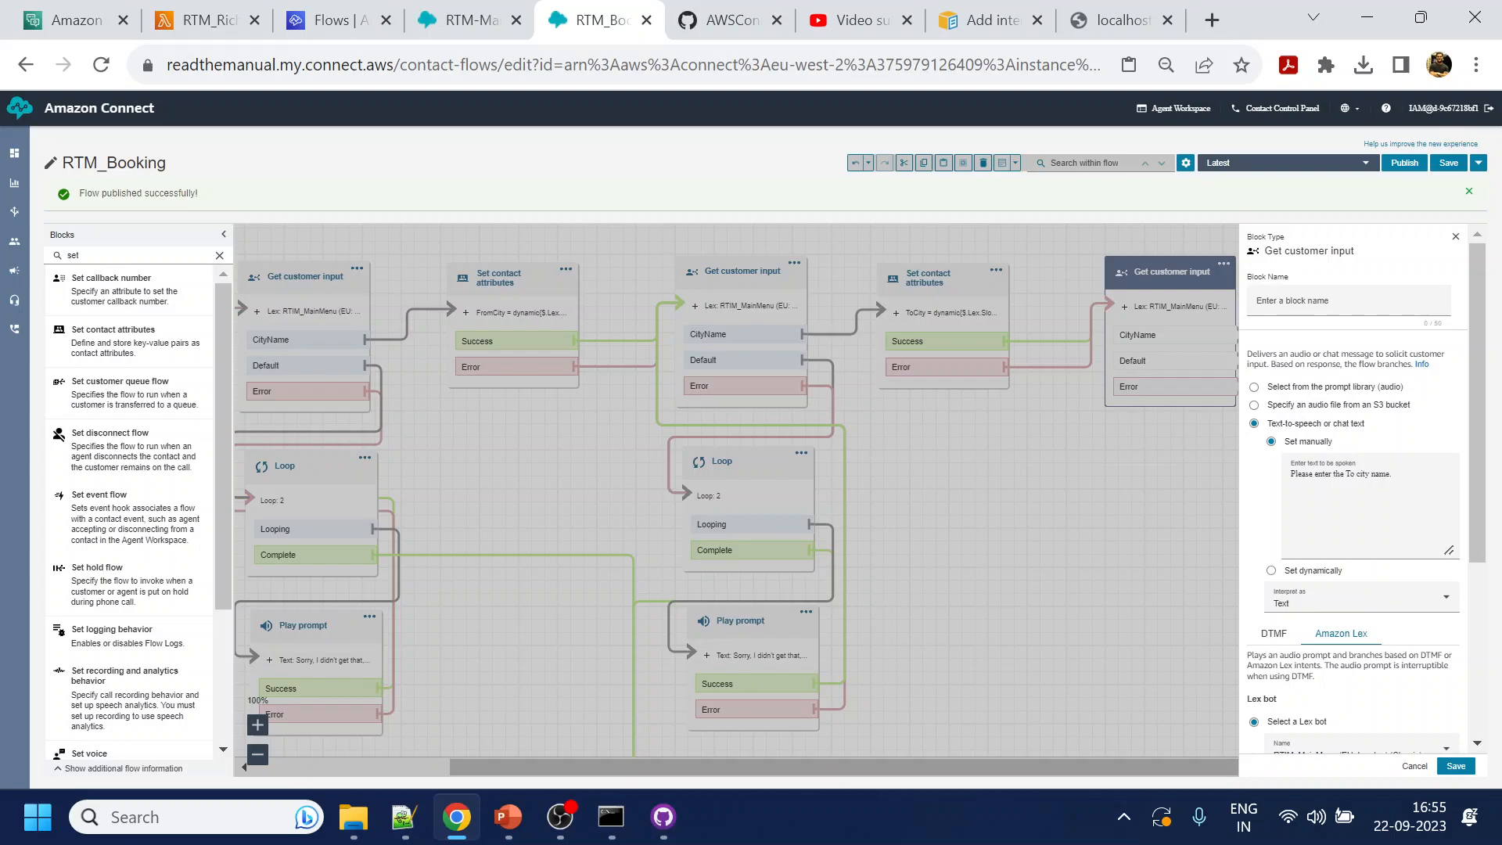
pyautogui.moveTo(1347, 474); pyautogui.dragTo(1438, 546)
pyautogui.write('departure')
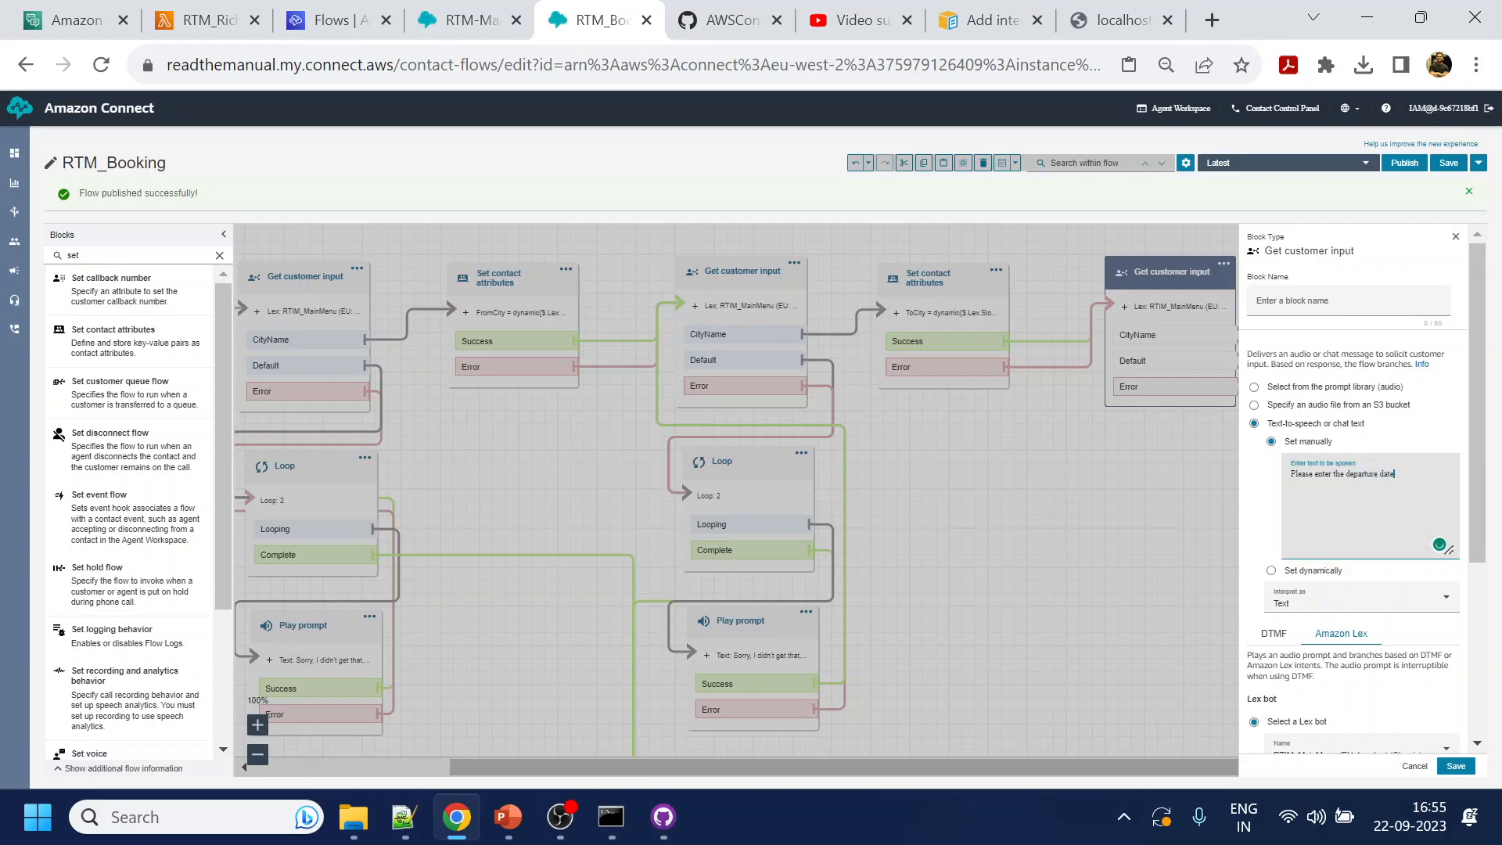
pyautogui.scroll(-3, 1440, 548)
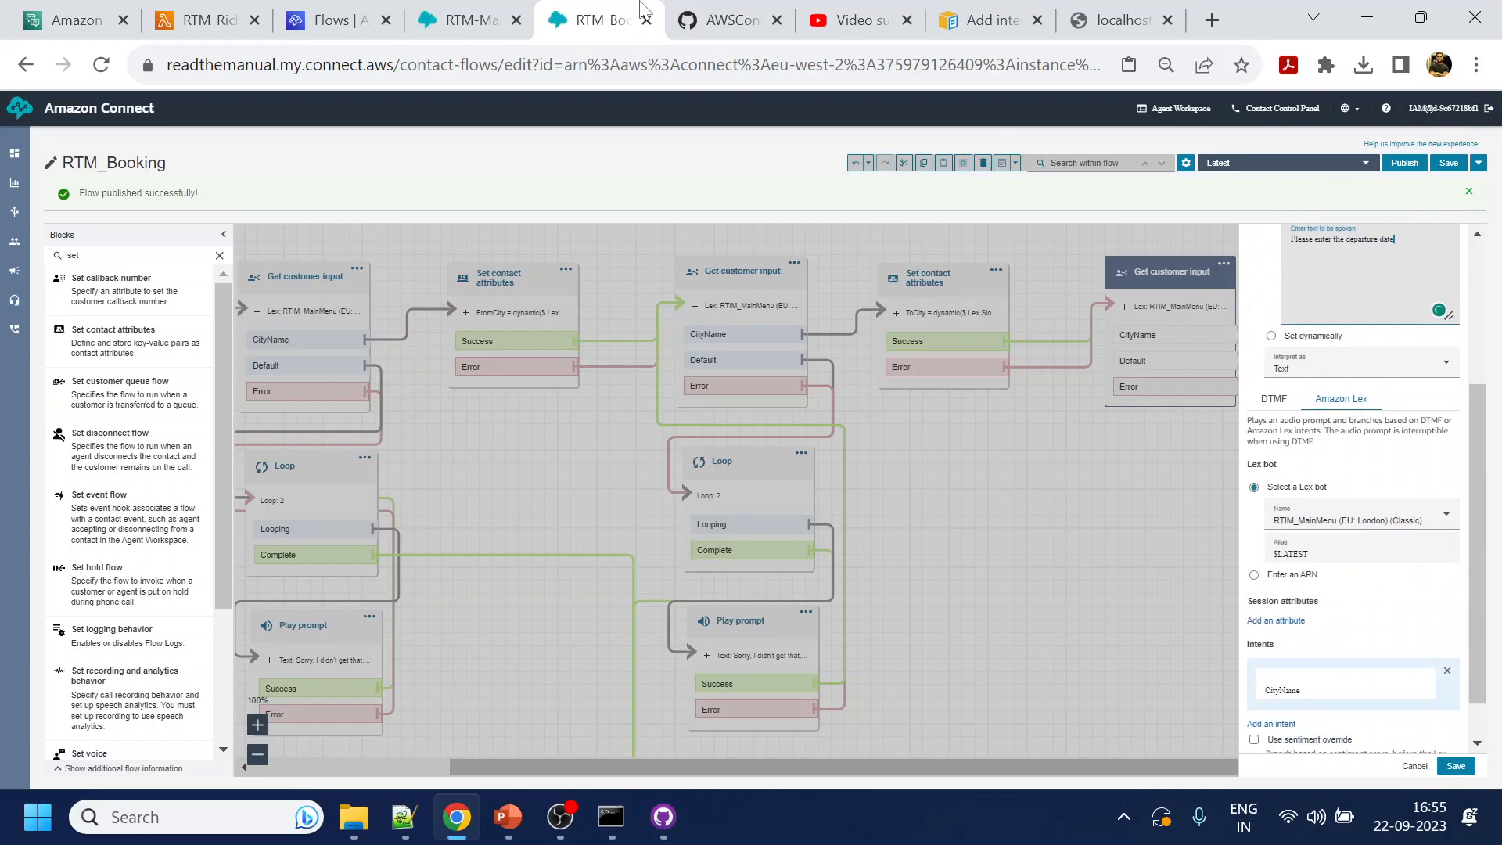
# Switch to the RTIM_MainMenu Lex bot and create a new intent named AskDate
pyautogui.click(106, 17)
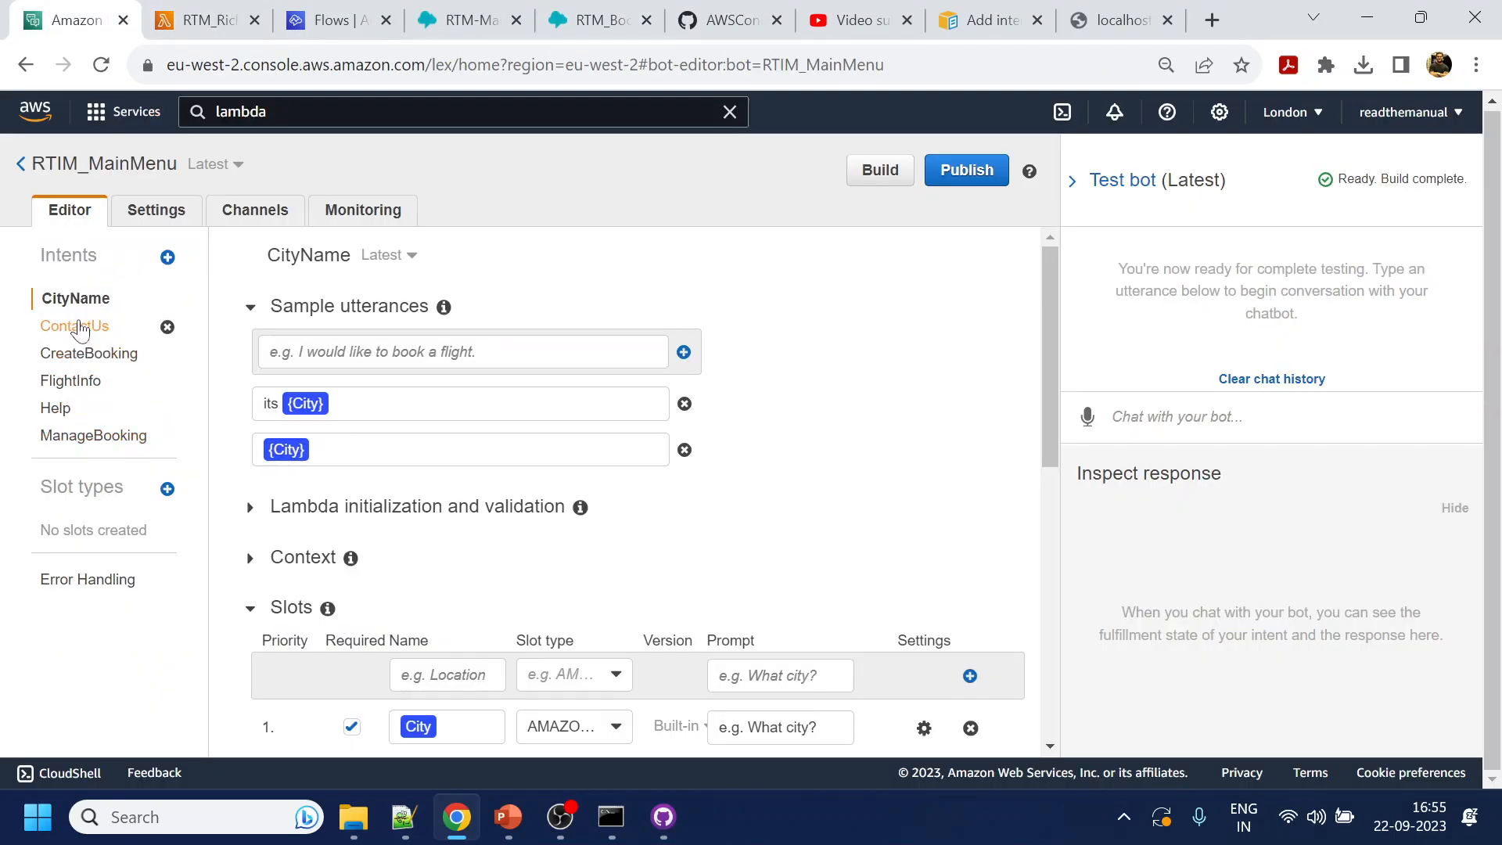
pyautogui.click(168, 258)
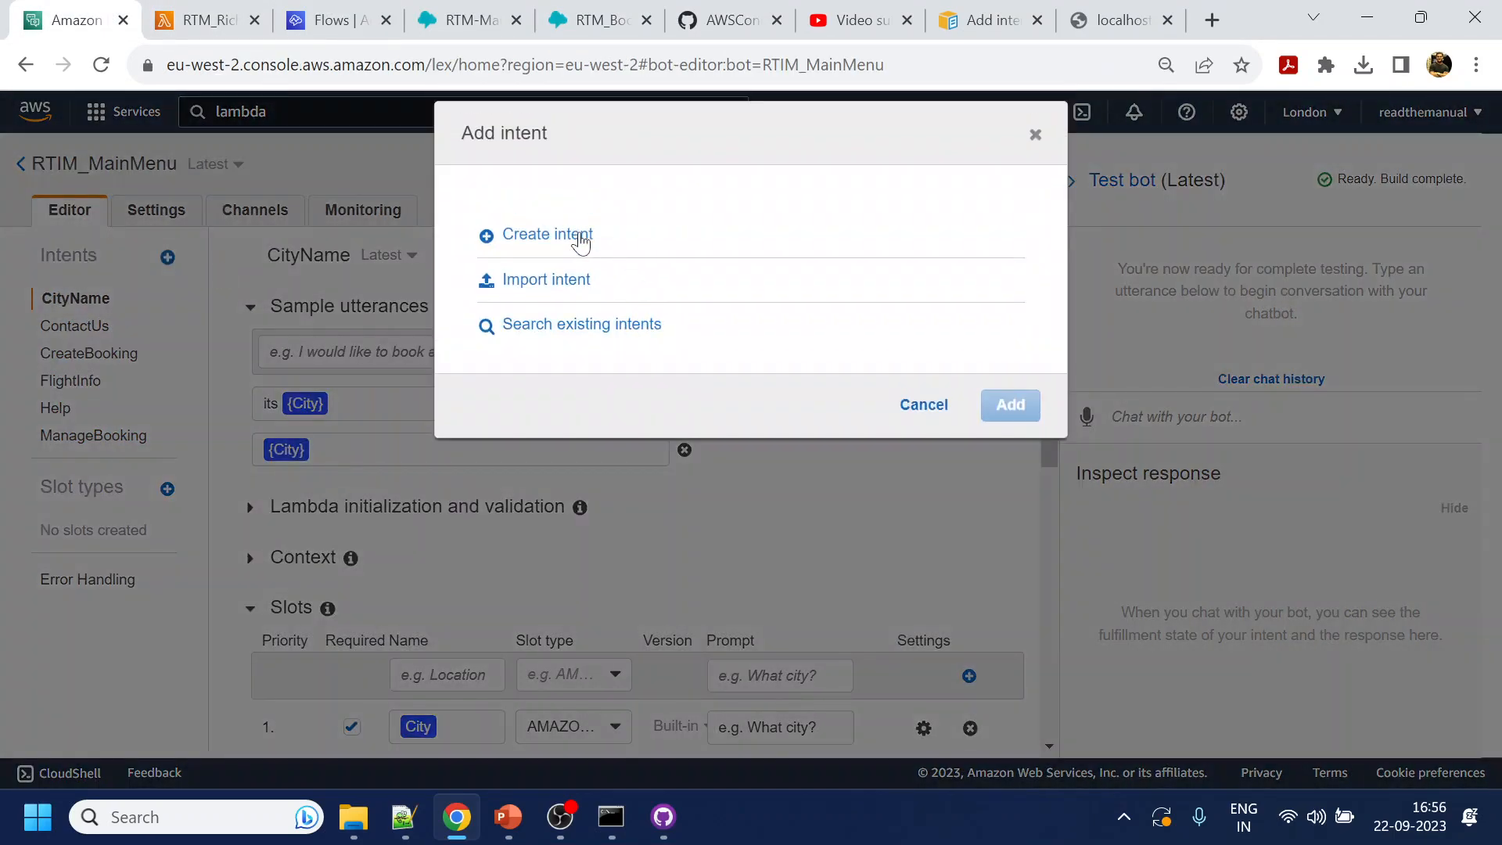
pyautogui.click(581, 242)
pyautogui.write('AskDate')
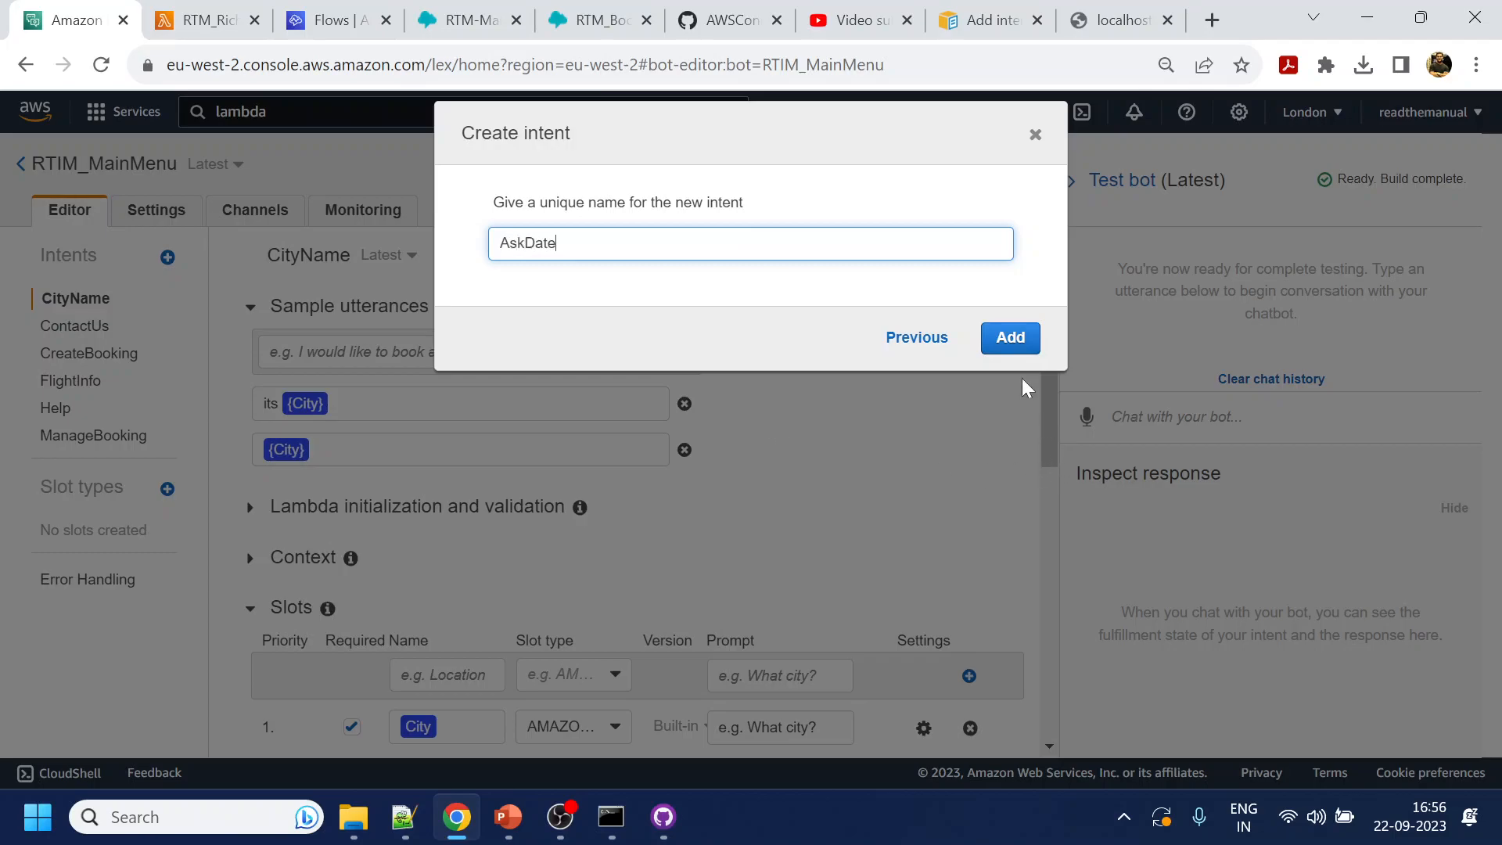
pyautogui.click(1010, 337)
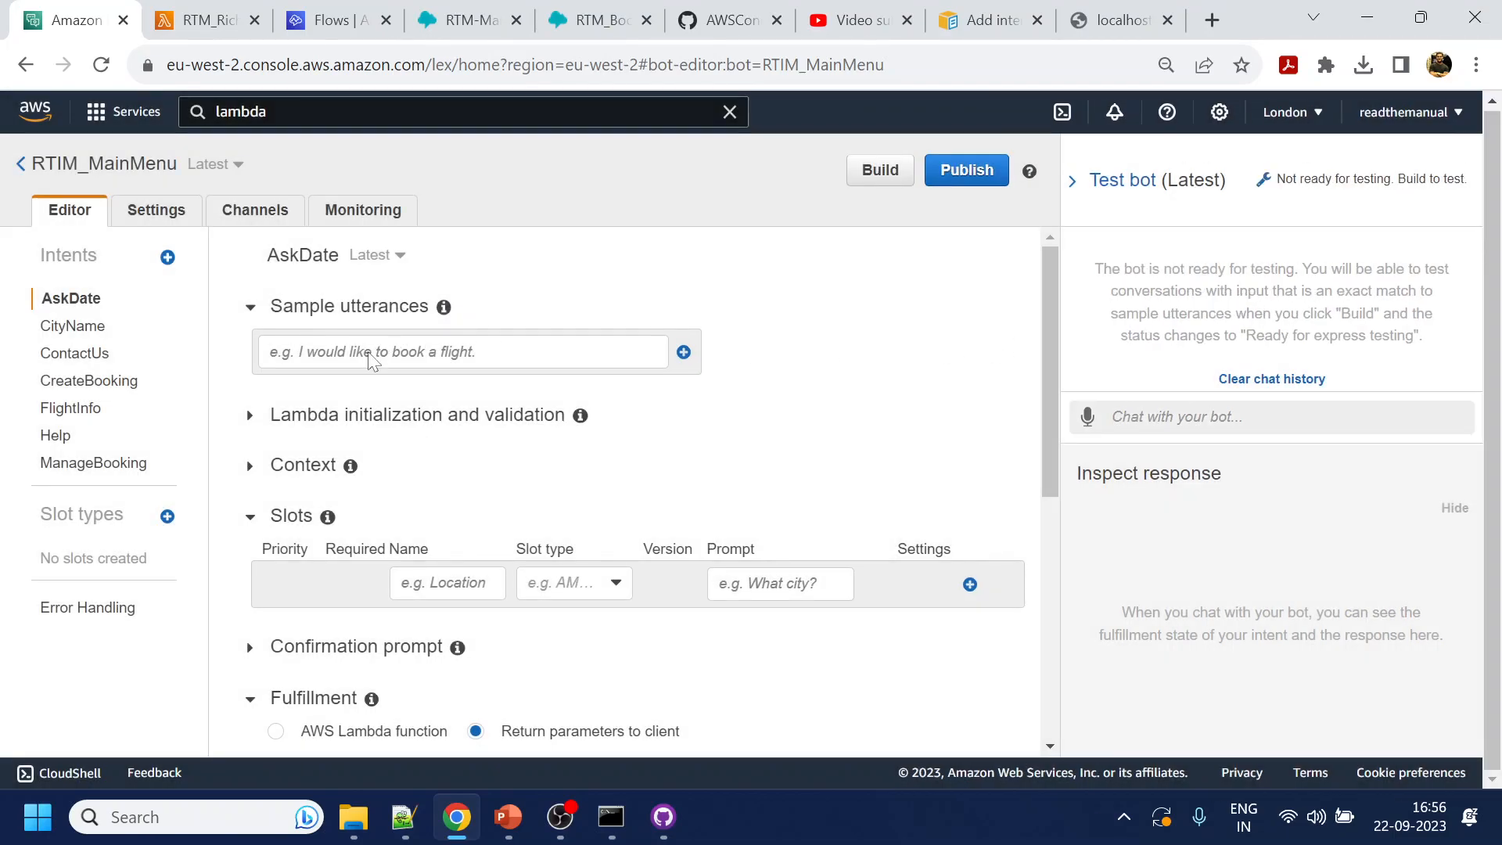
# Add the sample utterance "liek to go on 23rd Sep" to AskDate and turn "23rd Sep" into a built-in date slot
pyautogui.click(372, 360)
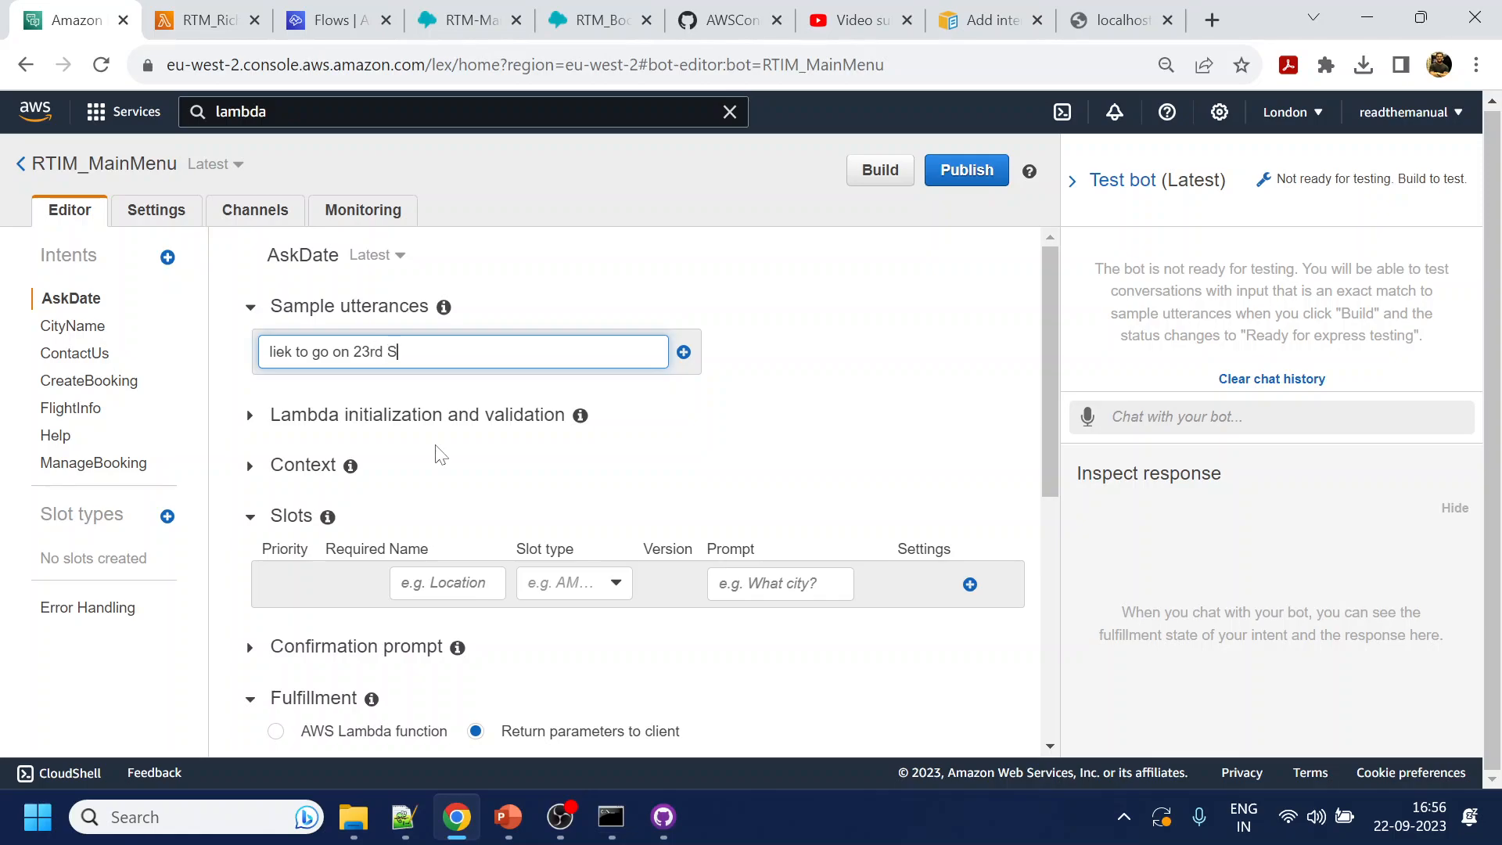
pyautogui.press('Return')
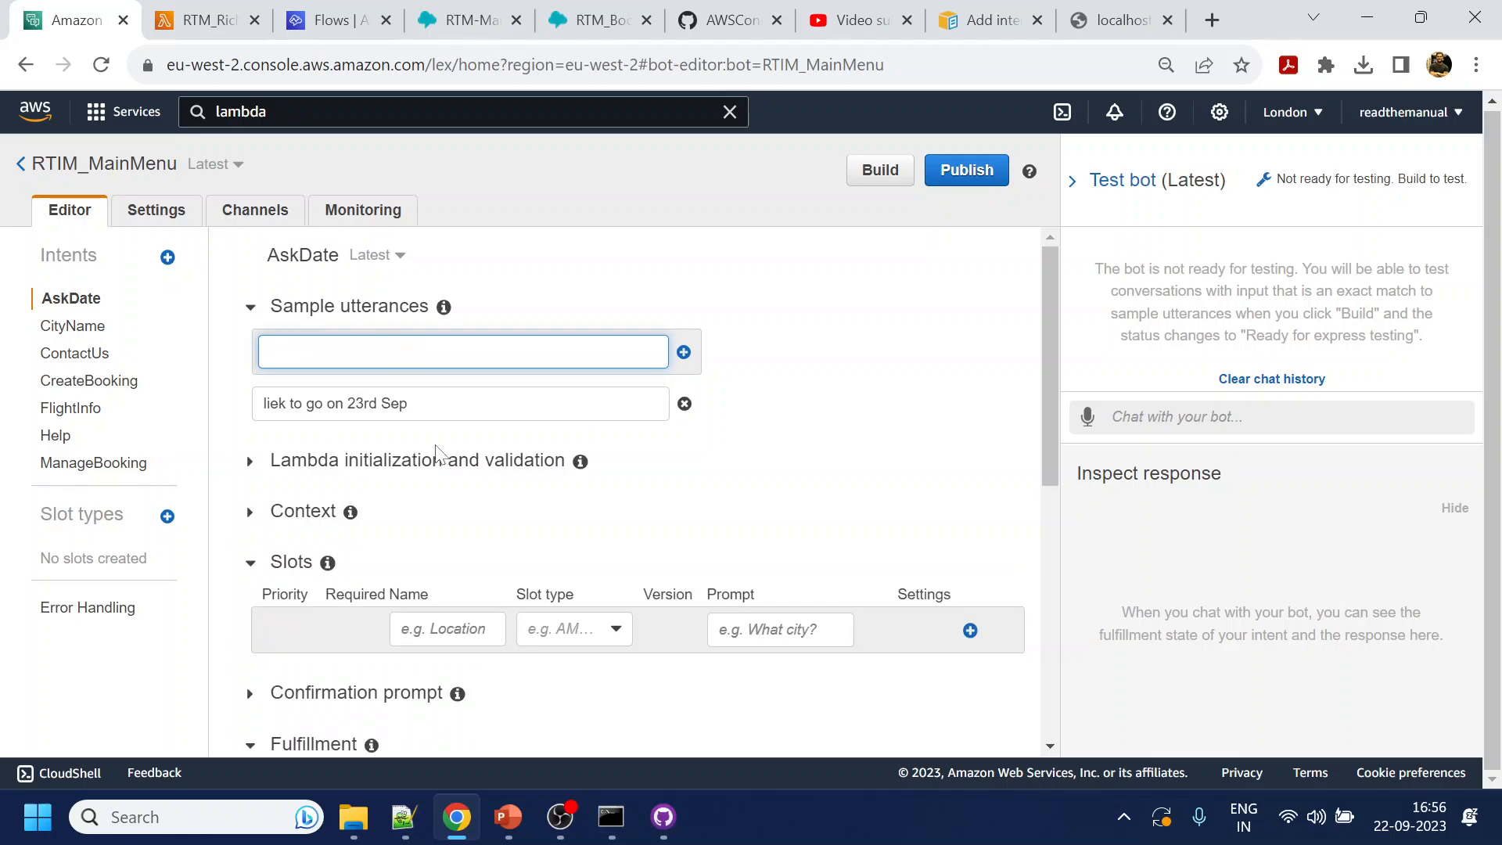
pyautogui.moveTo(347, 403); pyautogui.dragTo(408, 403)
pyautogui.write('date')
pyautogui.click(501, 510)
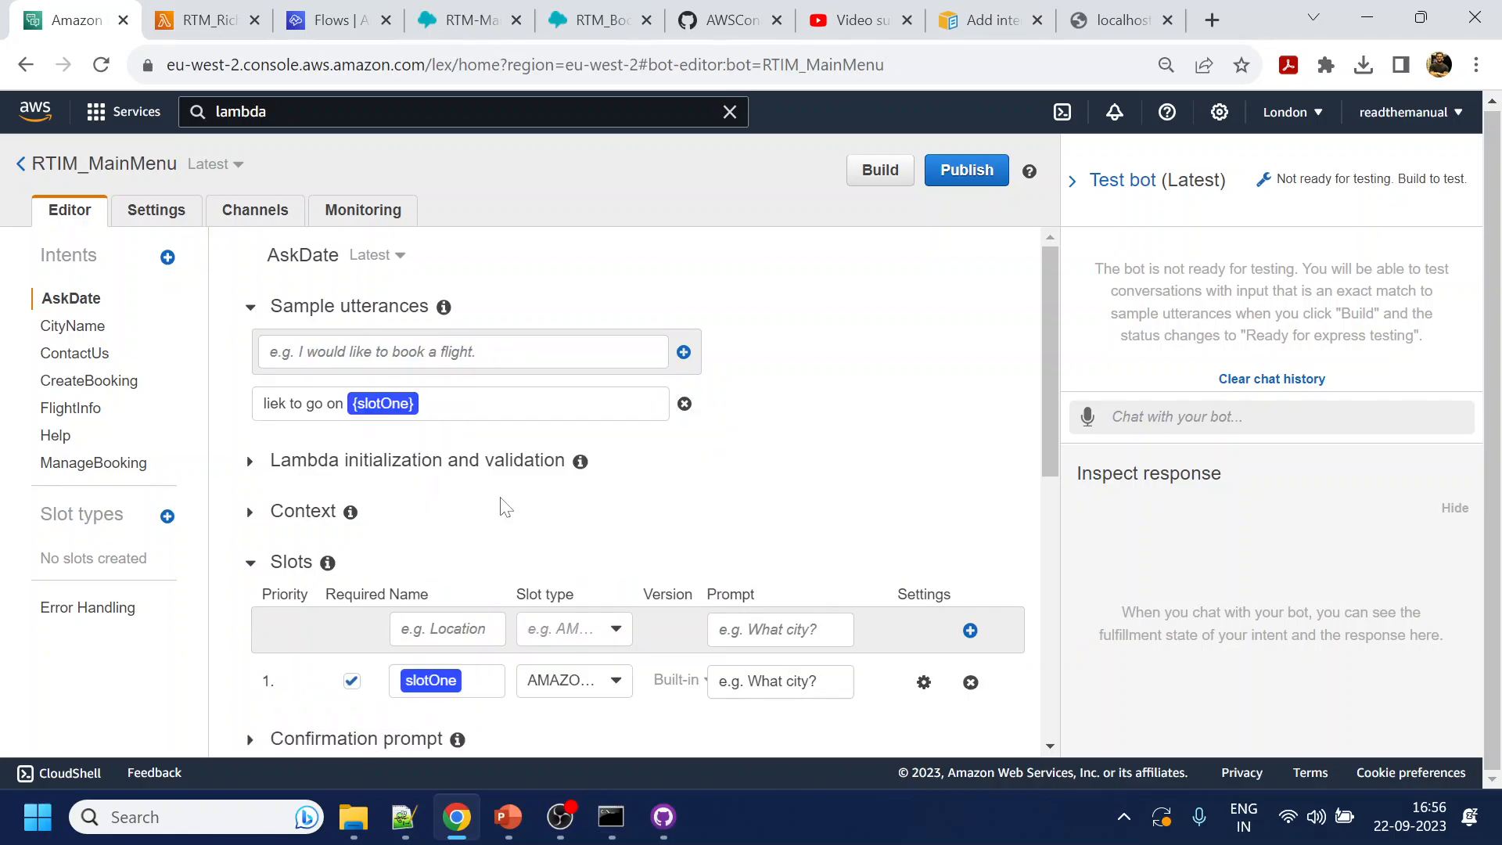
# Rename slotOne to Date and correct the misspelled first word of the utterance to "like"
pyautogui.doubleClick(431, 681)
pyautogui.write('Date')
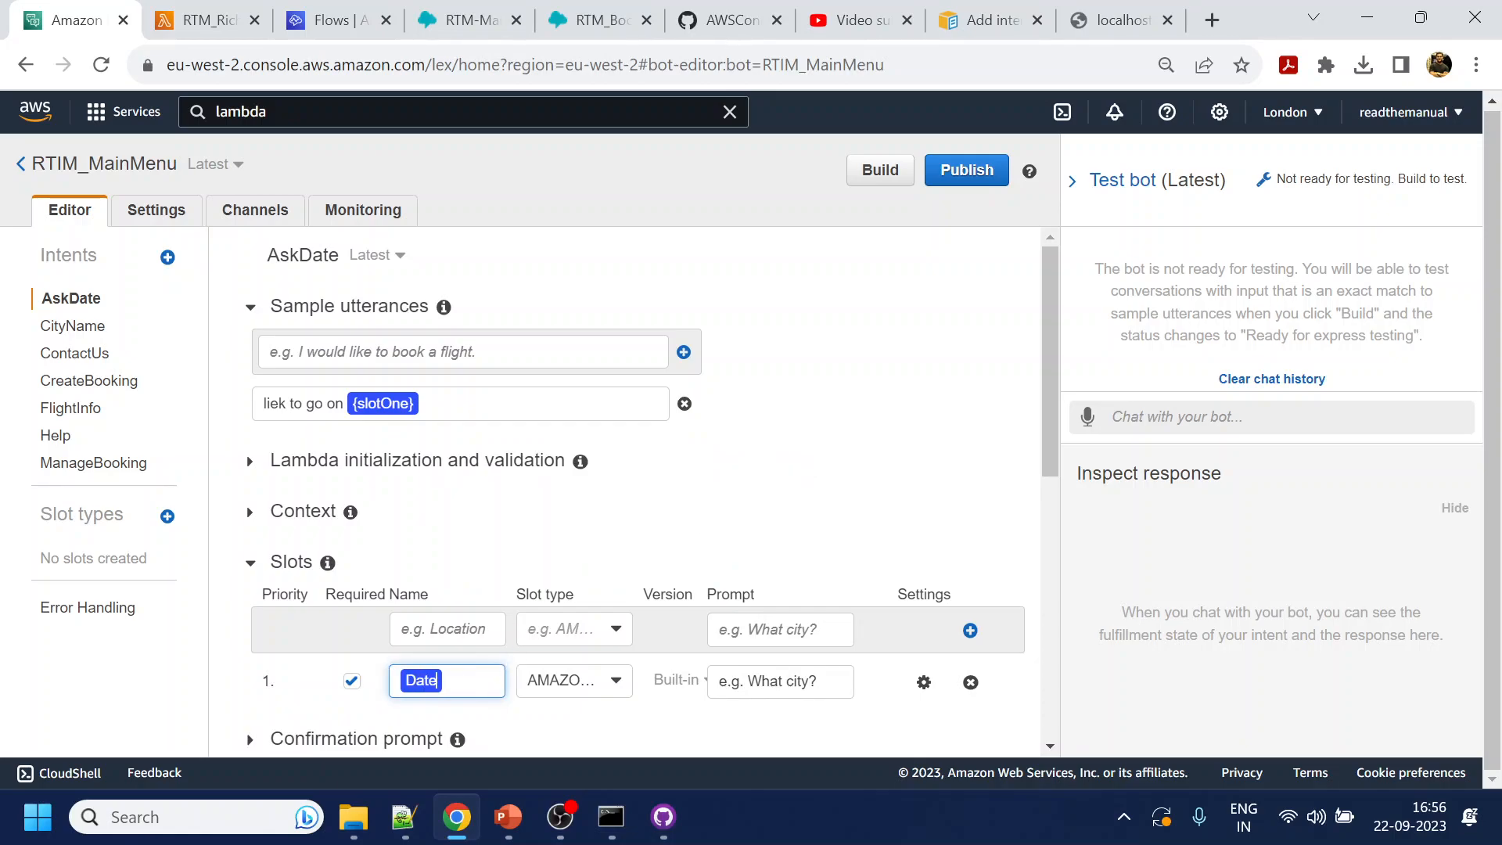
pyautogui.click(279, 404)
pyautogui.press('BackSpace')
pyautogui.write('e')
pyautogui.press('Return')
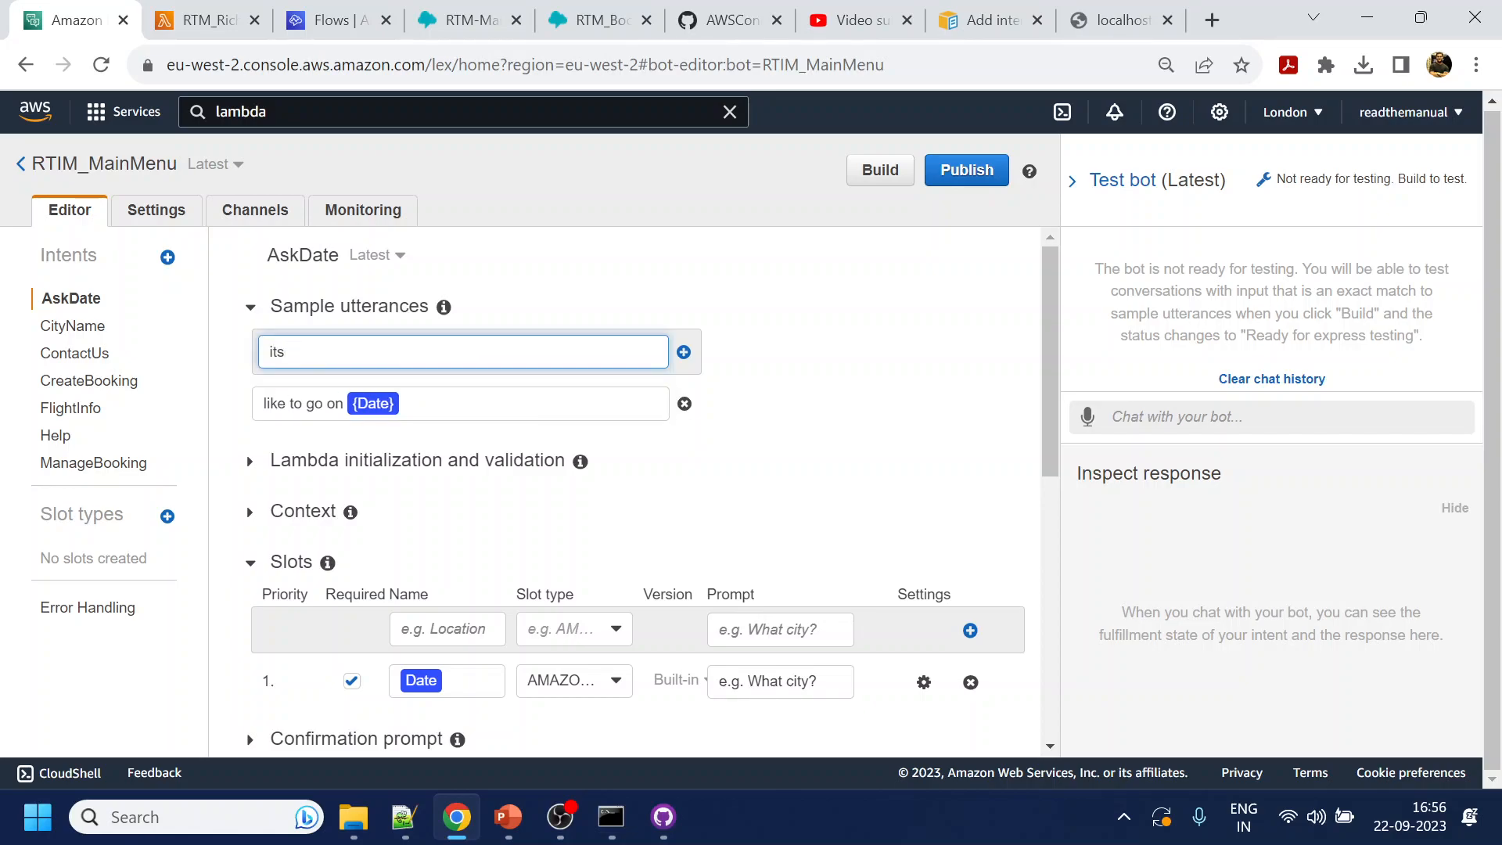
# Add the sample utterance "its today" and replace "today" with the existing Date slot
pyautogui.press('Return')
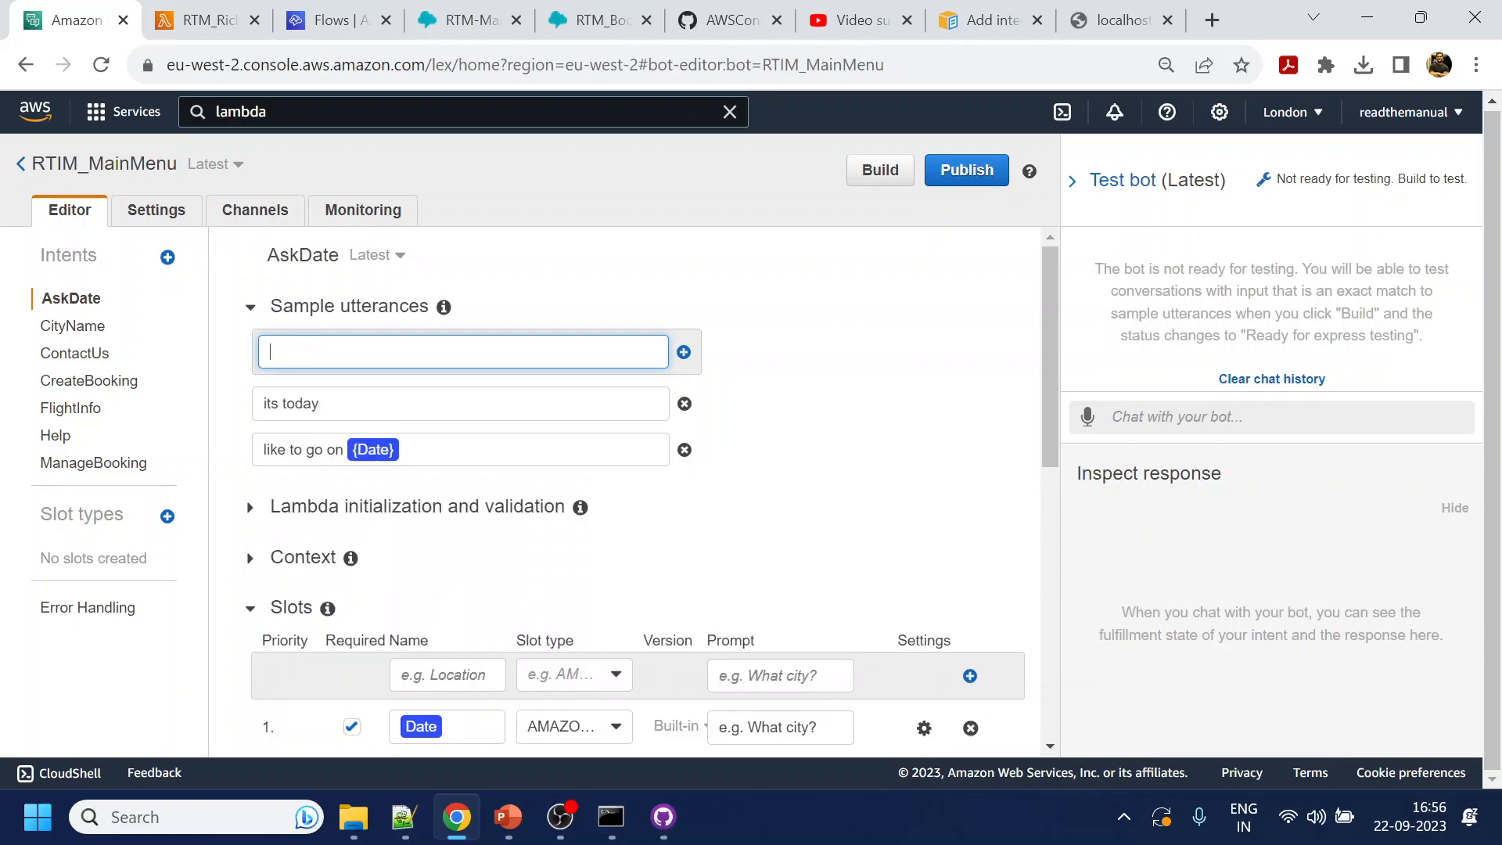
pyautogui.doubleClick(301, 403)
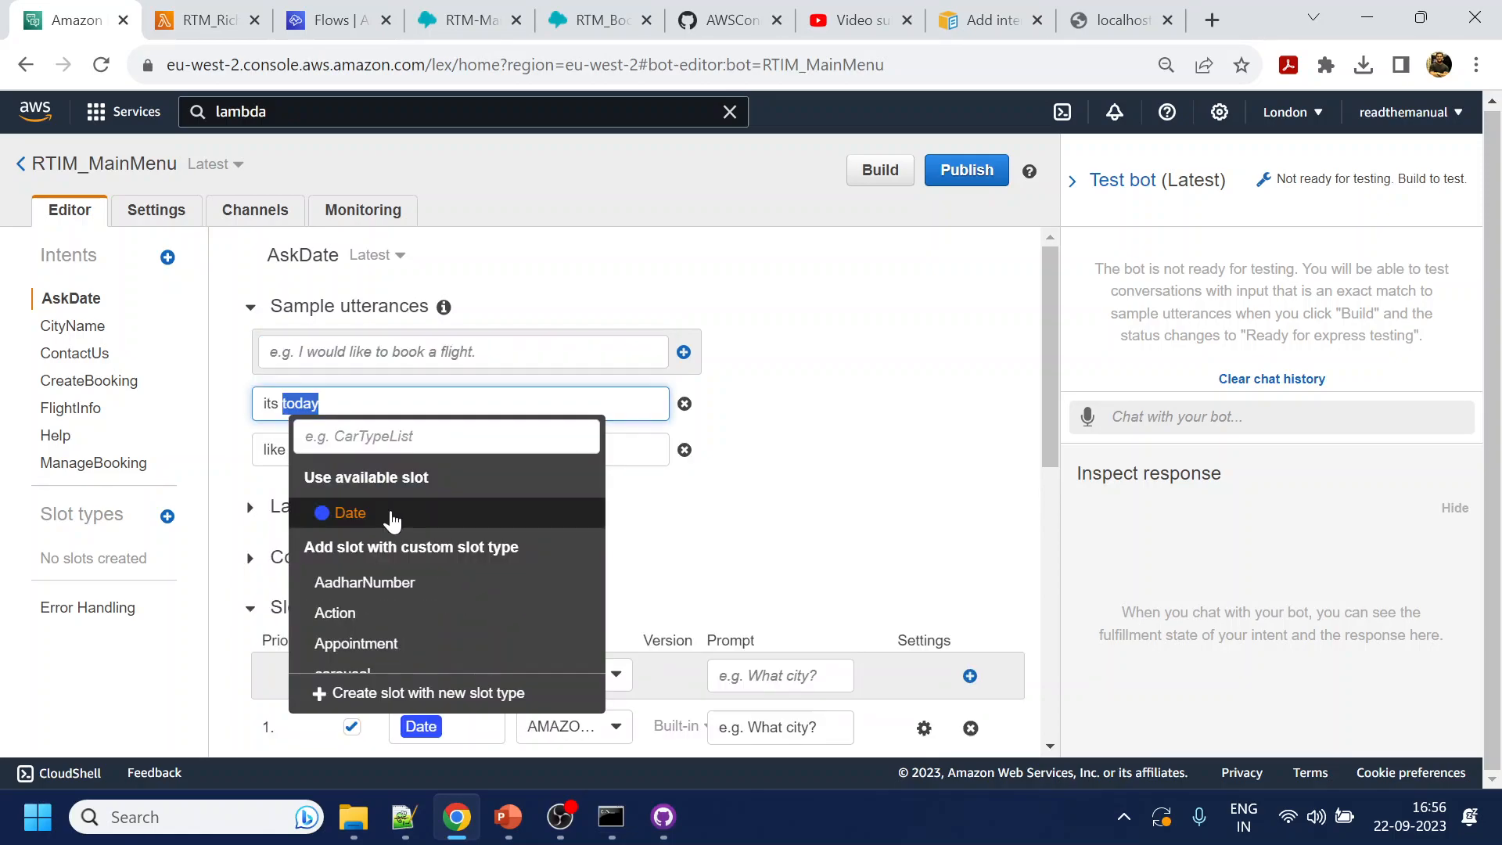
pyautogui.click(349, 513)
# Save the AskDate intent and build the bot
pyautogui.scroll(-8, 839, 387)
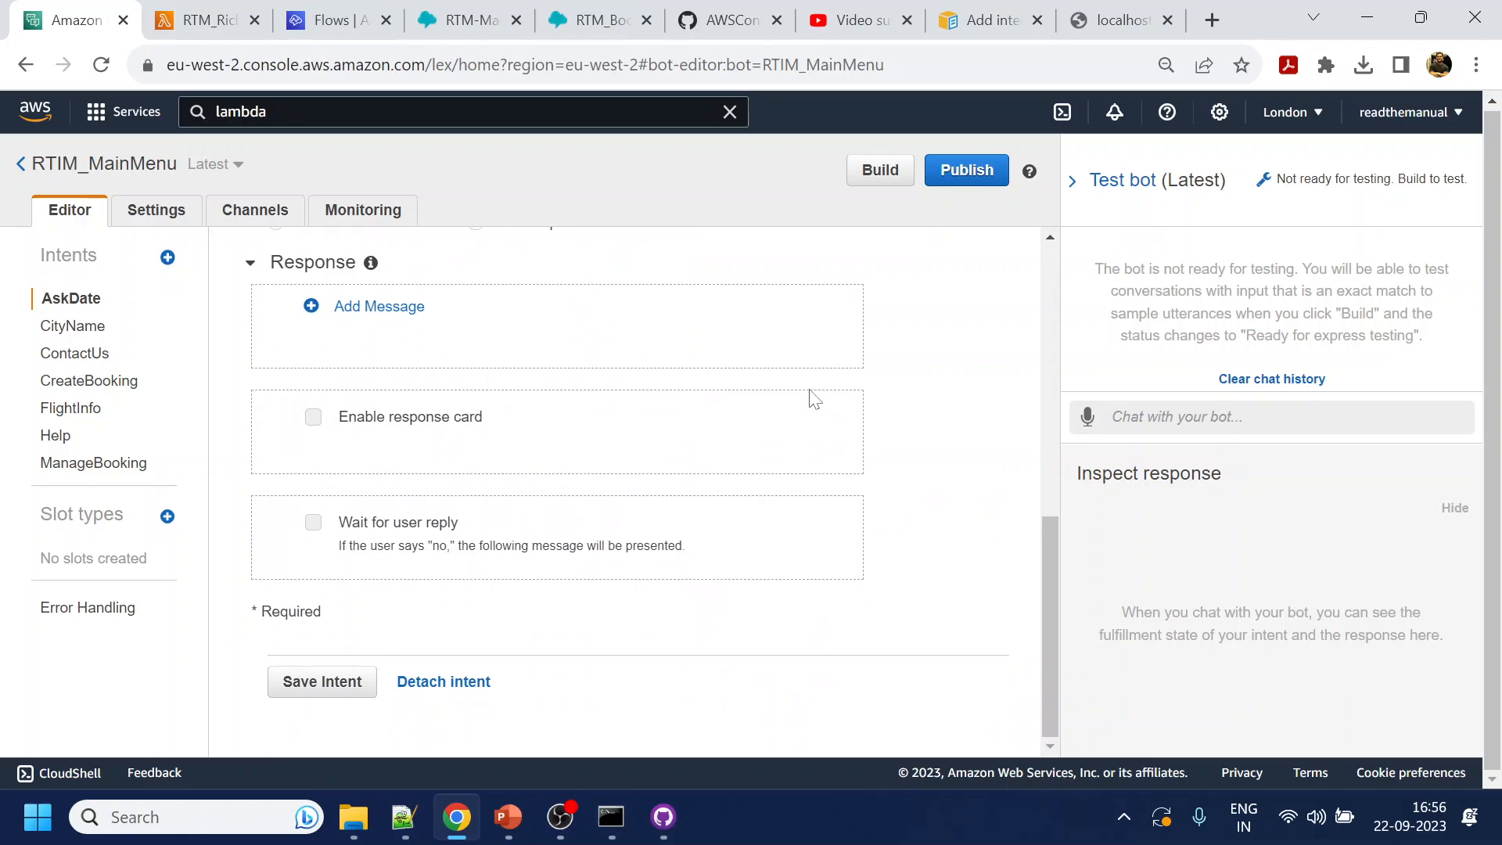
pyautogui.click(352, 684)
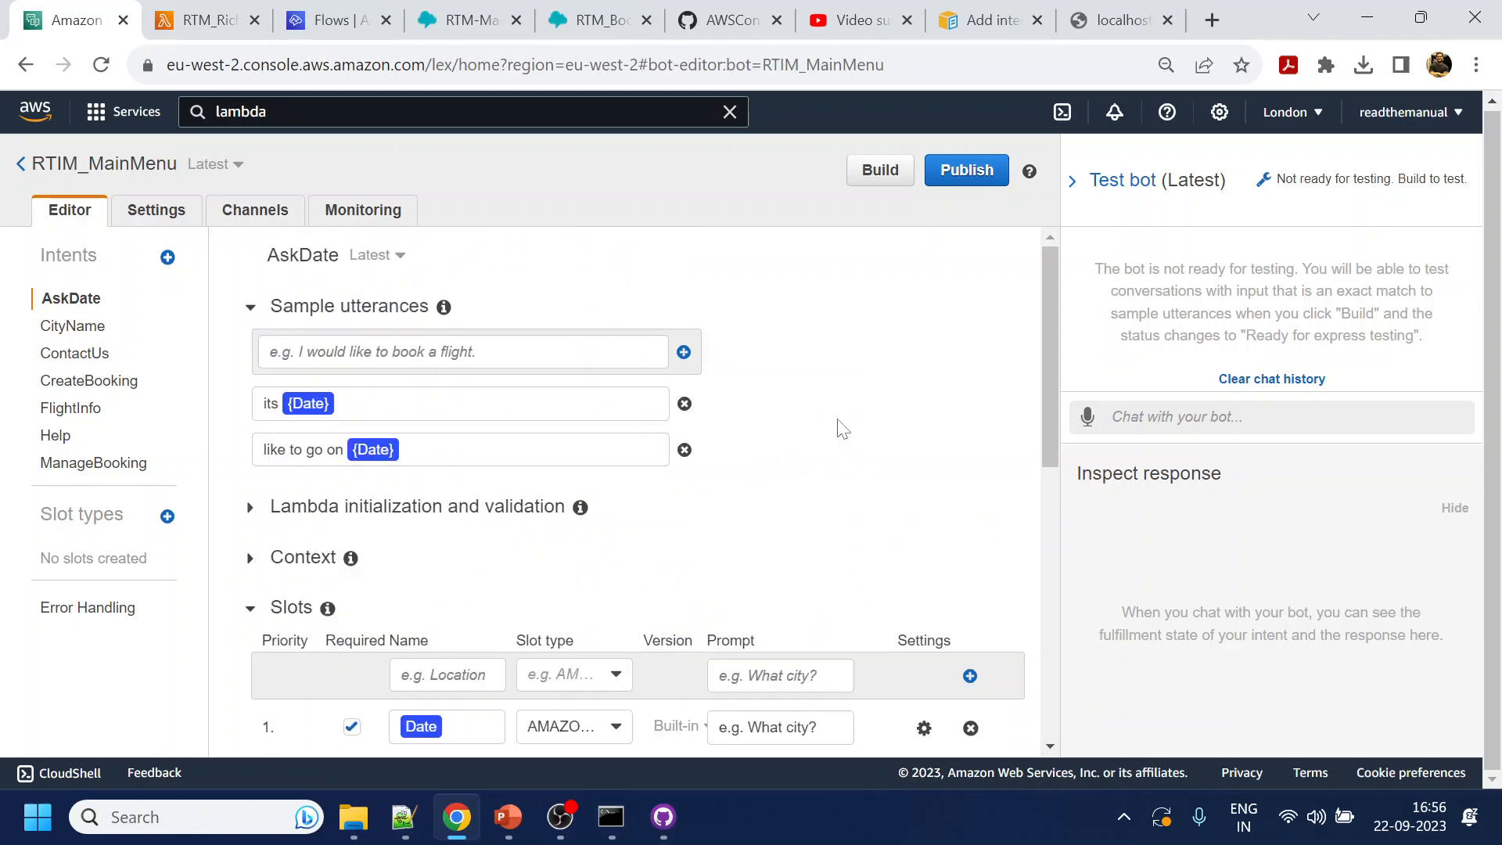
pyautogui.click(878, 170)
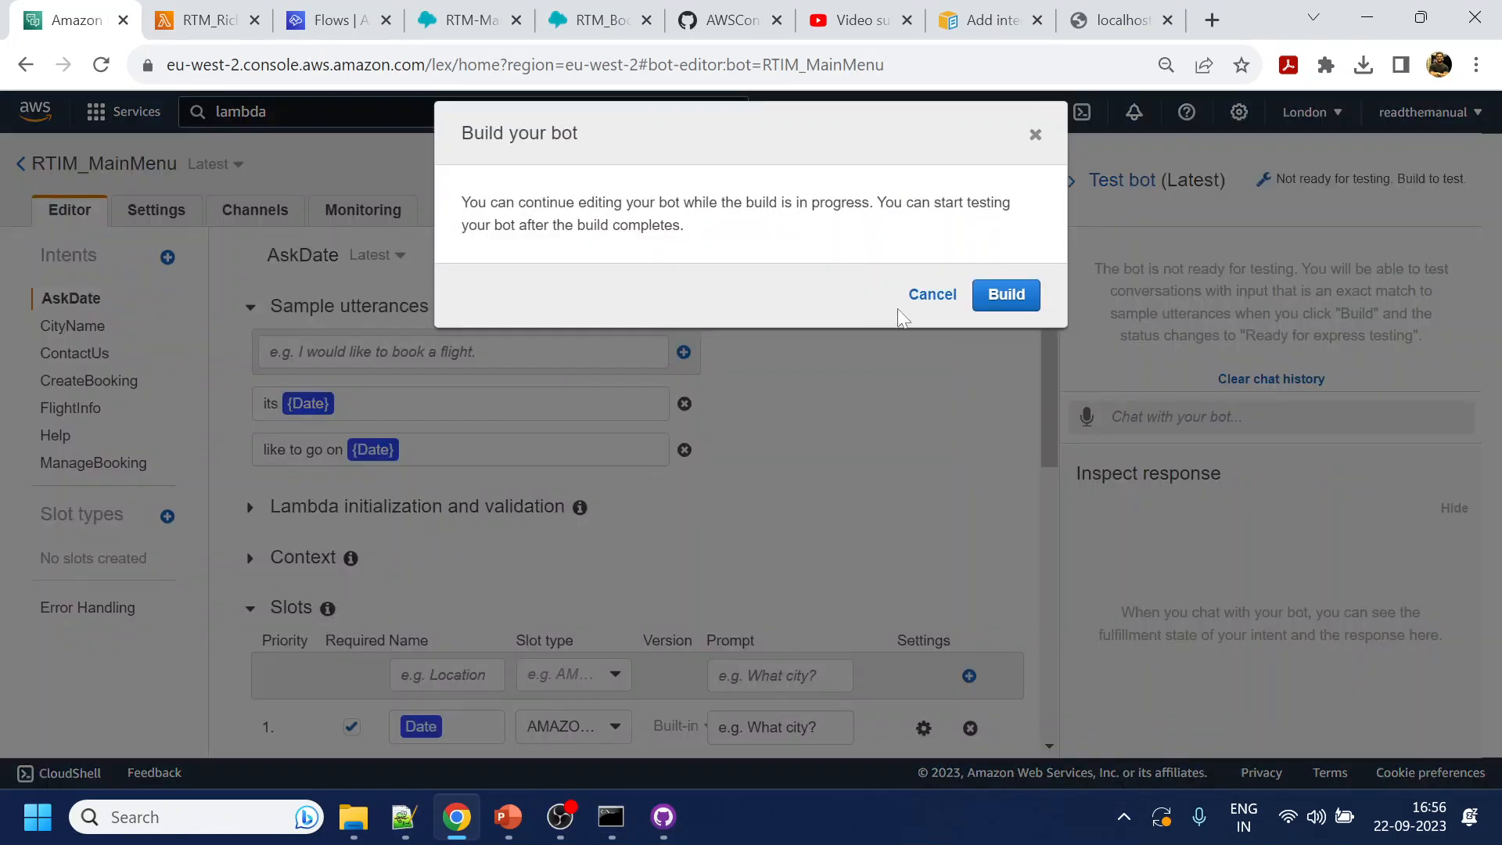
pyautogui.click(1009, 295)
# Back in the RTM_Booking flow, replace the third Get customer input's CityName intent with AskDate copied from the Lex bot, and save the block
pyautogui.click(583, 18)
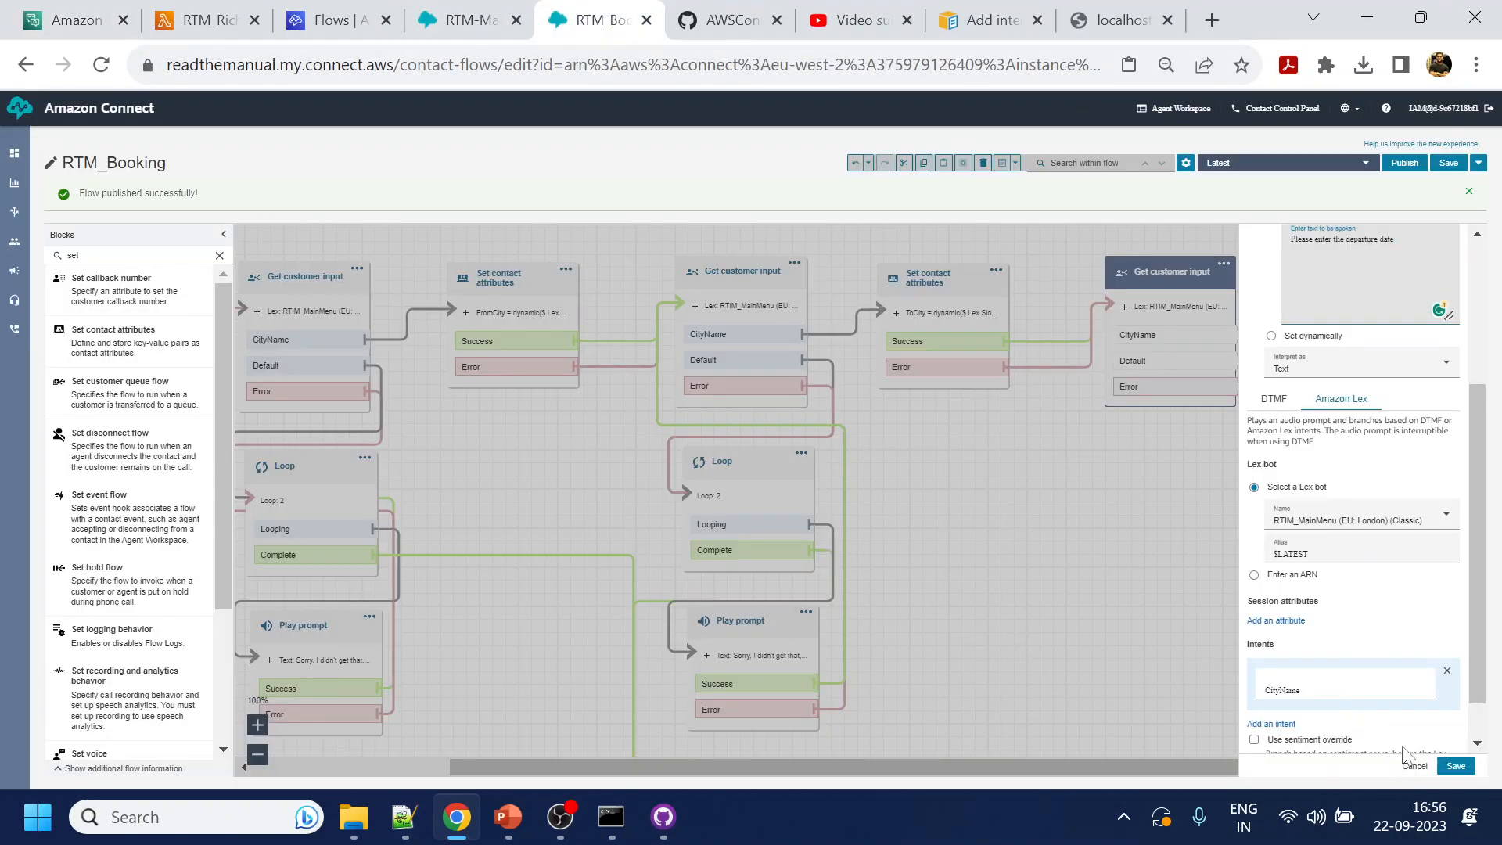
pyautogui.scroll(-1, 1346, 677)
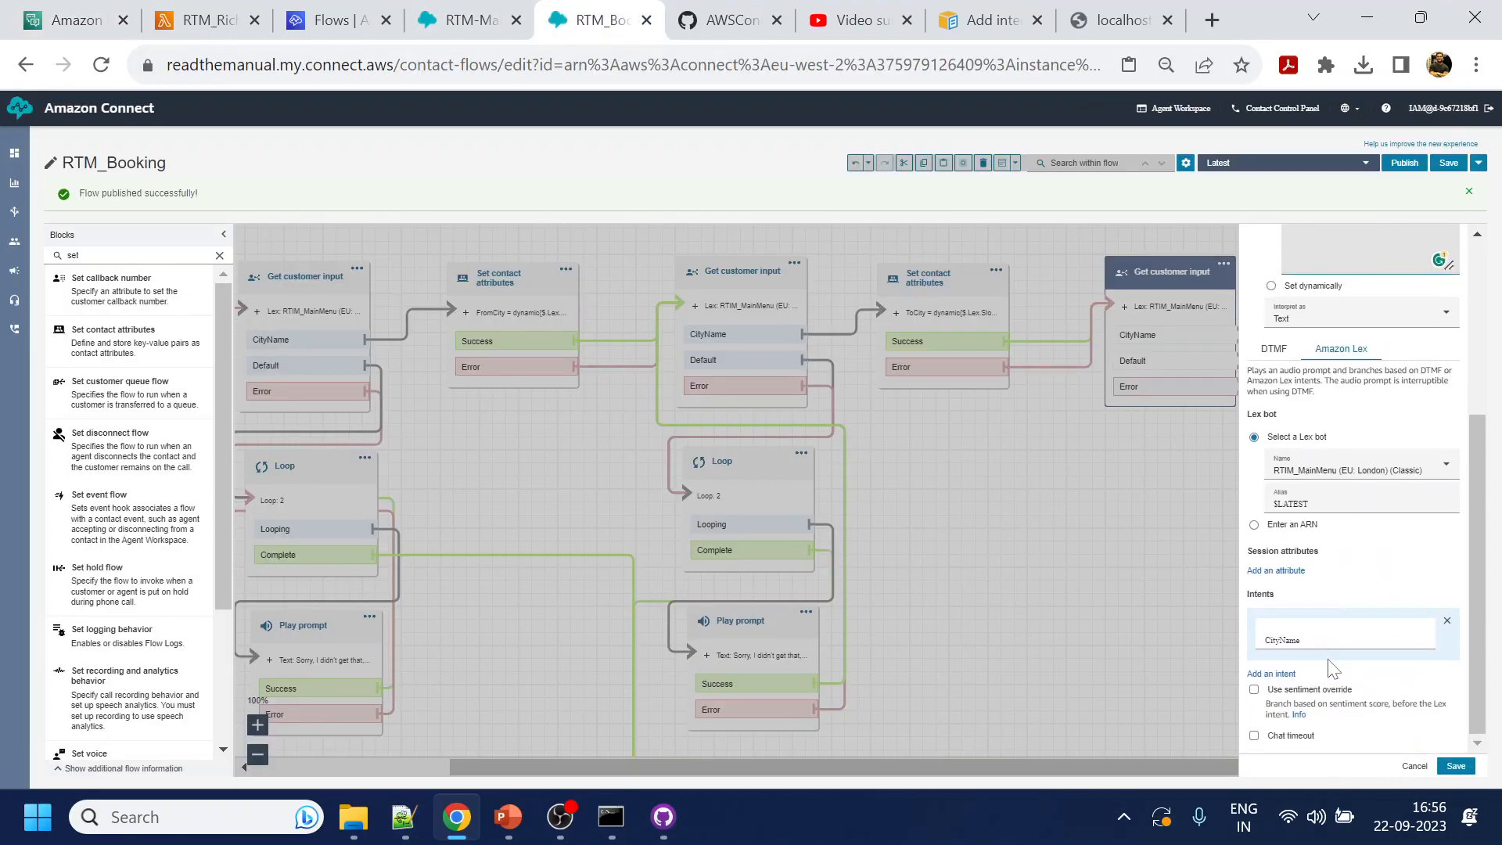
pyautogui.doubleClick(1283, 640)
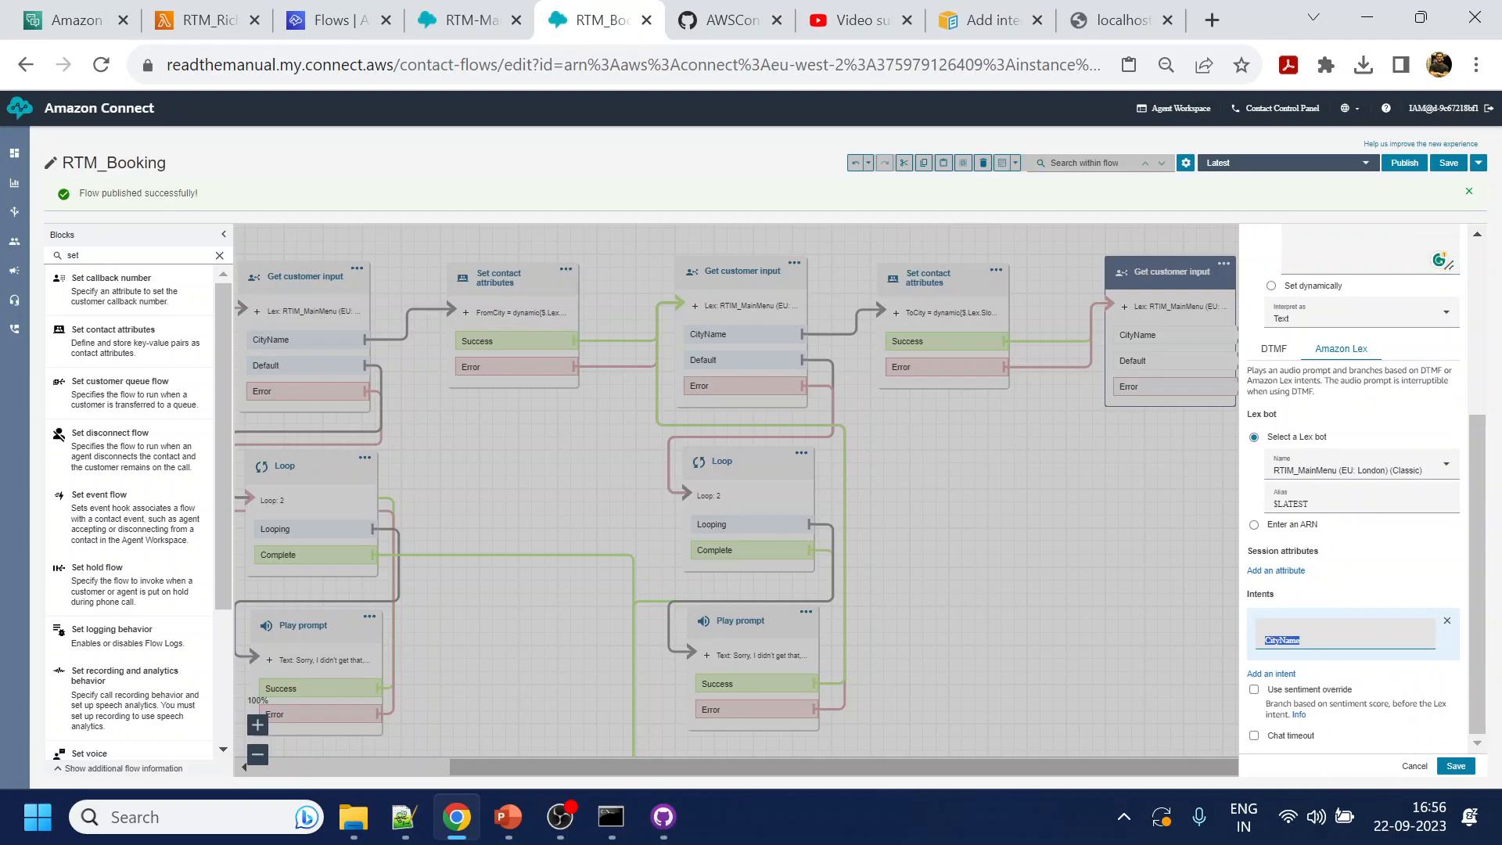
pyautogui.click(76, 19)
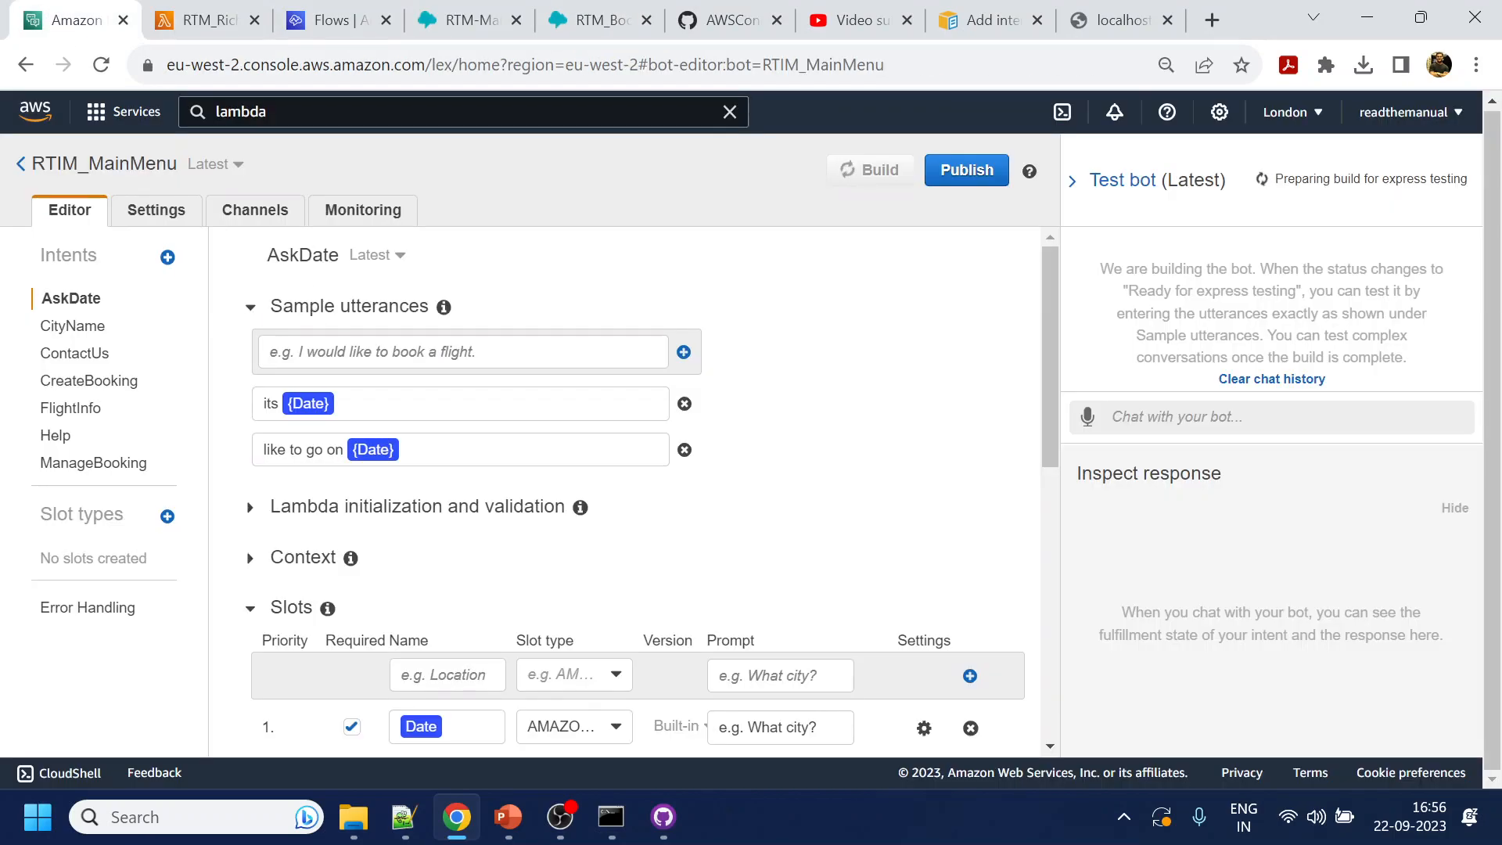
pyautogui.doubleClick(303, 255)
pyautogui.hotkey('ctrl', 'c')
pyautogui.click(599, 20)
pyautogui.hotkey('ctrl', 'v')
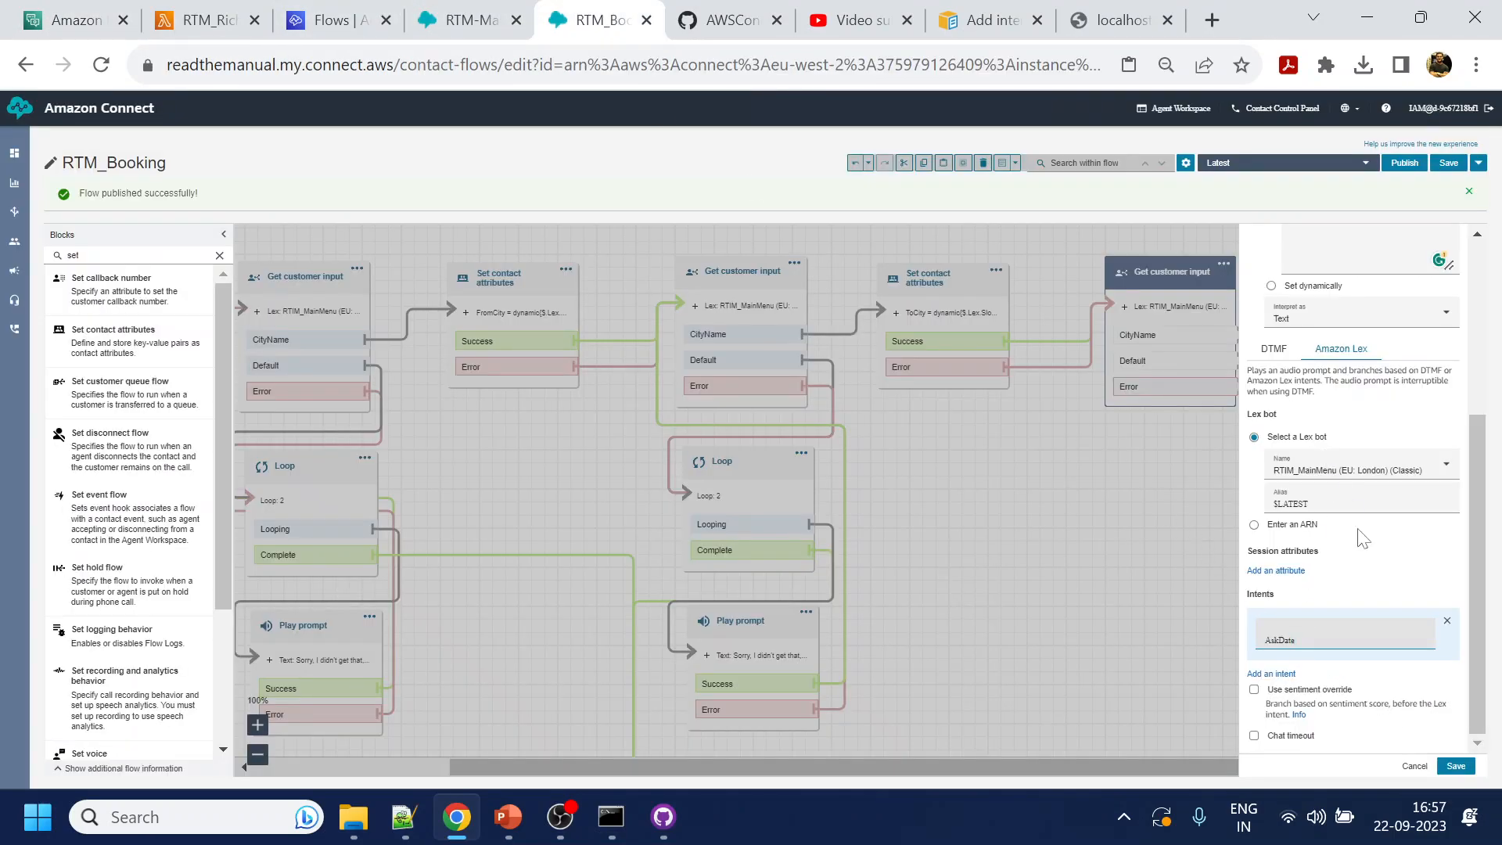
pyautogui.click(1453, 766)
# Duplicate the second input's Loop and retry Play prompt together and place the copies below the third Get customer input
pyautogui.moveTo(1341, 497); pyautogui.dragTo(1141, 410)
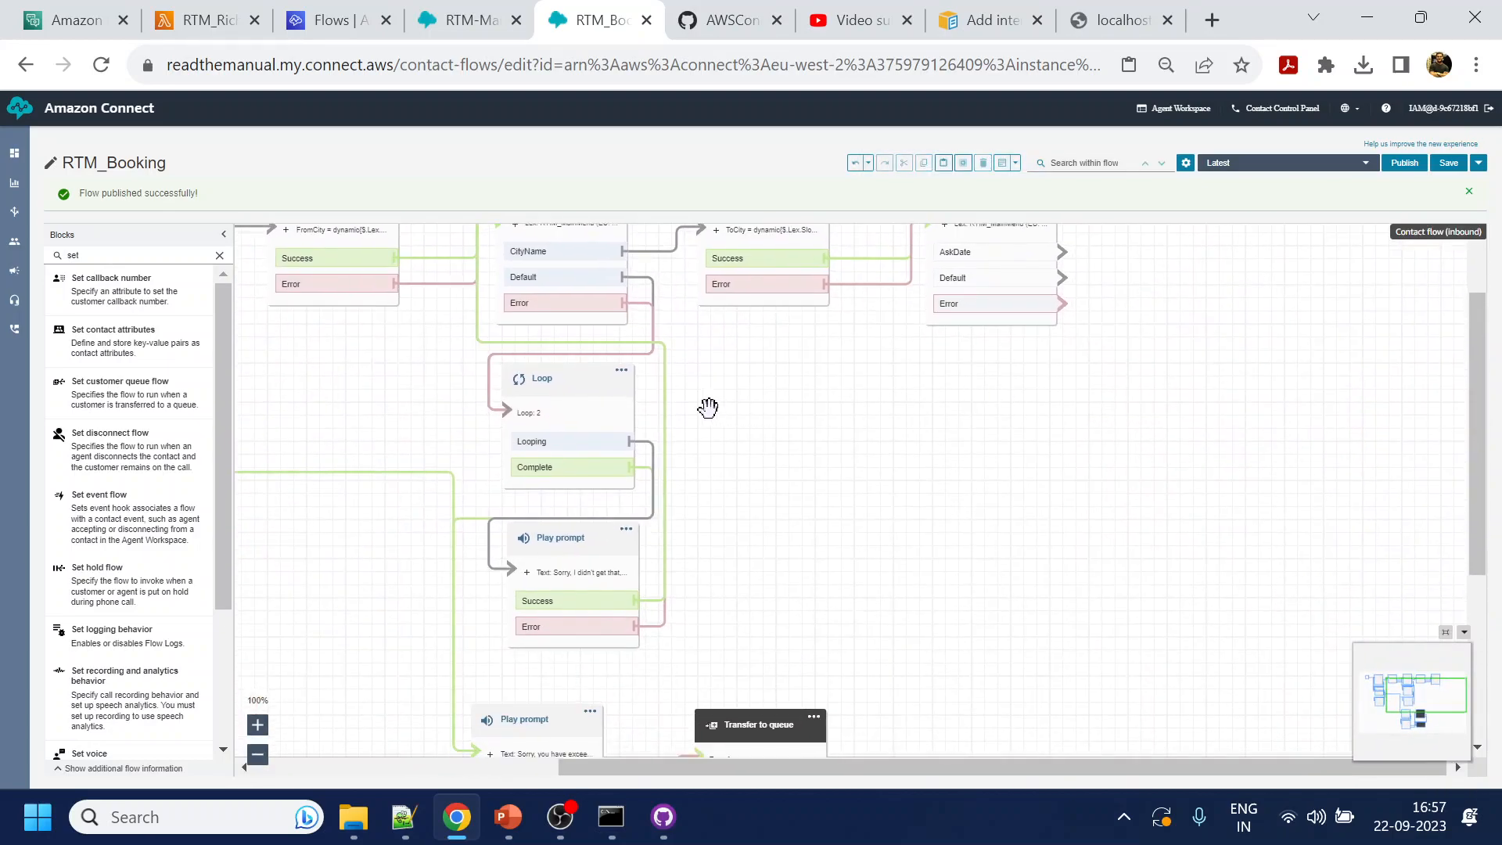
pyautogui.click(560, 391)
pyautogui.click(560, 552)
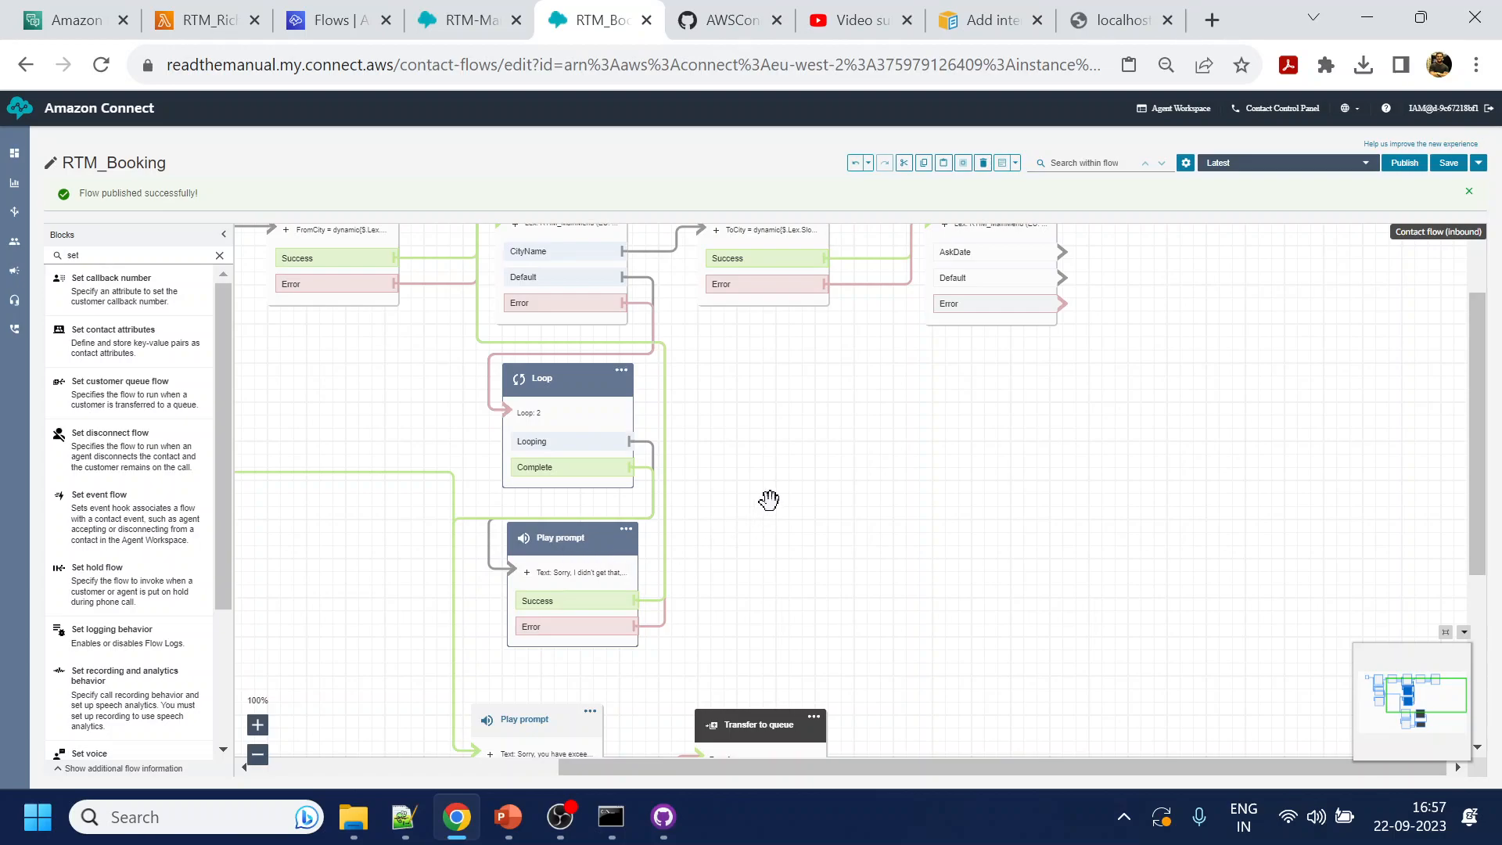
pyautogui.hotkey('ctrl', 'c')
pyautogui.hotkey('ctrl', 'v')
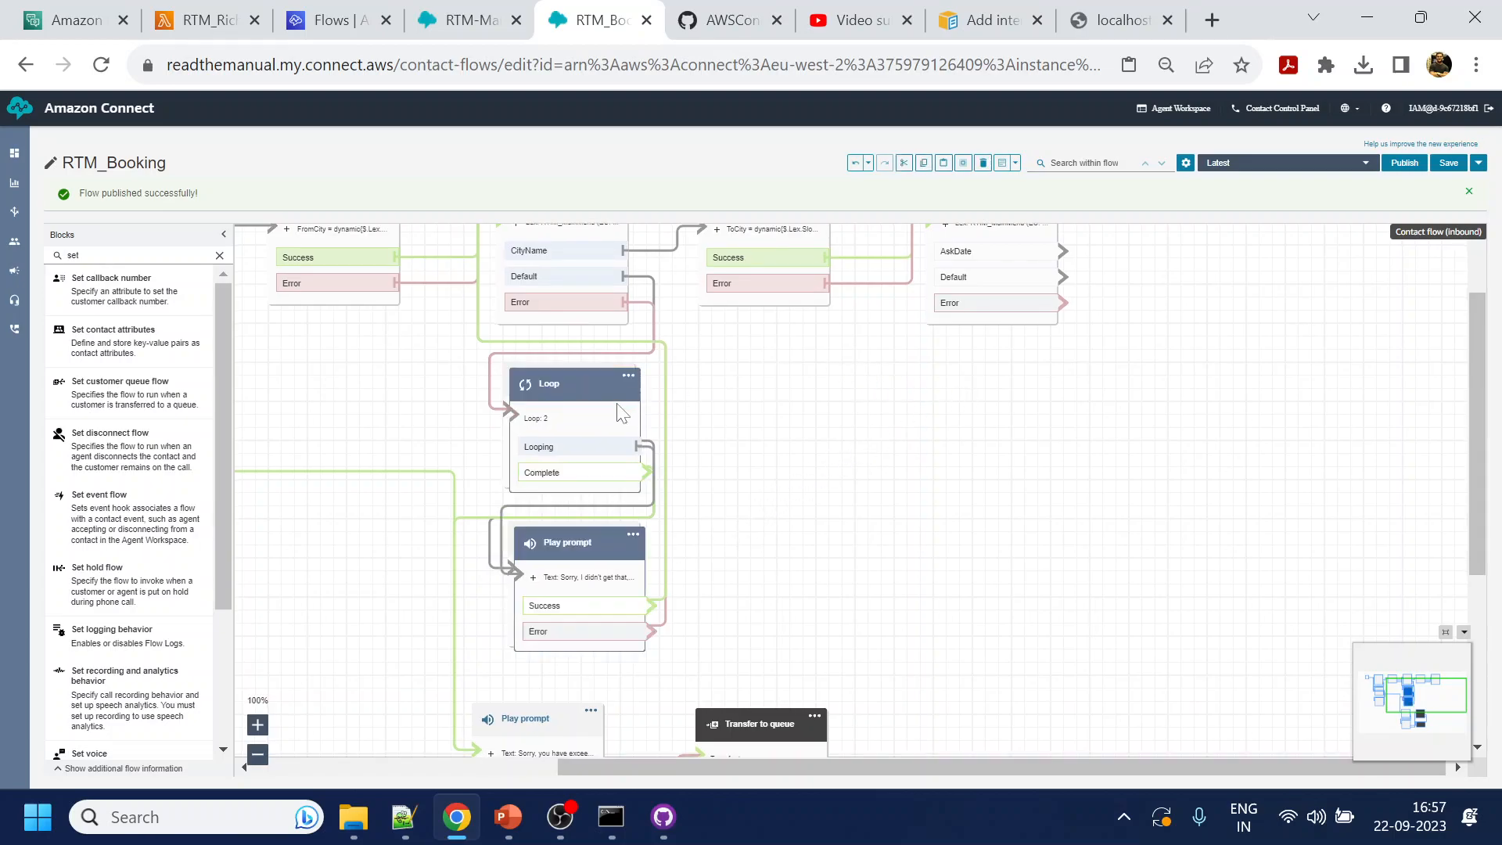
pyautogui.moveTo(629, 420); pyautogui.dragTo(1053, 404)
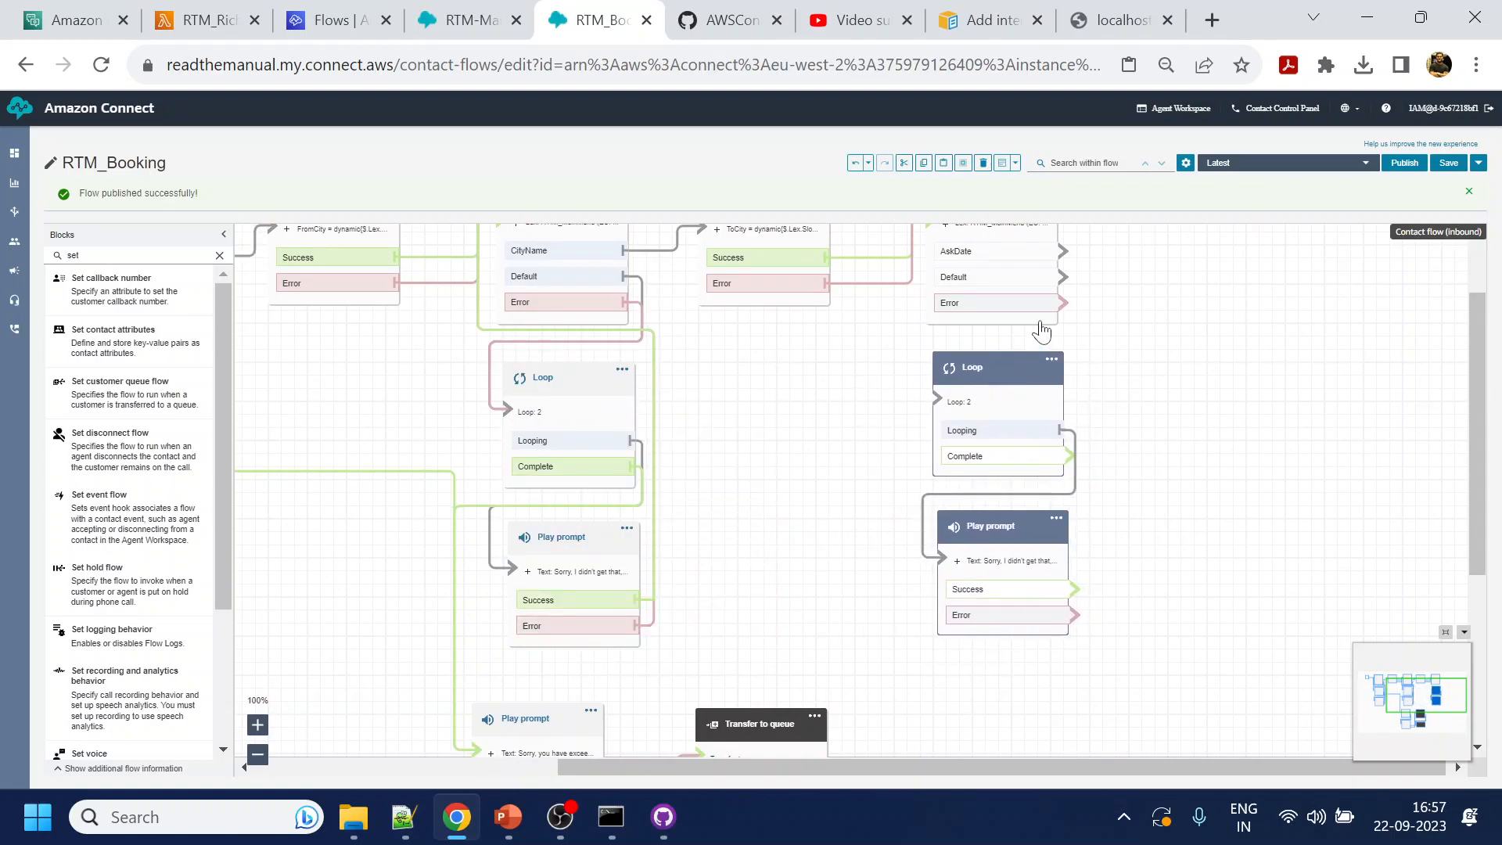
# Connect the third Get customer input's Default and Error branches to the duplicated Loop block
pyautogui.click(1069, 276)
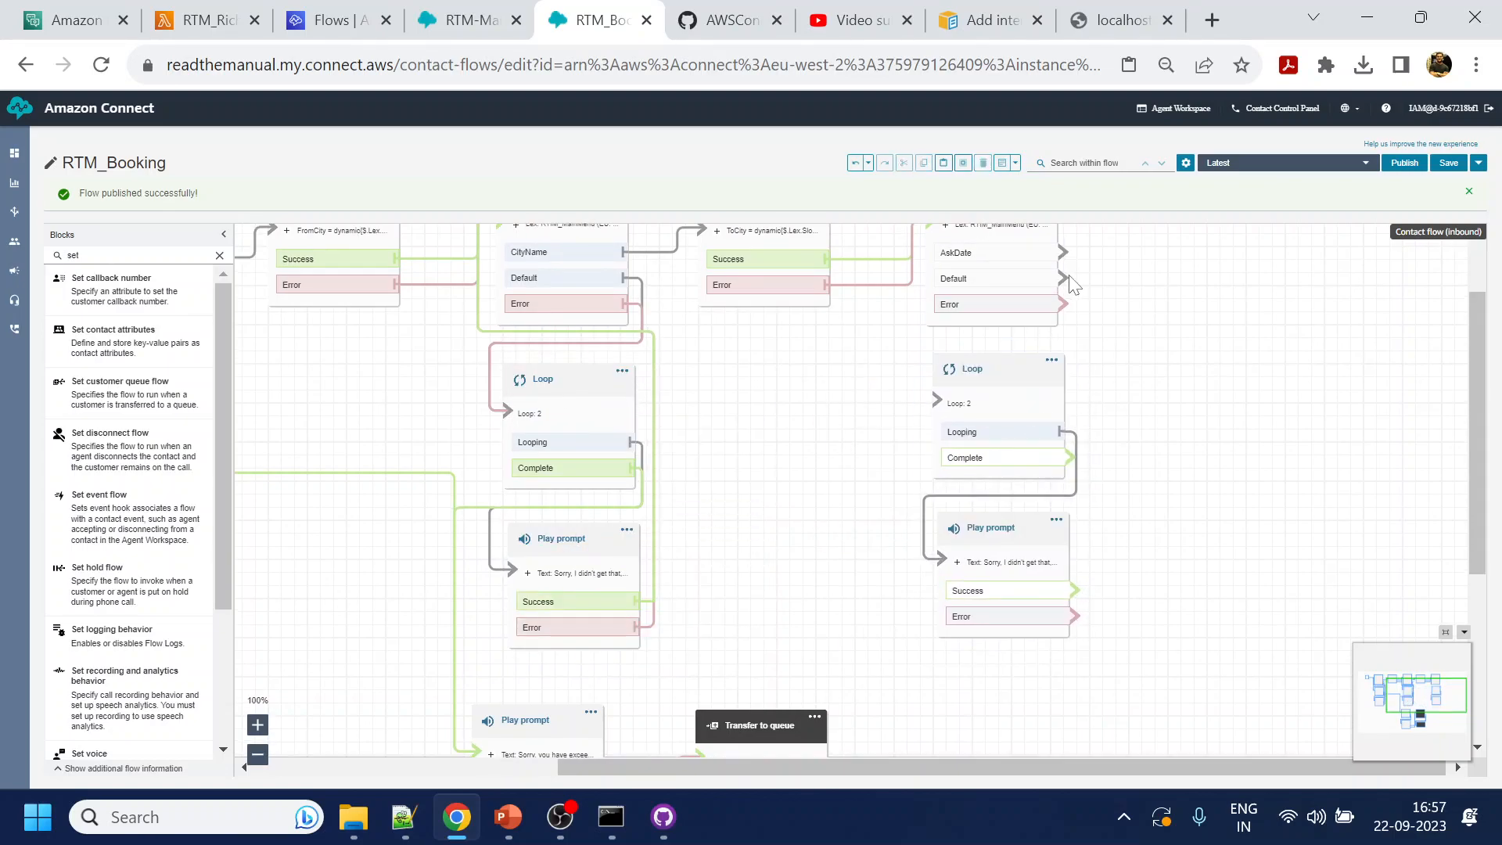
pyautogui.moveTo(1062, 278)
pyautogui.mouseDown()
pyautogui.moveTo(1080, 324)
pyautogui.moveTo(1017, 403)
pyautogui.mouseUp()
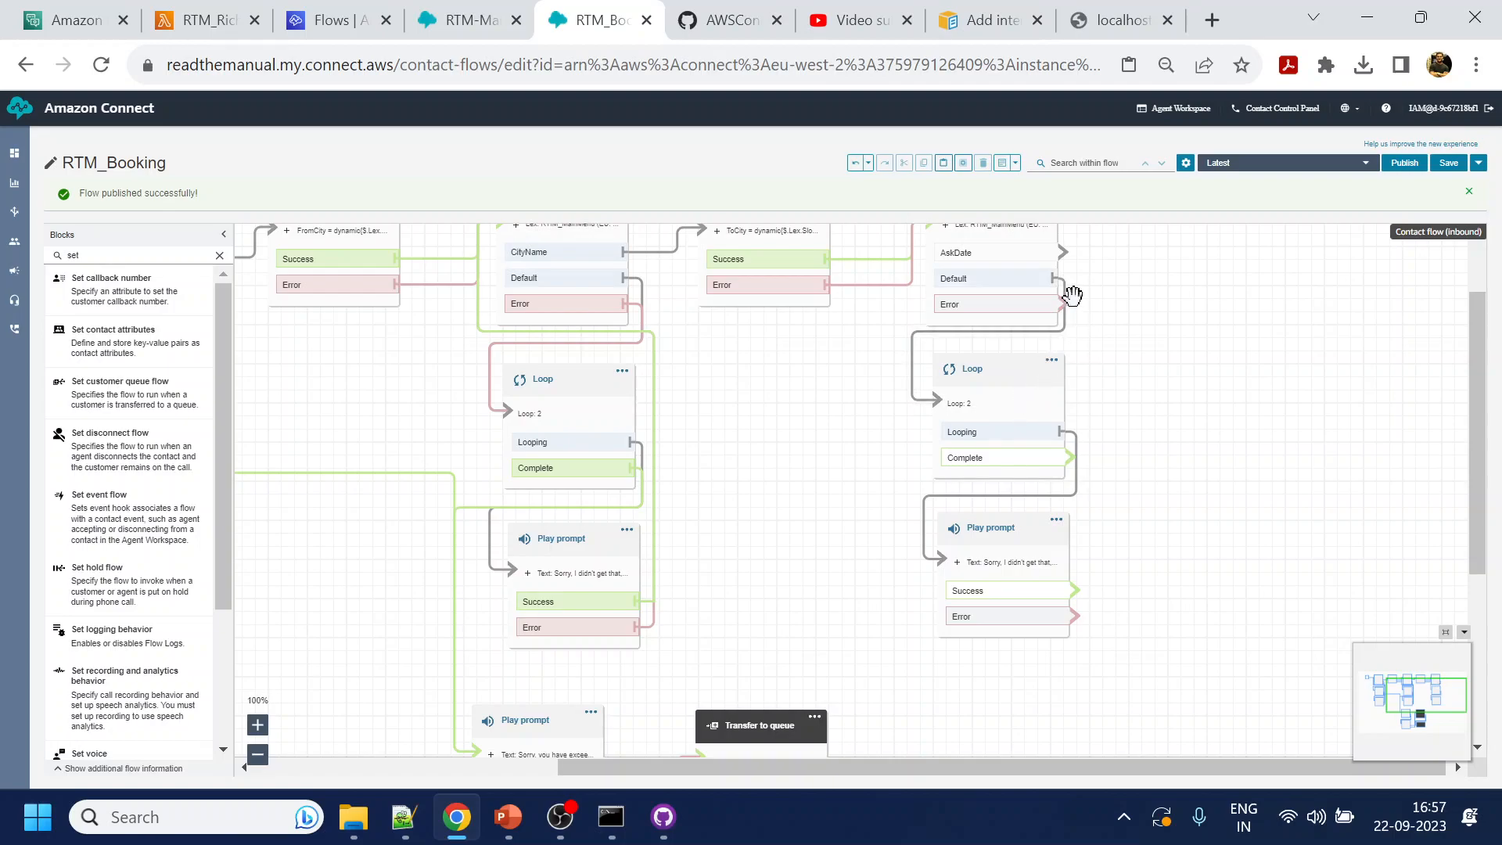
pyautogui.moveTo(1062, 302); pyautogui.dragTo(1013, 414)
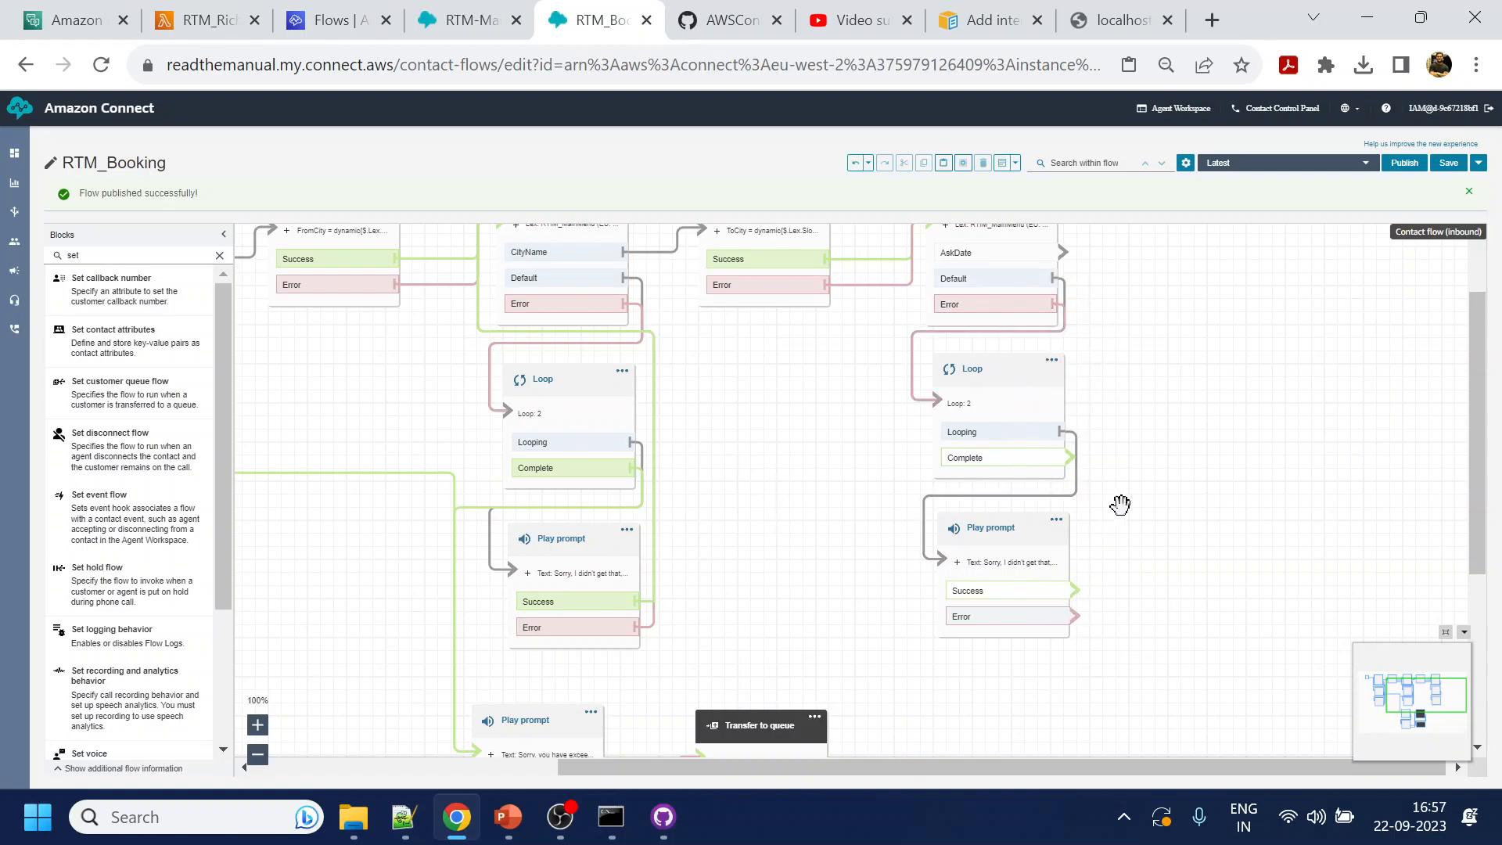
# Connect the duplicated Play prompt's Success and Error to the third Get customer input, and the duplicated Loop's Complete to the exceeded-attempts Play prompt
pyautogui.scroll(1, 1127, 512)
pyautogui.moveTo(1077, 618); pyautogui.dragTo(921, 265)
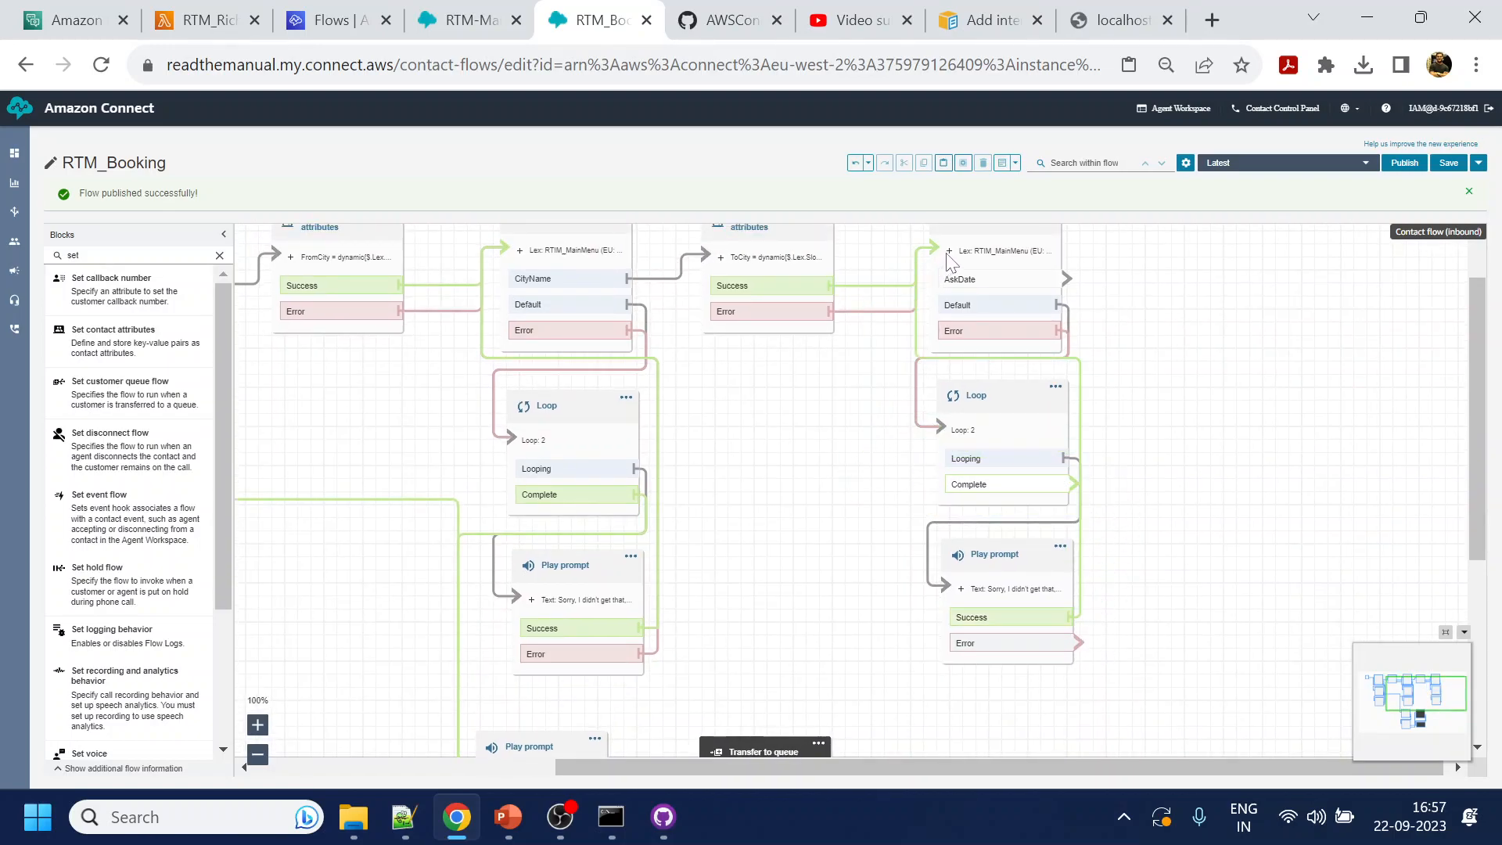
pyautogui.moveTo(1078, 642); pyautogui.dragTo(914, 350)
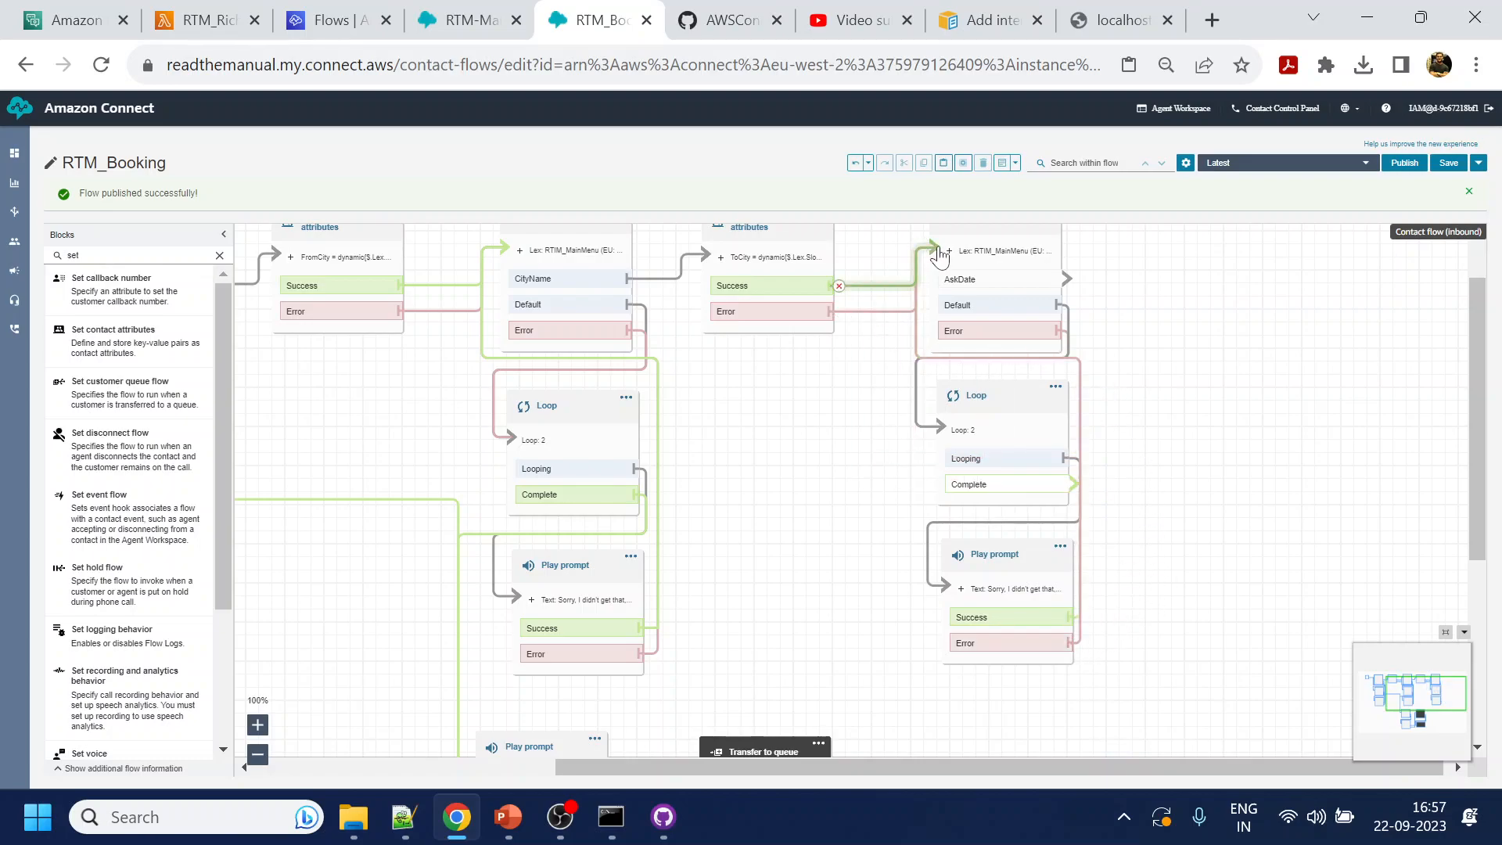
pyautogui.moveTo(1138, 502); pyautogui.dragTo(1120, 426)
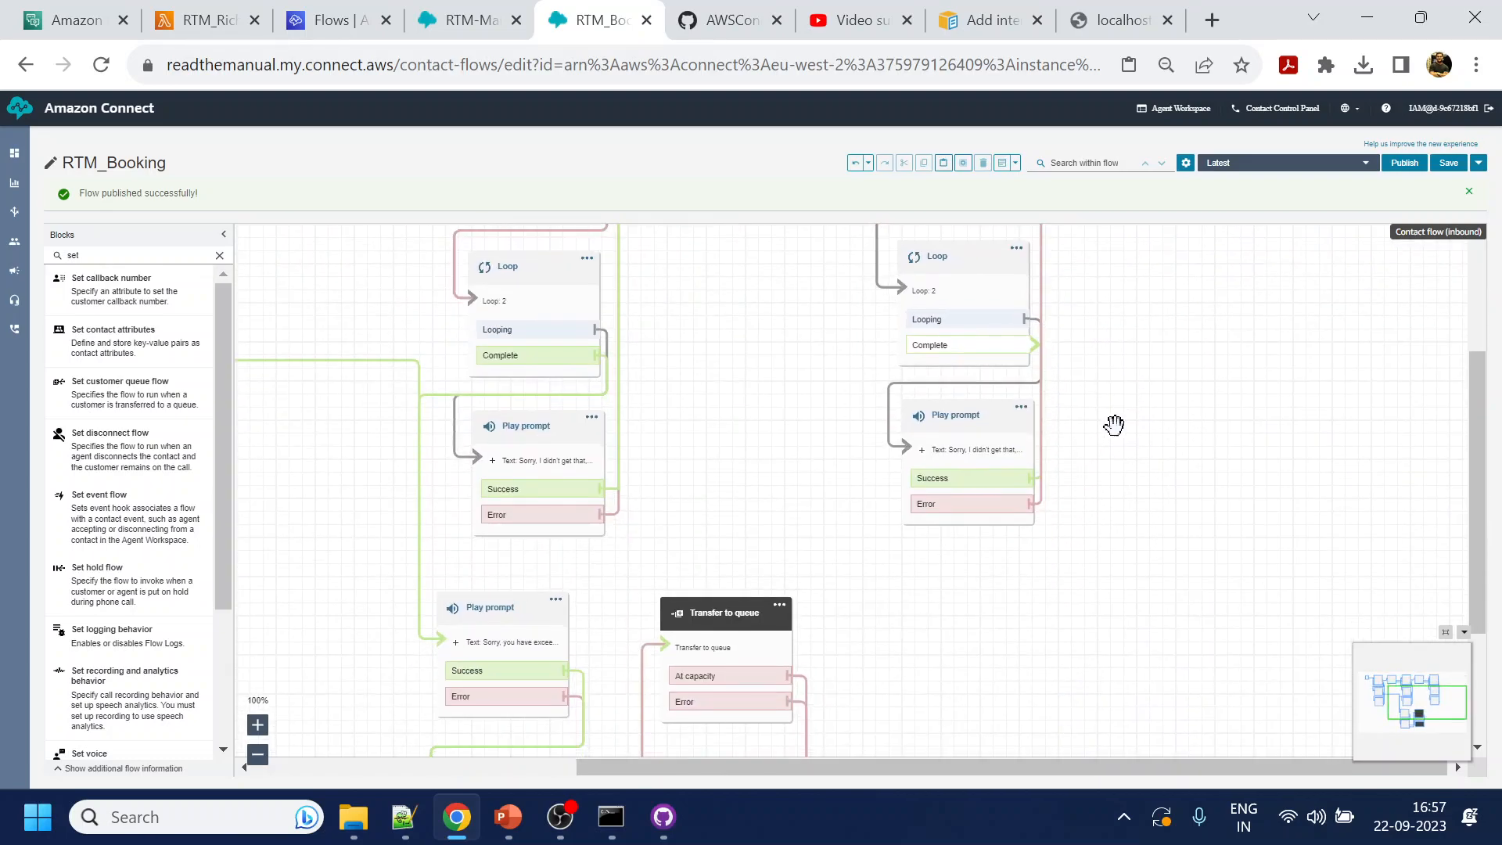
pyautogui.moveTo(1047, 353); pyautogui.dragTo(461, 648)
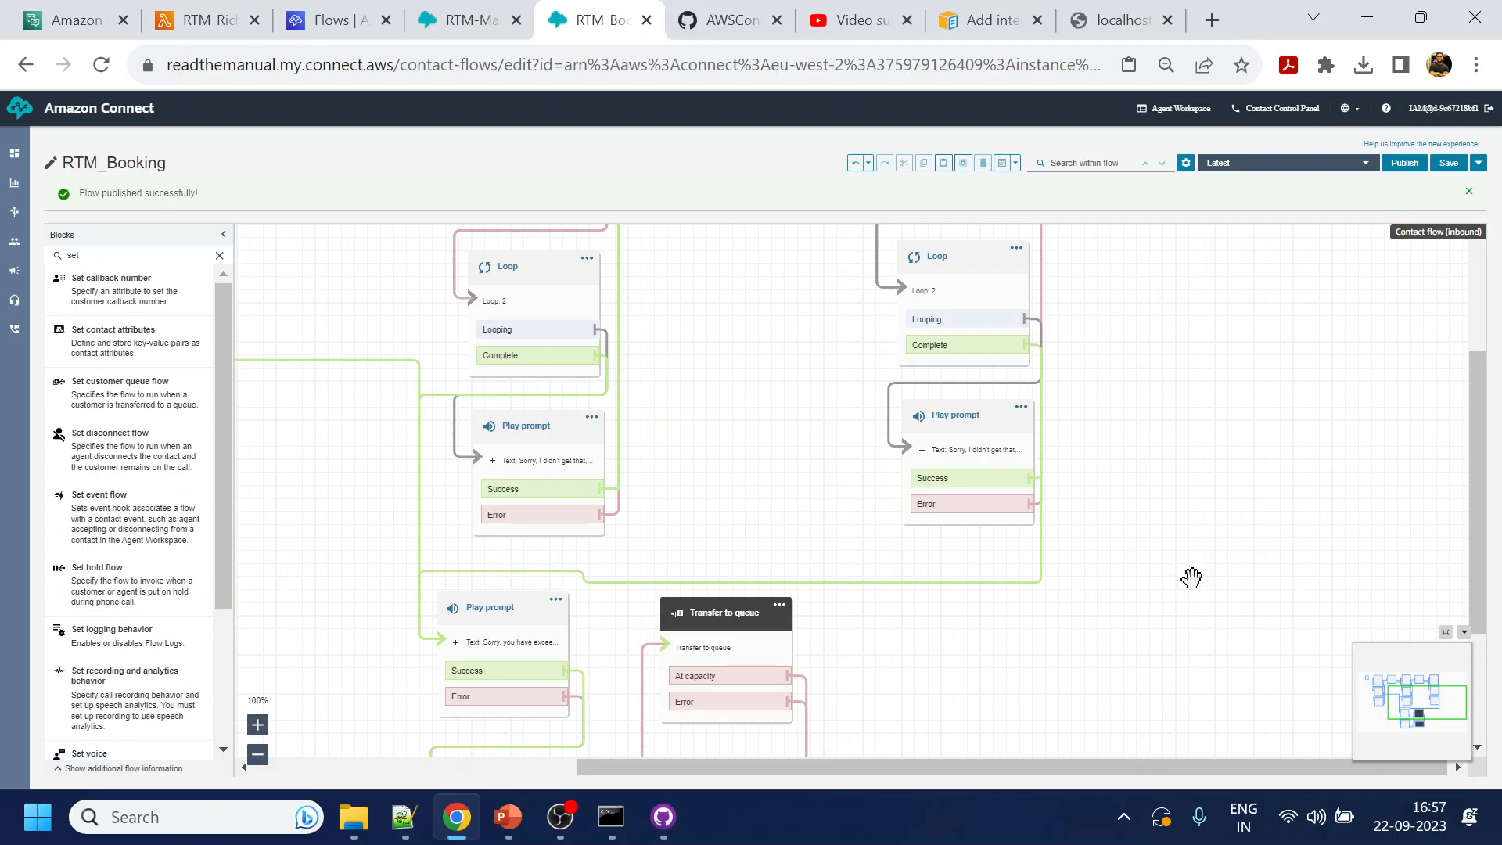
# Duplicate the ToCity Set contact attributes block, place the copy after the third Get customer input, and connect the AskDate branch to it
pyautogui.scroll(3, 1321, 583)
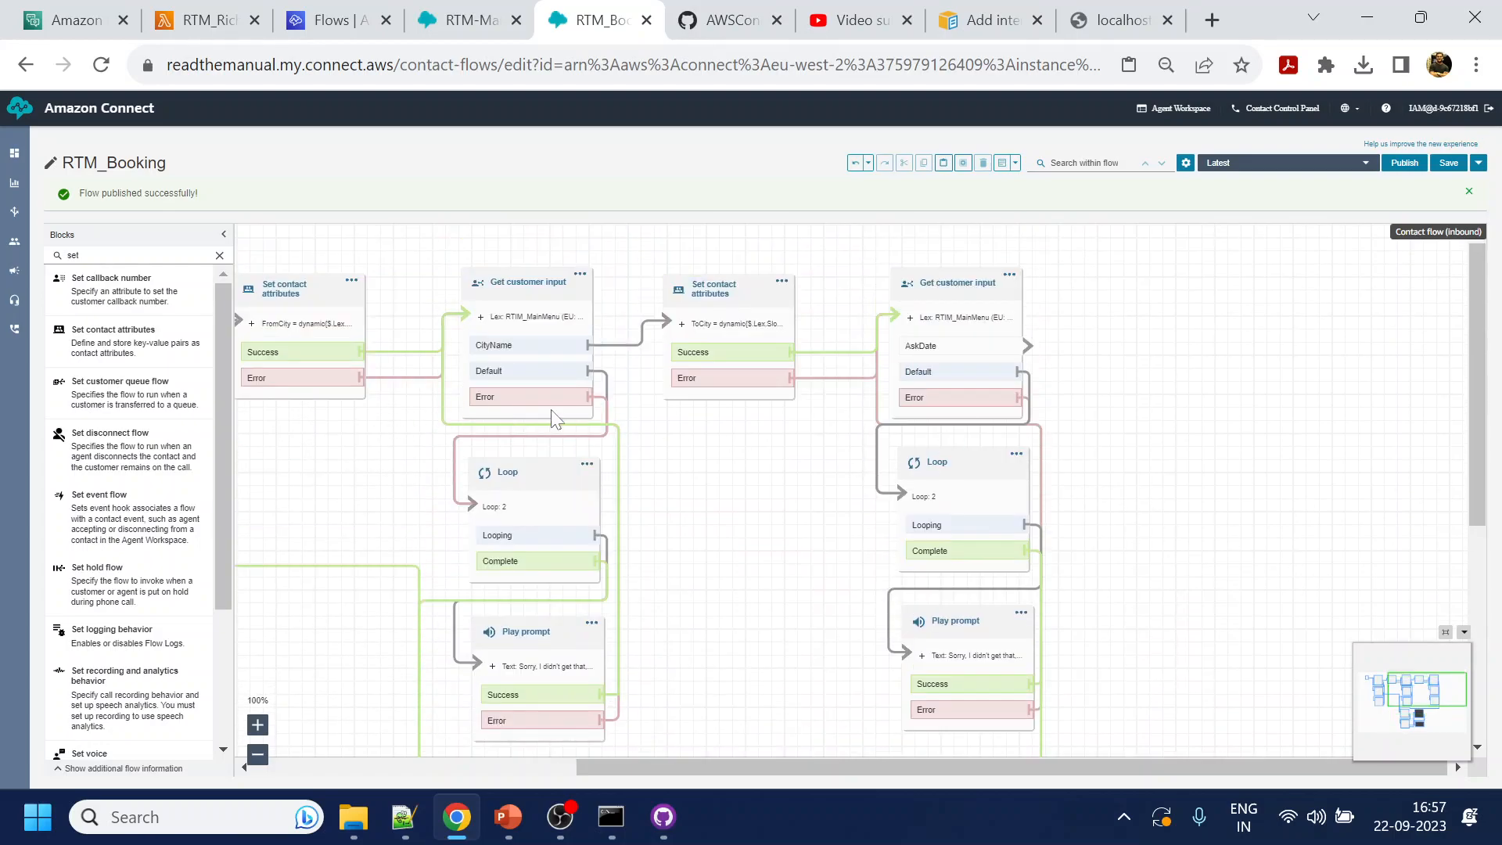
pyautogui.click(734, 291)
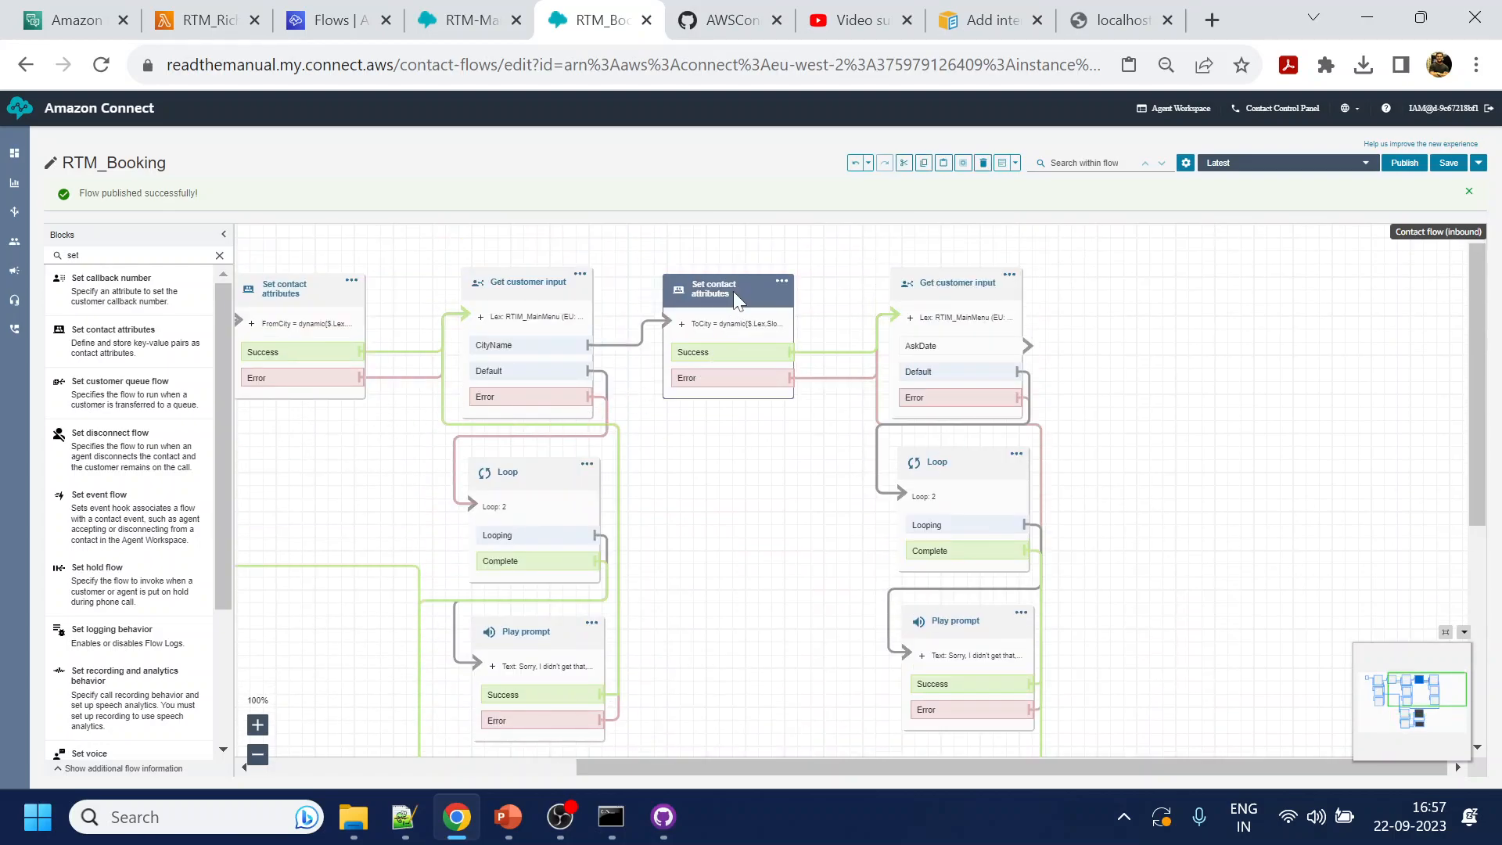
pyautogui.click(1248, 395)
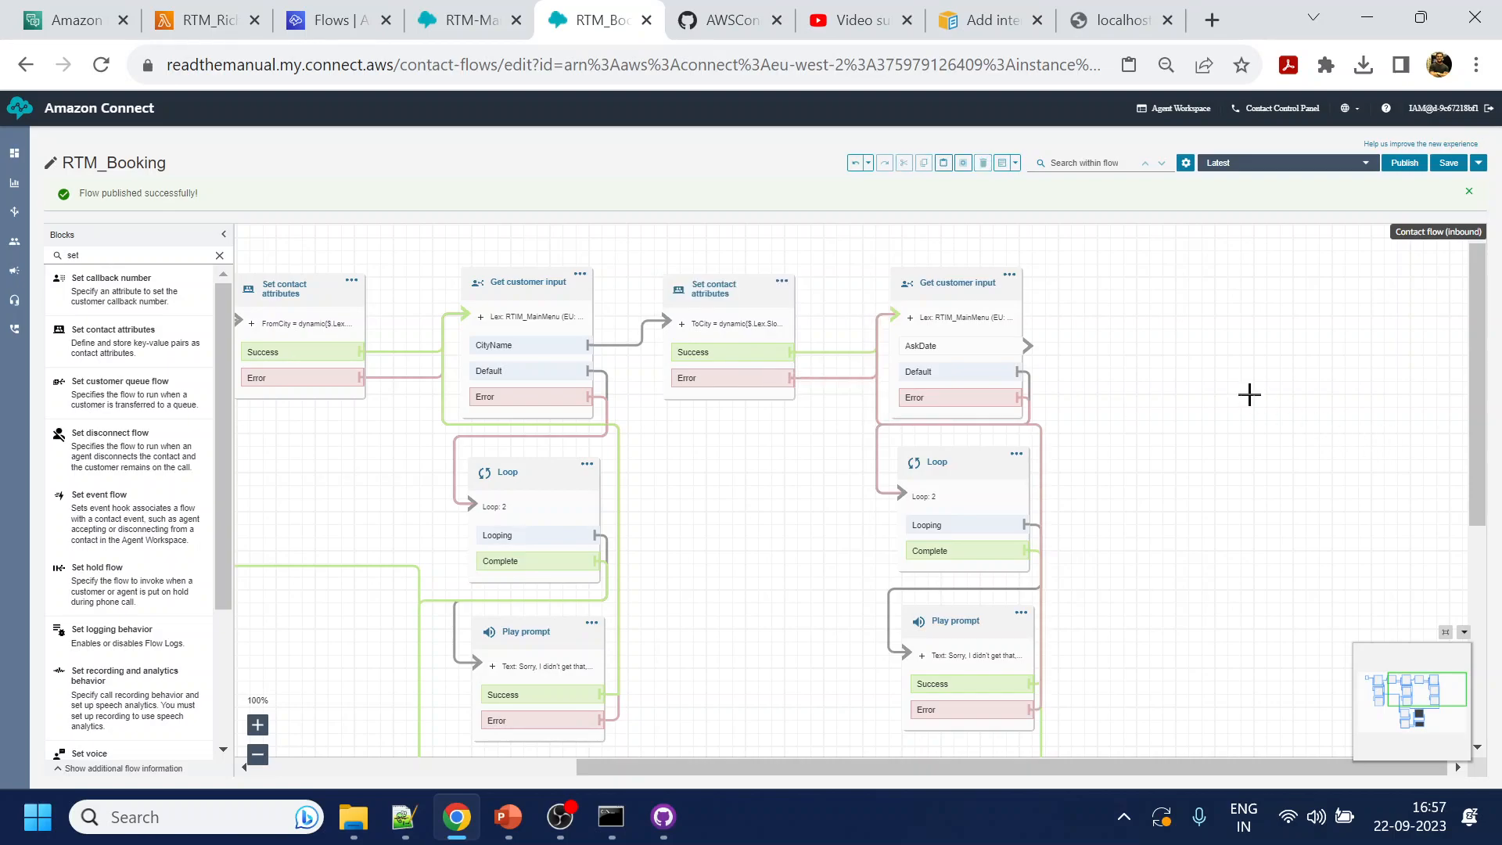
pyautogui.hotkey('ctrl', 'v')
pyautogui.moveTo(747, 308); pyautogui.dragTo(1184, 300)
pyautogui.moveTo(1027, 345); pyautogui.dragTo(1108, 319)
# Set the copied Set contact attributes block to store DepDate from the Lex slot Date, checking the slot name in the AskDate intent, and save
pyautogui.click(1158, 294)
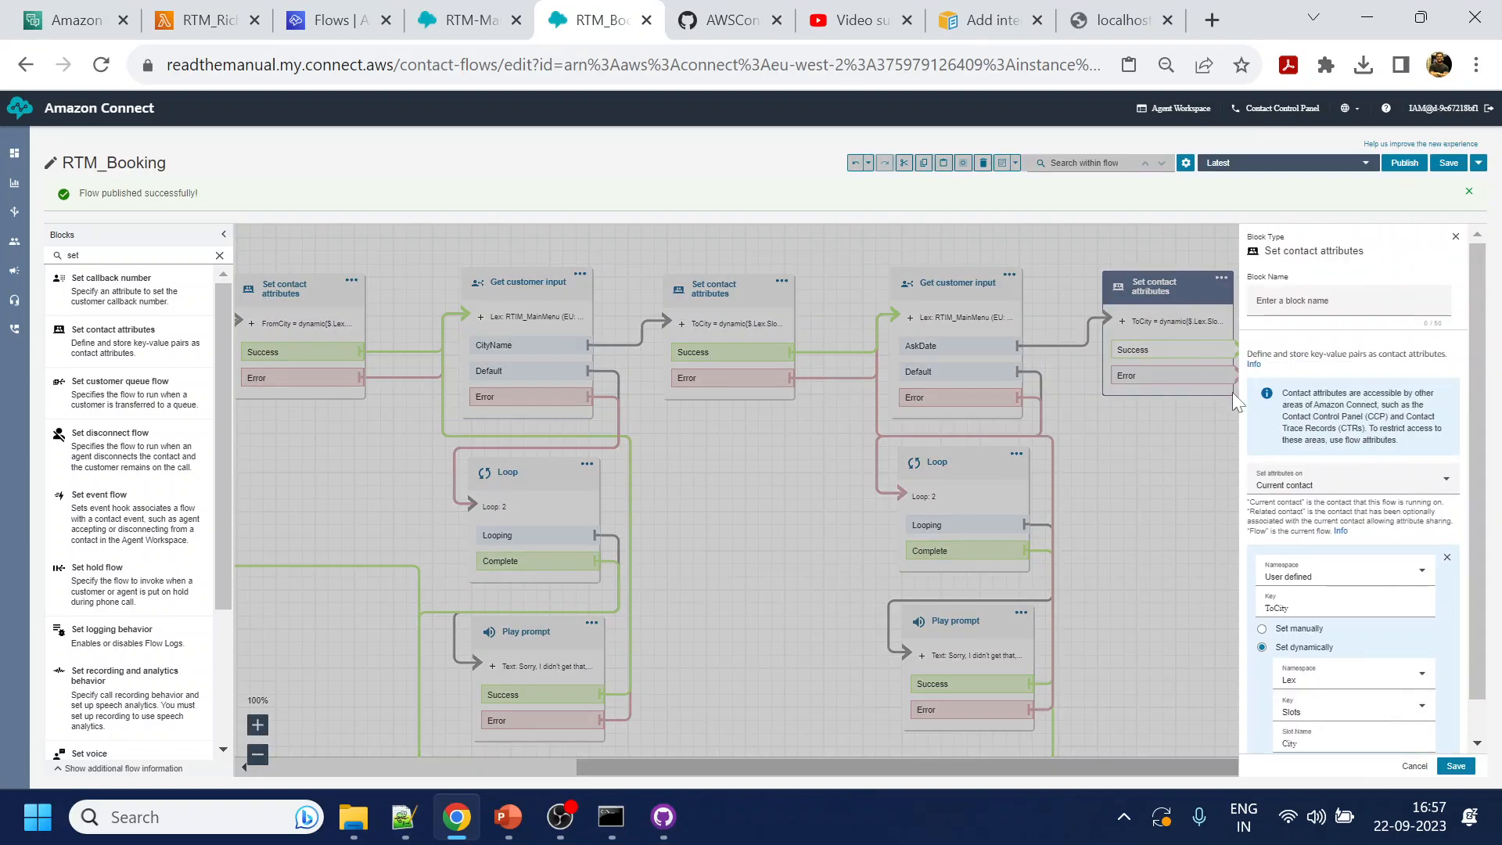
pyautogui.click(1301, 608)
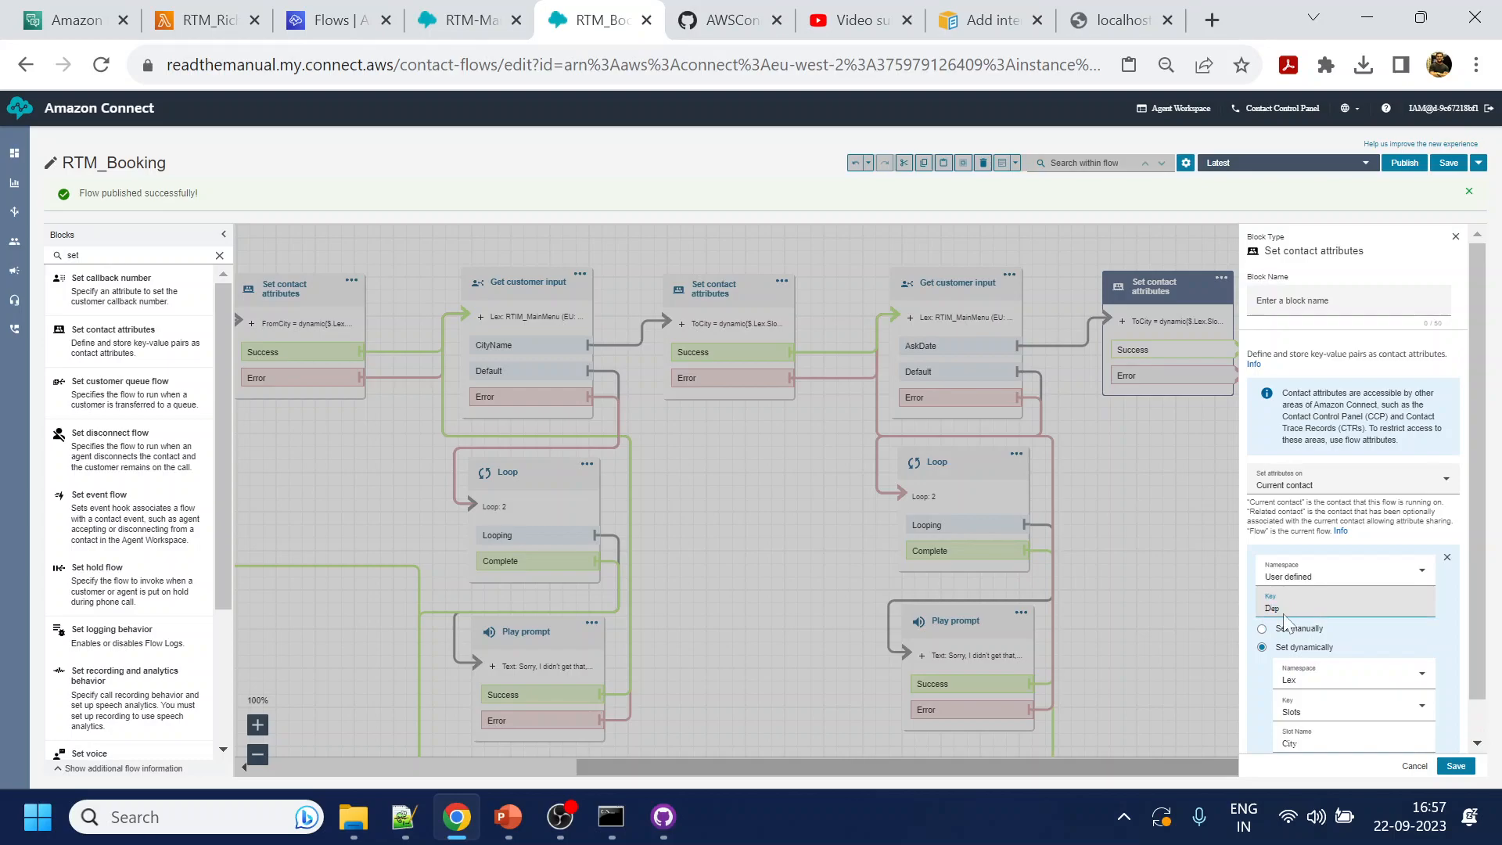
pyautogui.write('DepDate')
pyautogui.scroll(-1, 1391, 716)
pyautogui.doubleClick(1335, 703)
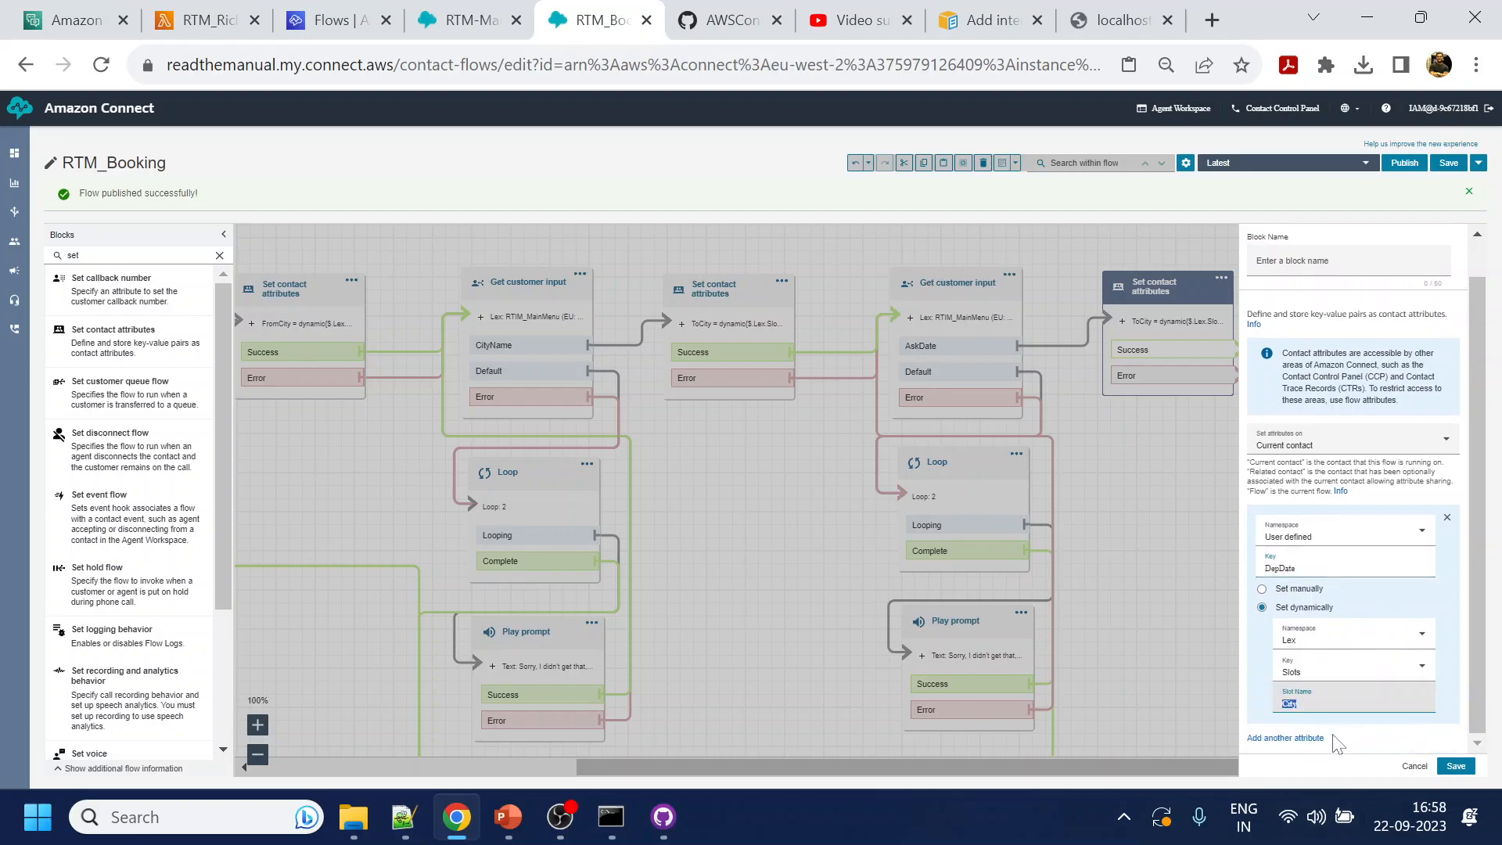
pyautogui.write('Date')
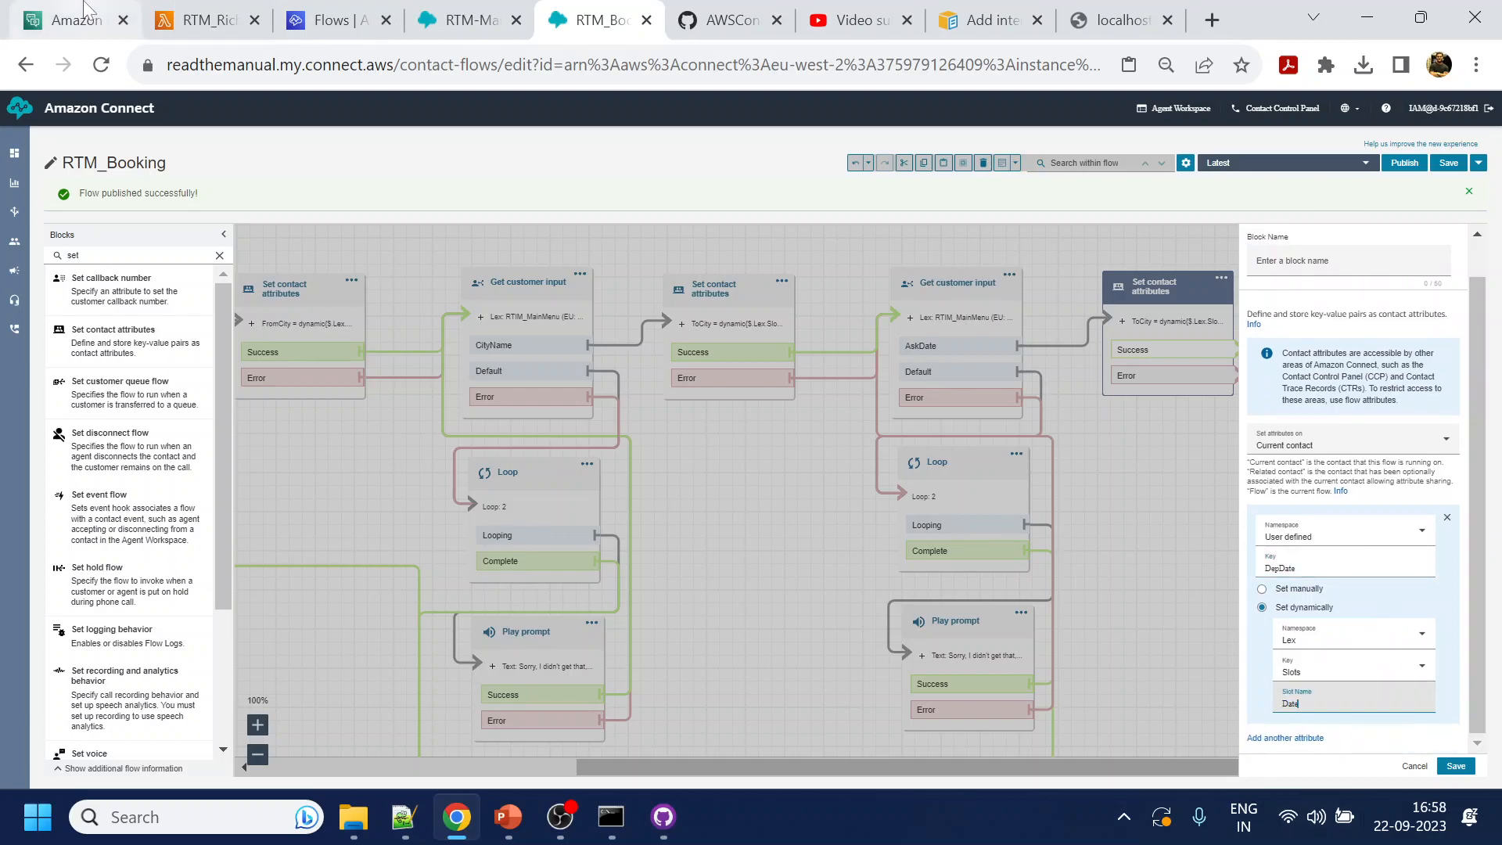
pyautogui.click(74, 19)
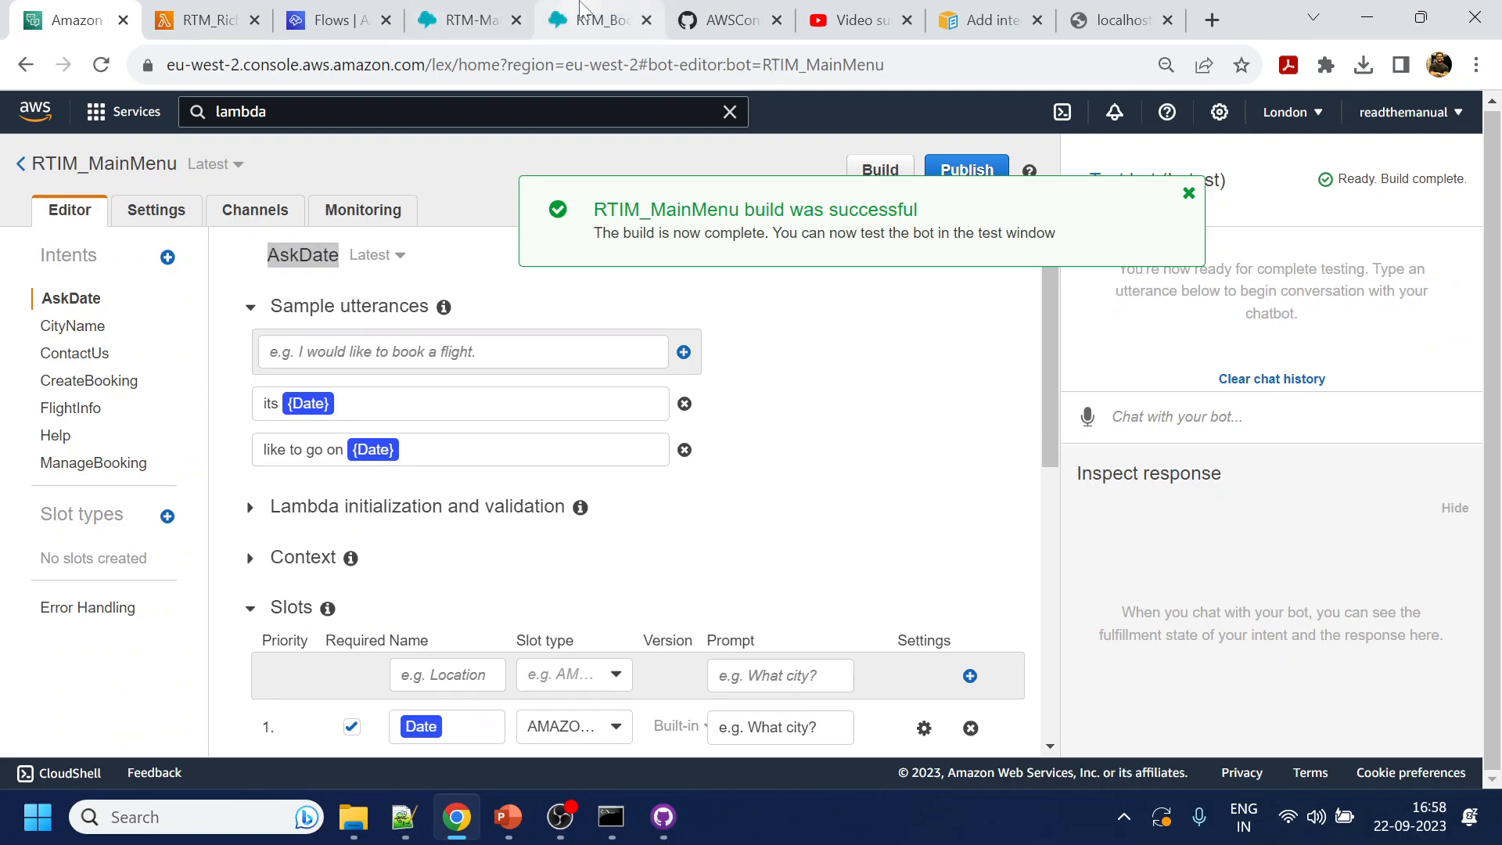
pyautogui.click(596, 19)
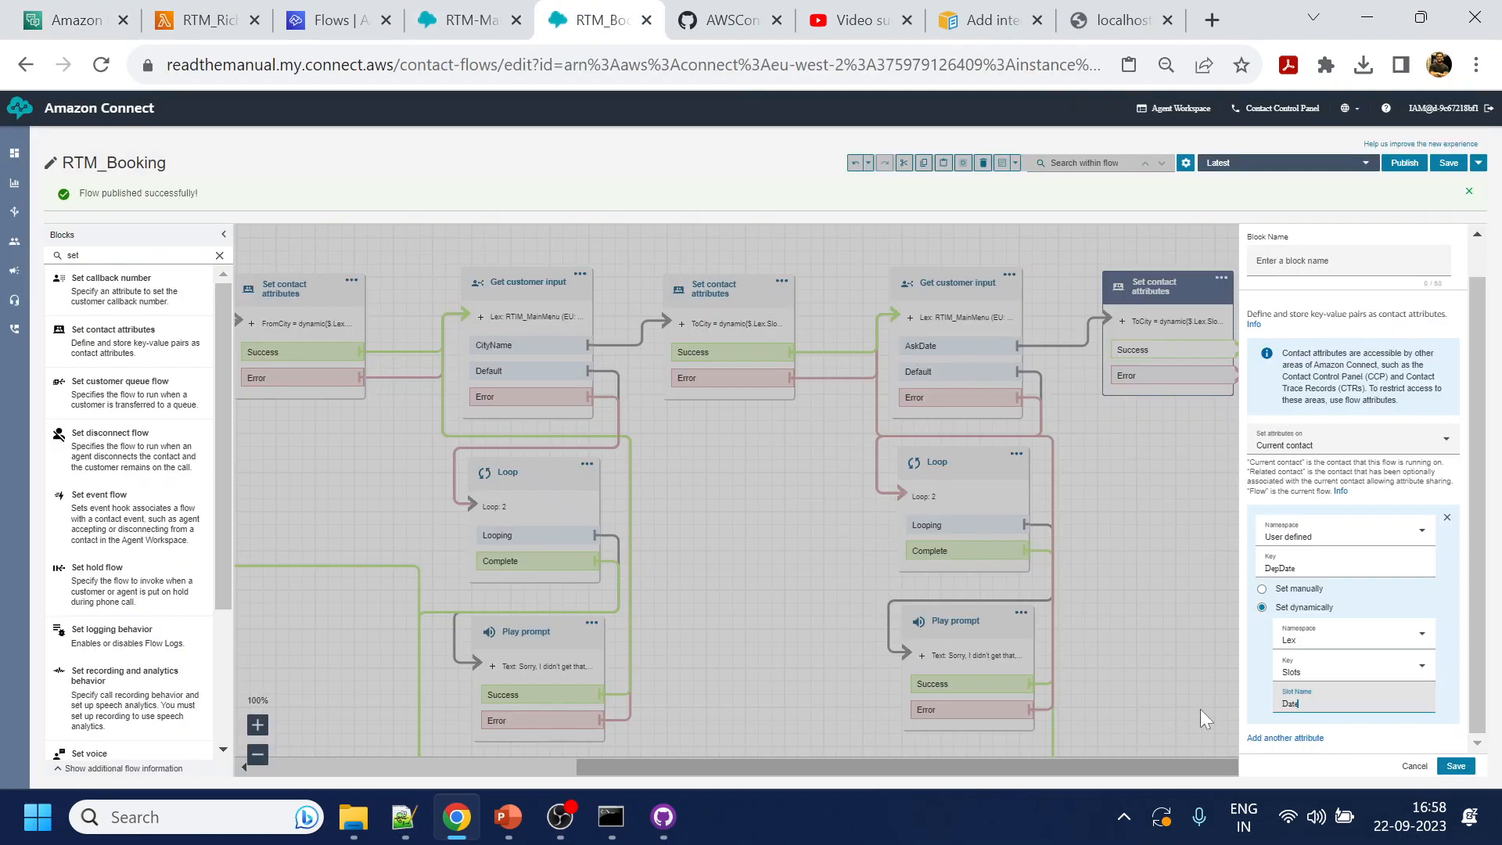
pyautogui.click(1455, 767)
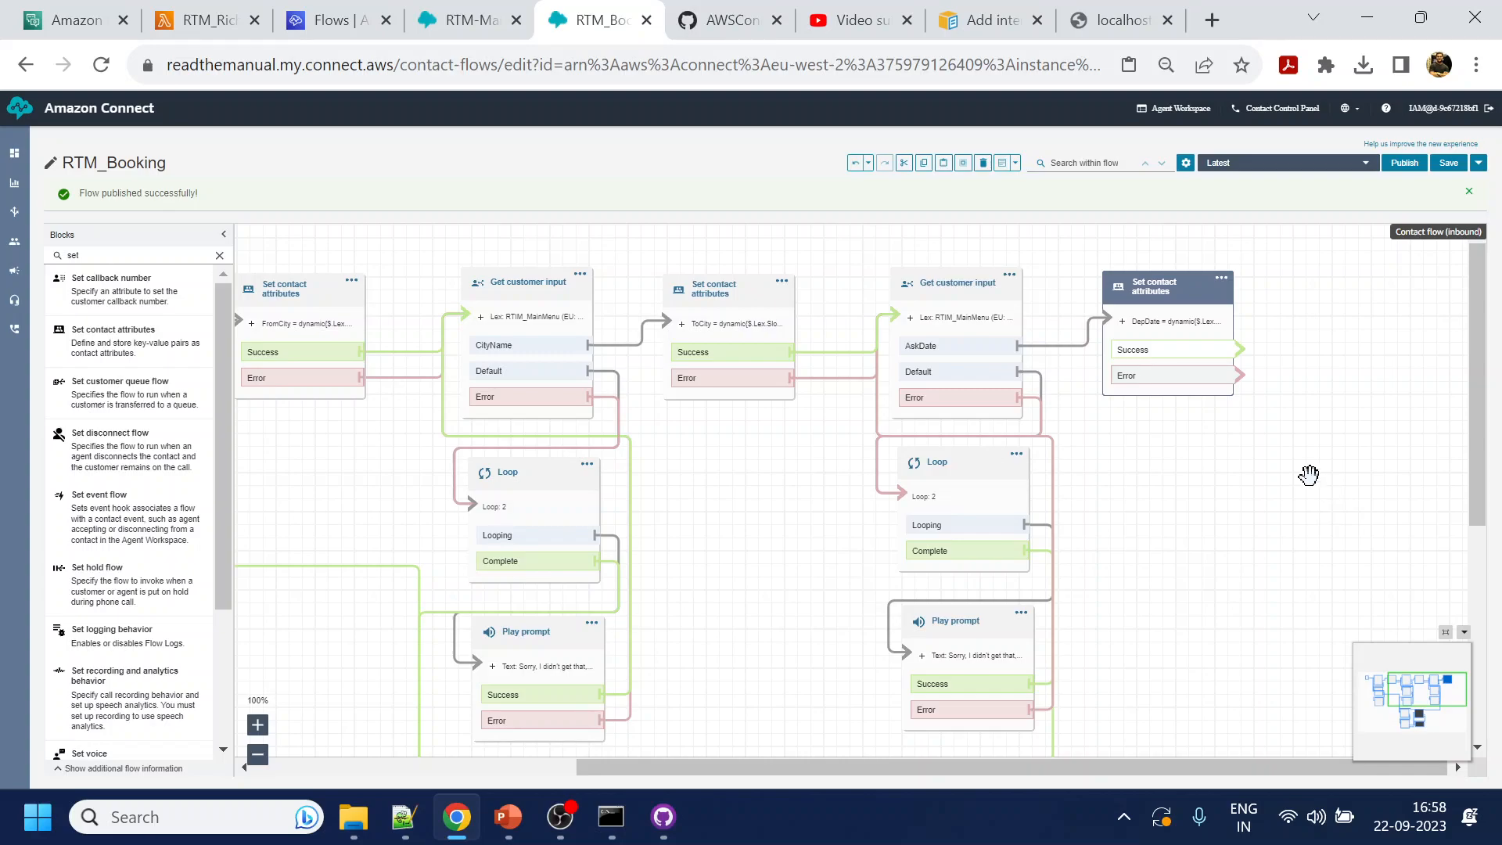
# Duplicate the third Get customer input, its Loop, Play prompt and the DepDate block together, and place the copies after the DepDate block
pyautogui.keyDown('ctrl'); pyautogui.click(943, 290); pyautogui.keyUp('ctrl')
pyautogui.keyDown('ctrl'); pyautogui.click(952, 468); pyautogui.keyUp('ctrl')
pyautogui.keyDown('ctrl'); pyautogui.click(972, 632); pyautogui.keyUp('ctrl')
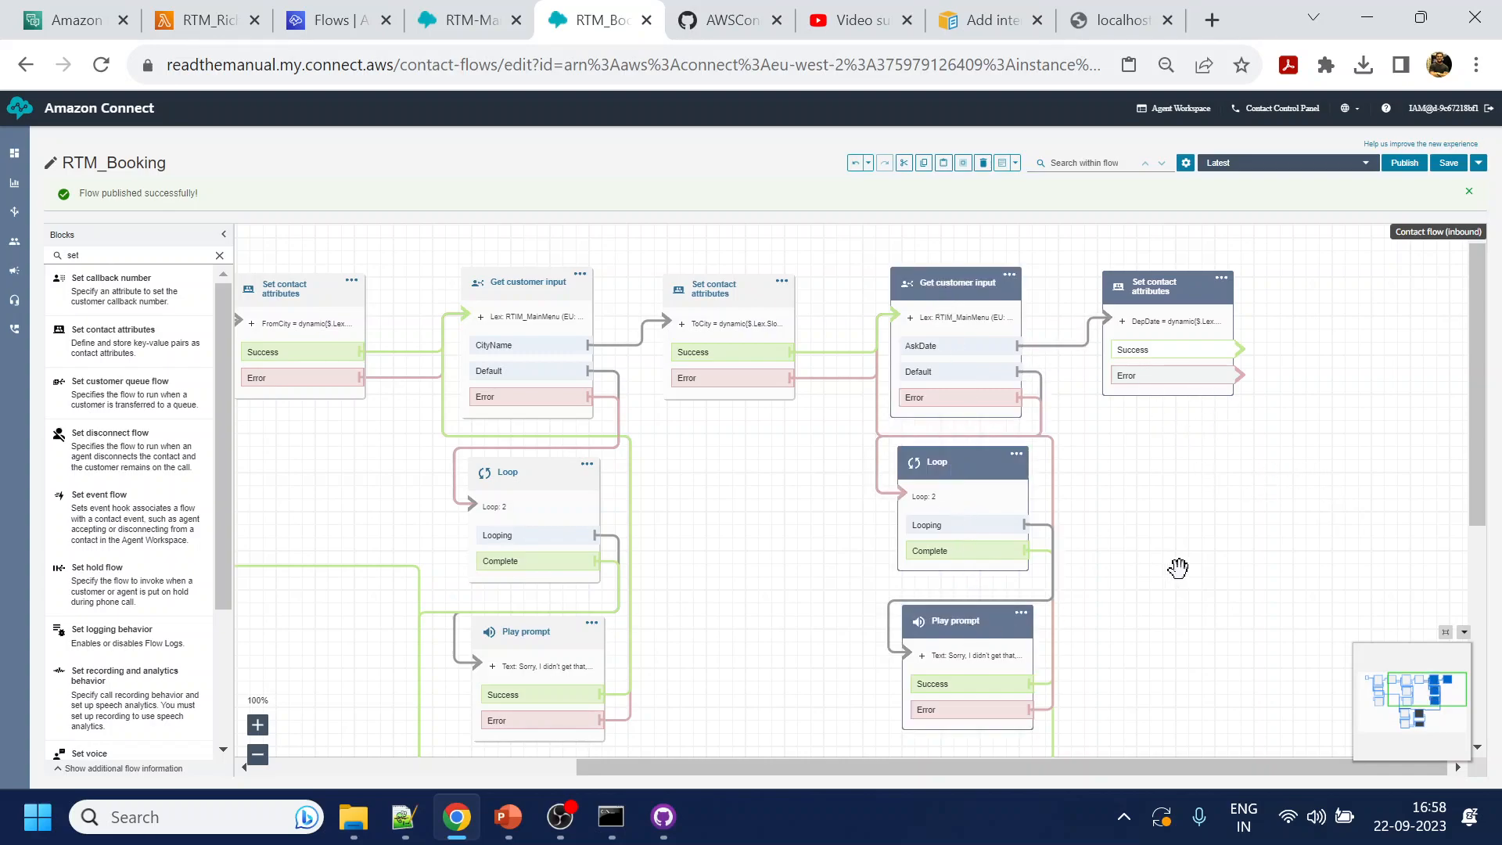
pyautogui.scroll(-3, 1177, 570)
pyautogui.scroll(3, 1192, 546)
pyautogui.click(1399, 389)
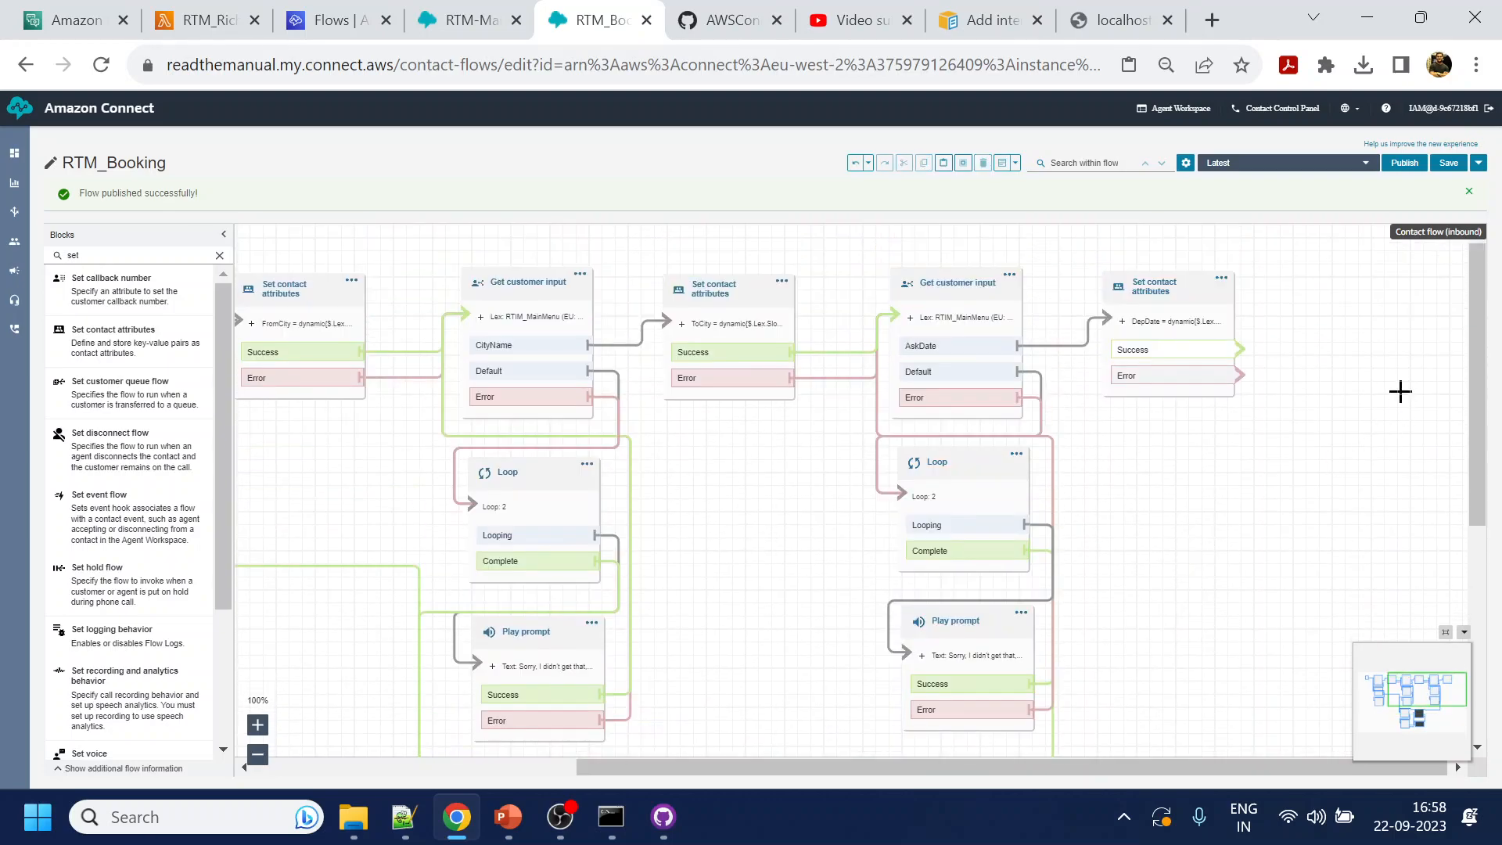
pyautogui.hotkey('ctrl', 'v')
pyautogui.moveTo(981, 291); pyautogui.dragTo(1481, 308)
# Connect the original DepDate block's Success and Error branches to the fourth Get customer input
pyautogui.moveTo(1248, 421); pyautogui.dragTo(997, 406)
pyautogui.moveTo(1299, 479)
pyautogui.mouseDown()
pyautogui.moveTo(1317, 416)
pyautogui.moveTo(1293, 465)
pyautogui.mouseUp()
pyautogui.moveTo(946, 331); pyautogui.dragTo(1040, 305)
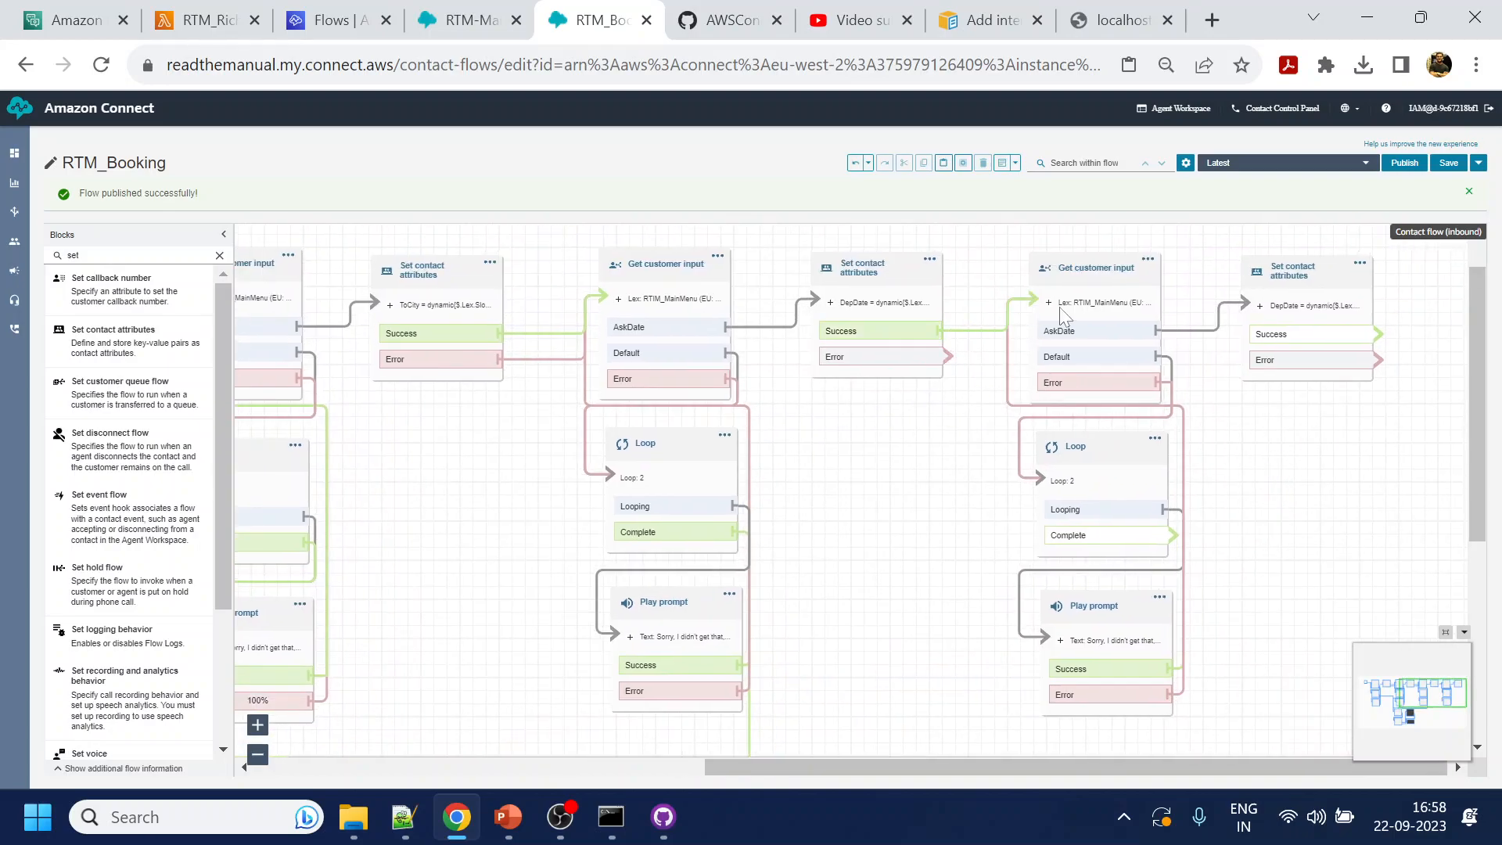
pyautogui.moveTo(945, 354); pyautogui.dragTo(1082, 313)
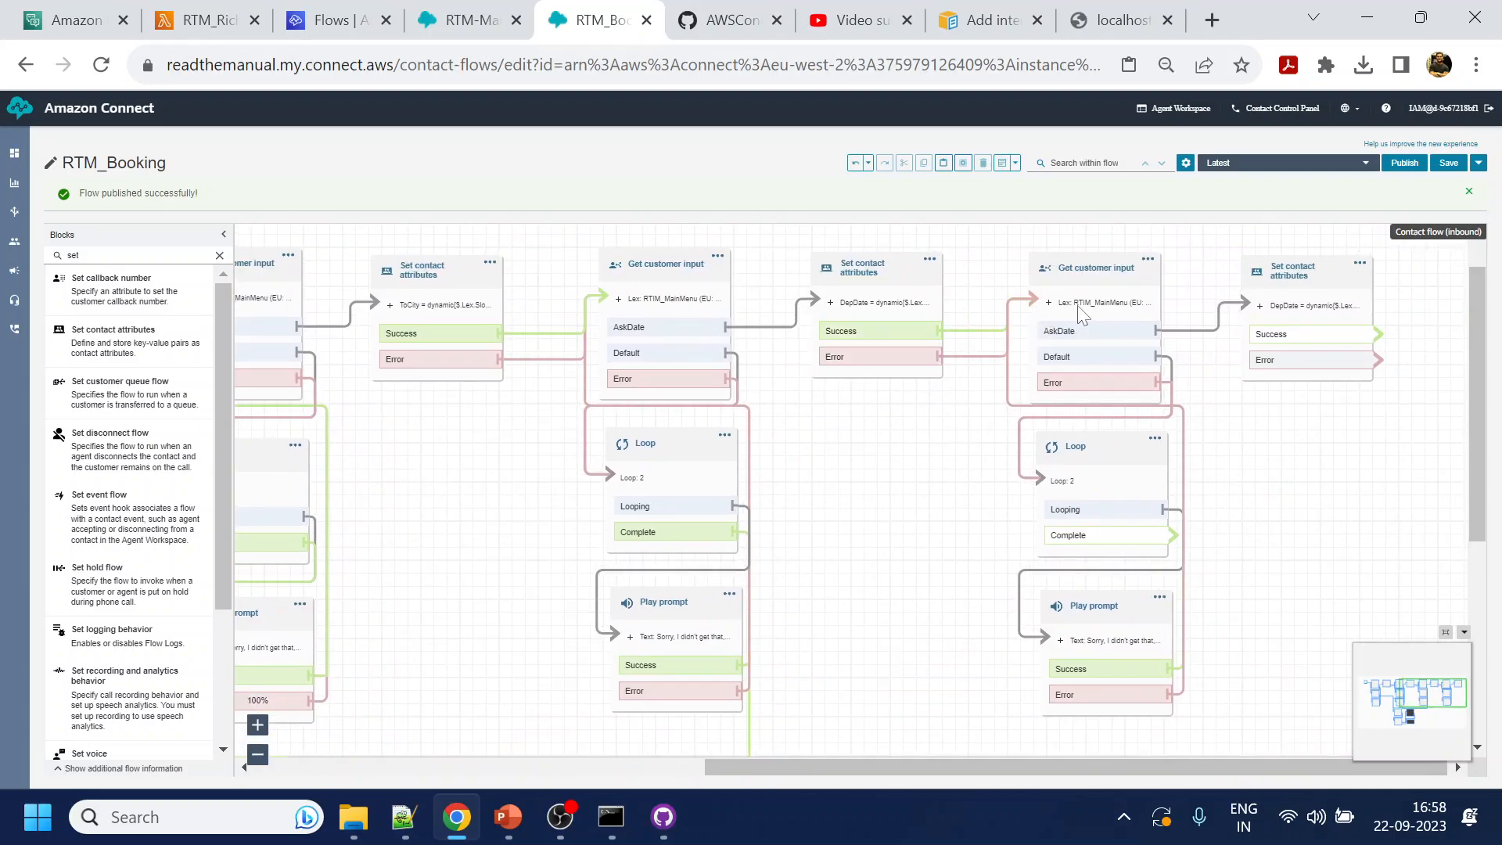
# Examine the interactive message templates in the Amazon Connect documentation, down to the quick reply template
pyautogui.click(979, 23)
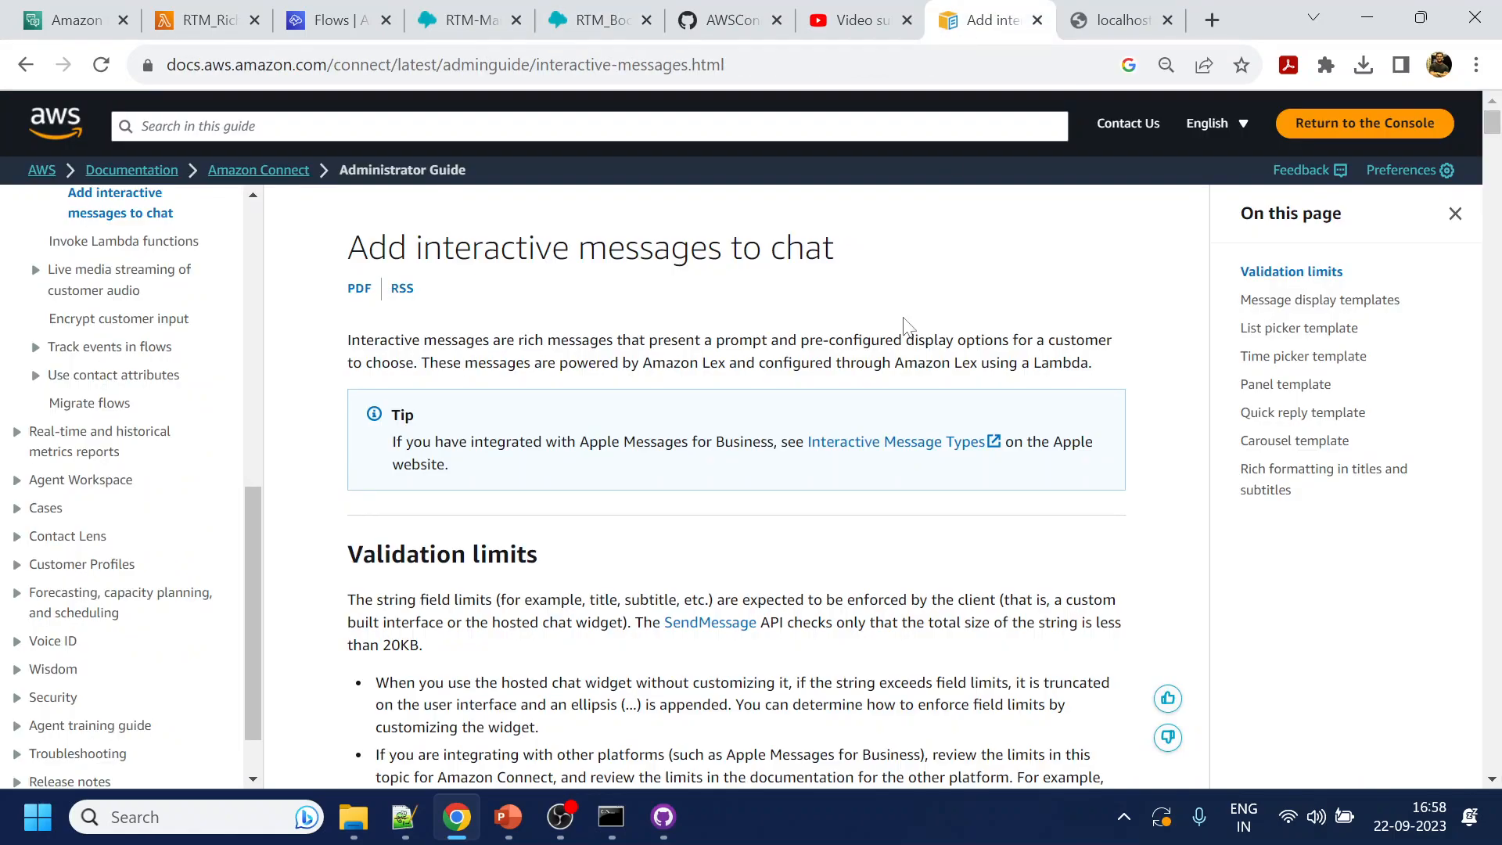
pyautogui.scroll(-5, 782, 595)
pyautogui.scroll(-20, 785, 599)
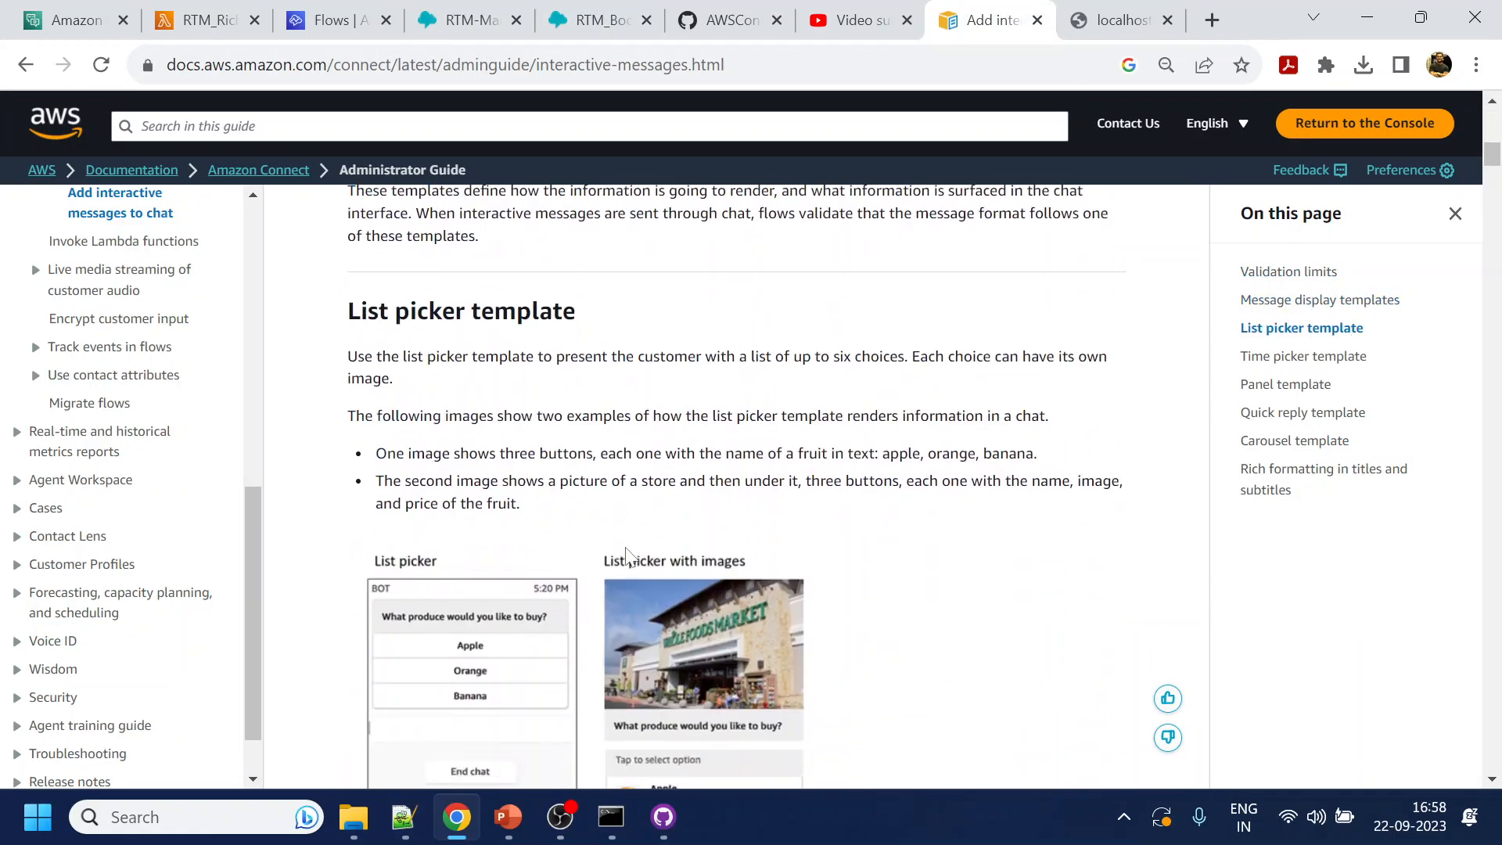
pyautogui.scroll(-20, 630, 556)
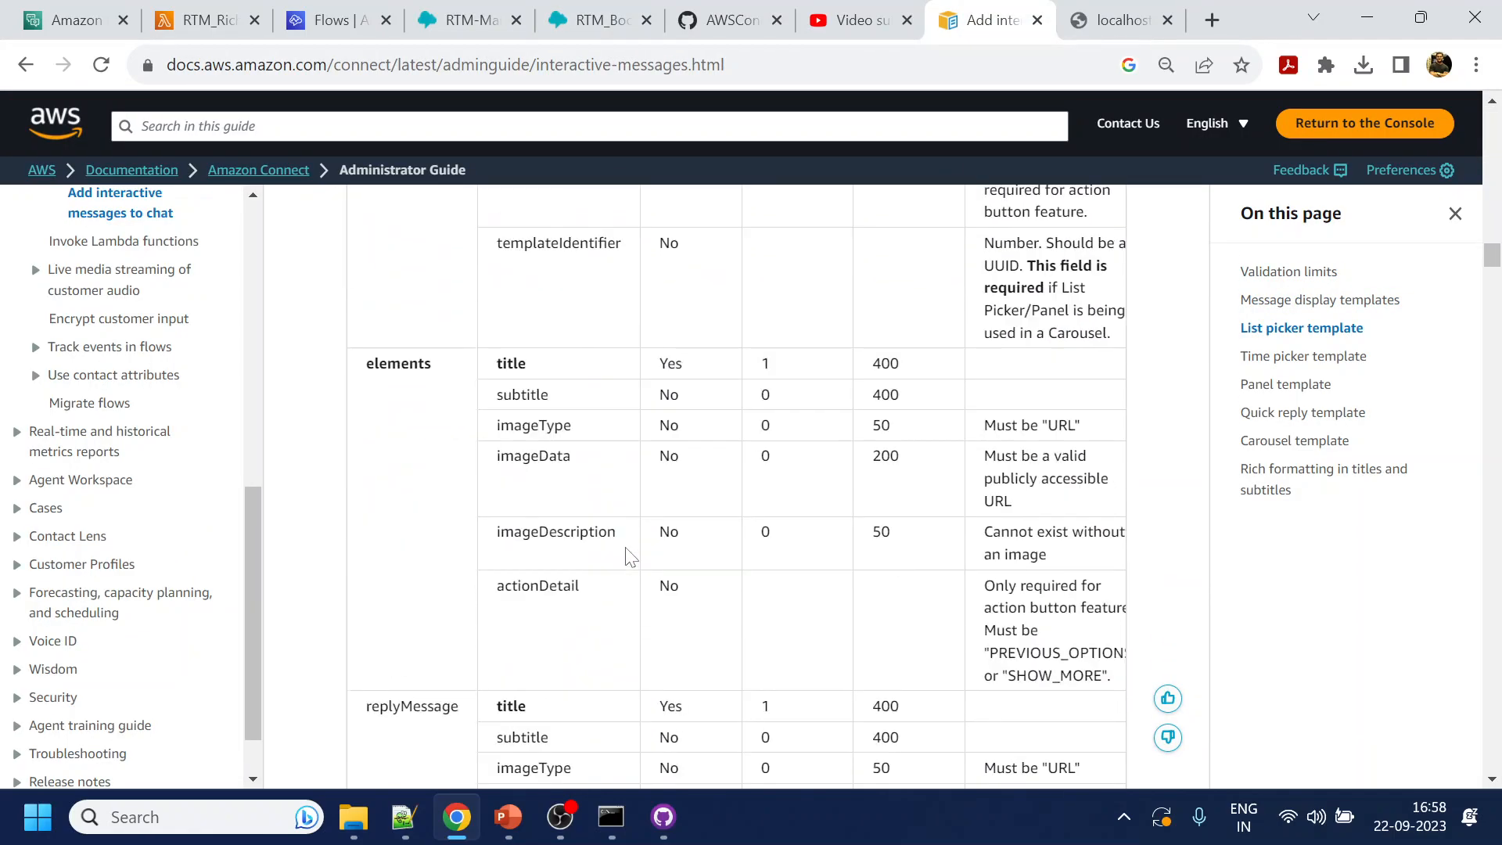
pyautogui.scroll(-20, 630, 557)
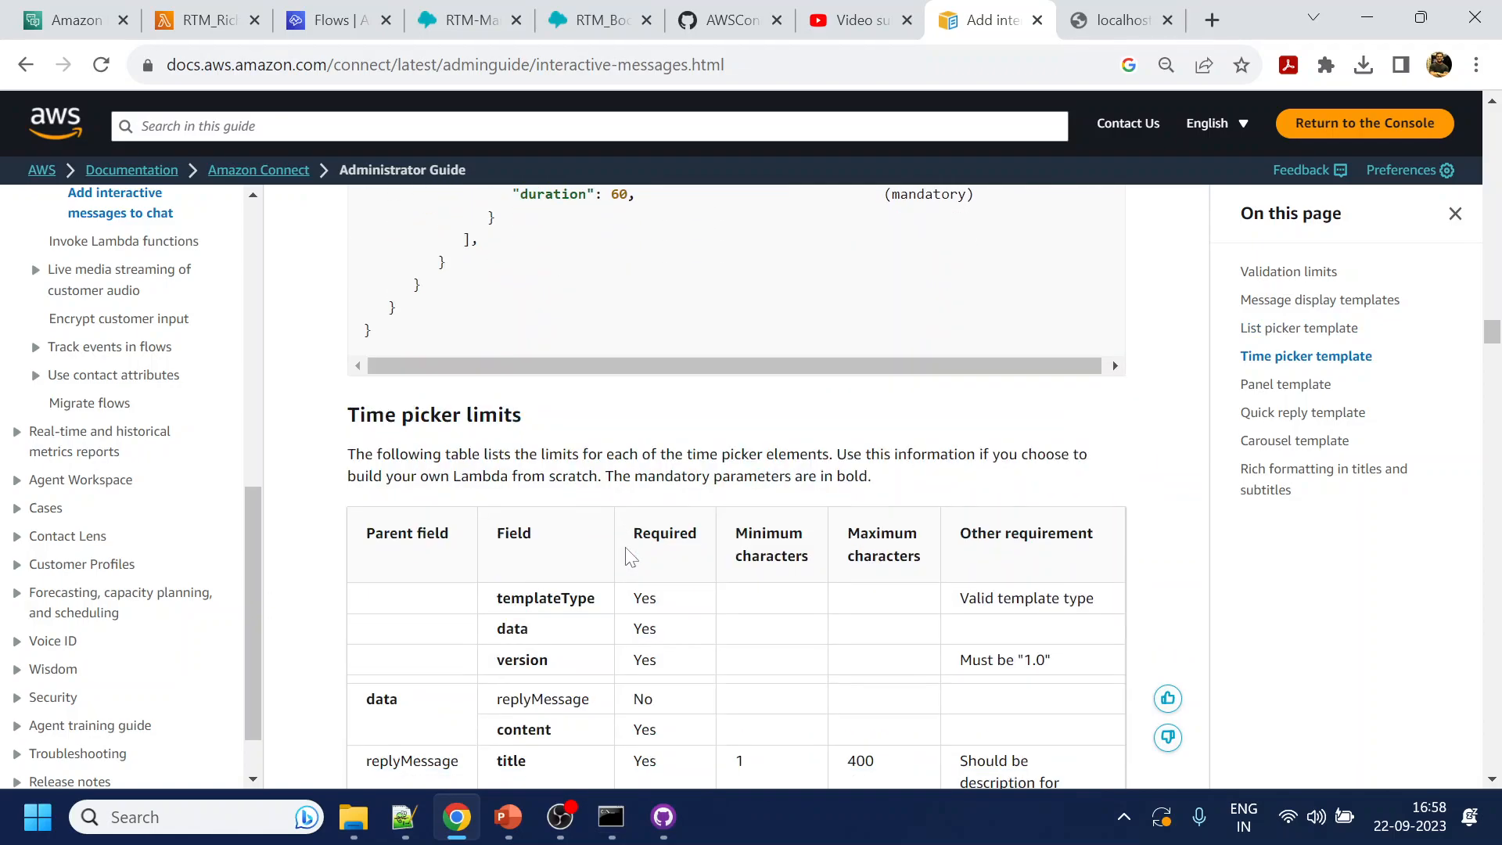
pyautogui.scroll(-20, 631, 557)
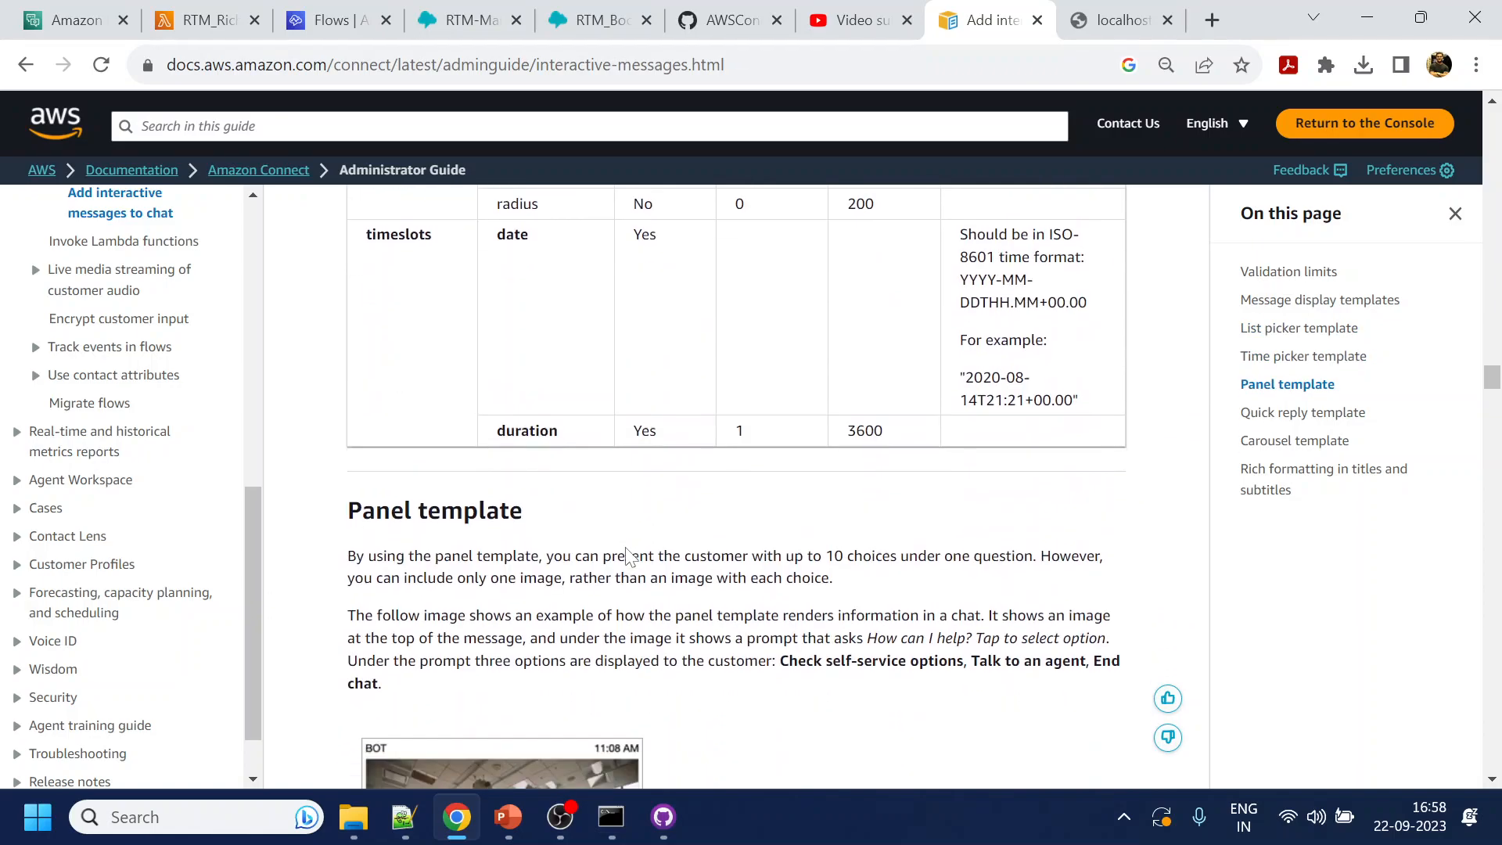
pyautogui.scroll(-20, 630, 557)
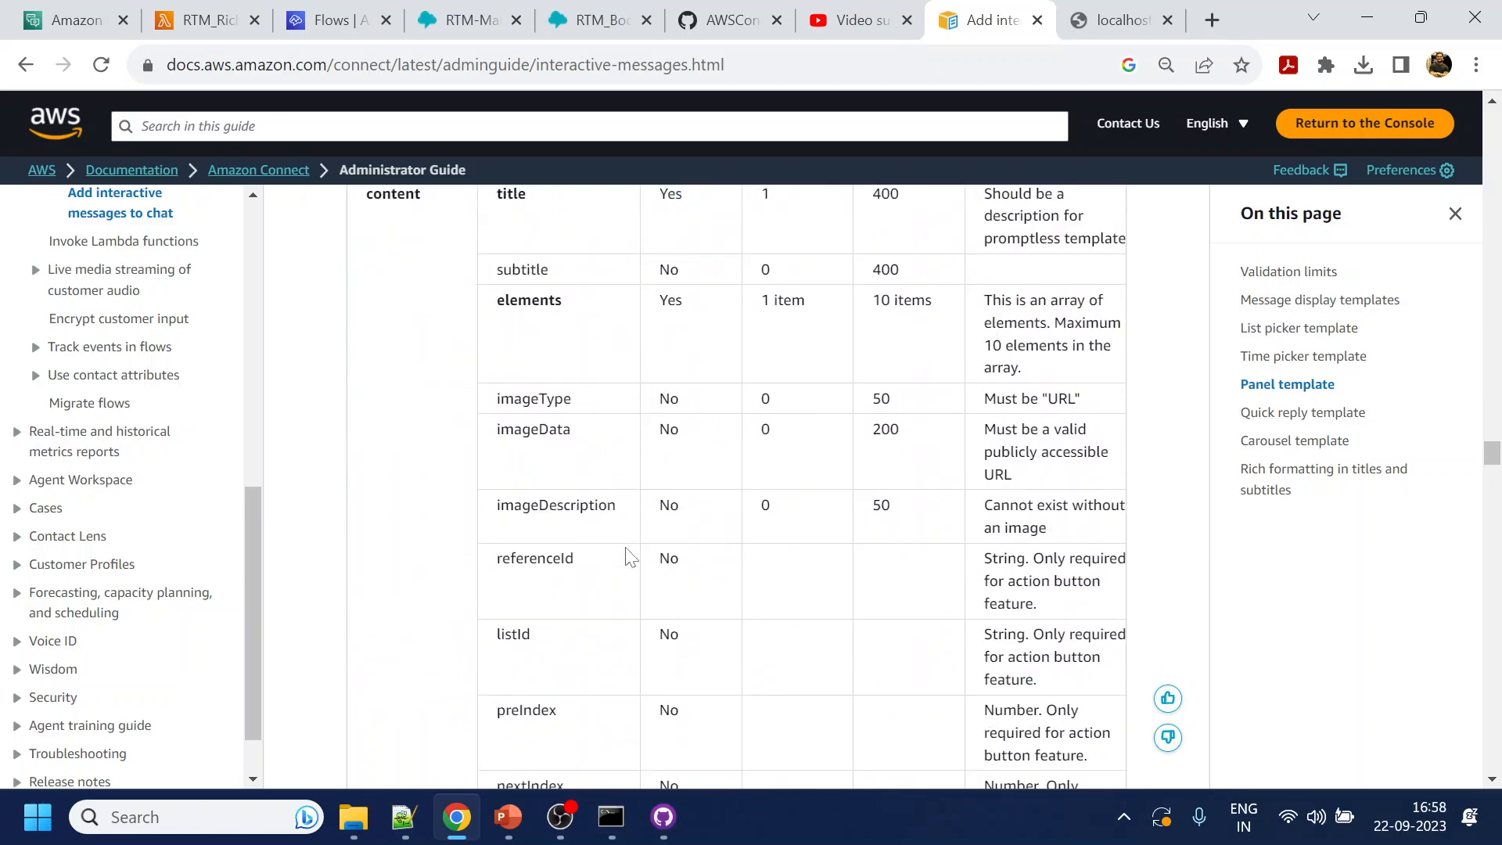
pyautogui.scroll(-3, 631, 557)
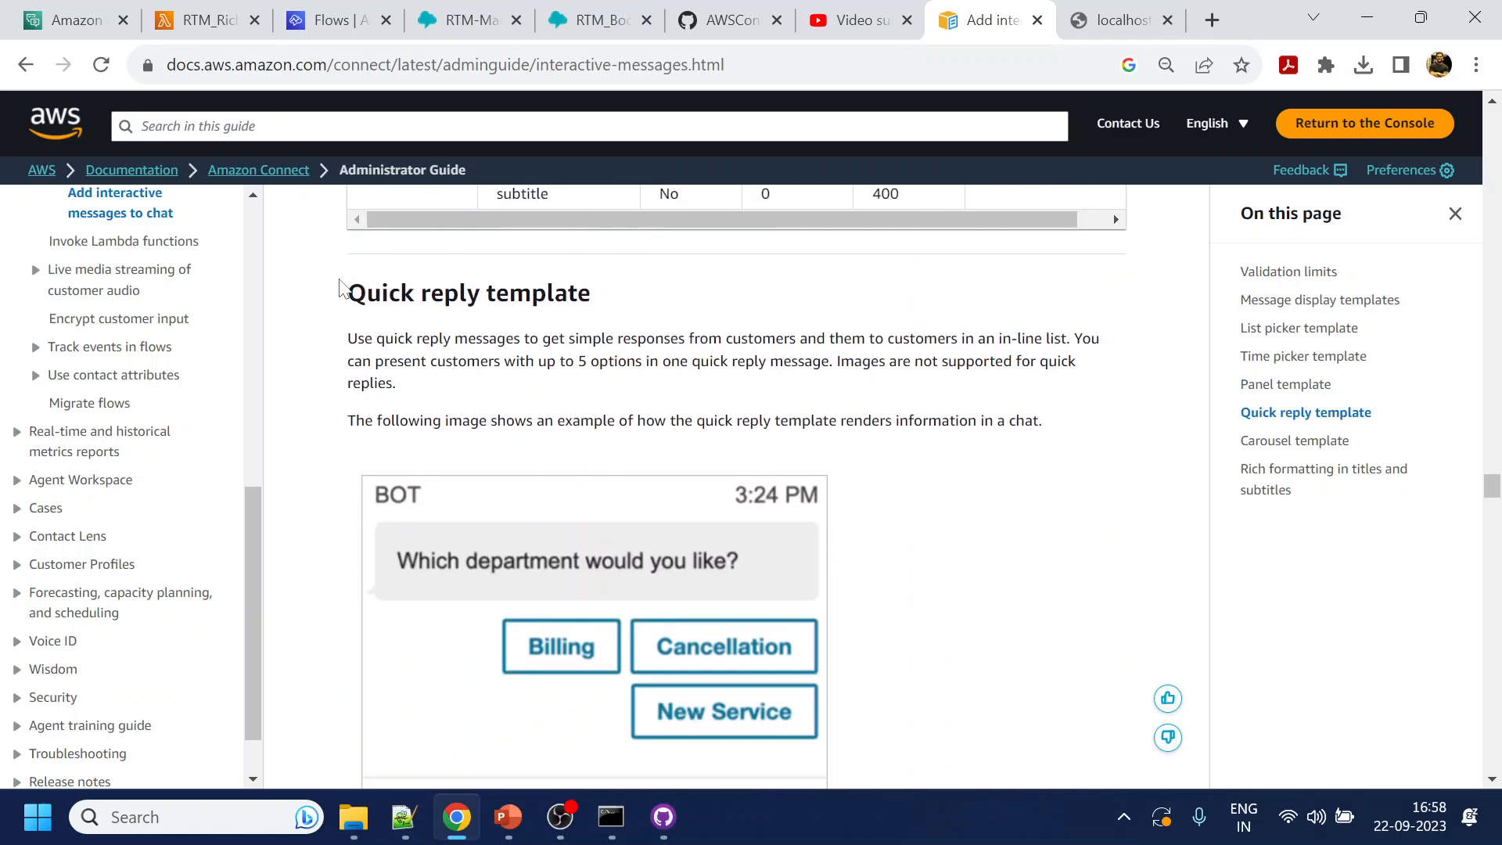
pyautogui.moveTo(347, 300); pyautogui.dragTo(669, 288)
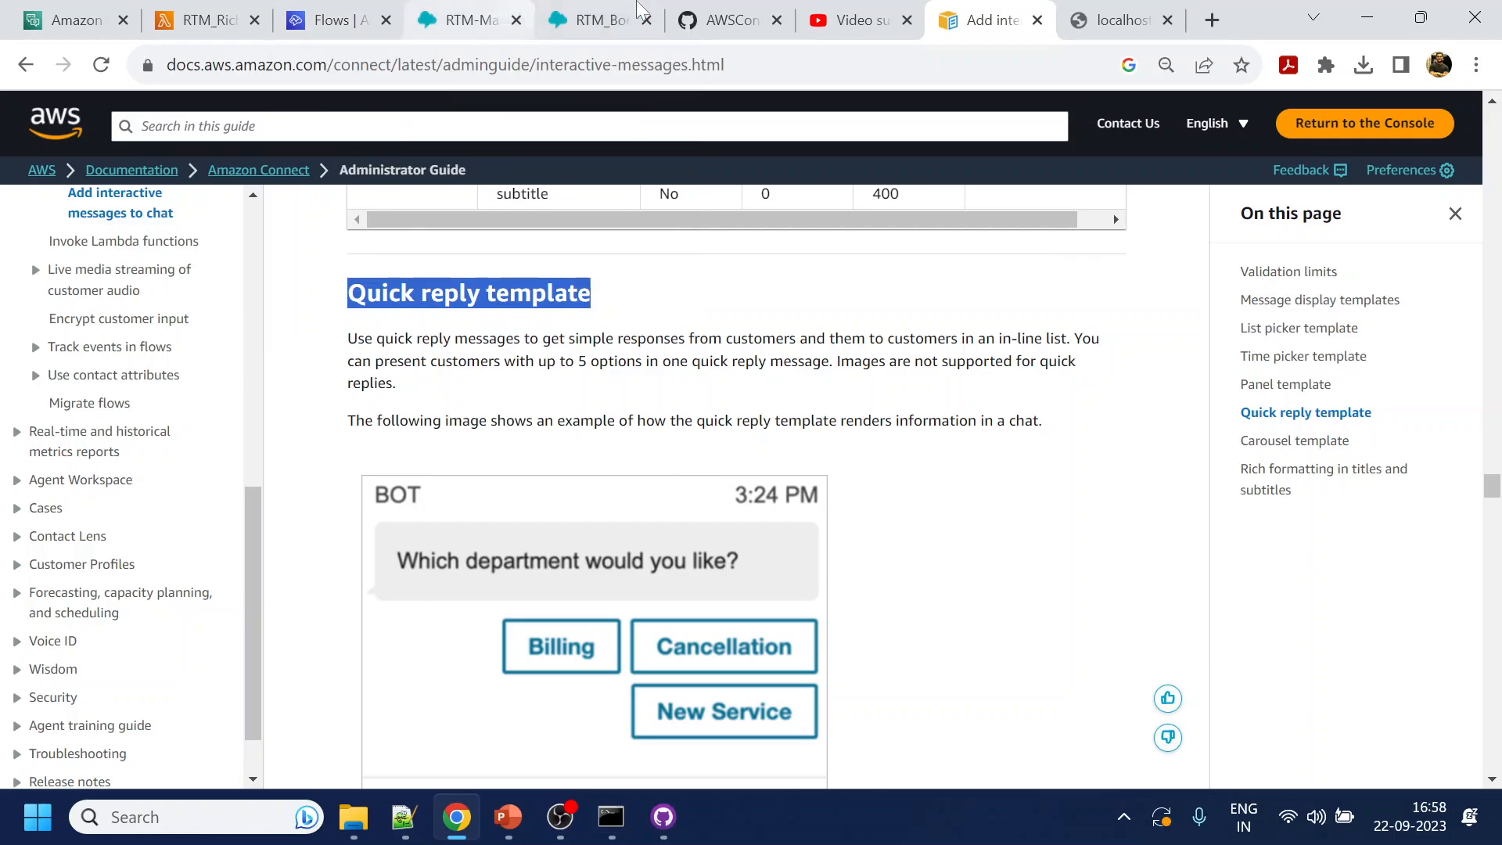
# Return to the RTM_Booking flow and set the fourth Get customer input's prompt to "Please enter number of passengers."
pyautogui.click(595, 19)
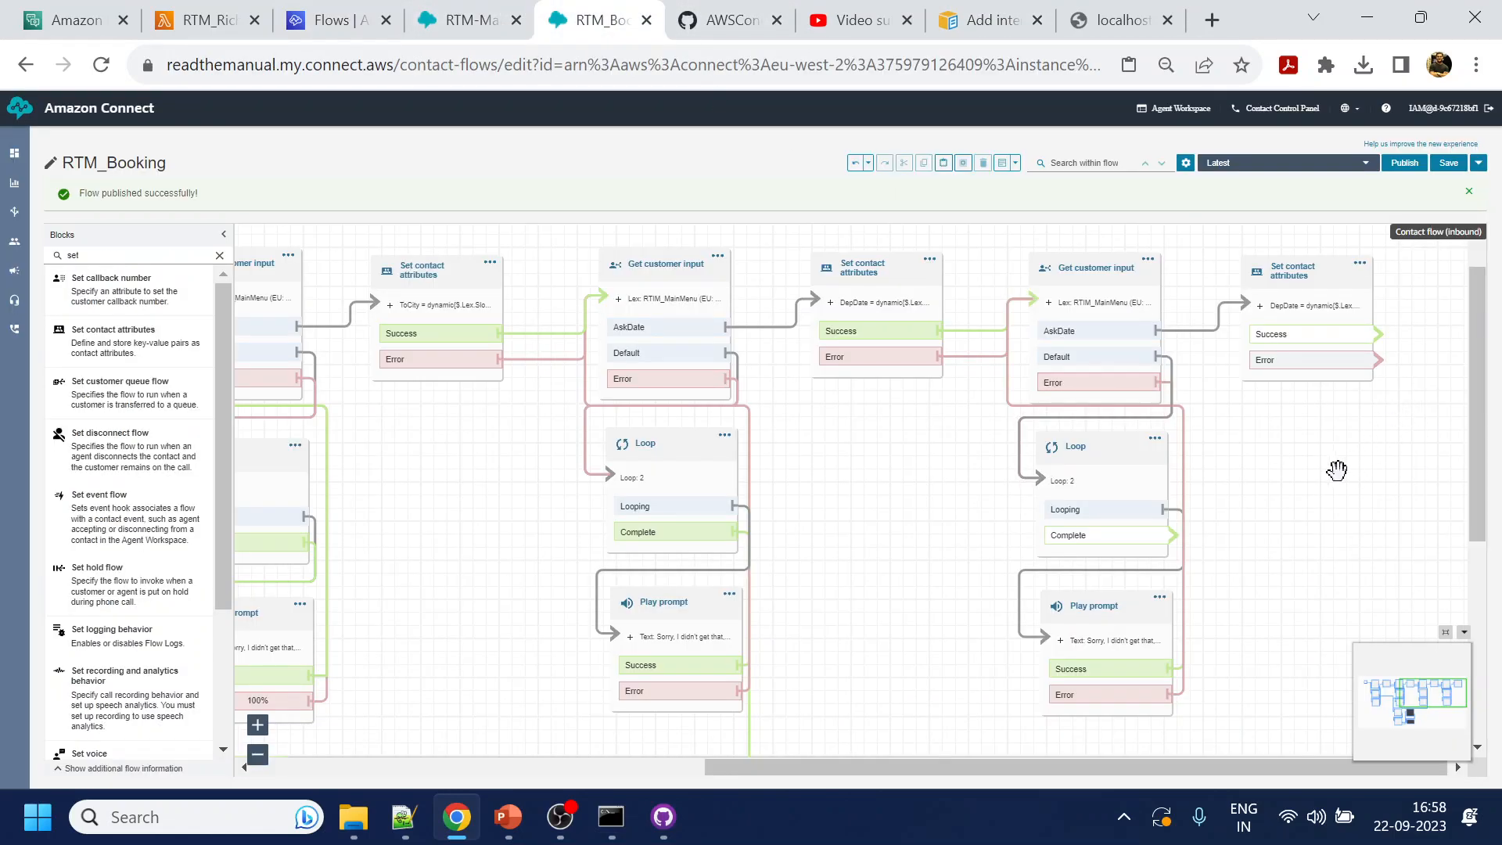
pyautogui.moveTo(1330, 465); pyautogui.dragTo(1438, 545)
pyautogui.click(1105, 266)
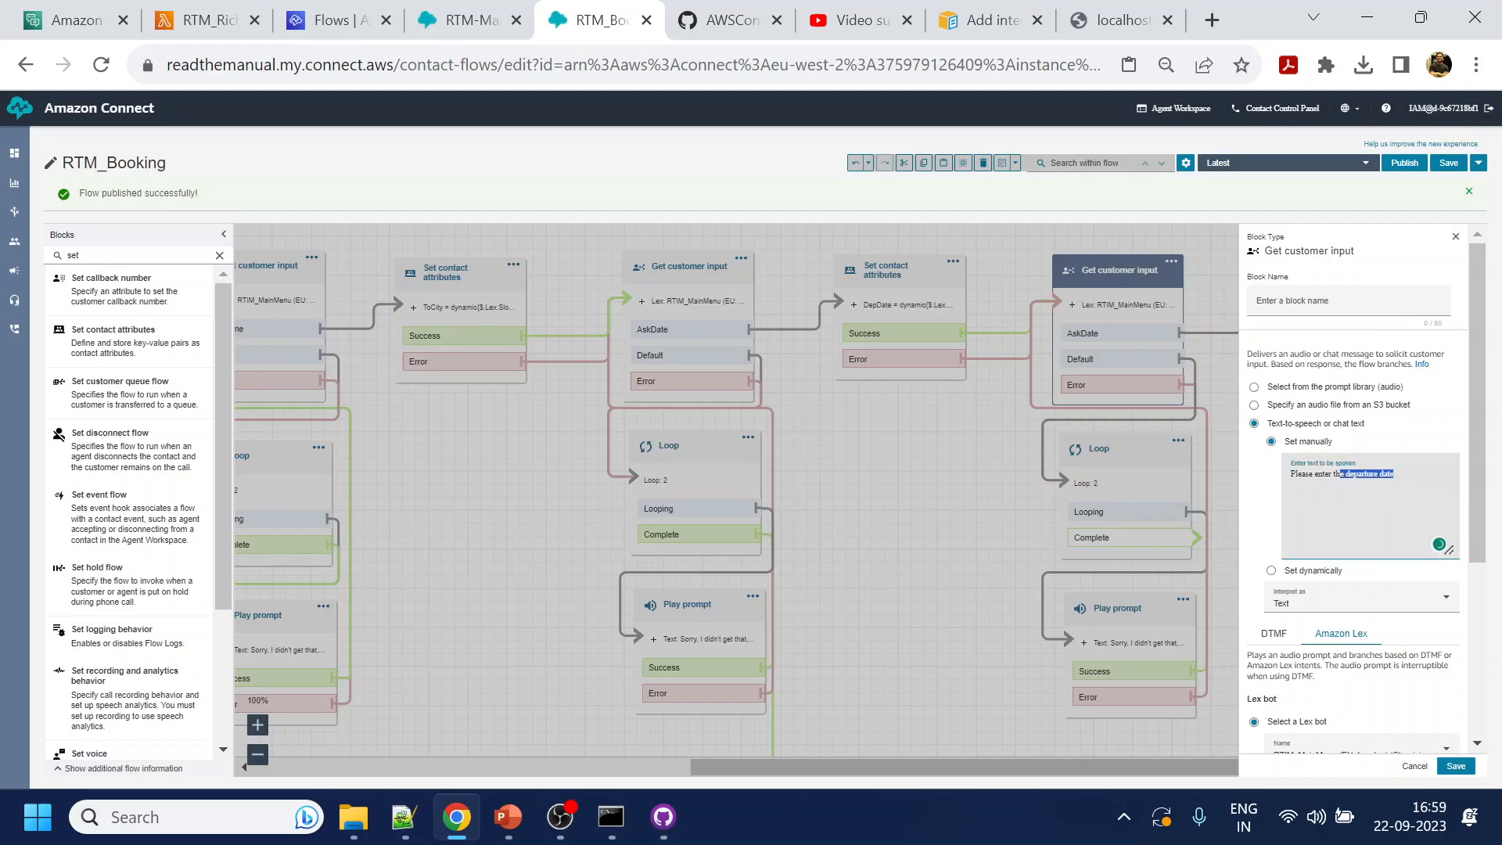
pyautogui.write('number of passengers.')
# Add a dynamically set session attribute with destination key ToCity to the fourth Get customer input's Lex settings
pyautogui.scroll(-3, 1399, 514)
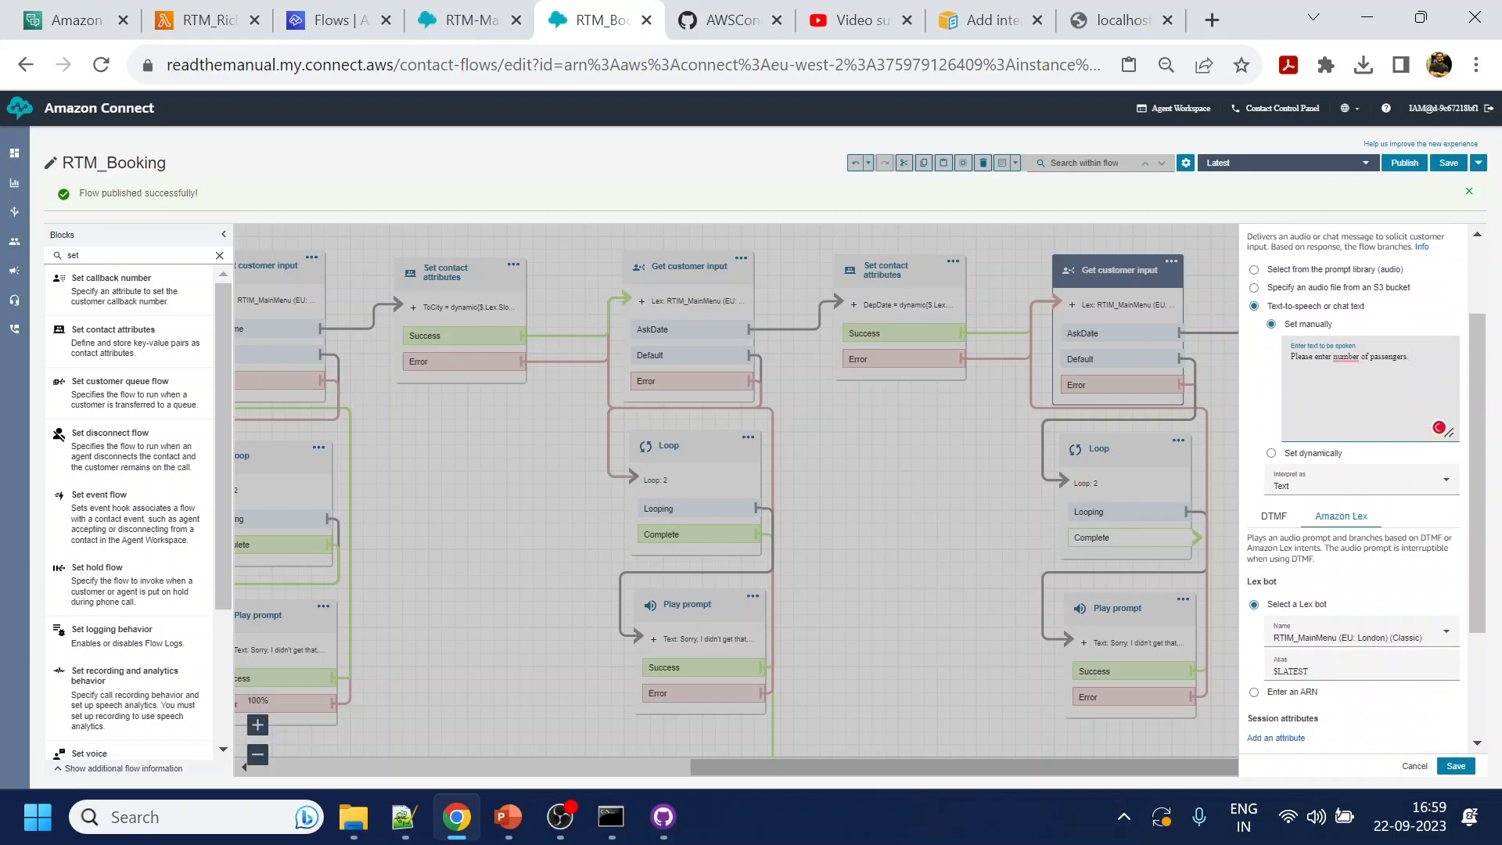
pyautogui.scroll(-4, 1367, 636)
pyautogui.click(1277, 572)
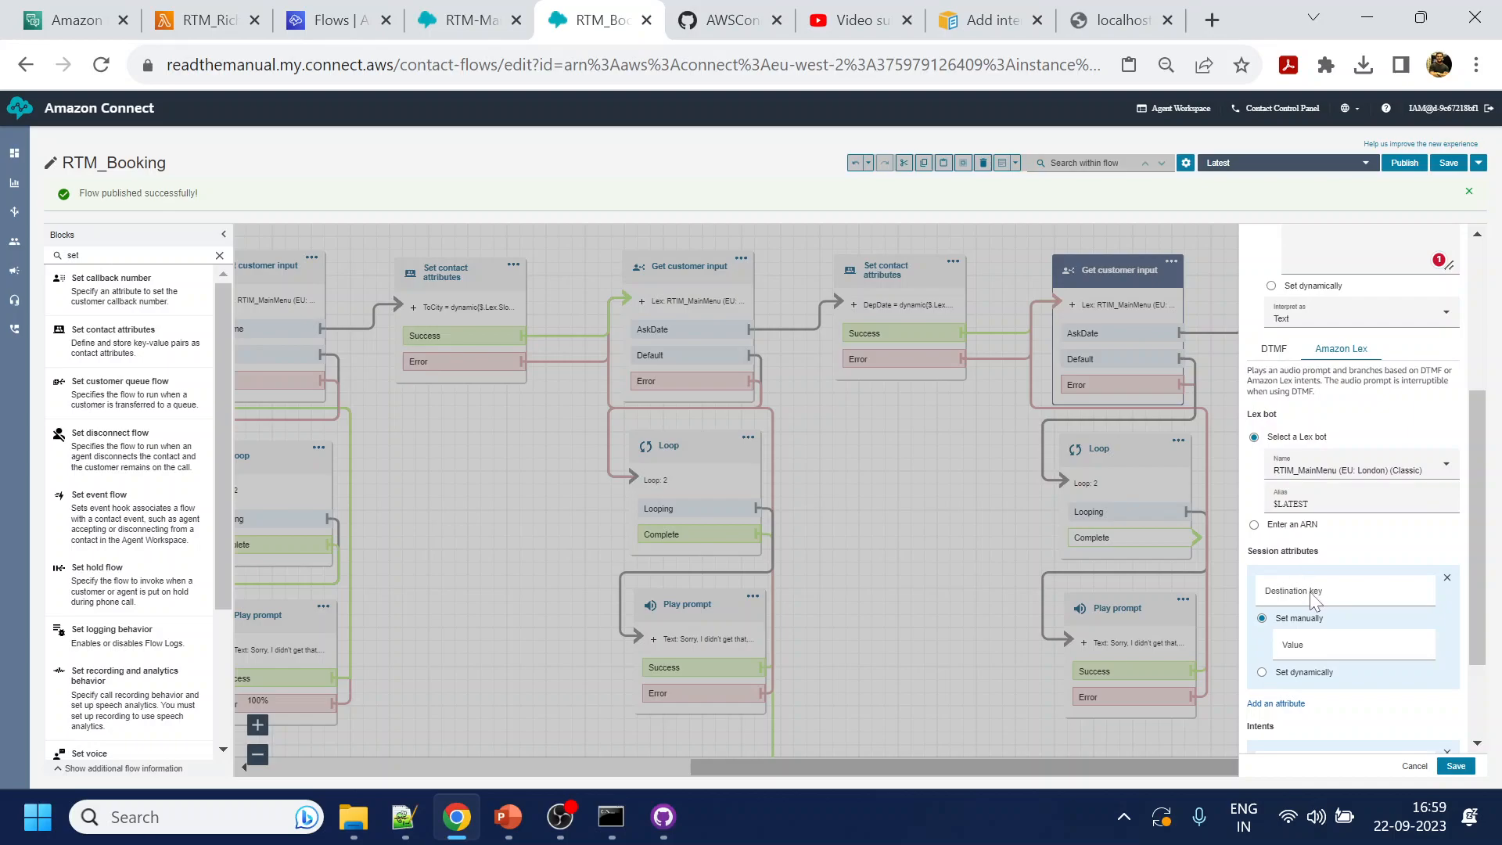
pyautogui.click(1305, 599)
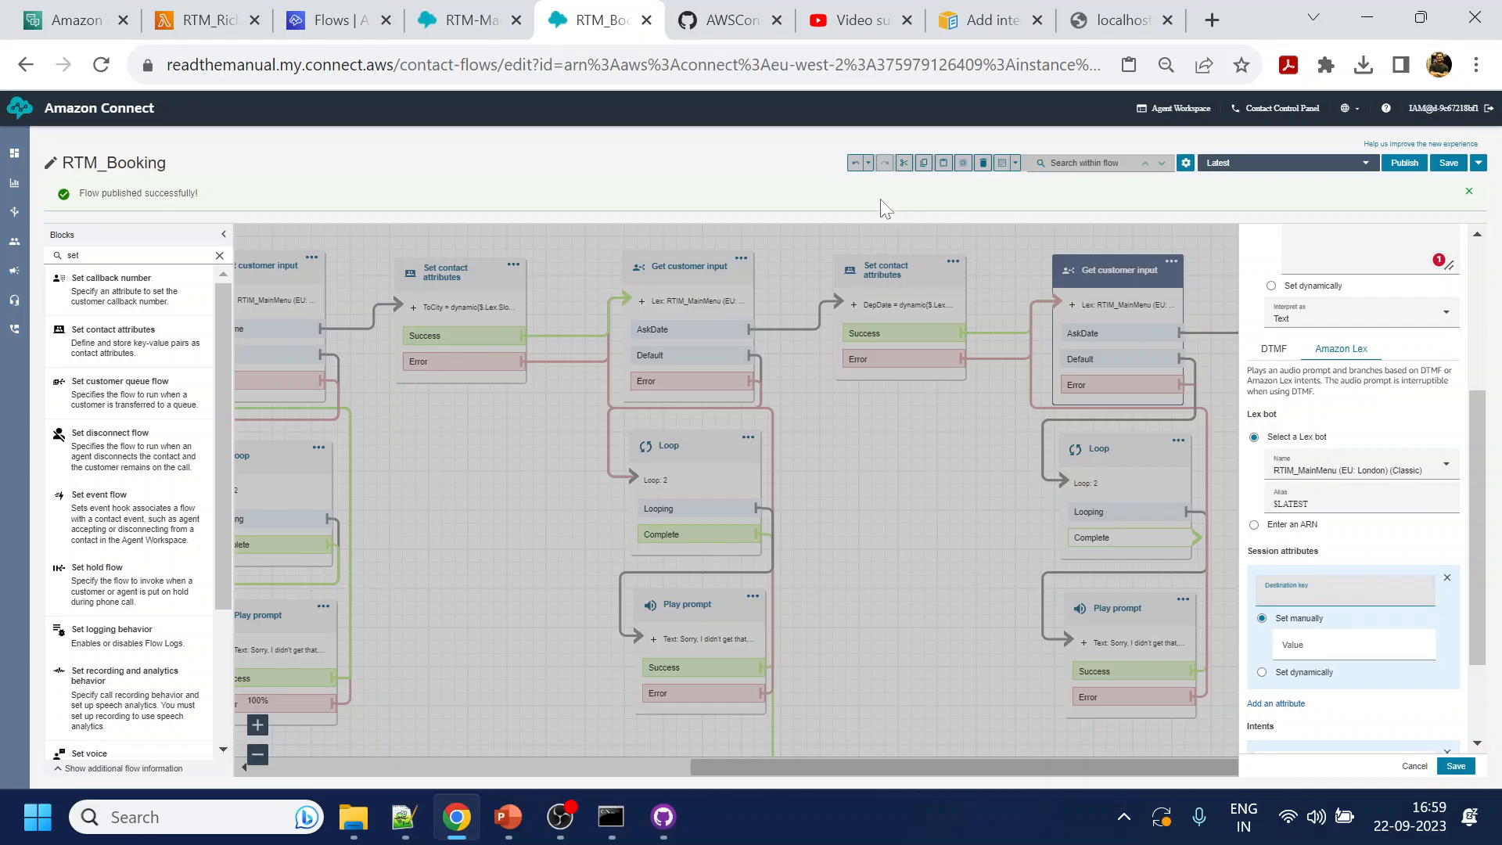
pyautogui.click(1262, 675)
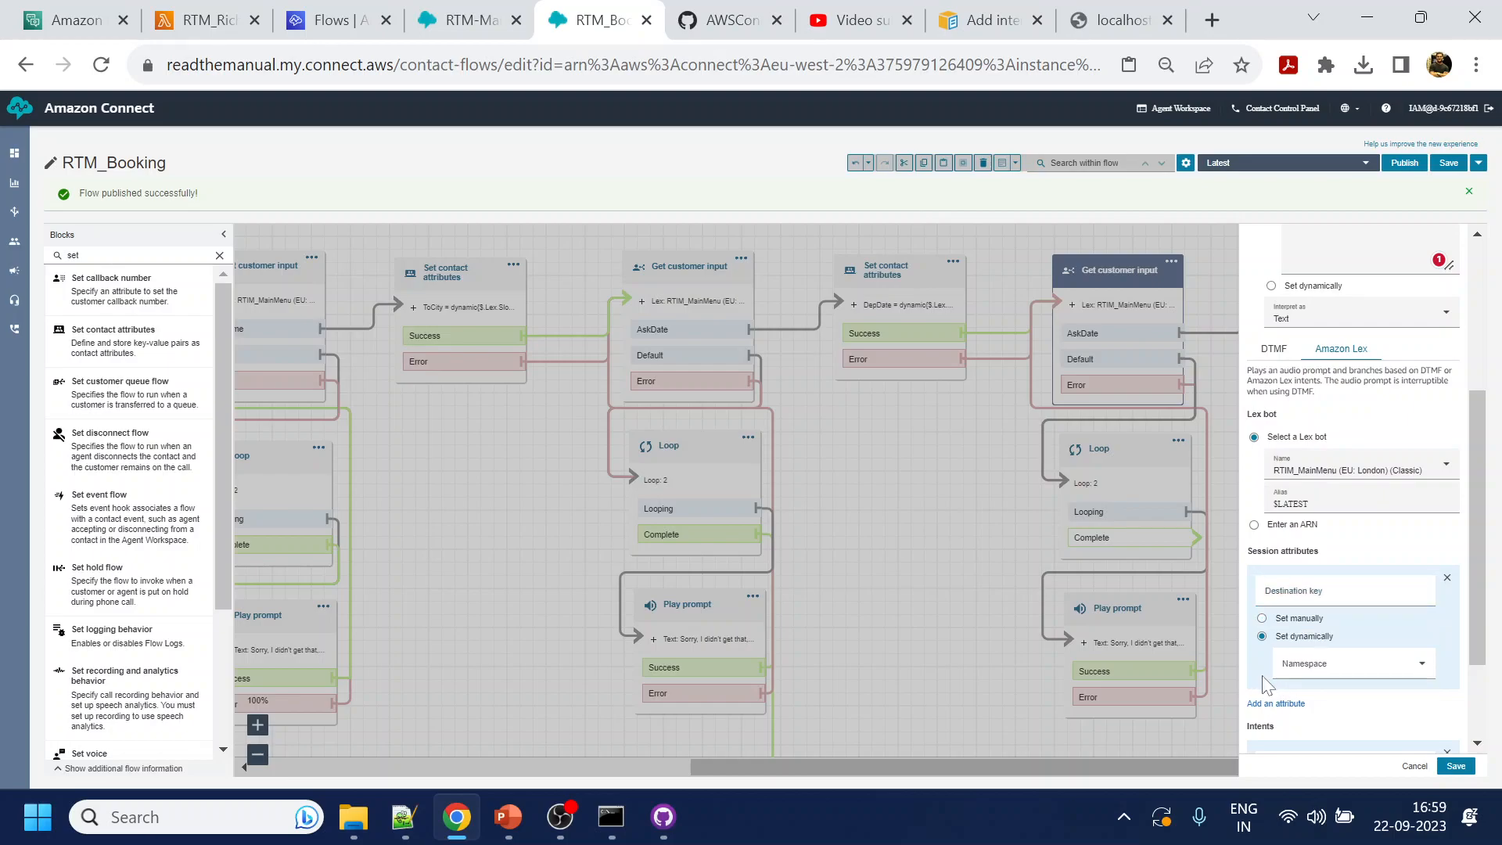
pyautogui.click(1298, 600)
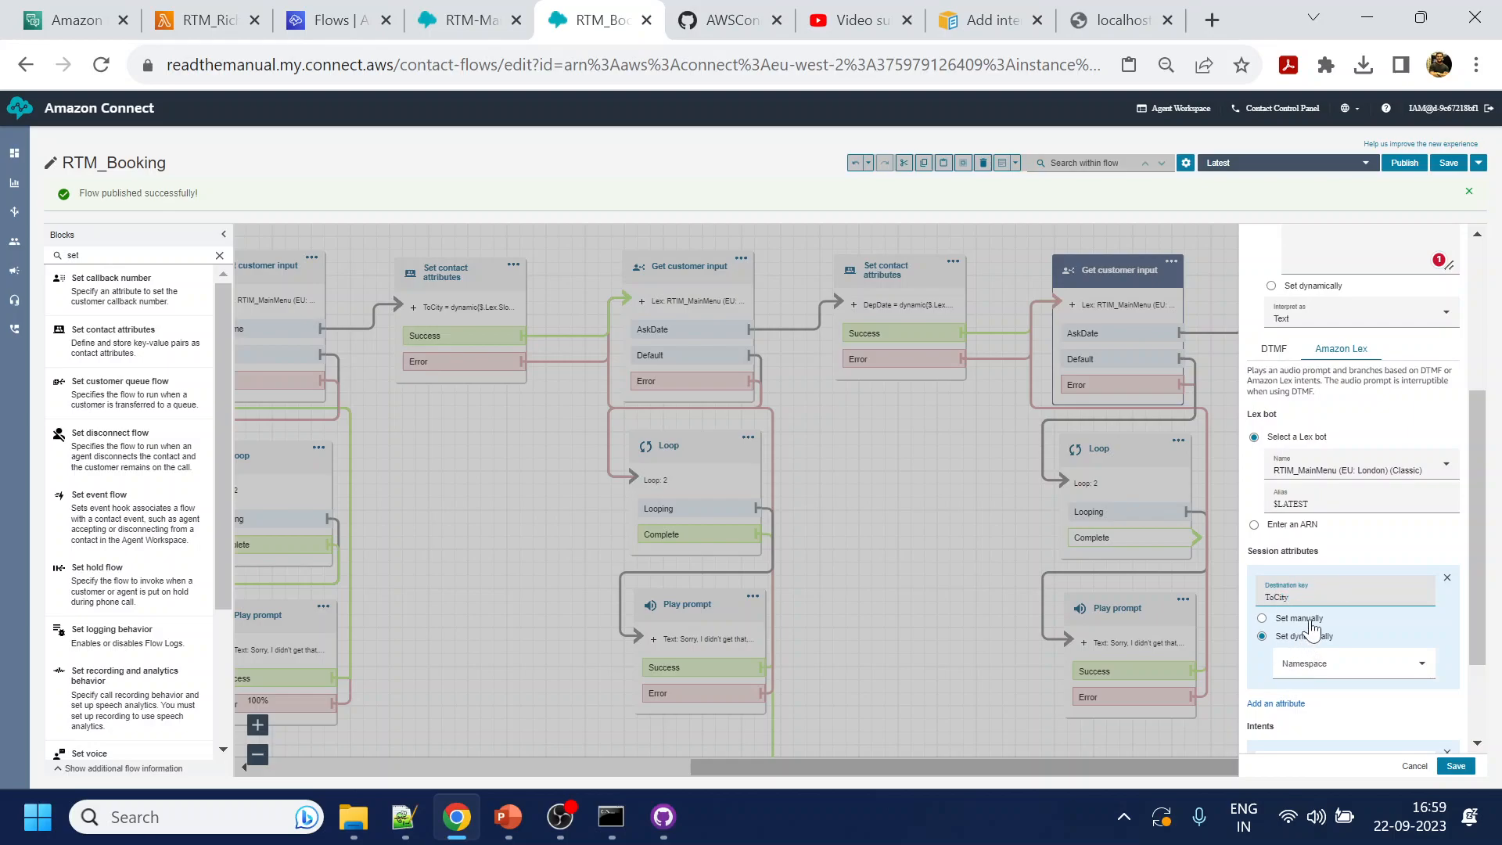
pyautogui.click(1328, 669)
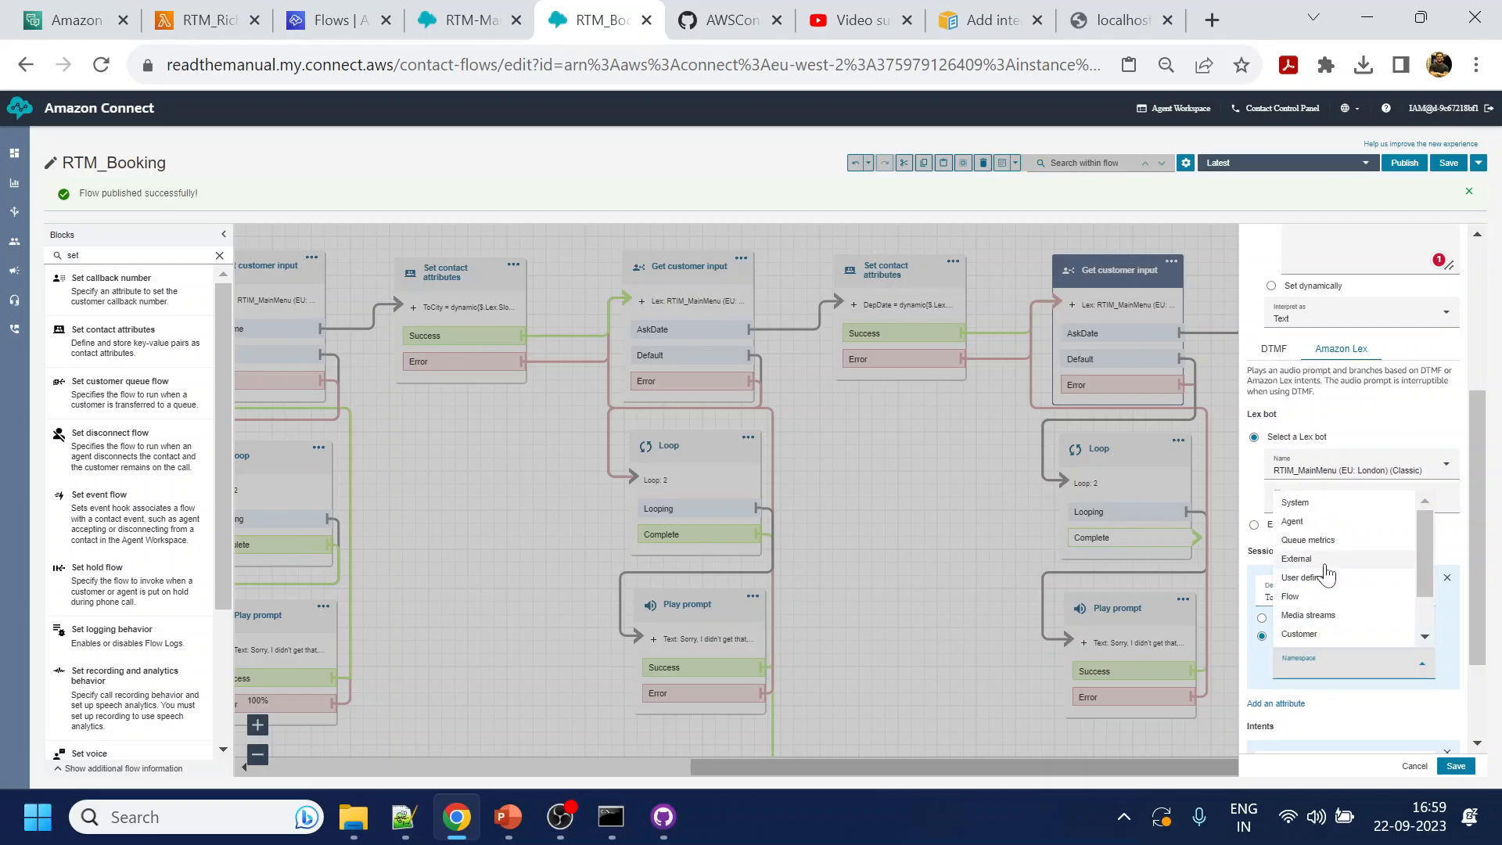
pyautogui.scroll(-1, 1332, 556)
pyautogui.scroll(1, 1332, 562)
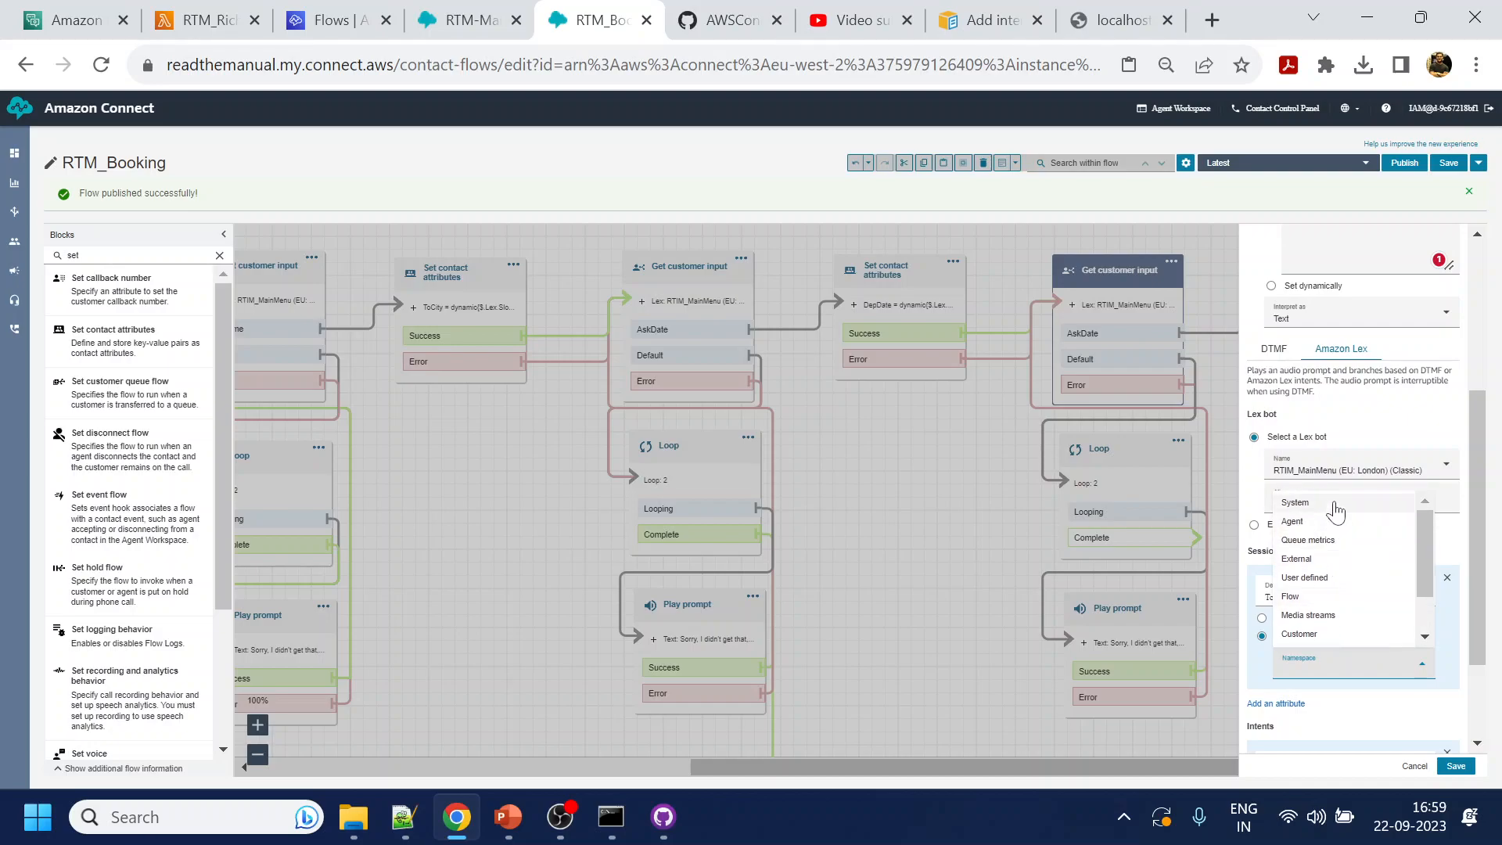
pyautogui.click(1336, 504)
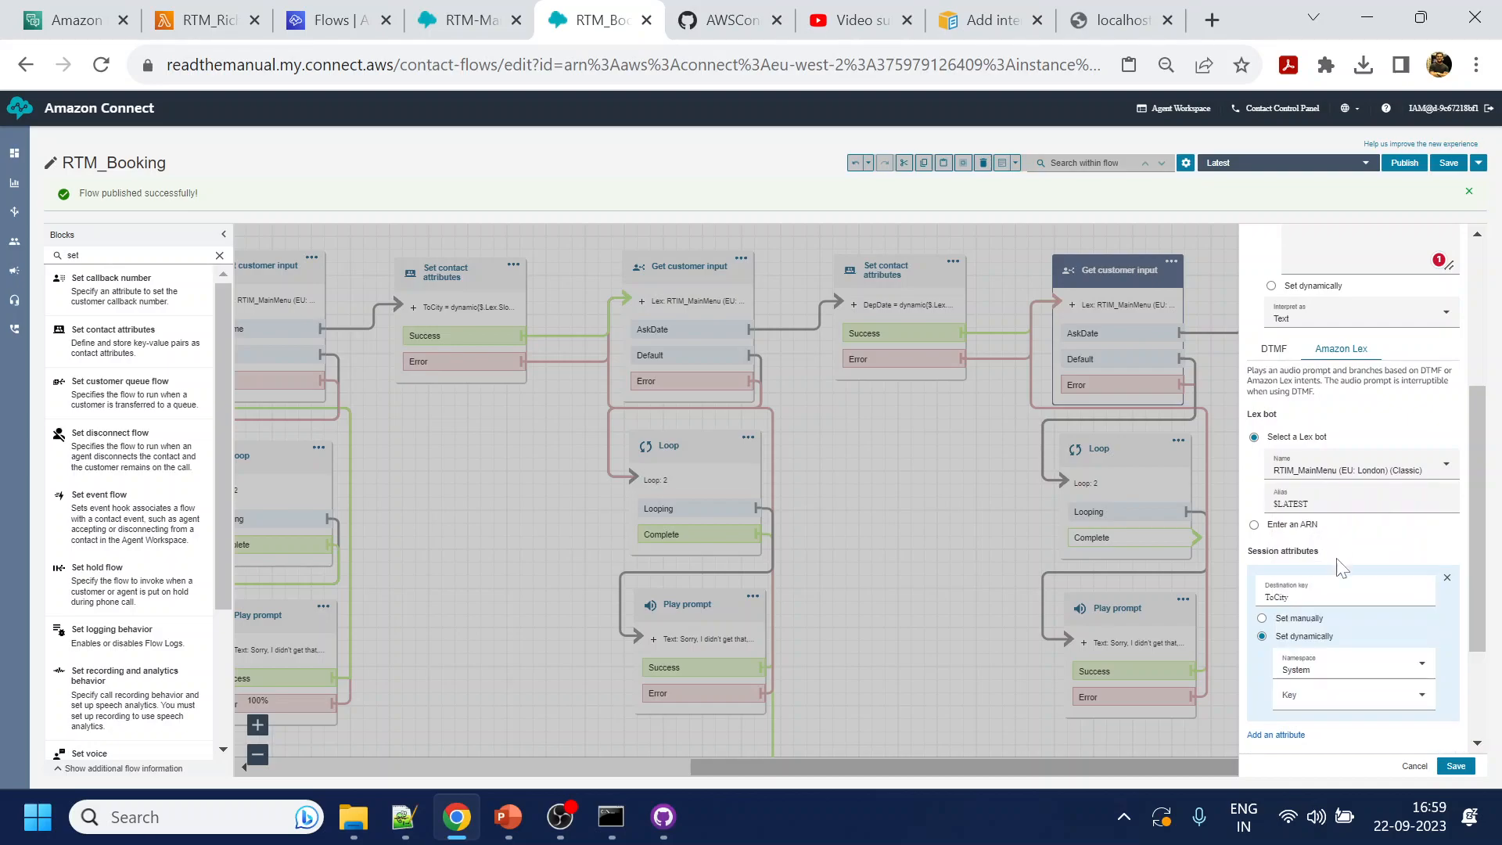
pyautogui.click(1343, 699)
pyautogui.scroll(-3, 1343, 657)
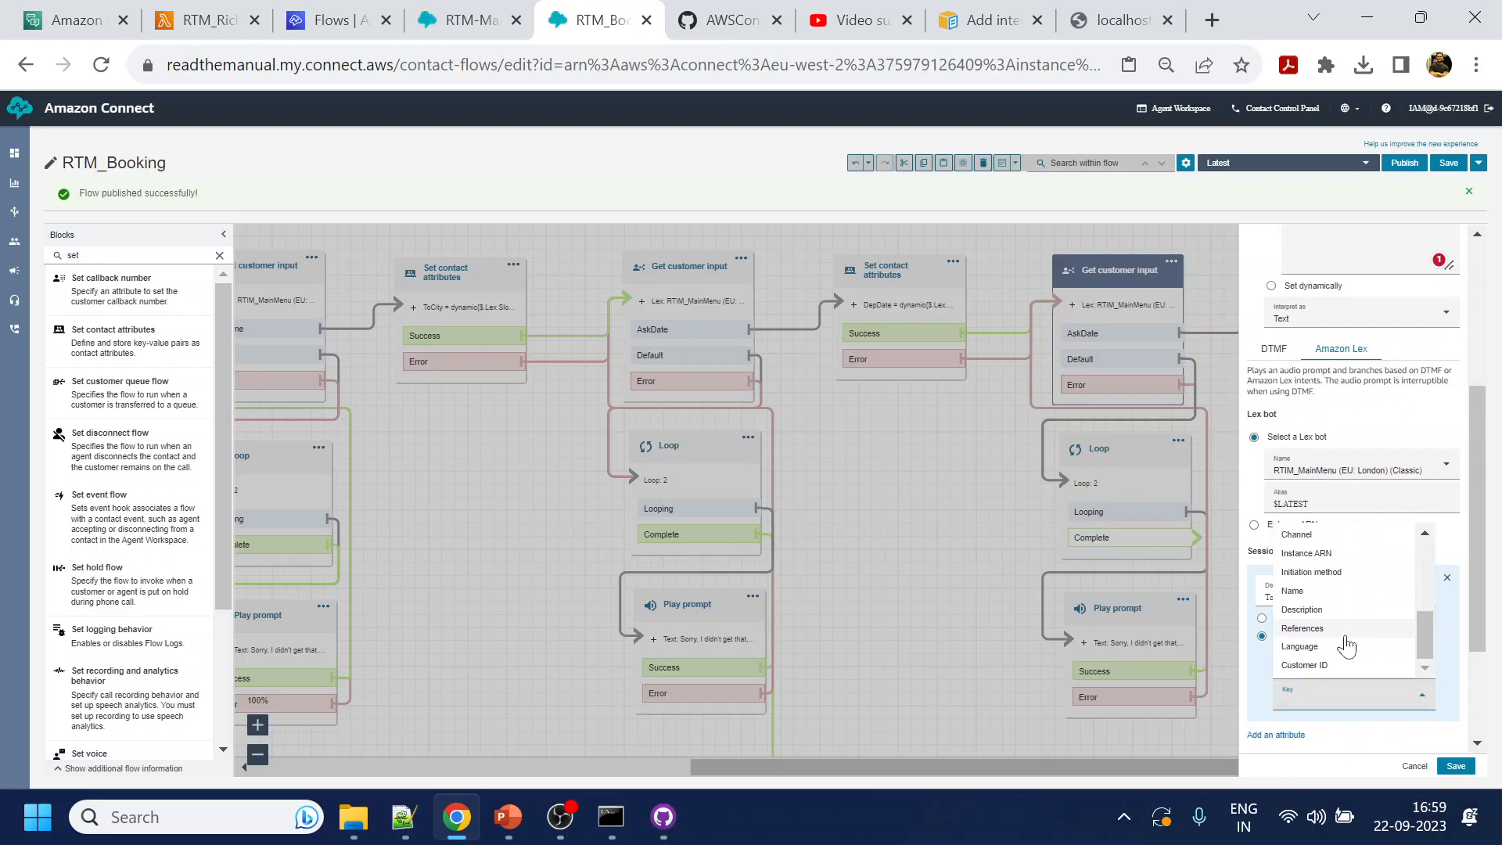
pyautogui.scroll(1, 1346, 642)
pyautogui.click(1267, 709)
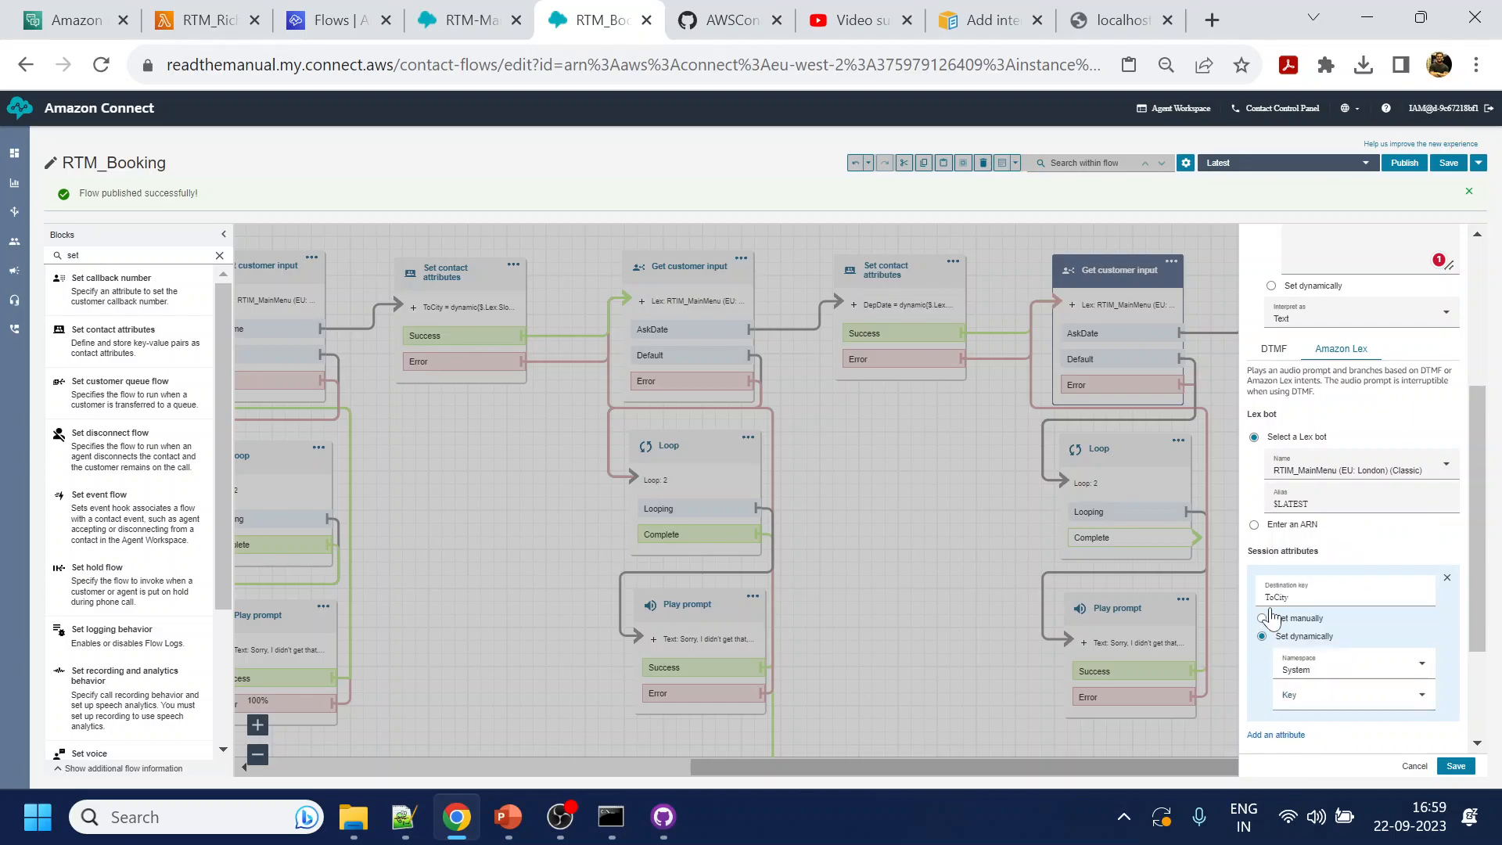
pyautogui.click(1311, 671)
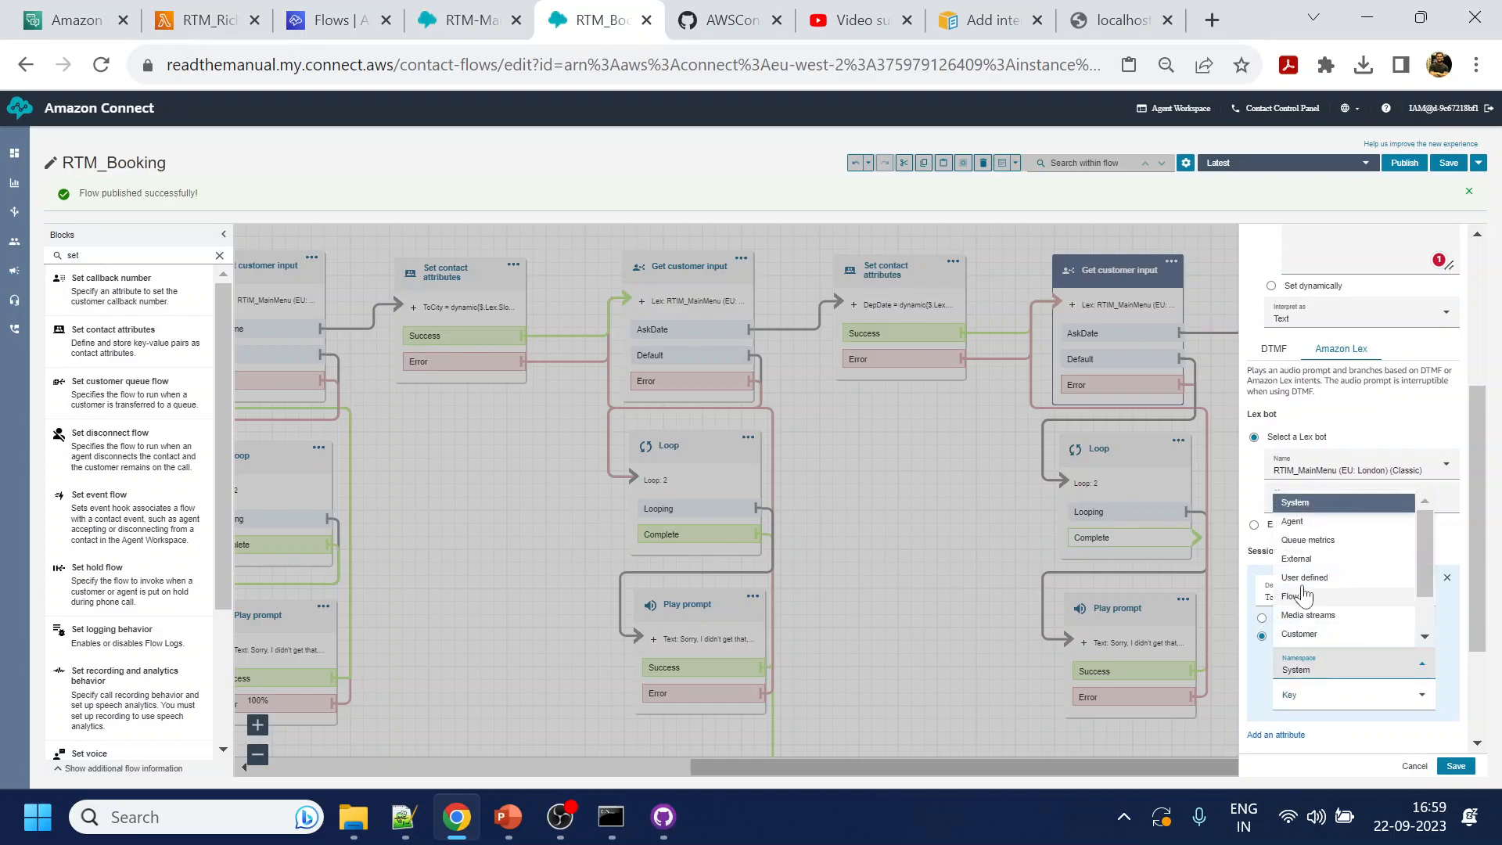
pyautogui.click(1311, 559)
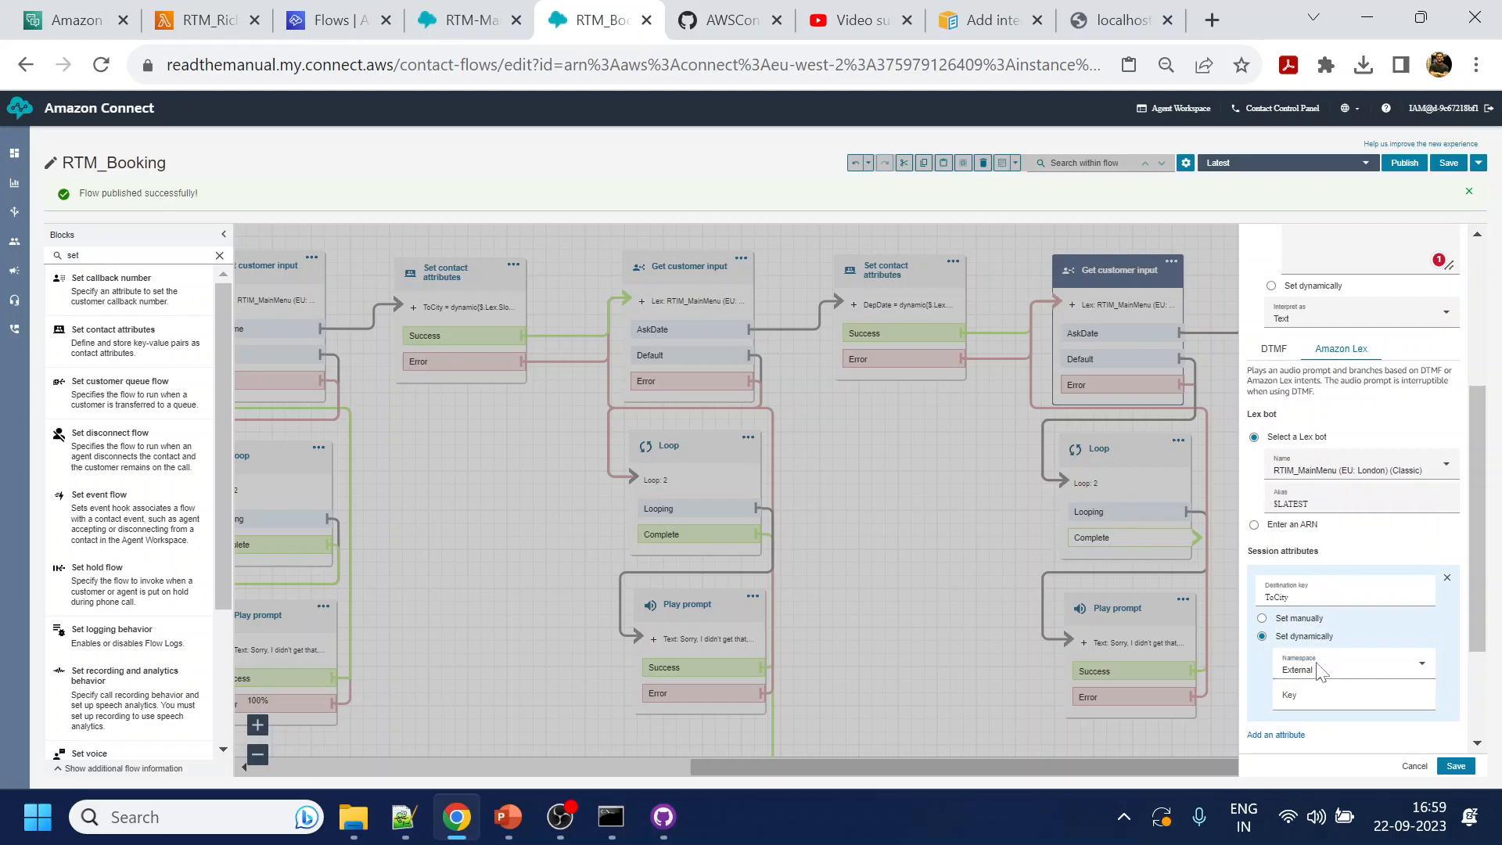
# Map the fourth Get customer input's ToCity session attribute to the User defined namespace with key ToCity
pyautogui.click(1321, 671)
pyautogui.click(1315, 595)
pyautogui.click(1331, 695)
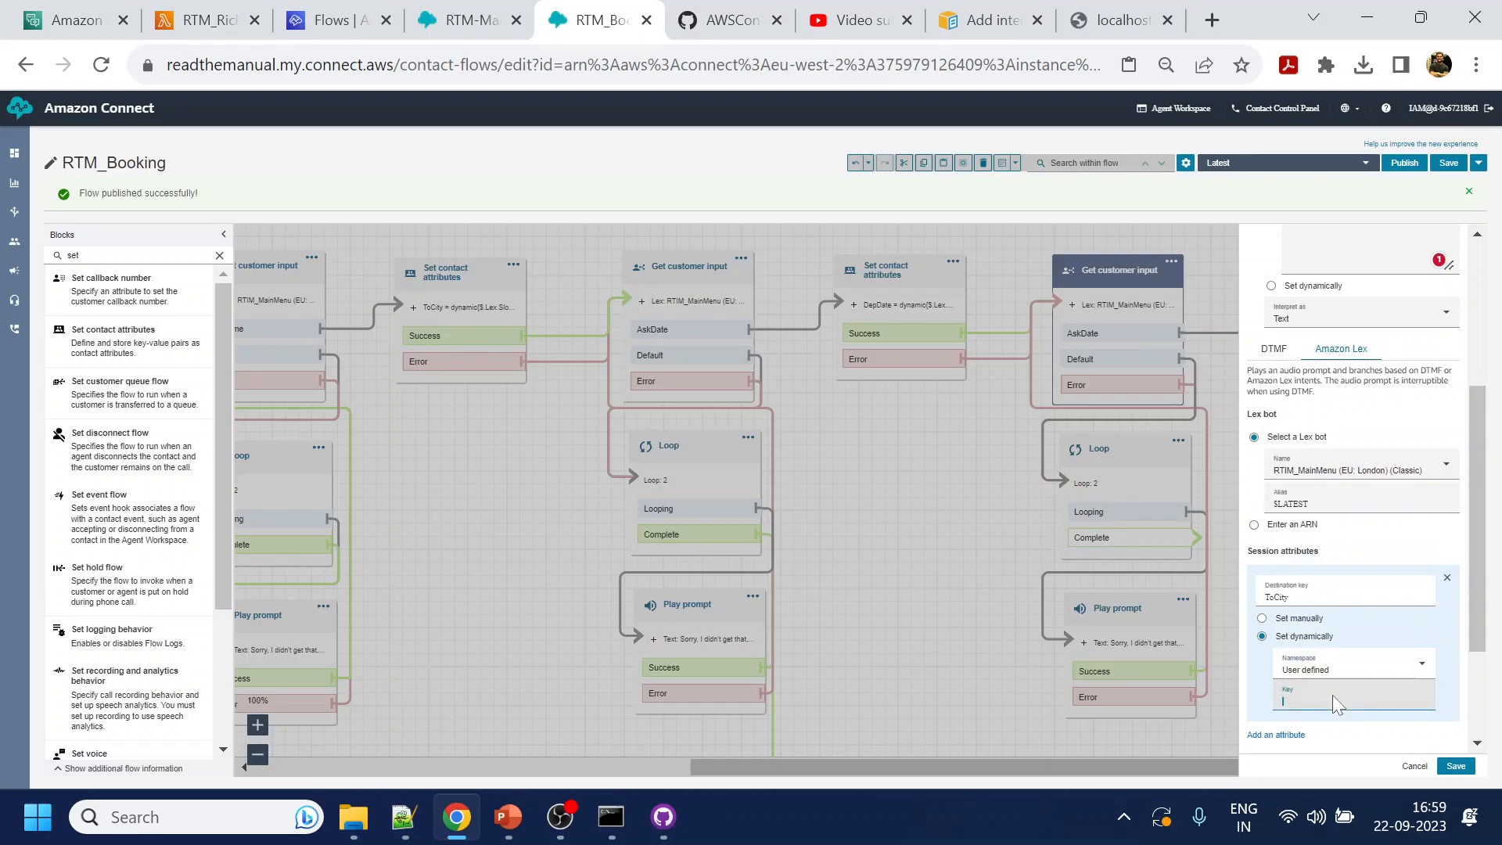
pyautogui.click(1291, 598)
pyautogui.hotkey('ctrl', 'a')
pyautogui.hotkey('ctrl', 'c')
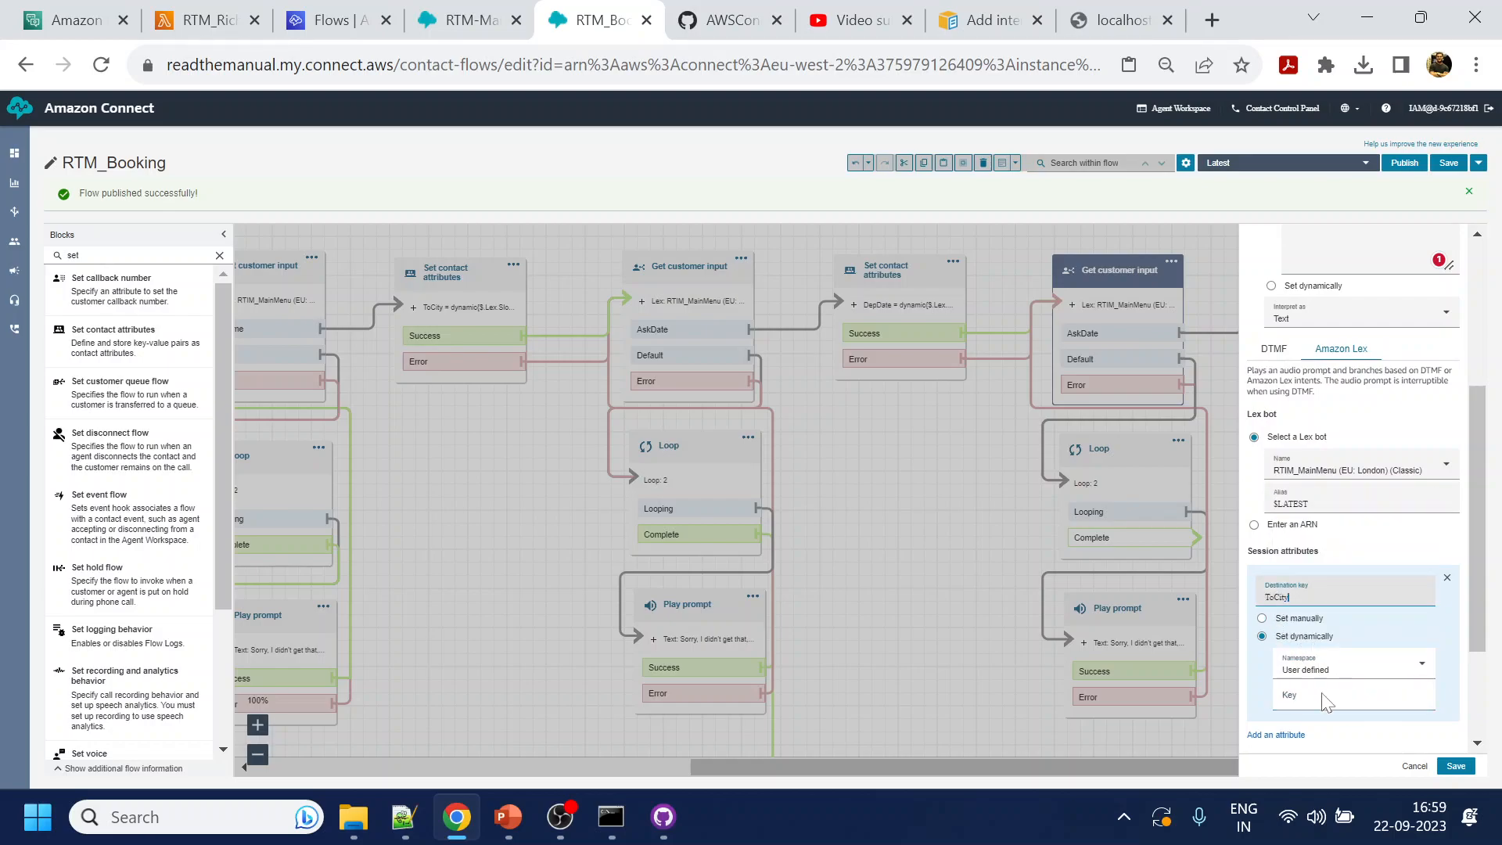
pyautogui.click(1322, 704)
# Add a second session attribute with destination key FormCity, set dynamically from the User defined namespace with key FormCity
pyautogui.scroll(-3, 1354, 626)
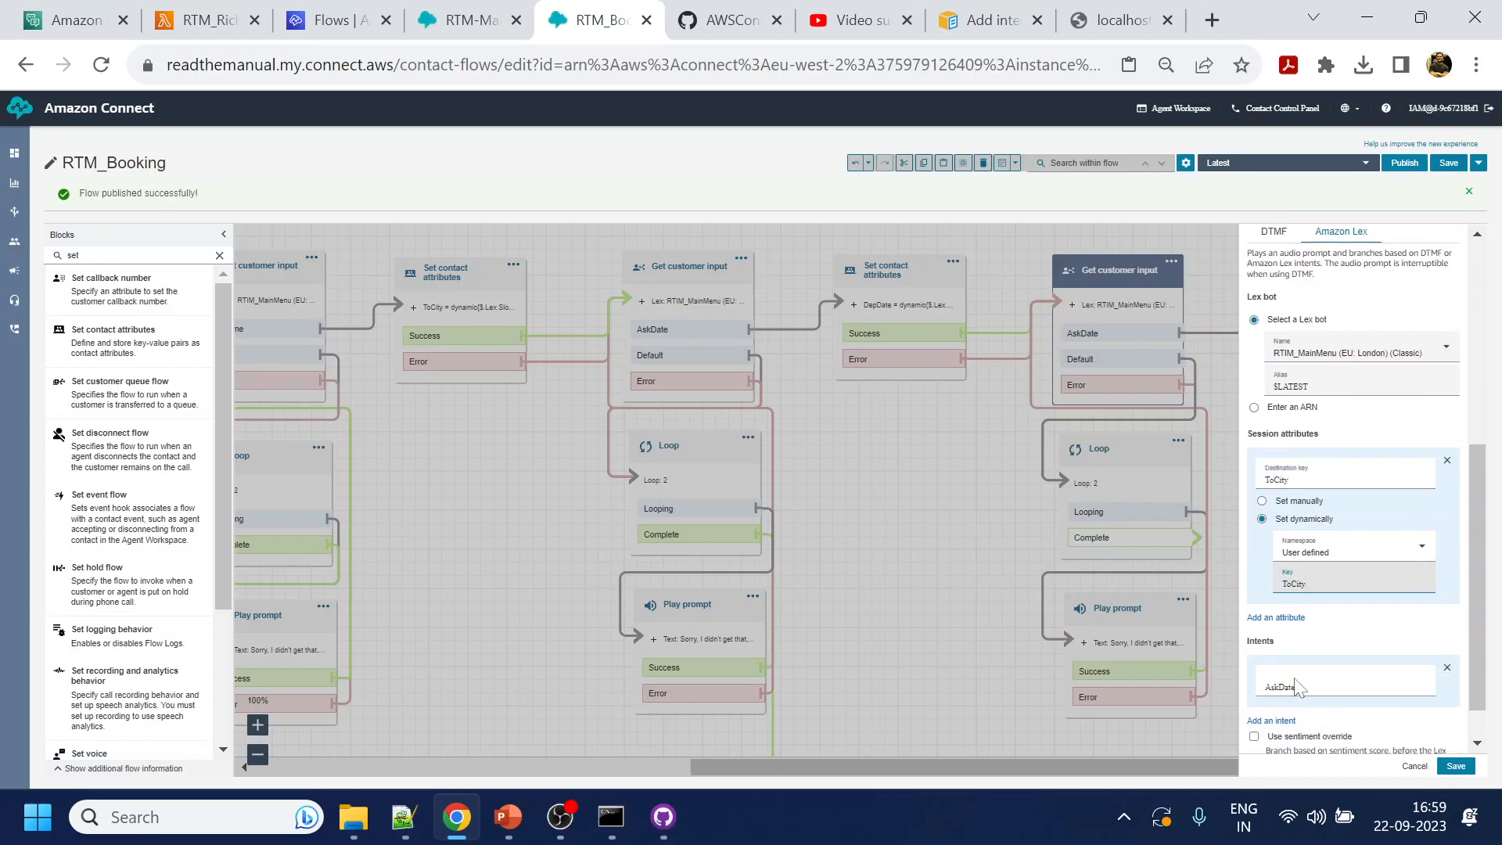
pyautogui.click(1280, 618)
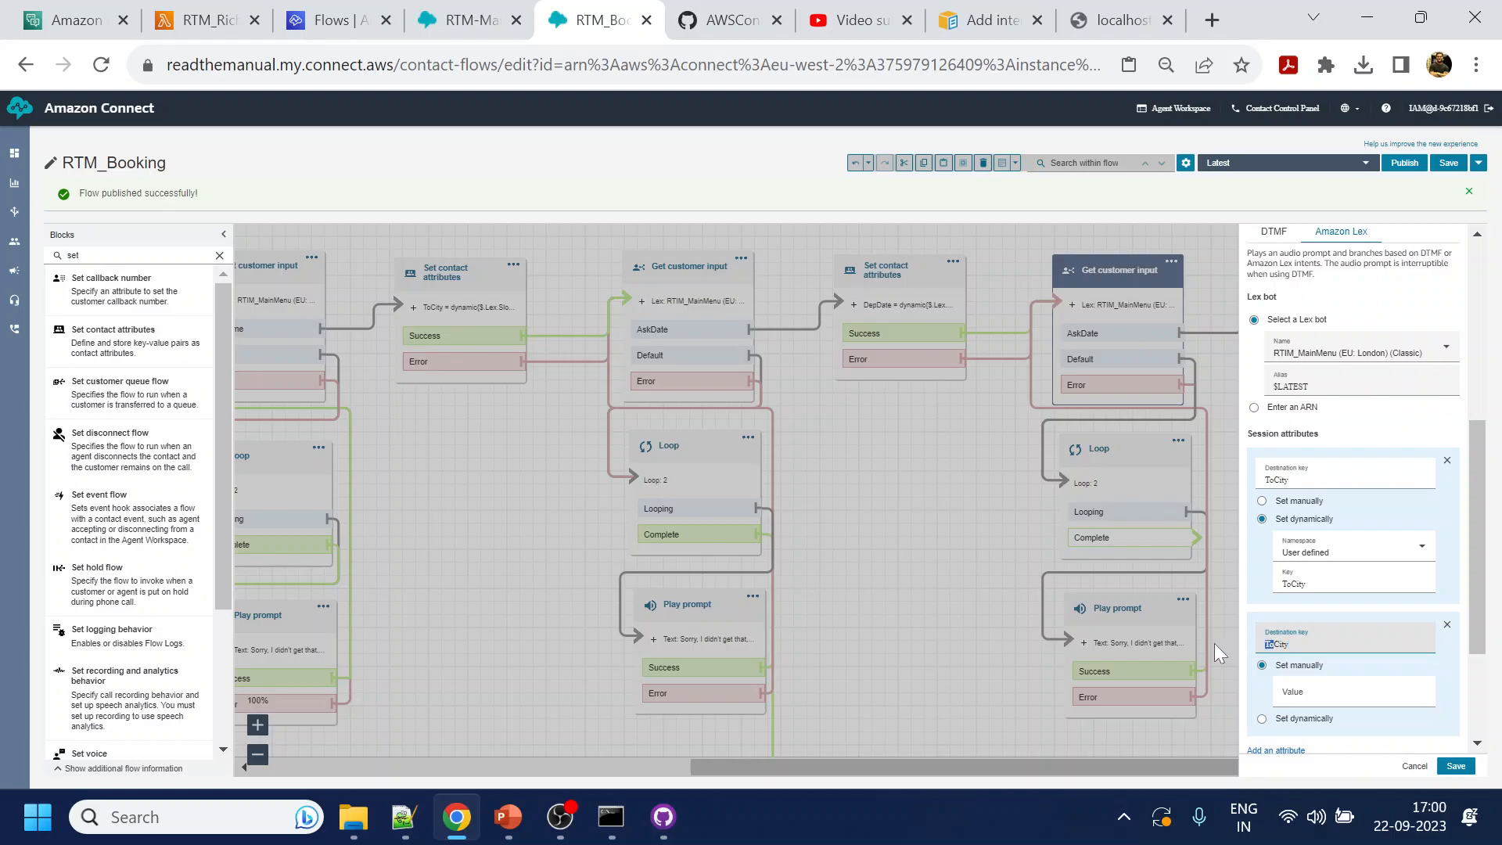
pyautogui.write('Form')
pyautogui.moveTo(1302, 646); pyautogui.dragTo(1246, 620)
pyautogui.click(439, 433)
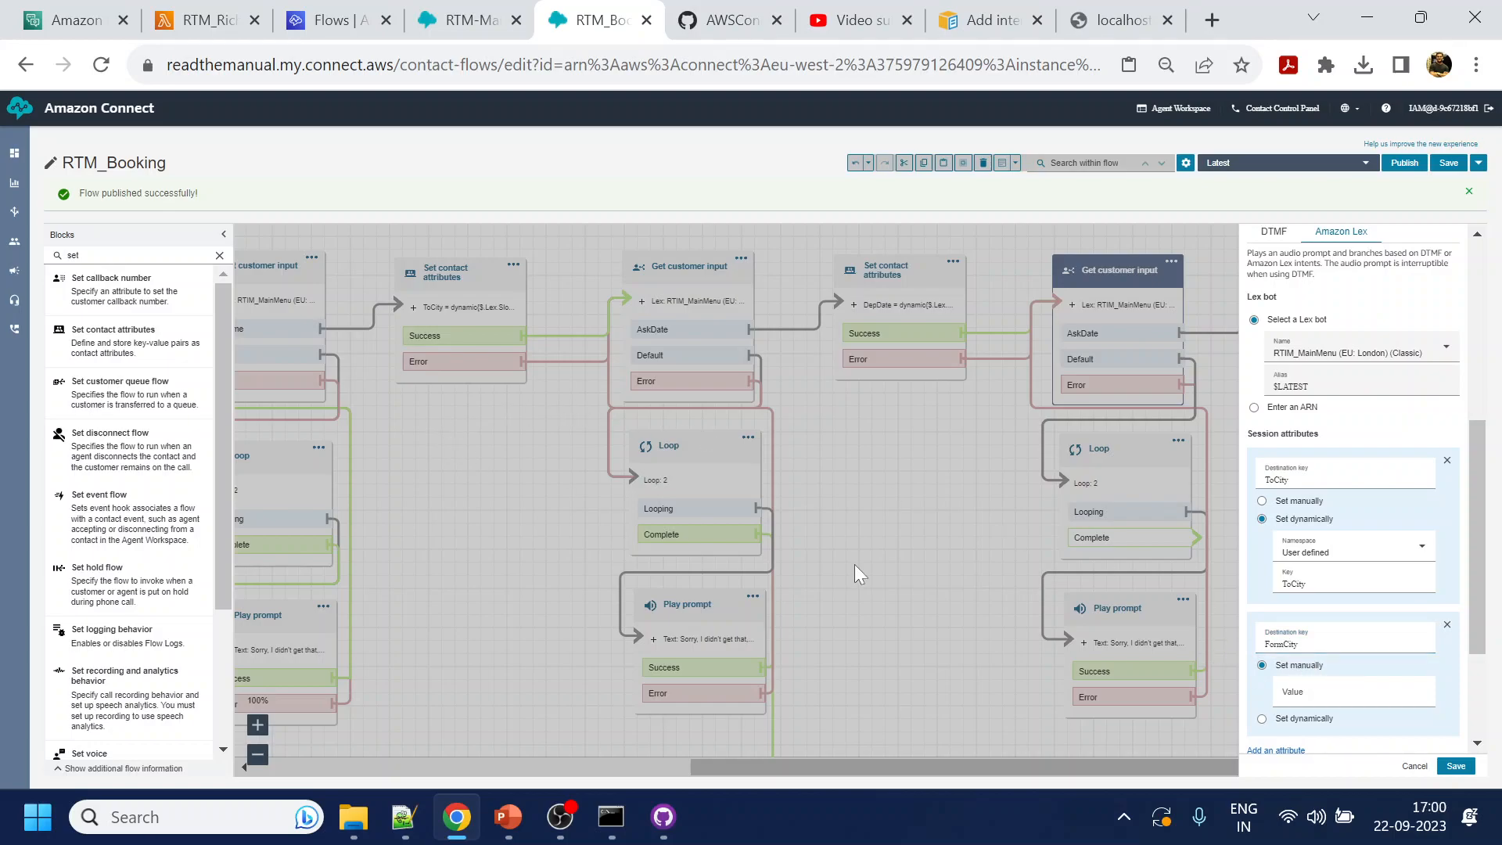
pyautogui.scroll(-2, 1335, 696)
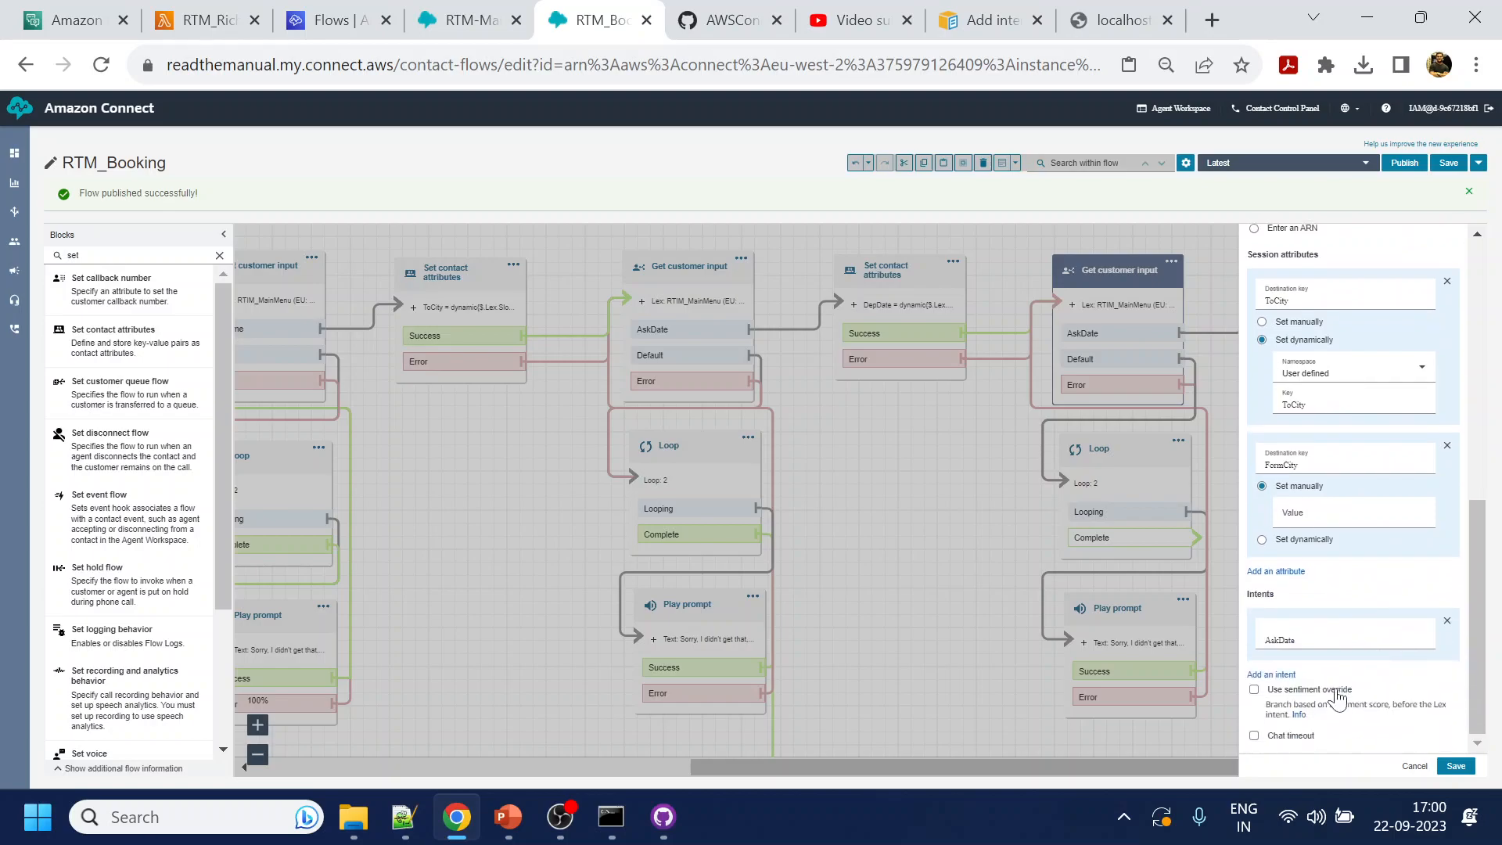
pyautogui.click(1299, 539)
pyautogui.click(1323, 544)
pyautogui.click(1316, 641)
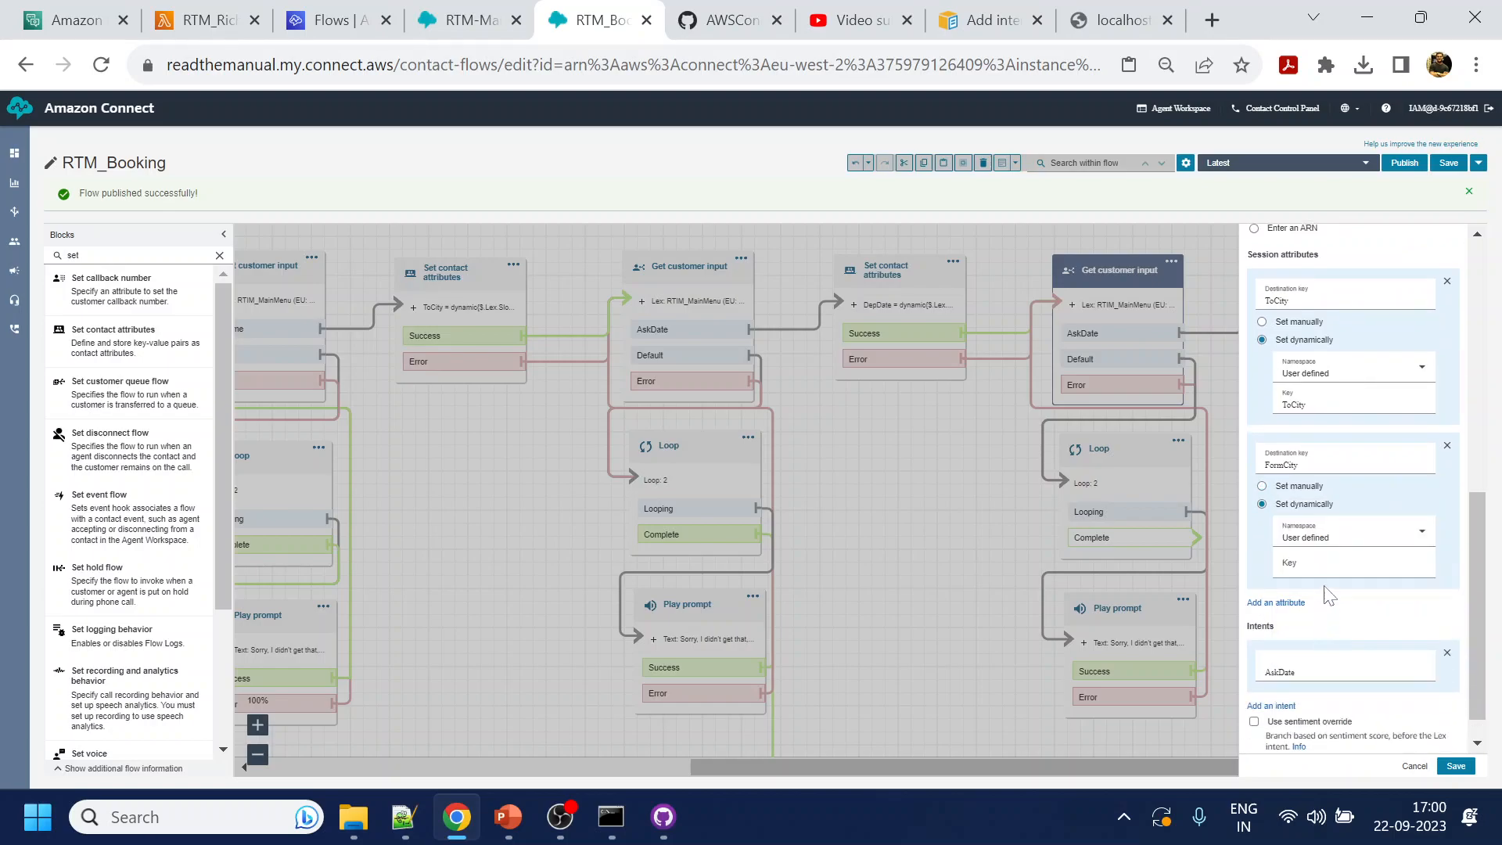
pyautogui.click(1323, 569)
pyautogui.hotkey('ctrl', 'v')
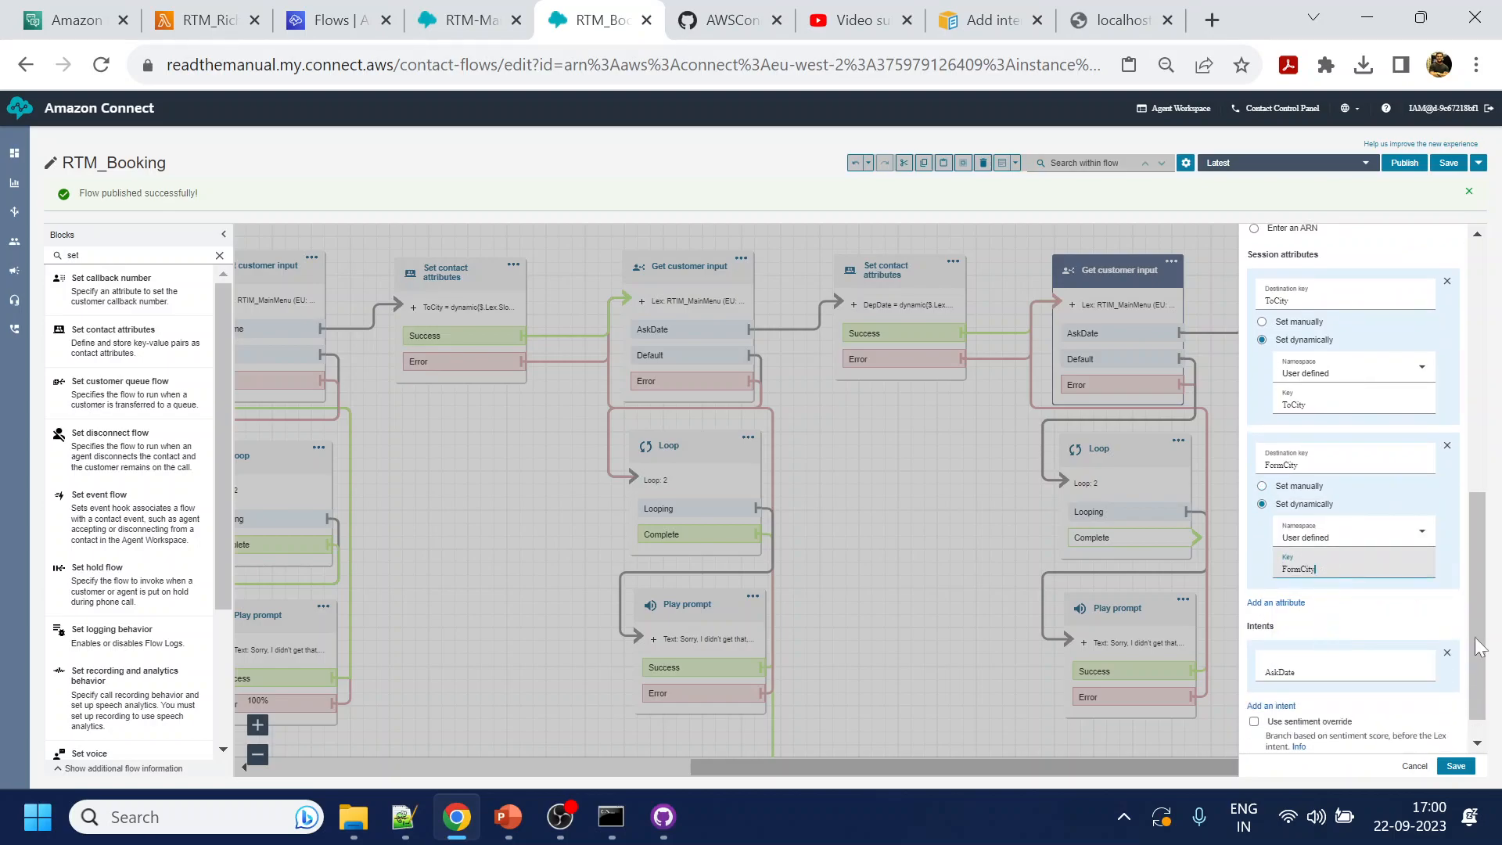
# Add a third session attribute with destination key DepDate, set dynamically from the User defined namespace with key DepDate
pyautogui.click(1282, 598)
pyautogui.click(1284, 604)
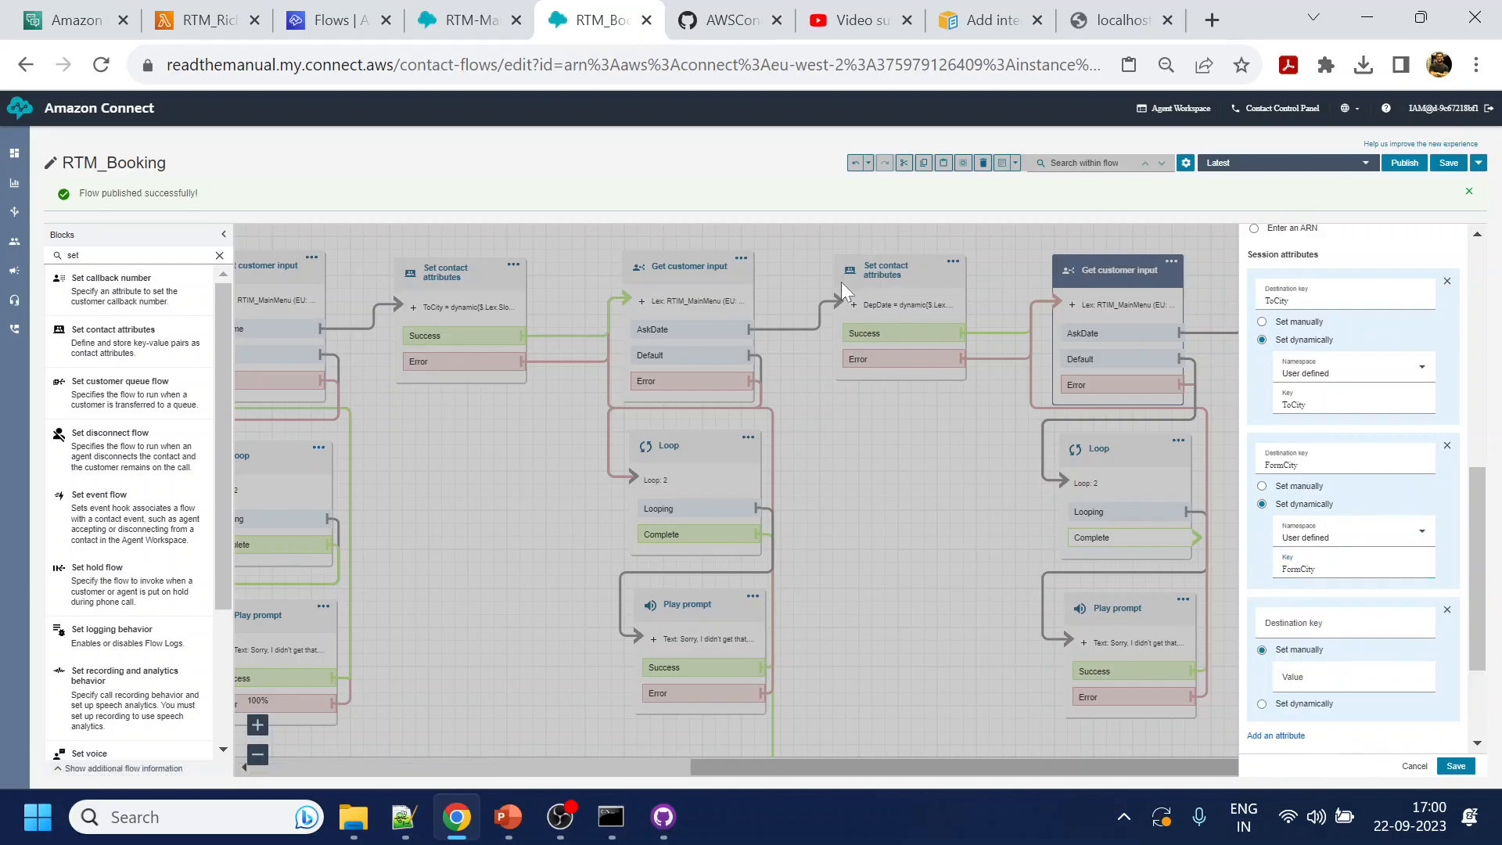
pyautogui.click(1329, 623)
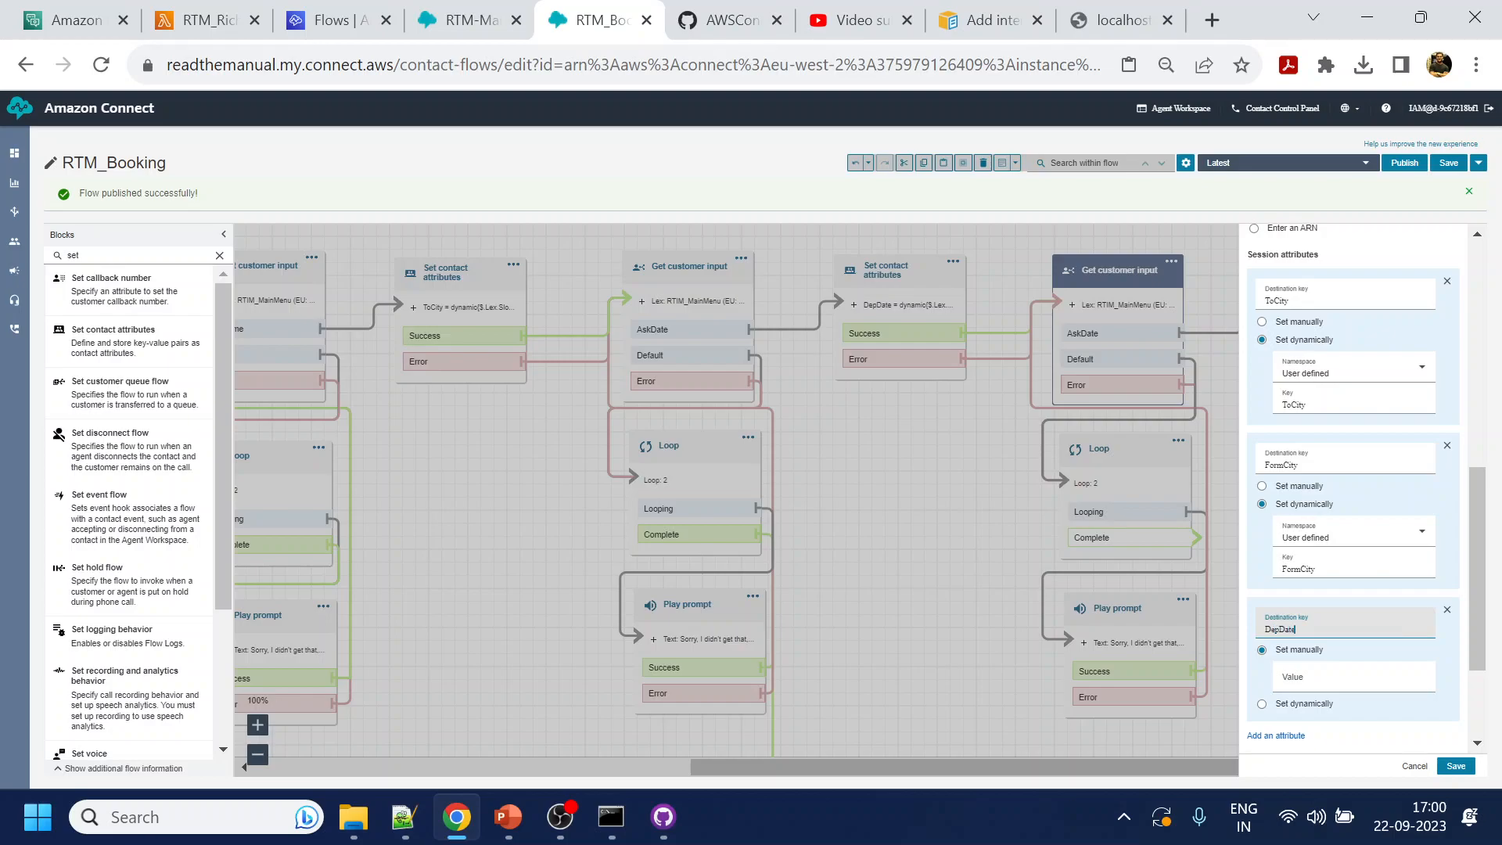
pyautogui.scroll(-2, 1418, 543)
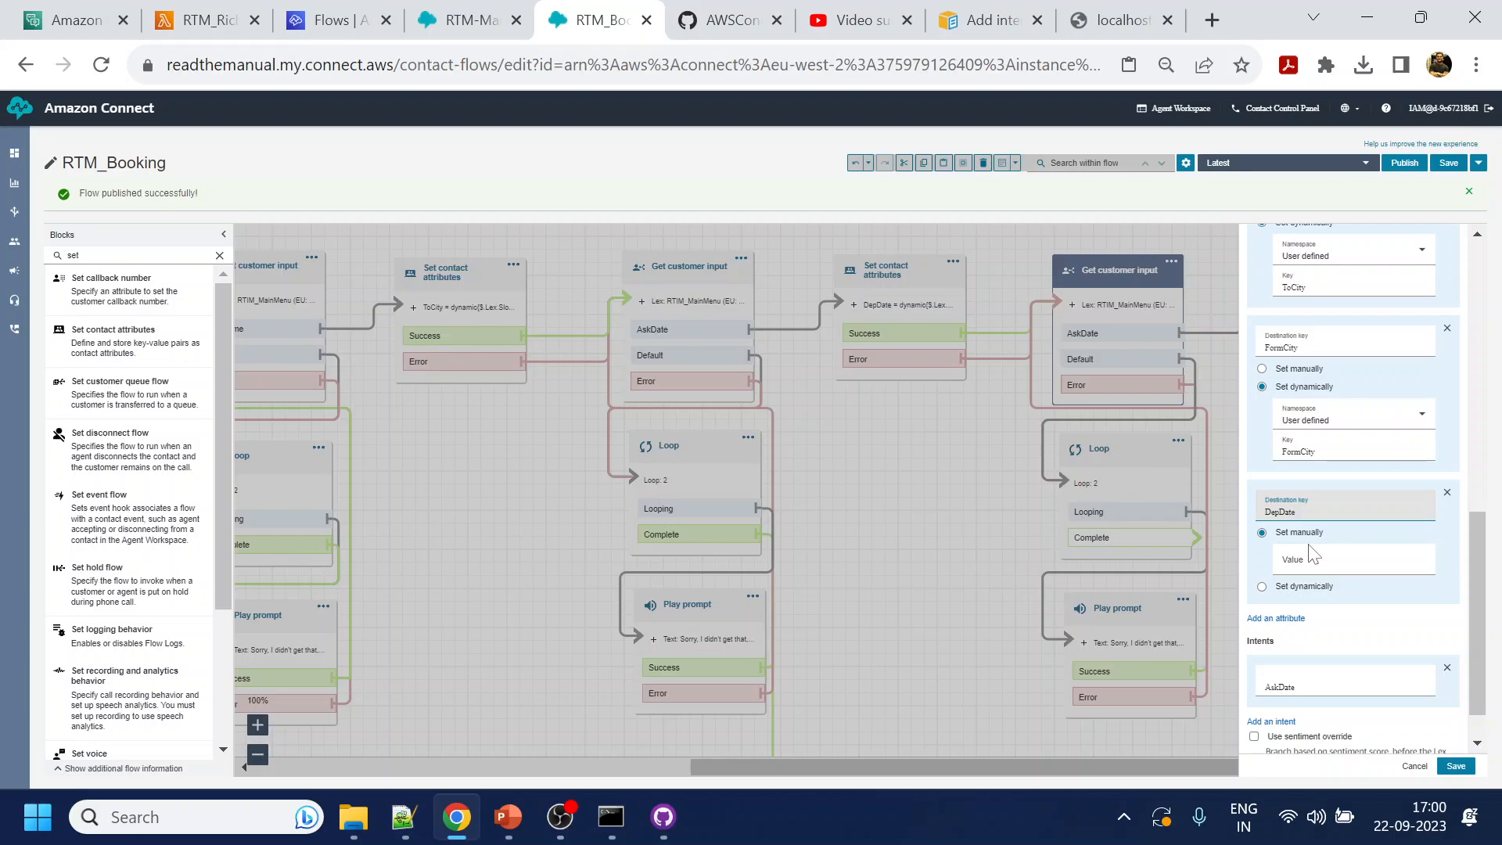
pyautogui.scroll(-1, 1375, 538)
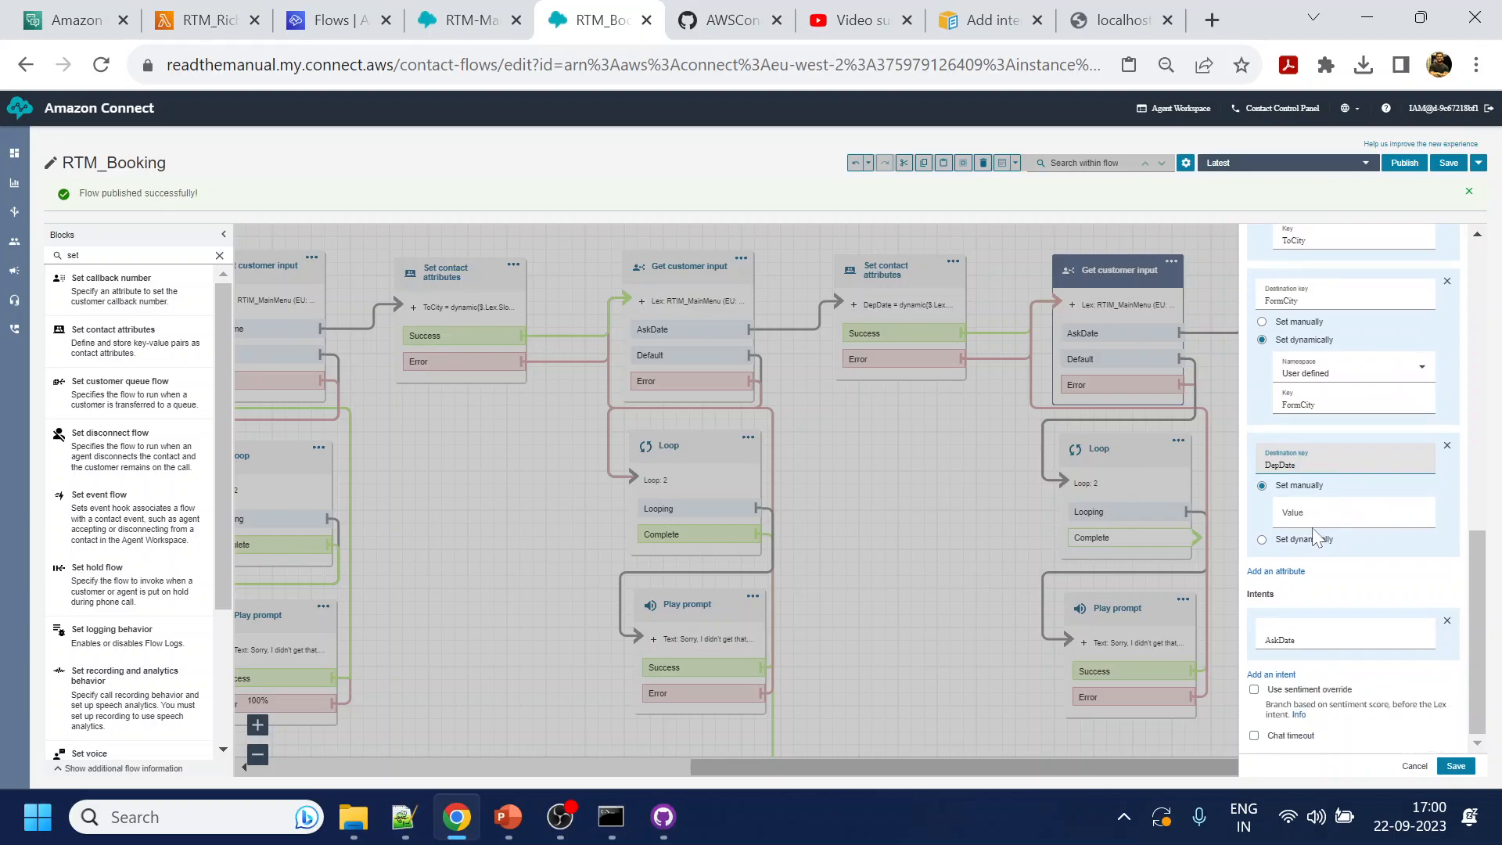
pyautogui.click(1311, 540)
pyautogui.click(1326, 536)
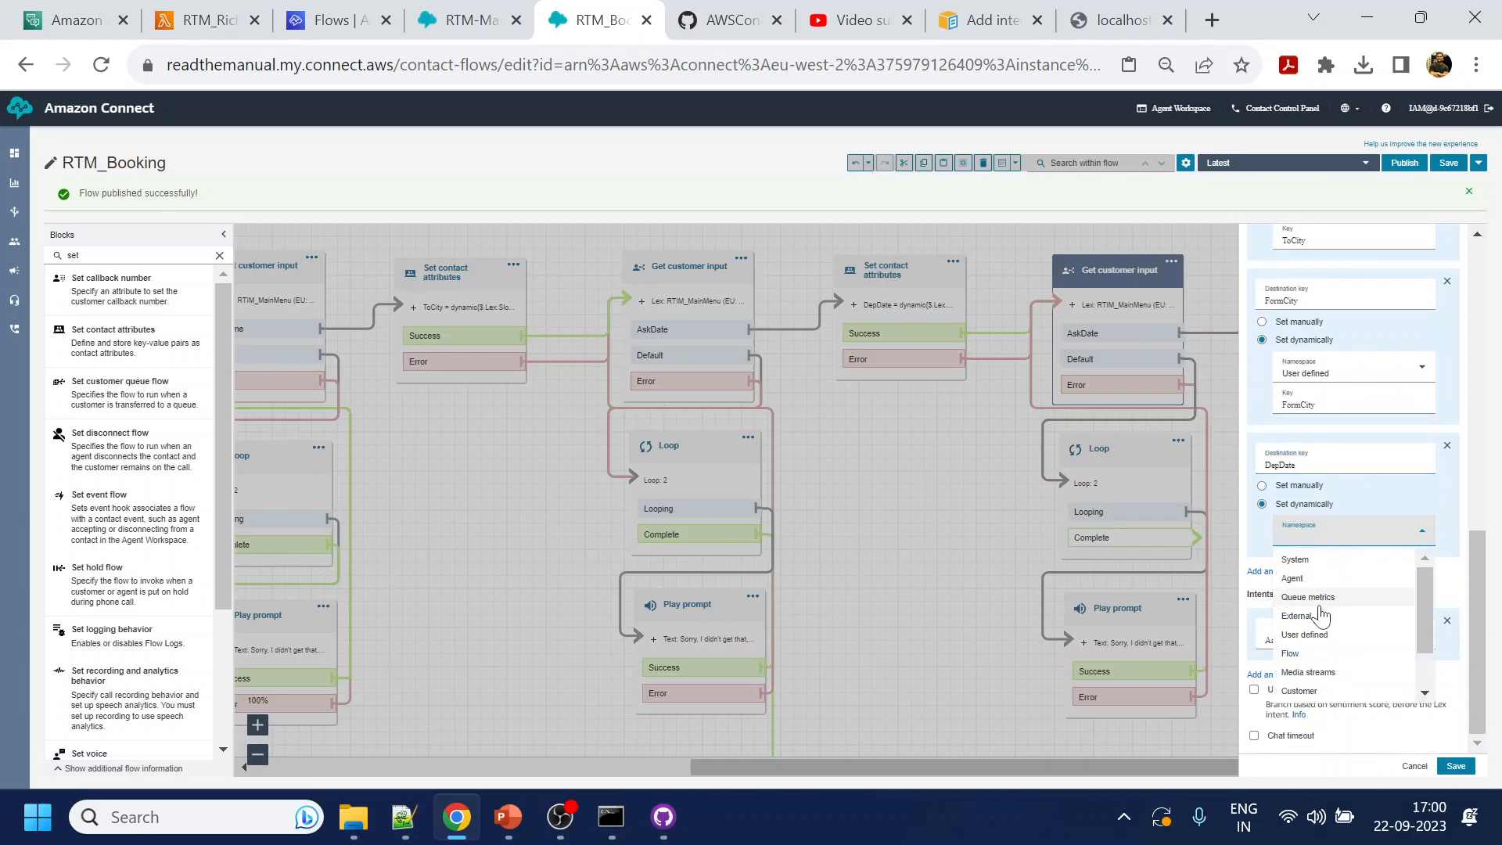
pyautogui.click(1317, 635)
pyautogui.click(1335, 567)
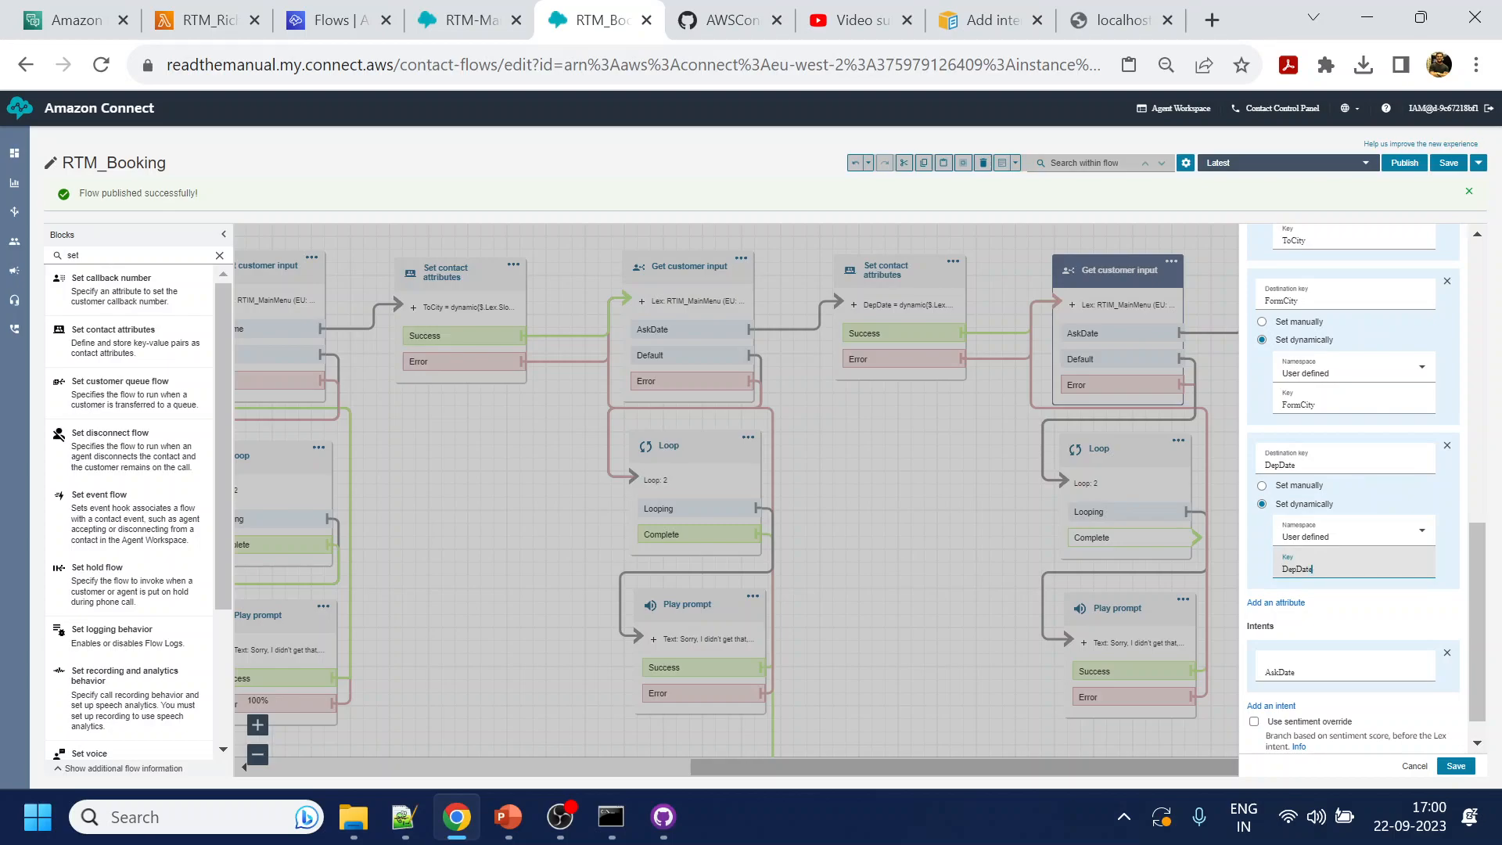
pyautogui.scroll(-1, 1344, 561)
pyautogui.scroll(5, 1350, 532)
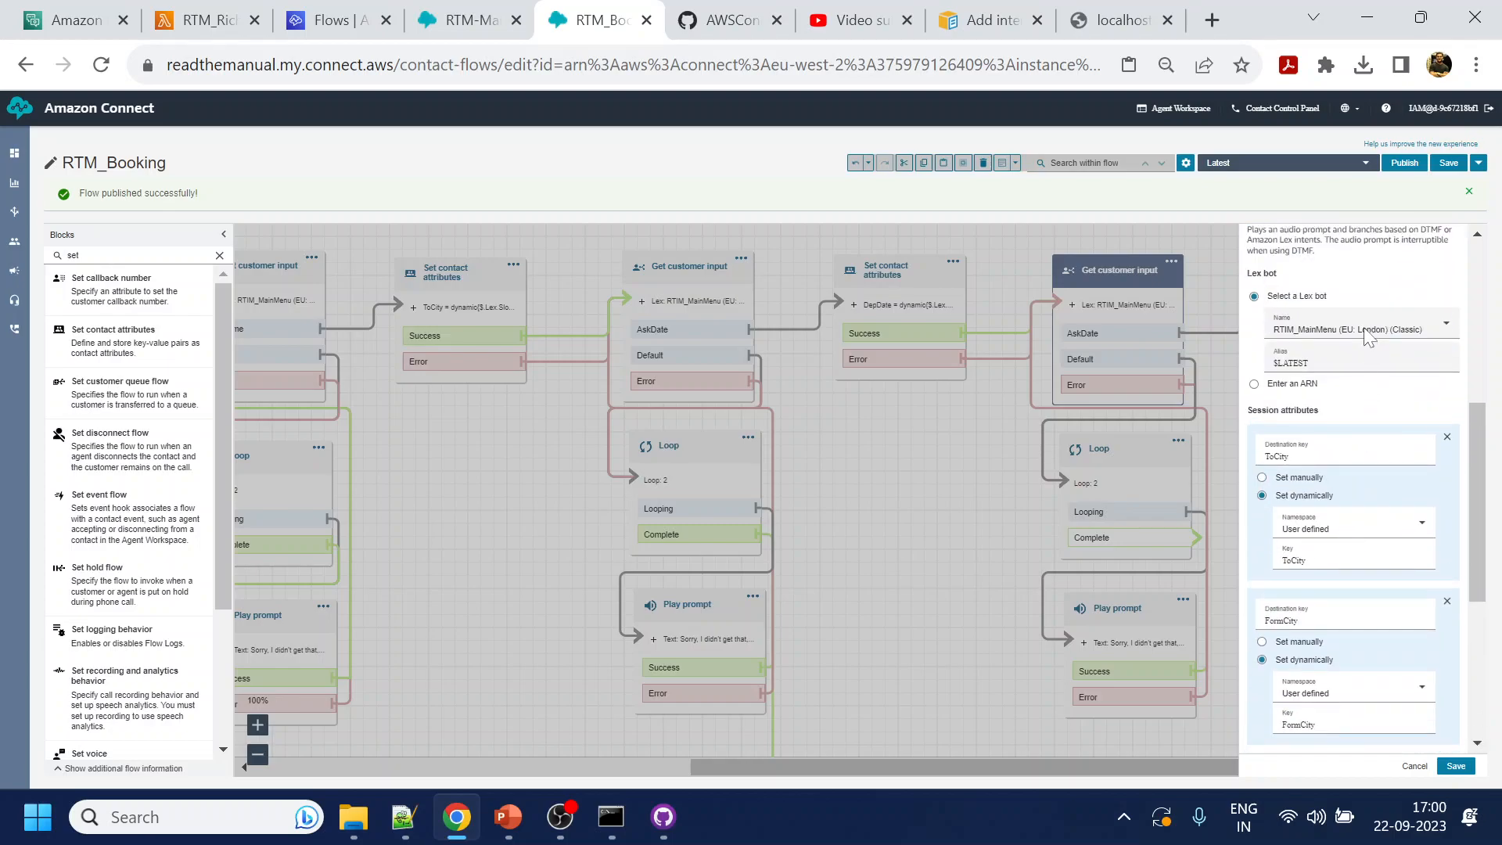
# Switch to the RTIM_MainMenu bot in Amazon Lex and create a new intent named AskNumber
pyautogui.click(446, 9)
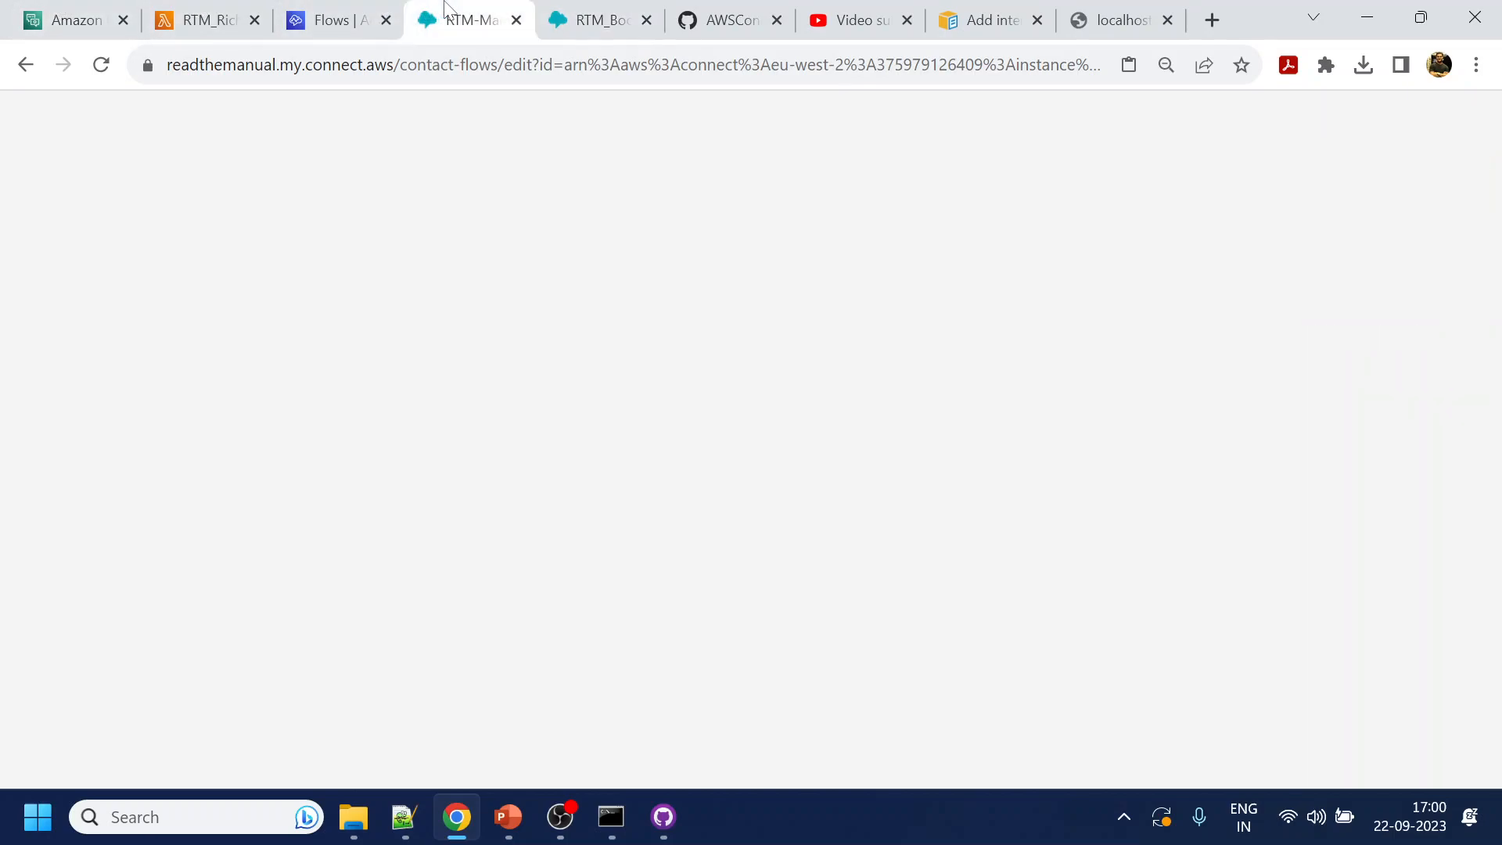
pyautogui.click(69, 9)
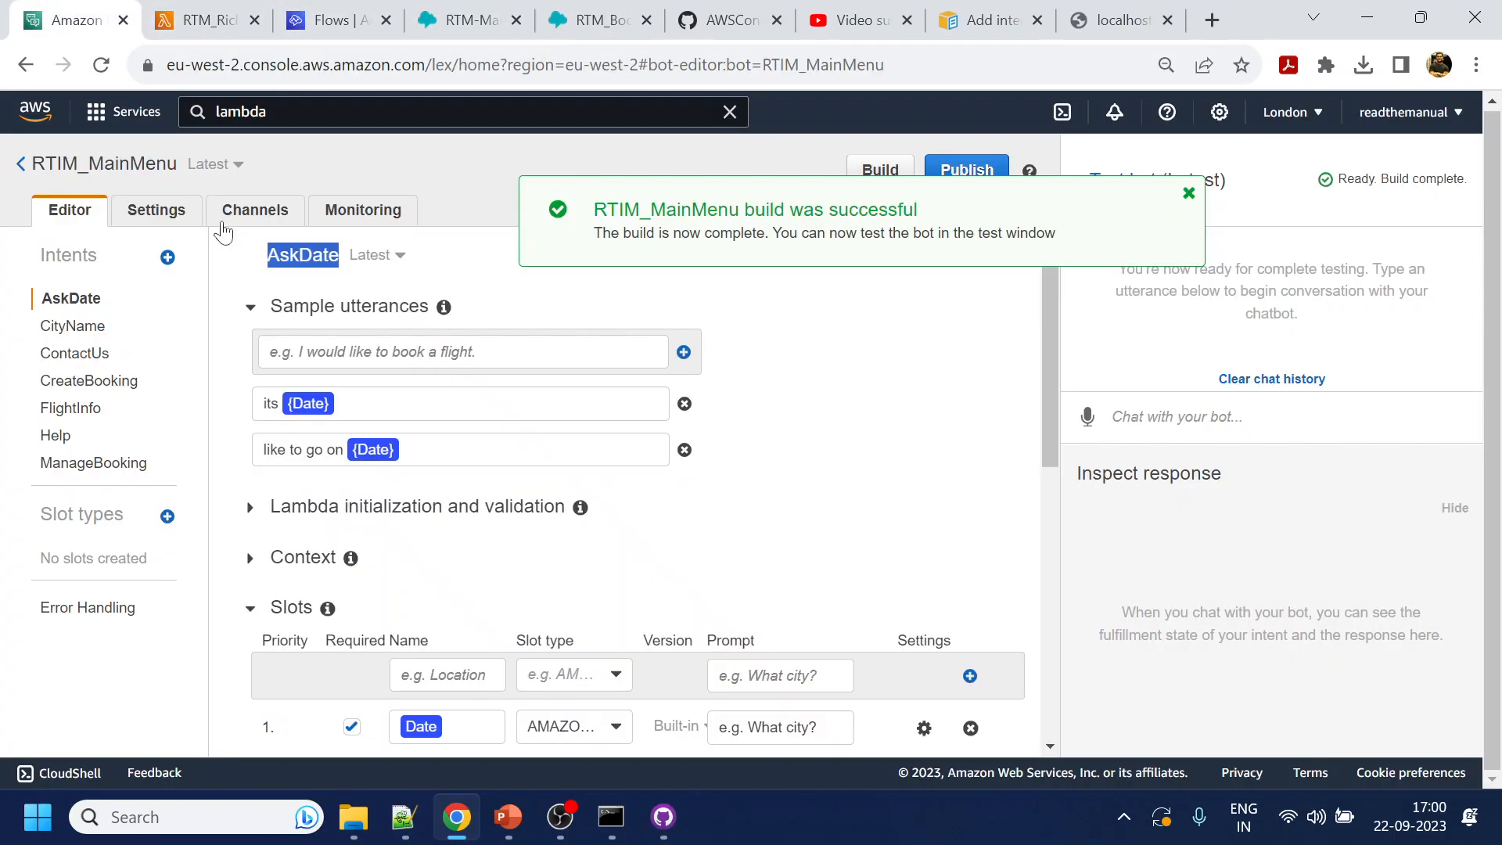
pyautogui.click(168, 257)
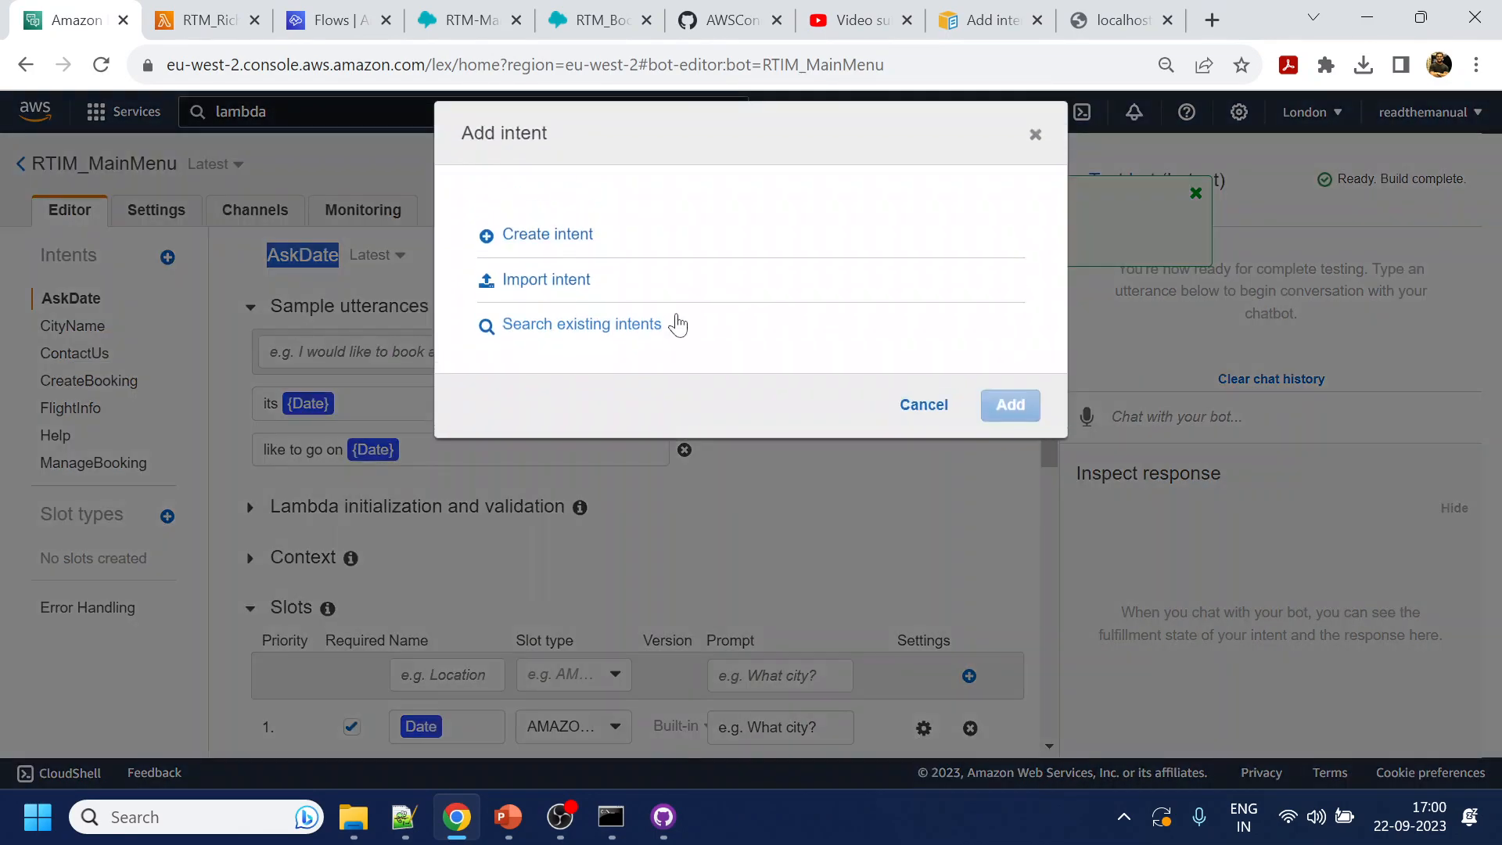
pyautogui.click(542, 244)
pyautogui.write('AskNumber')
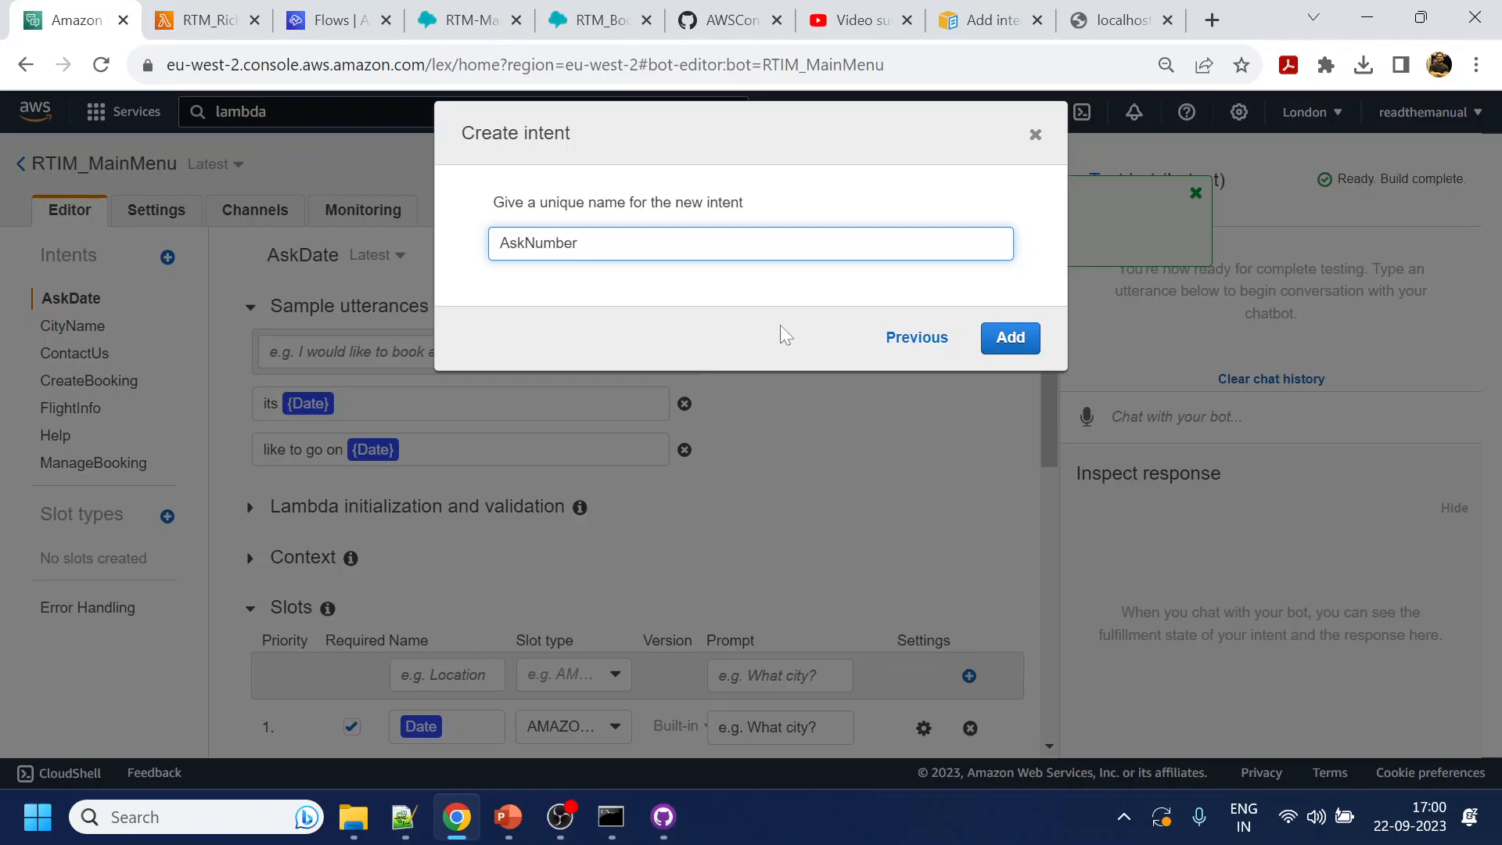
pyautogui.click(1005, 339)
# Add the sample utterance "its 4" to AskNumber and turn the 4 into a built-in AMAZON.NUMBER slot named Number
pyautogui.click(498, 356)
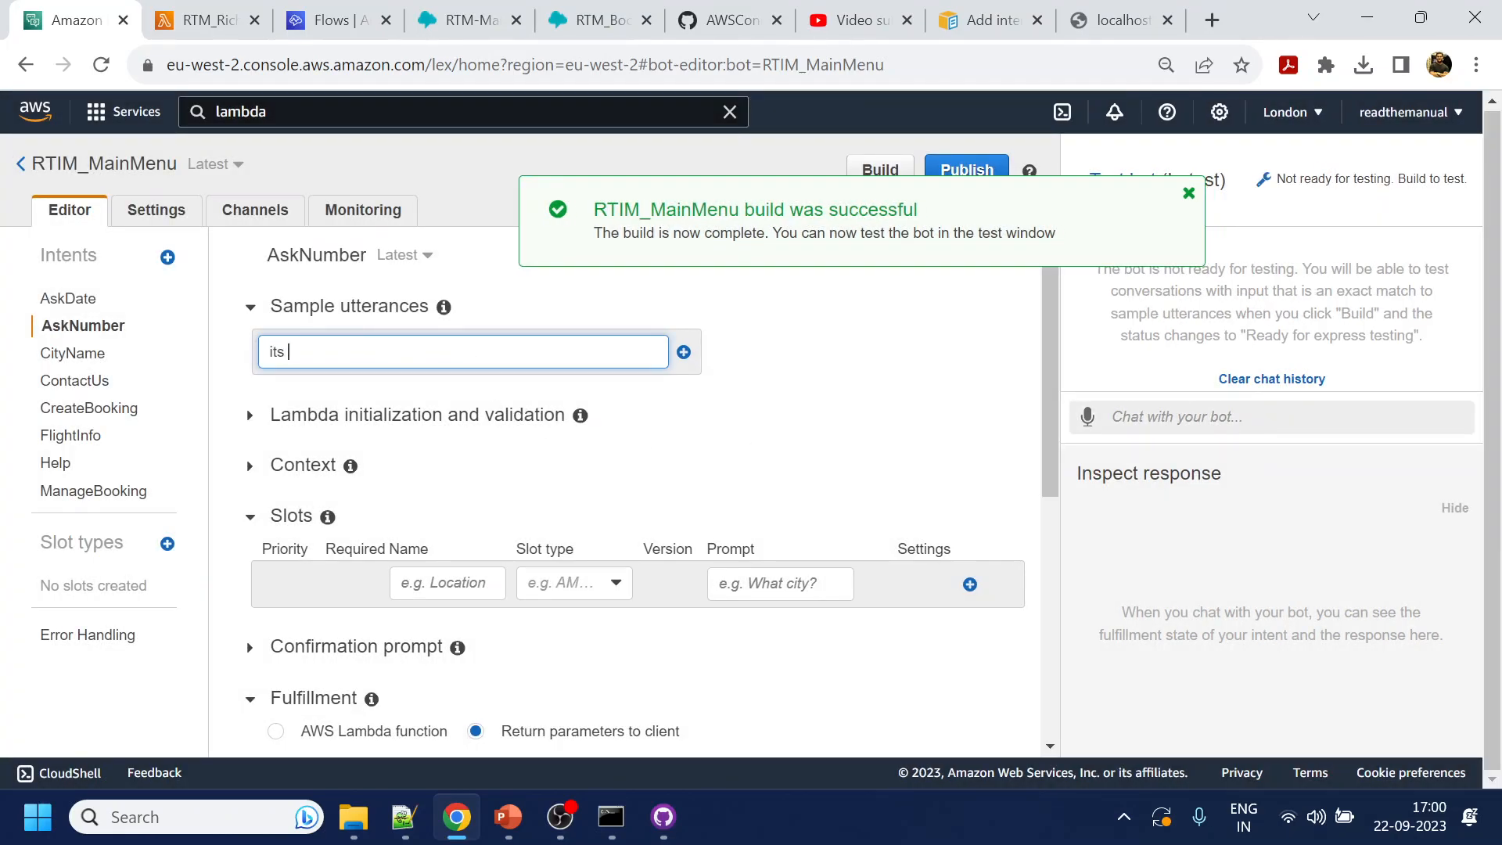
pyautogui.press('Return')
pyautogui.doubleClick(286, 404)
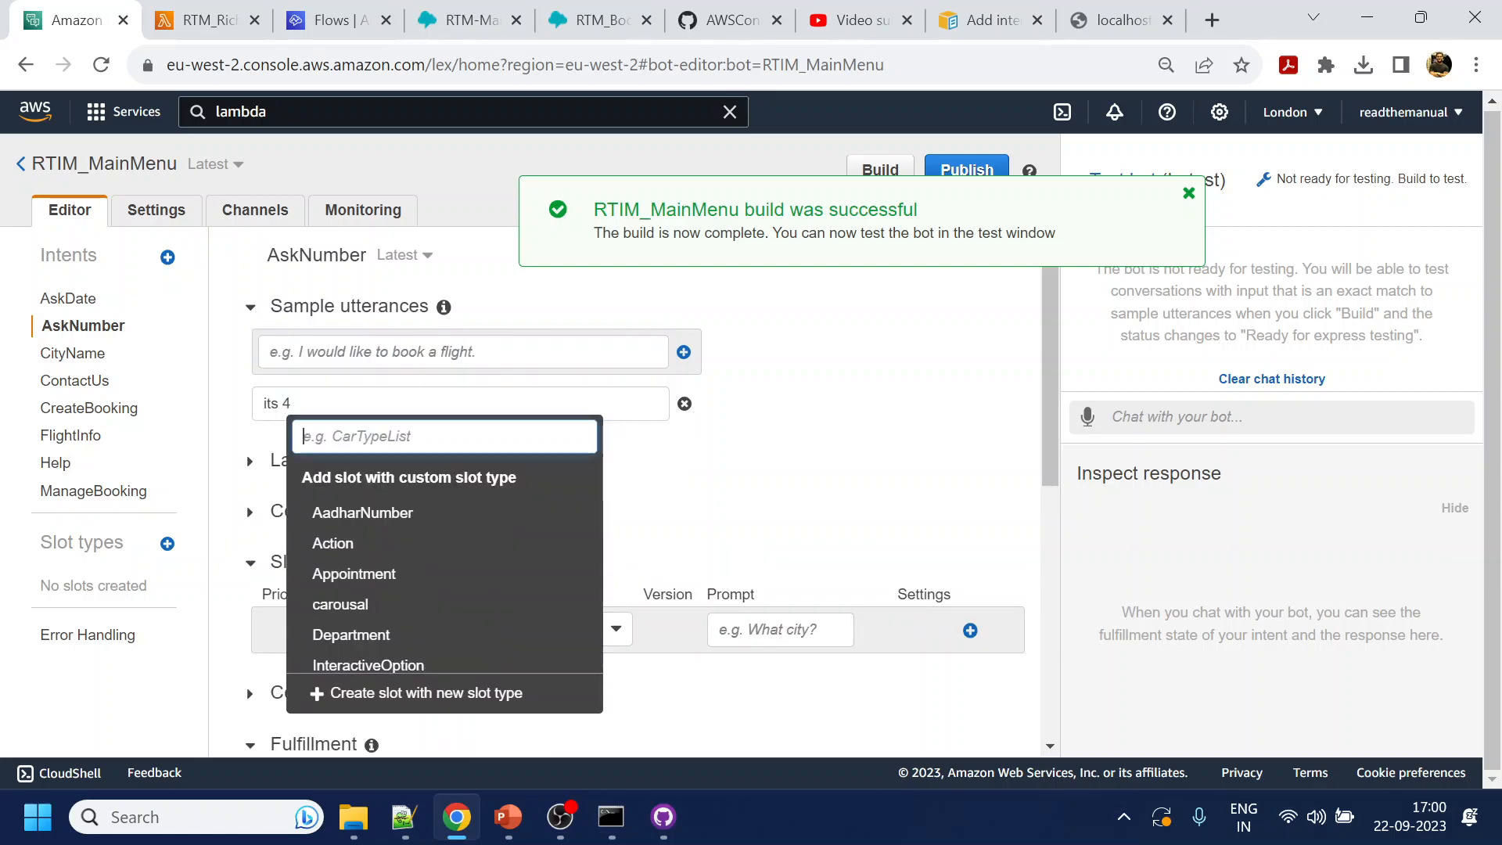
pyautogui.write('number')
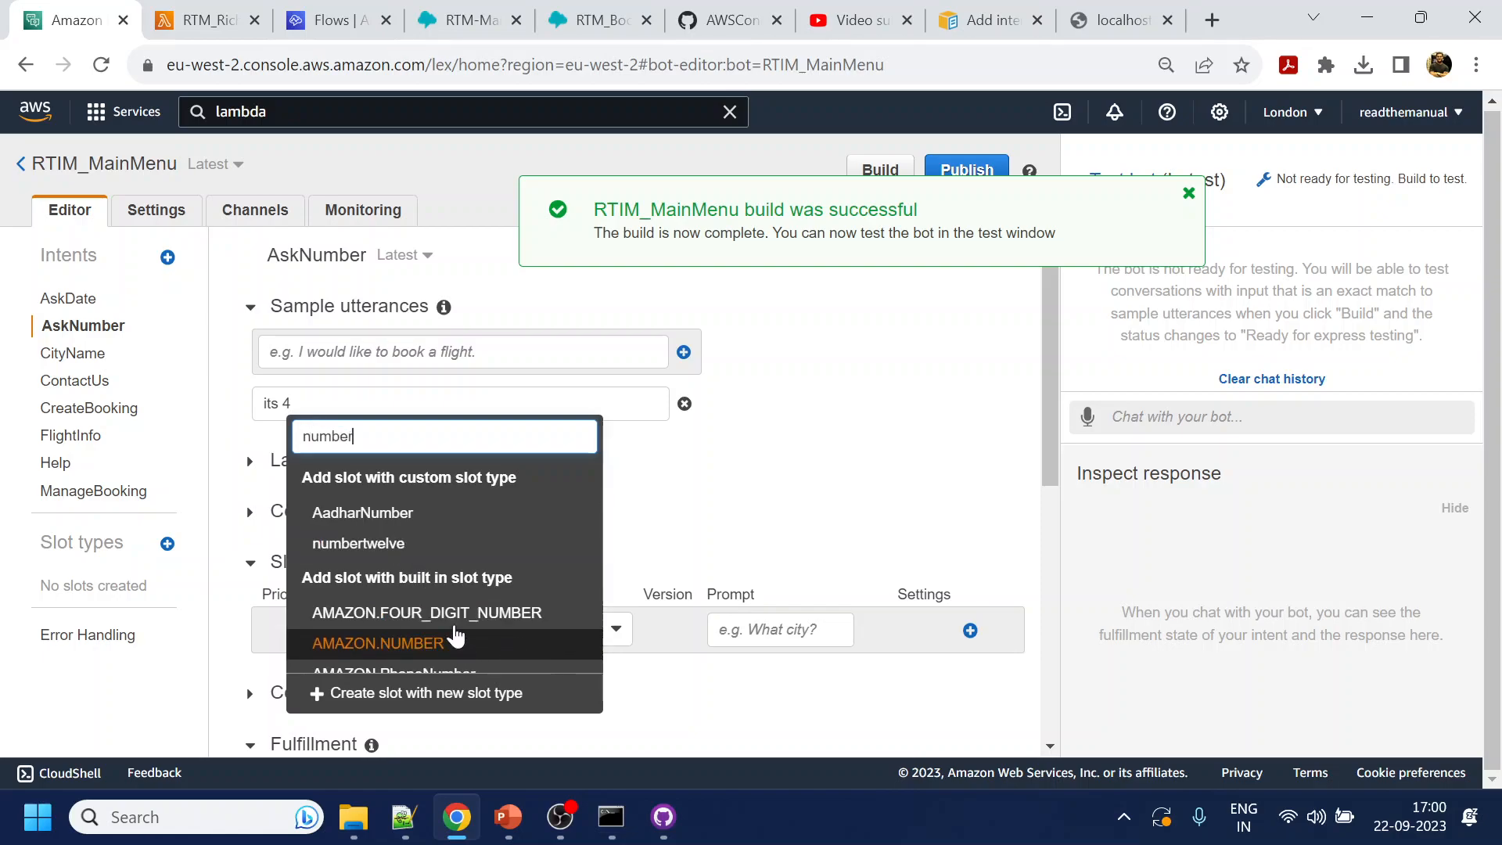
pyautogui.scroll(-1, 435, 618)
pyautogui.click(429, 620)
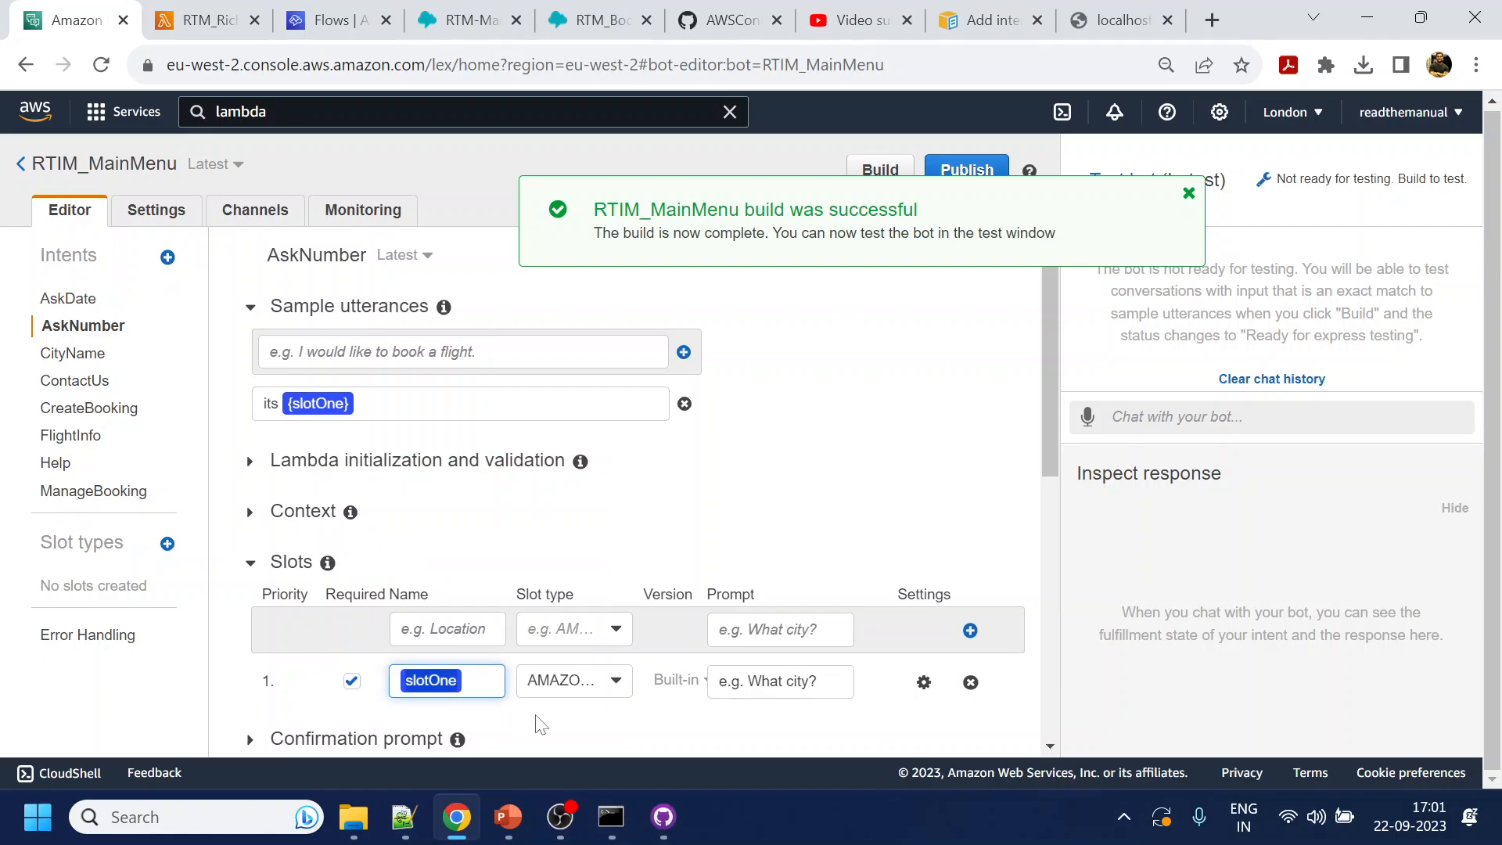
pyautogui.write('Number')
pyautogui.click(892, 507)
# Add the sample utterance "2" to AskNumber and replace its text with the existing {Number} slot
pyautogui.click(356, 353)
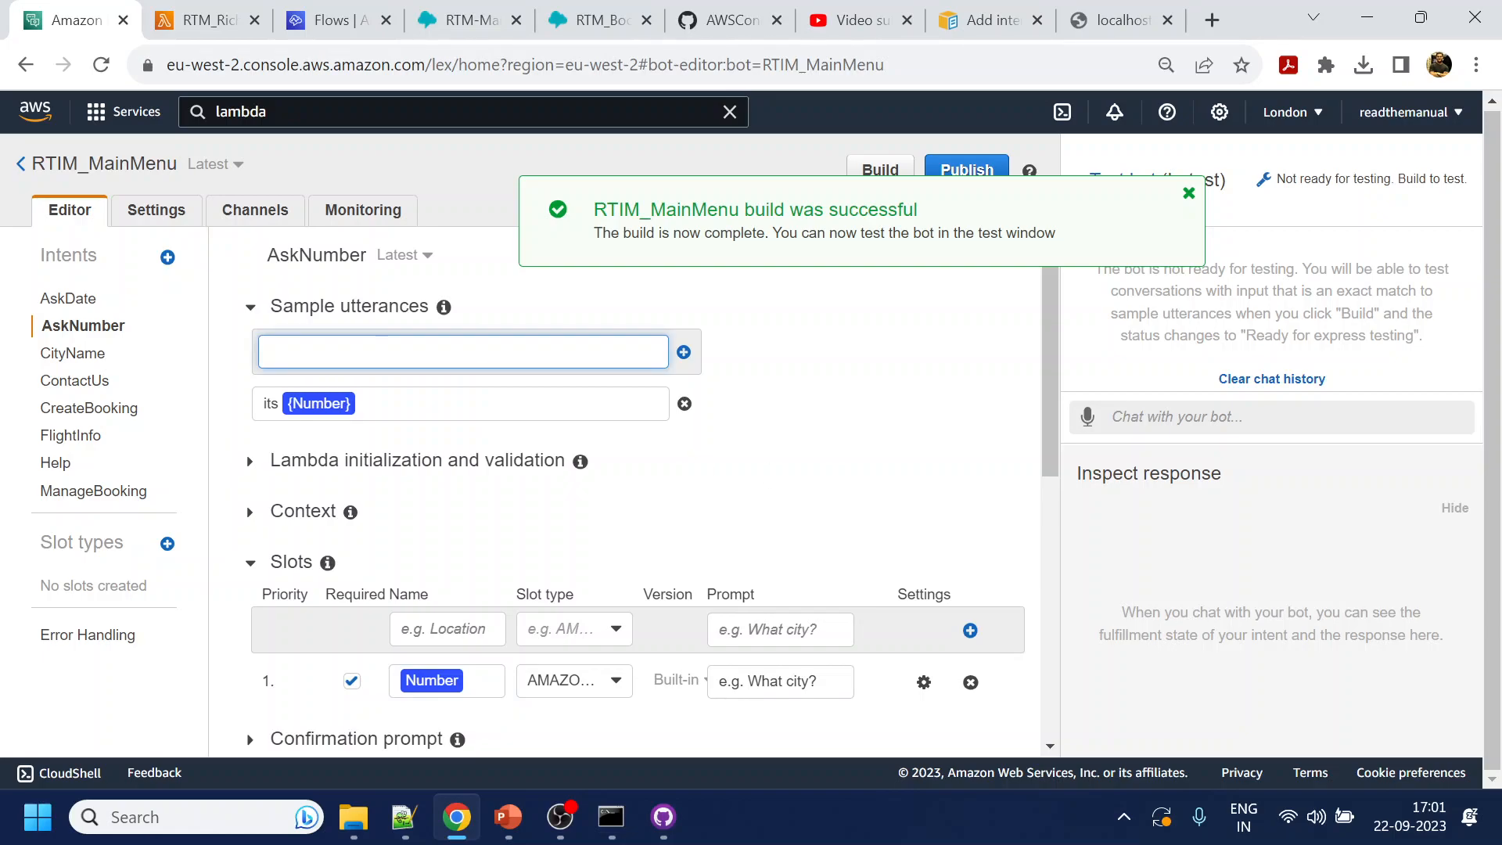
pyautogui.click(895, 422)
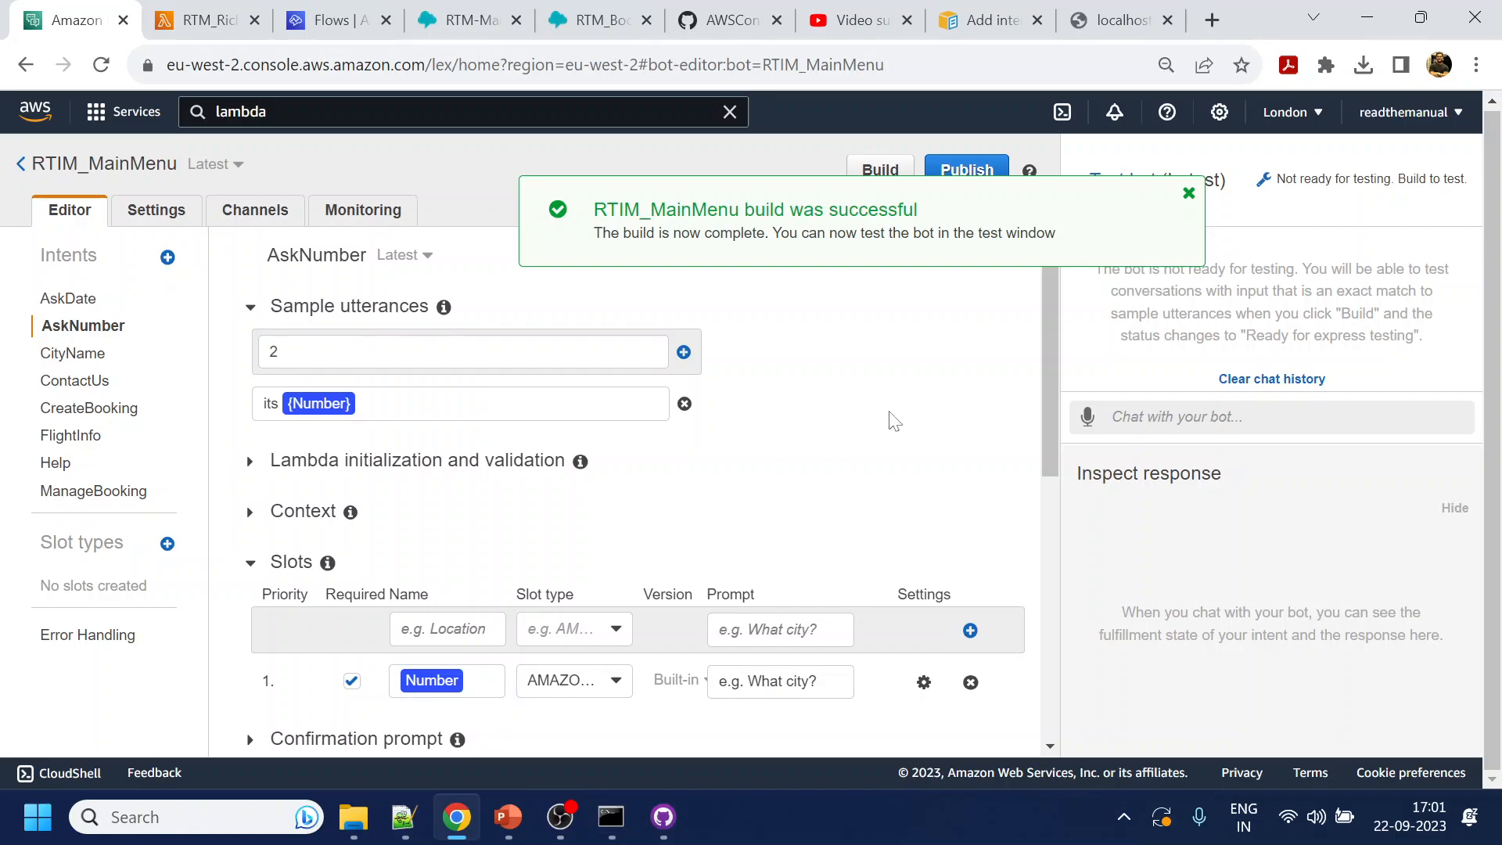
pyautogui.click(280, 352)
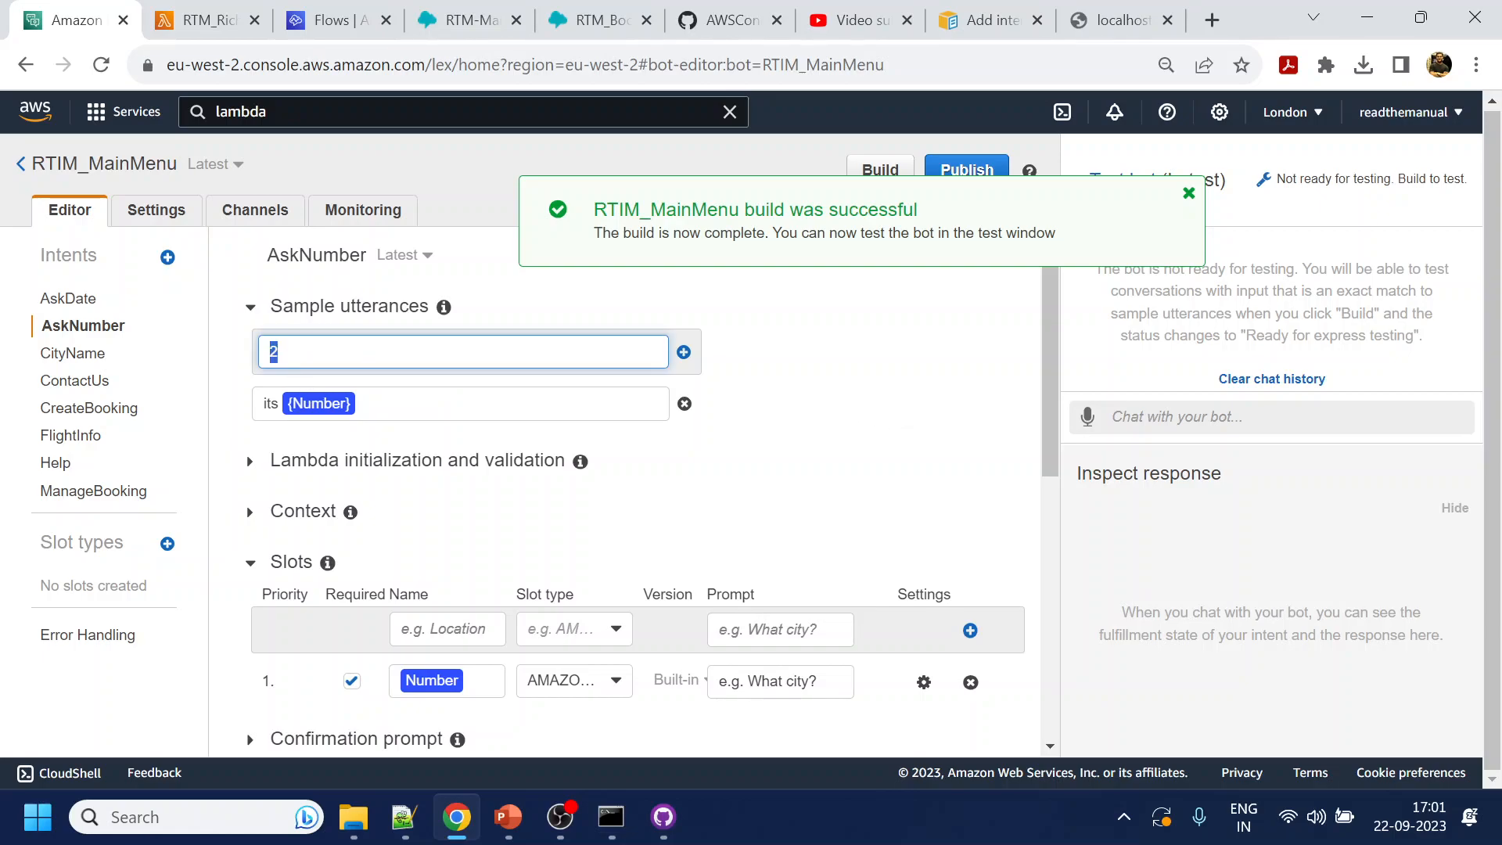
pyautogui.rightClick(280, 357)
pyautogui.press('Escape')
pyautogui.click(579, 512)
pyautogui.click(282, 352)
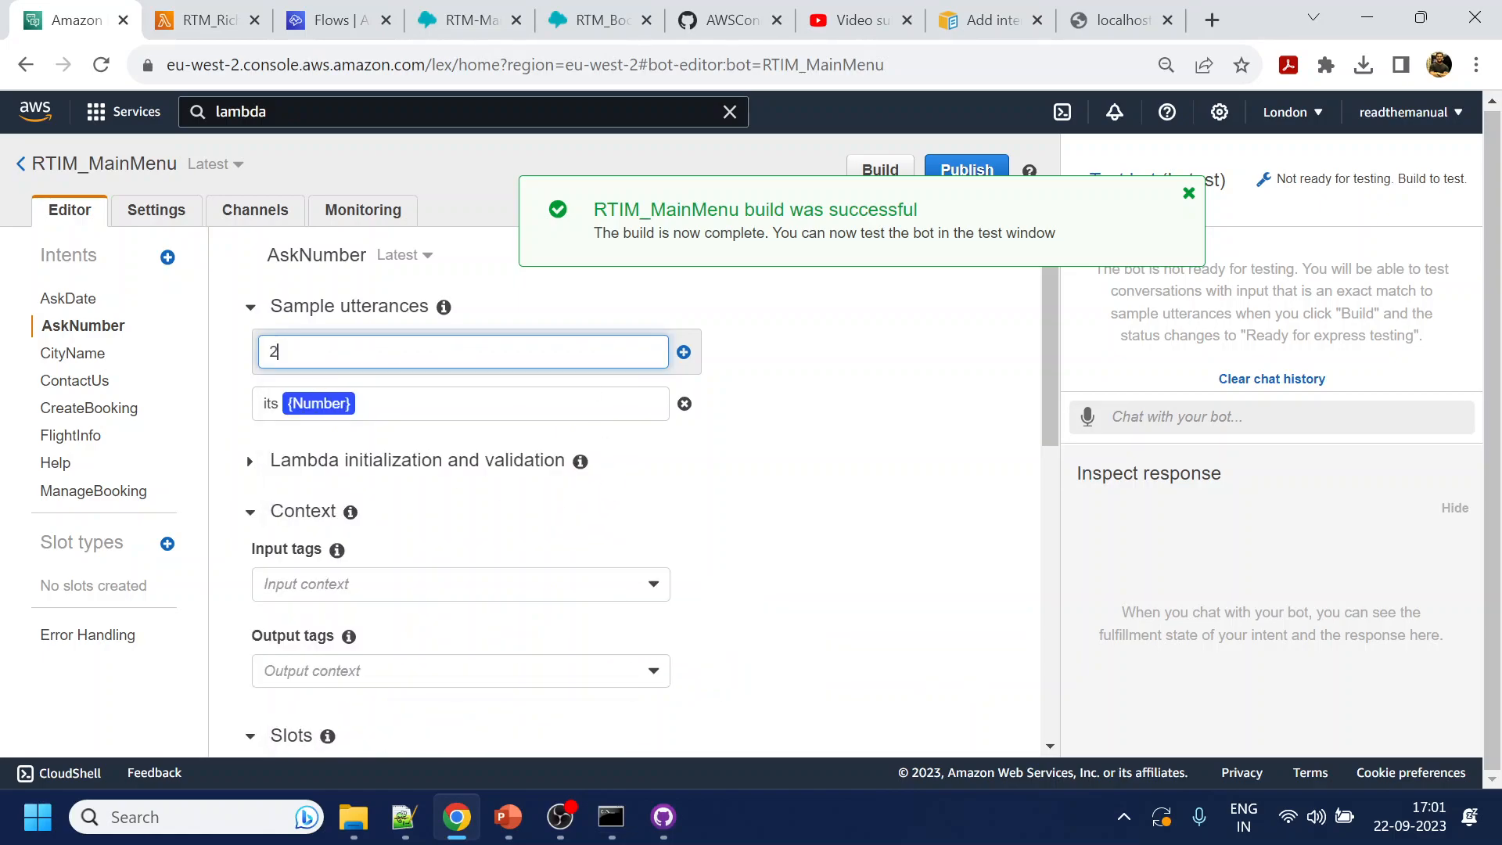
pyautogui.press('Return')
pyautogui.doubleClick(268, 403)
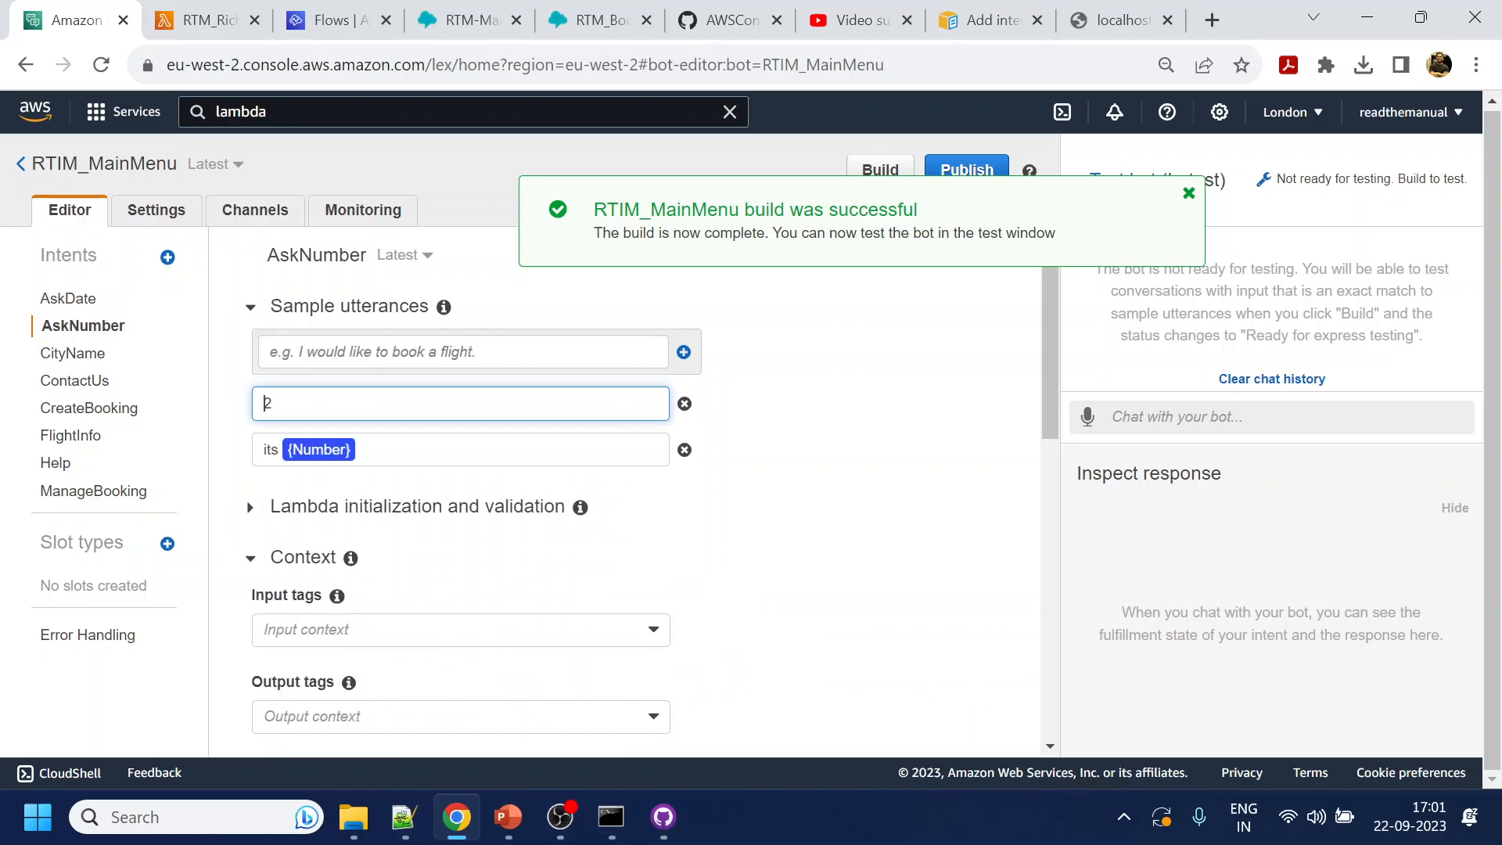
pyautogui.write('{')
pyautogui.click(333, 513)
pyautogui.click(924, 523)
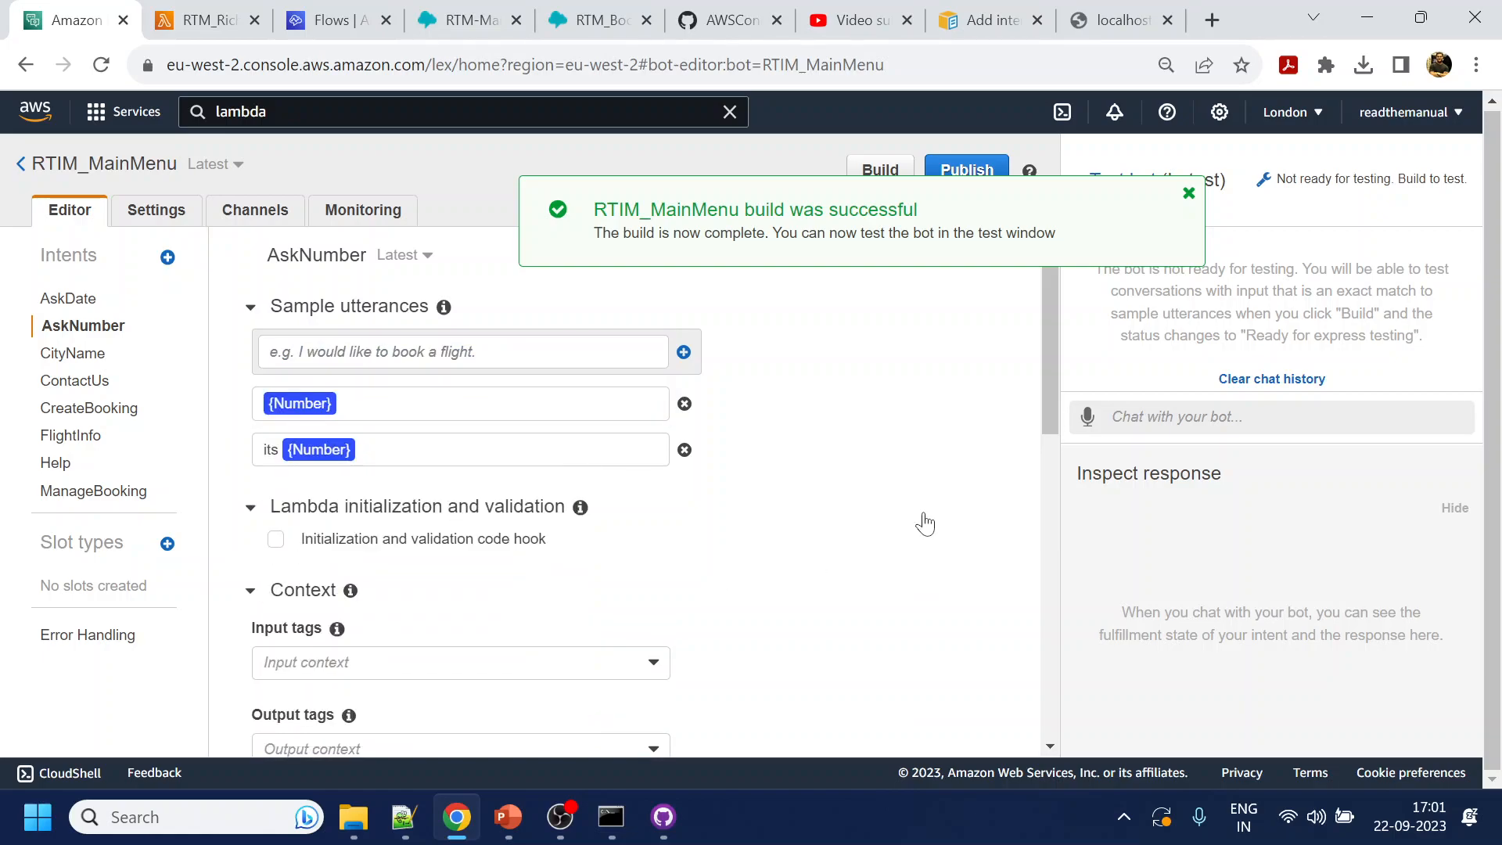
pyautogui.click(472, 542)
# Switch back to the RTM_Booking contact flow in Amazon Connect
pyautogui.click(985, 19)
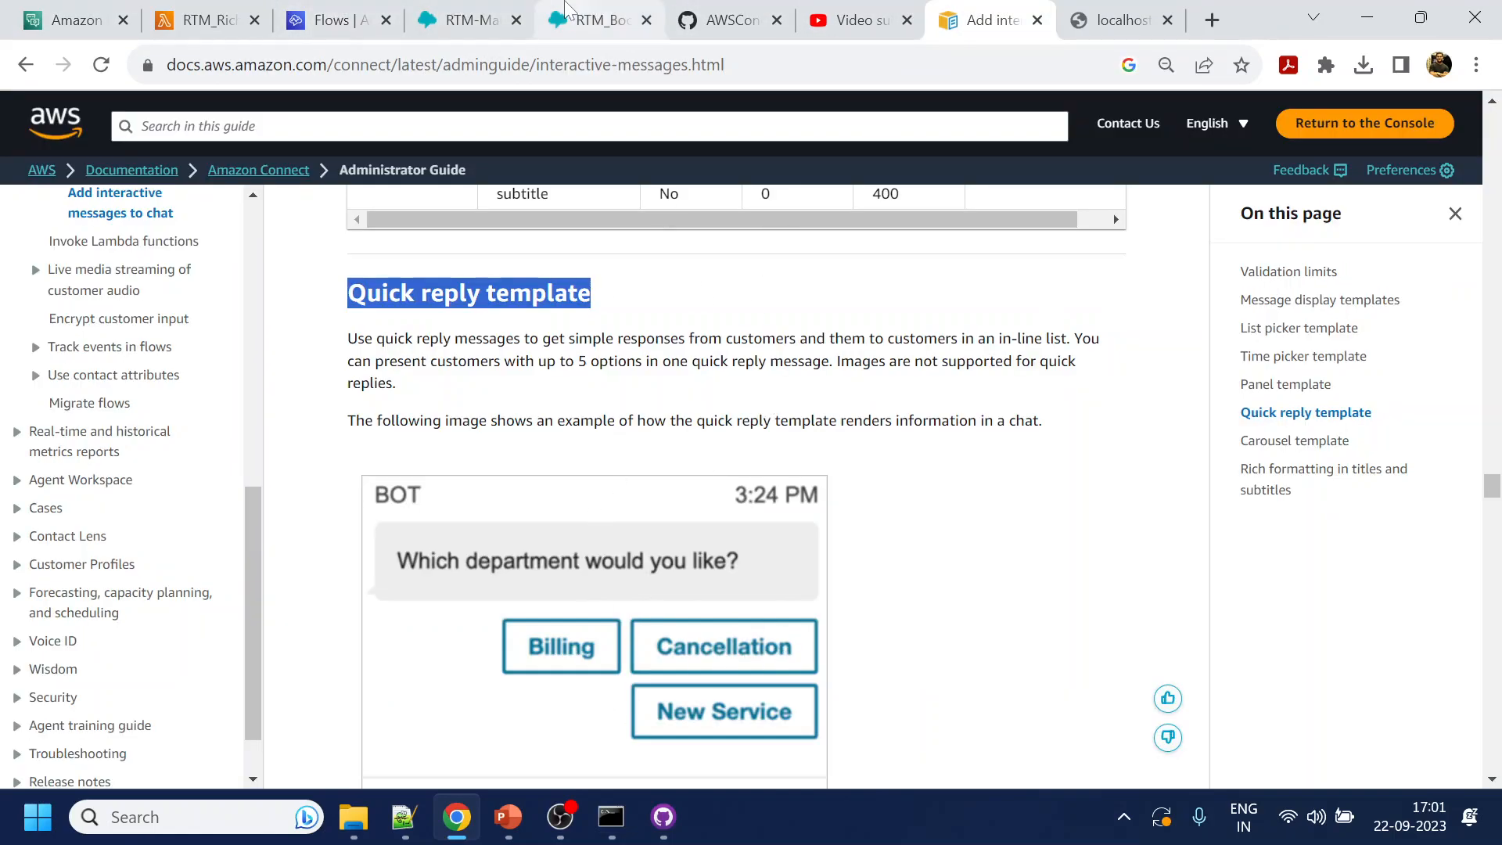
pyautogui.click(469, 19)
pyautogui.click(597, 11)
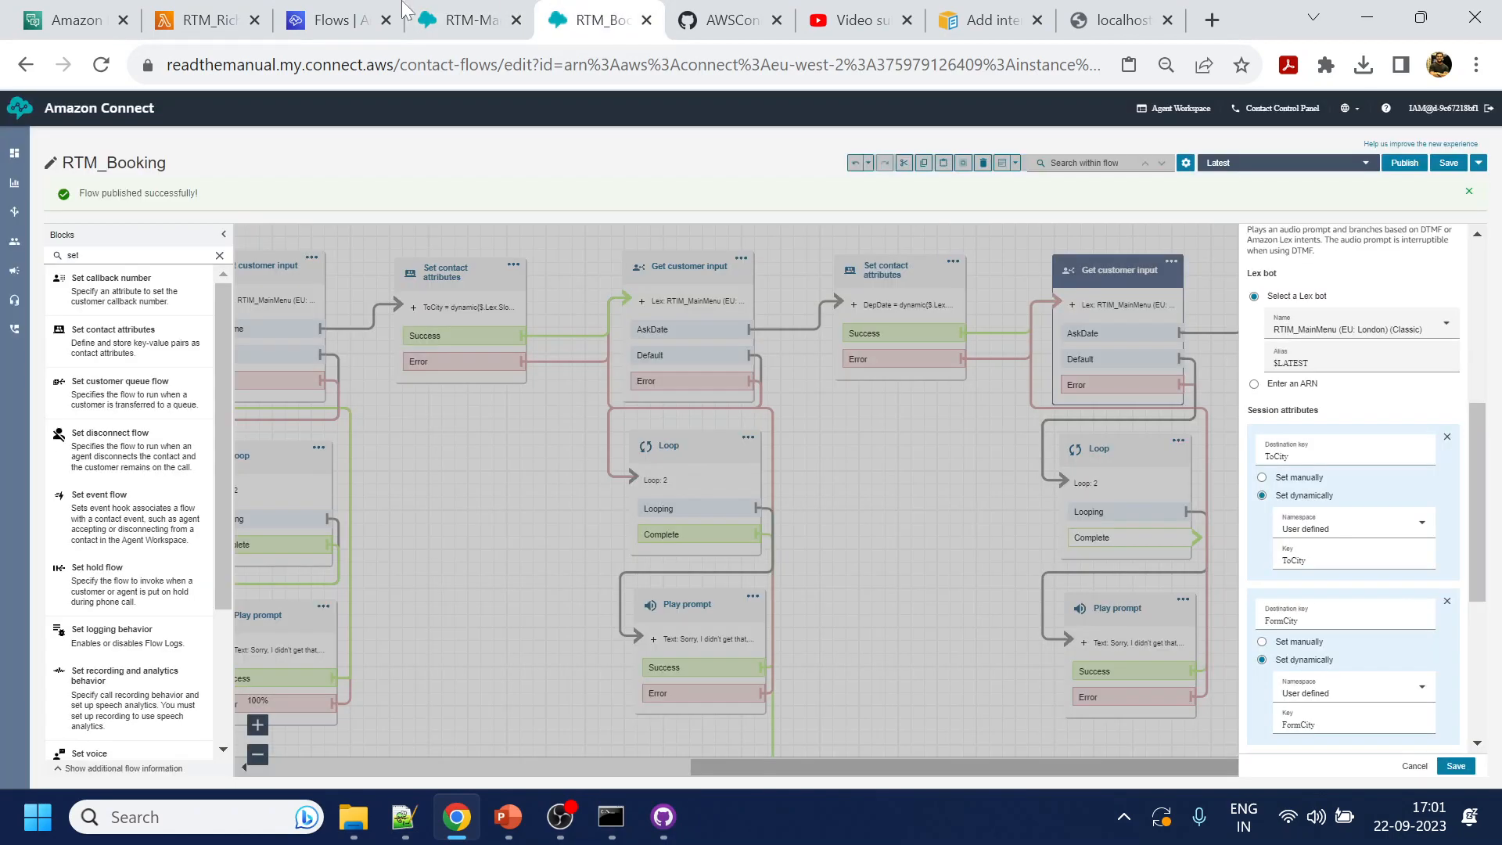
# In the Lex console, set the AskNumber intent's validation Lambda function to RTM_RichMsg, grant the invoke permission and save the intent
pyautogui.click(75, 12)
pyautogui.scroll(-2, 574, 565)
pyautogui.click(632, 475)
pyautogui.click(505, 629)
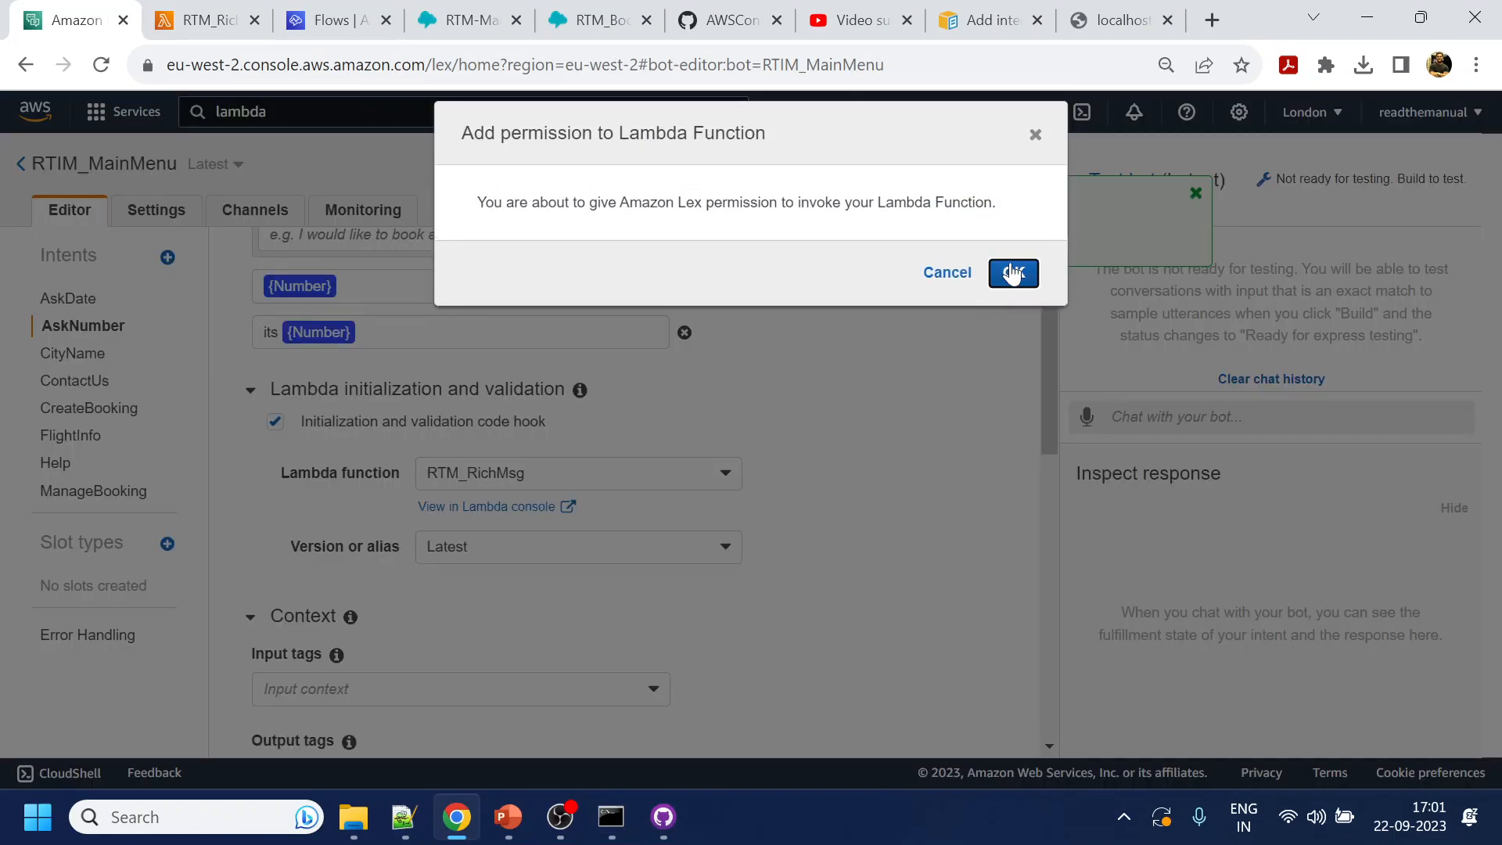
pyautogui.click(1013, 272)
pyautogui.click(1190, 195)
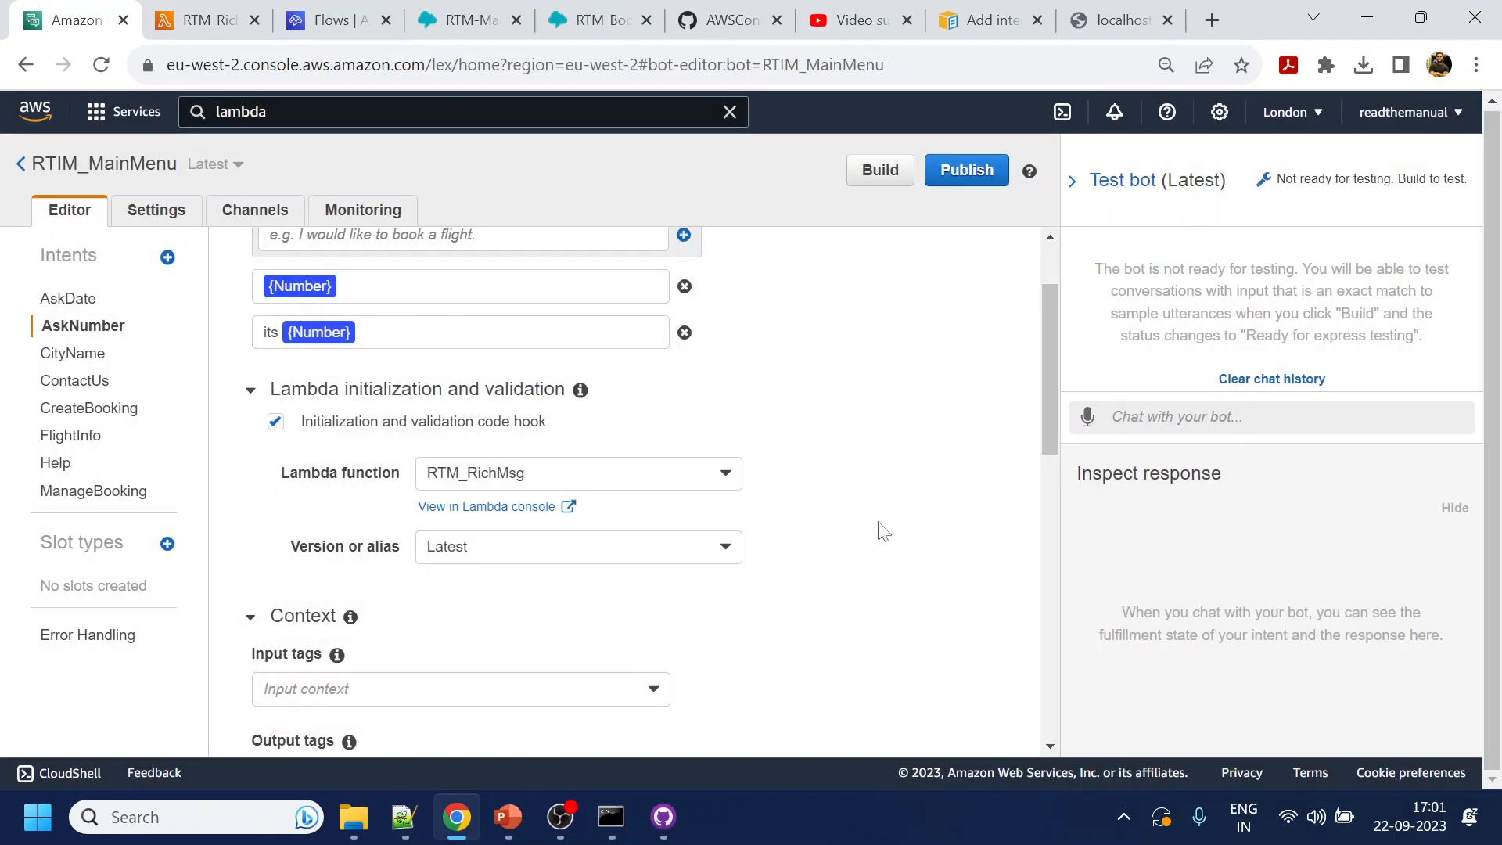
pyautogui.scroll(-10, 878, 540)
pyautogui.click(322, 682)
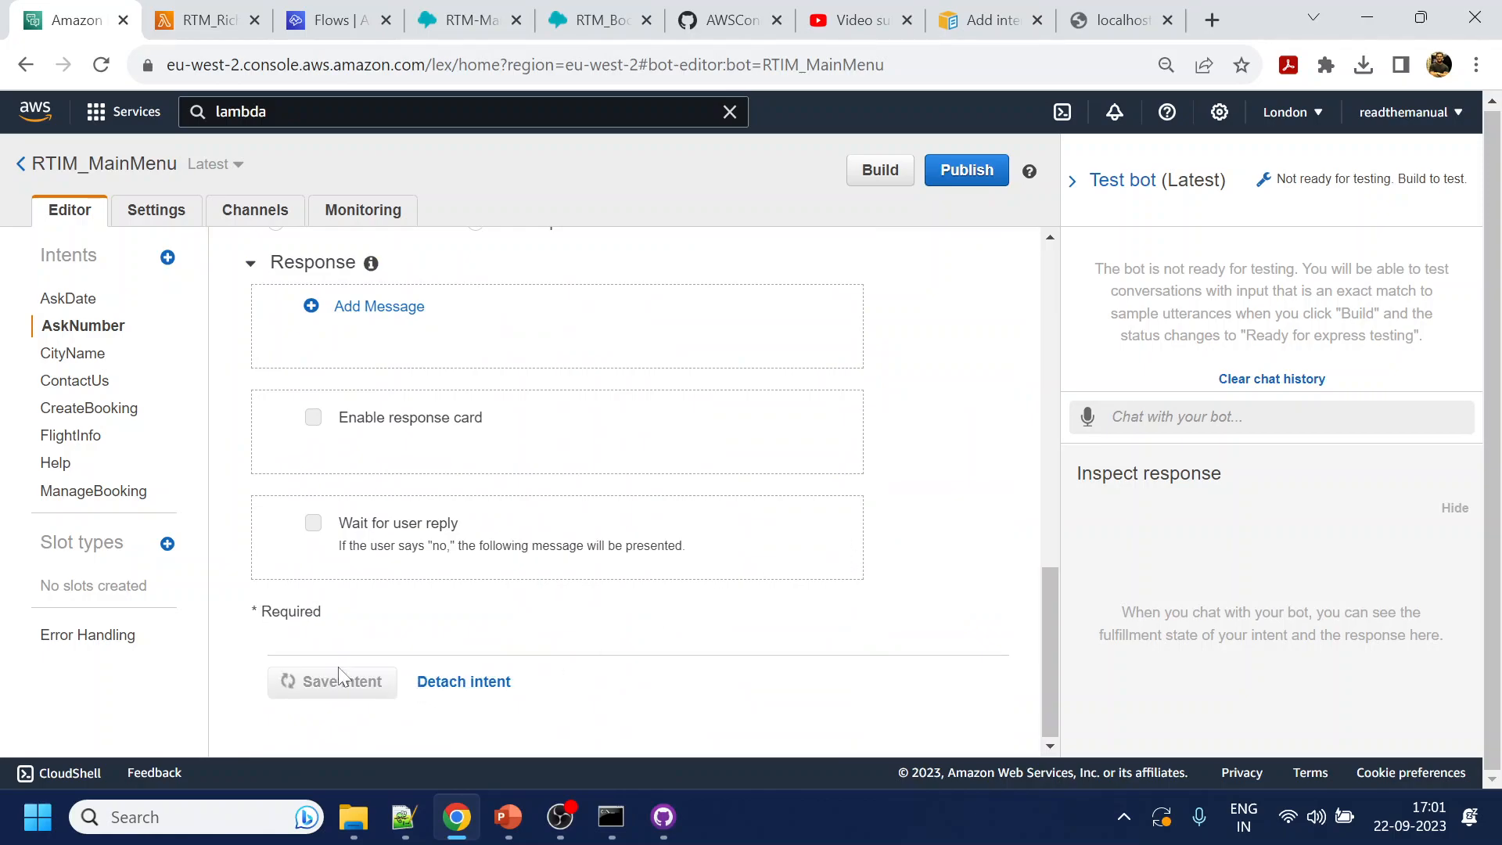
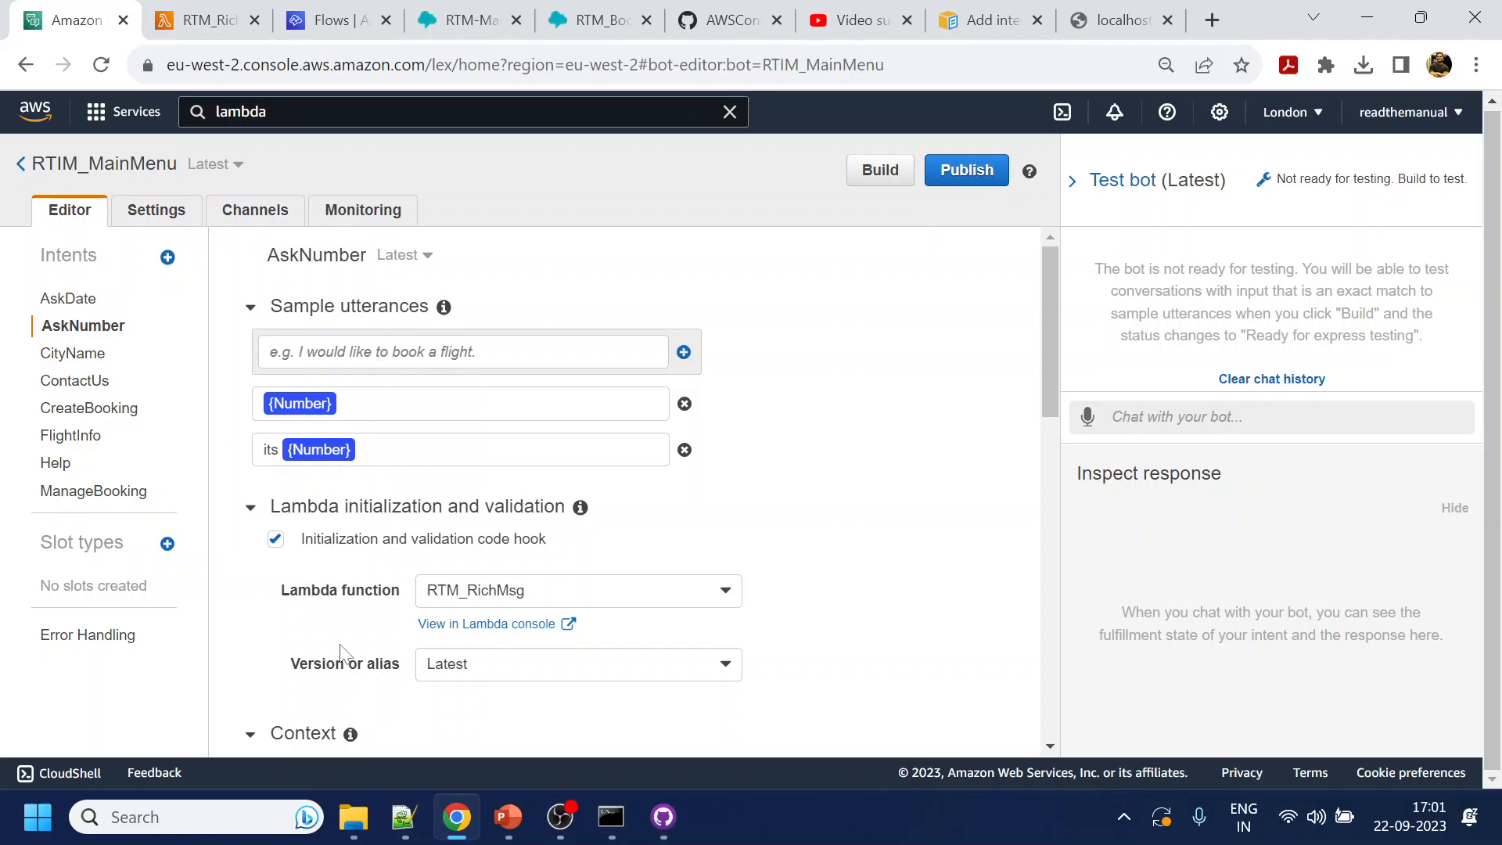
# Search the existing intents for "yes" and add the custom Yes intent to the RTIM_MainMenu bot
pyautogui.click(168, 257)
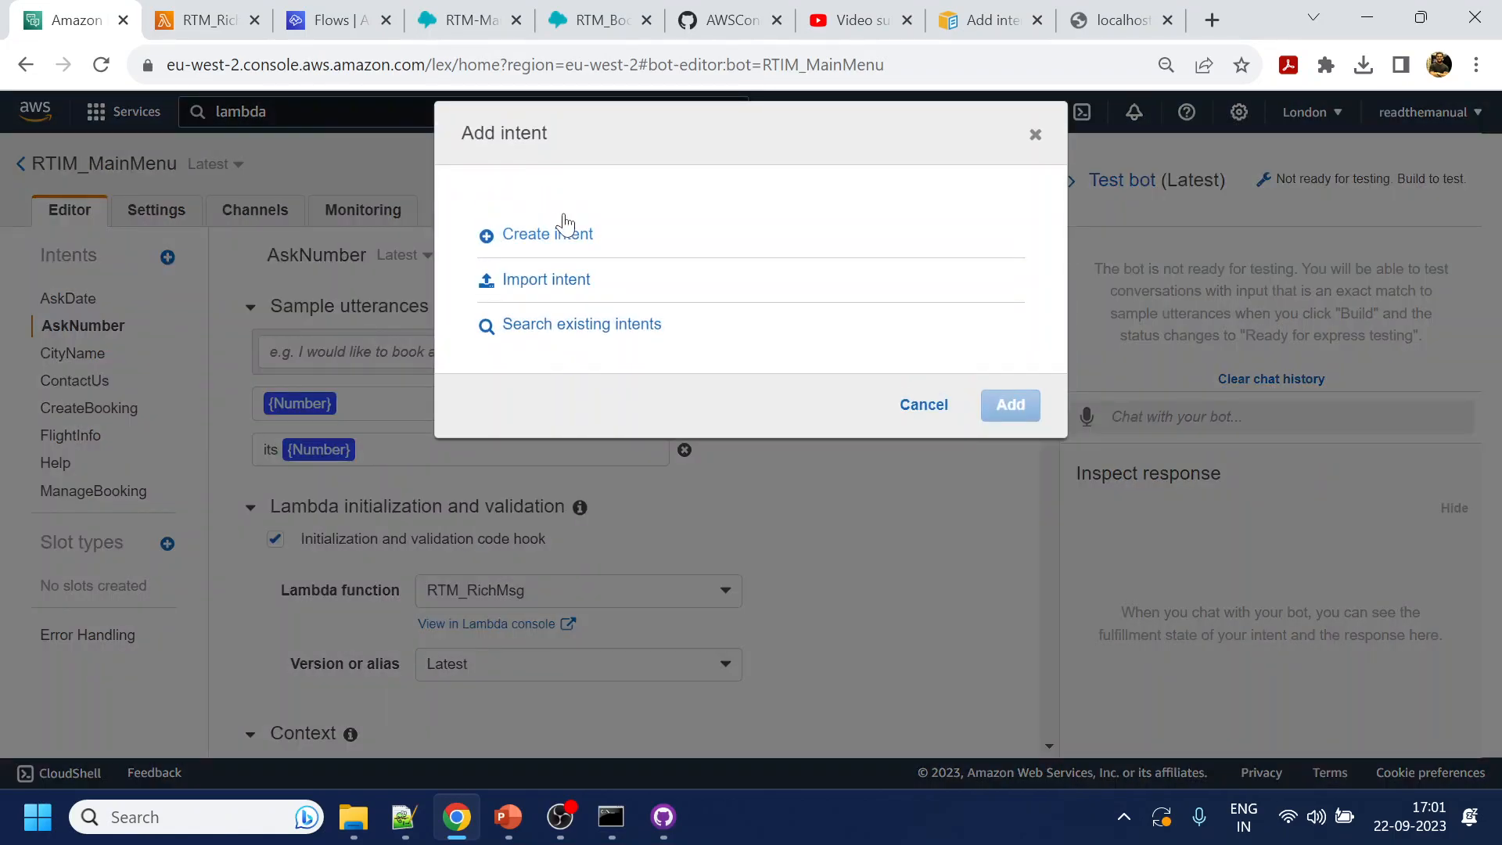
pyautogui.click(573, 323)
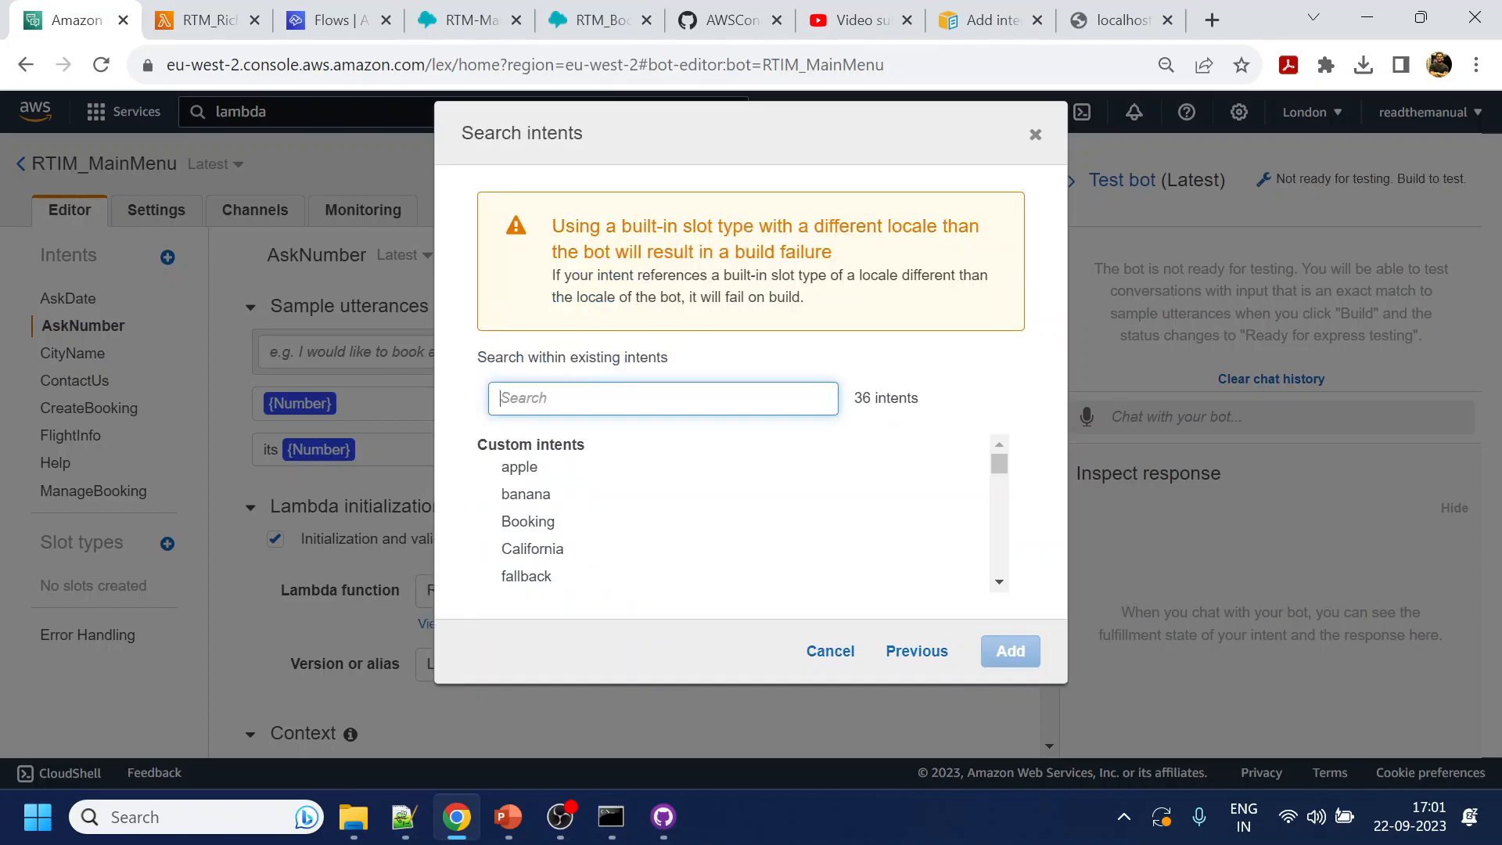
pyautogui.write('yers')
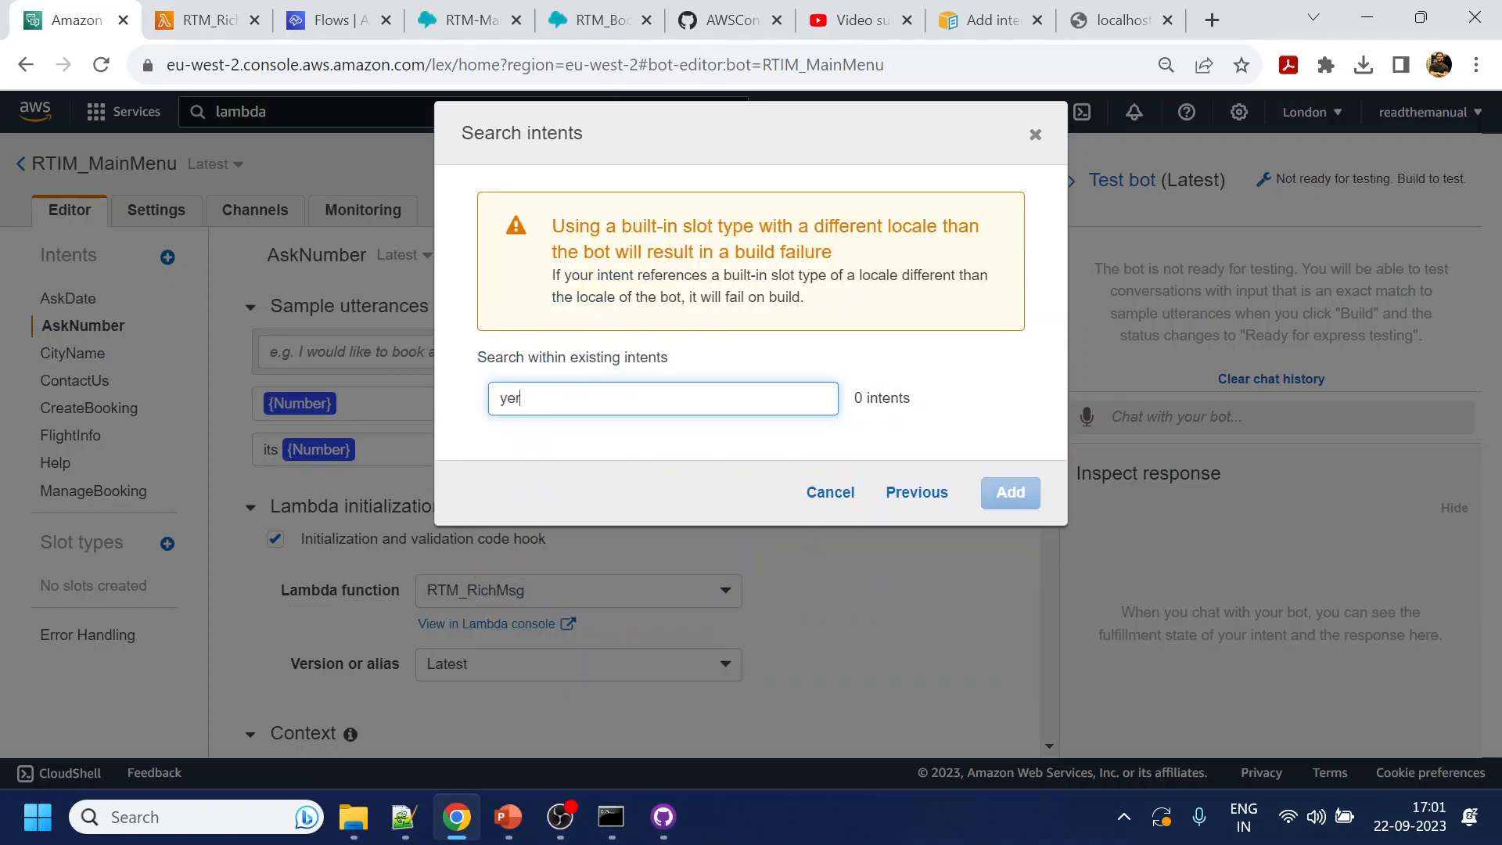
pyautogui.press('BackSpace')
pyautogui.write('s')
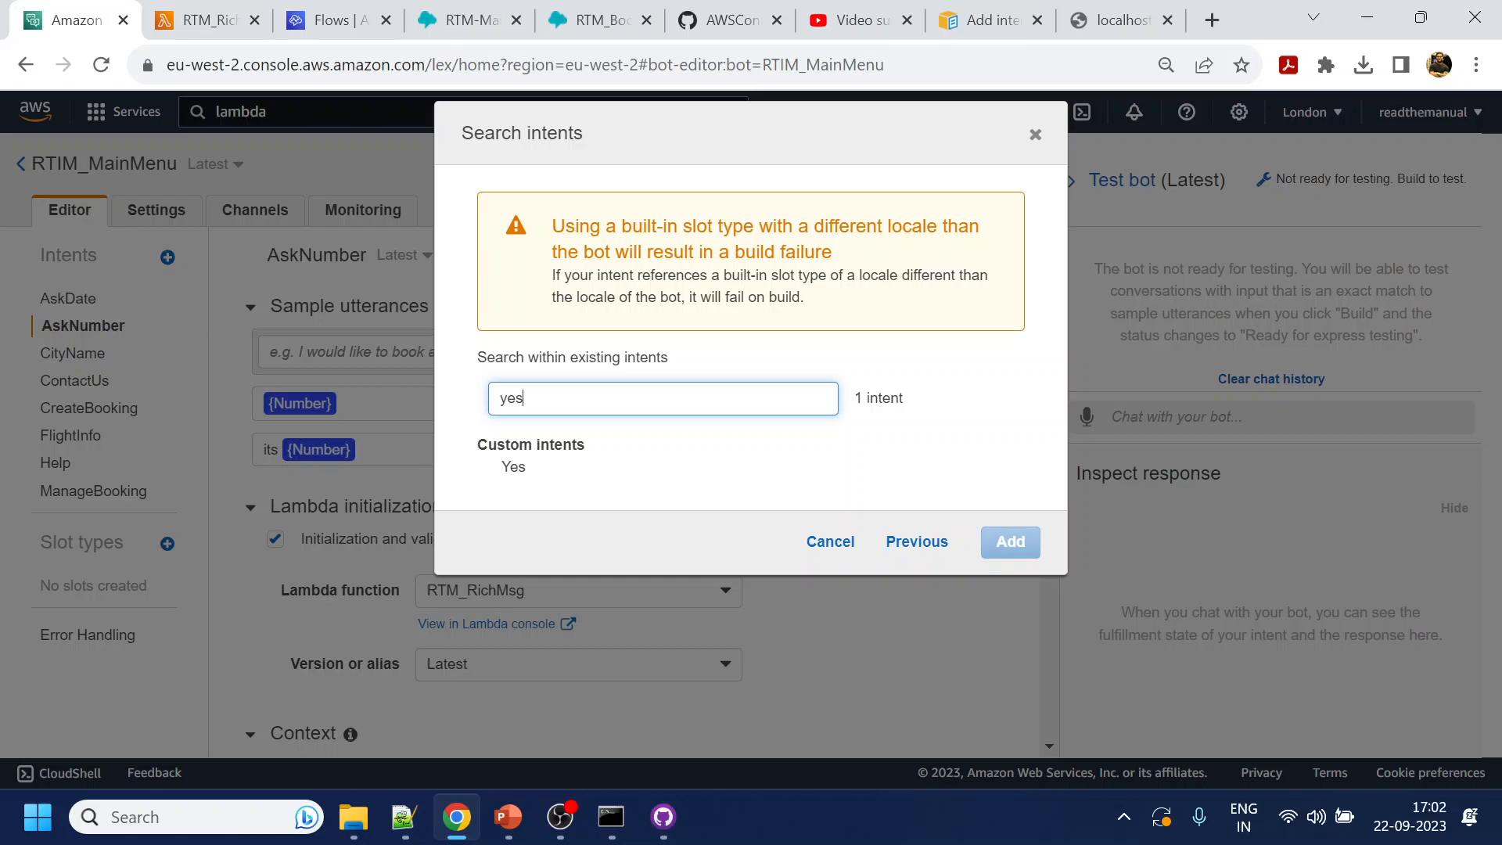
pyautogui.click(525, 473)
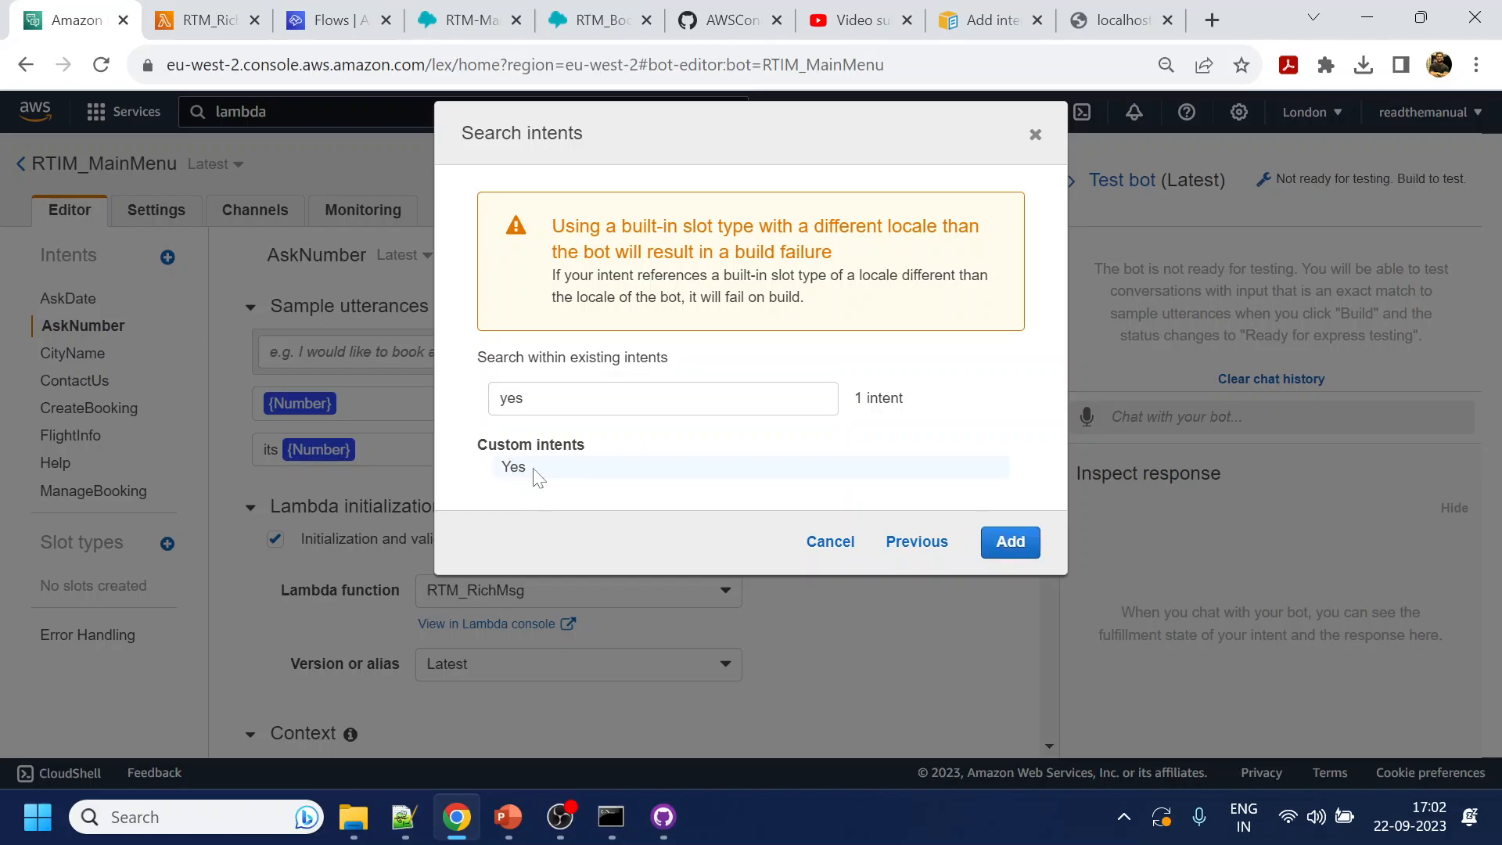
pyautogui.click(1010, 542)
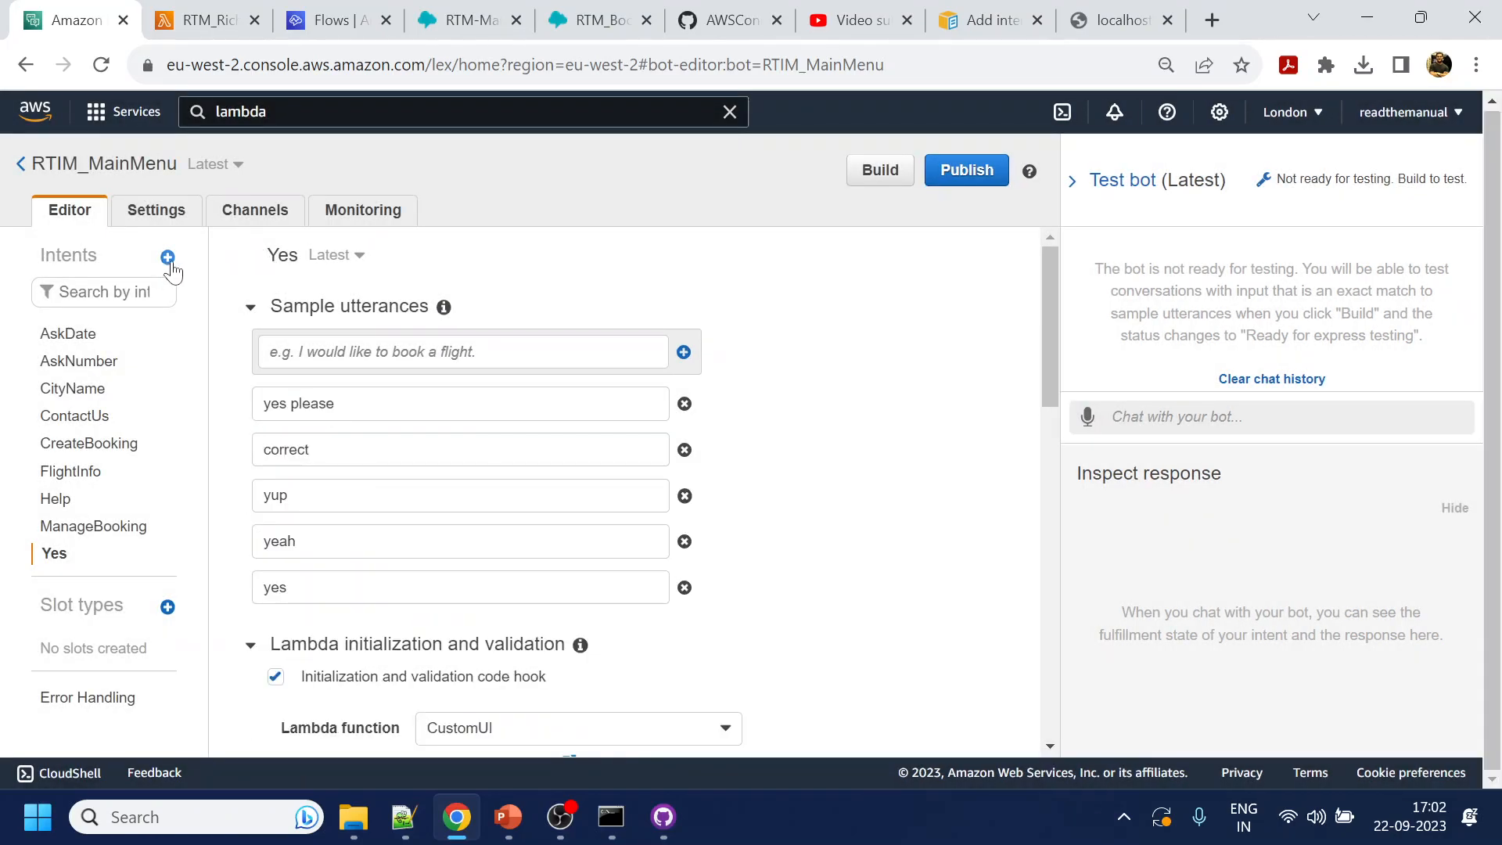
# Search the existing intents for "no" and add the custom No intent to the bot
pyautogui.click(167, 257)
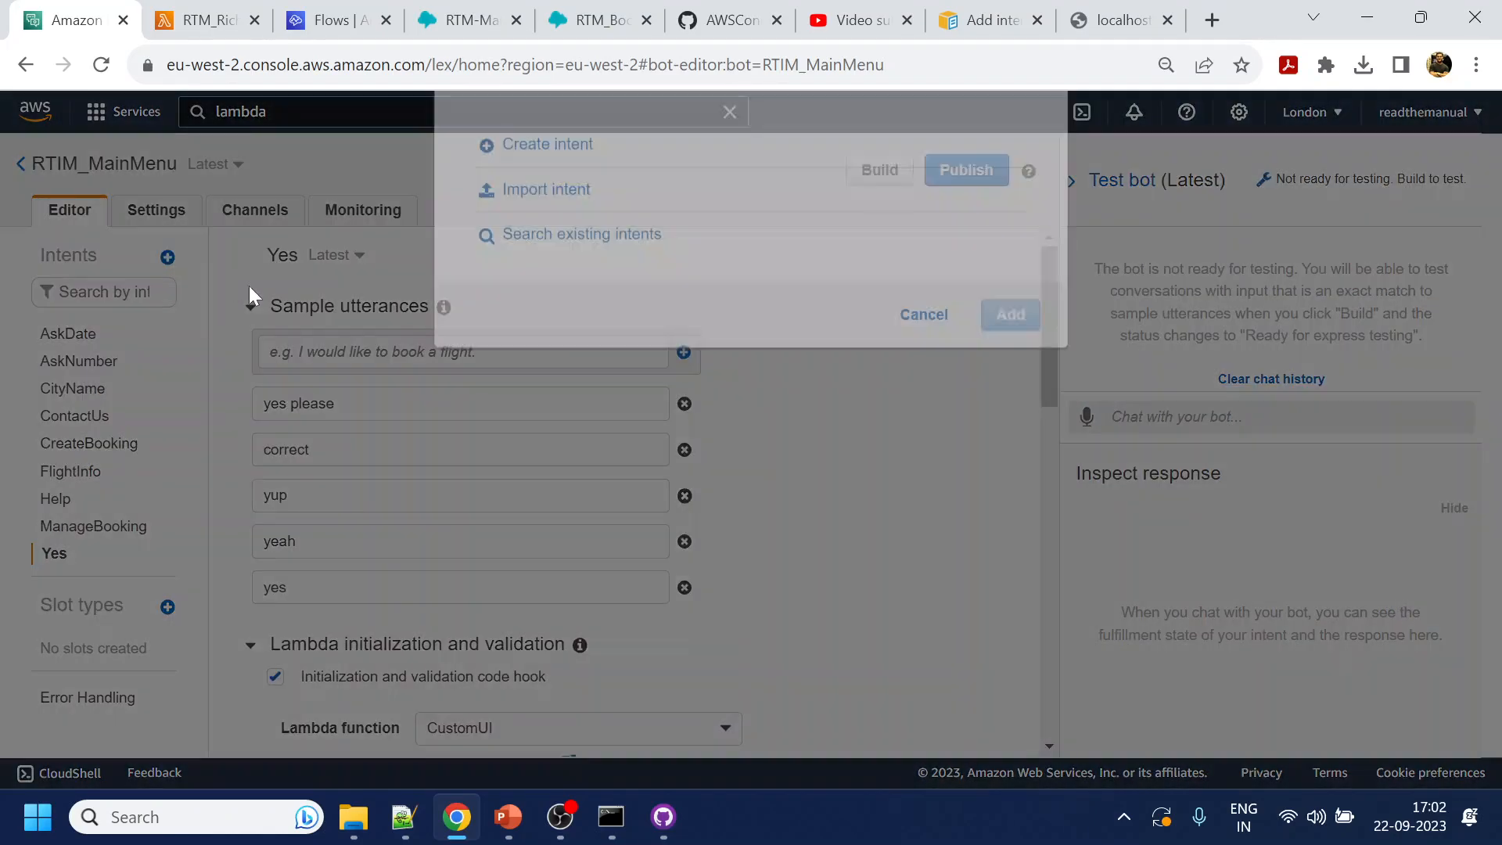
pyautogui.click(587, 327)
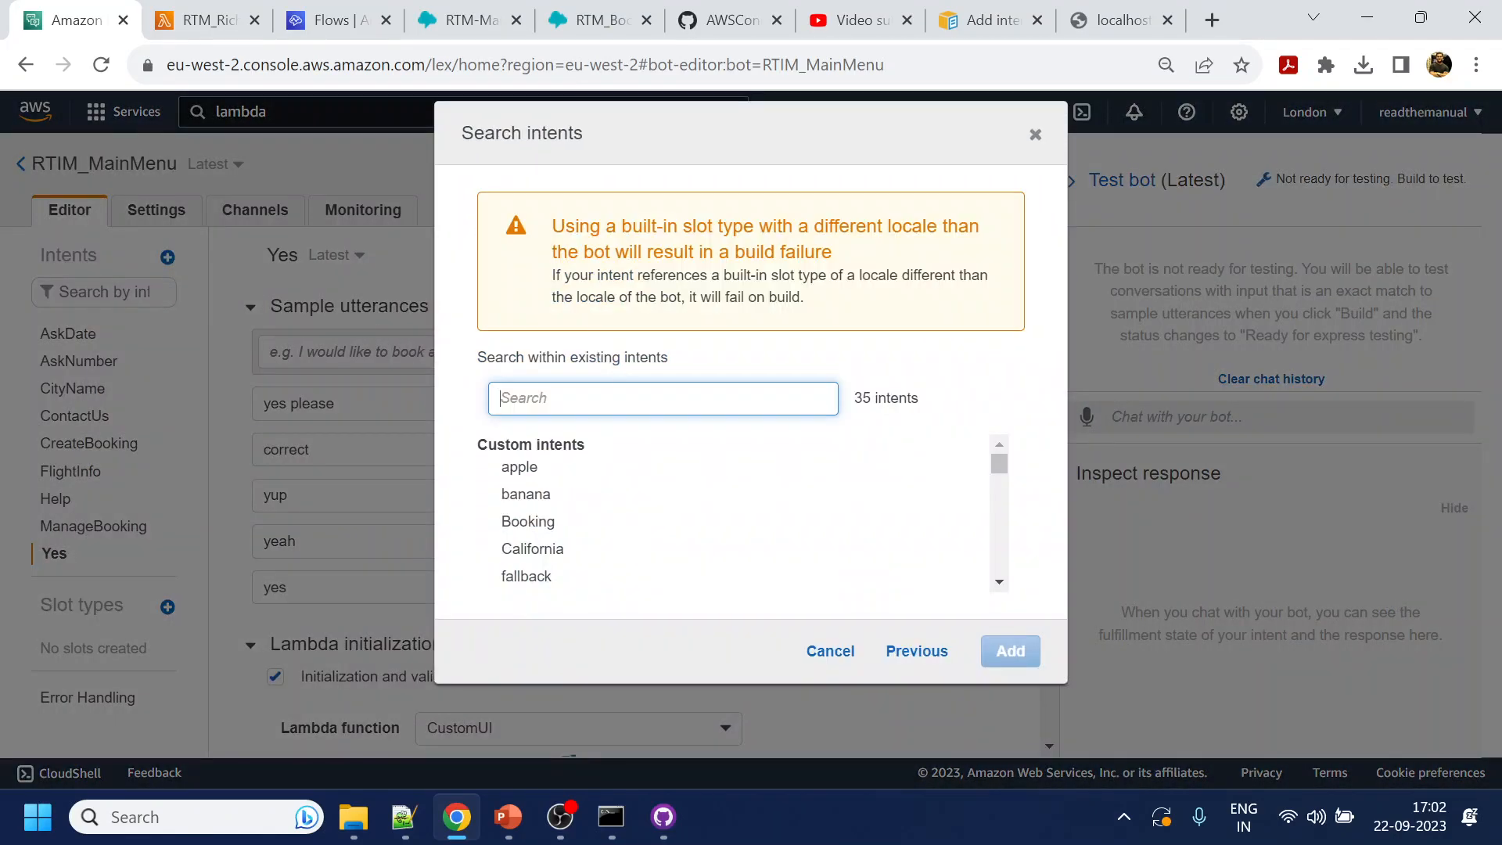
pyautogui.write('no')
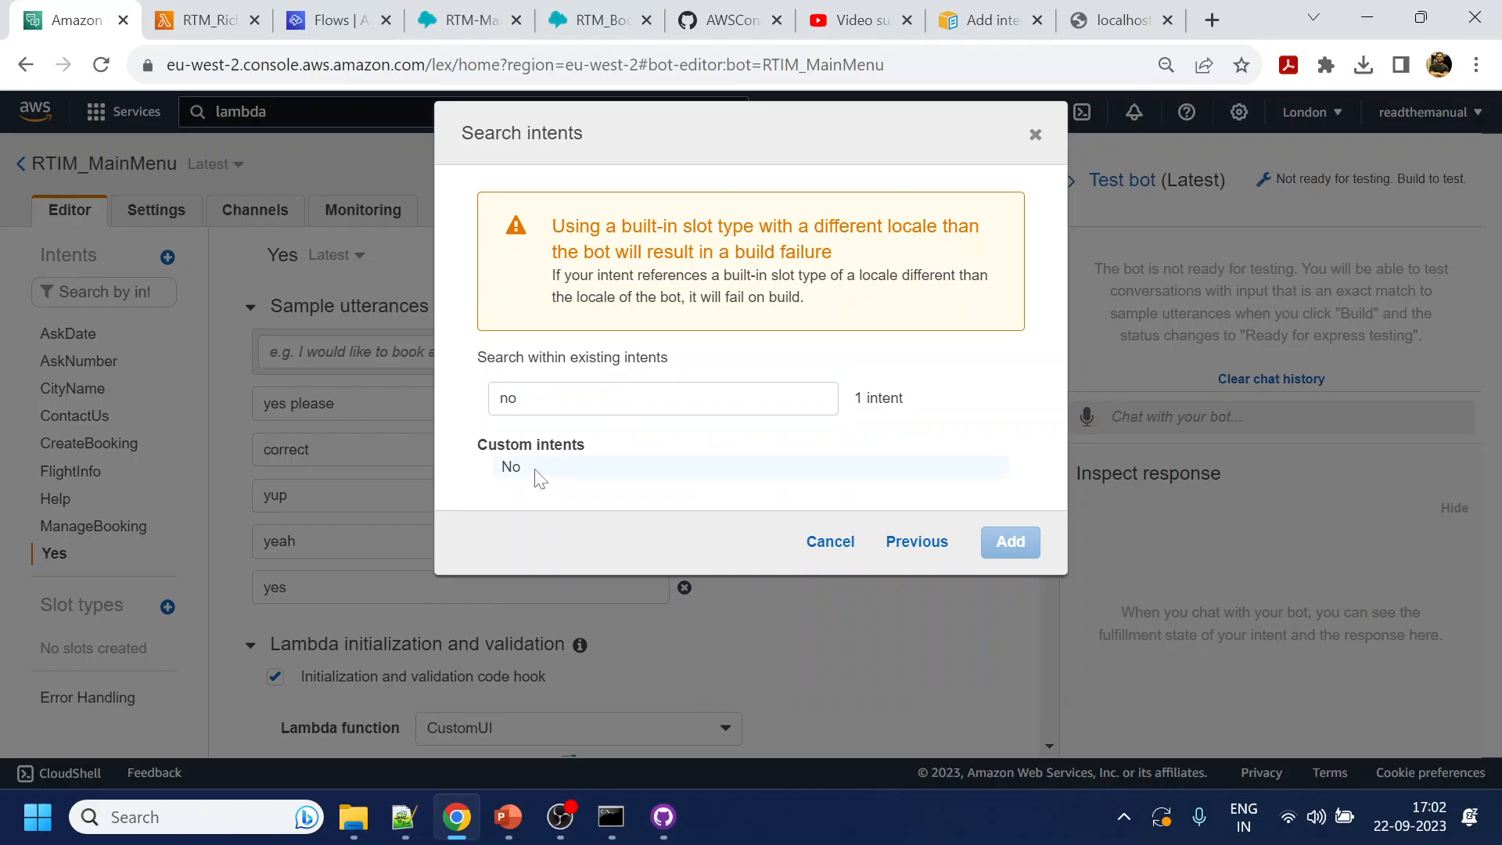
pyautogui.click(513, 472)
pyautogui.click(513, 470)
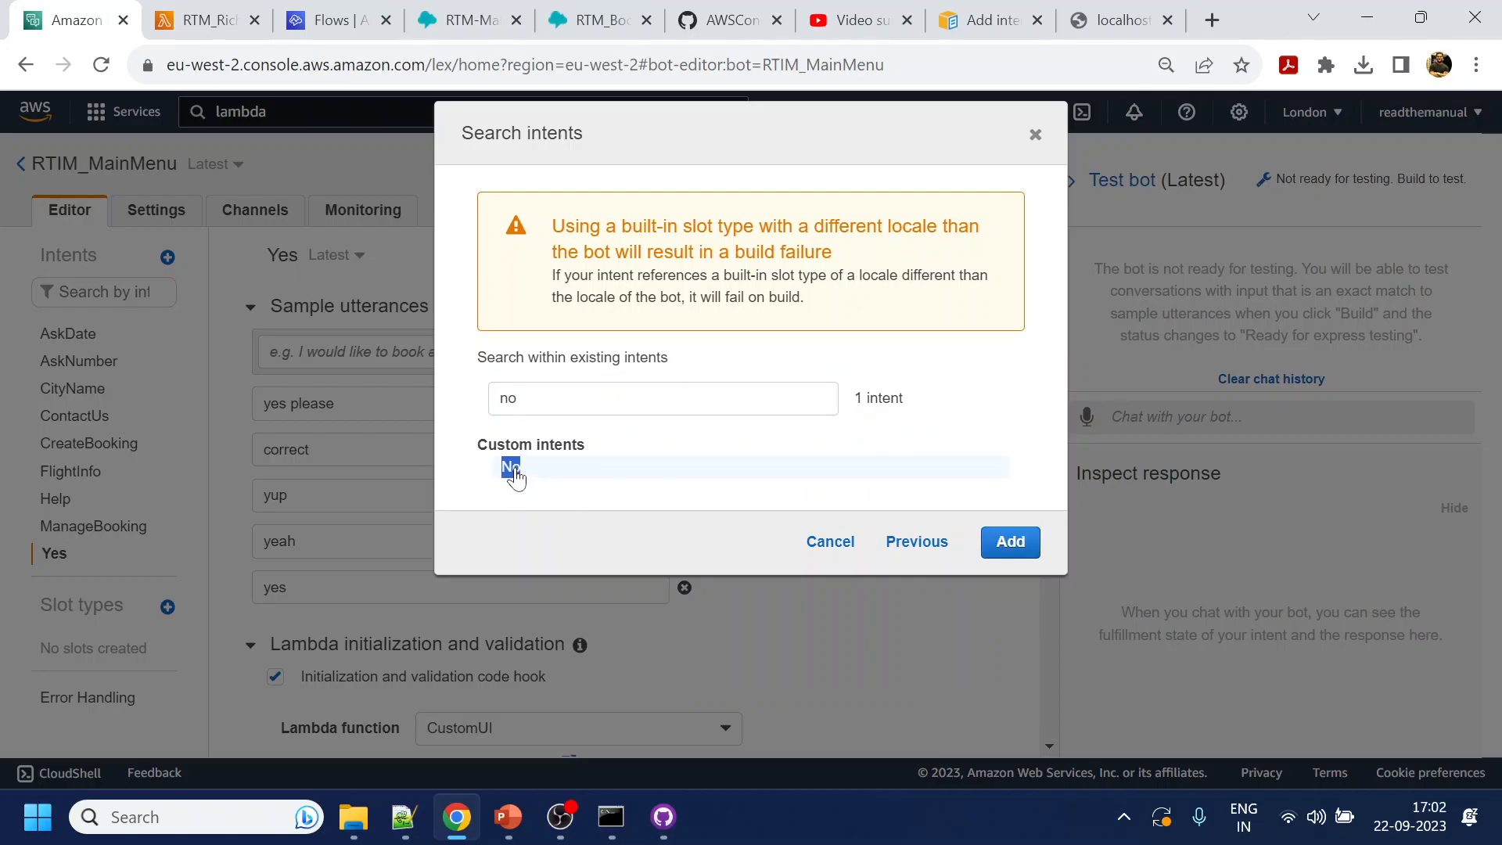
pyautogui.click(1010, 542)
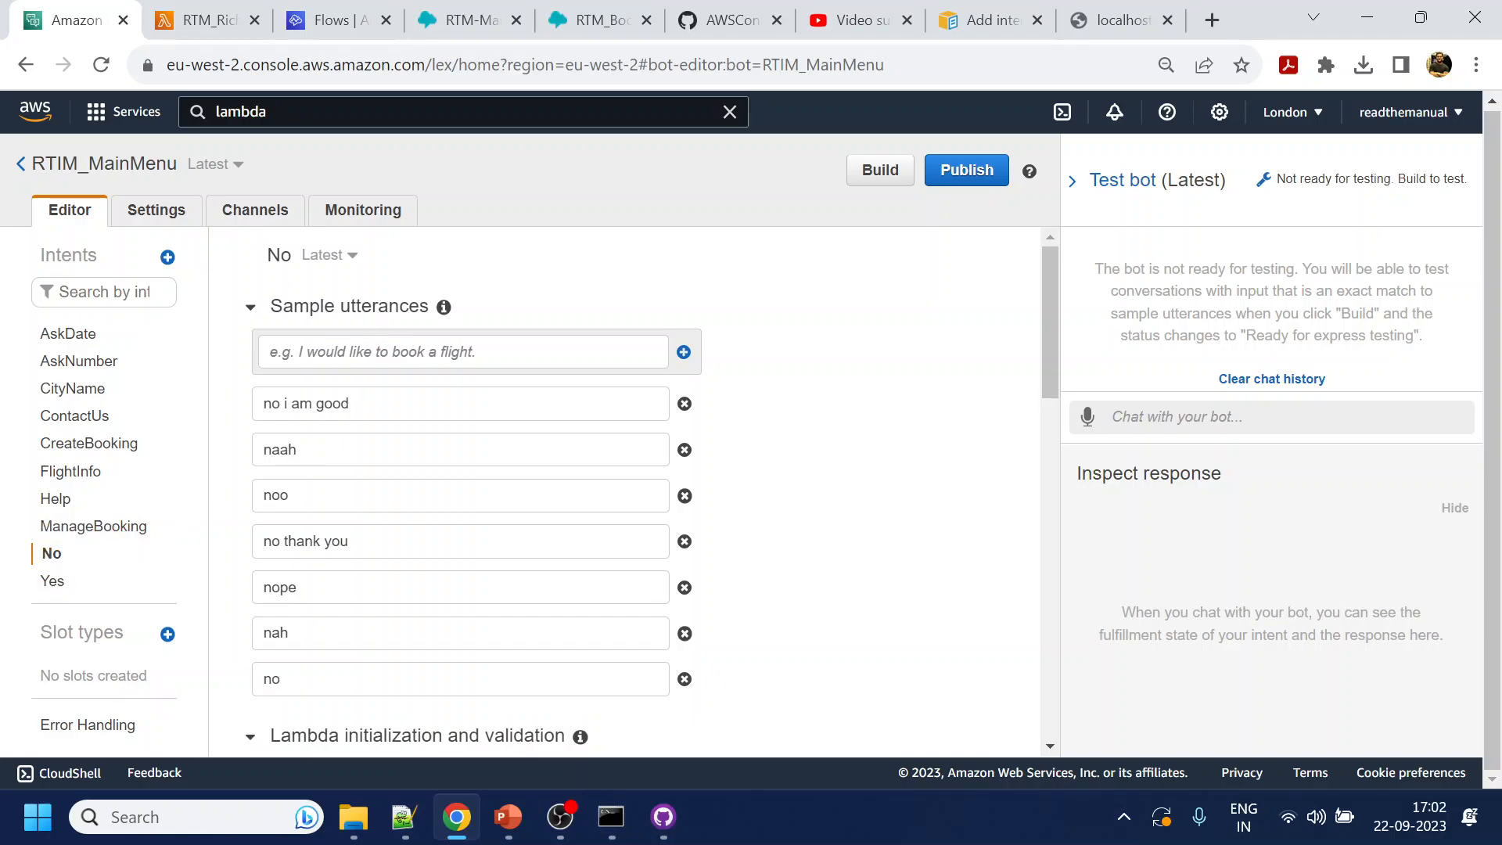
# Set the No intent's validation Lambda function to RTM_RichMsg, grant the invoke permission and save the intent
pyautogui.scroll(-5, 479, 488)
pyautogui.click(524, 479)
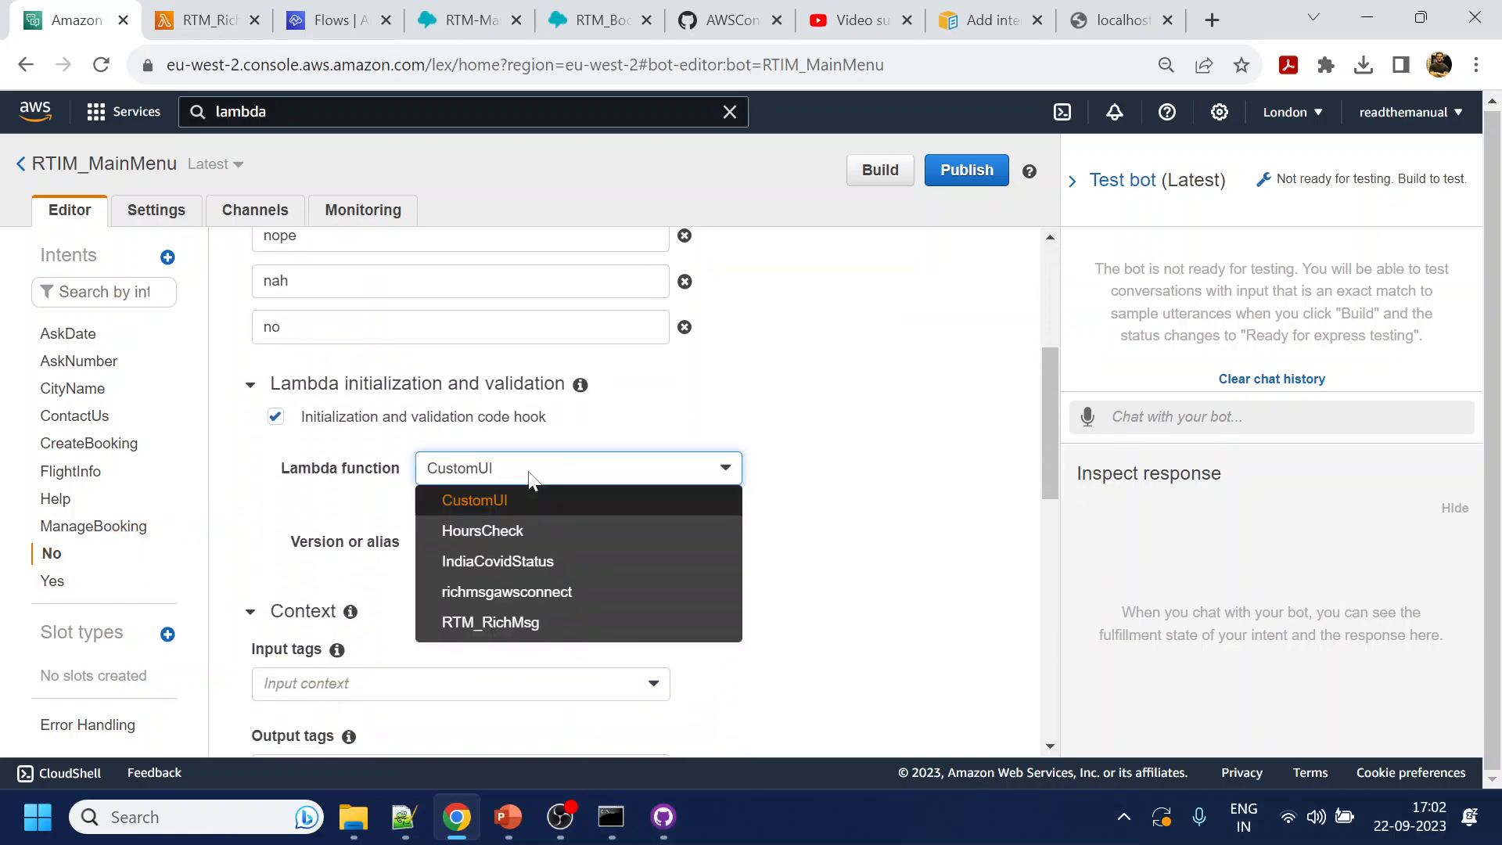
pyautogui.click(514, 622)
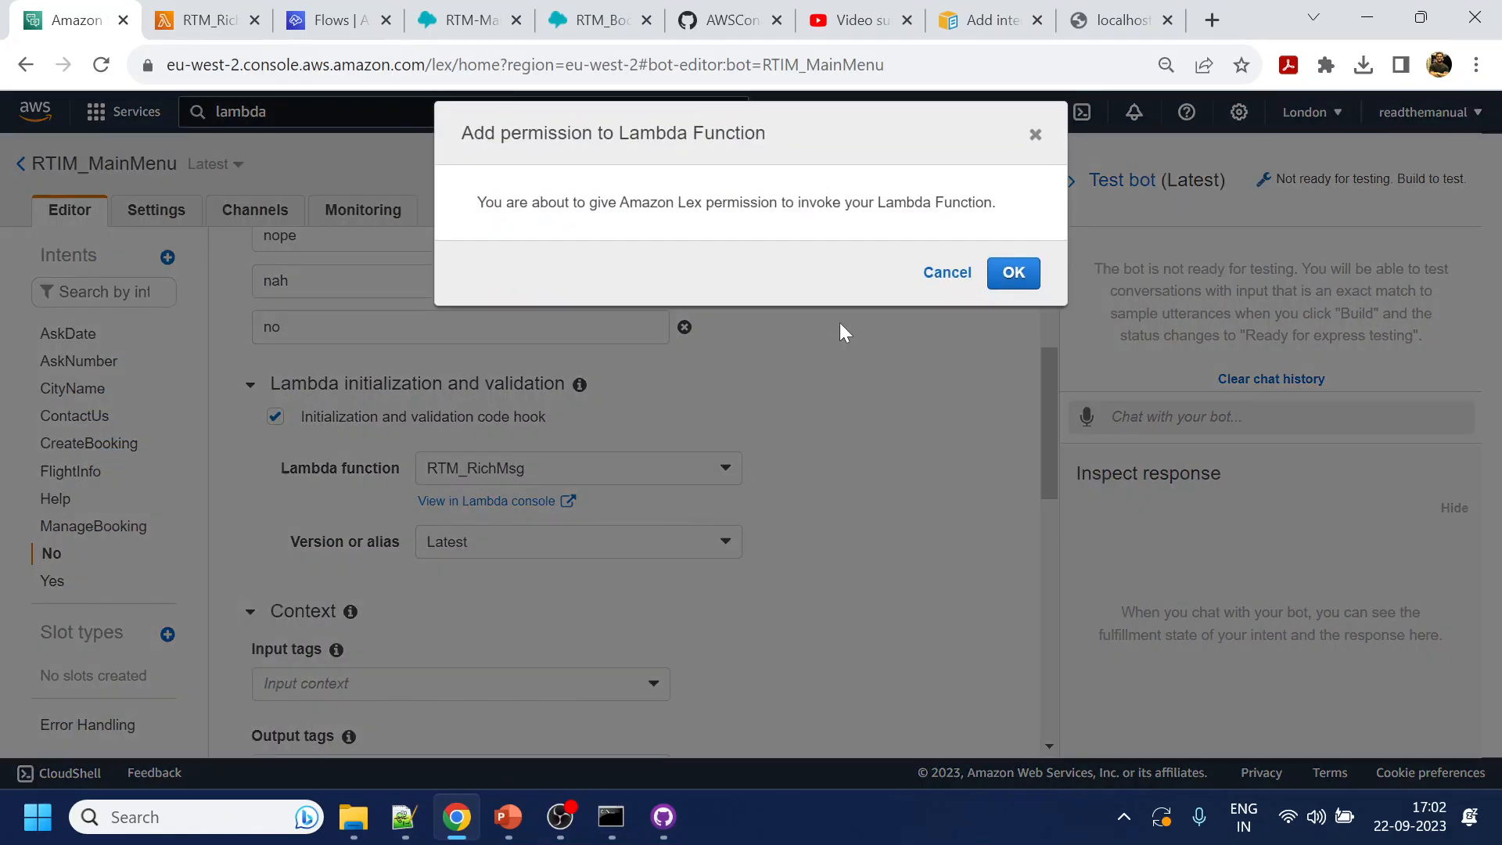
pyautogui.click(1011, 274)
pyautogui.scroll(-10, 868, 501)
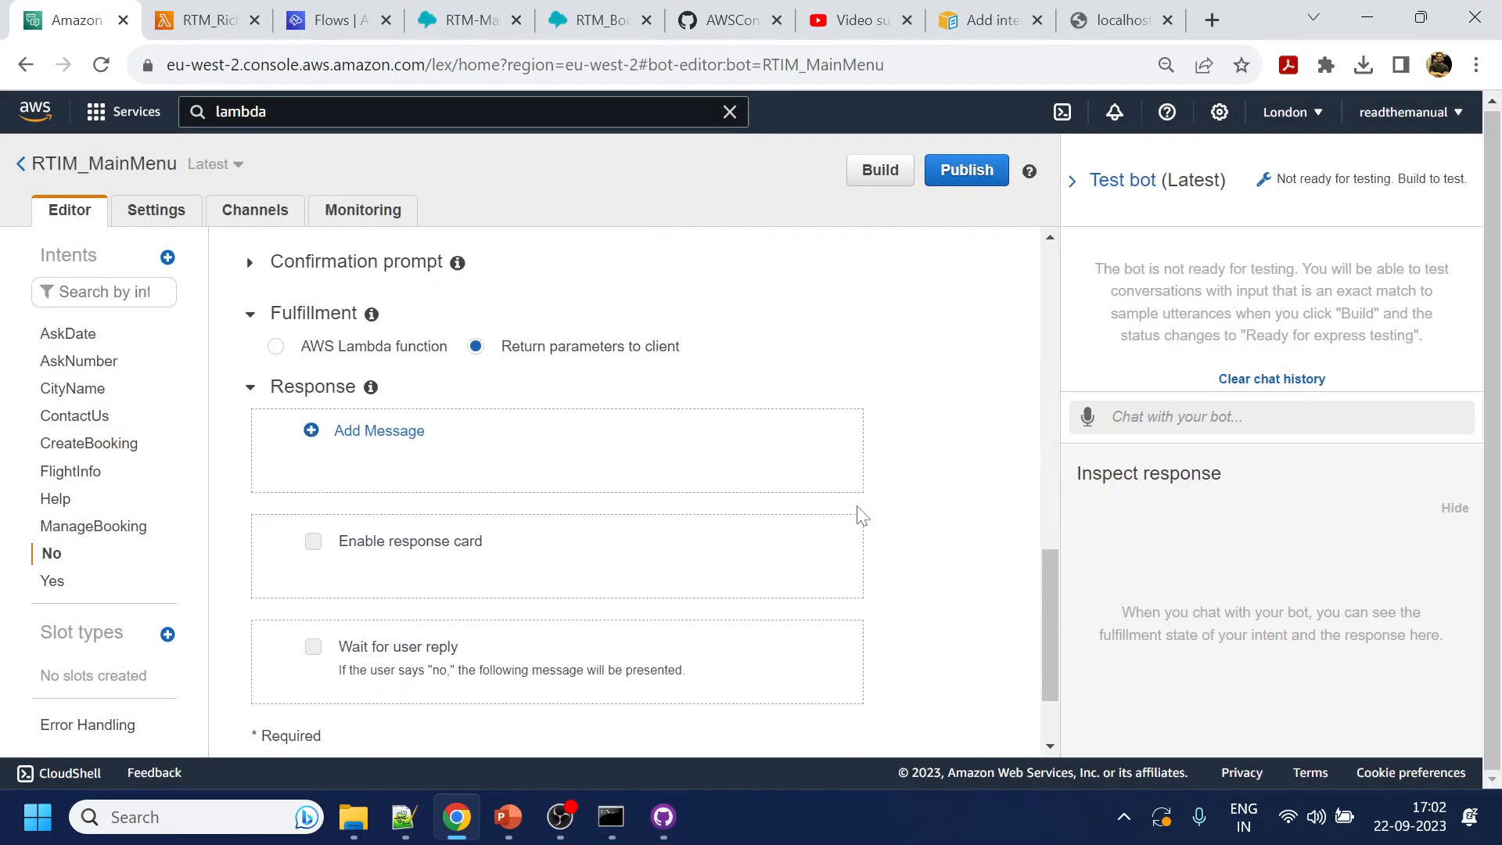
pyautogui.click(338, 684)
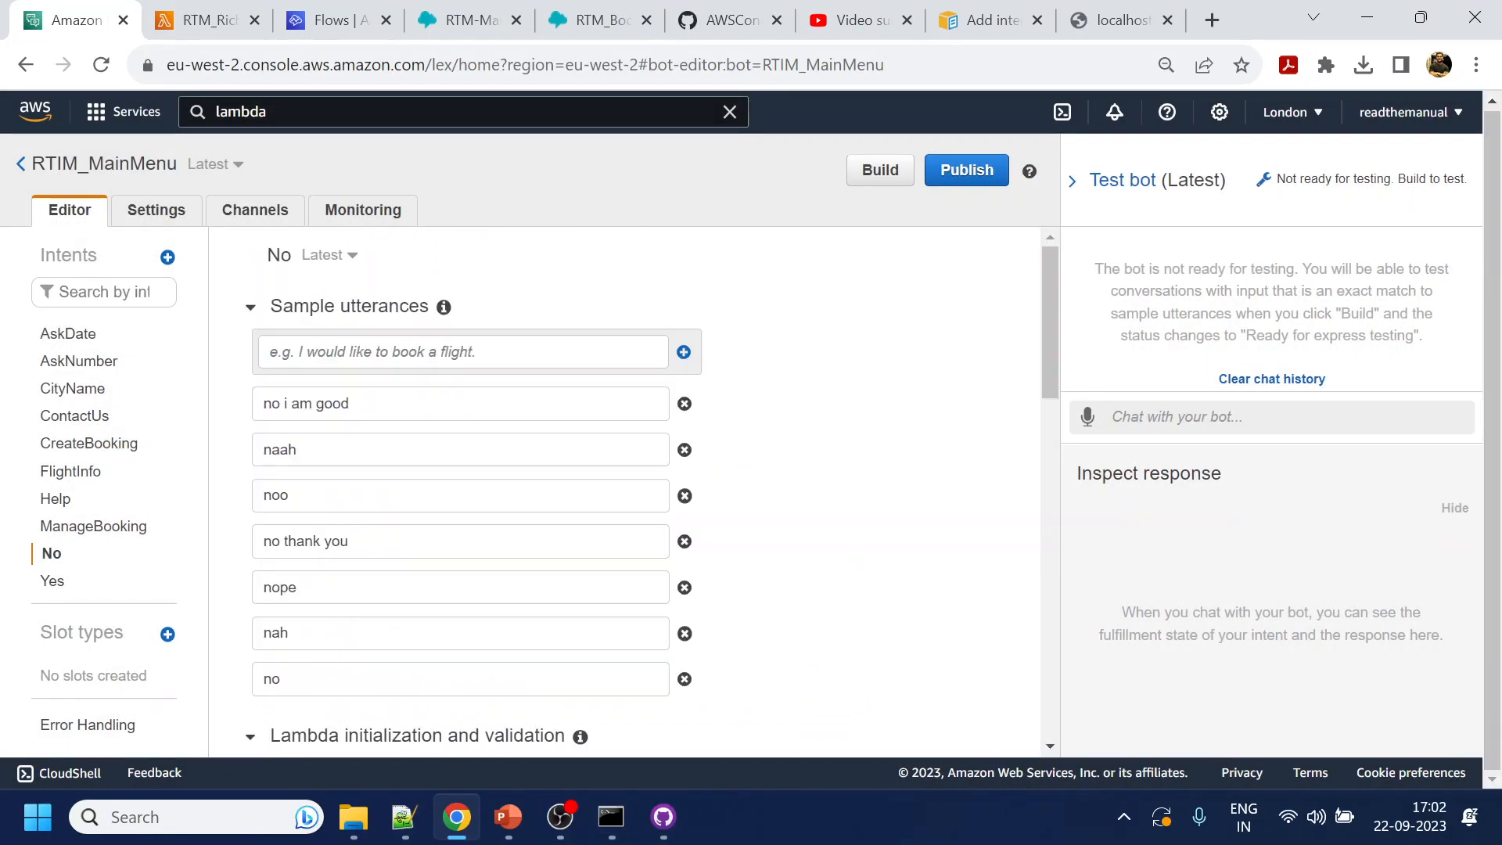
# Set the Yes intent's validation Lambda function to RTM_RichMsg, grant the invoke permission and save the intent
pyautogui.click(53, 581)
pyautogui.scroll(-3, 490, 489)
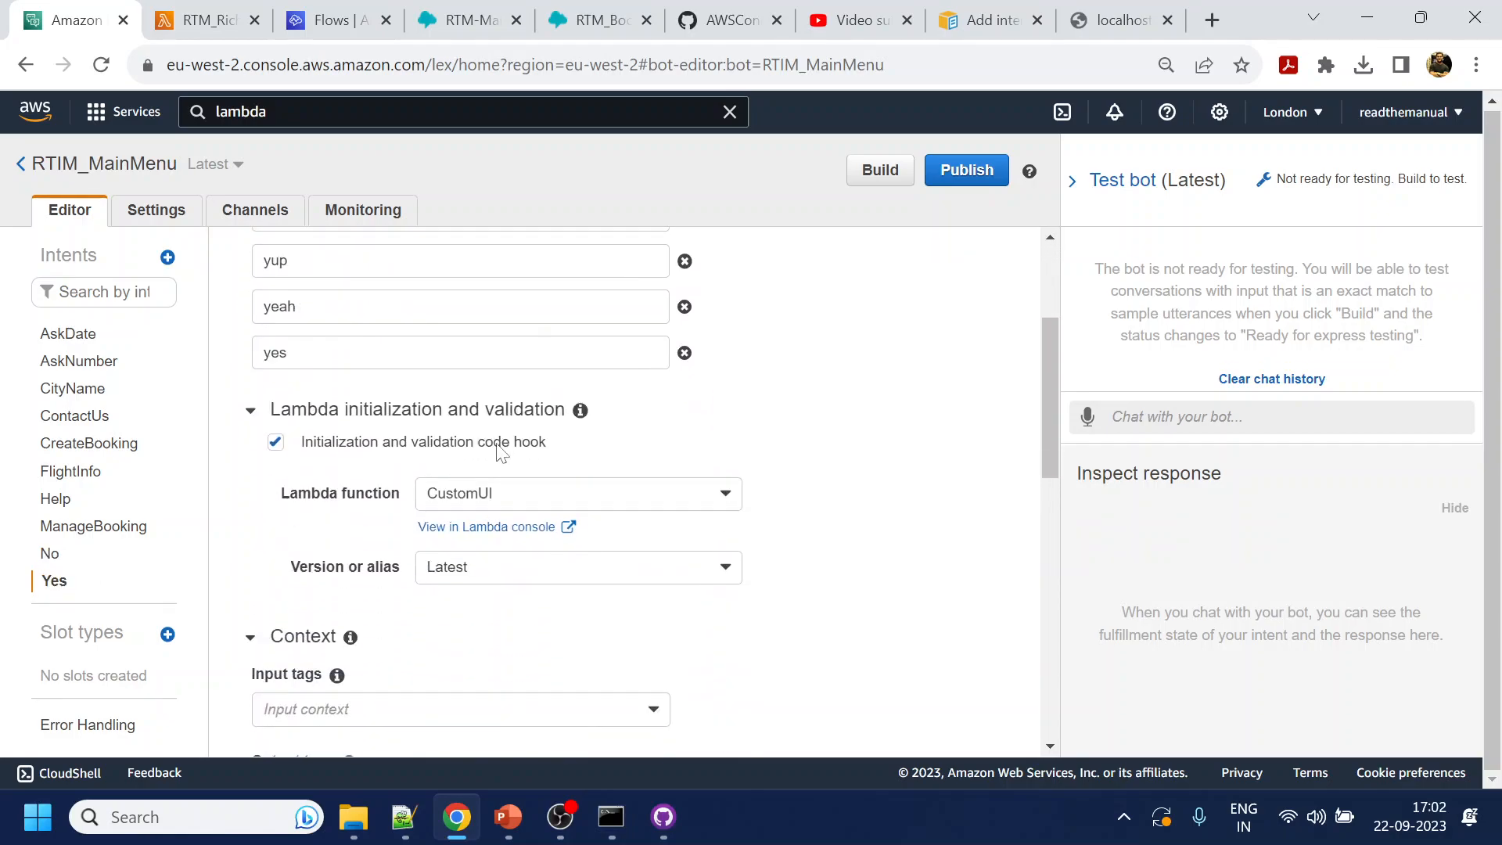
pyautogui.click(491, 489)
pyautogui.click(496, 652)
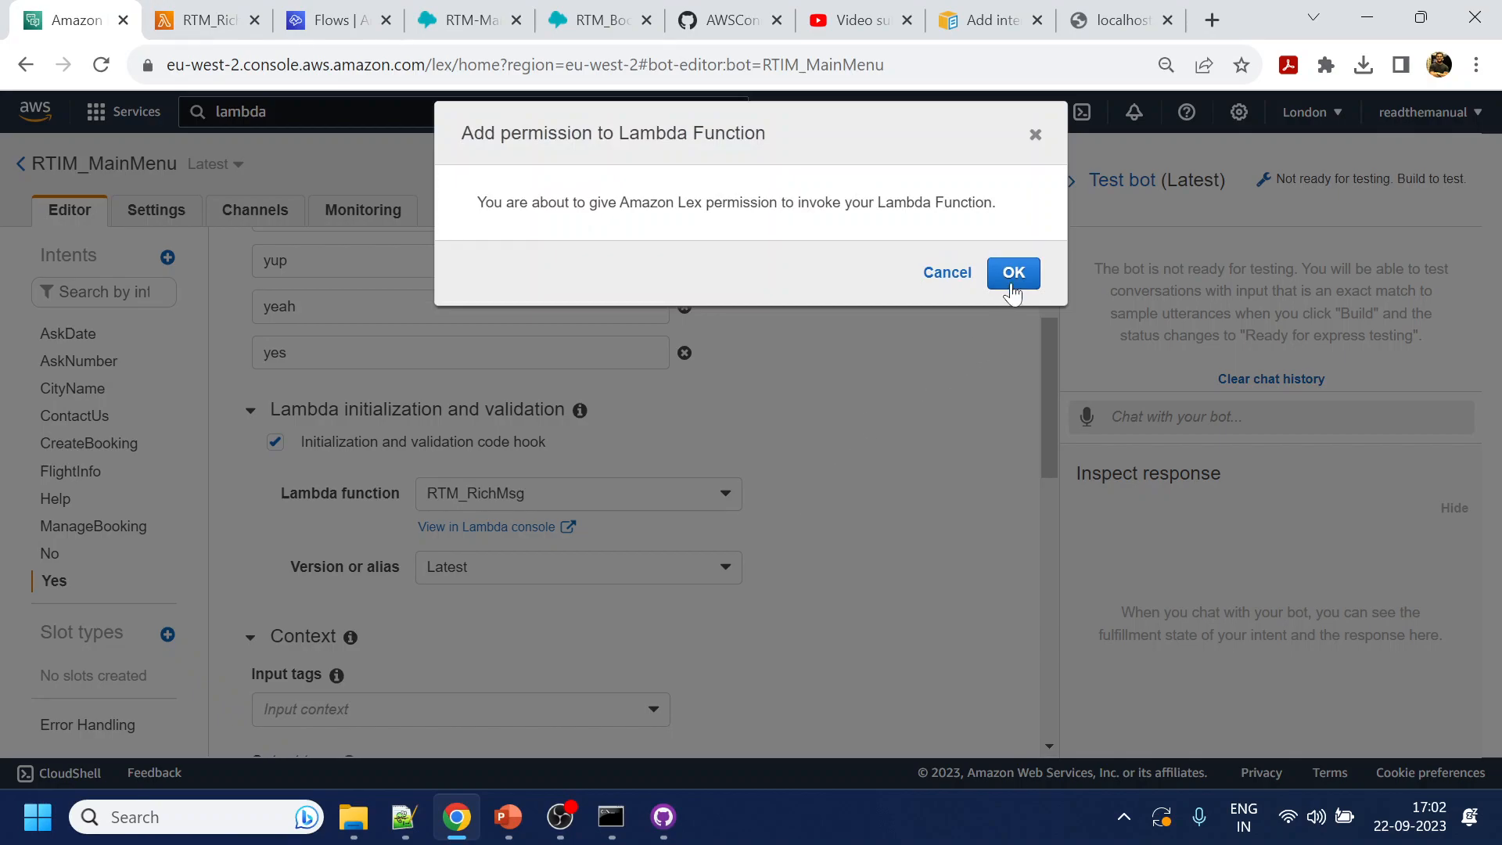
pyautogui.click(1014, 274)
pyautogui.scroll(-10, 851, 450)
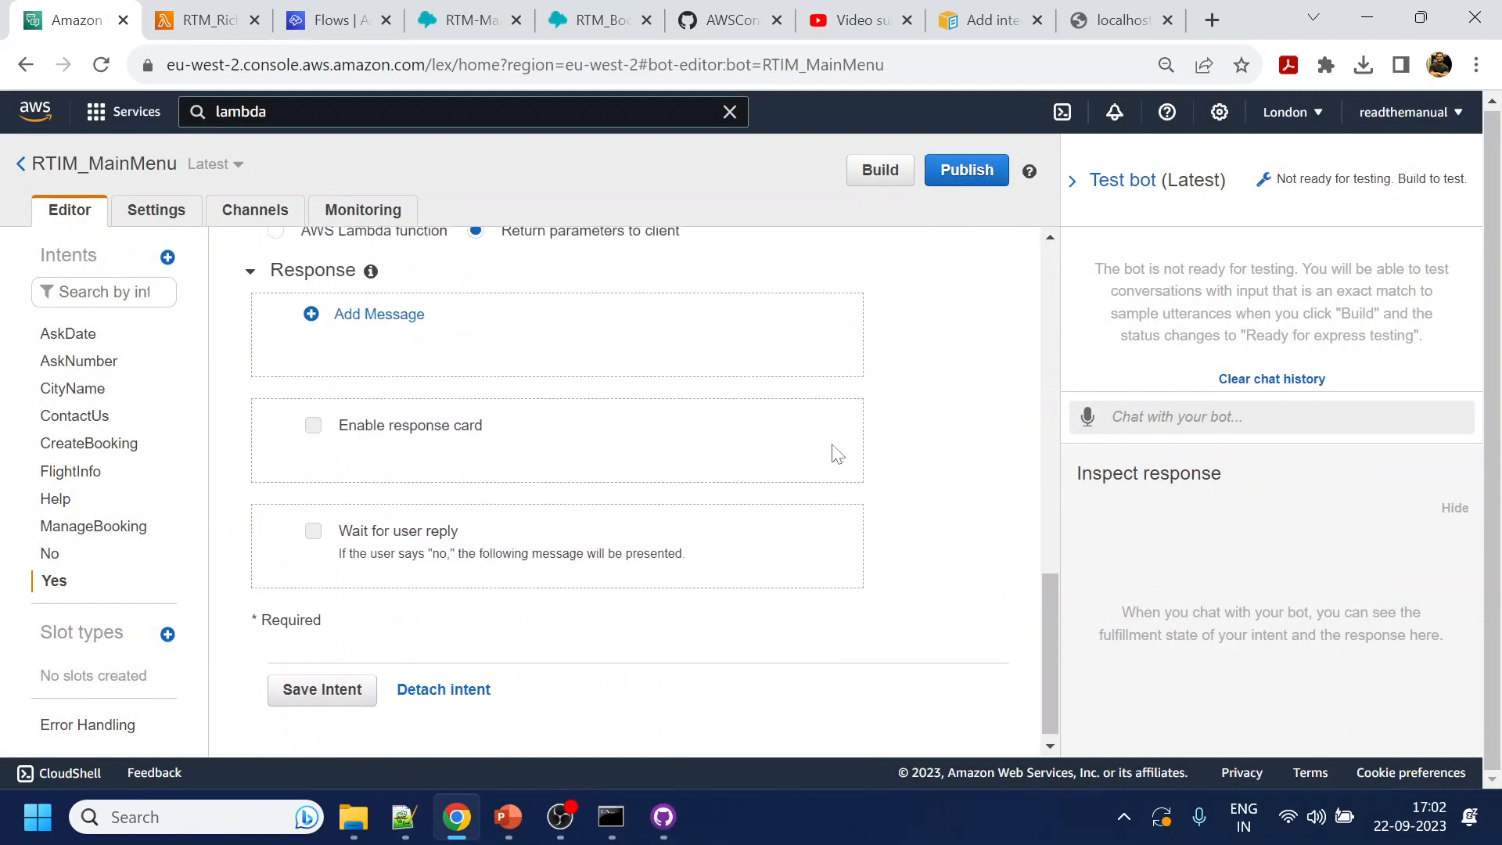
pyautogui.click(349, 687)
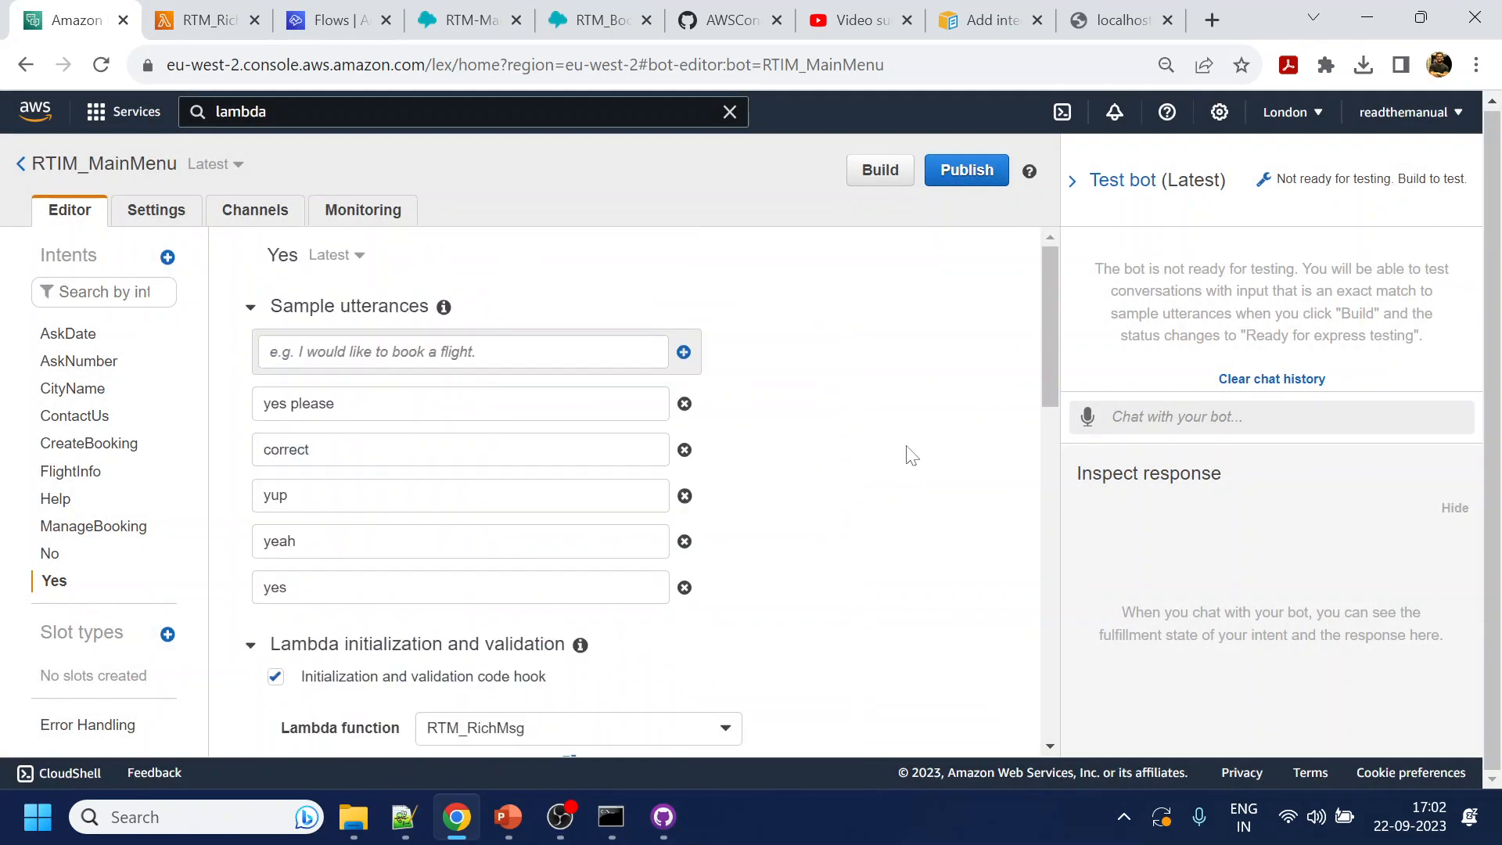
# Build the RTIM_MainMenu bot and confirm the build
pyautogui.scroll(-5, 913, 422)
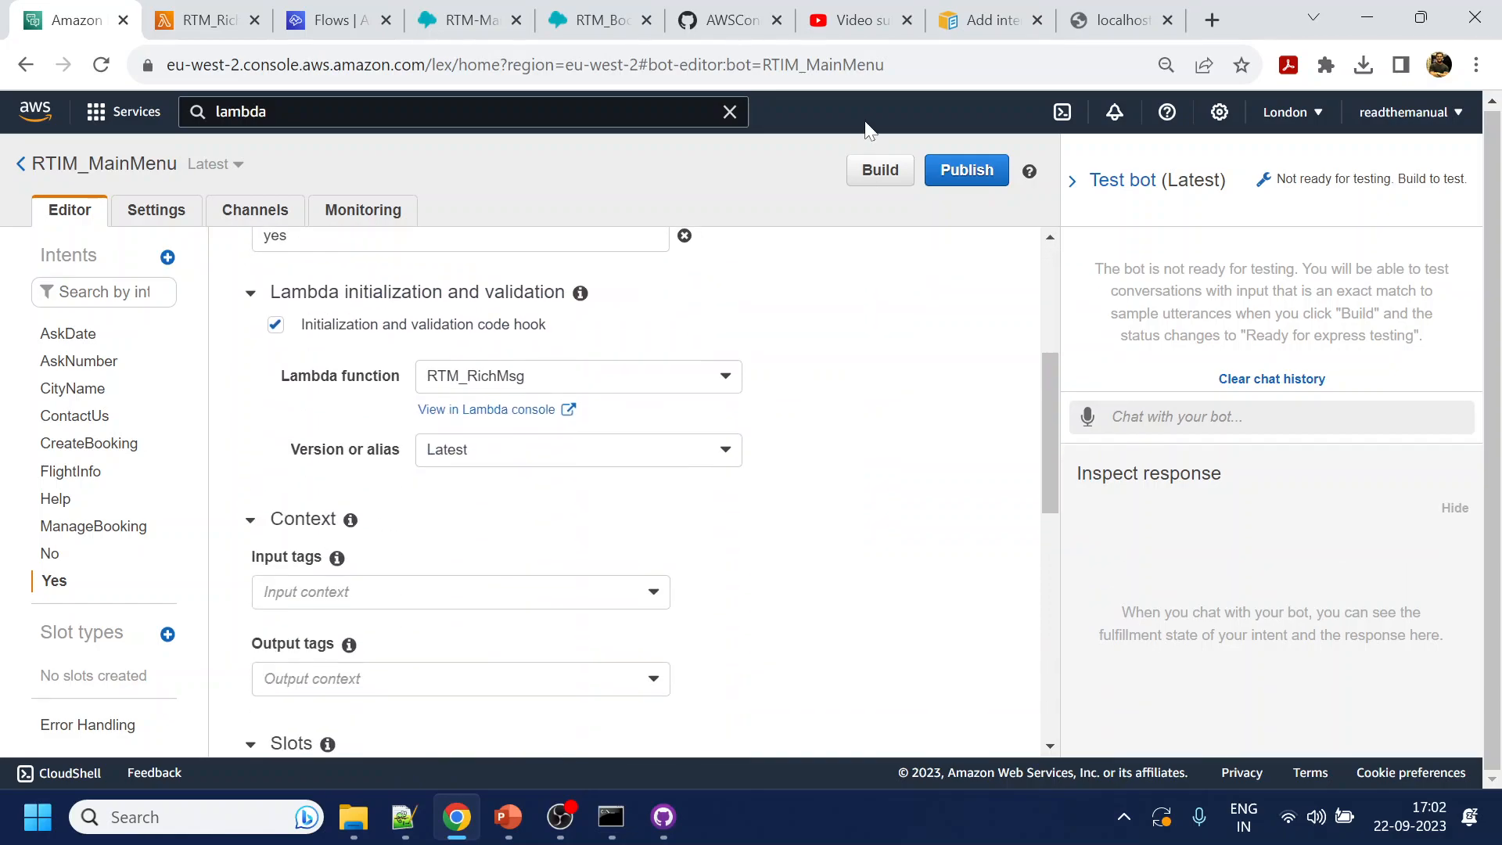
pyautogui.click(897, 174)
pyautogui.click(999, 295)
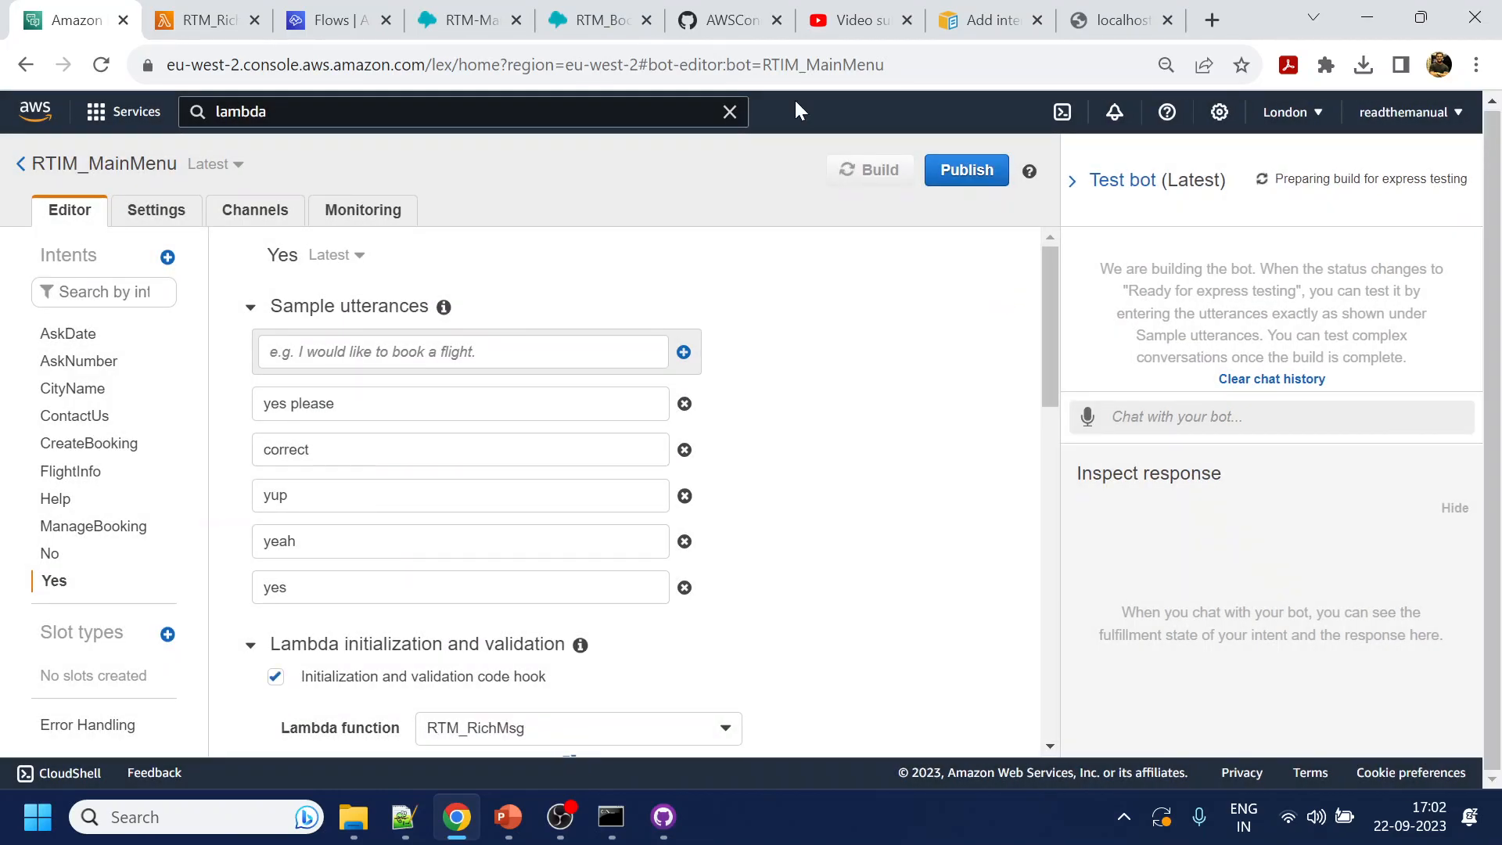
# In the Amazon Connect RTM_Booking flow, correct the open customer input block's spoken text to "Please enter the number of passengers."
pyautogui.click(615, 12)
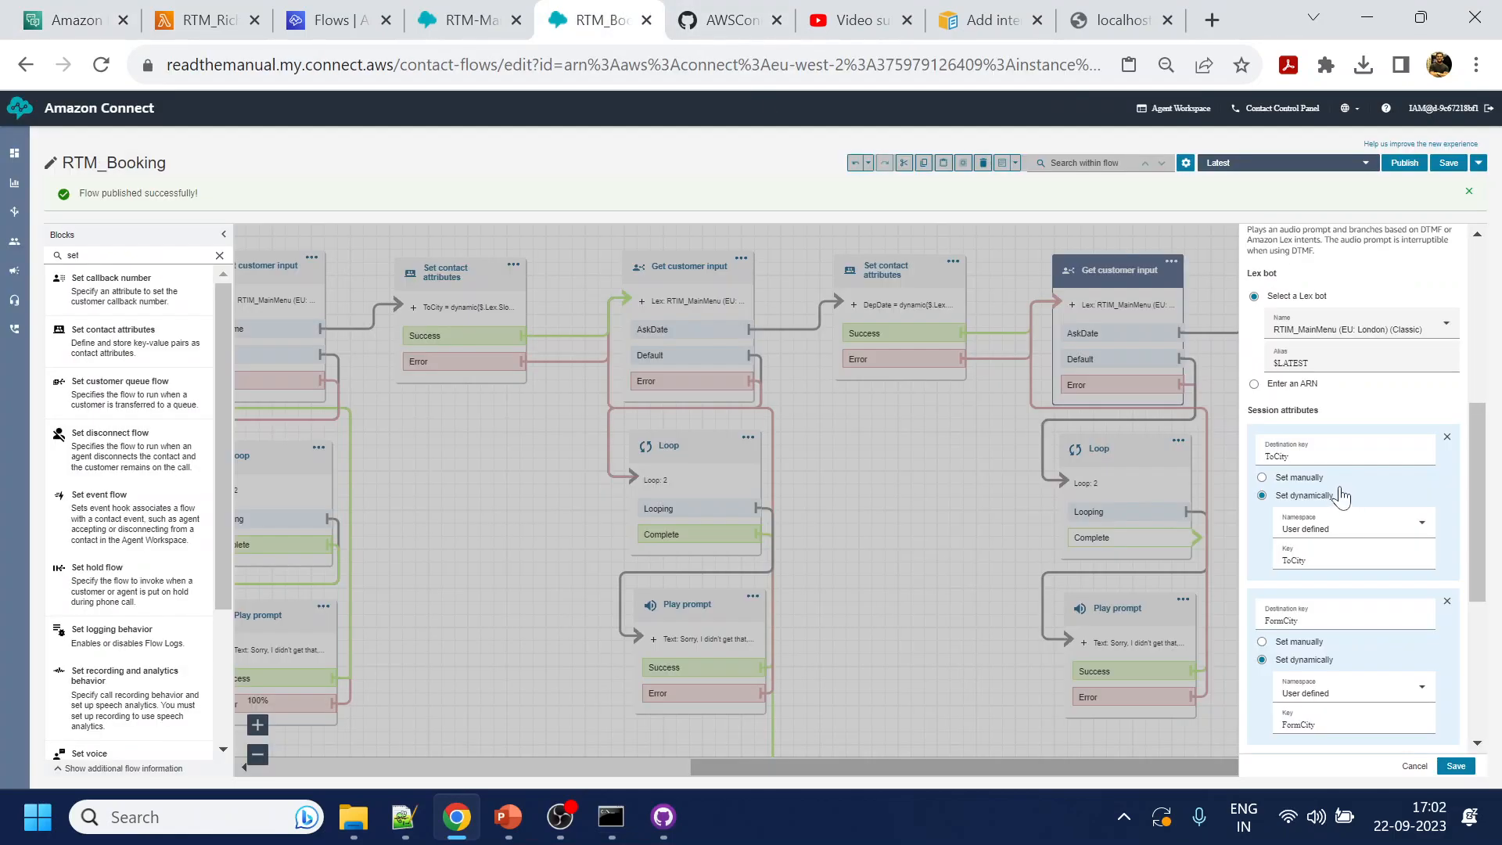
pyautogui.scroll(5, 1325, 353)
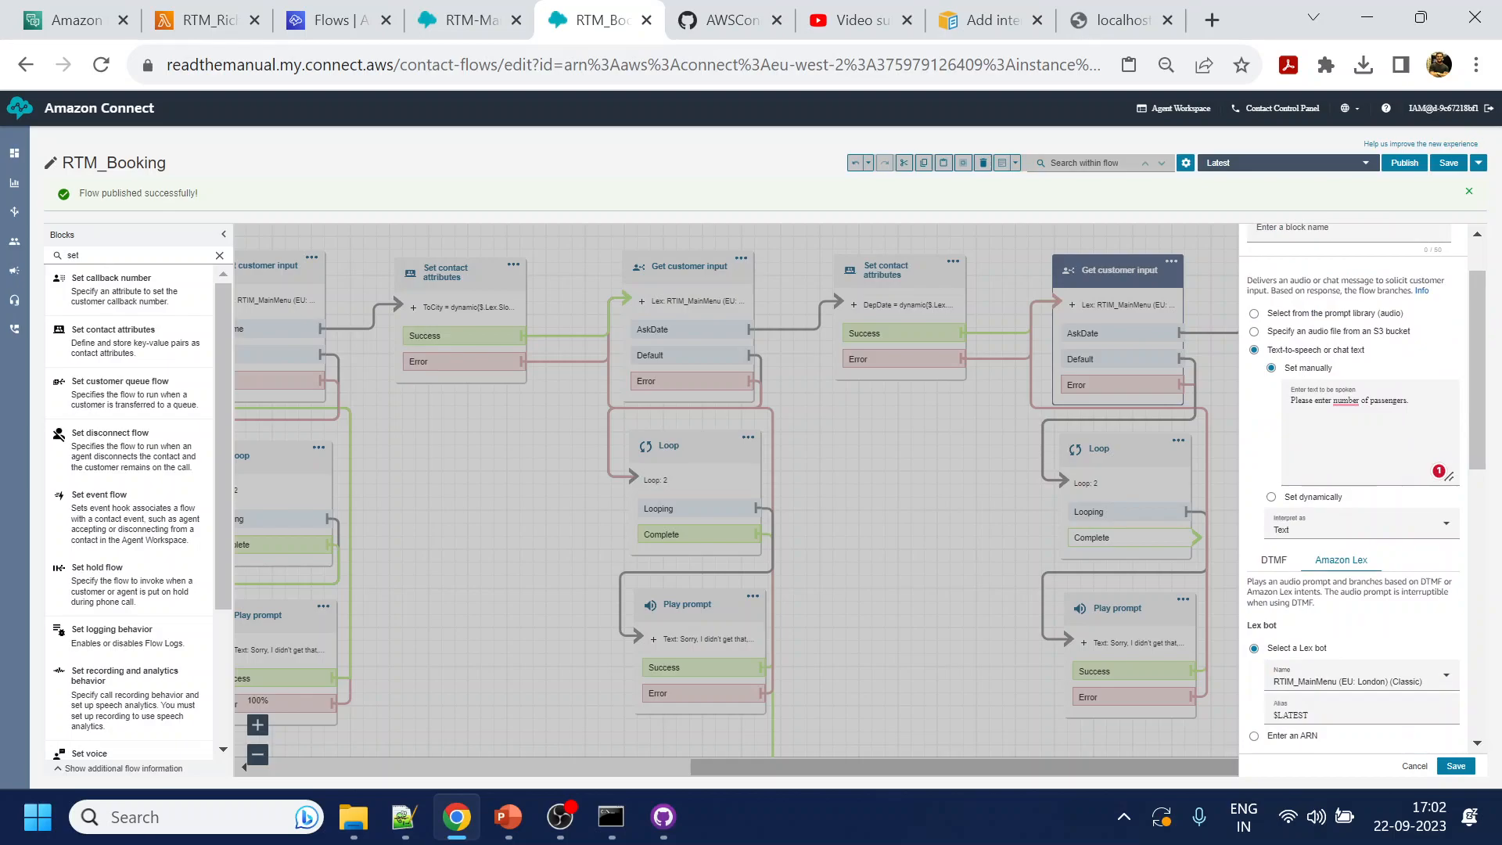
pyautogui.click(1328, 401)
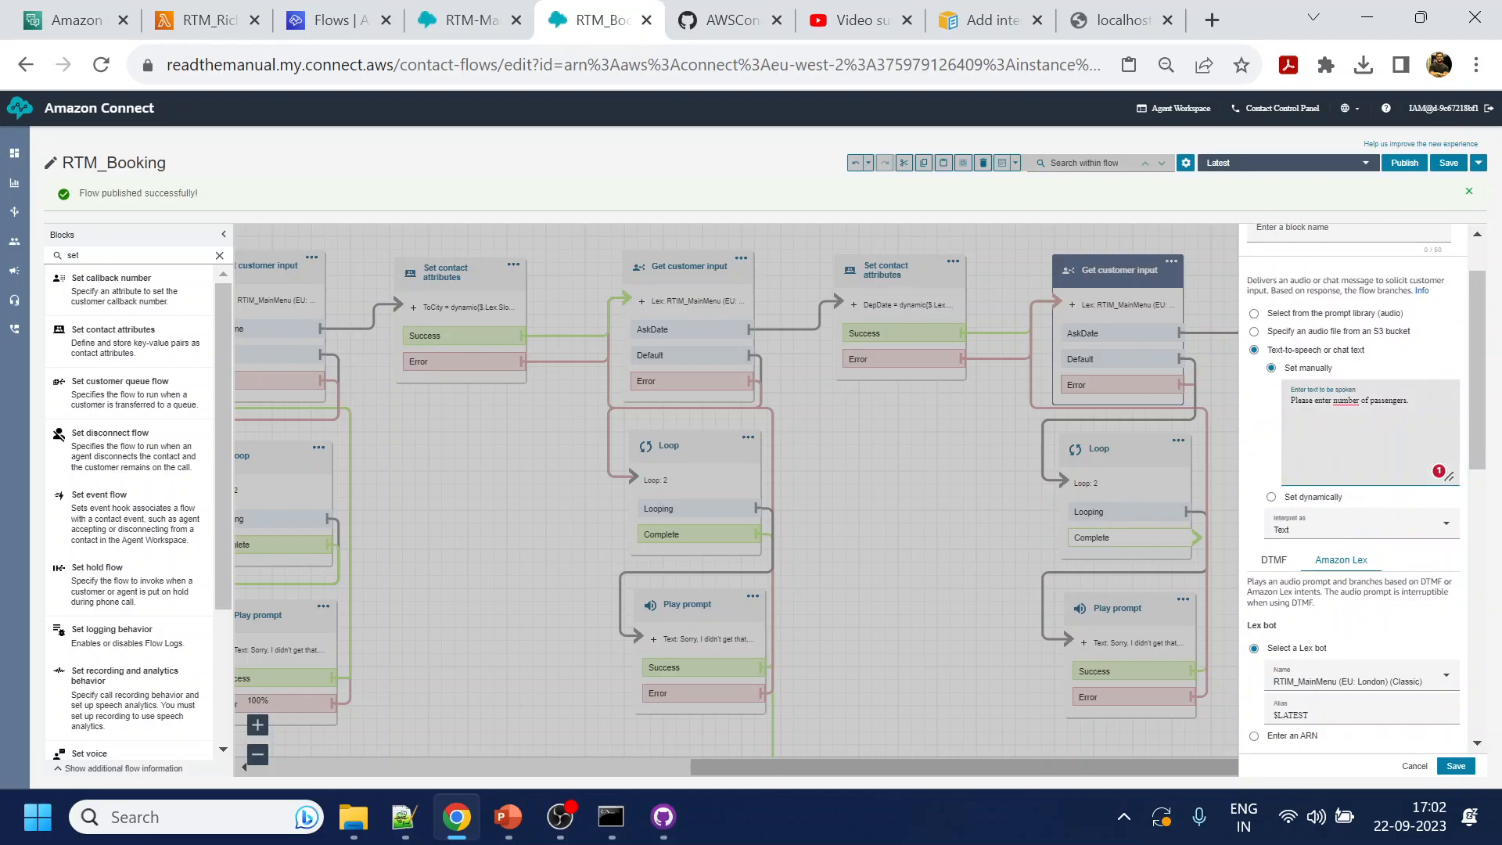
pyautogui.write('the')
pyautogui.hotkey('ctrl', '+')
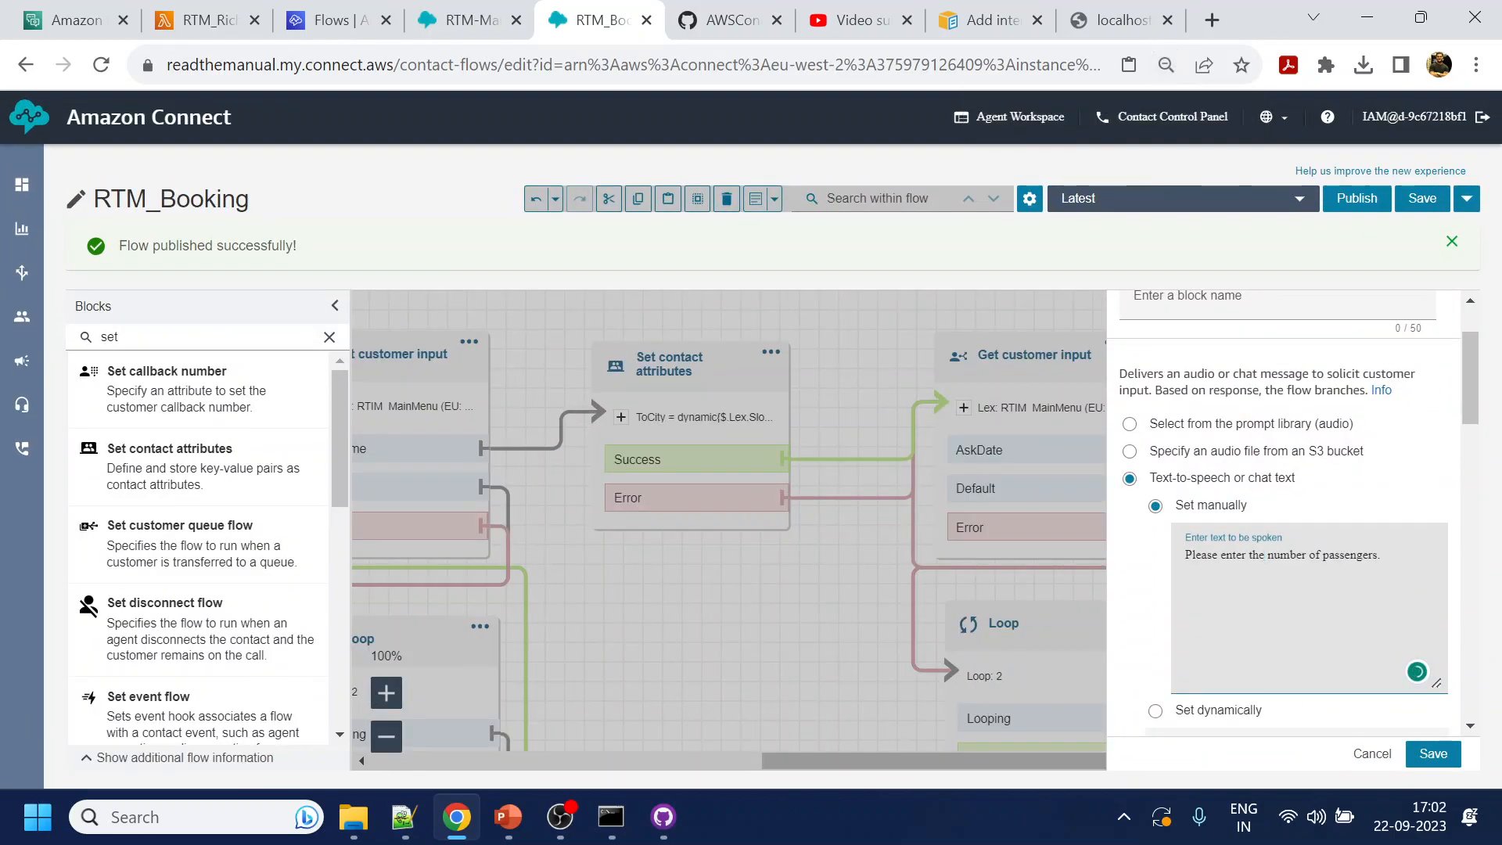
# Add the intents Yes and No below AskDate in the passenger-number customer input block
pyautogui.scroll(-6, 1283, 458)
pyautogui.scroll(-8, 1189, 638)
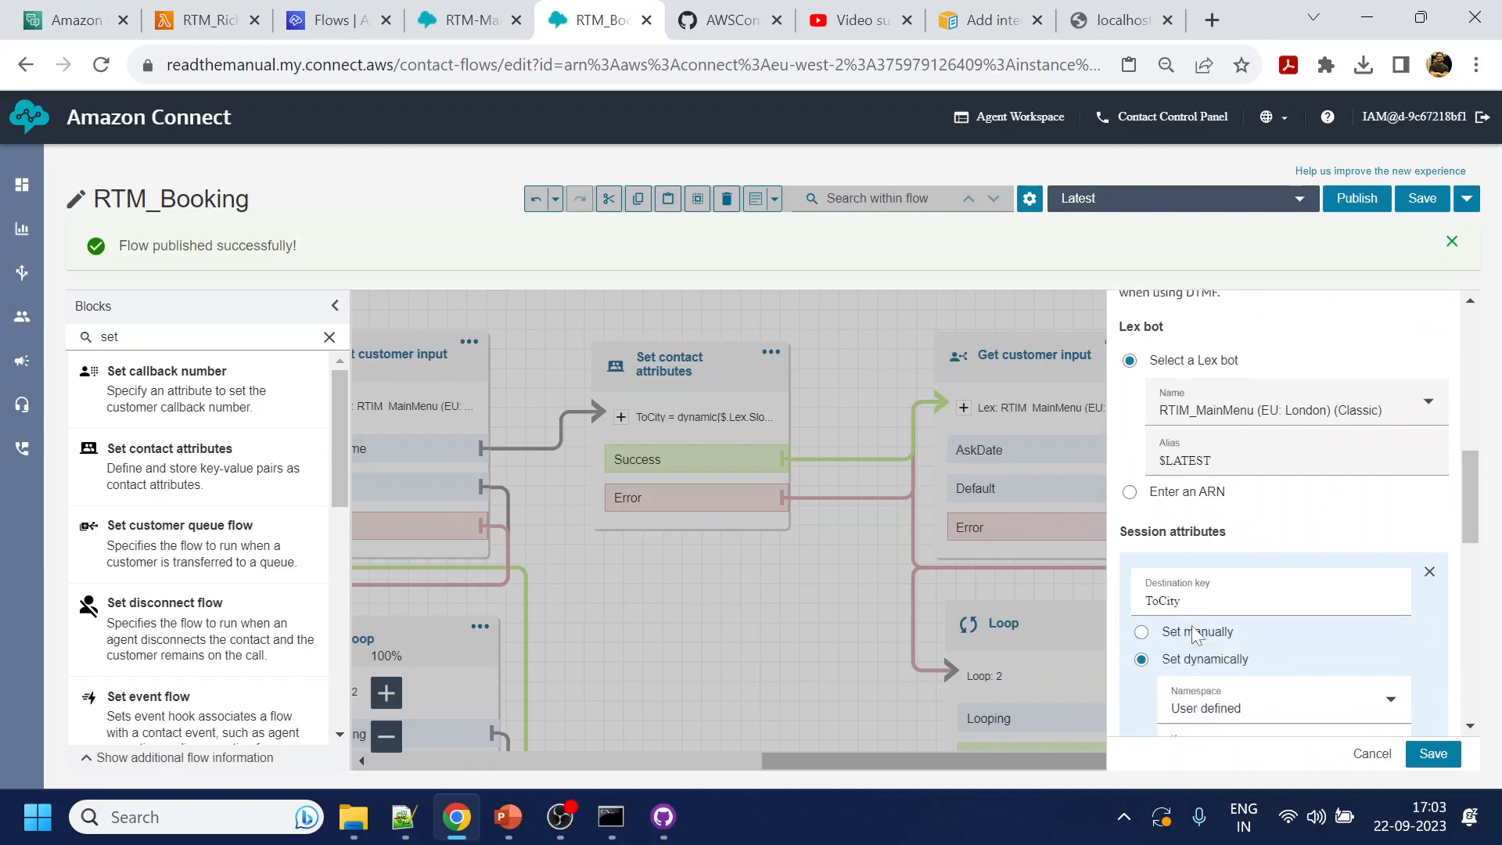
pyautogui.scroll(-5, 1190, 637)
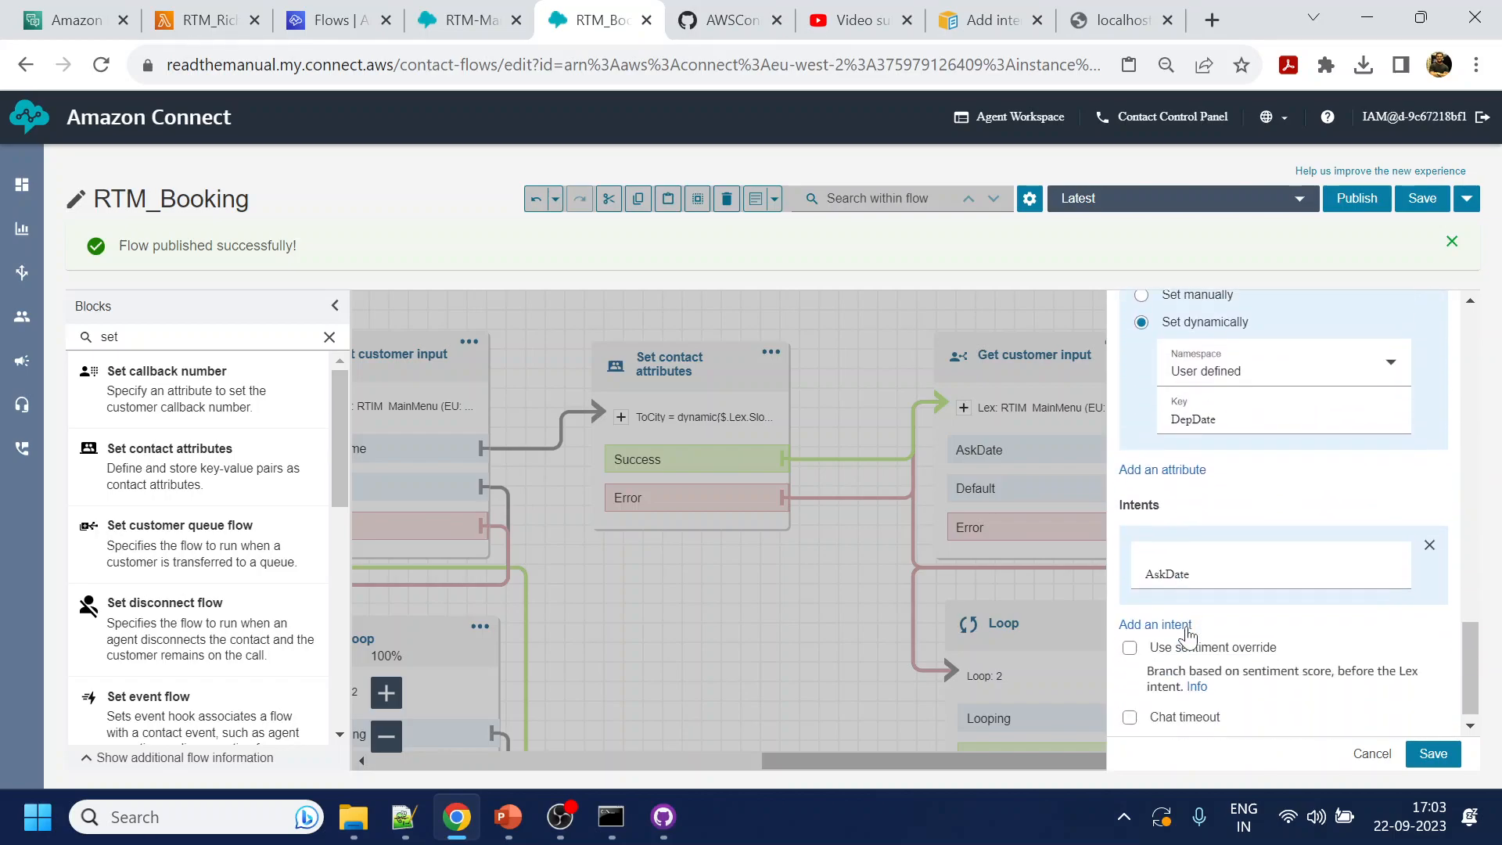
pyautogui.click(1157, 624)
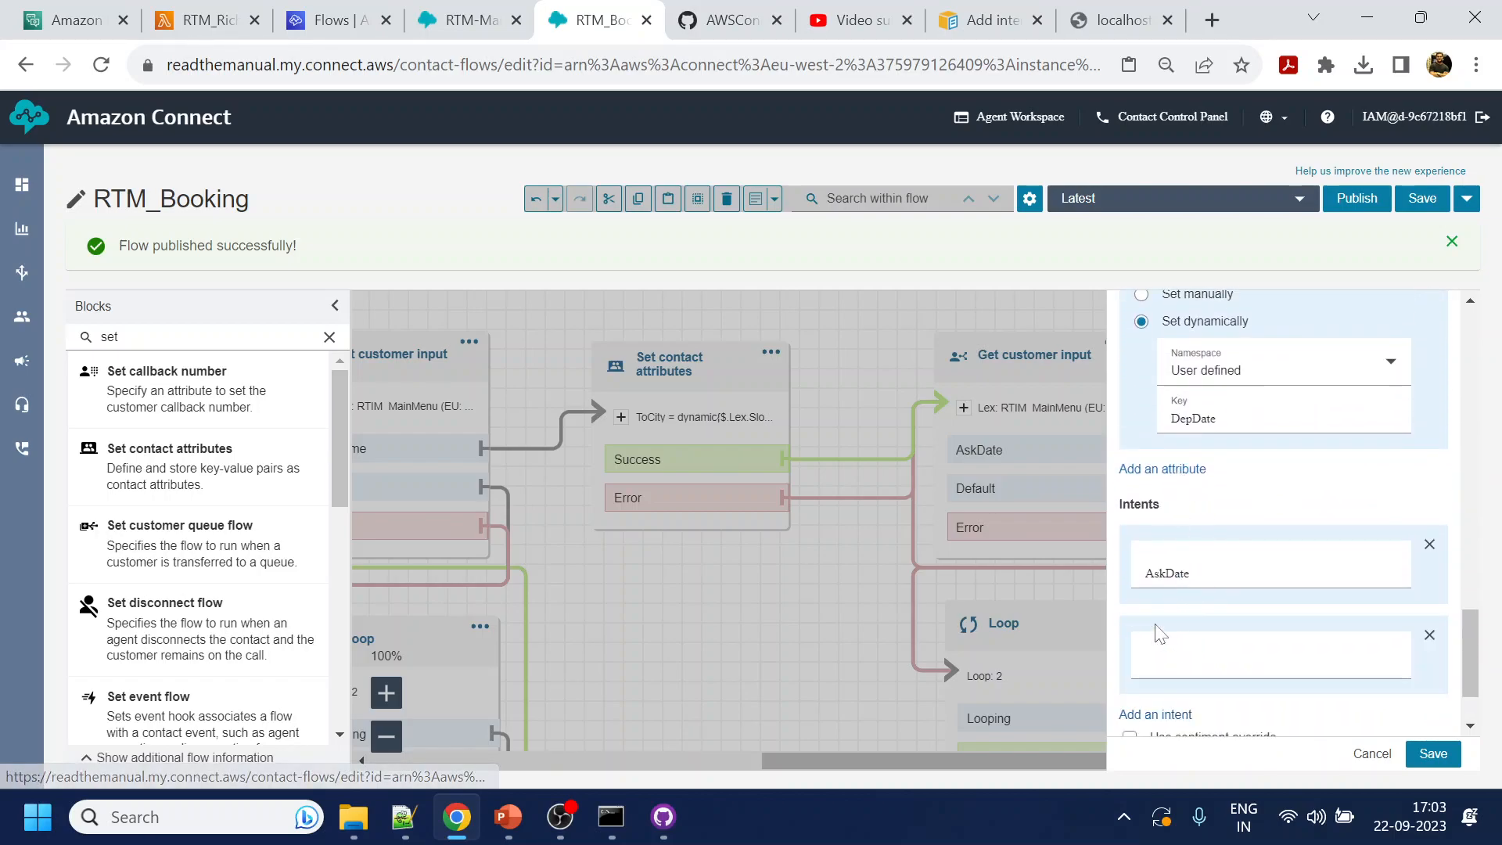
pyautogui.click(1189, 662)
pyautogui.write('Yes')
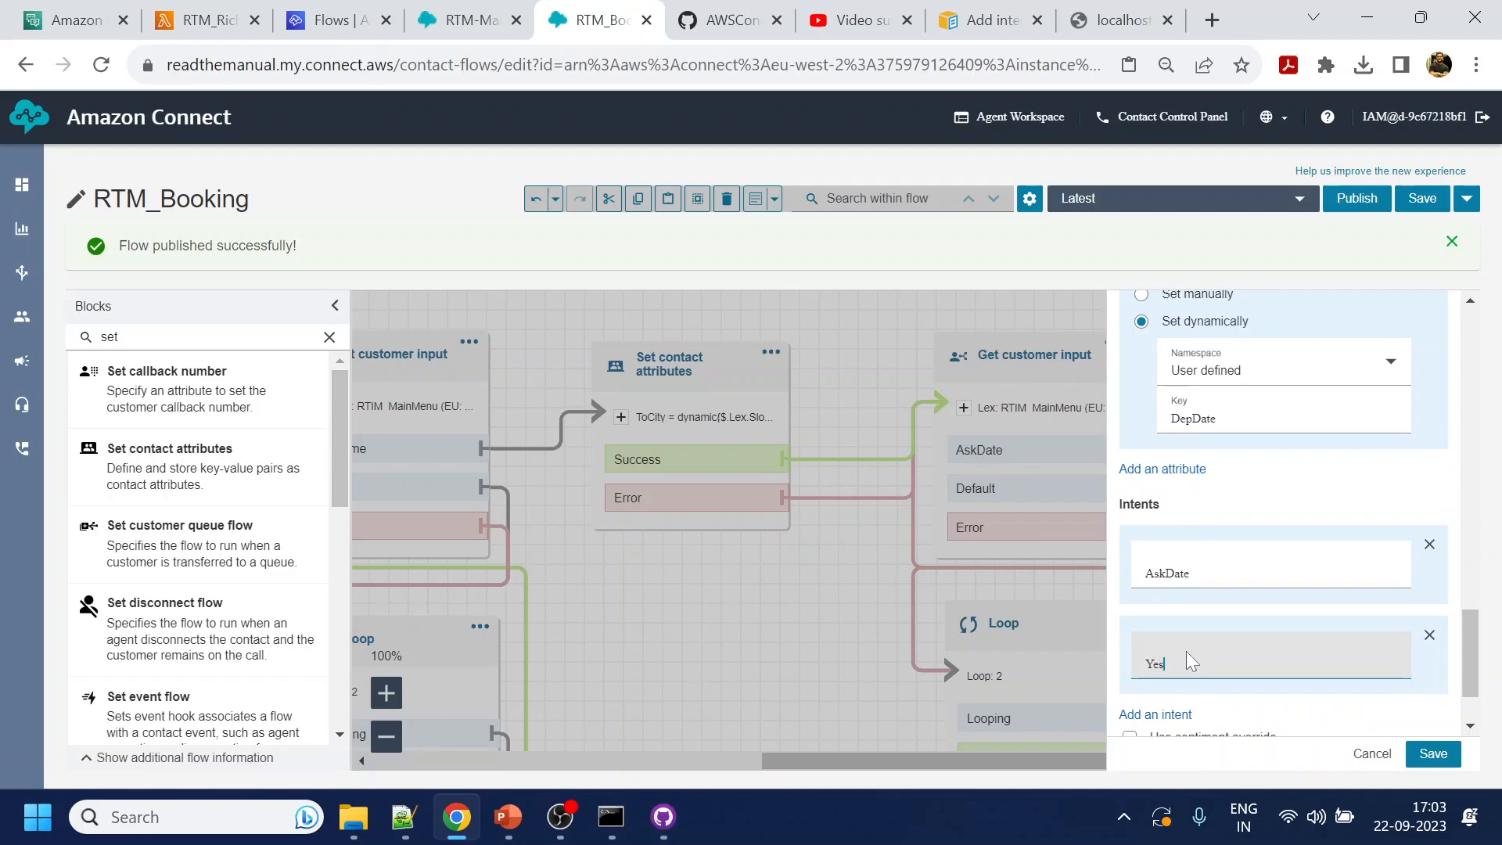
pyautogui.click(1156, 715)
pyautogui.scroll(-3, 1228, 601)
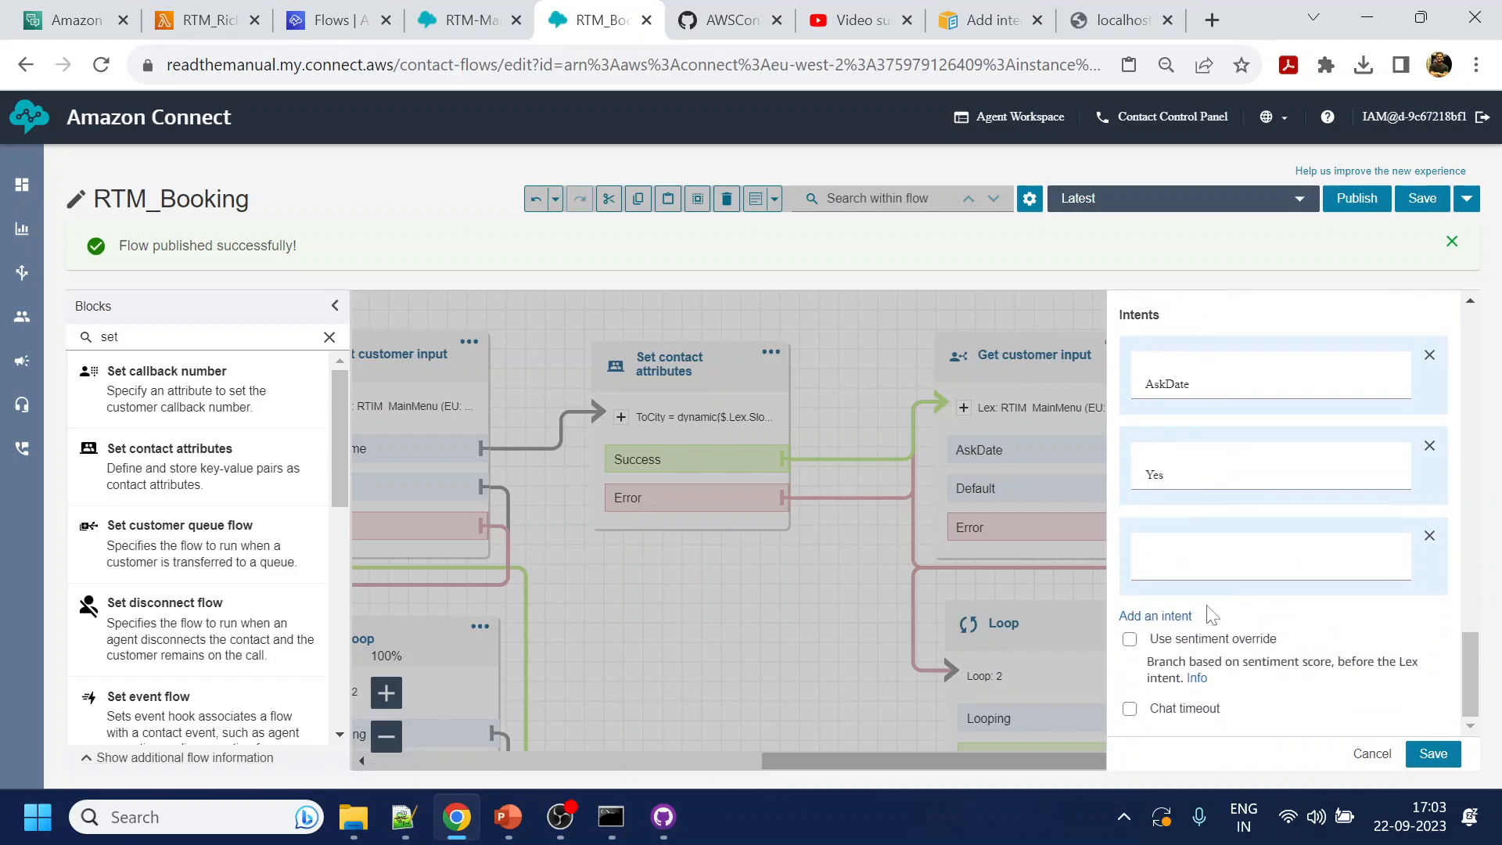
pyautogui.click(1214, 565)
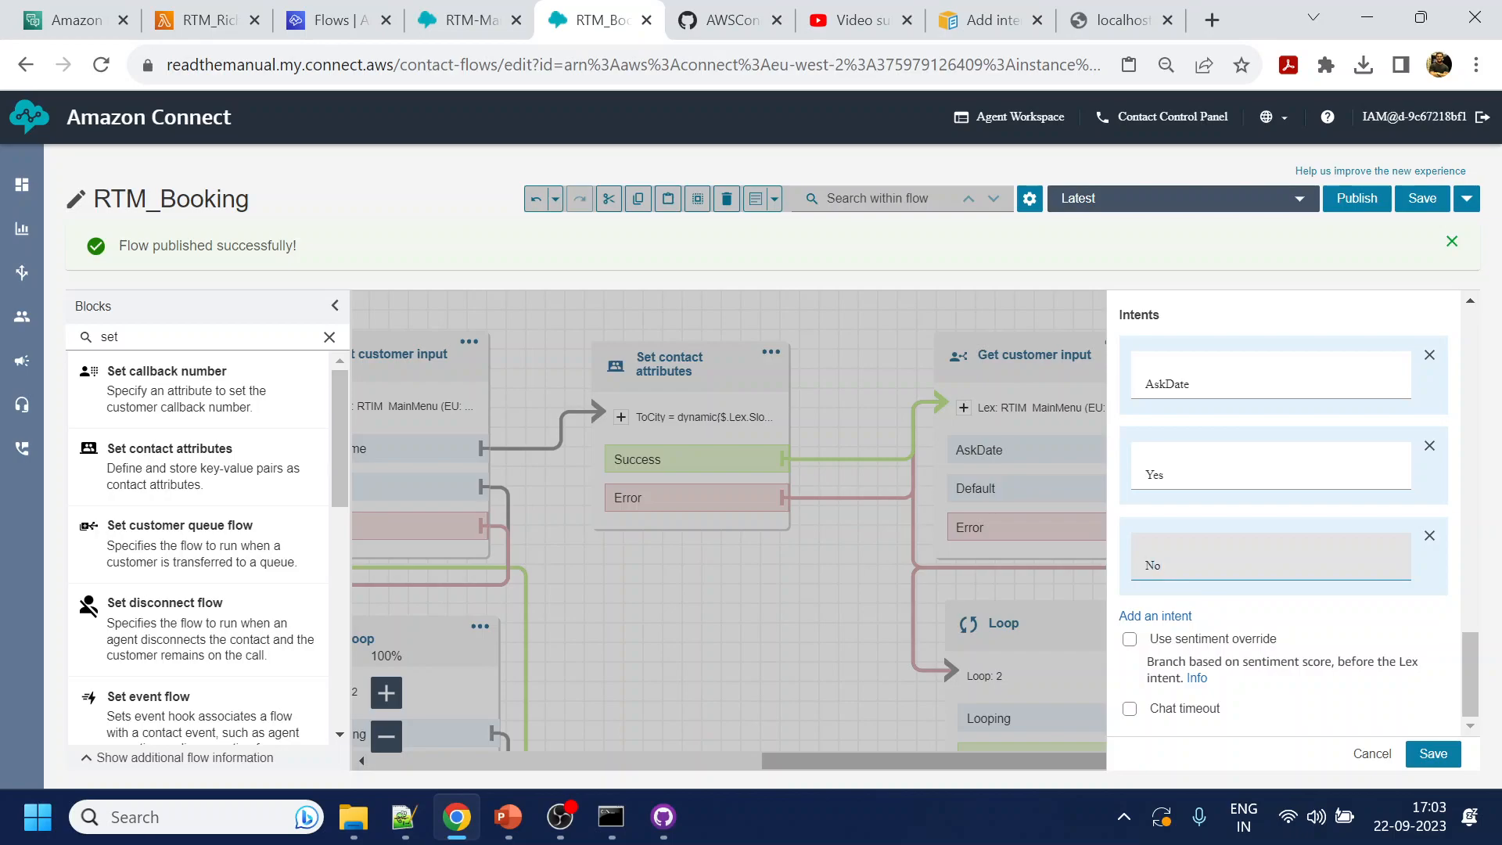
# Remove the AskDate intent from the passenger-number customer input block, keeping Yes and No, and save the block
pyautogui.click(1430, 354)
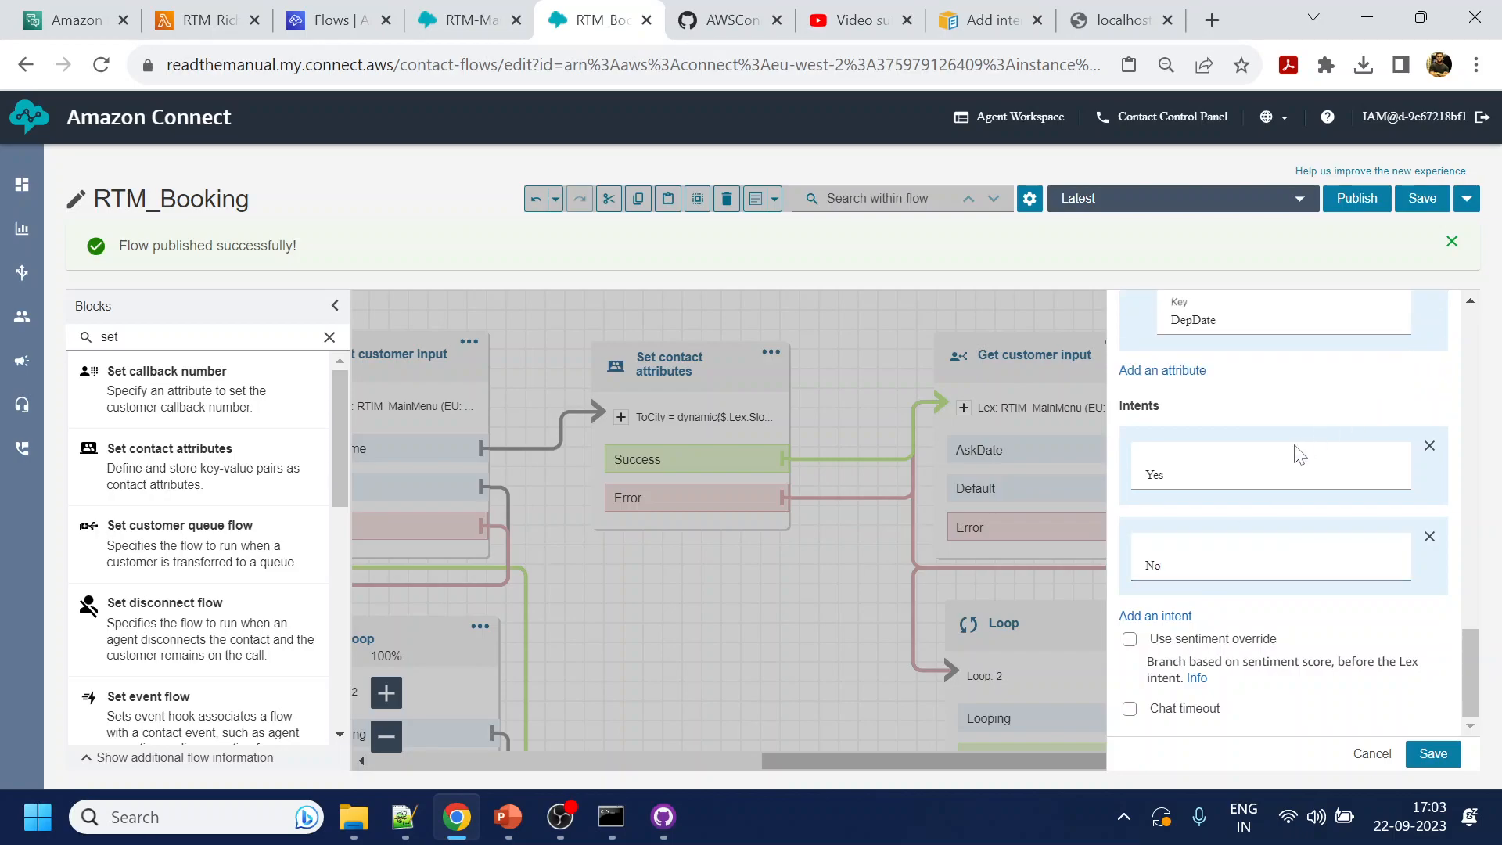
pyautogui.click(1434, 752)
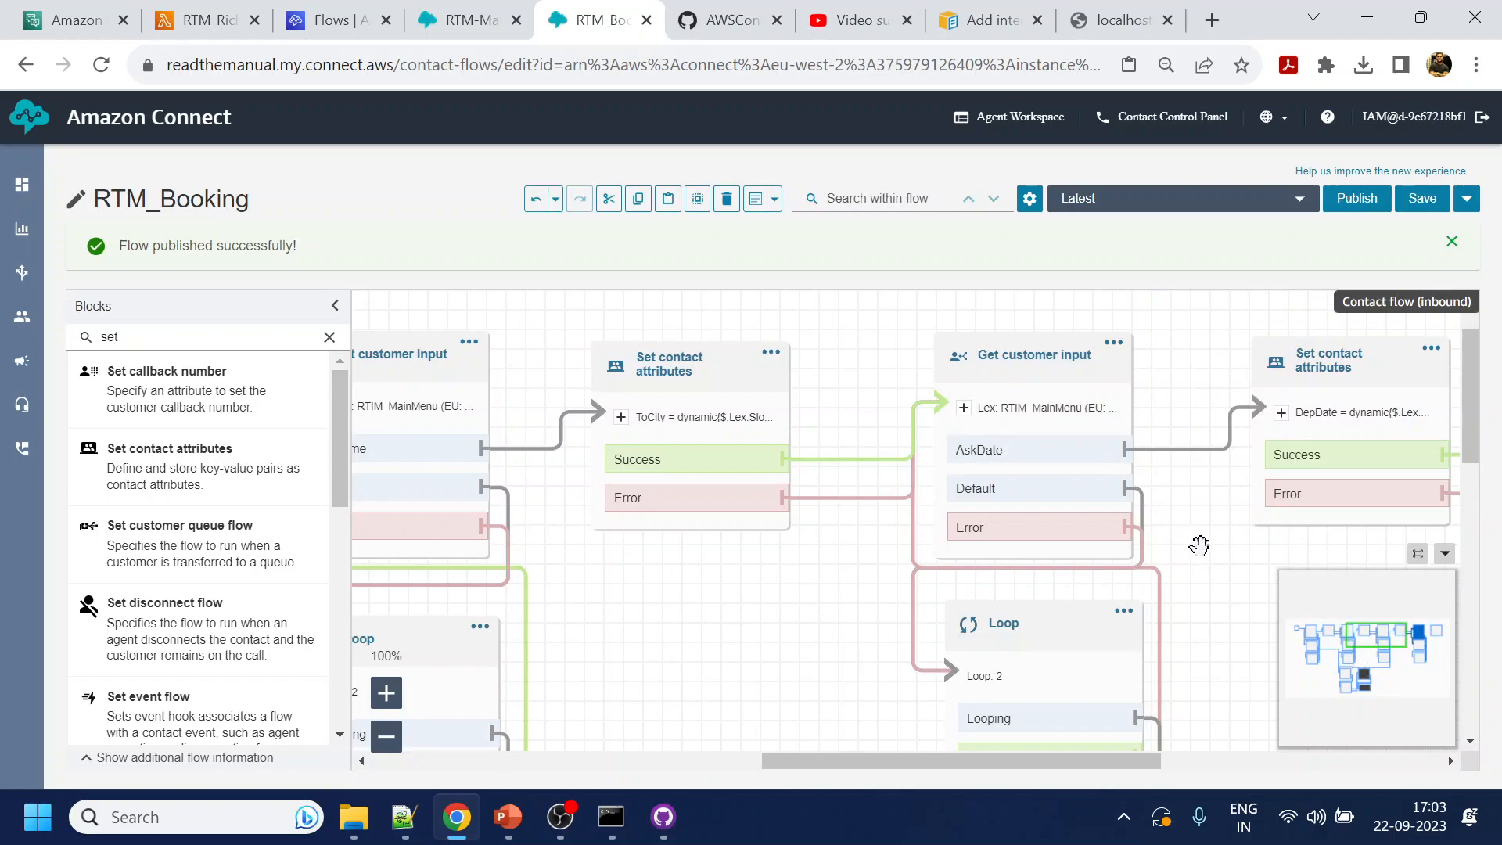
pyautogui.moveTo(1201, 543); pyautogui.dragTo(688, 426)
pyautogui.moveTo(1377, 434); pyautogui.dragTo(997, 527)
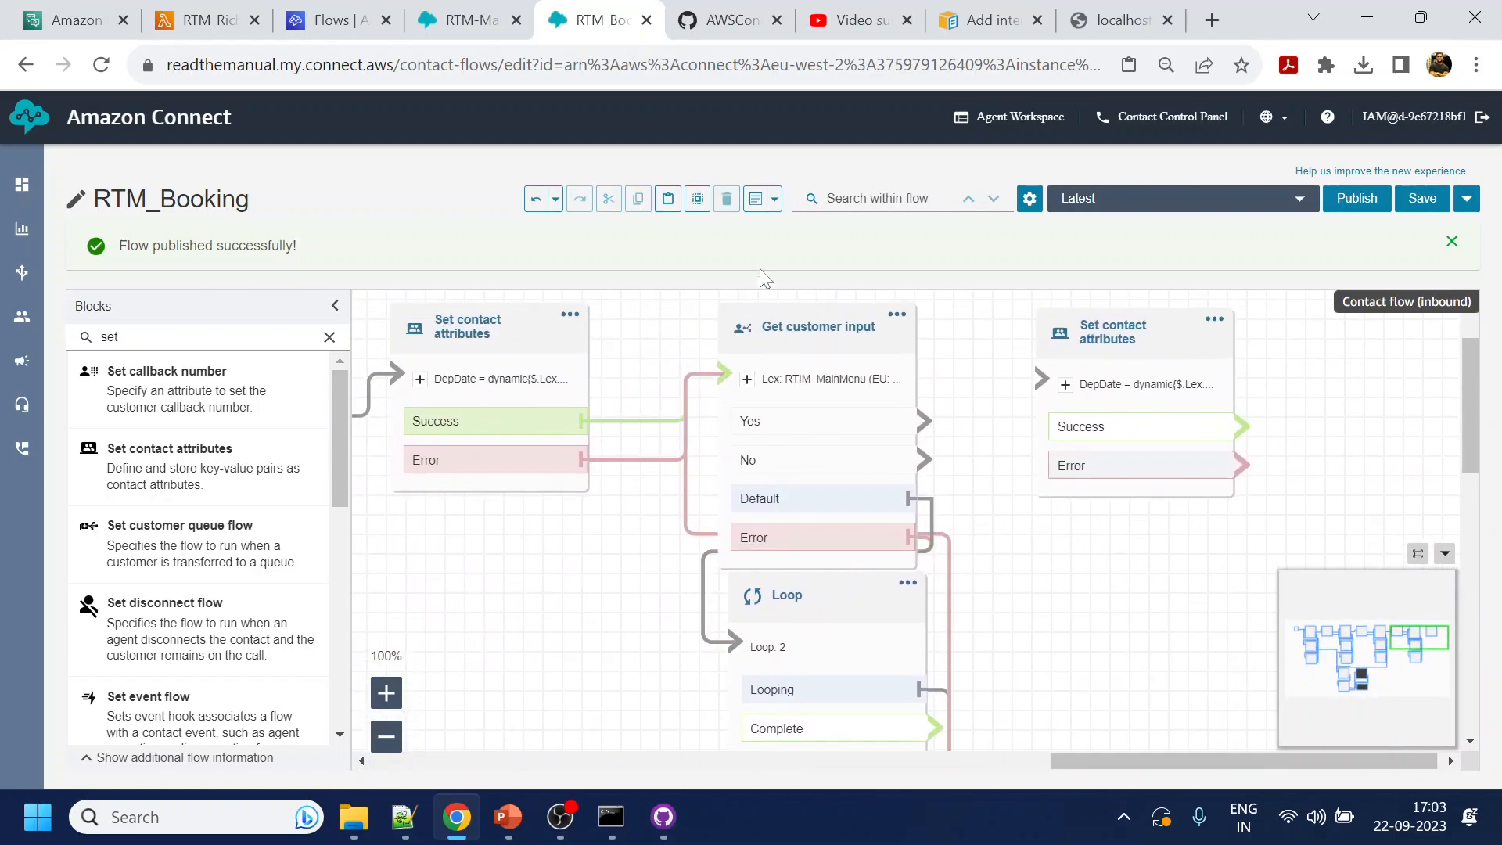
# Review the quick reply template in the AWS documentation and the jsonQuick title and options in the RTM_RichMsg Lambda code
pyautogui.click(78, 20)
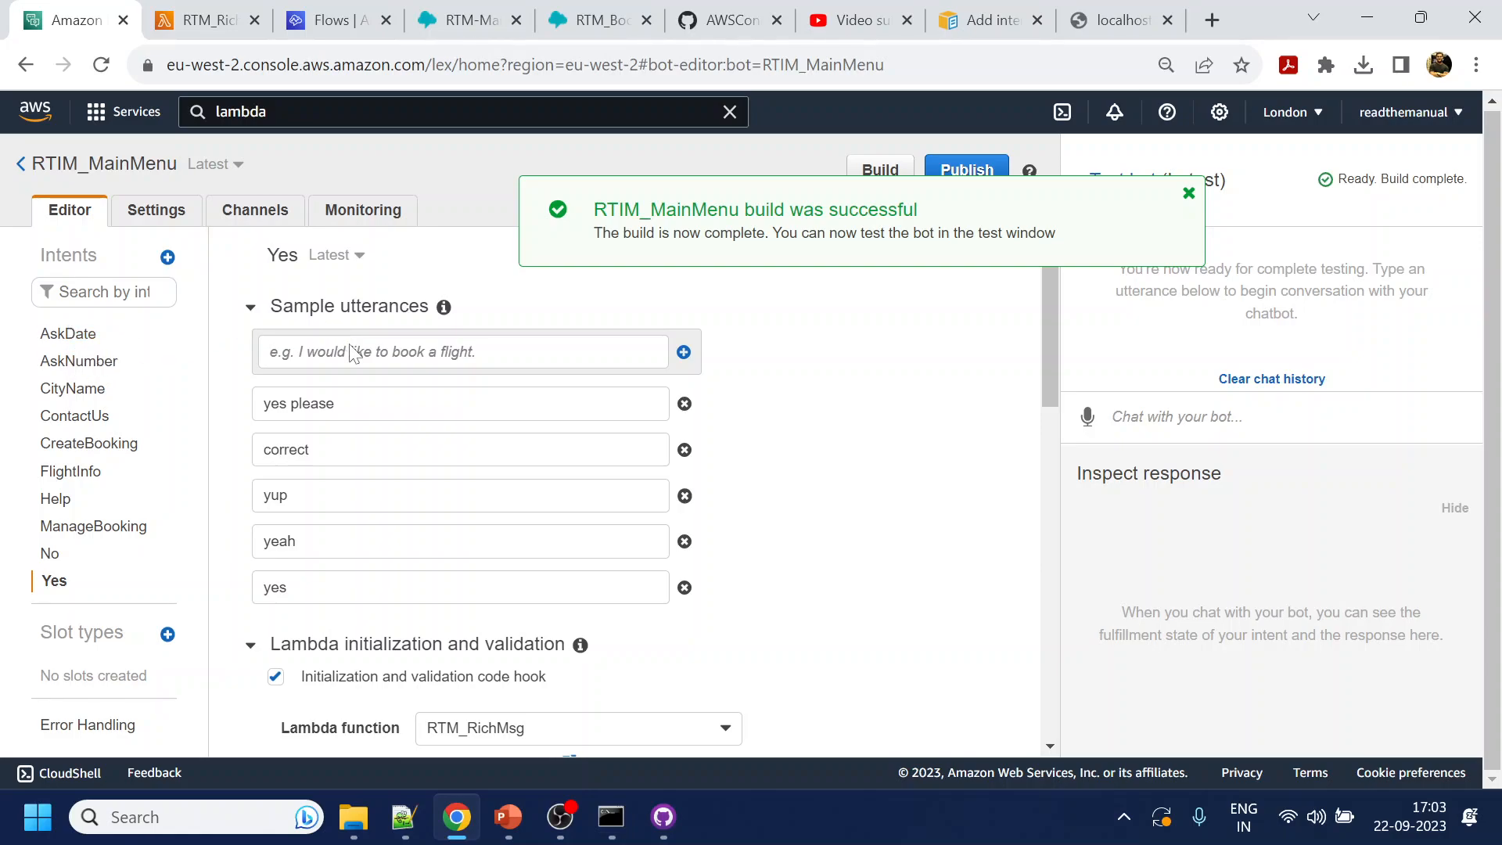
pyautogui.click(990, 20)
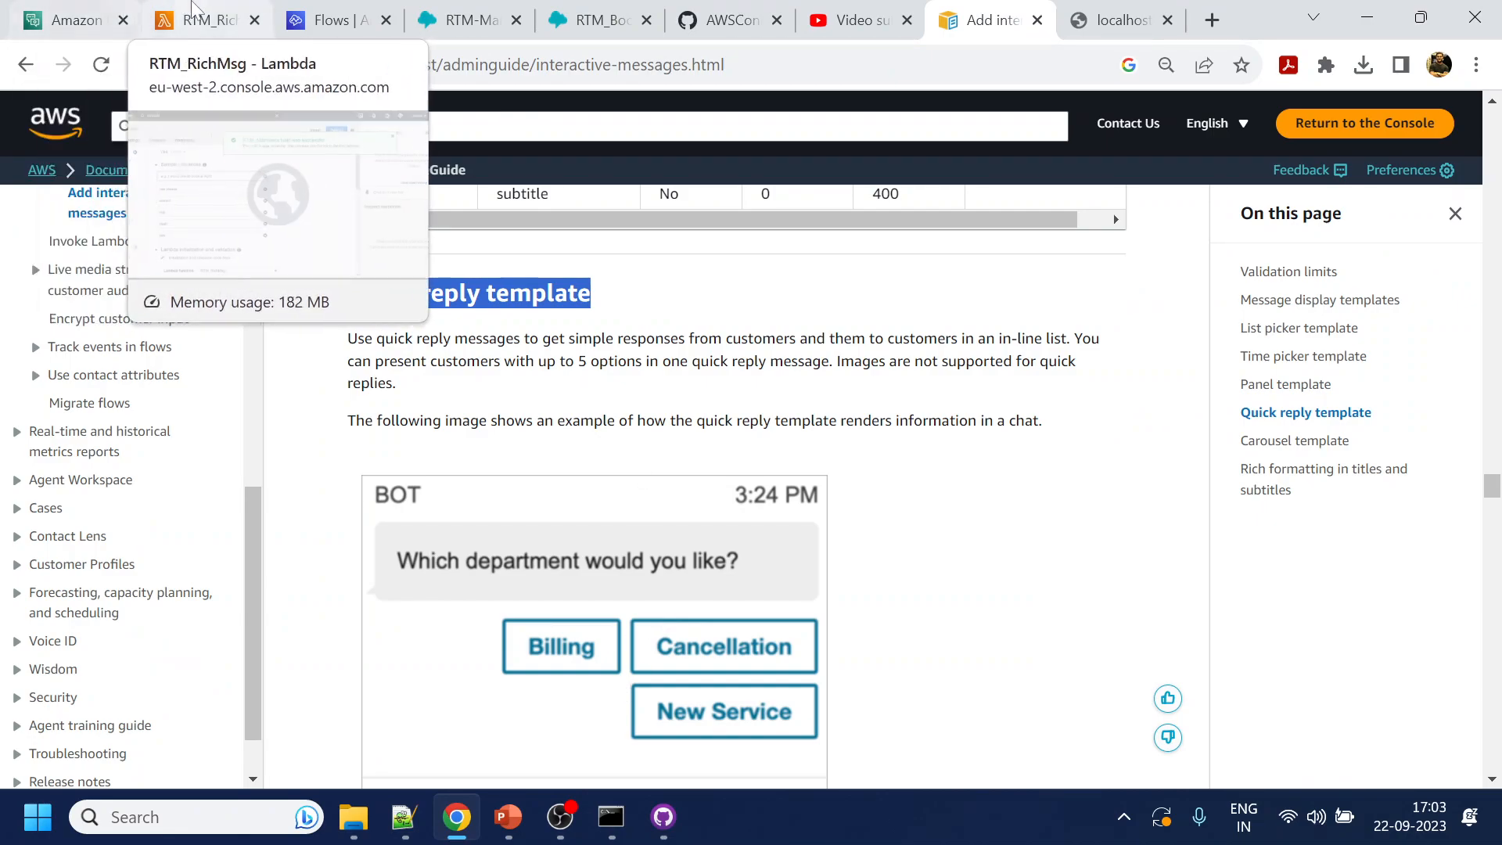
pyautogui.click(88, 20)
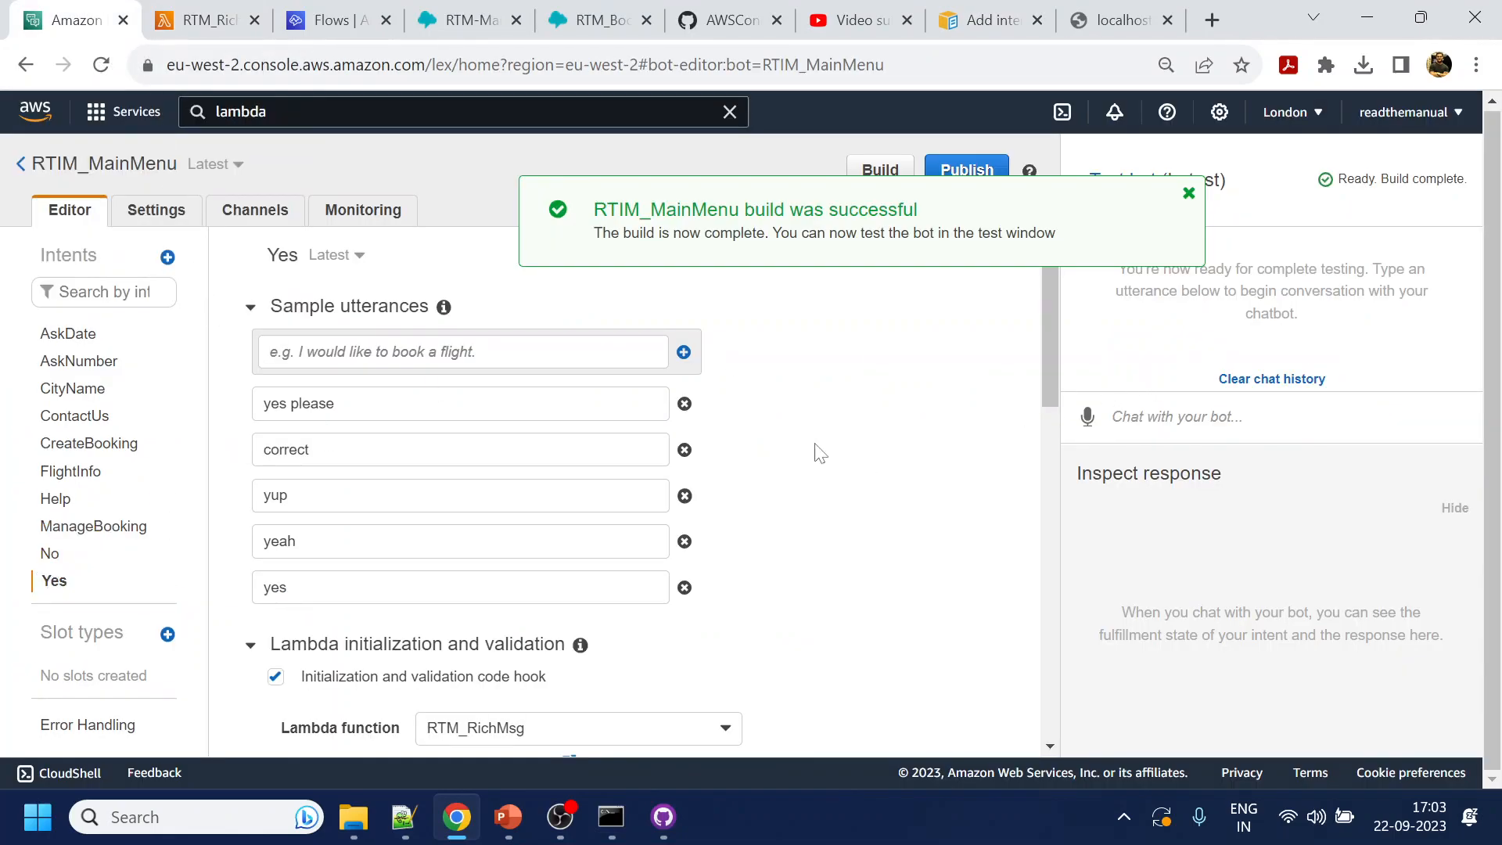
pyautogui.click(181, 12)
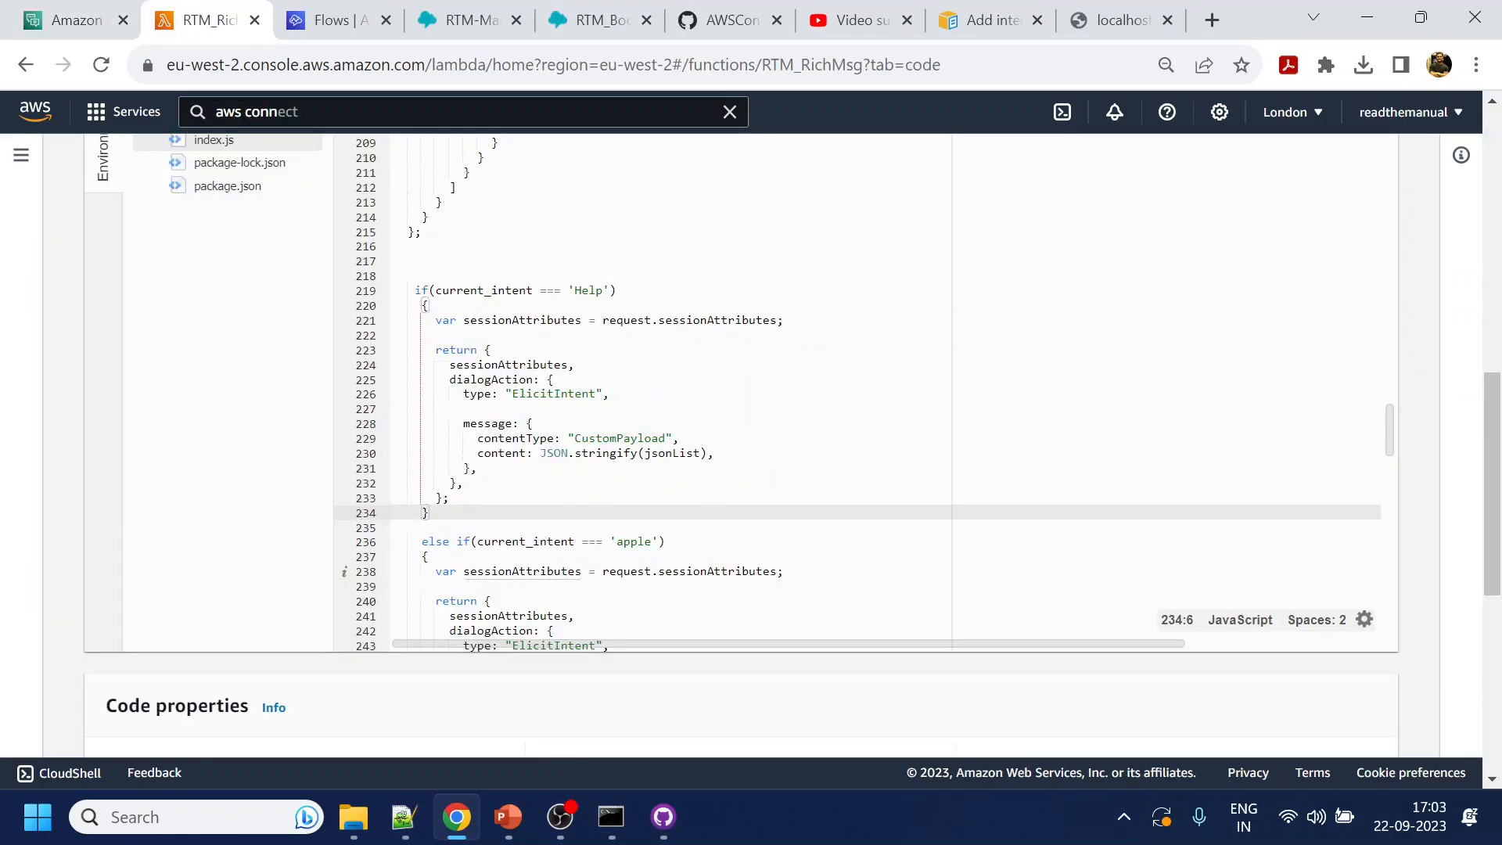
pyautogui.scroll(12, 782, 392)
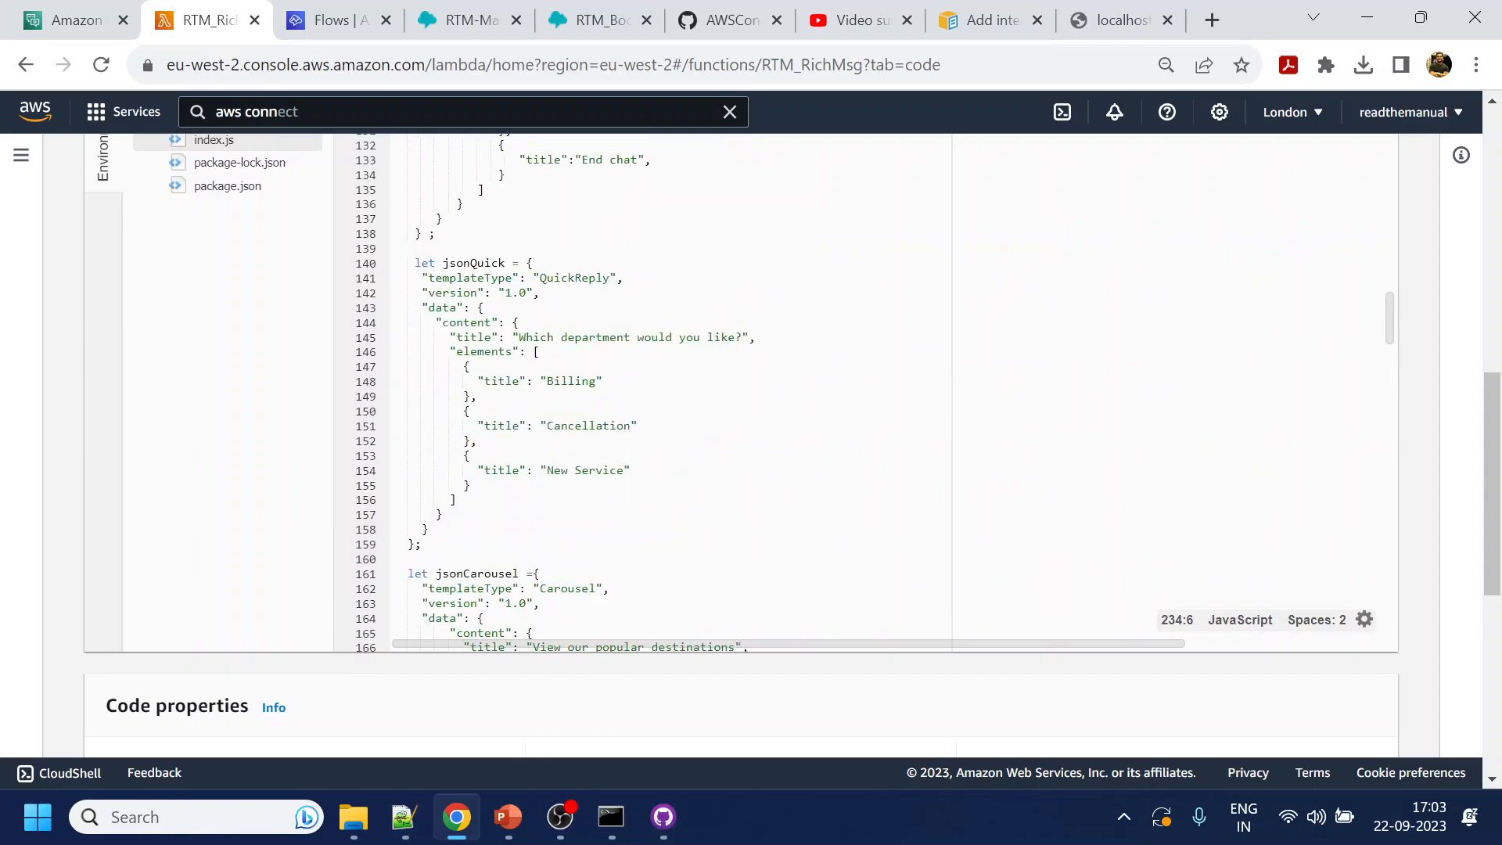
pyautogui.moveTo(519, 338); pyautogui.dragTo(736, 337)
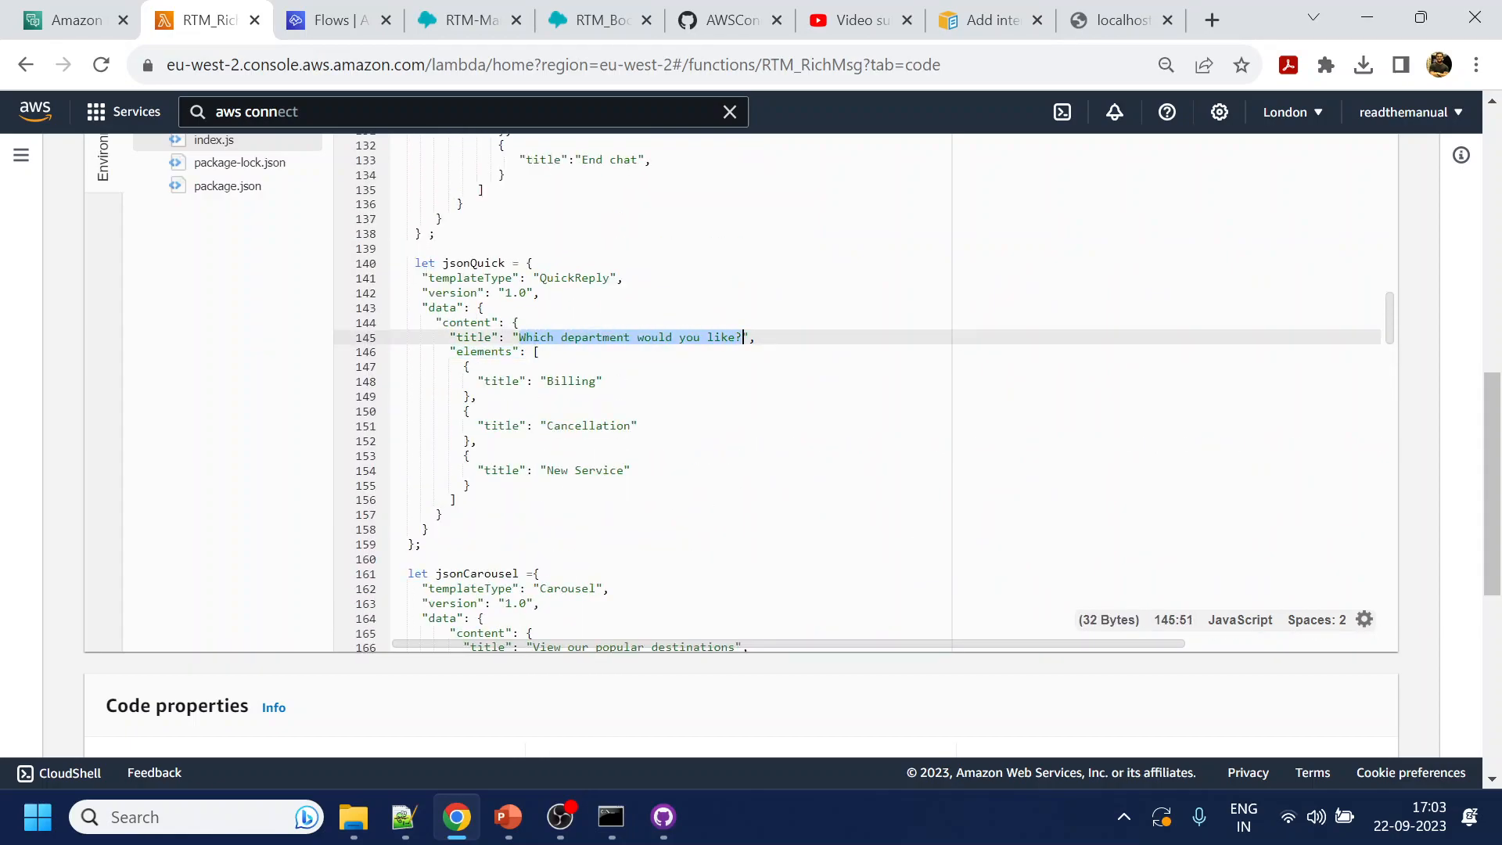
pyautogui.scroll(-10, 782, 391)
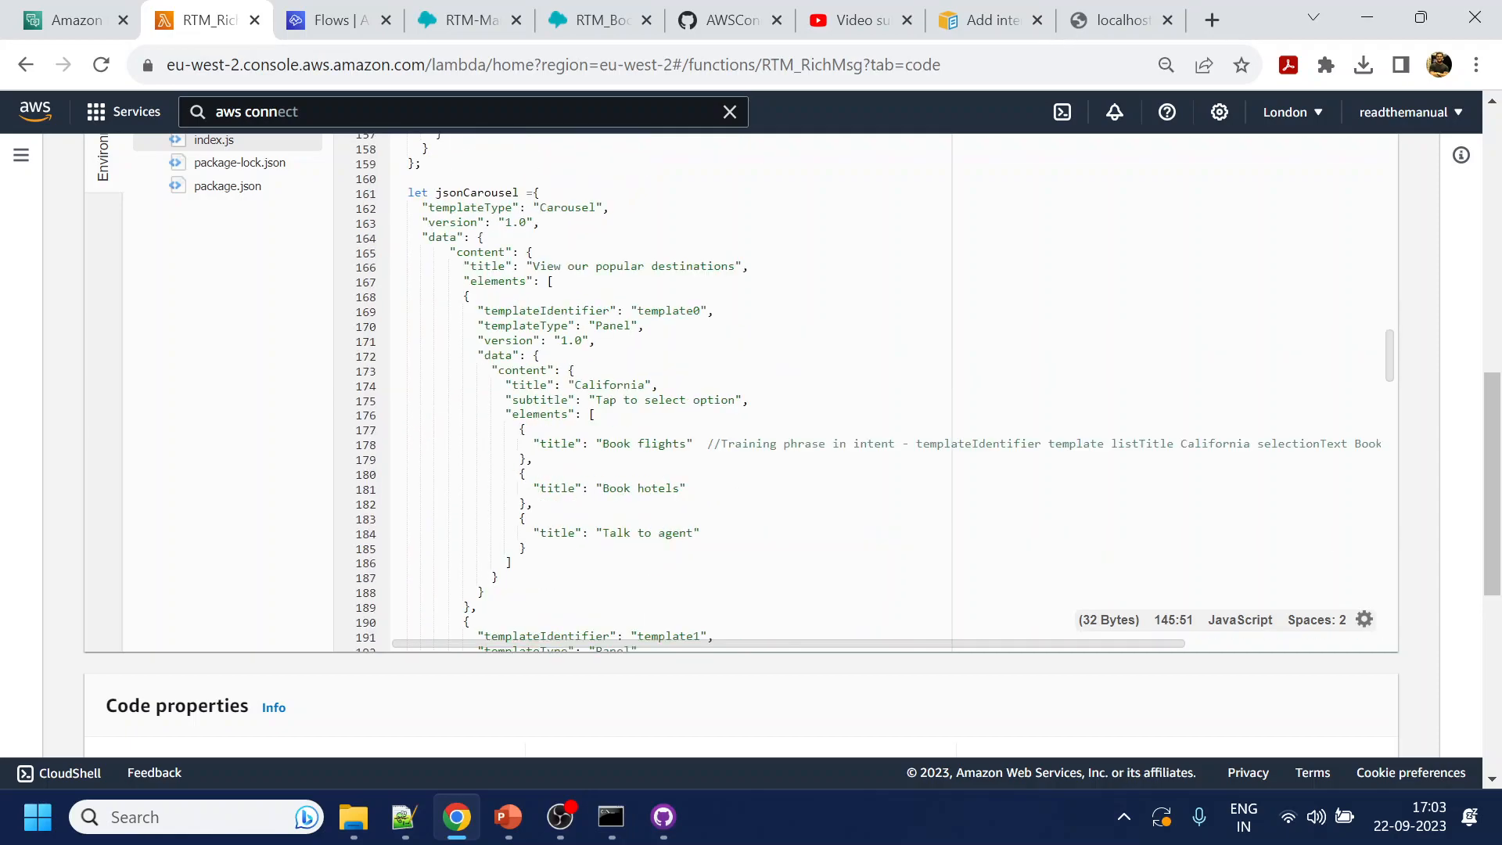
# Examine the main handler and the current_intent assignment in the RTM_RichMsg index.js file
pyautogui.scroll(17, 783, 391)
pyautogui.scroll(12, 782, 391)
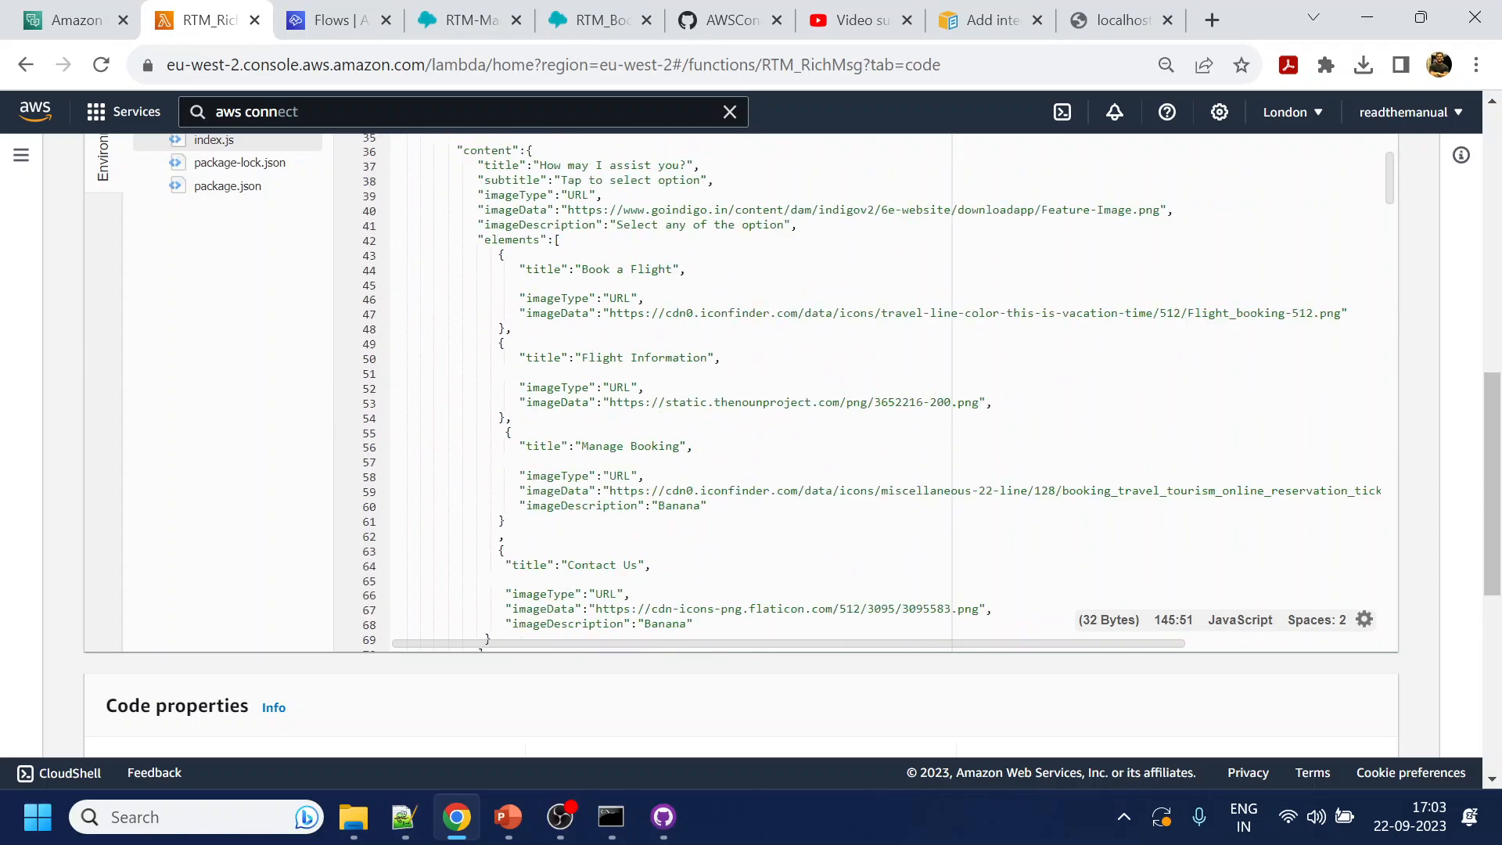
pyautogui.moveTo(415, 428); pyautogui.dragTo(756, 428)
pyautogui.click(756, 428)
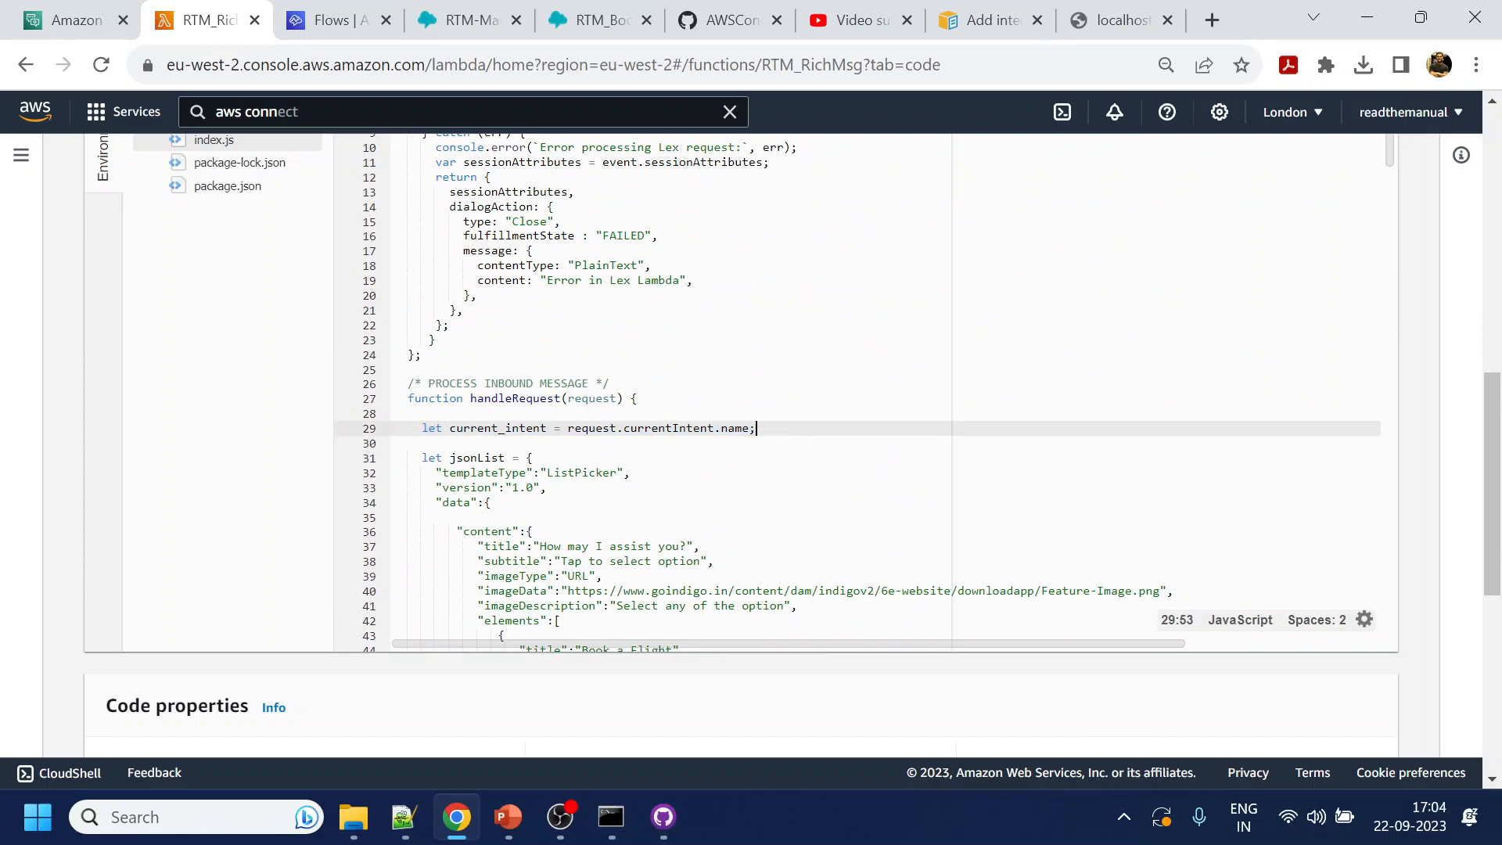
pyautogui.scroll(5, 782, 391)
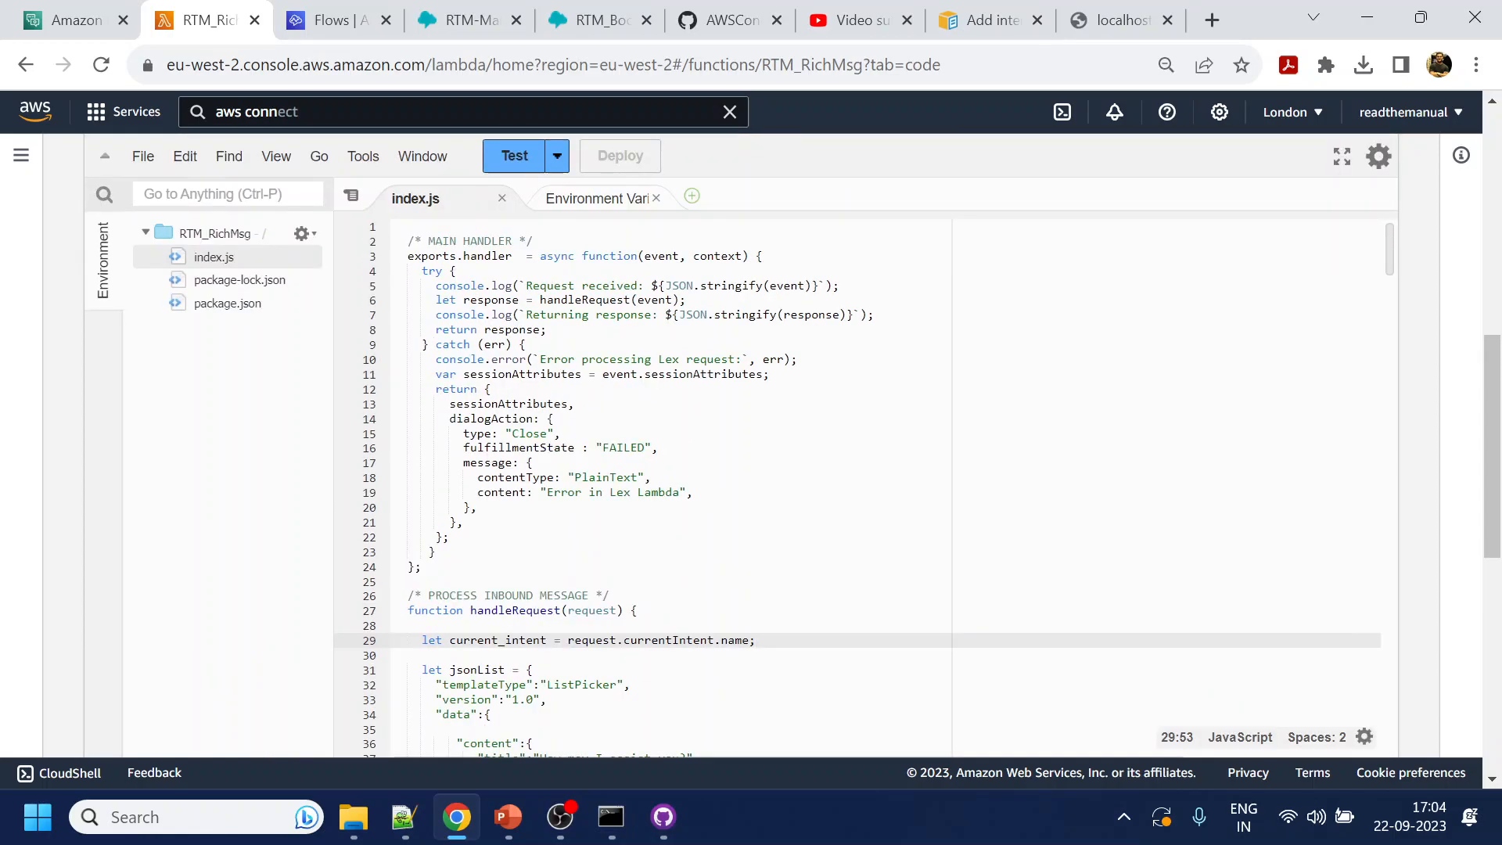
pyautogui.click(787, 285)
pyautogui.click(555, 418)
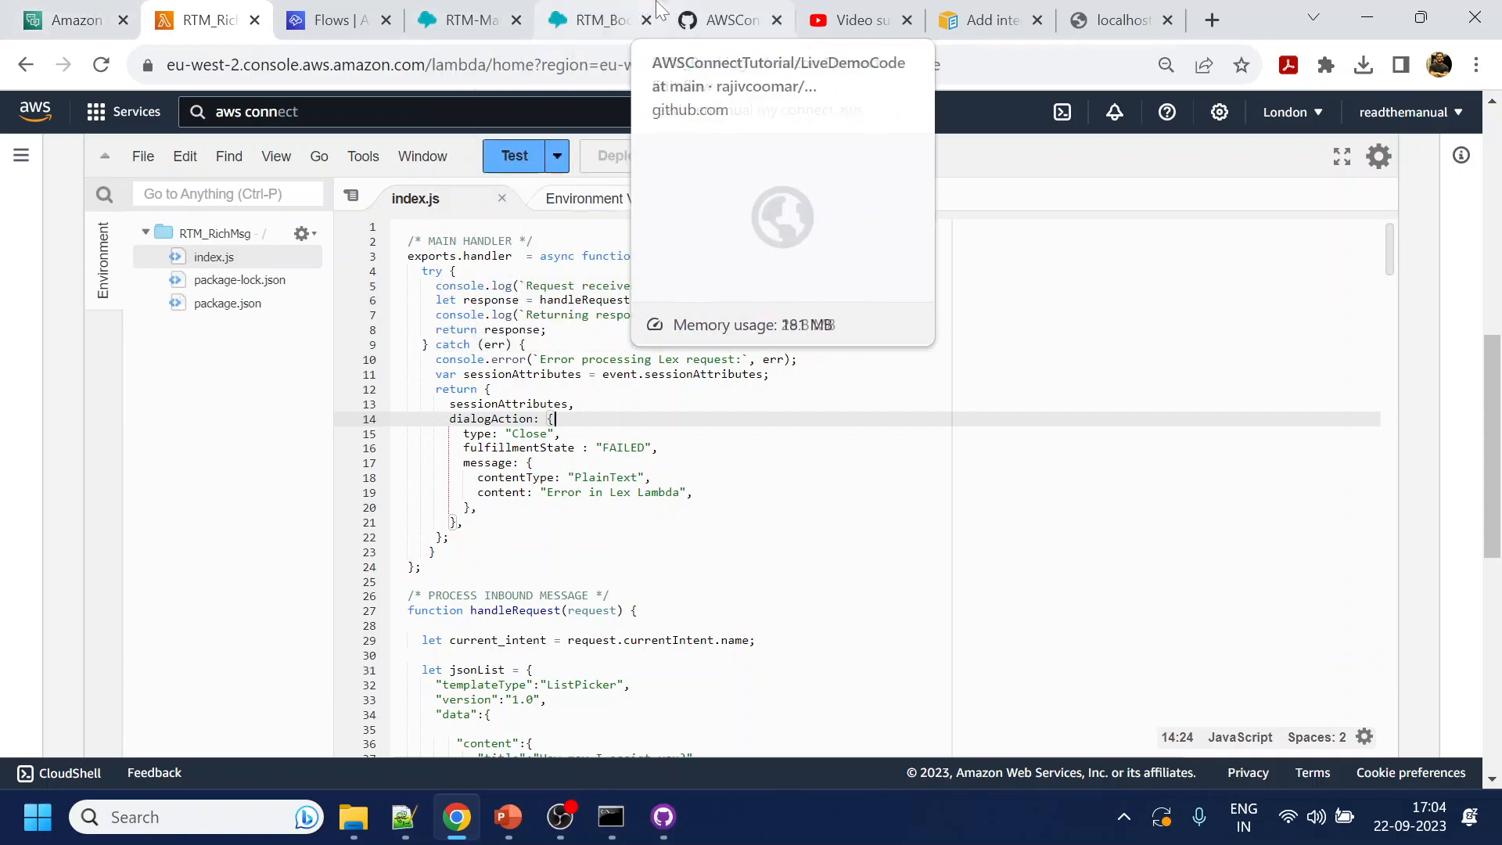
# Return to the RTM_Booking flow and delete the unconnected Set contact attributes block after the passenger-number input
pyautogui.click(598, 20)
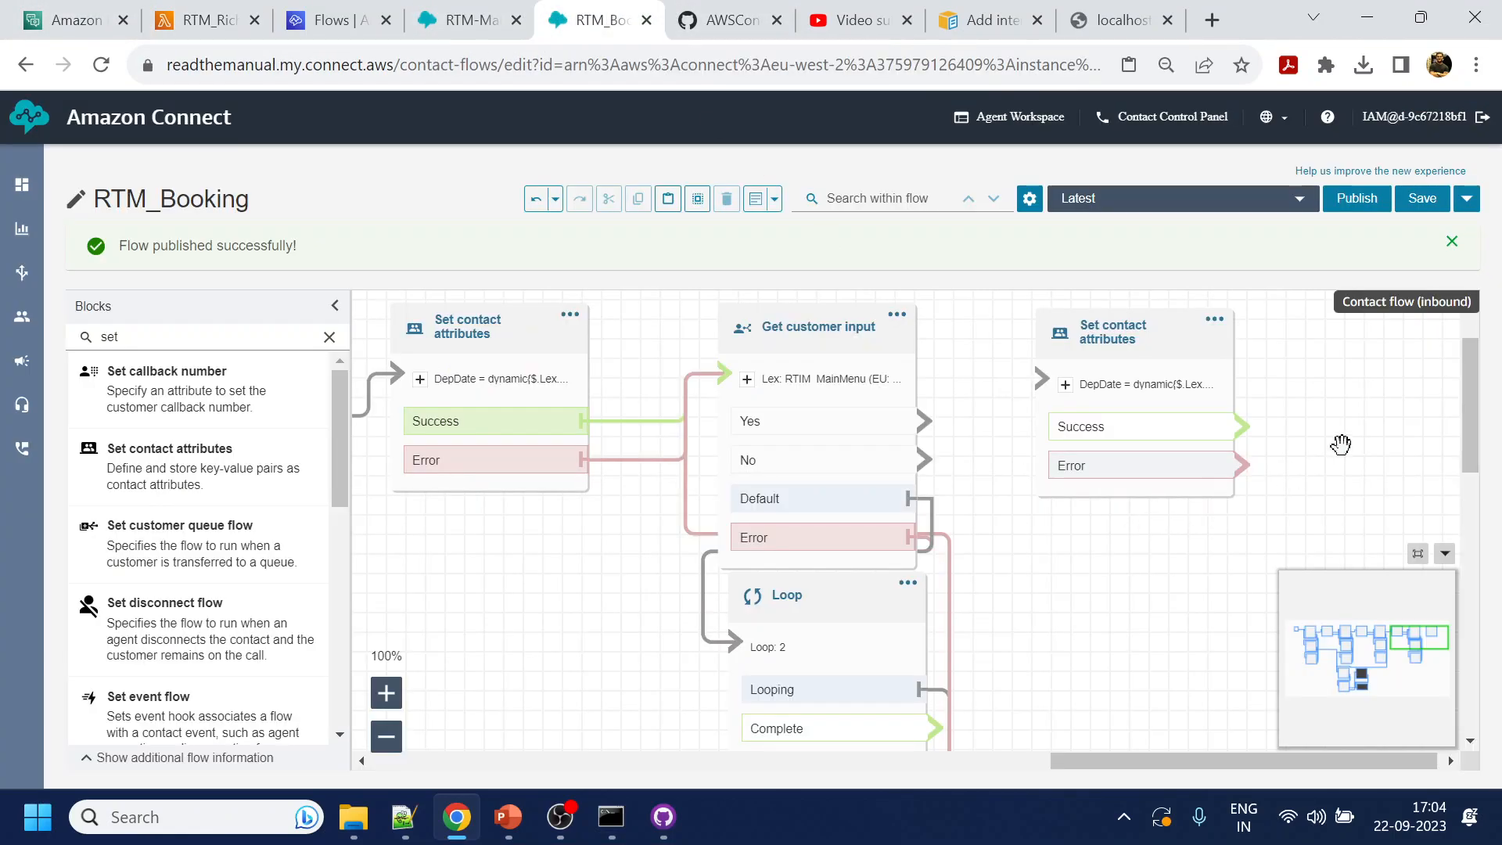
pyautogui.moveTo(1342, 444); pyautogui.dragTo(1213, 427)
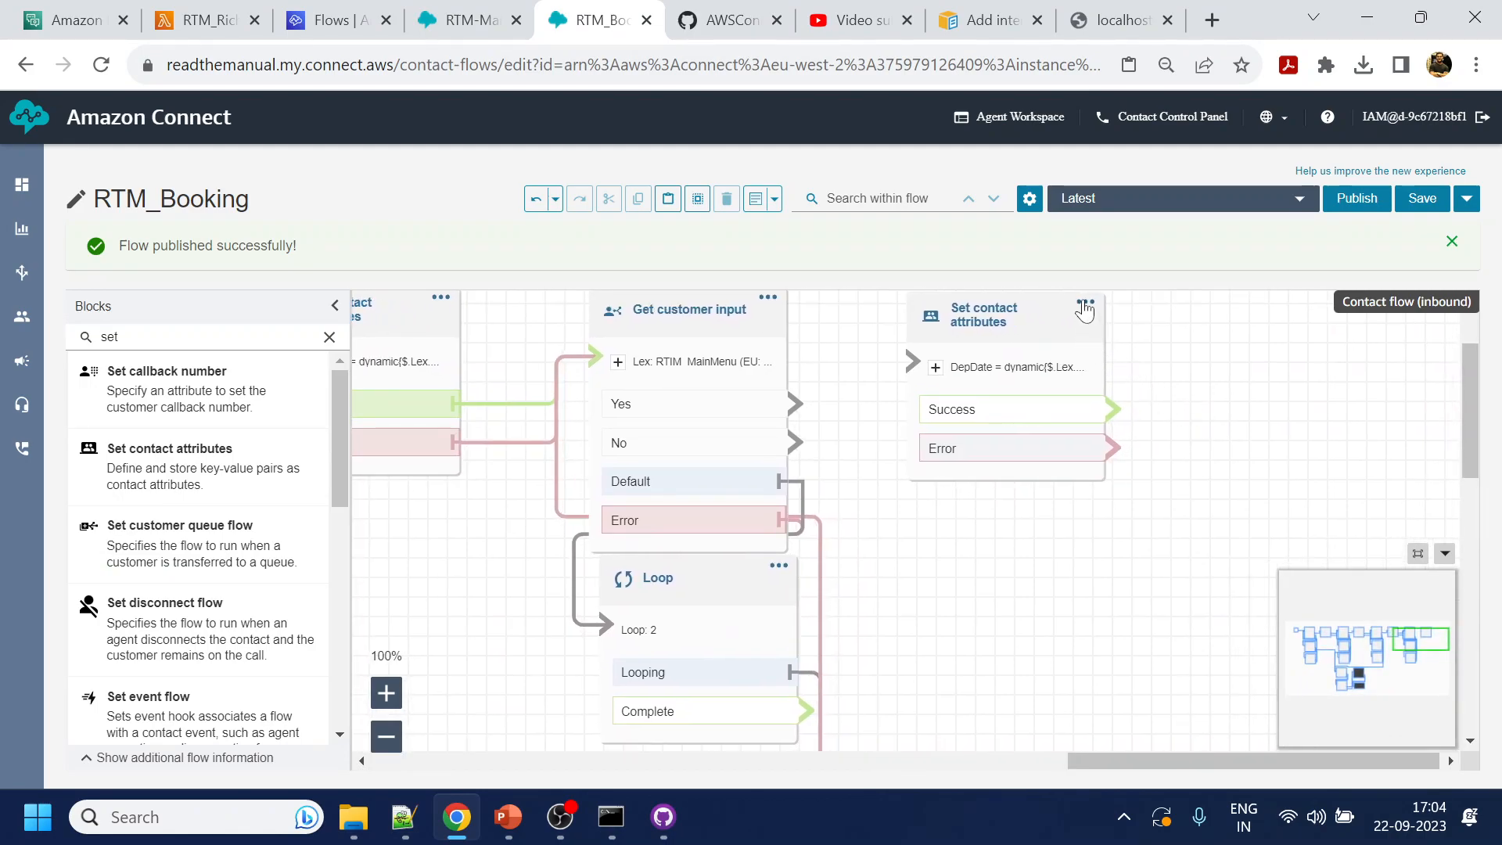
pyautogui.click(1084, 311)
pyautogui.click(1121, 392)
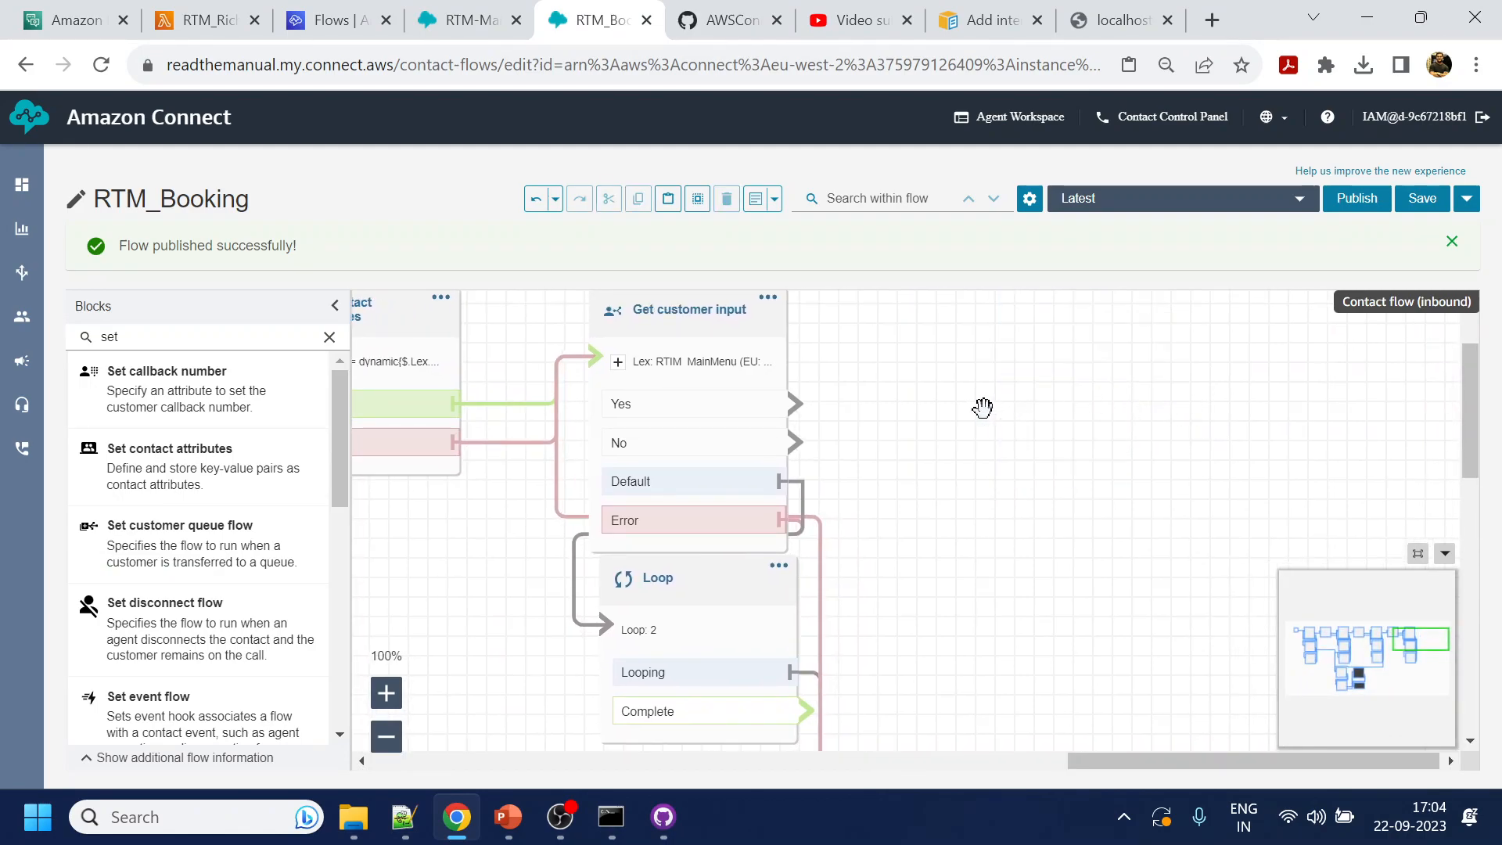
# Switch to Notepad++ and review the flight details list view and fare types planned in Flow.txt
pyautogui.click(403, 817)
pyautogui.moveTo(80, 241); pyautogui.dragTo(439, 264)
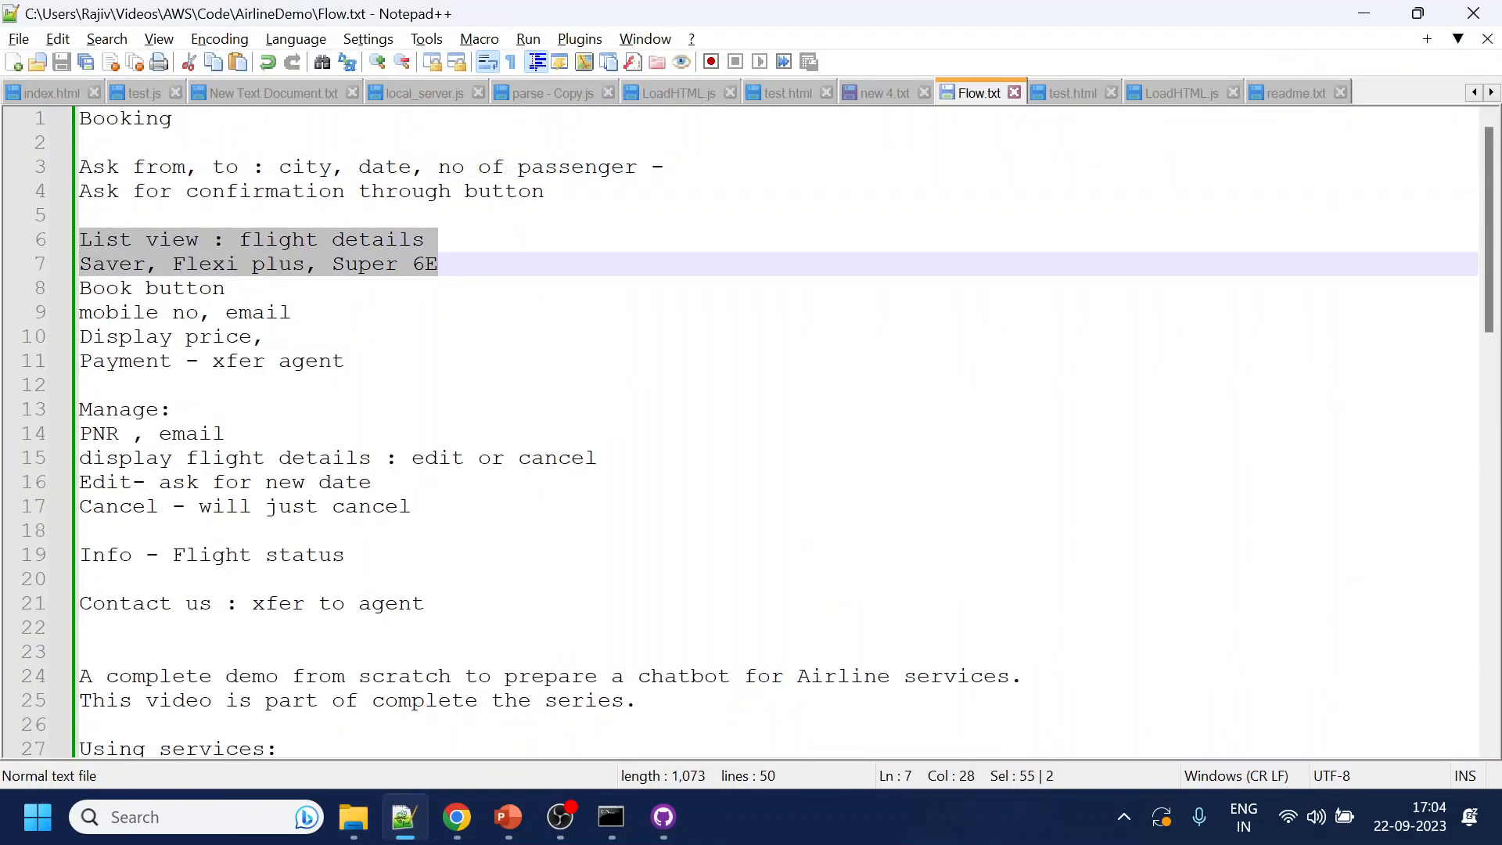
pyautogui.click(438, 264)
pyautogui.moveTo(438, 265); pyautogui.dragTo(80, 238)
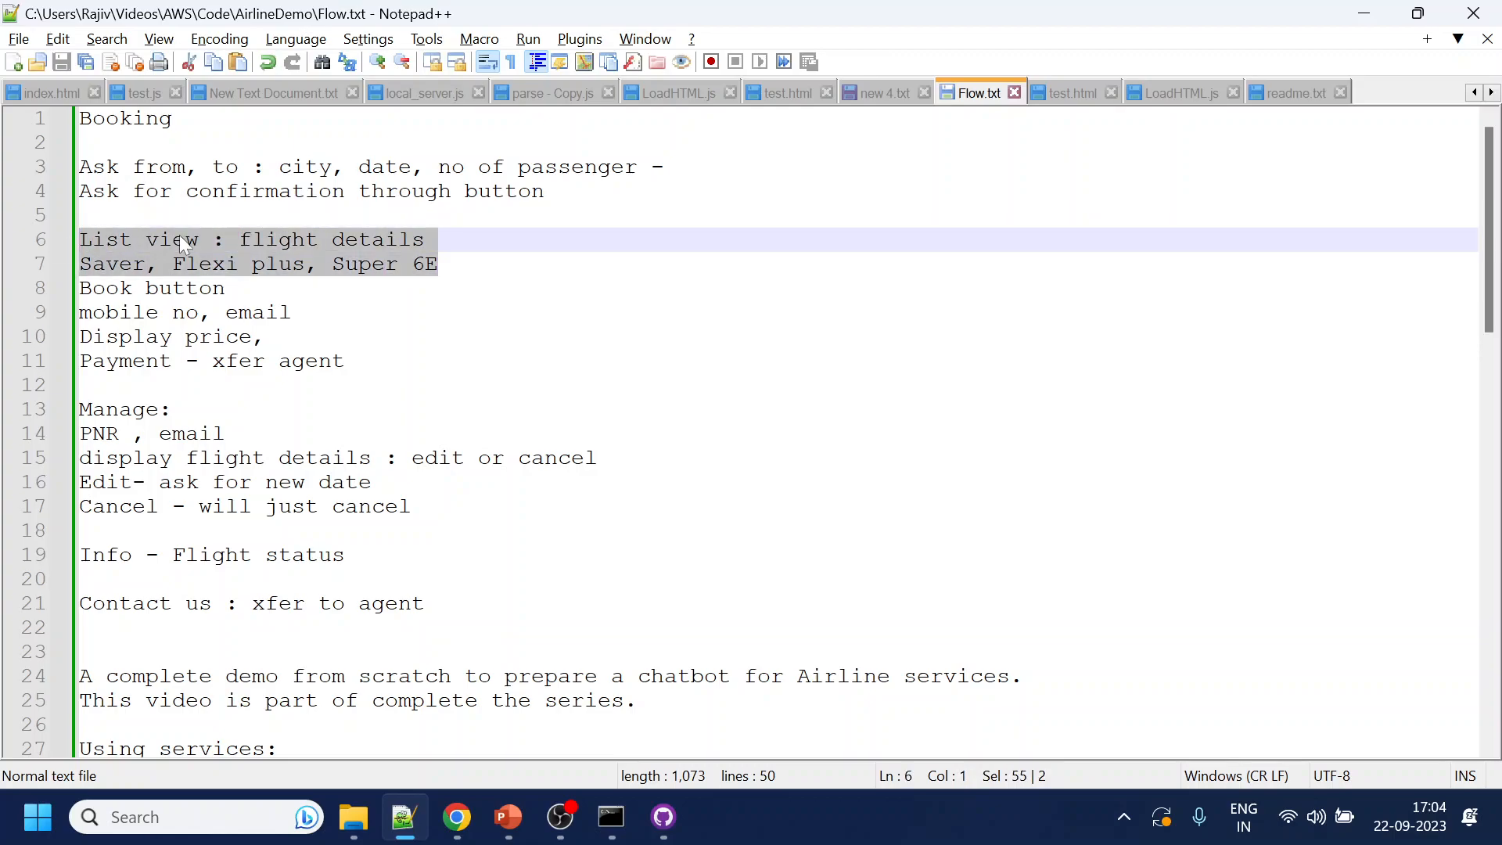
pyautogui.click(267, 266)
pyautogui.moveTo(80, 241); pyautogui.dragTo(425, 241)
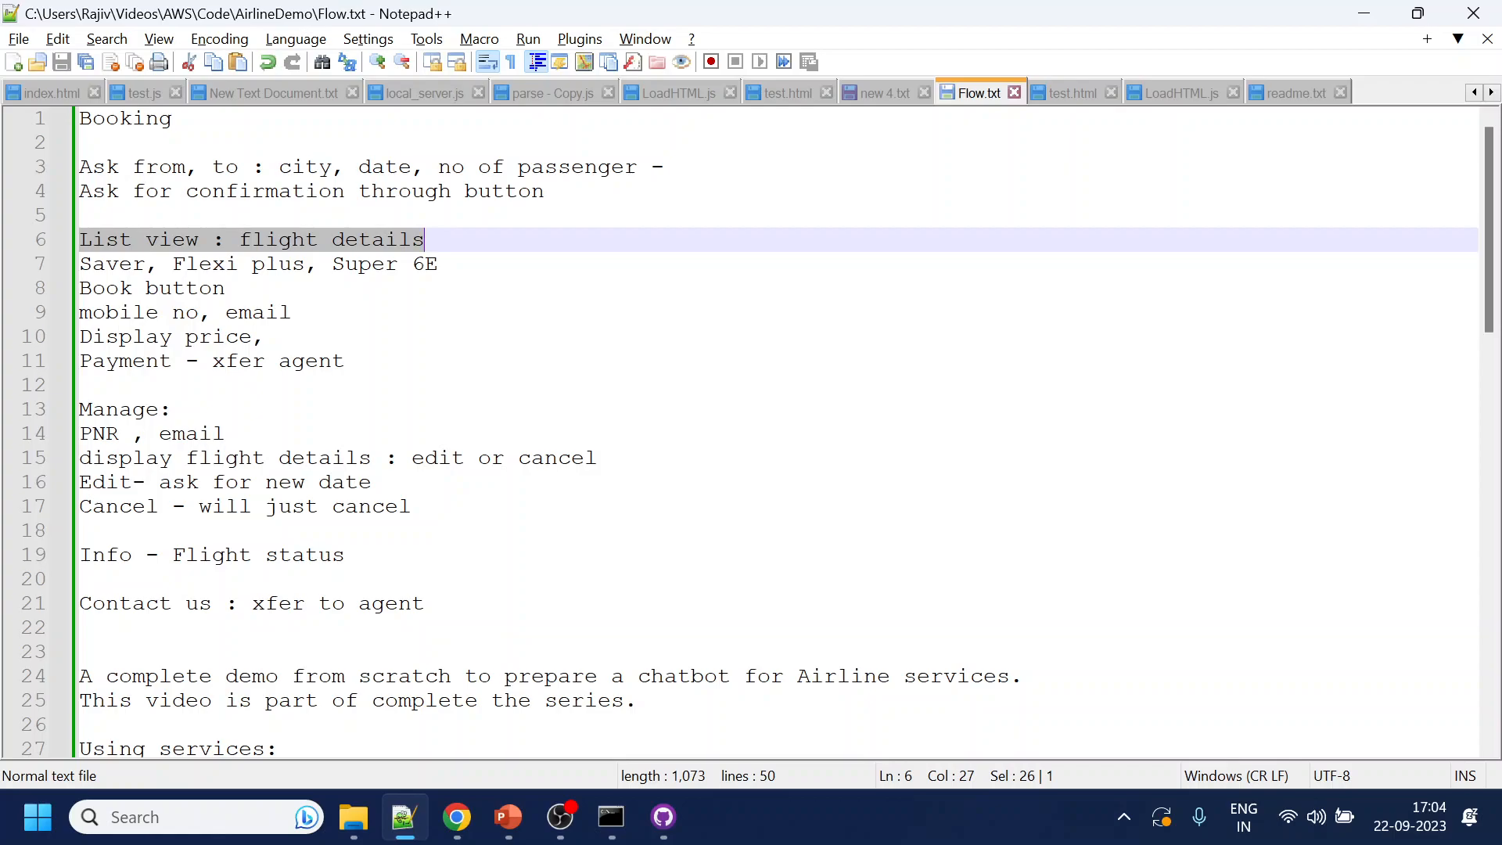
# Back in the RTM_Booking flow, add a Play prompt block with the text-to-speech text "end" and save it
pyautogui.hotkey('alt', 'Tab')
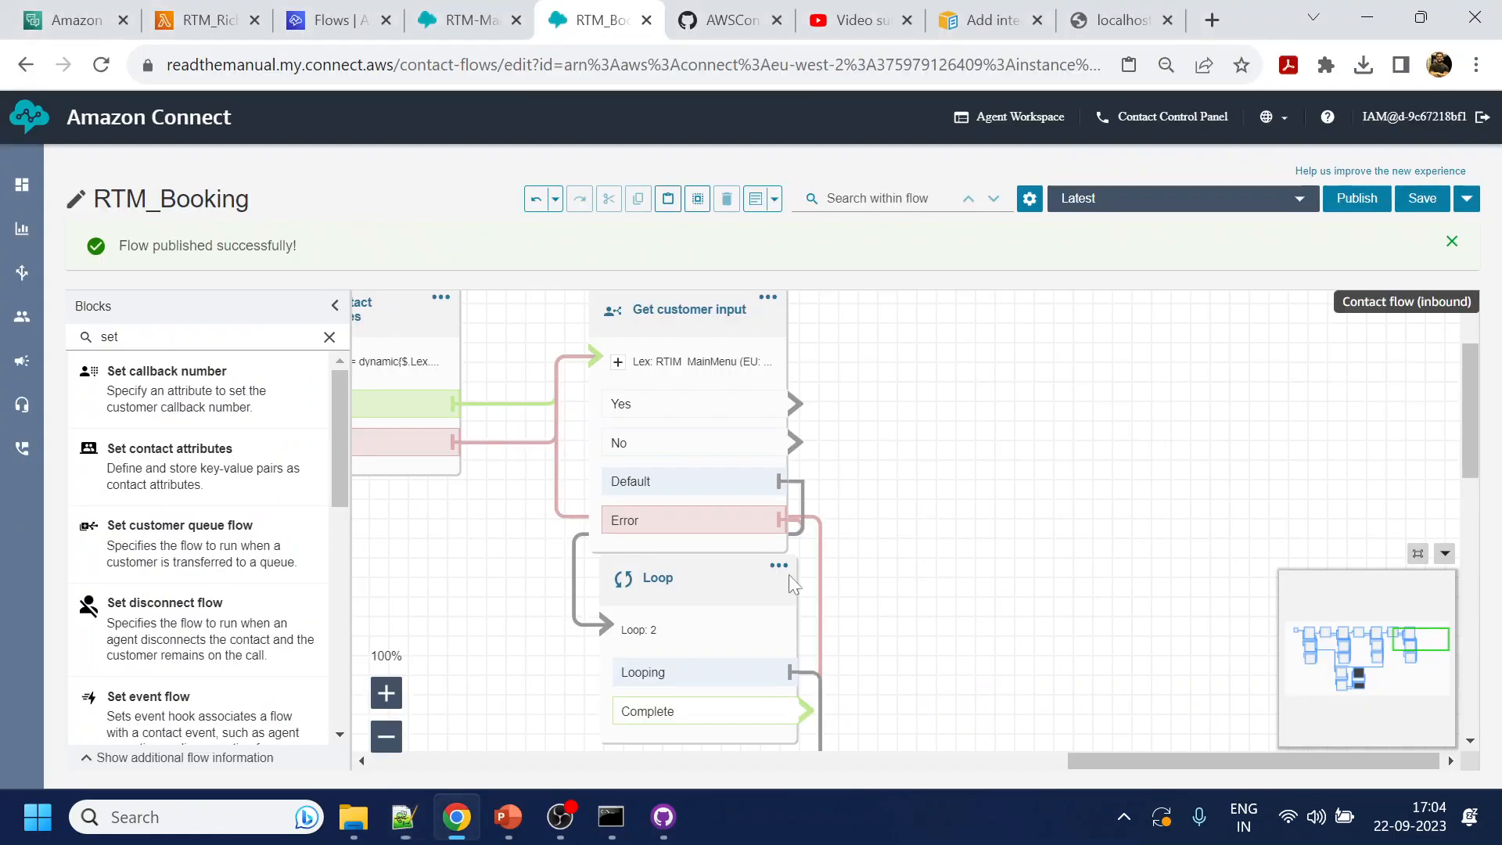
pyautogui.click(329, 337)
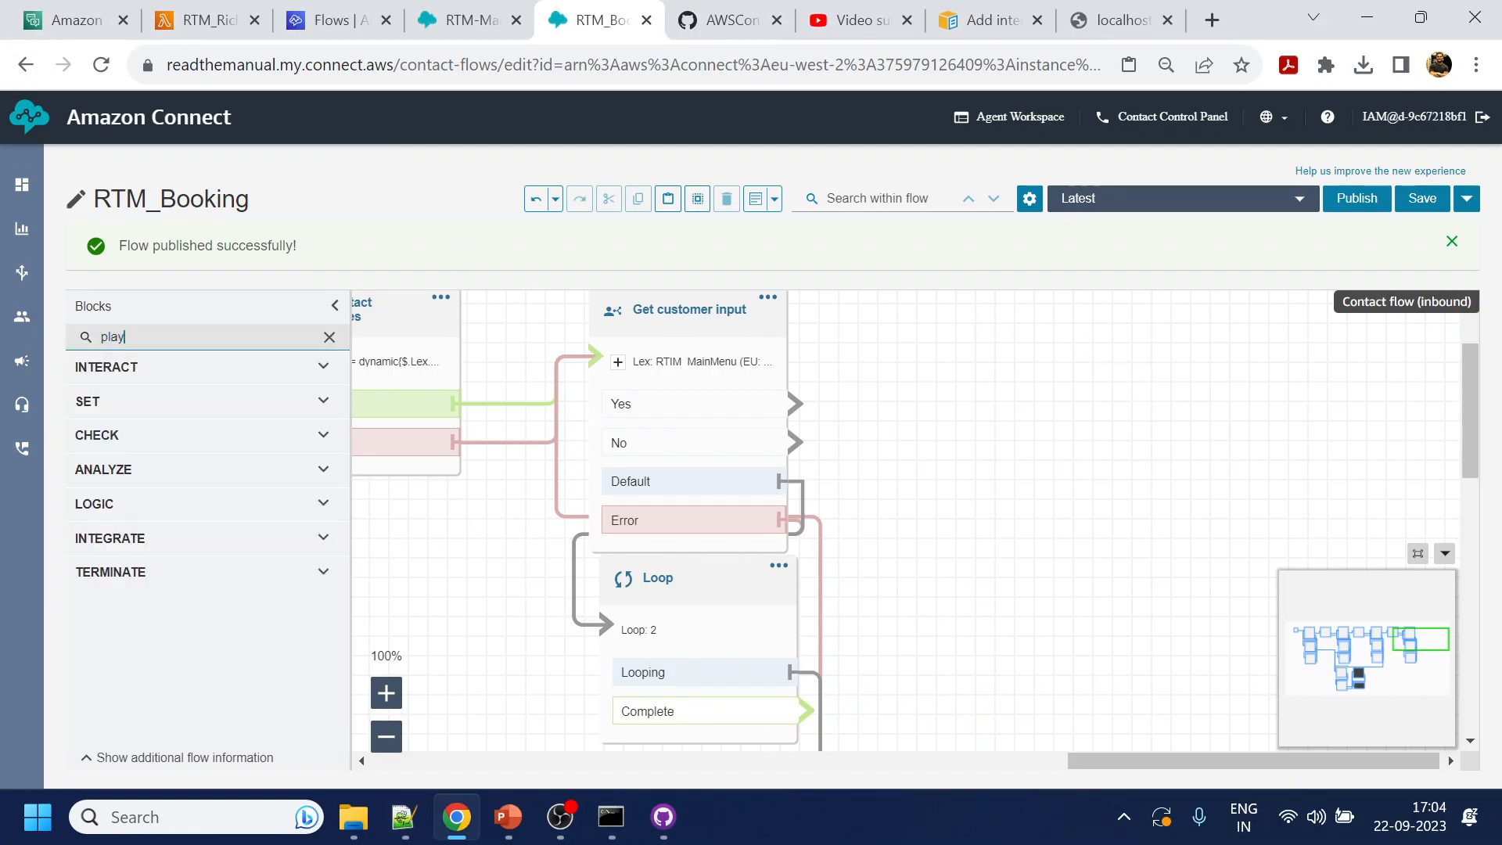
pyautogui.moveTo(227, 387); pyautogui.dragTo(1117, 330)
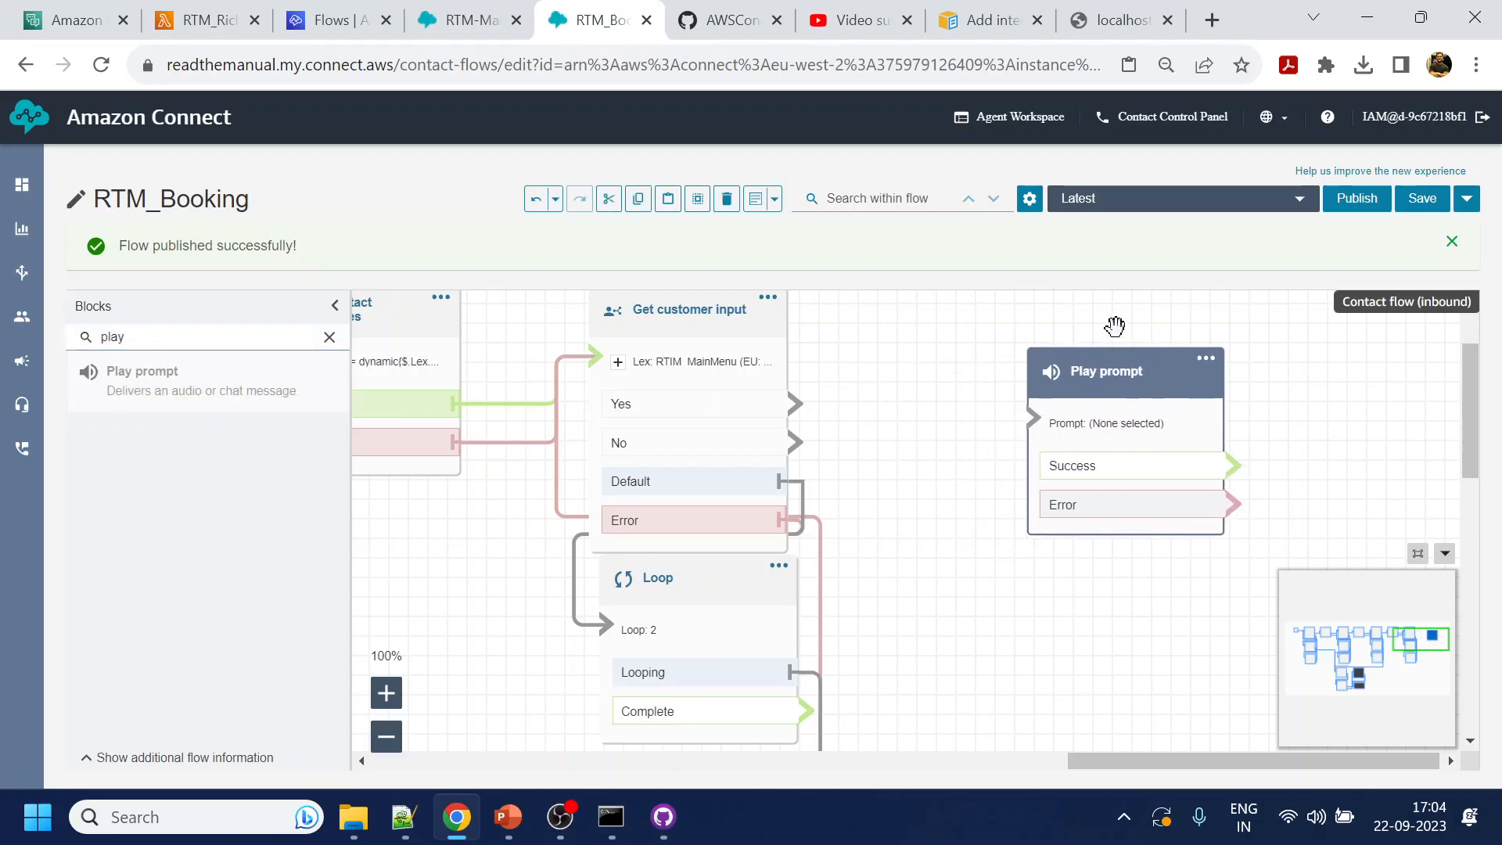
pyautogui.click(1108, 344)
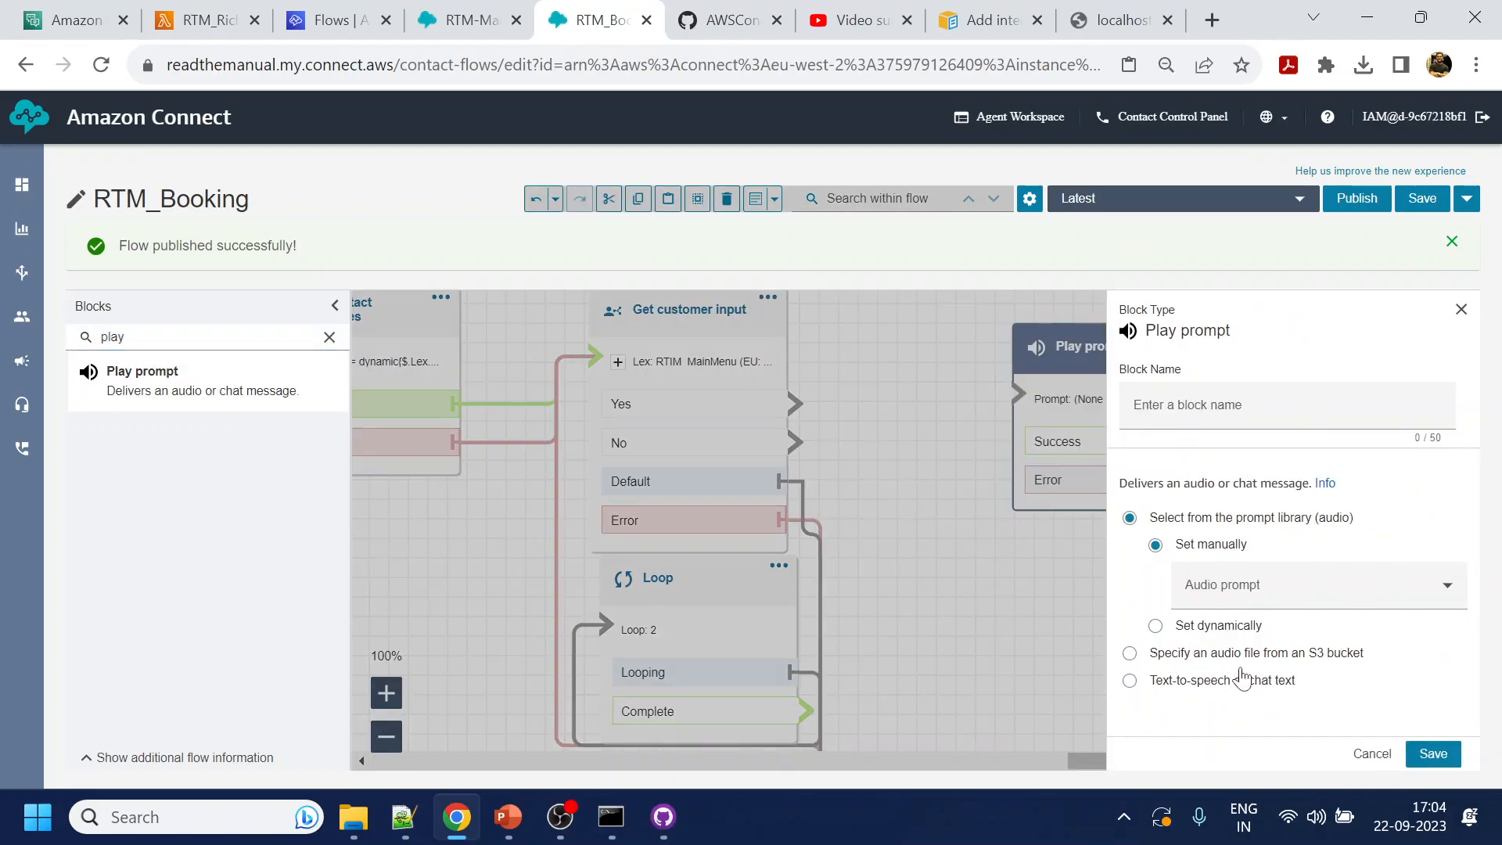
pyautogui.click(1243, 680)
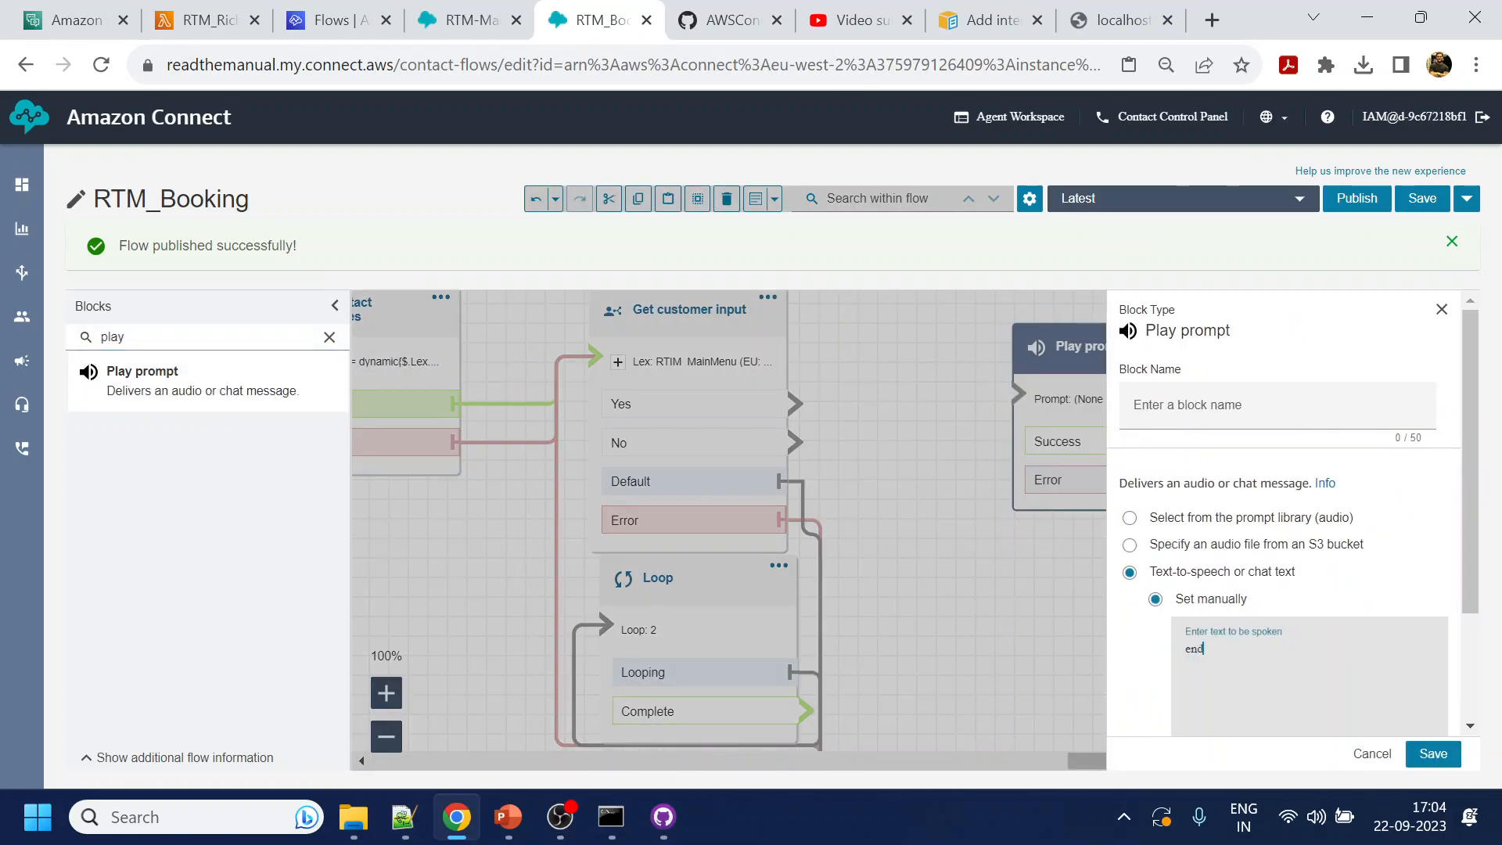
pyautogui.click(1434, 753)
# Connect the Yes and No branches of the passenger-number customer input block to the "end" Play prompt
pyautogui.moveTo(796, 412); pyautogui.dragTo(1033, 402)
pyautogui.moveTo(796, 443); pyautogui.dragTo(1046, 419)
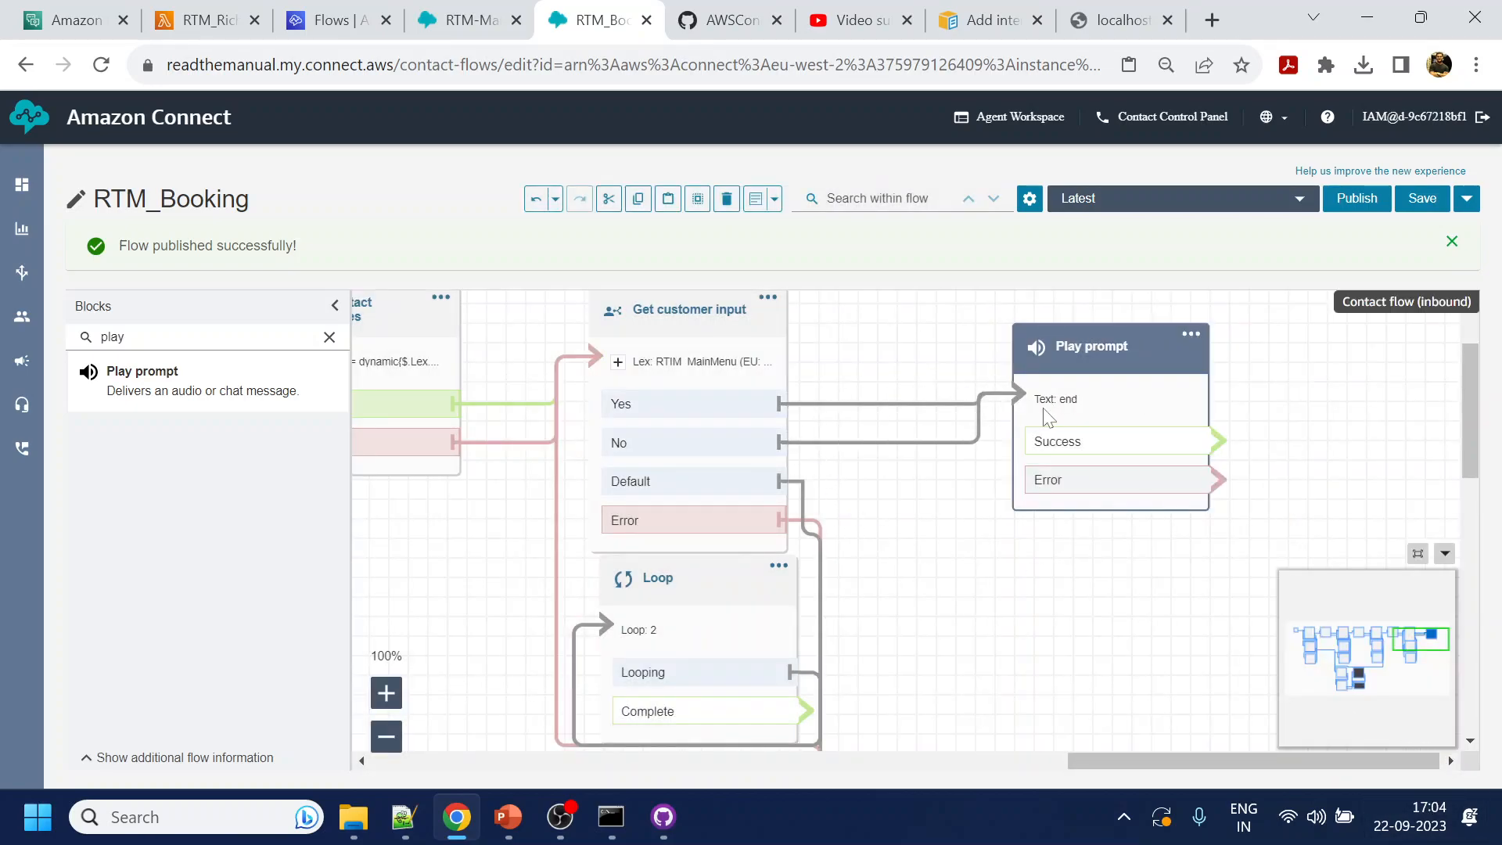
pyautogui.hscroll(5, 1123, 355)
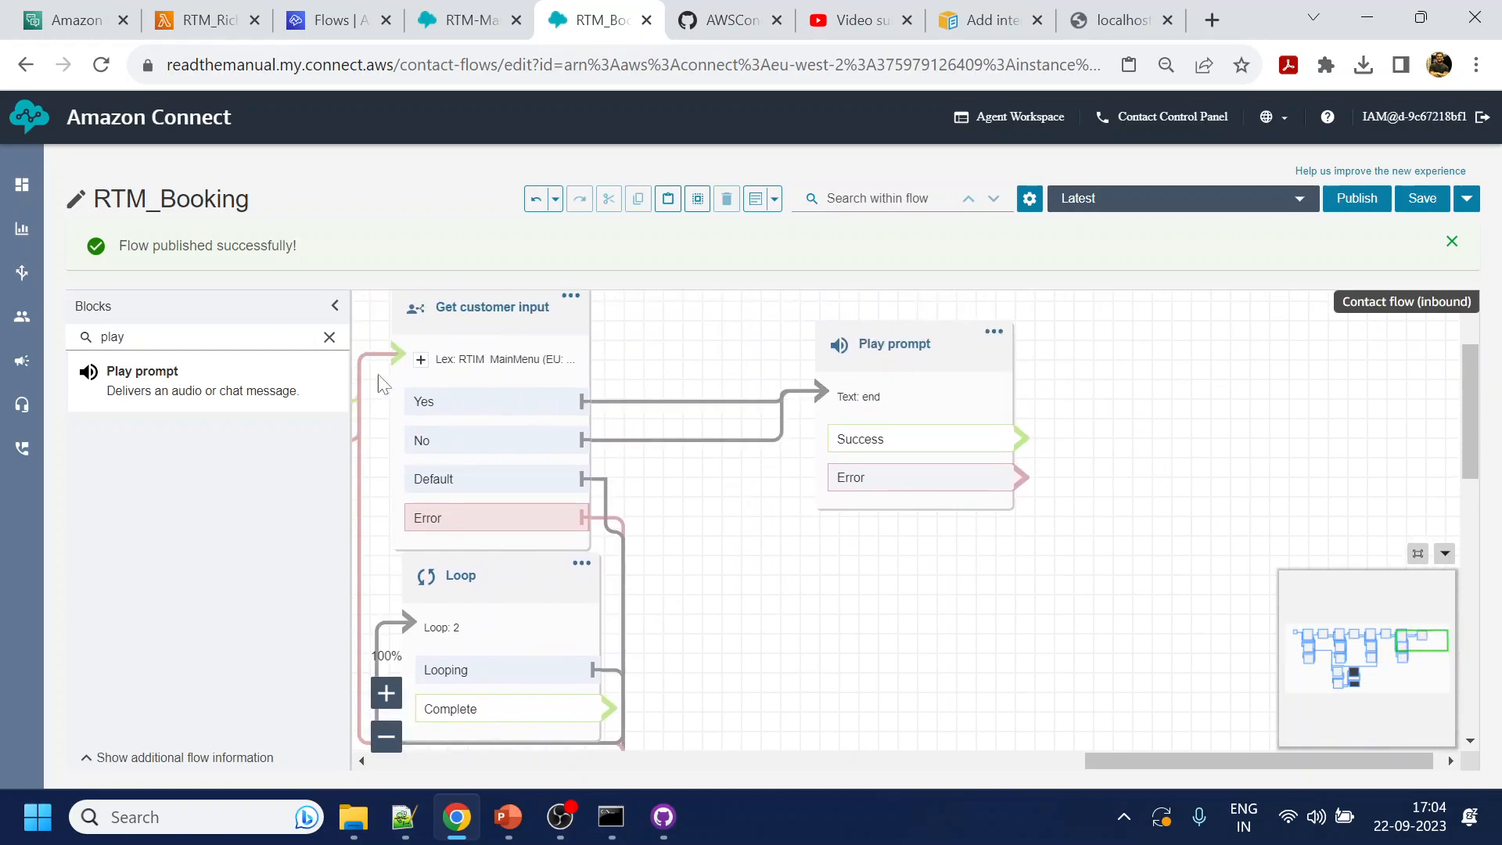
# Add a Disconnect block beside the "end" Play prompt and connect the prompt's Success and Error branches to it
pyautogui.click(330, 339)
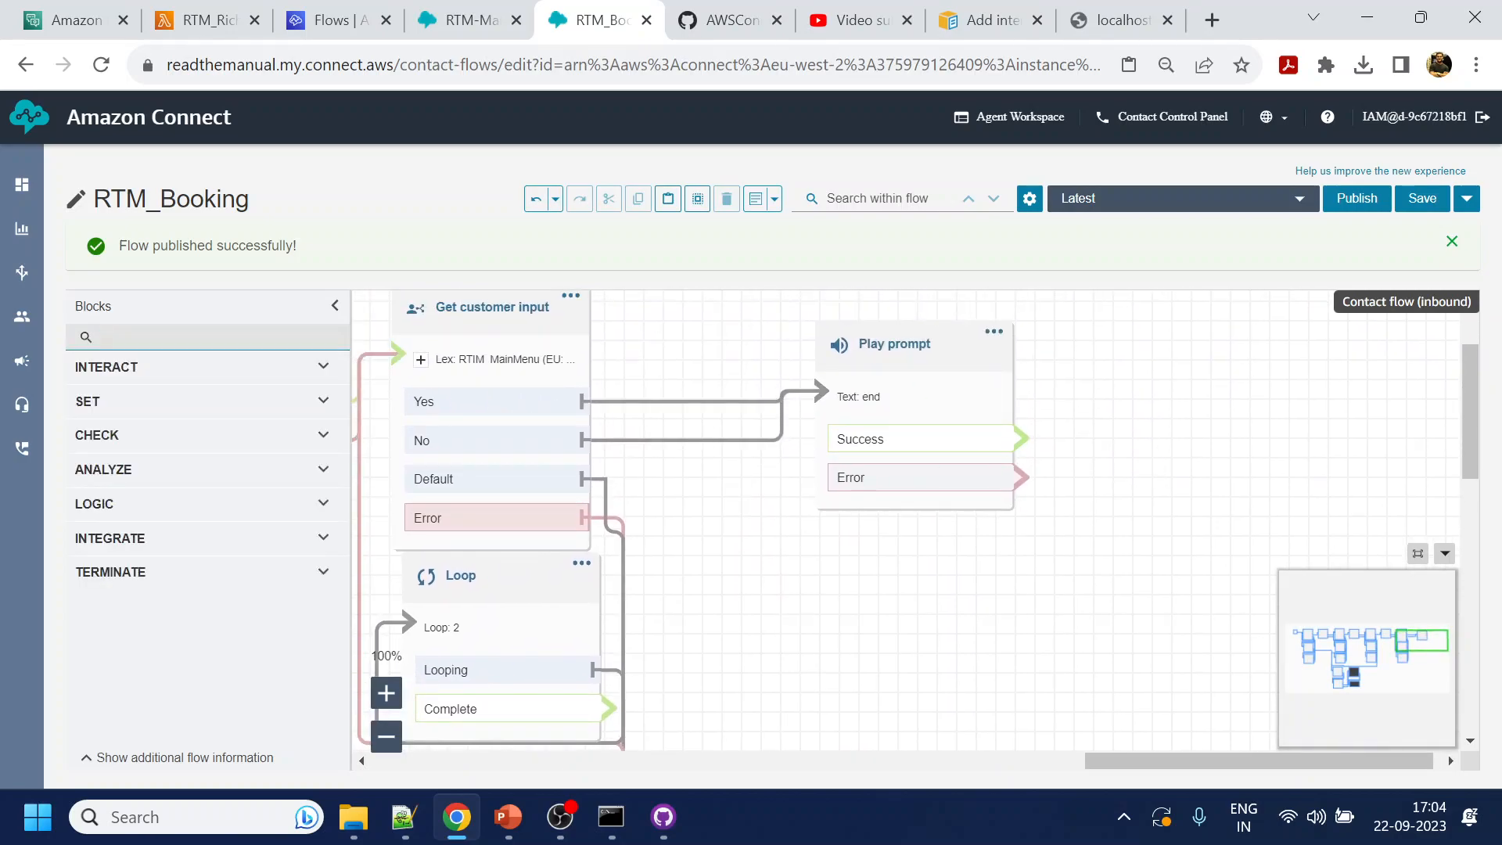
pyautogui.write('di')
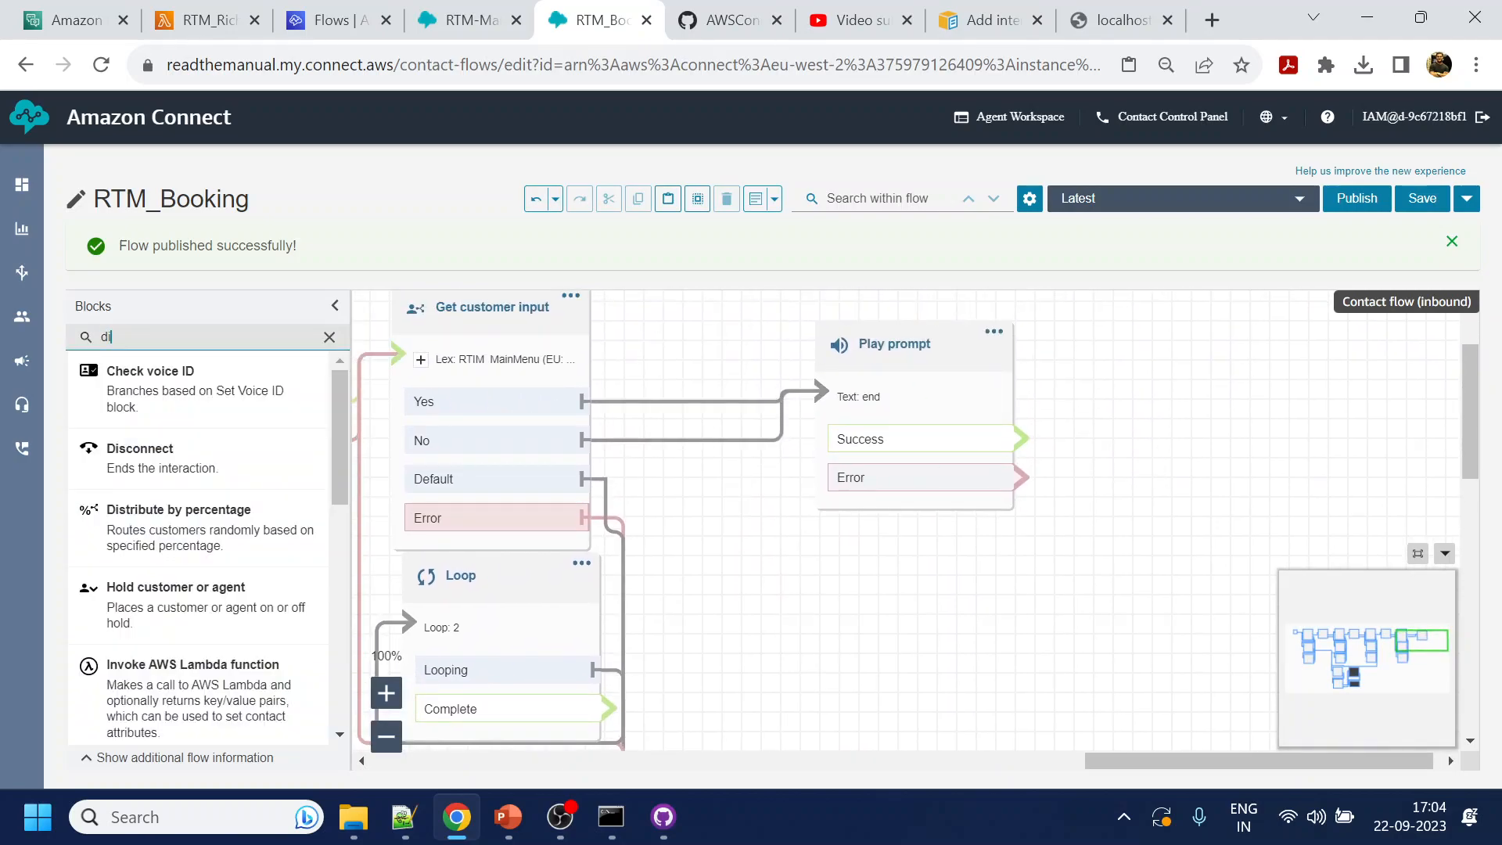
pyautogui.write('s')
pyautogui.moveTo(134, 389); pyautogui.dragTo(1227, 385)
pyautogui.moveTo(1022, 438); pyautogui.dragTo(1162, 462)
pyautogui.moveTo(1020, 478); pyautogui.dragTo(1134, 446)
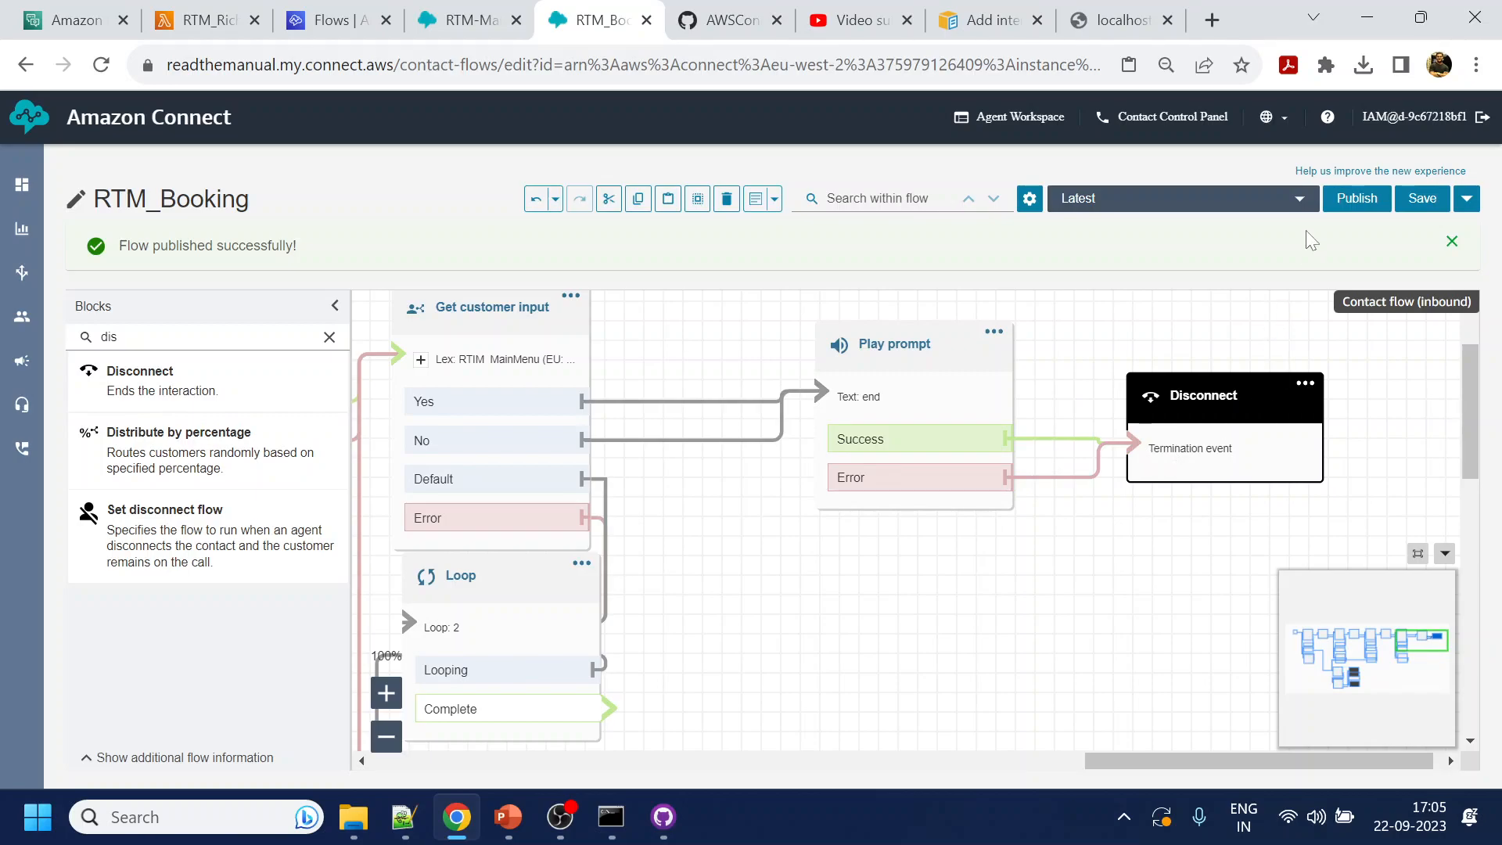
# Try to publish the RTM_Booking flow
pyautogui.click(1355, 198)
pyautogui.click(942, 441)
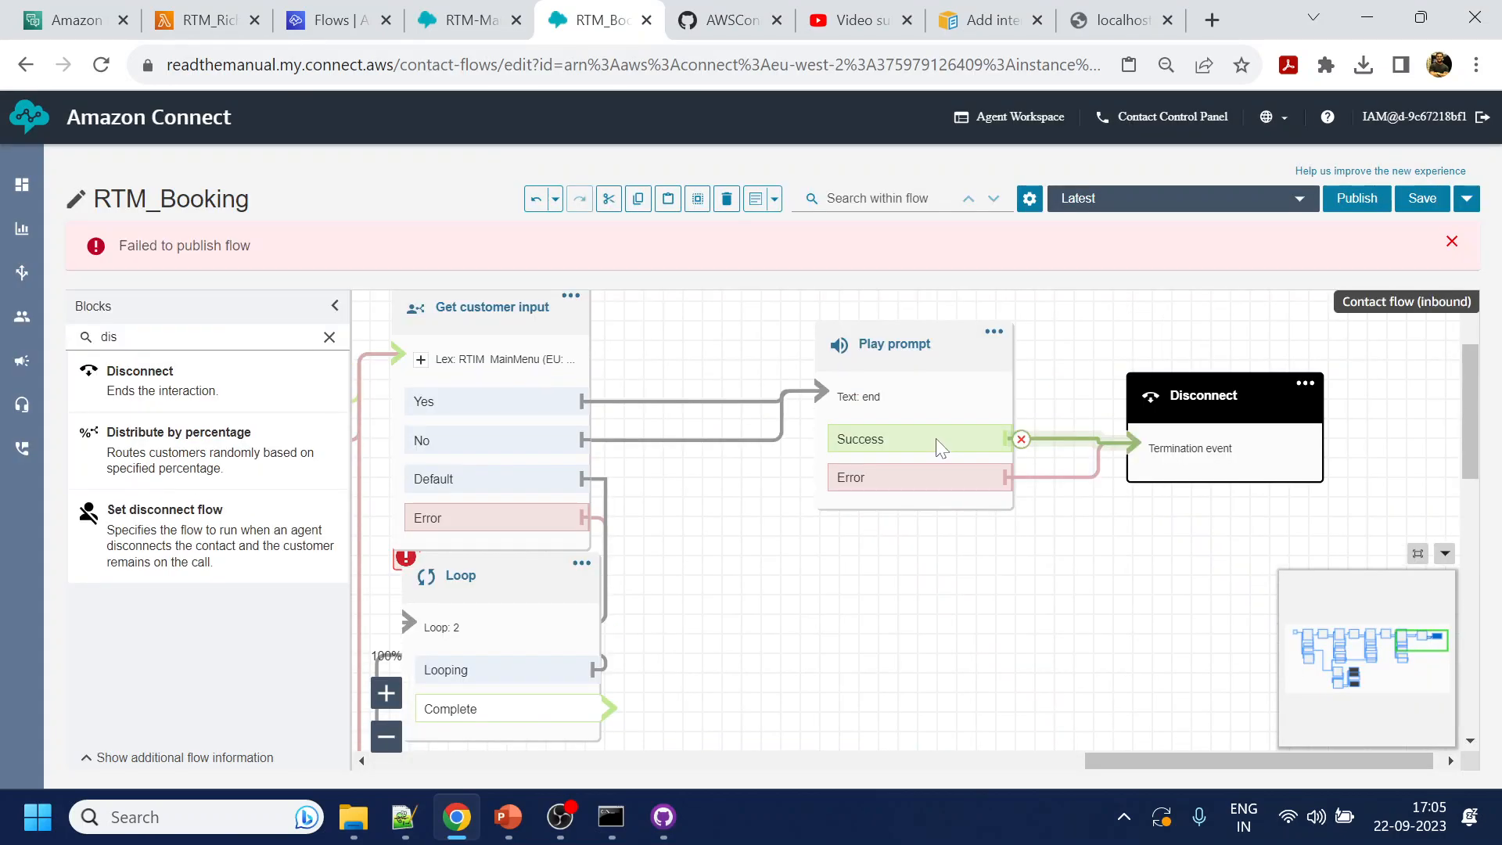
# Move the last Loop block clear of the customer input block and connect its Complete branch to the attempts-exceeded Play prompt
pyautogui.hotkey('ctrl', '-')
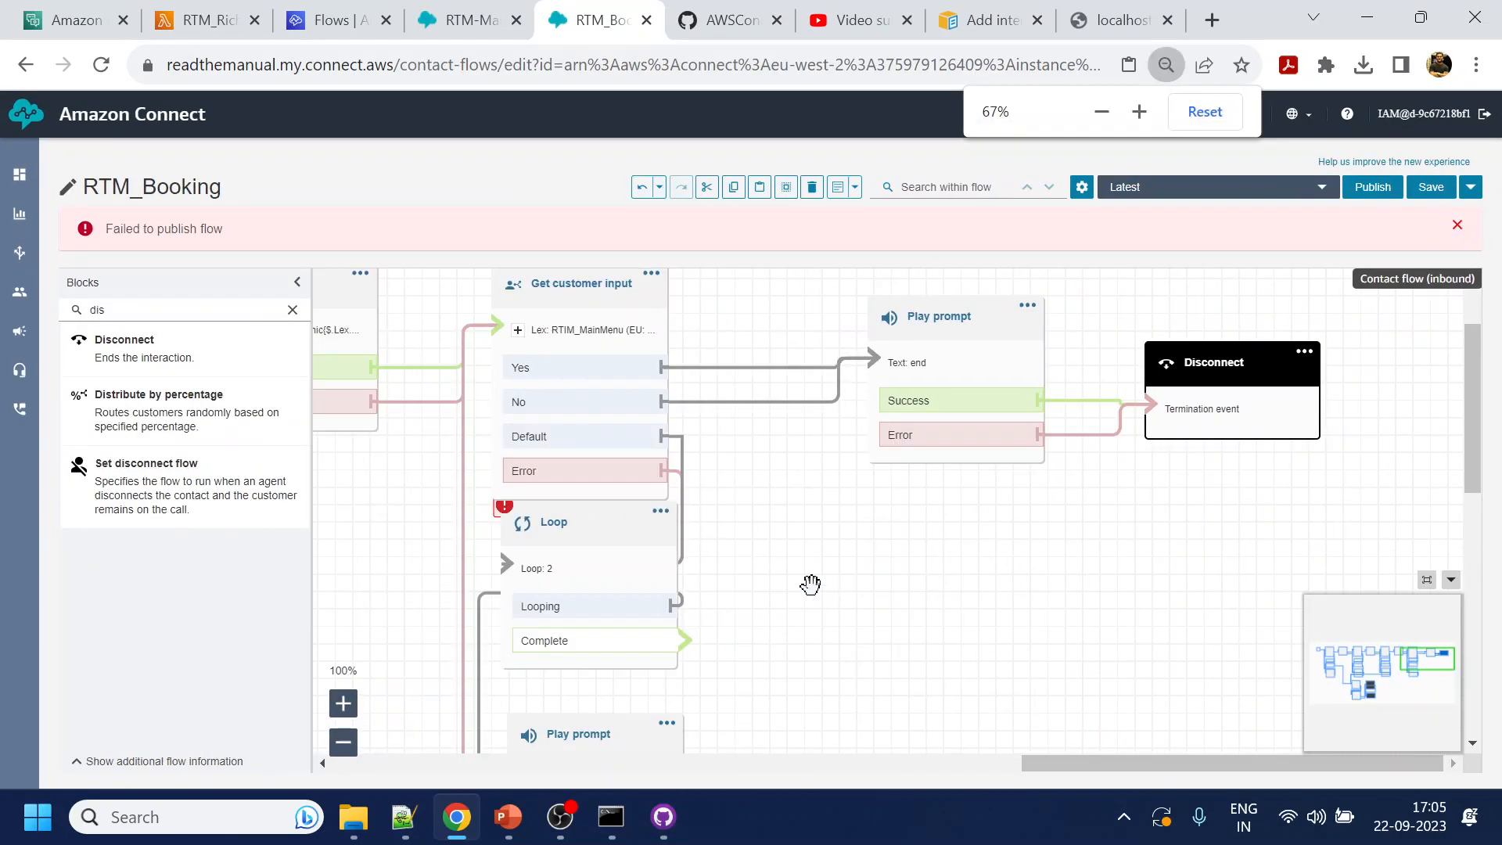
pyautogui.moveTo(590, 558); pyautogui.dragTo(586, 587)
pyautogui.scroll(-3, 798, 586)
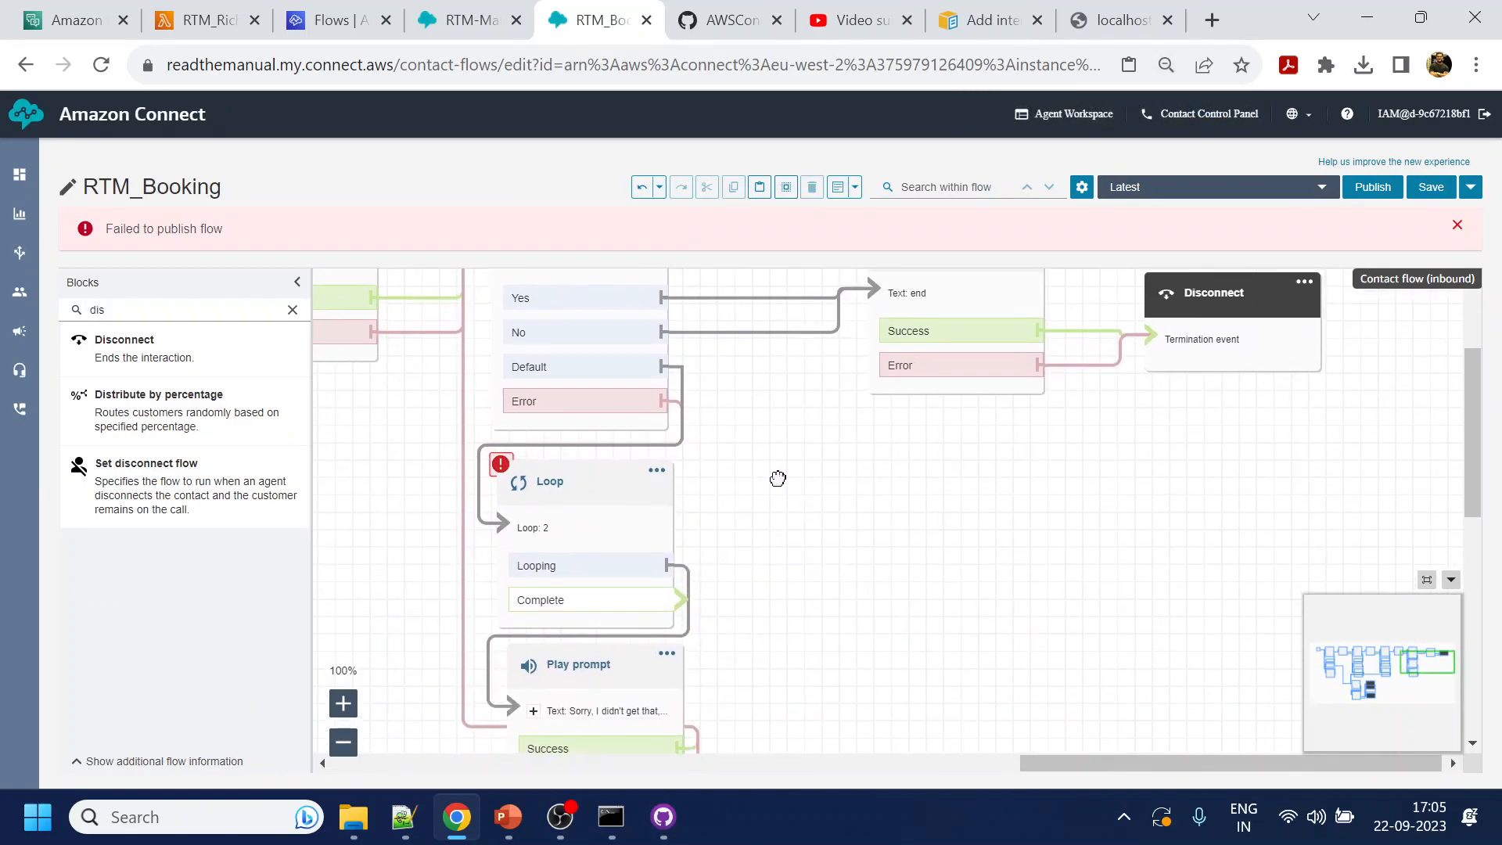
pyautogui.hotkey('ctrl', '-')
pyautogui.moveTo(972, 578); pyautogui.dragTo(273, 541)
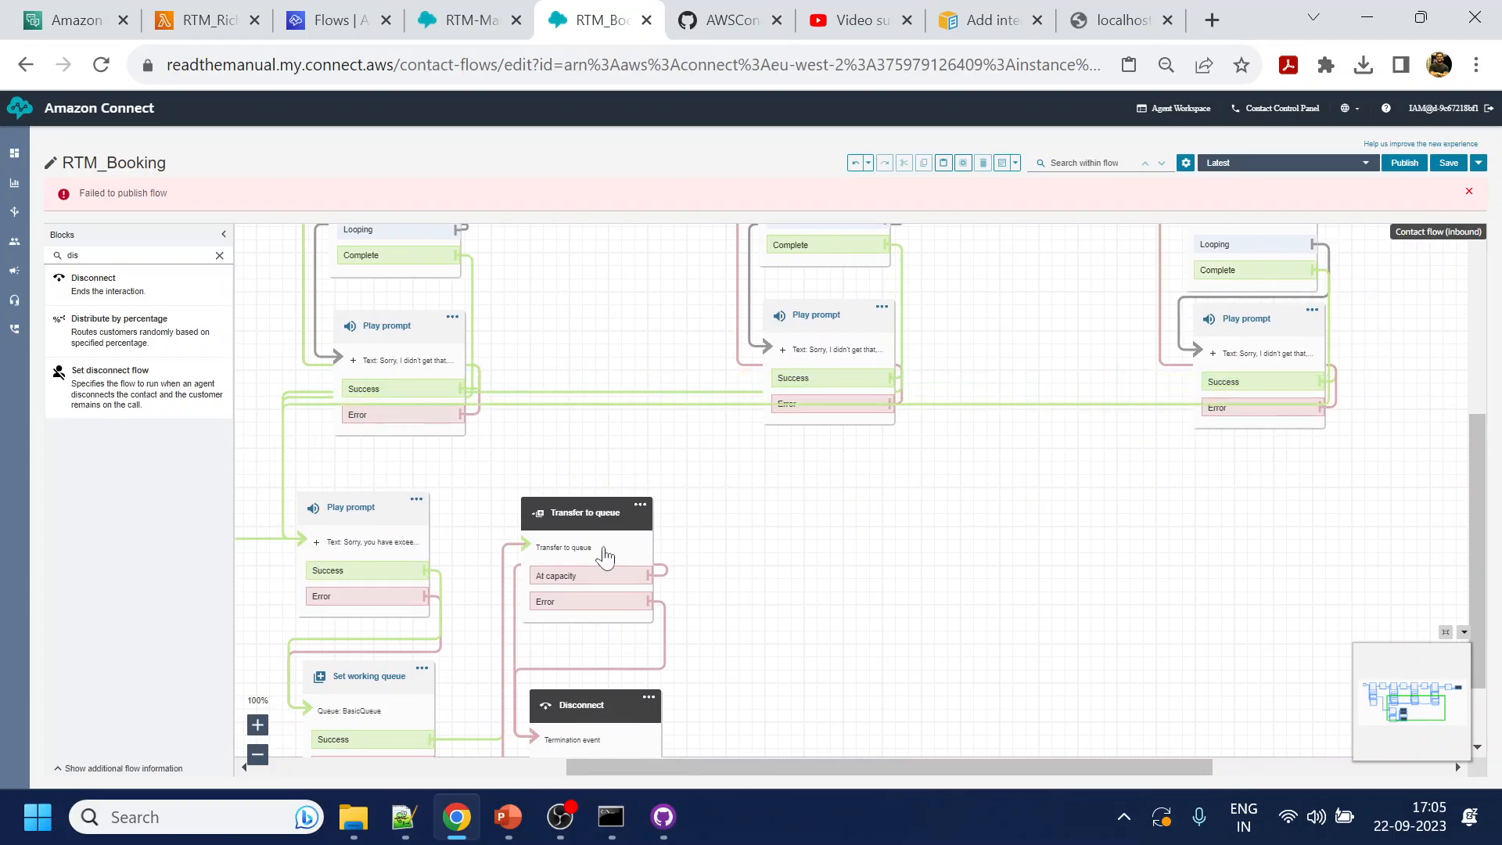
# Publish the RTM_Booking flow and confirm the publication
pyautogui.click(1406, 162)
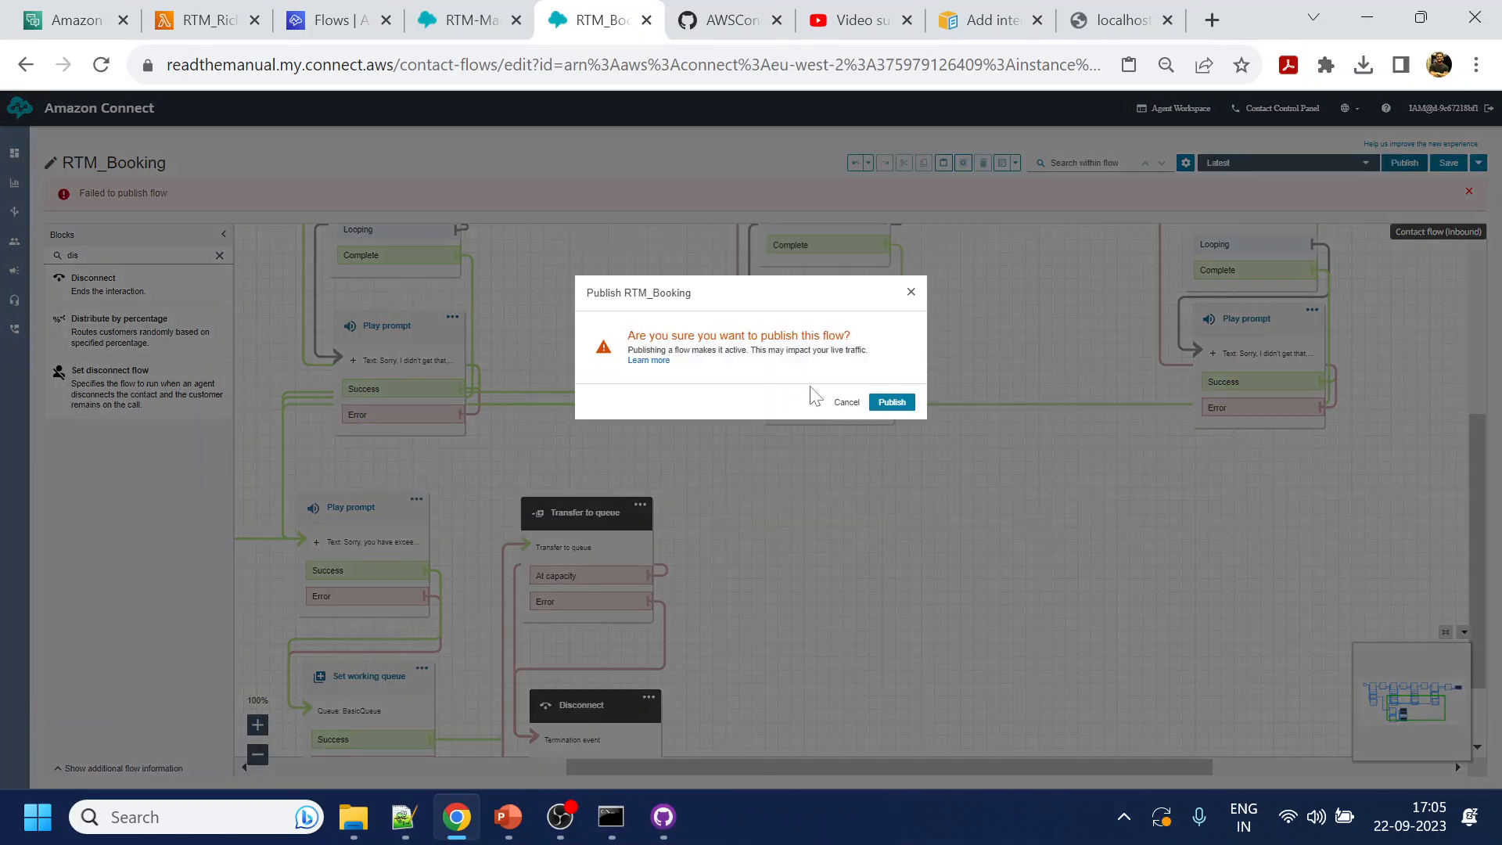
pyautogui.click(890, 401)
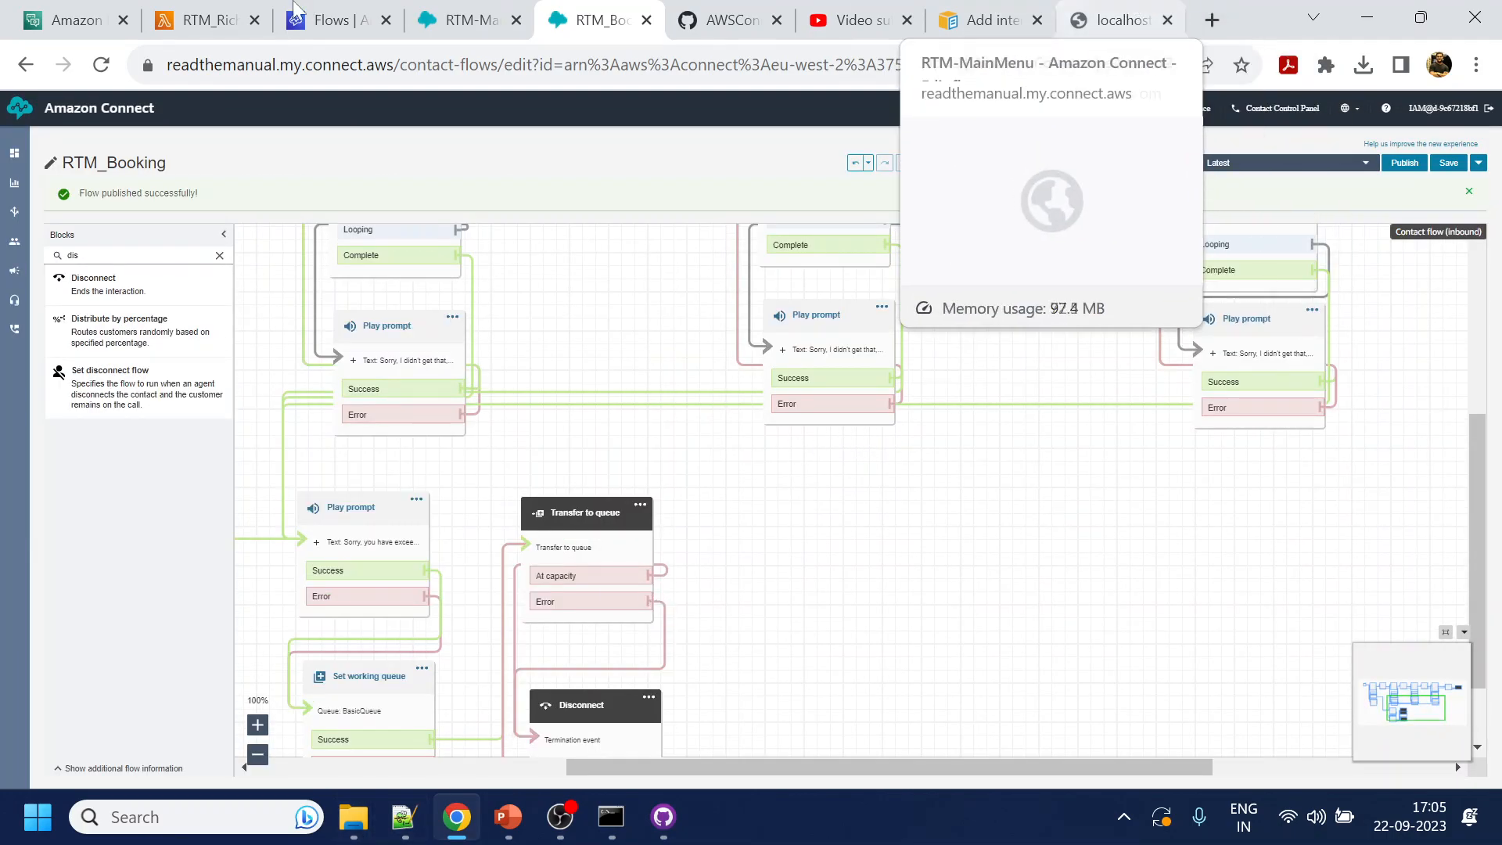
# Open the CloudWatch logs of the RTM_RichMsg Lambda function from its monitoring page
pyautogui.click(202, 19)
pyautogui.scroll(5, 358, 540)
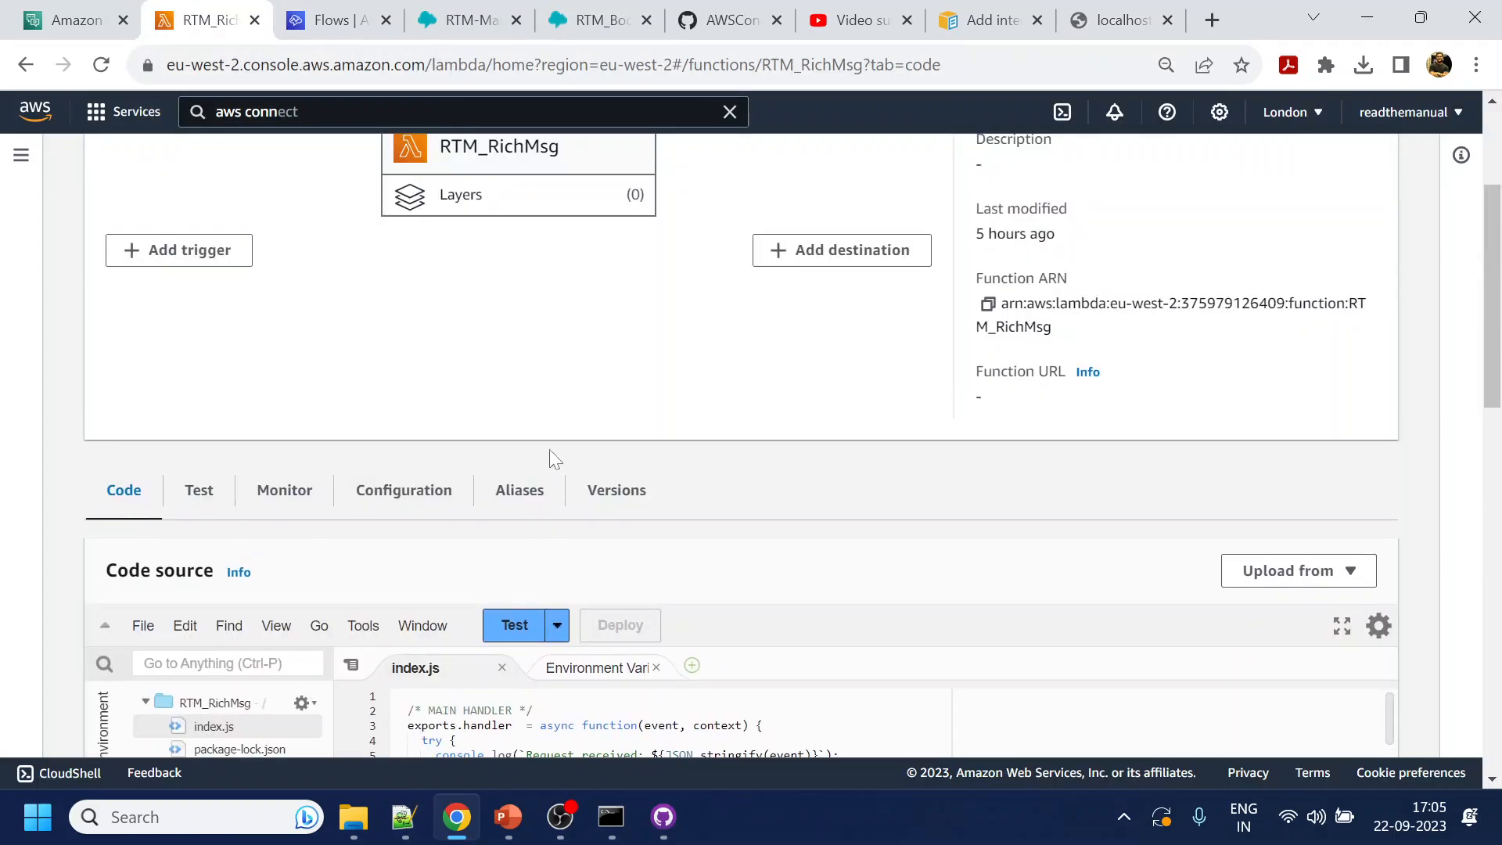
pyautogui.click(299, 497)
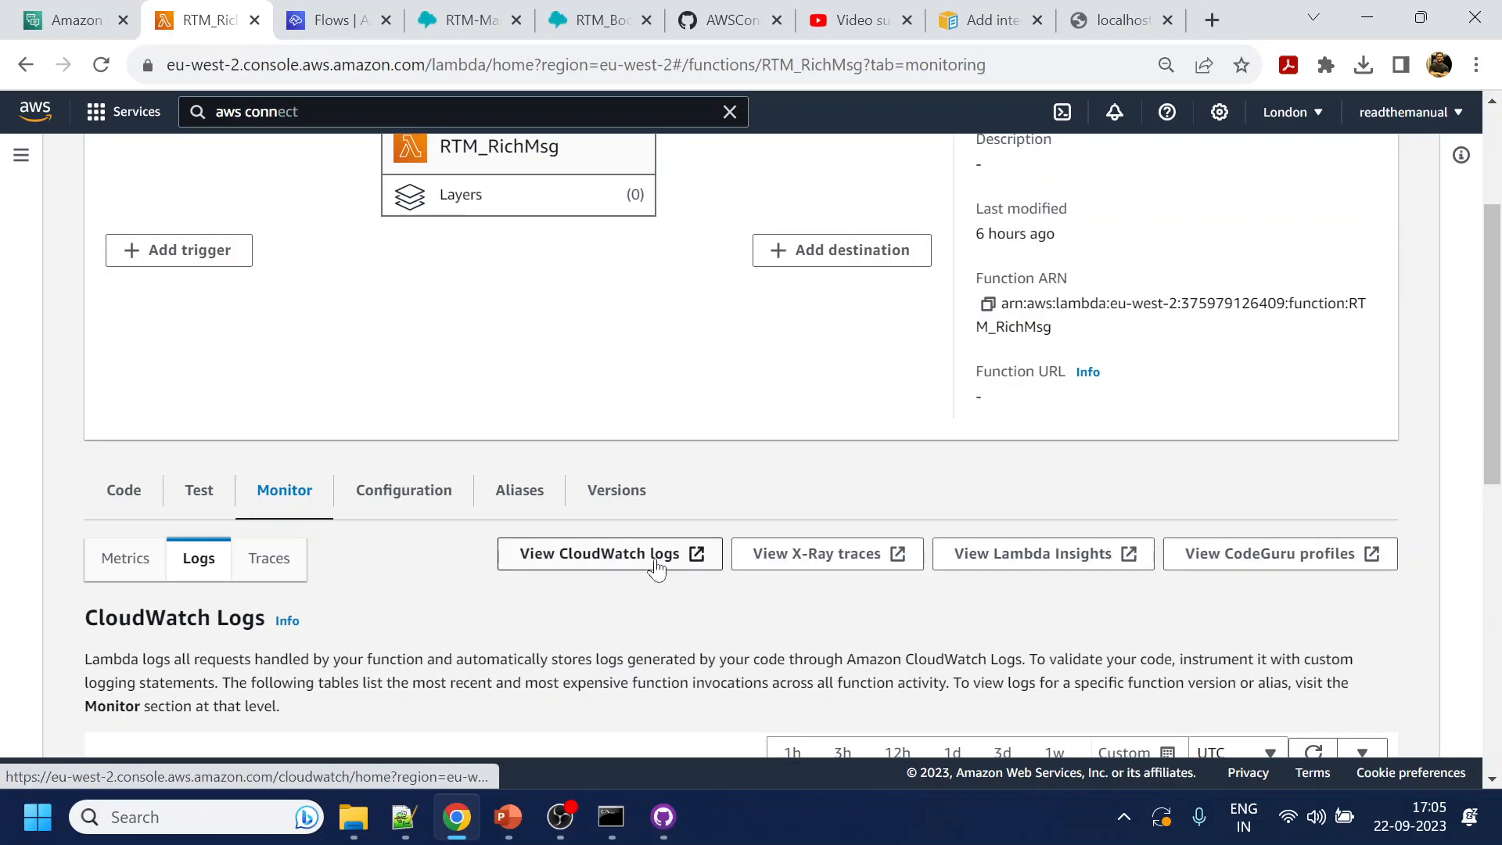
pyautogui.click(656, 570)
# Reload the localhost:3000/test page, start a new chat and send the message "help"
pyautogui.click(1143, 20)
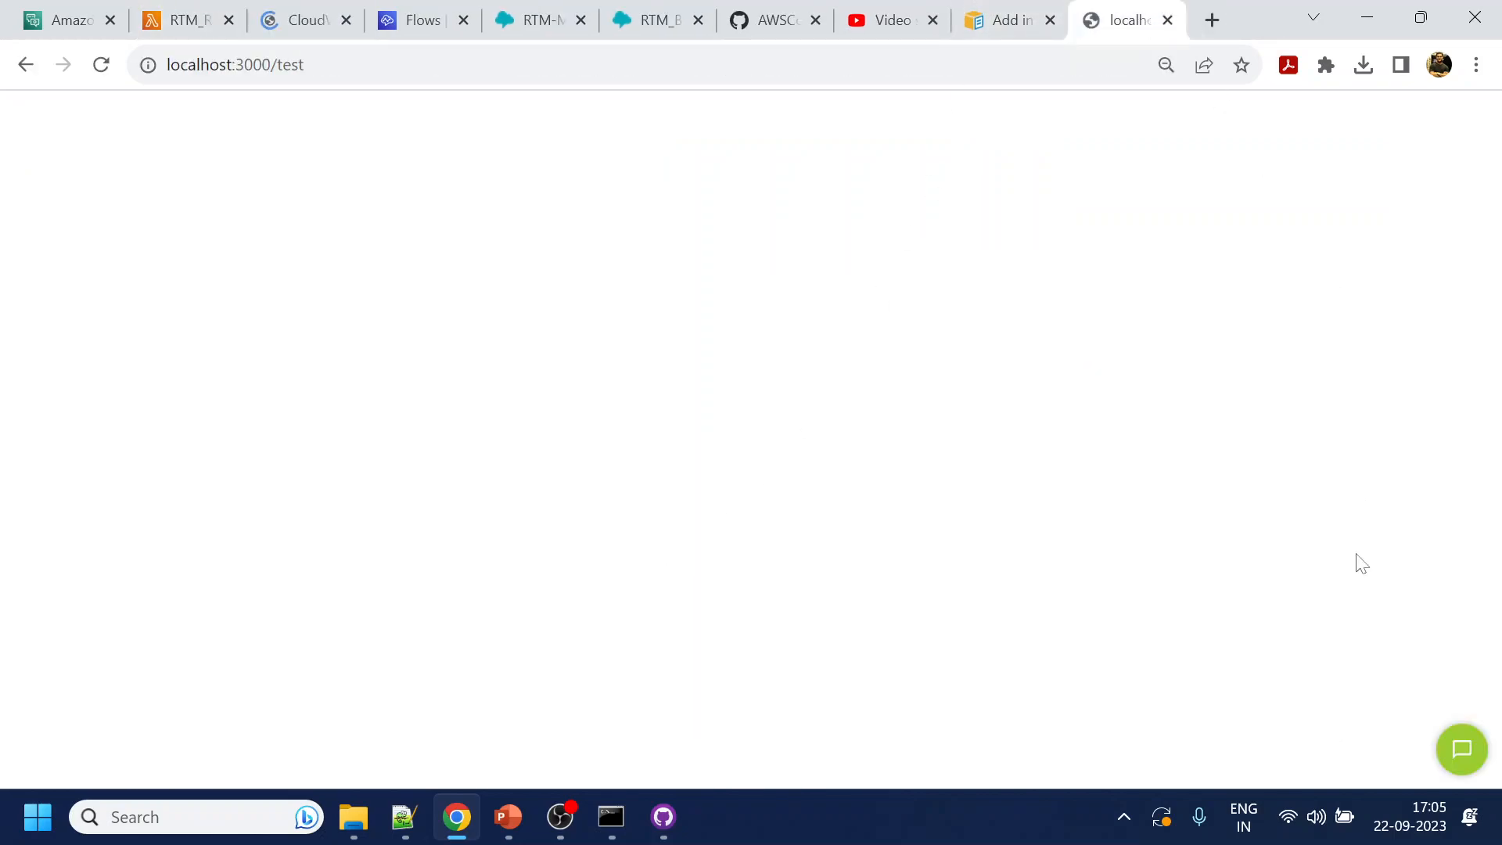
pyautogui.click(101, 65)
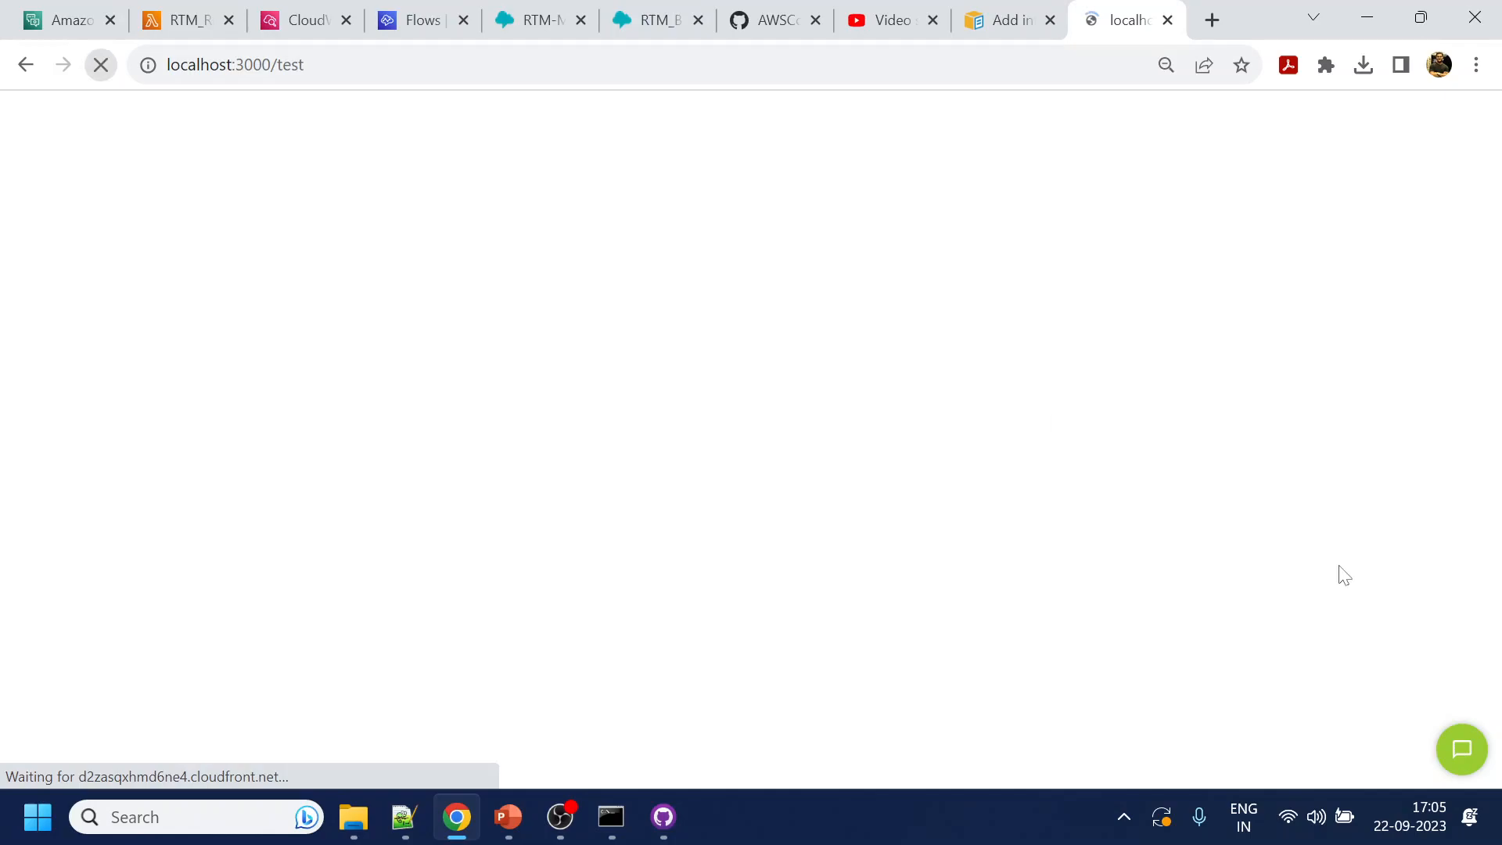
pyautogui.click(1468, 753)
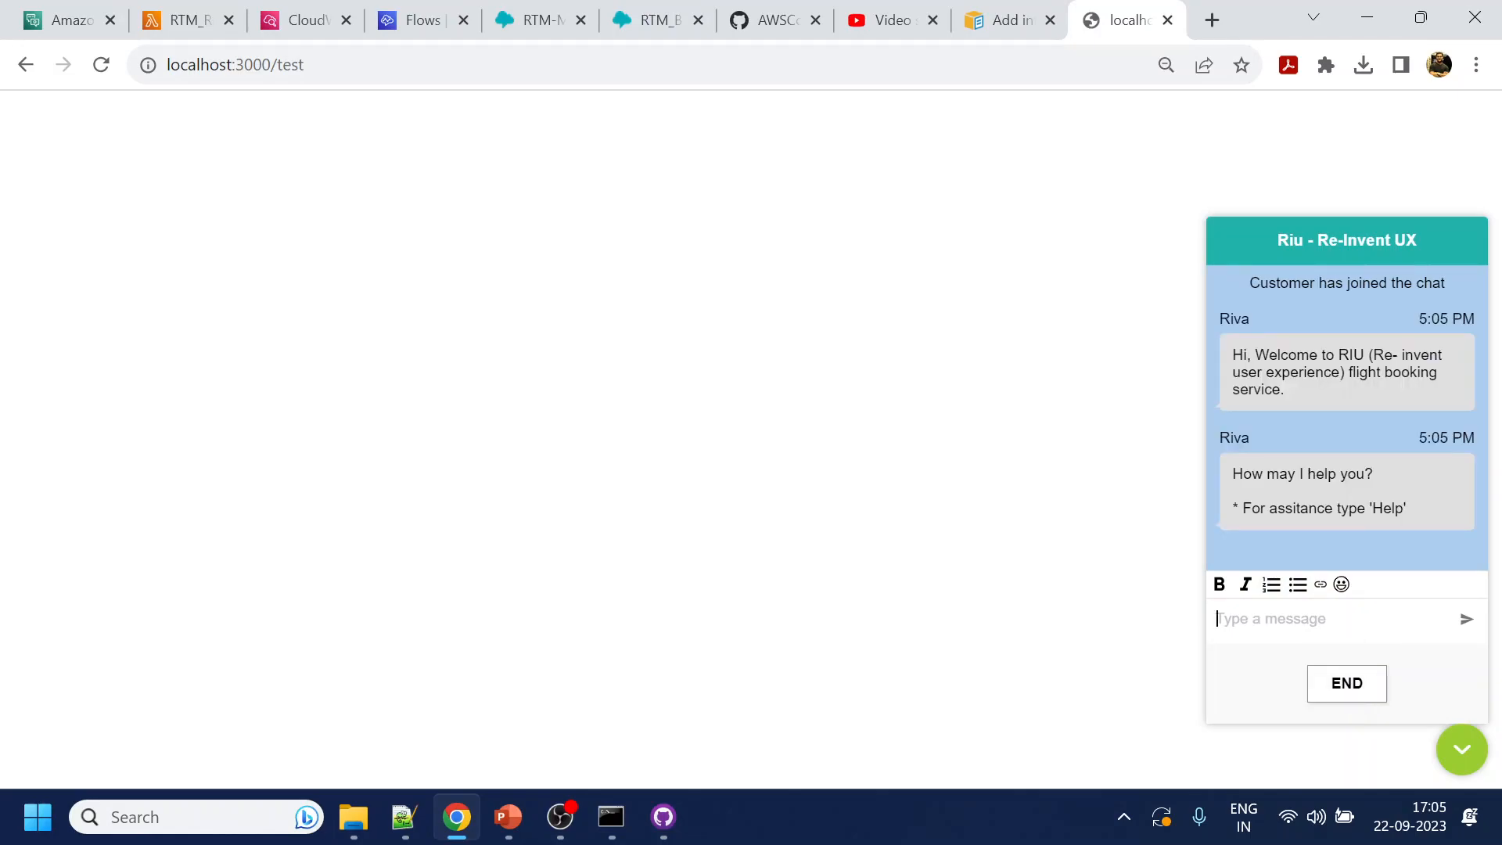
pyautogui.write('help')
pyautogui.press('Return')
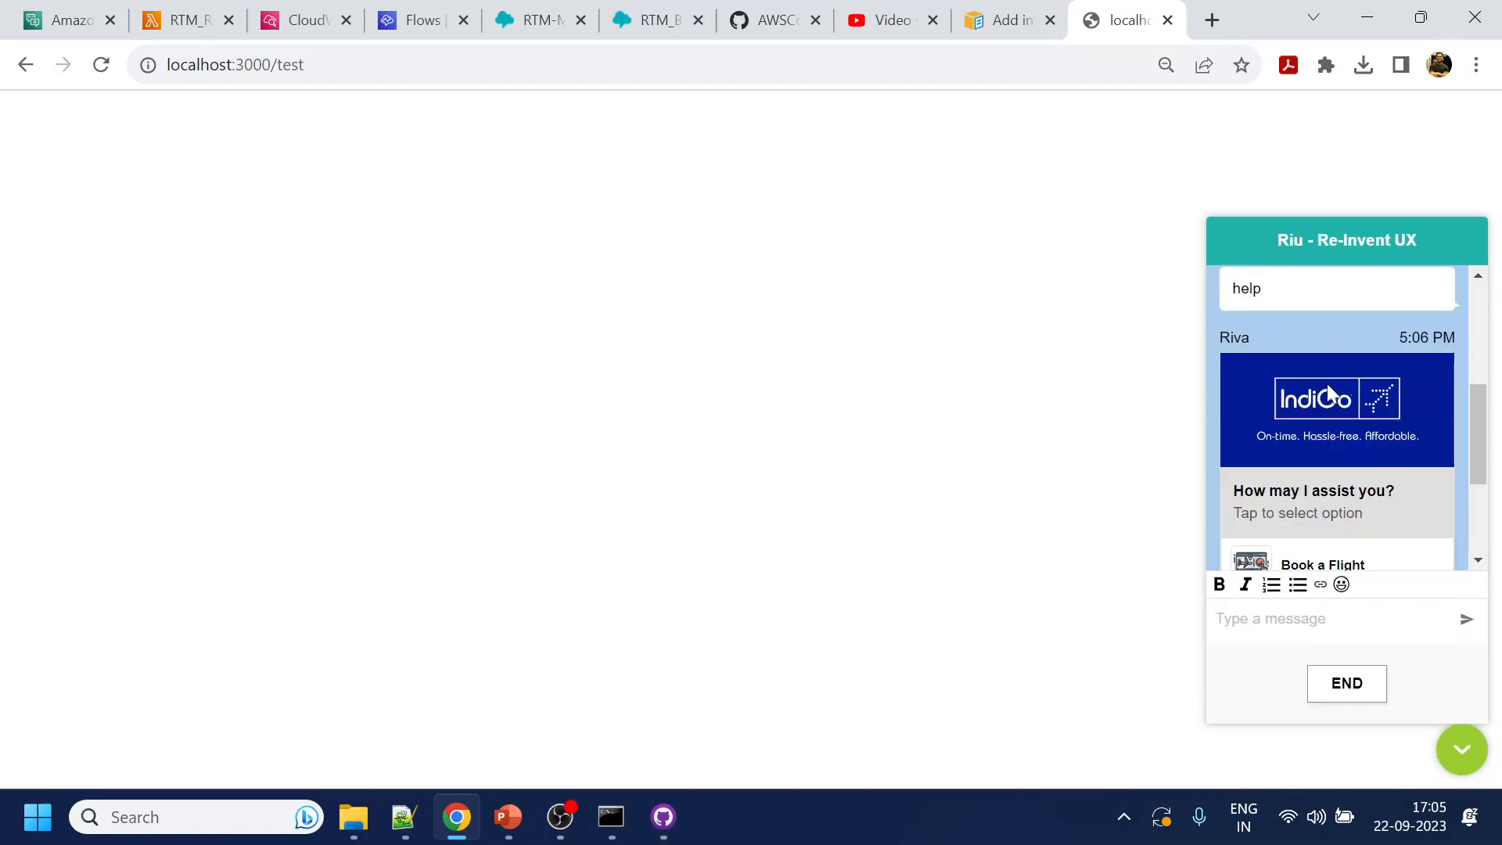
# Choose Book a Flight in the chat and answer "pune" as the from city and "mumbai" as the to city
pyautogui.click(1328, 374)
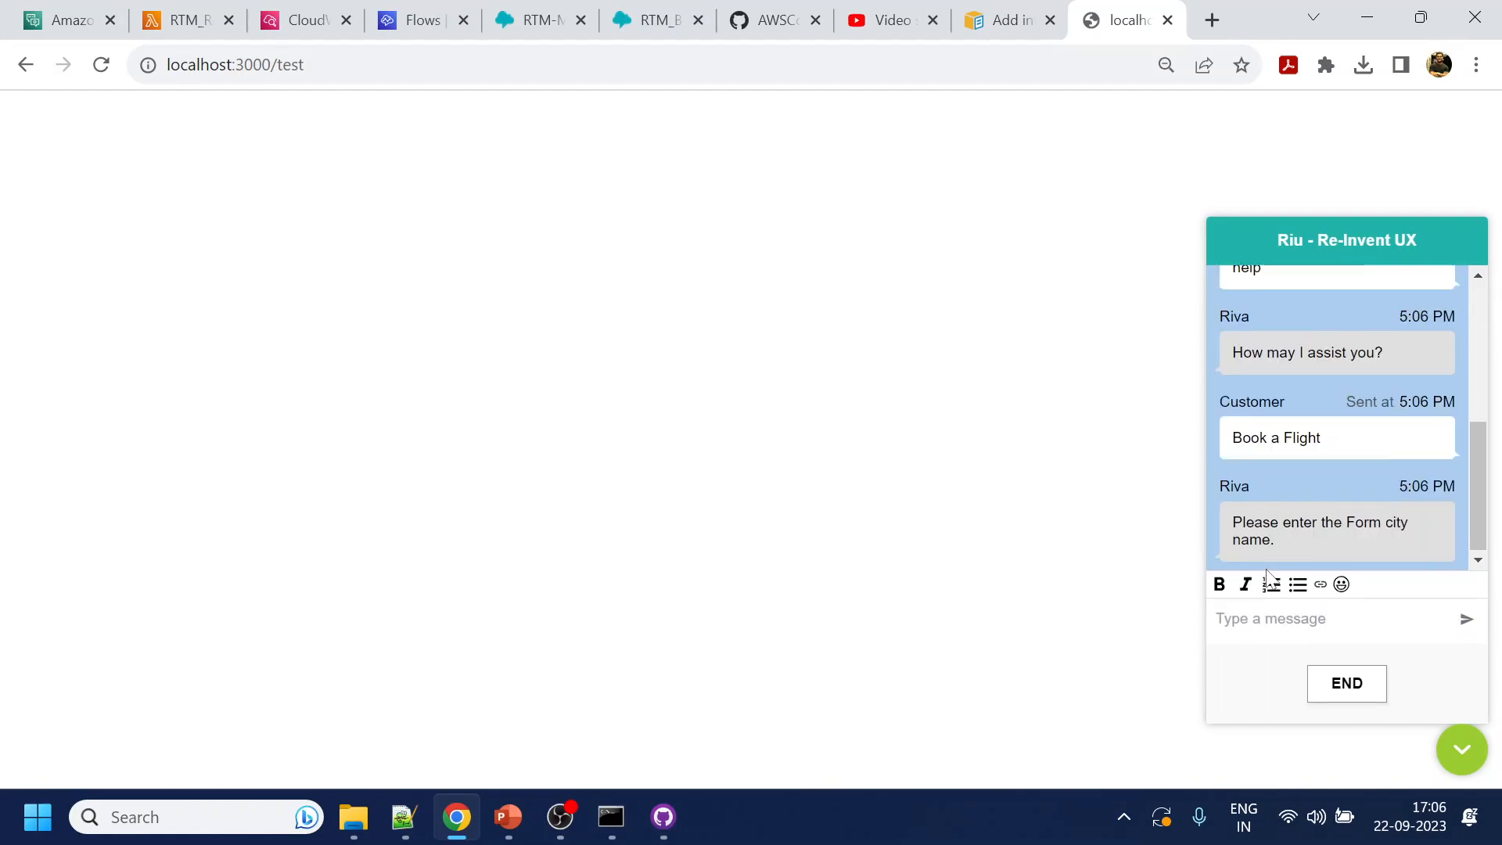
pyautogui.click(1283, 619)
pyautogui.write('pune')
pyautogui.press('Return')
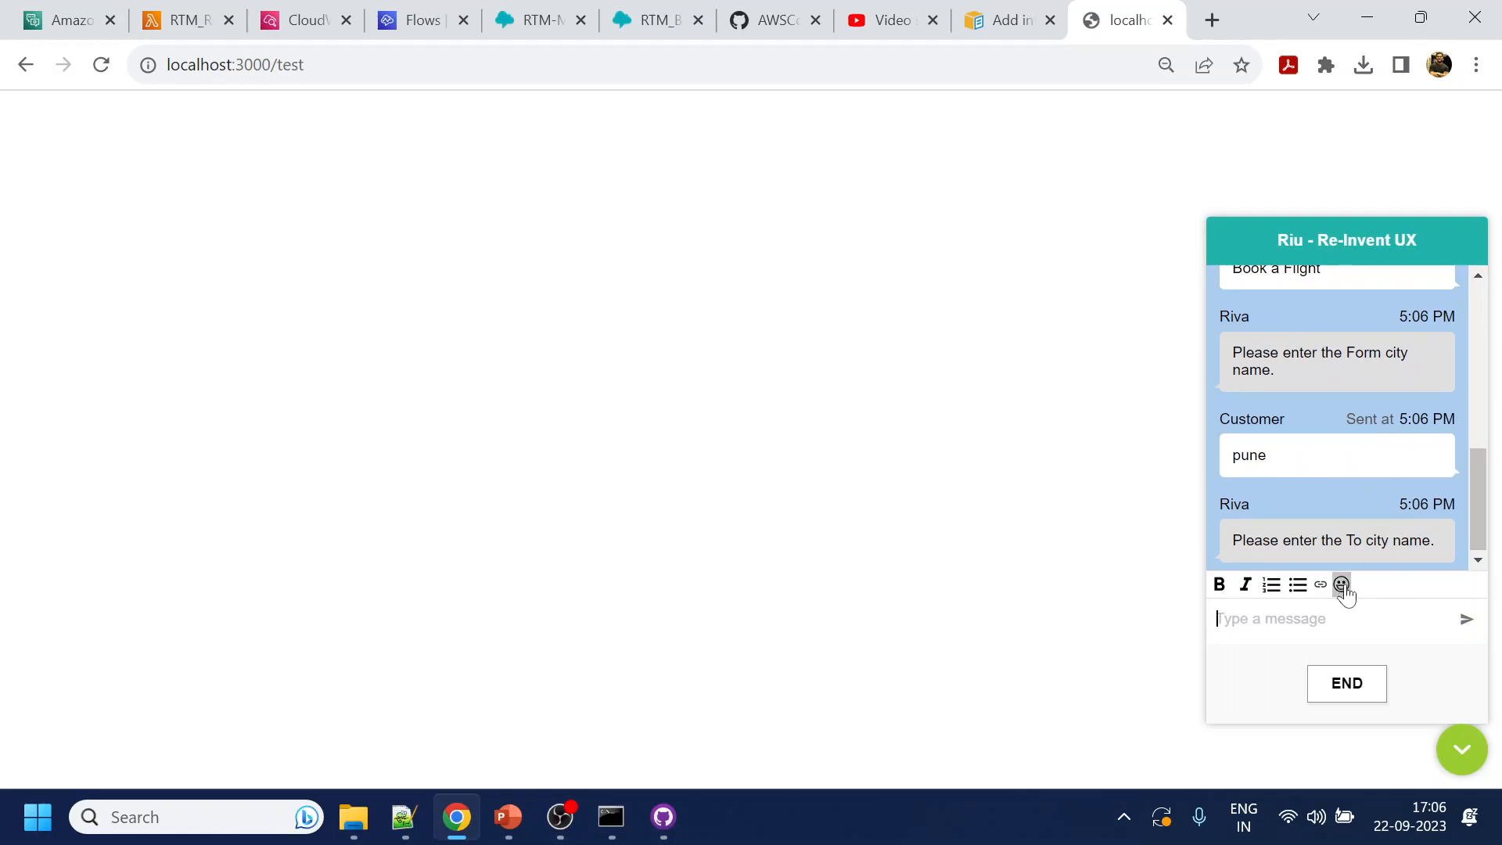
pyautogui.write('mumbai')
pyautogui.press('Return')
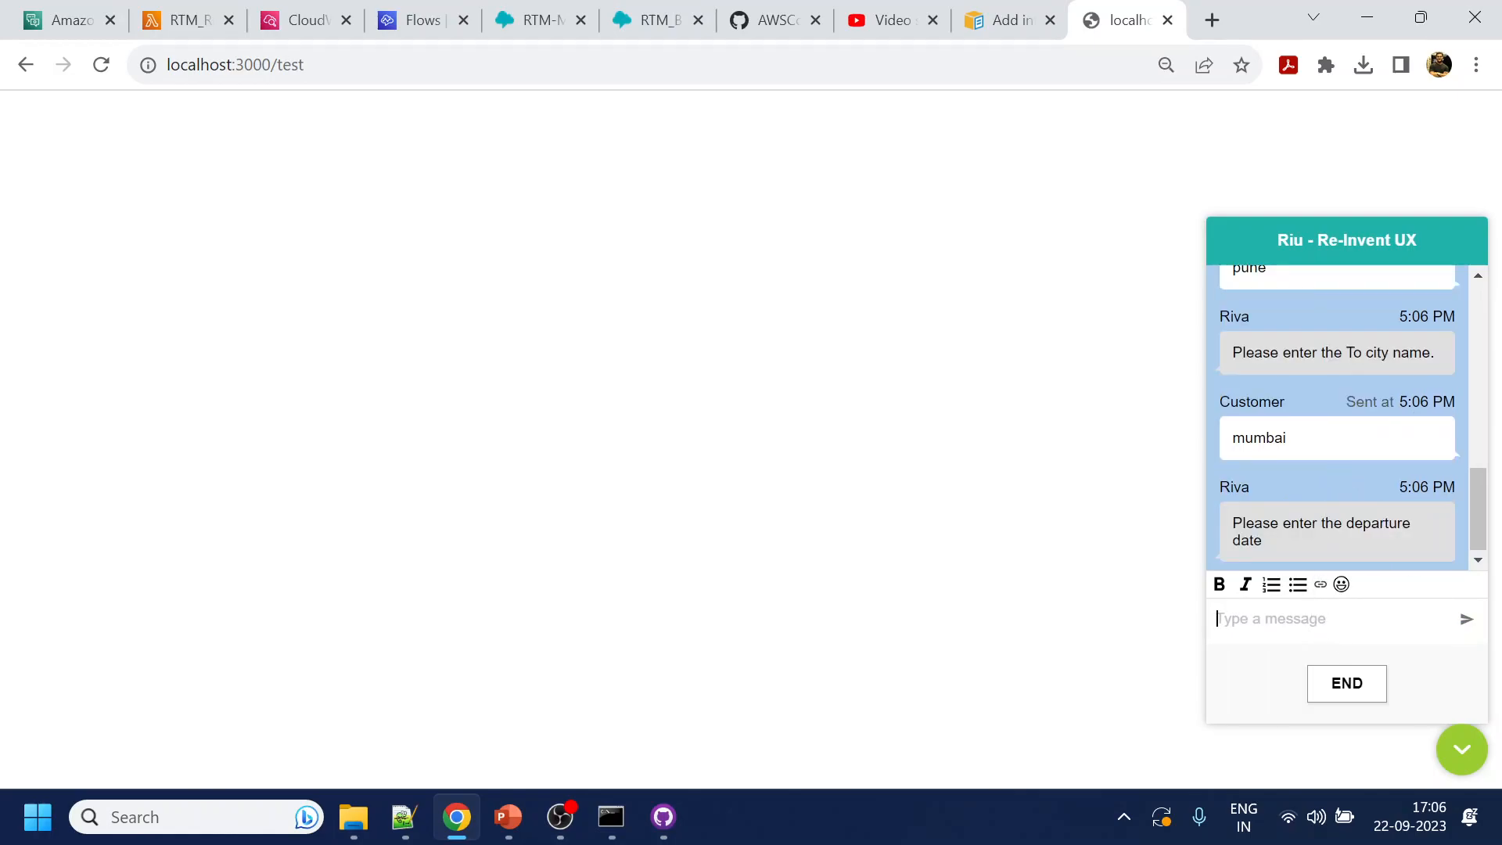
# Send "tomorrow" as the departure date, and answer the bot's repeat request with "31st oct"
pyautogui.write('tomorrow')
pyautogui.press('Return')
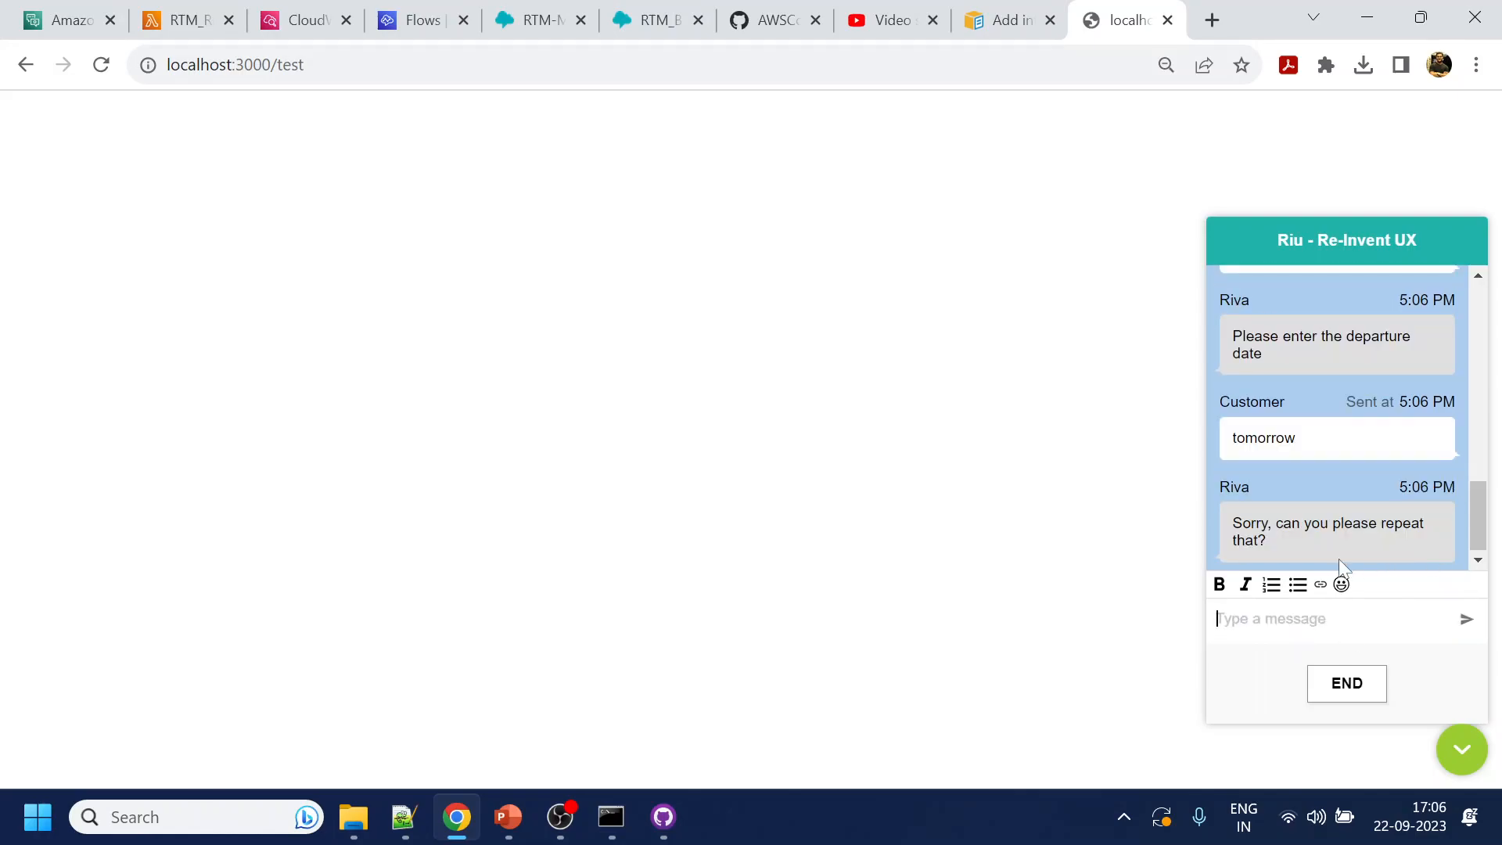
pyautogui.click(1252, 628)
pyautogui.write('32')
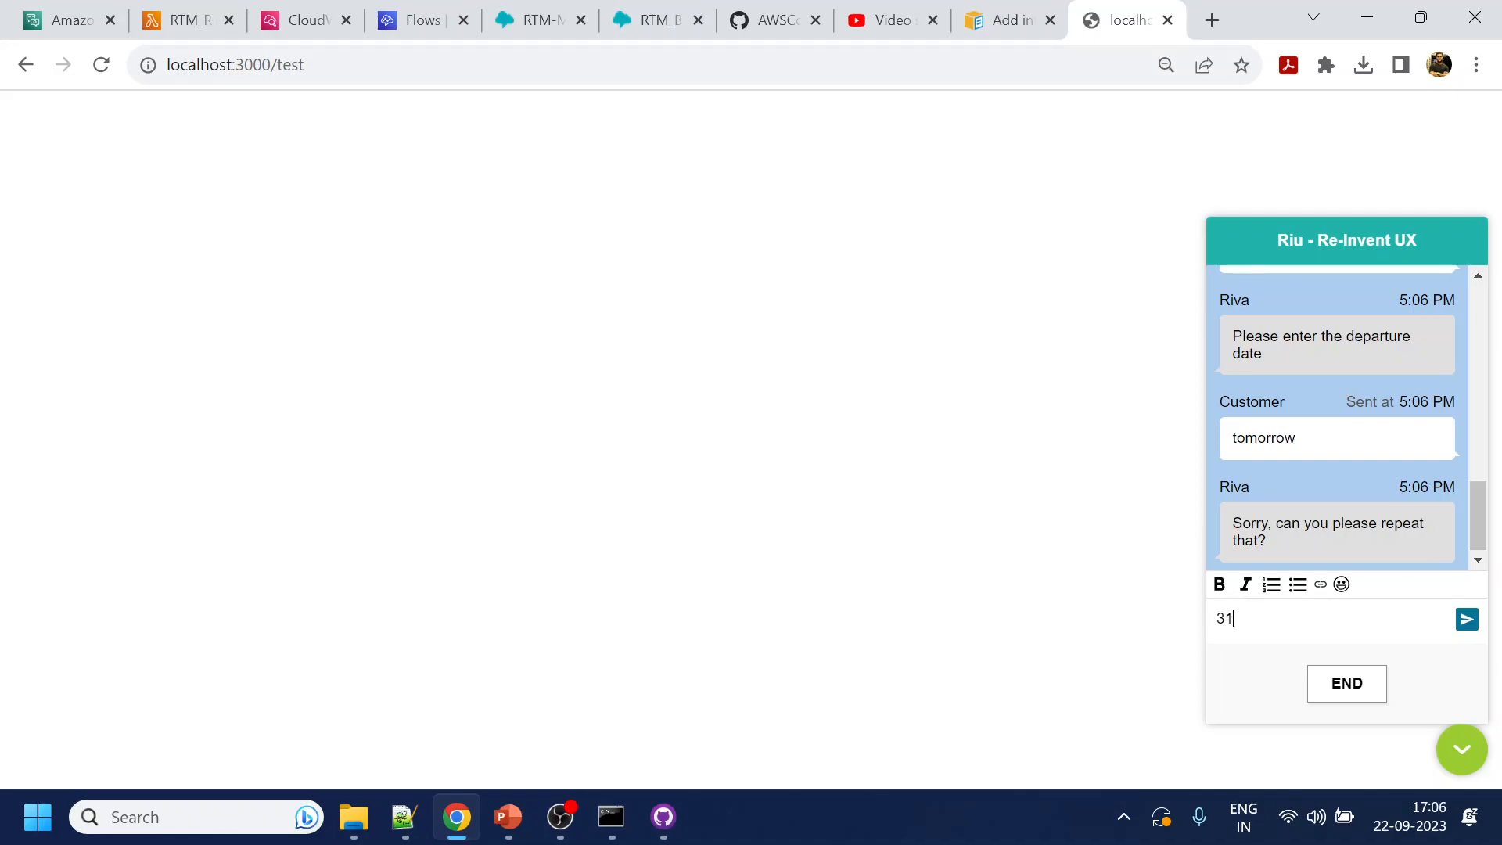
pyautogui.press('Return')
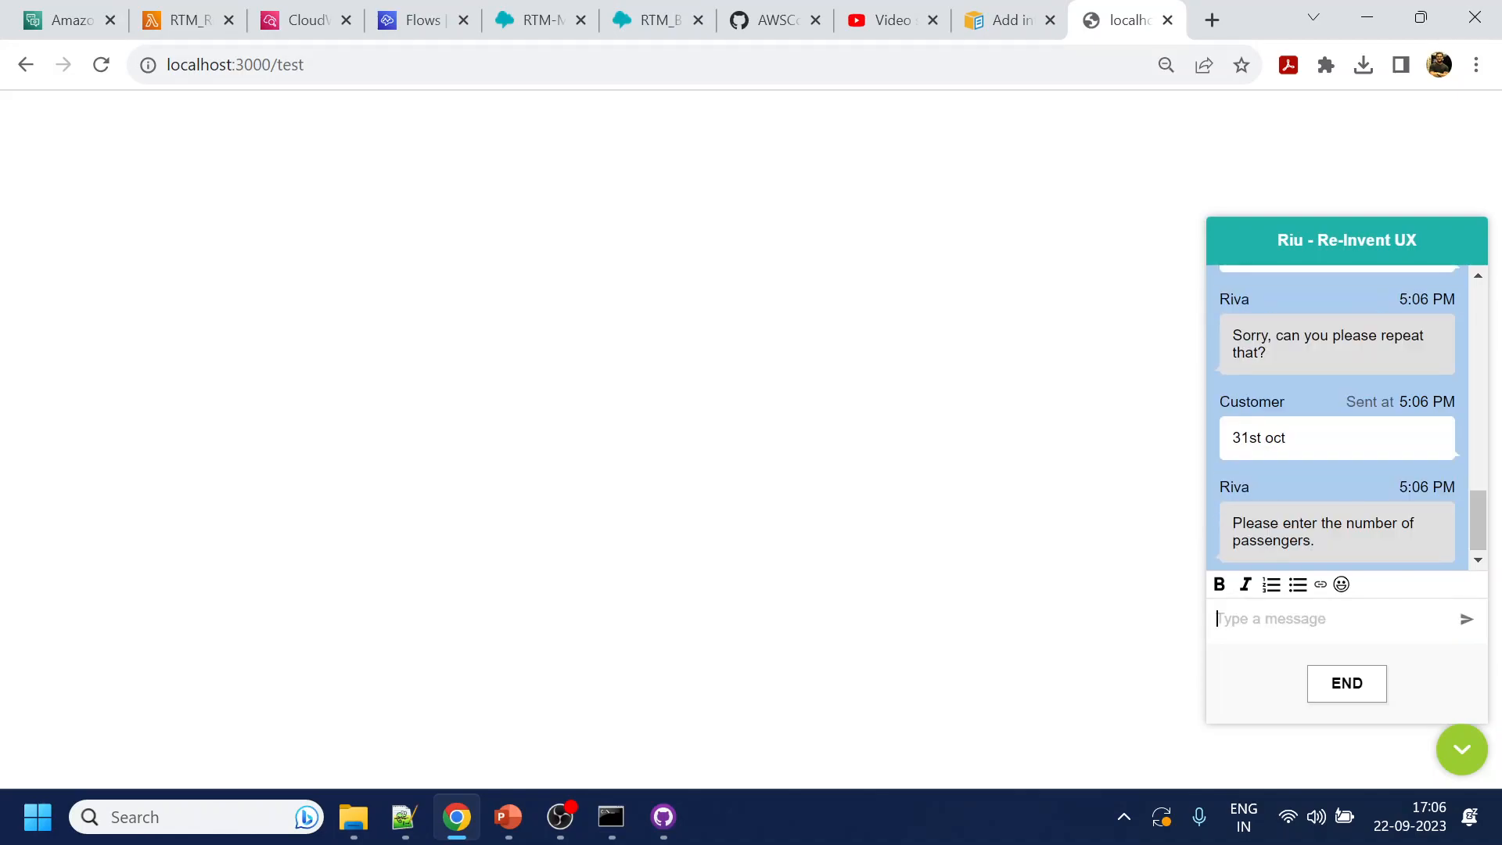
# Review the departure date replies in the chat and send "3" as the number of passengers
pyautogui.scroll(2, 1362, 450)
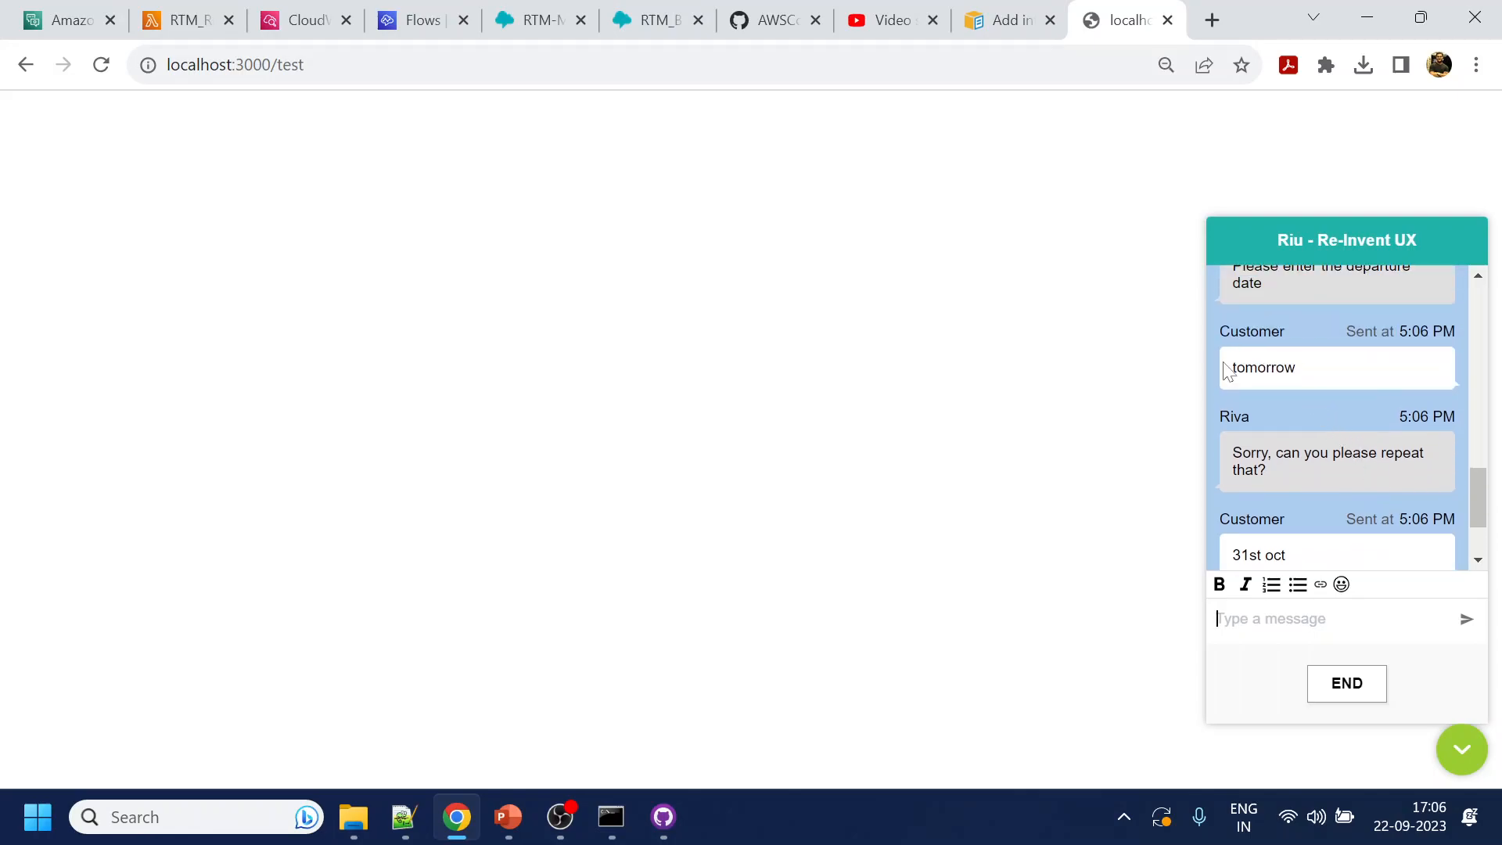
pyautogui.scroll(-2, 1299, 548)
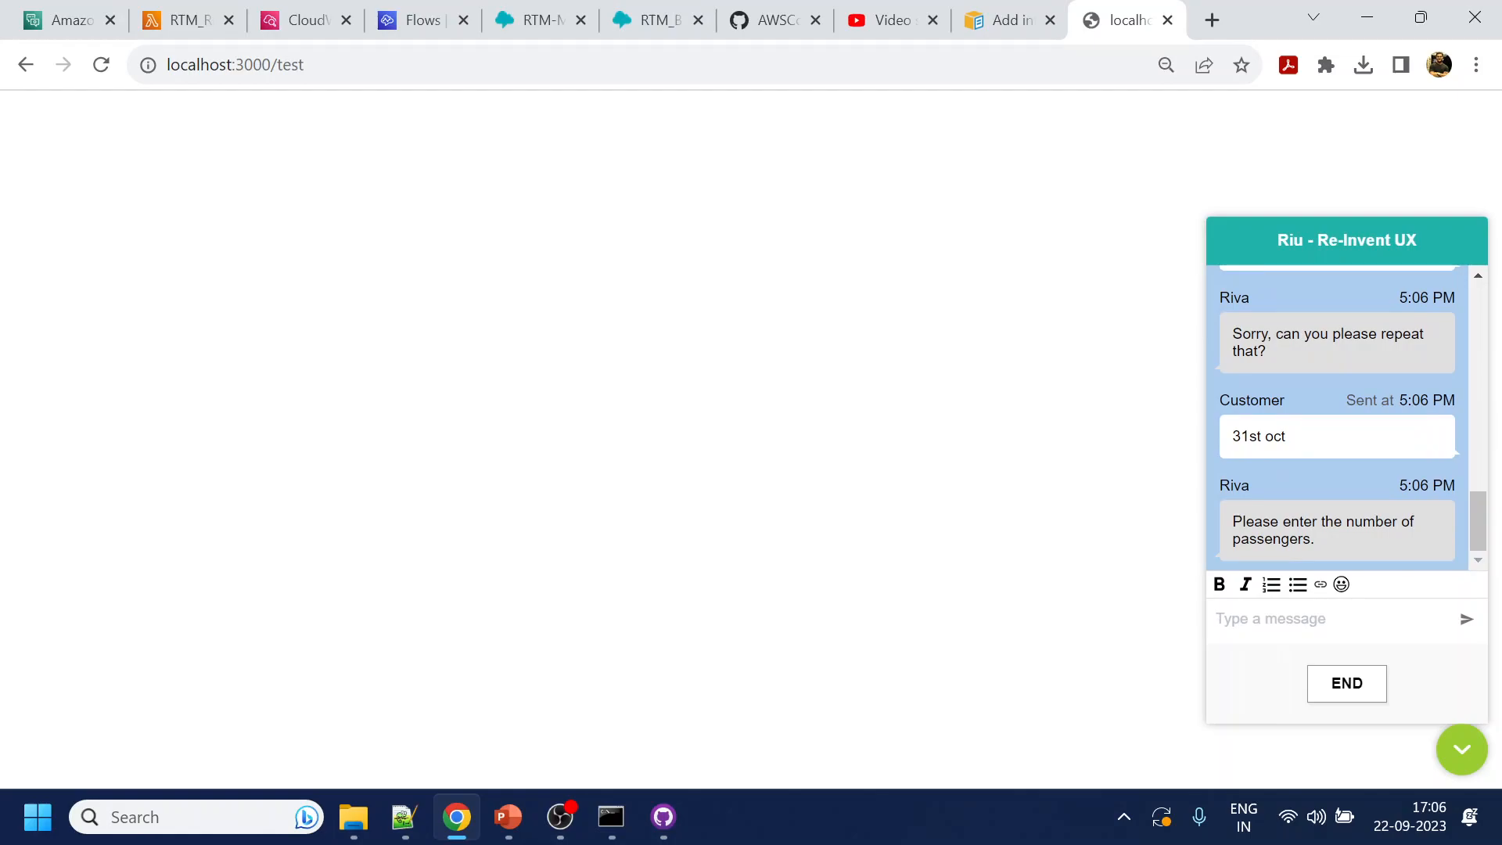
pyautogui.write('3')
pyautogui.press('Return')
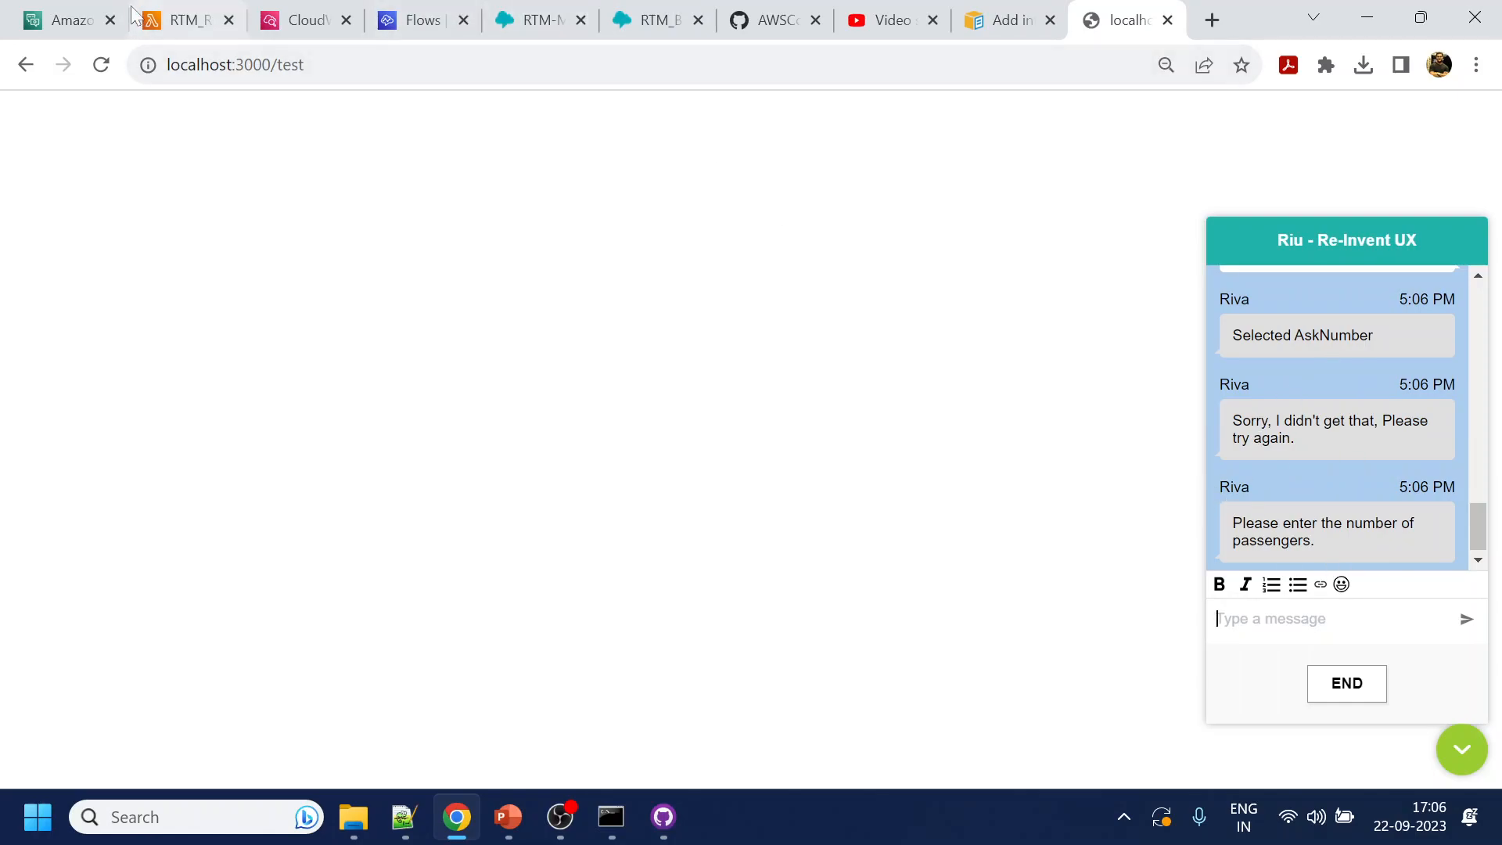
# Open the newest RTM_RichMsg log stream in CloudWatch and examine the session attributes in the first received request
pyautogui.click(289, 10)
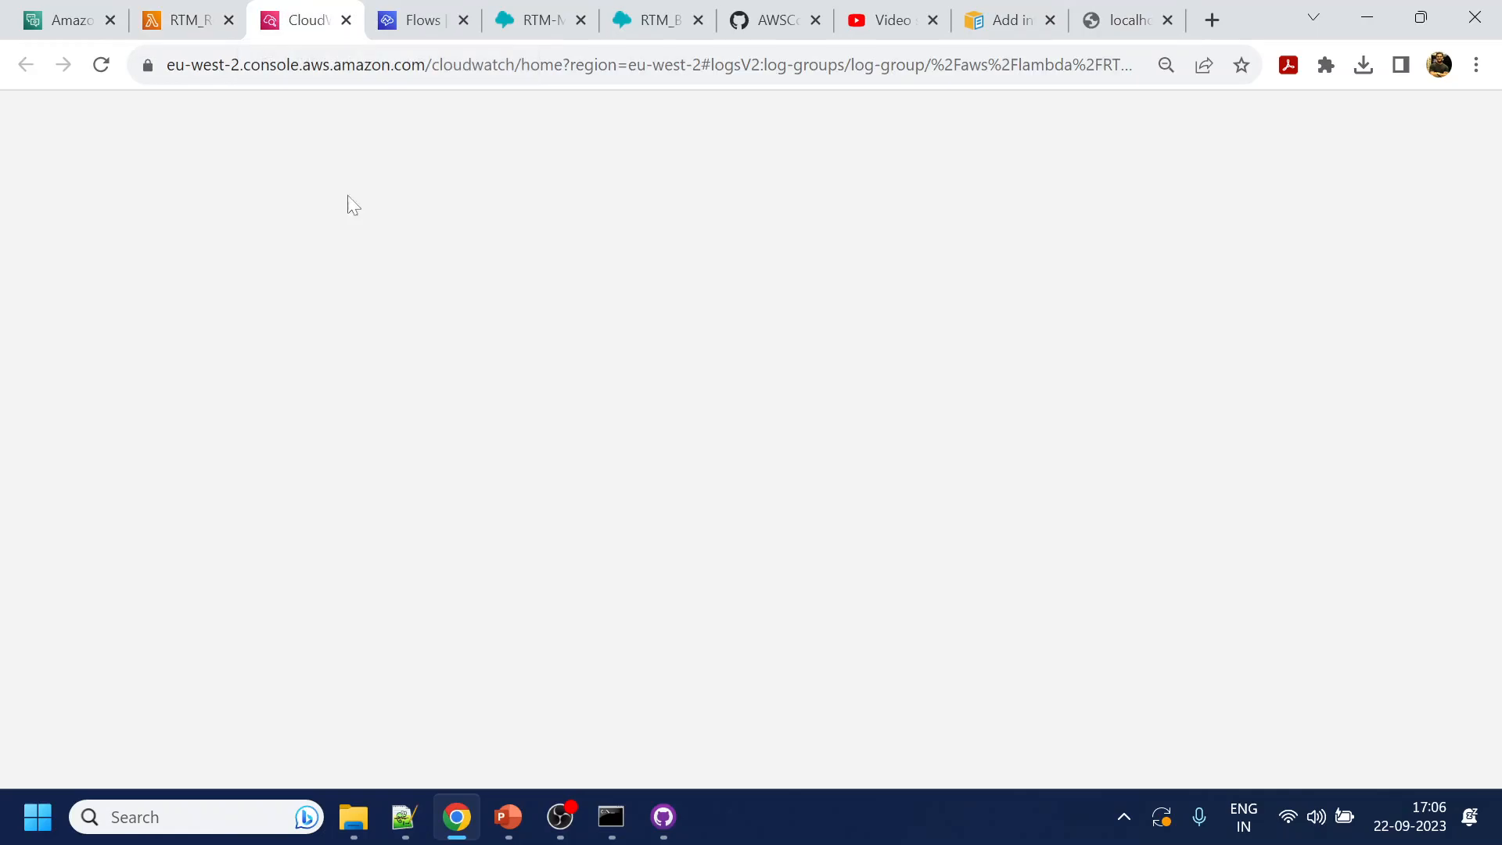
pyautogui.scroll(-3, 795, 436)
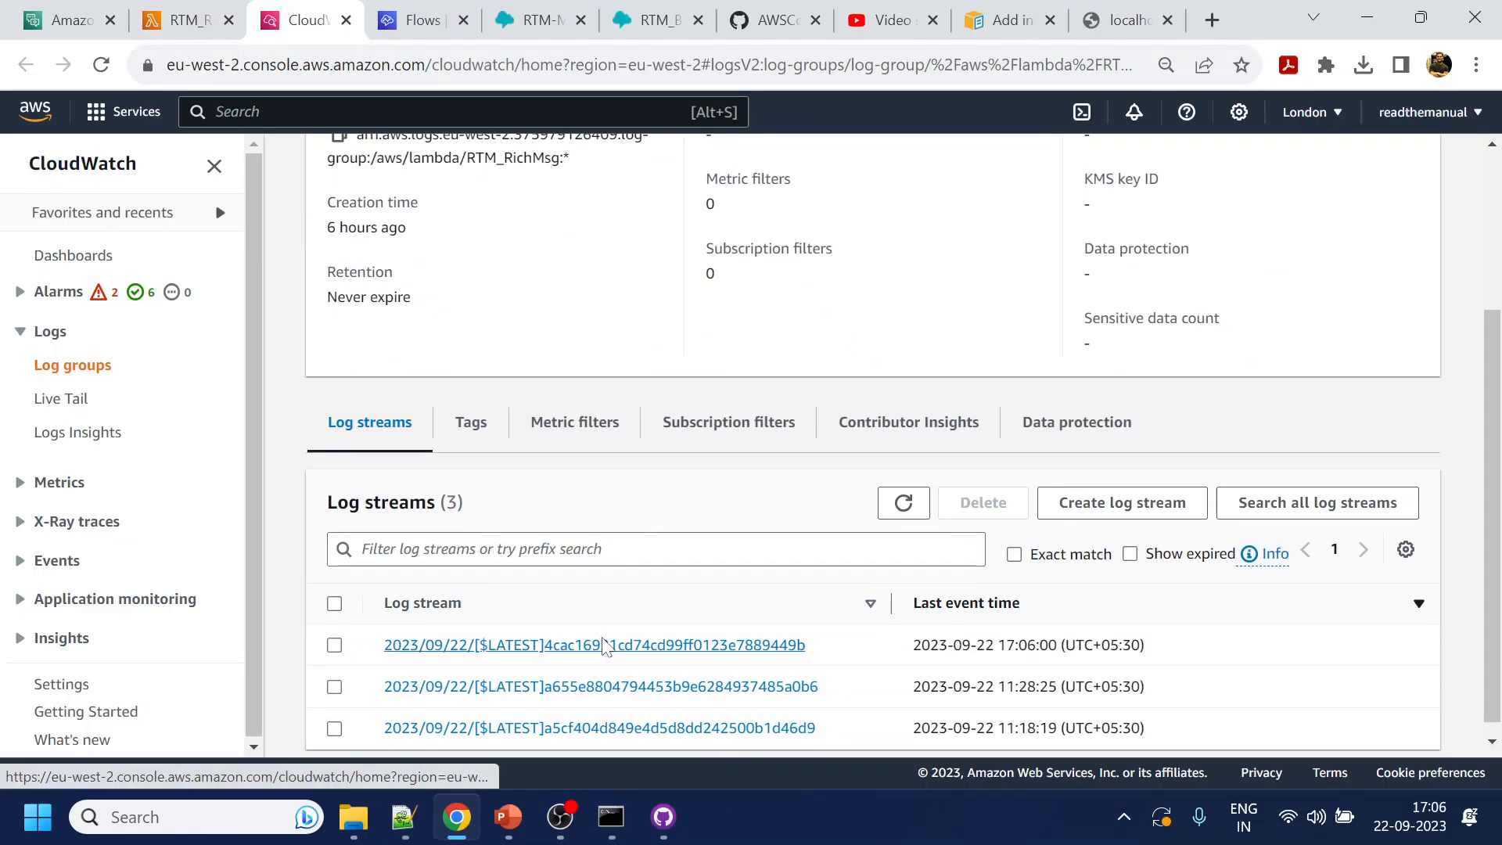
pyautogui.click(605, 645)
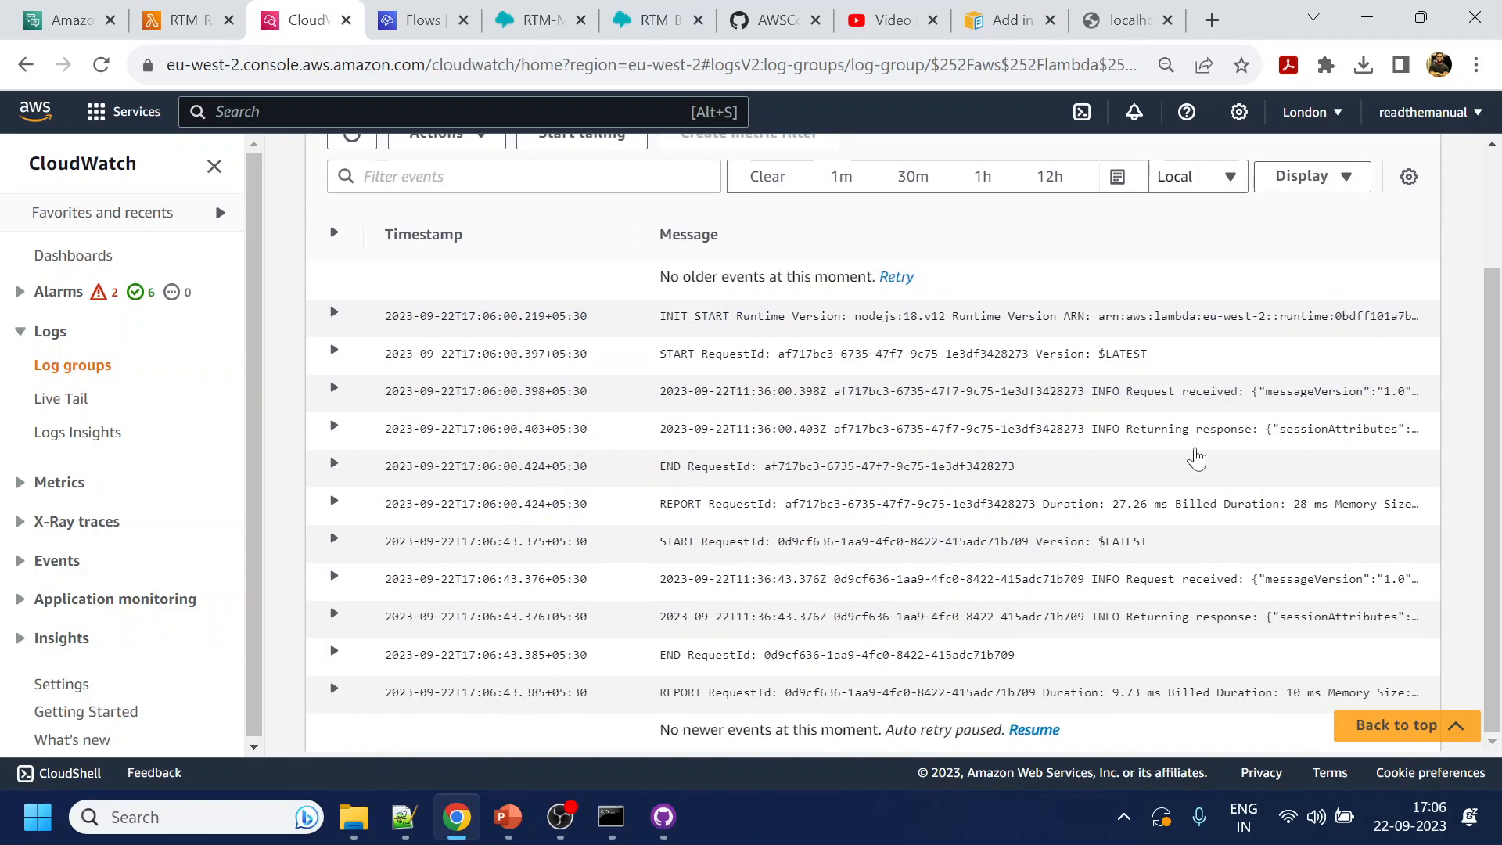
pyautogui.click(334, 429)
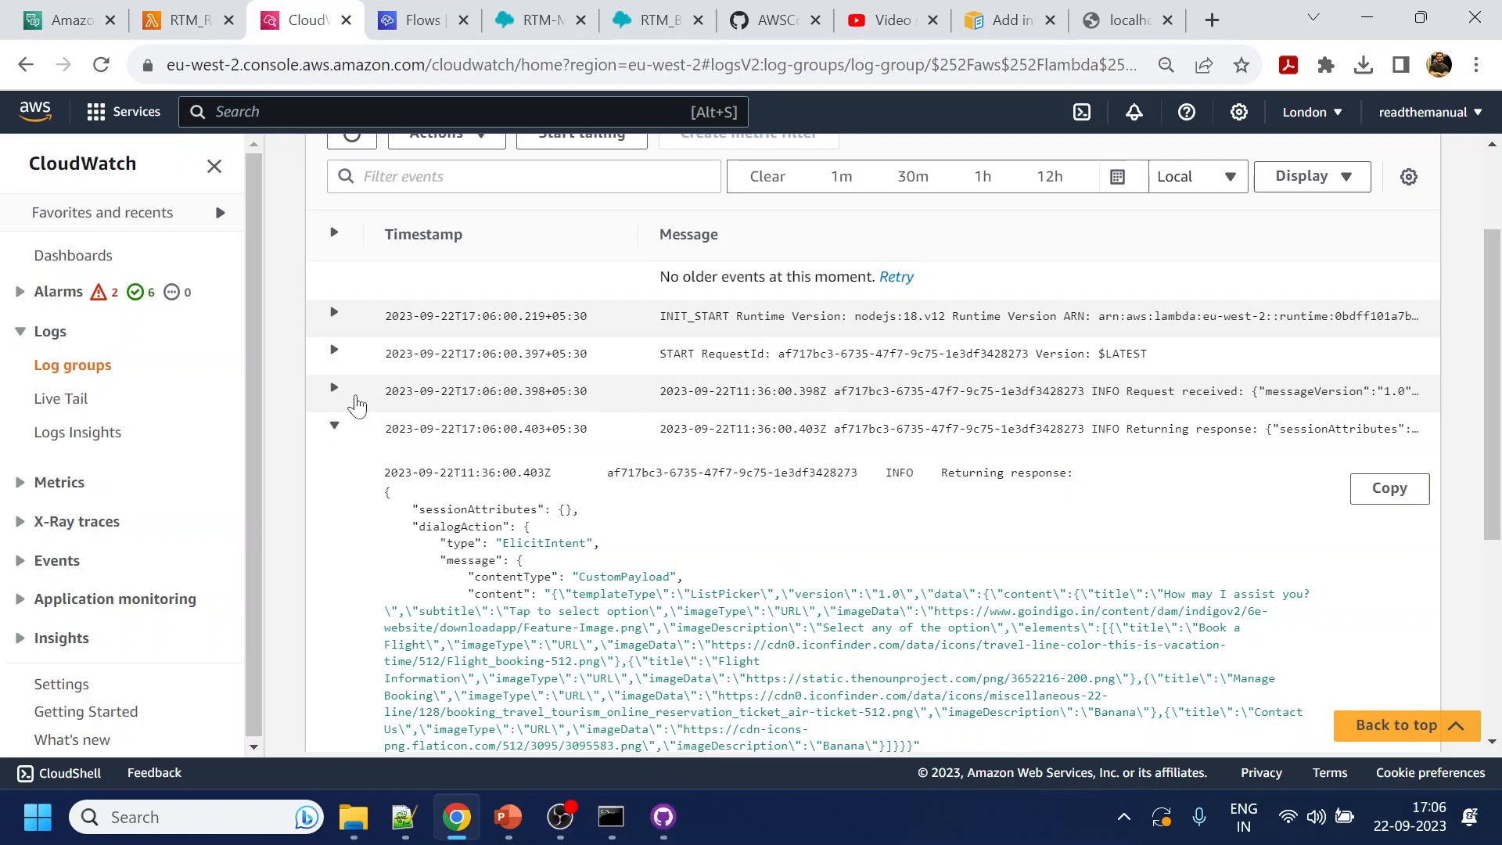
pyautogui.click(334, 389)
pyautogui.scroll(-5, 763, 589)
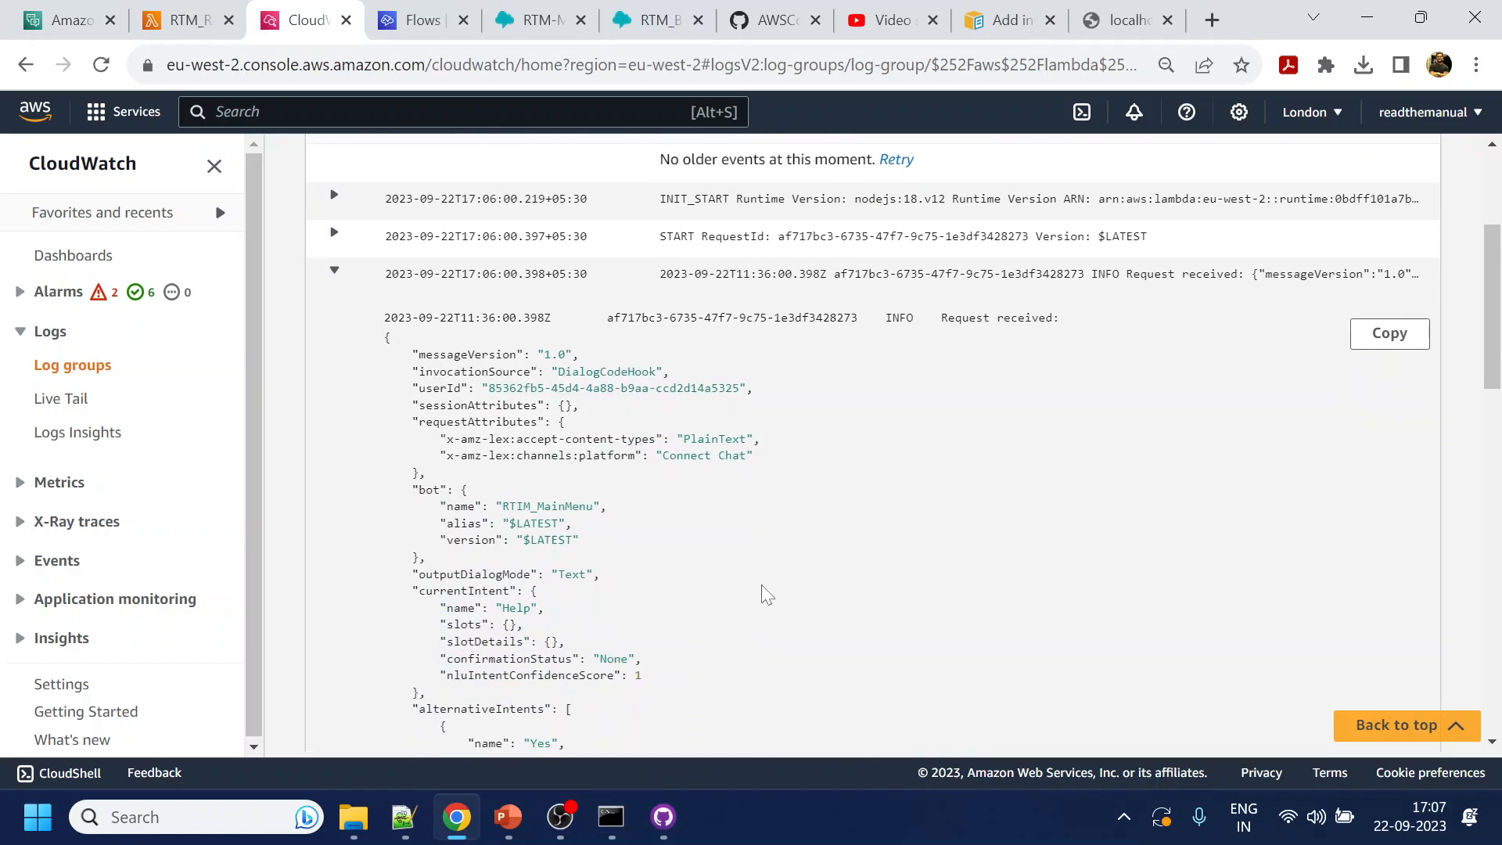
pyautogui.scroll(3, 693, 406)
pyautogui.moveTo(412, 405); pyautogui.dragTo(579, 406)
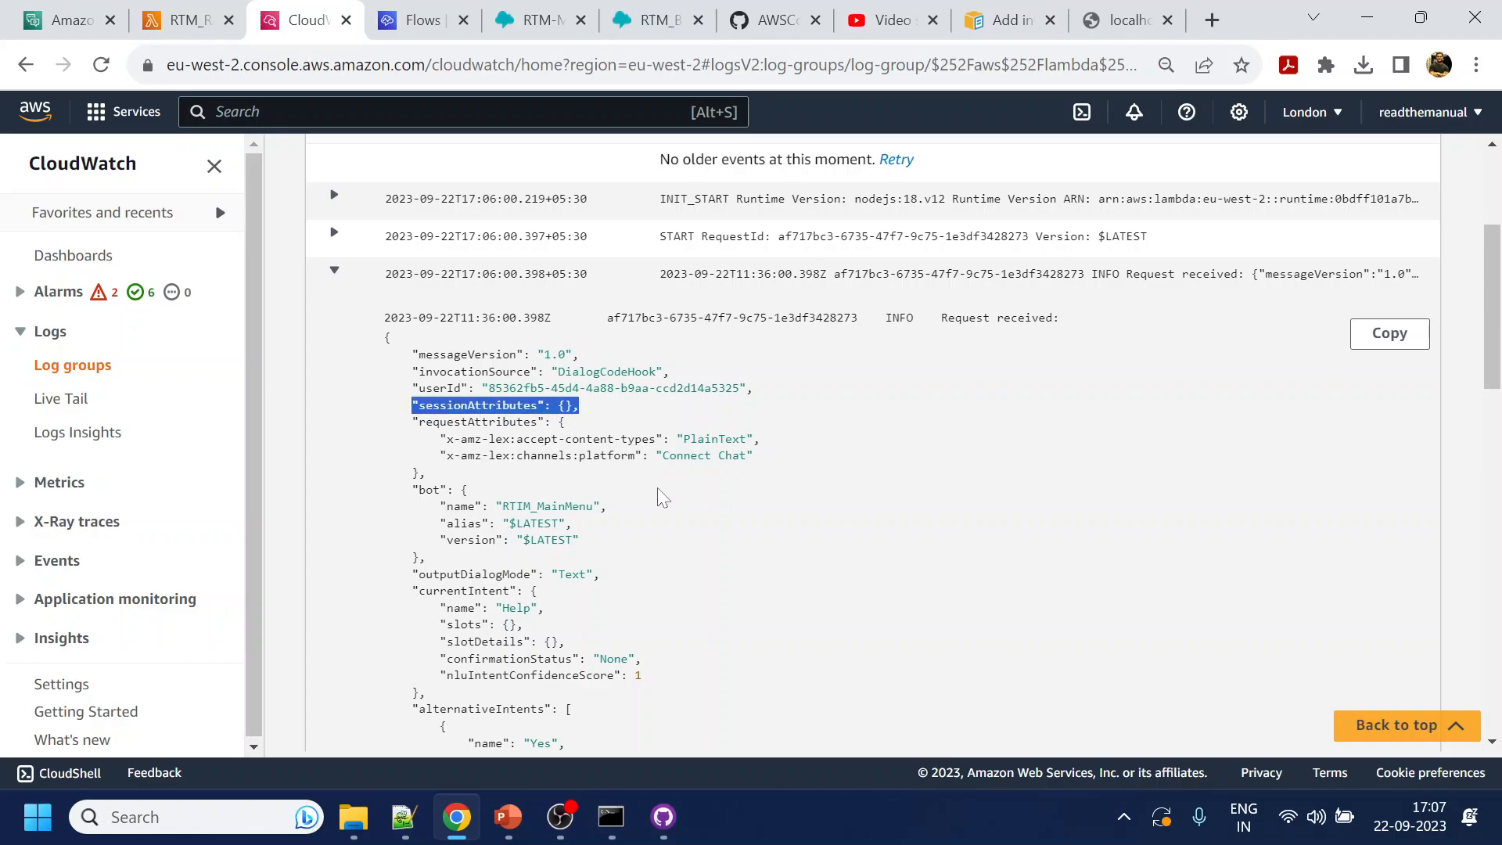
# Read through the first request and its returned response, and expand the received request logged at 17:06:43 to check its time
pyautogui.scroll(-9, 658, 491)
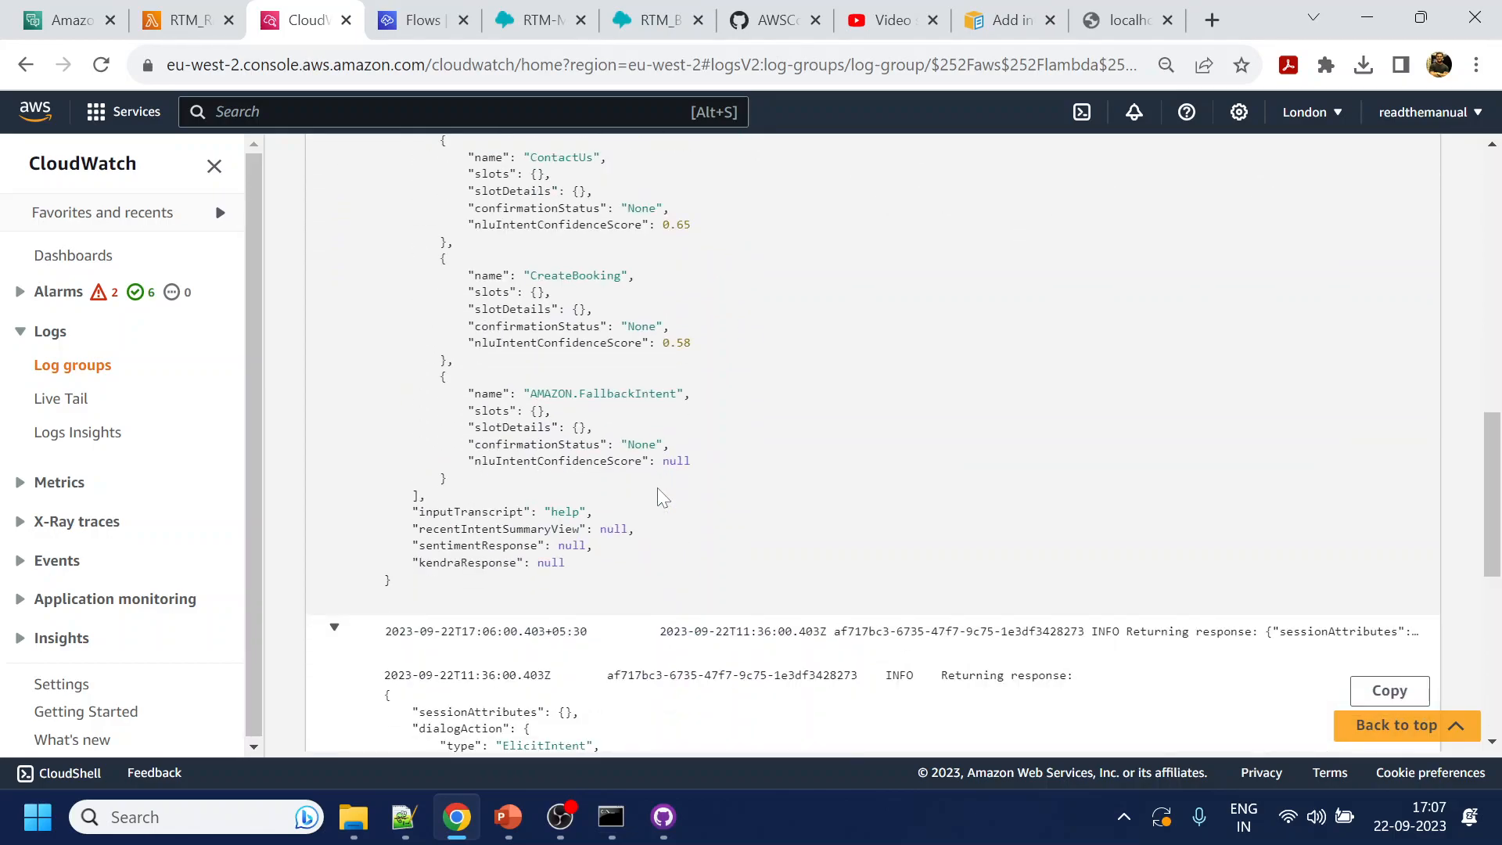
pyautogui.scroll(-3, 657, 487)
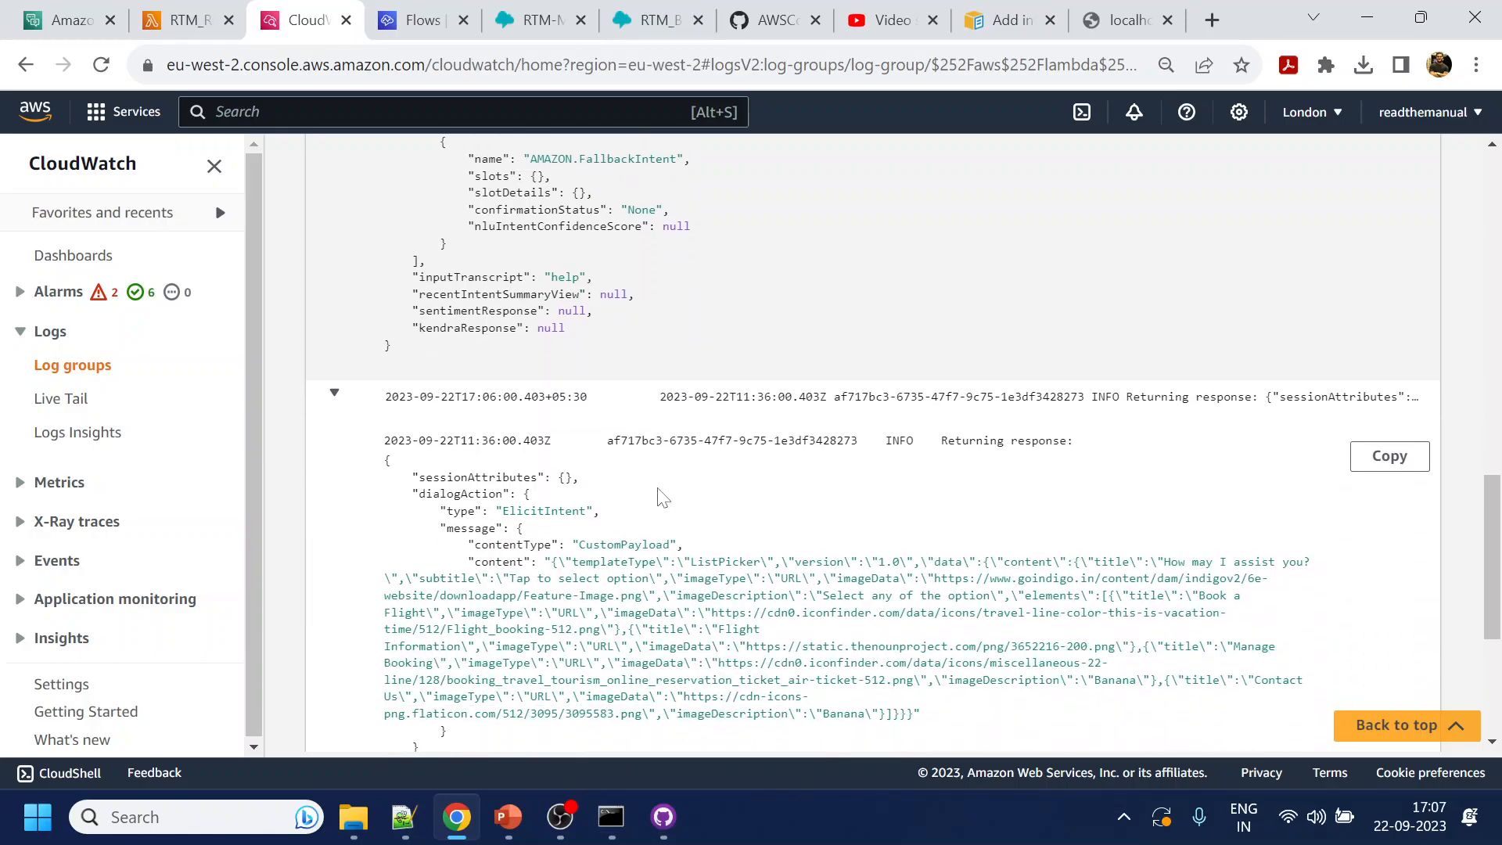
pyautogui.scroll(-5, 658, 493)
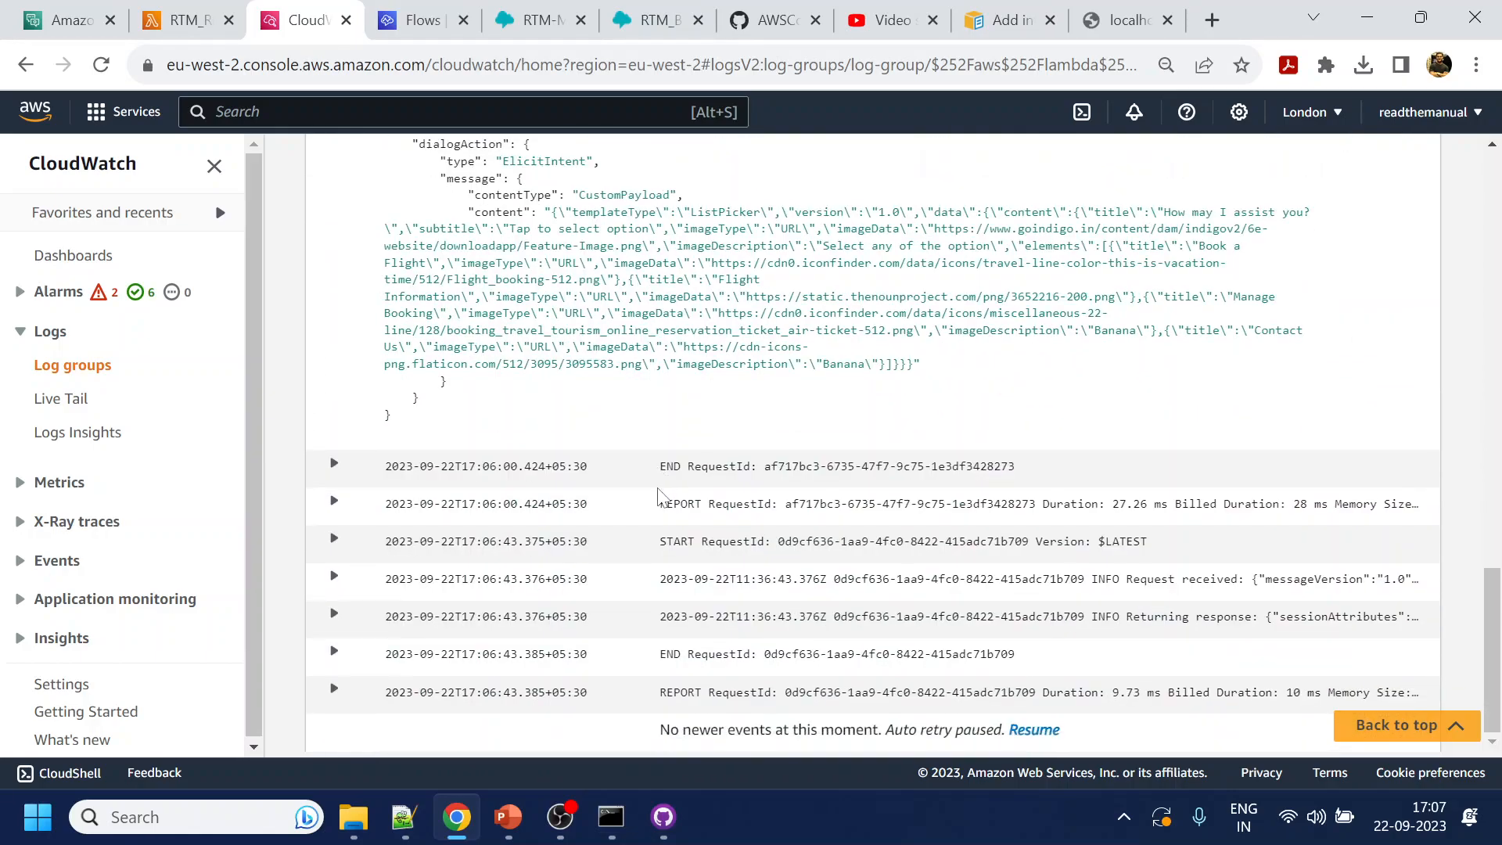
pyautogui.click(333, 579)
pyautogui.moveTo(483, 585); pyautogui.dragTo(539, 583)
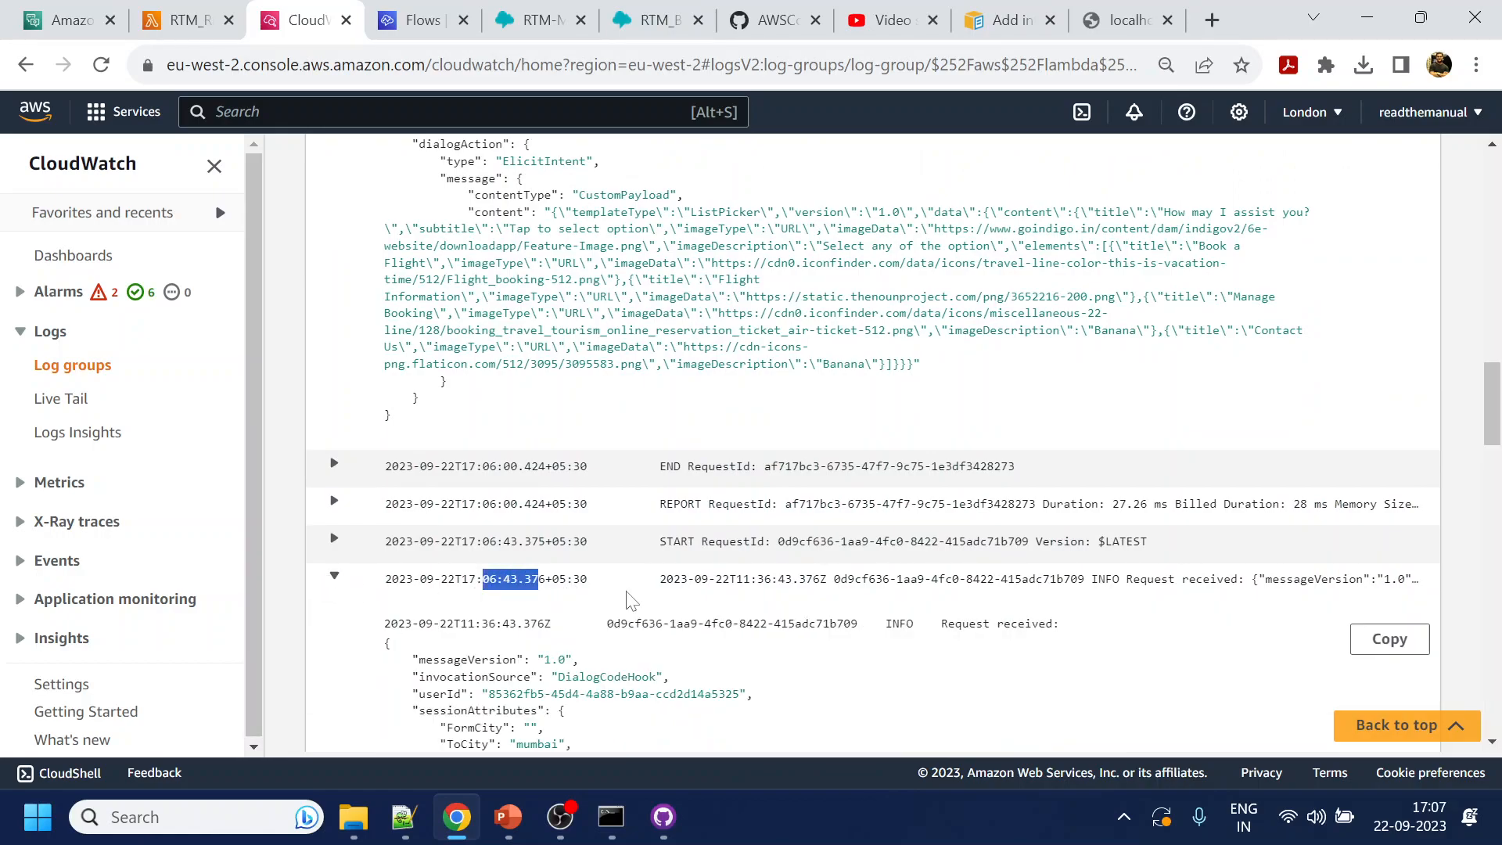
# Return to the /aws/lambda/RTM_RichMsg log group, check its list of log streams and reopen the newest one
pyautogui.scroll(15, 626, 593)
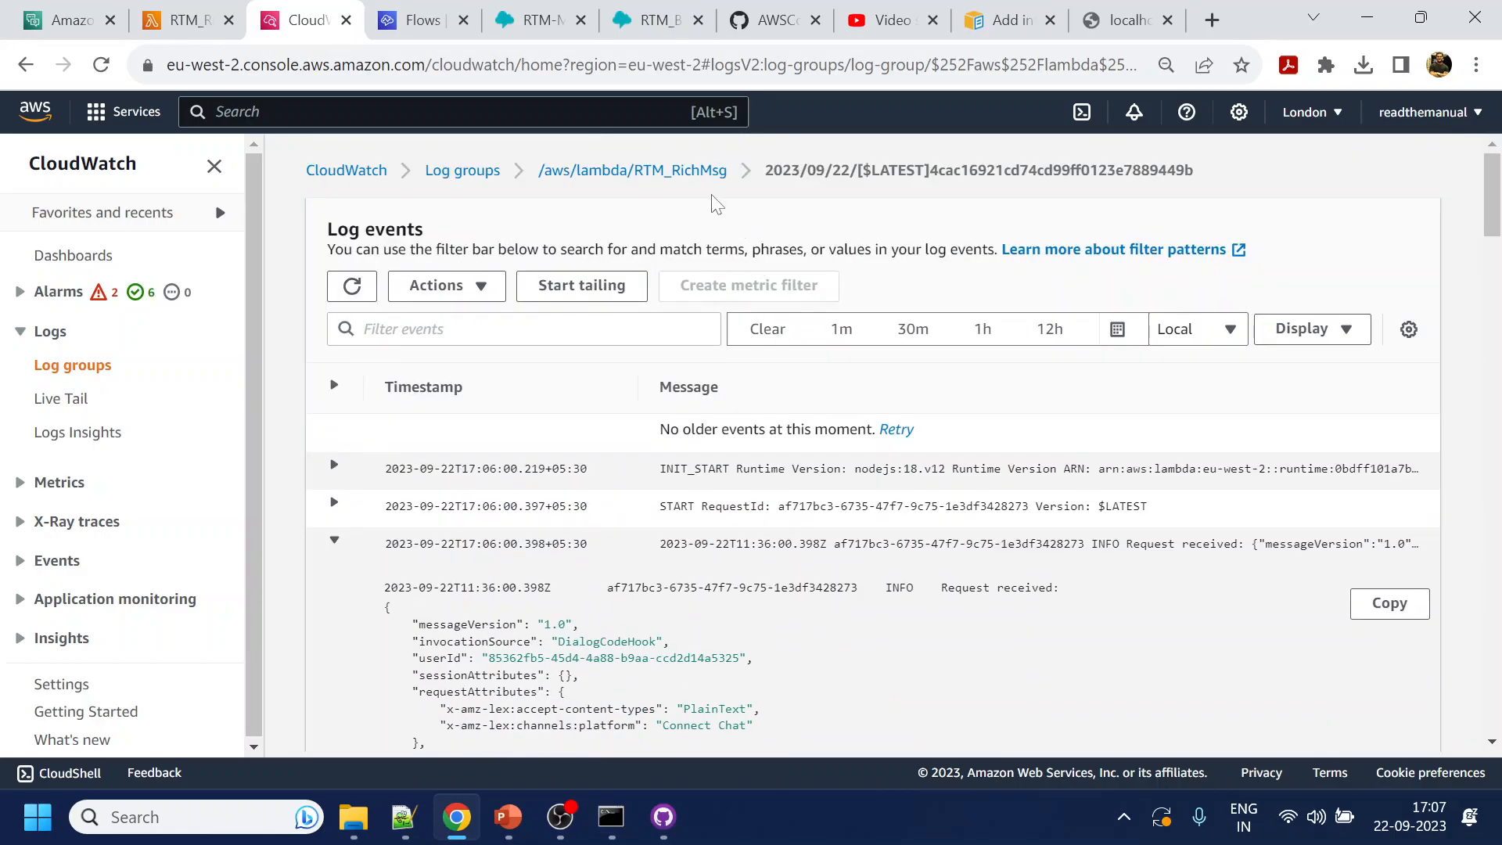
pyautogui.click(697, 172)
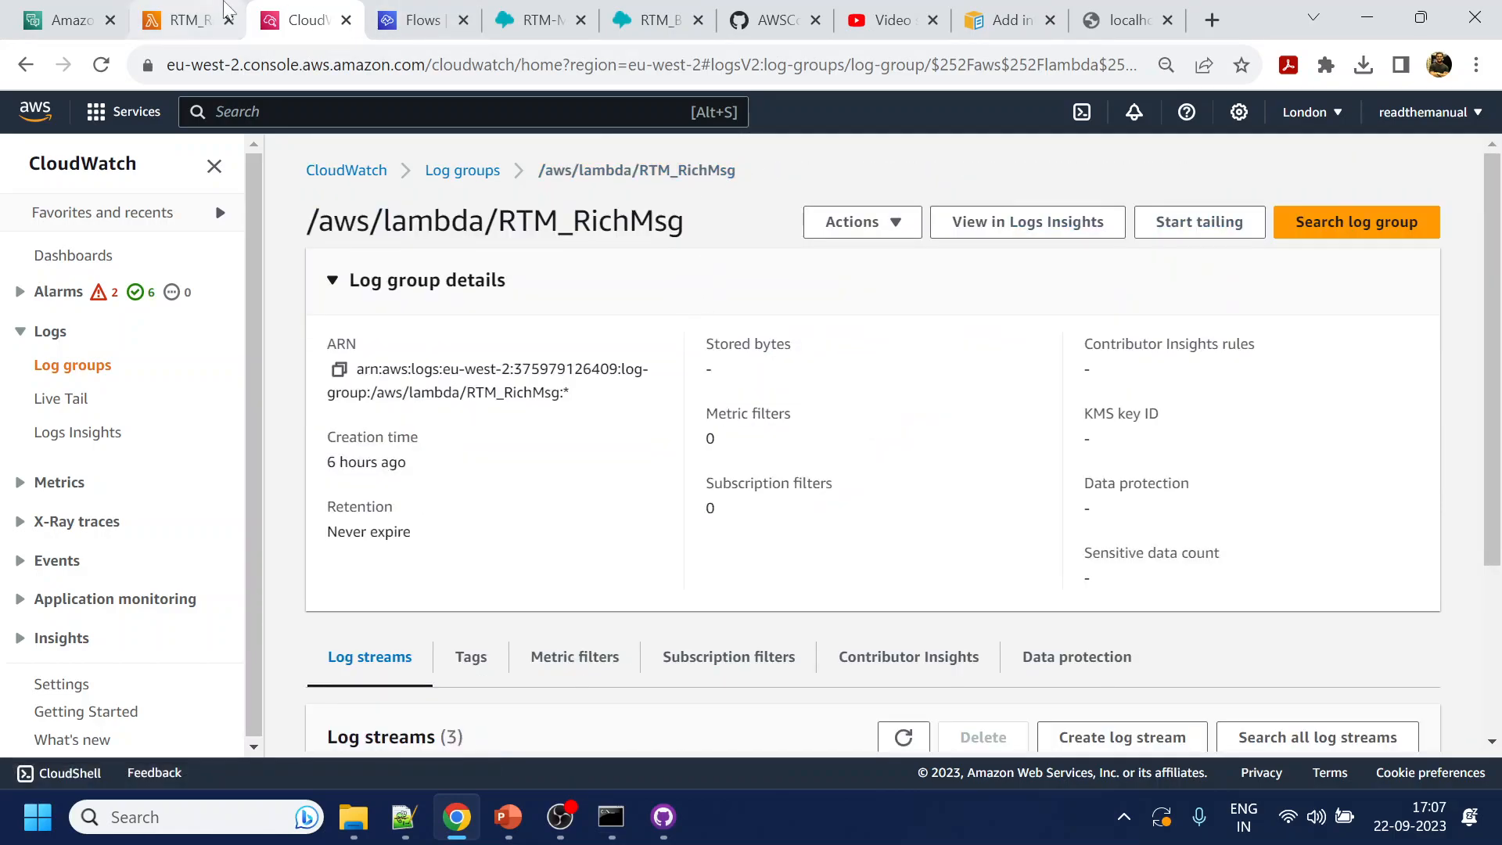
pyautogui.click(213, 14)
pyautogui.click(283, 11)
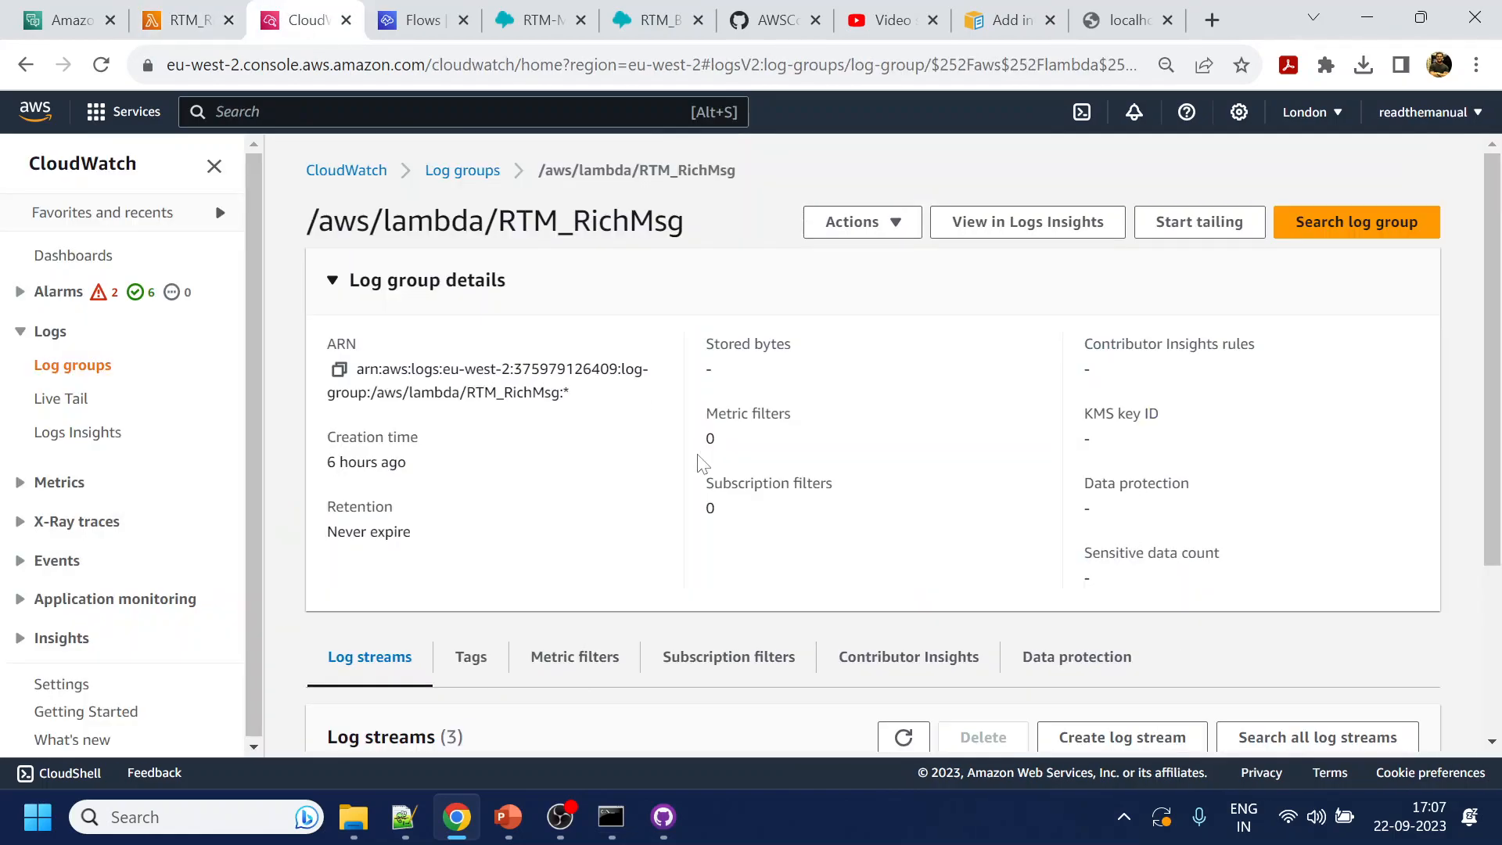
pyautogui.scroll(-3, 704, 485)
pyautogui.click(903, 491)
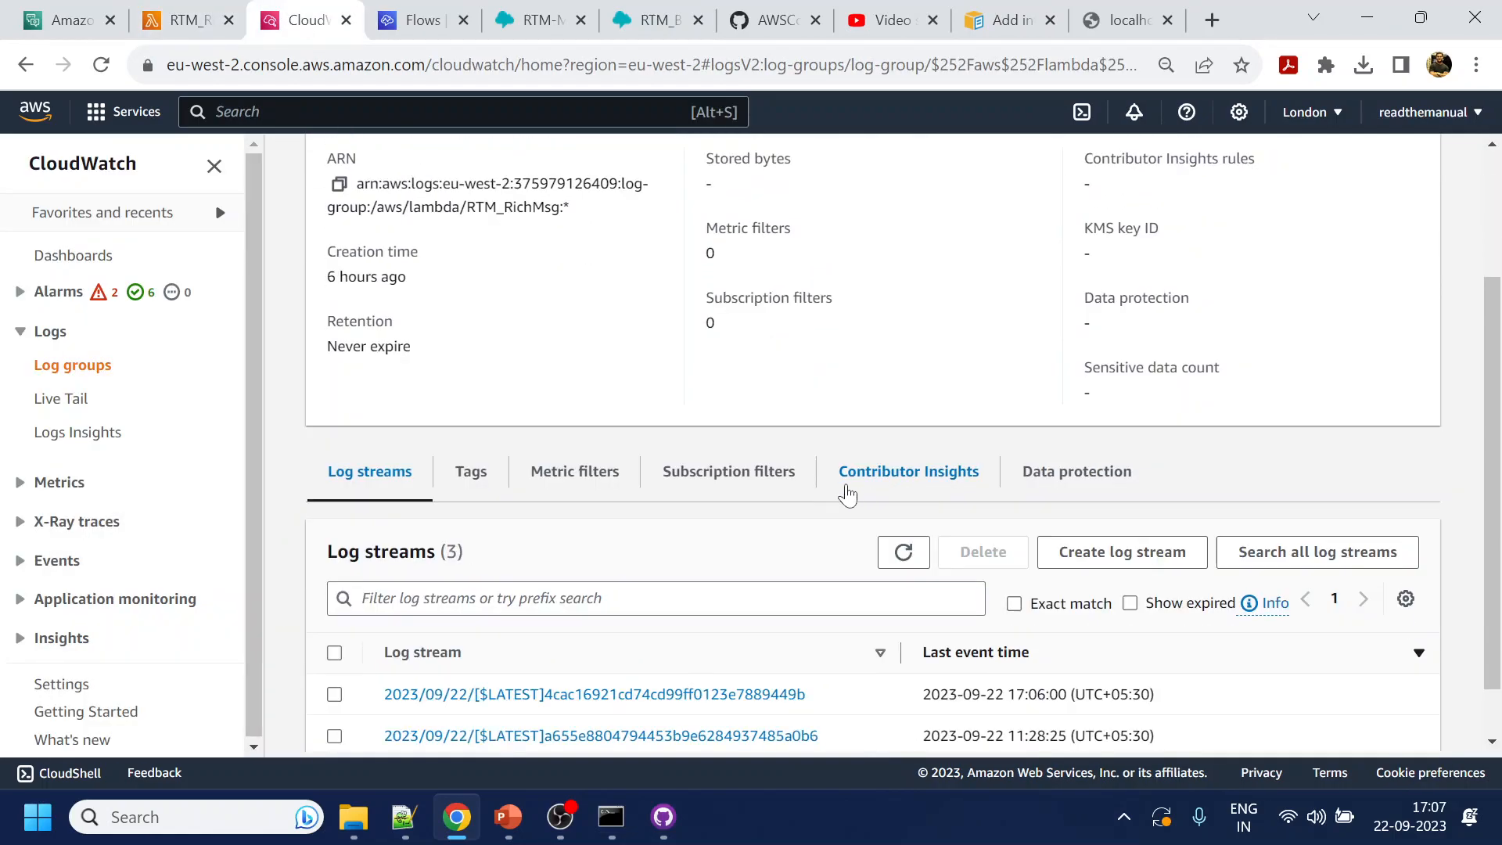
pyautogui.scroll(-1, 845, 493)
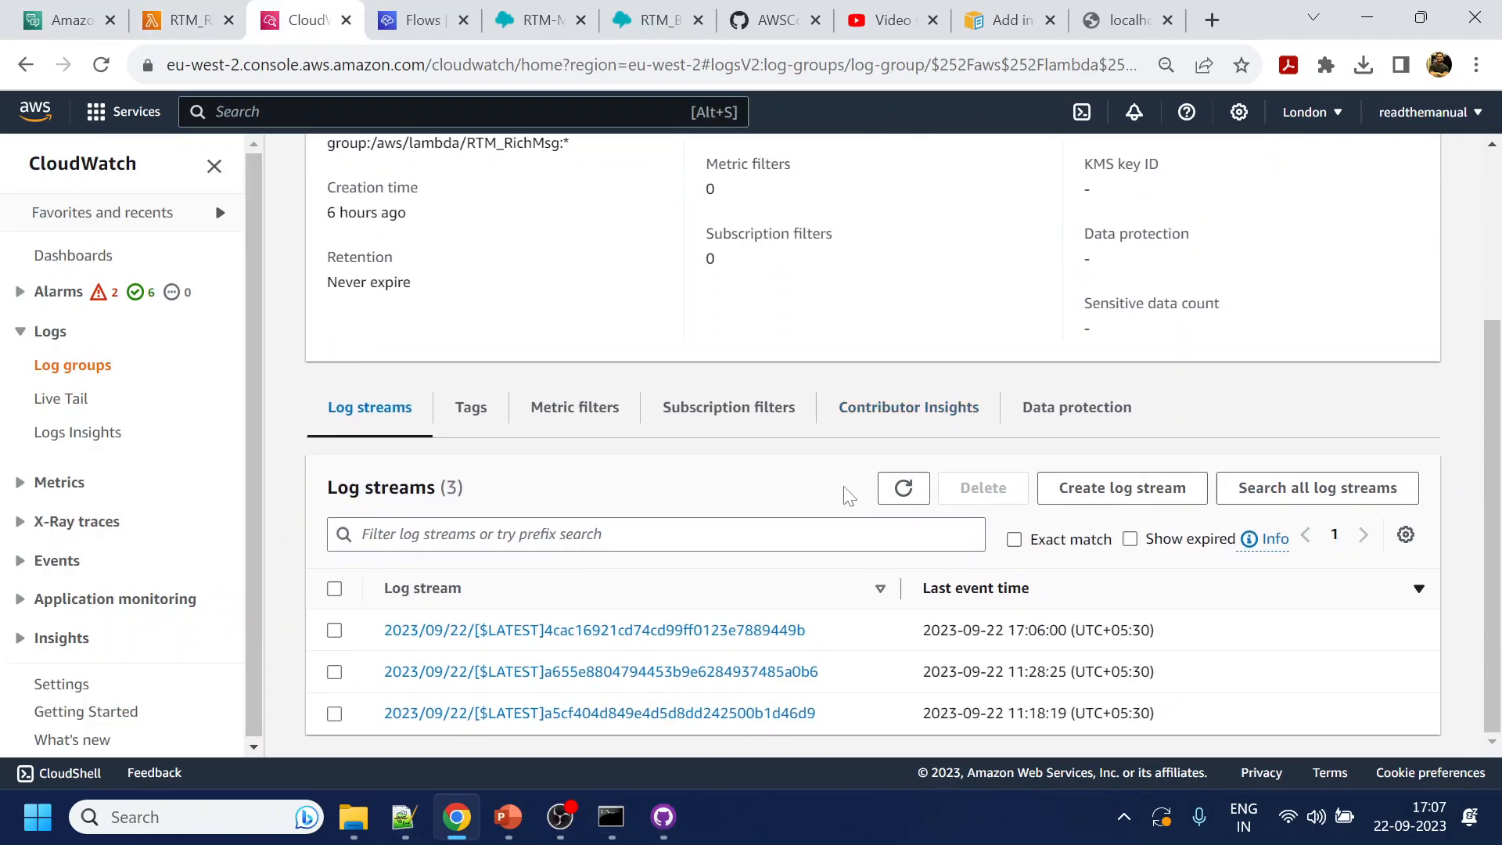
pyautogui.click(738, 634)
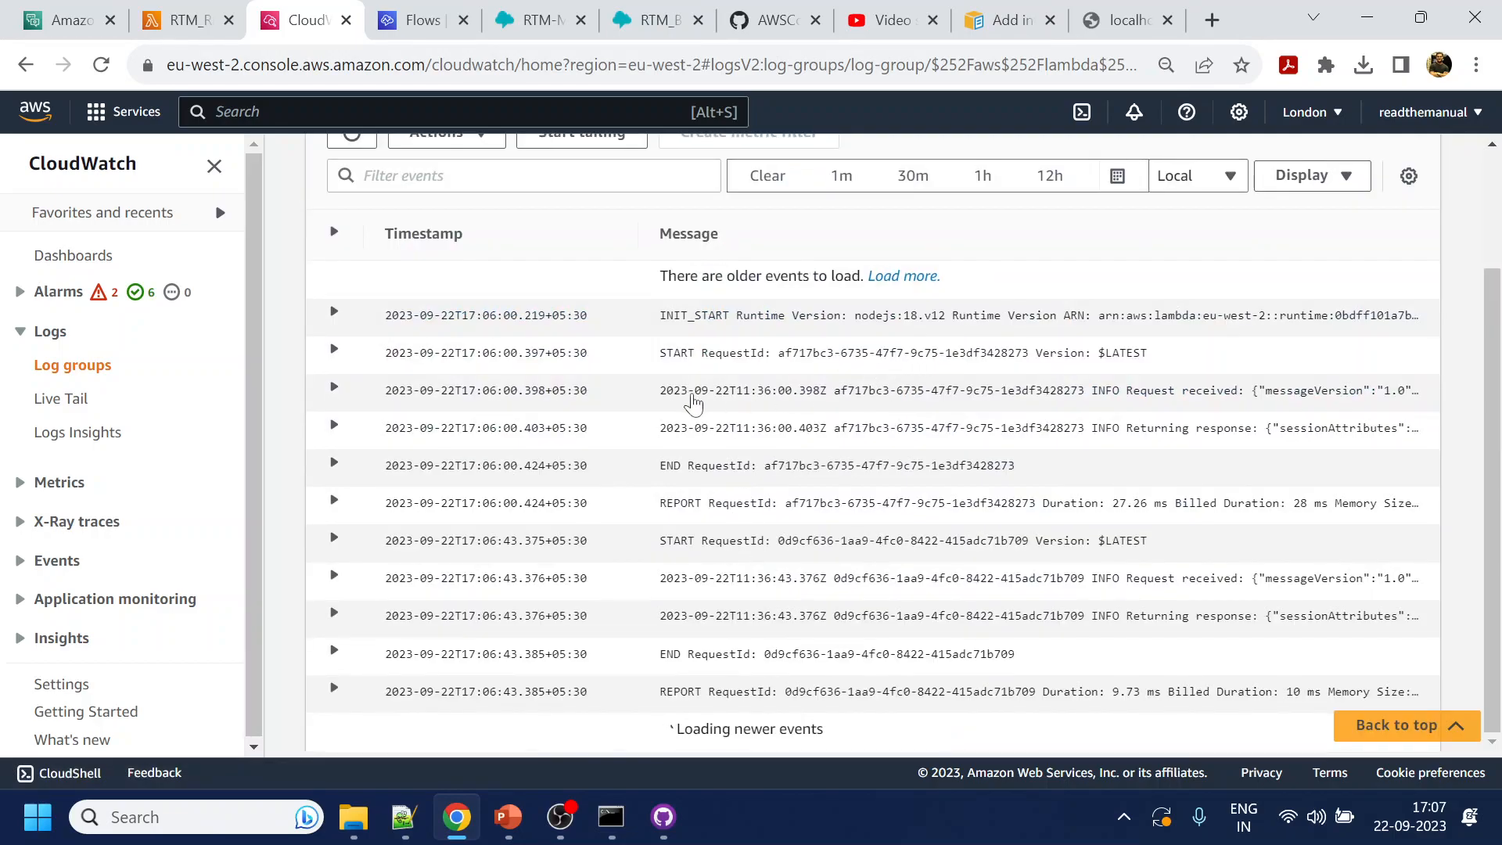
# Expand the received request logged at 17:06:00, read through its intents, and collapse it again to check the log times
pyautogui.moveTo(477, 429); pyautogui.dragTo(503, 429)
pyautogui.click(334, 391)
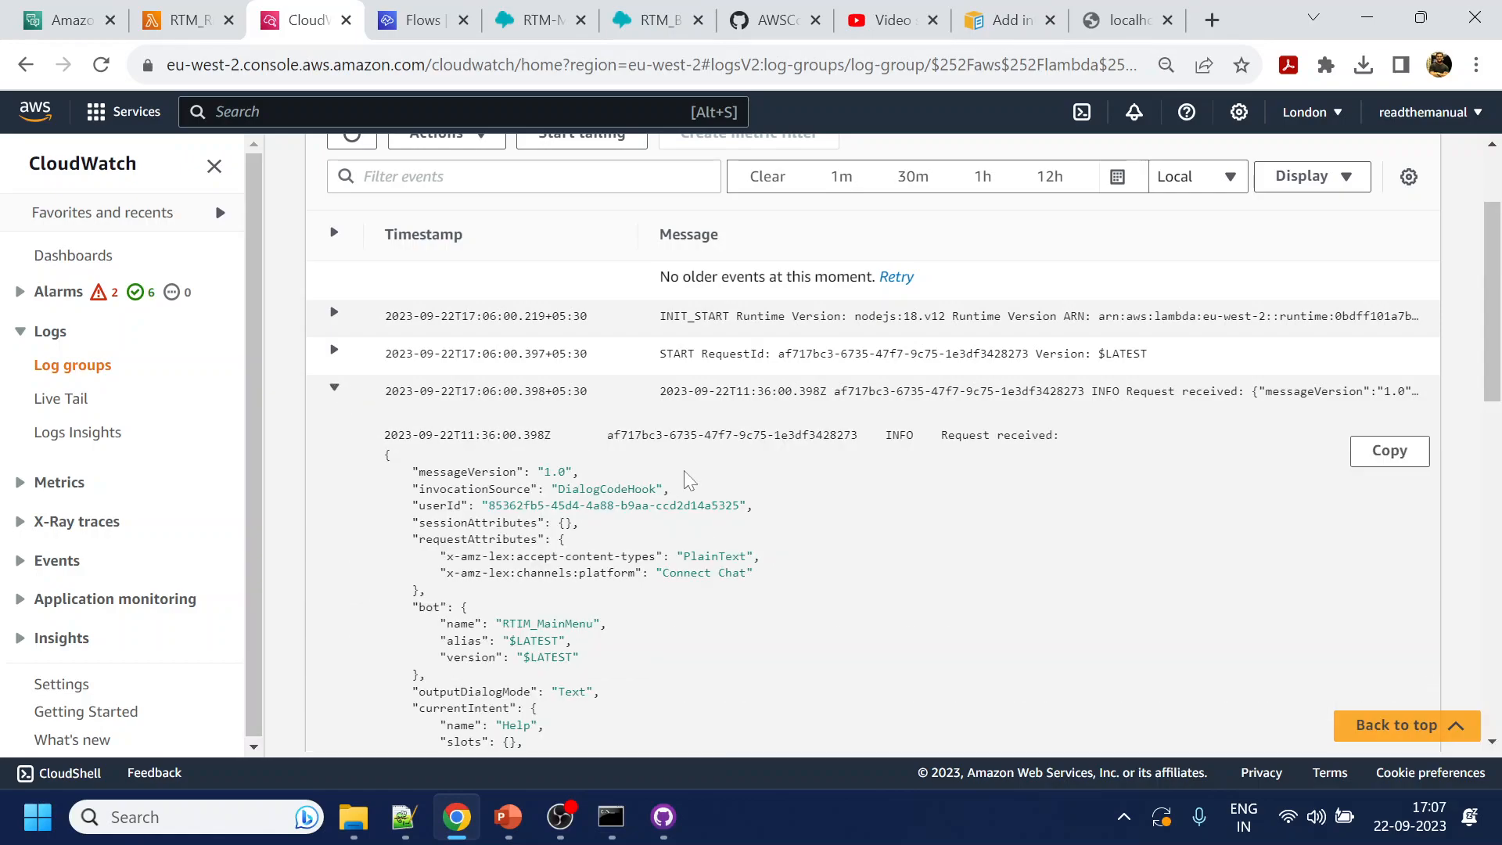
pyautogui.scroll(-3, 719, 521)
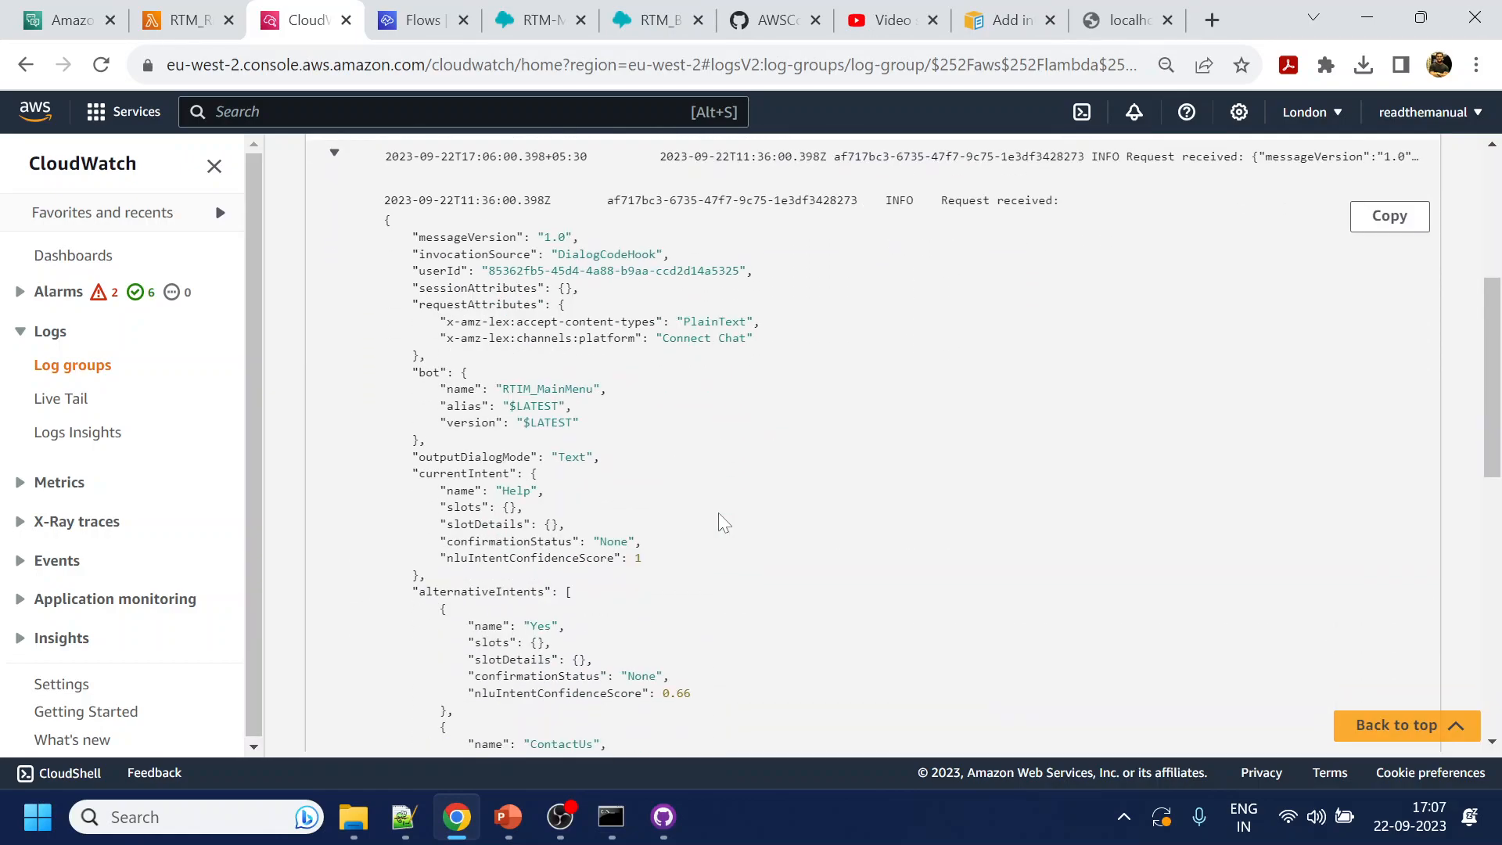
pyautogui.scroll(-5, 467, 421)
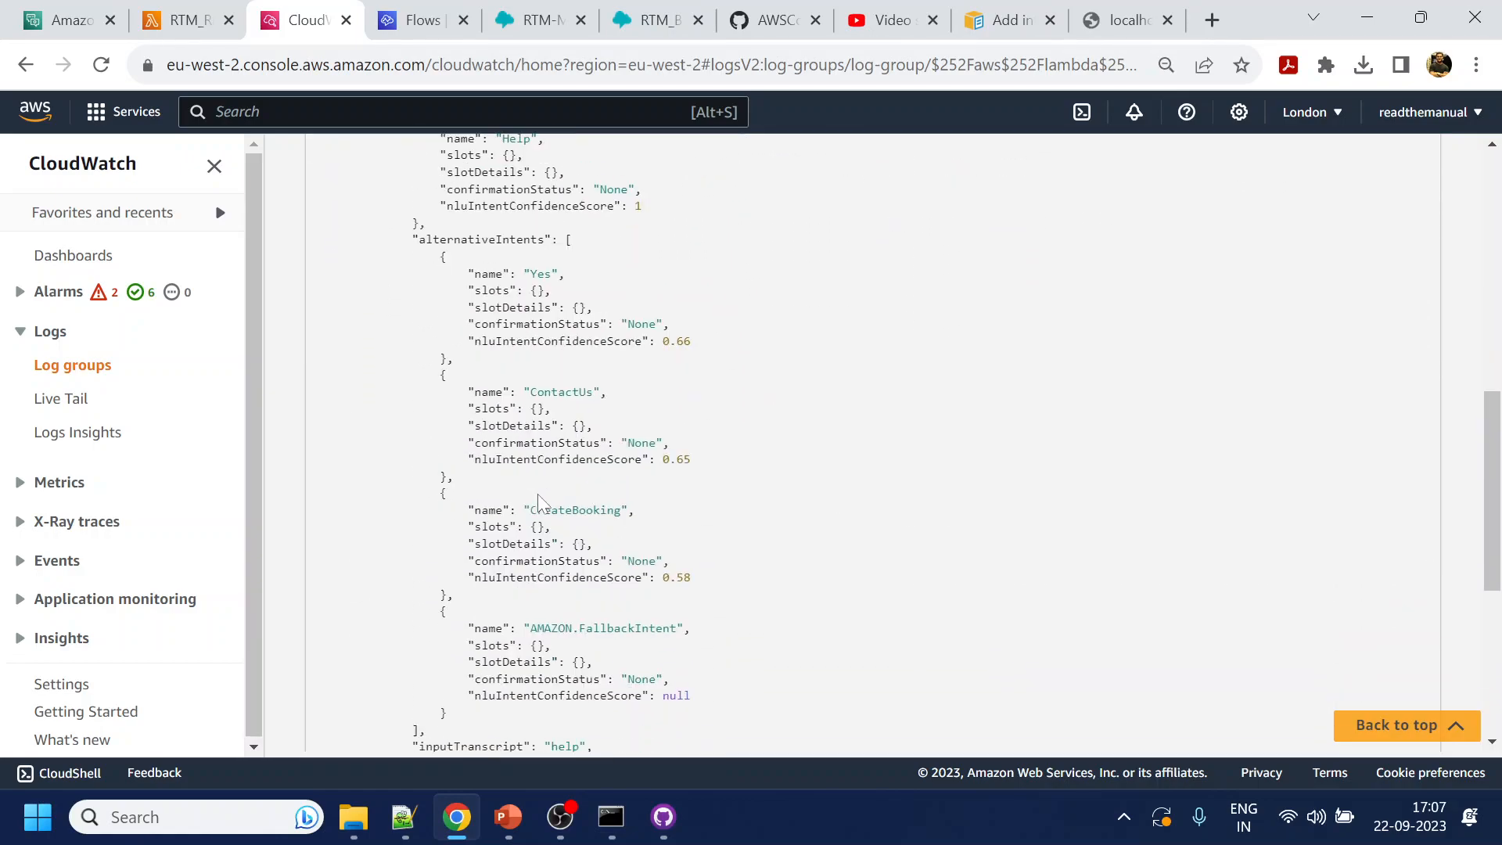
pyautogui.scroll(9, 467, 421)
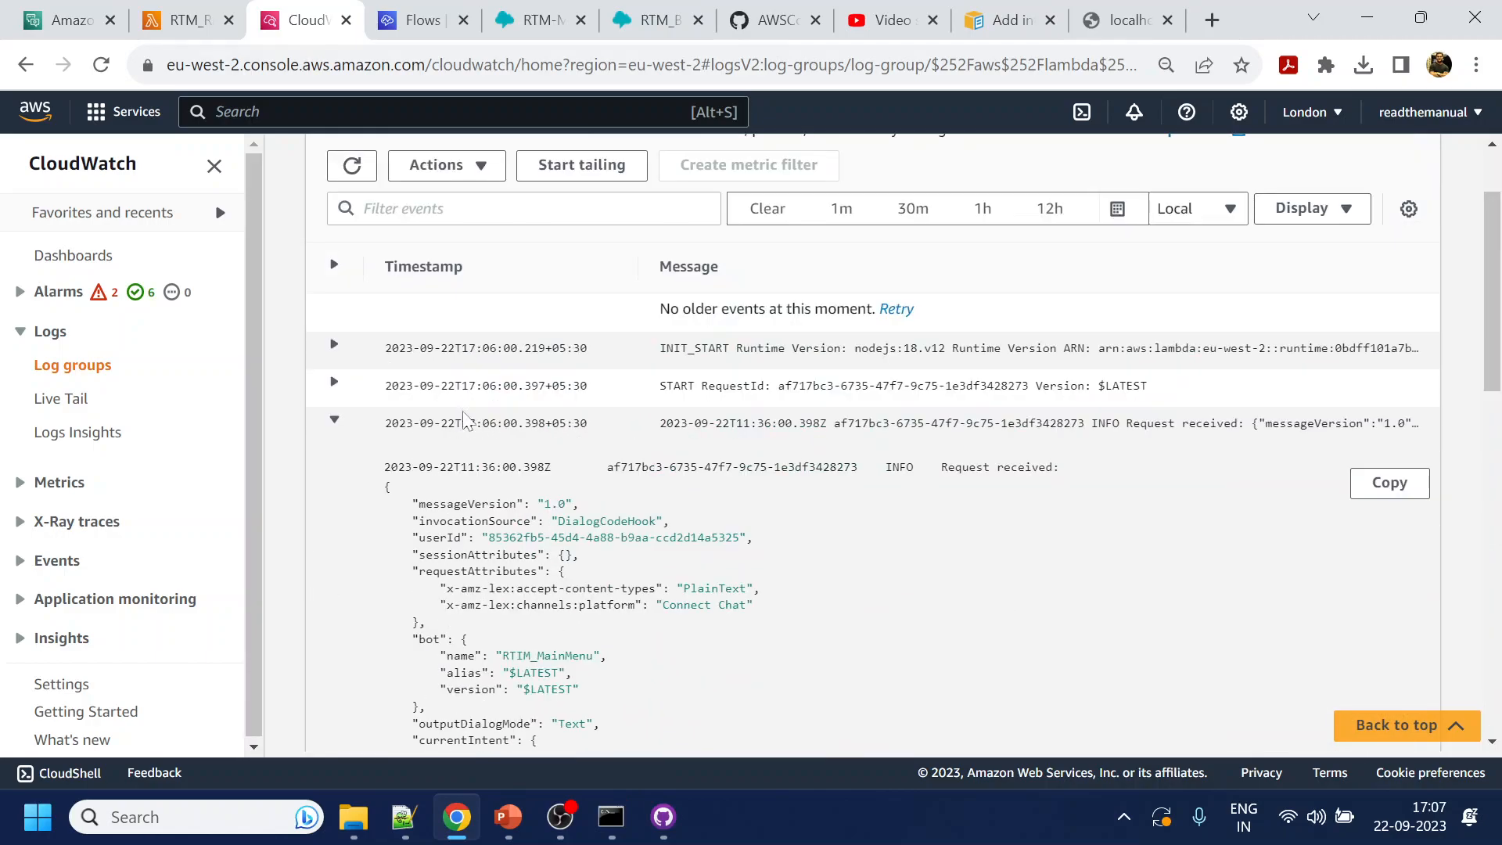
pyautogui.click(334, 420)
pyautogui.moveTo(475, 459); pyautogui.dragTo(504, 459)
pyautogui.scroll(-1, 1067, 577)
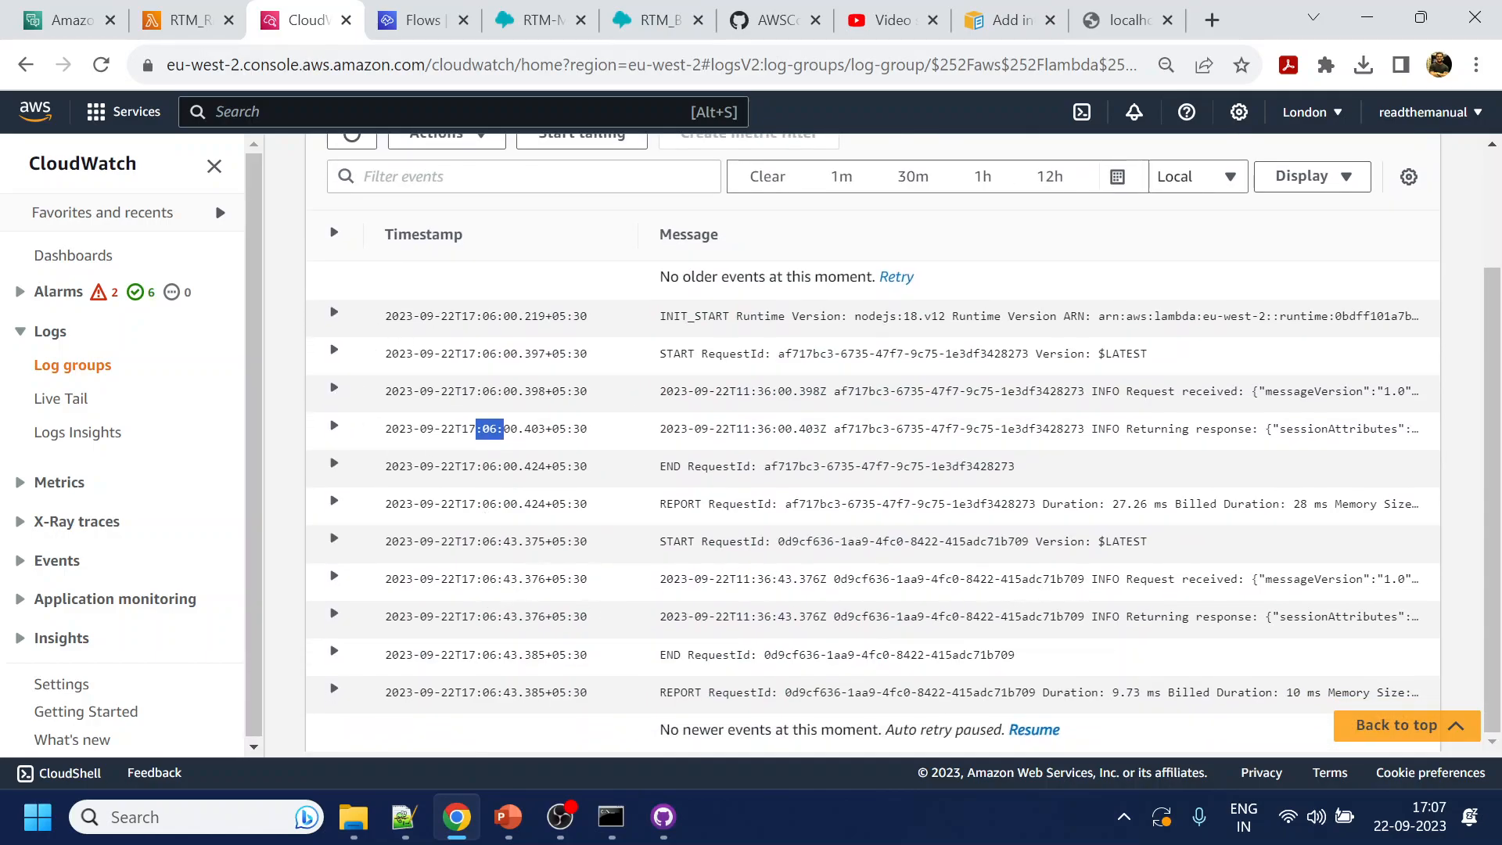
# Expand the received request logged at 17:06:43 and examine its FormCity, ToCity and DepDate session attributes
pyautogui.click(334, 578)
pyautogui.scroll(-2, 622, 576)
pyautogui.scroll(-2, 622, 577)
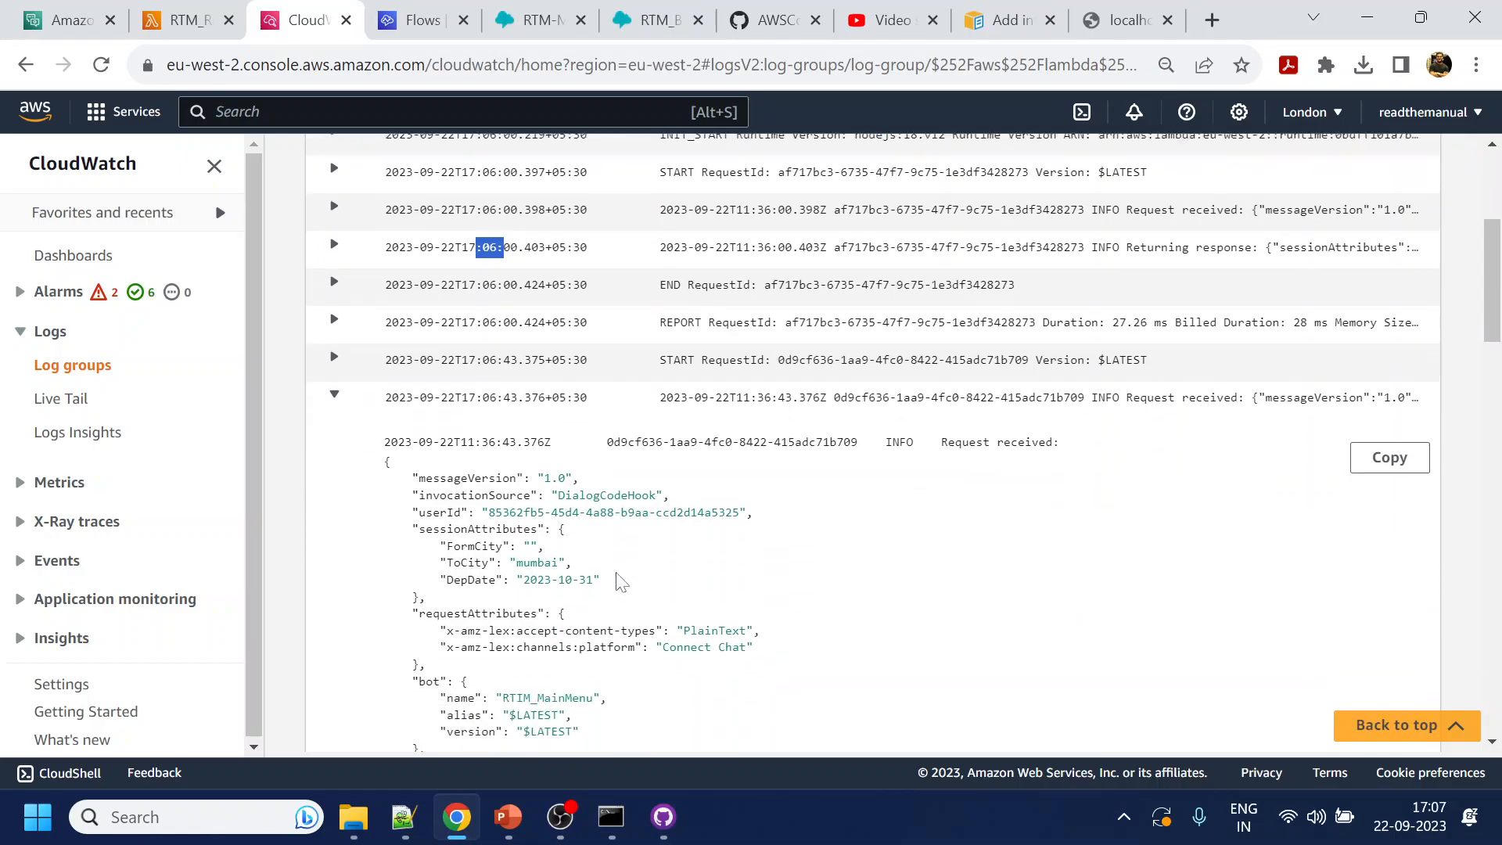
pyautogui.moveTo(446, 493); pyautogui.dragTo(550, 498)
pyautogui.moveTo(441, 510); pyautogui.dragTo(640, 526)
pyautogui.click(640, 526)
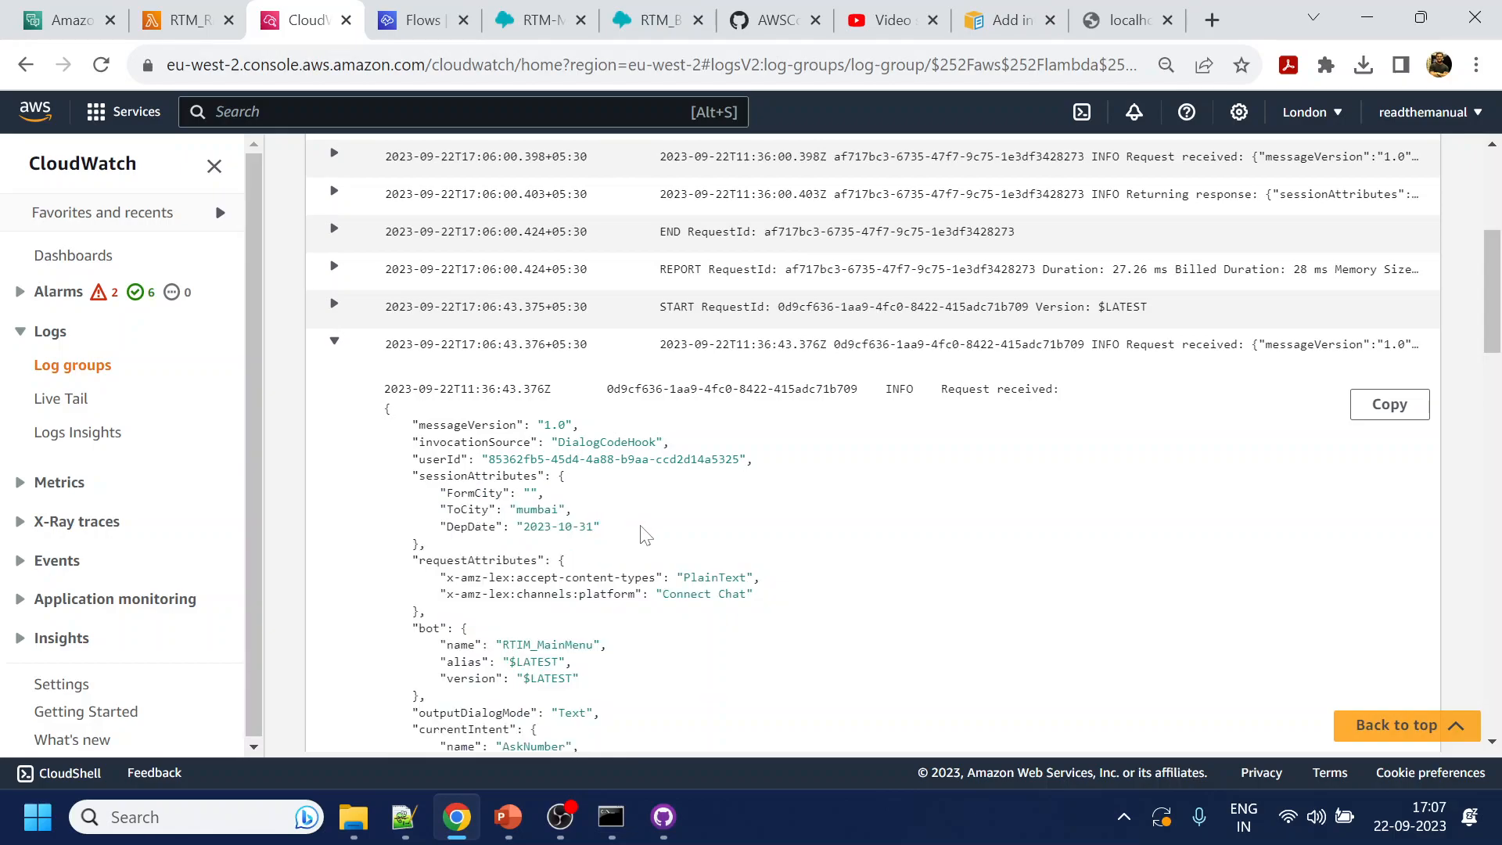
# Examine the current intent's name and its Number slot in the same request
pyautogui.scroll(-2, 645, 536)
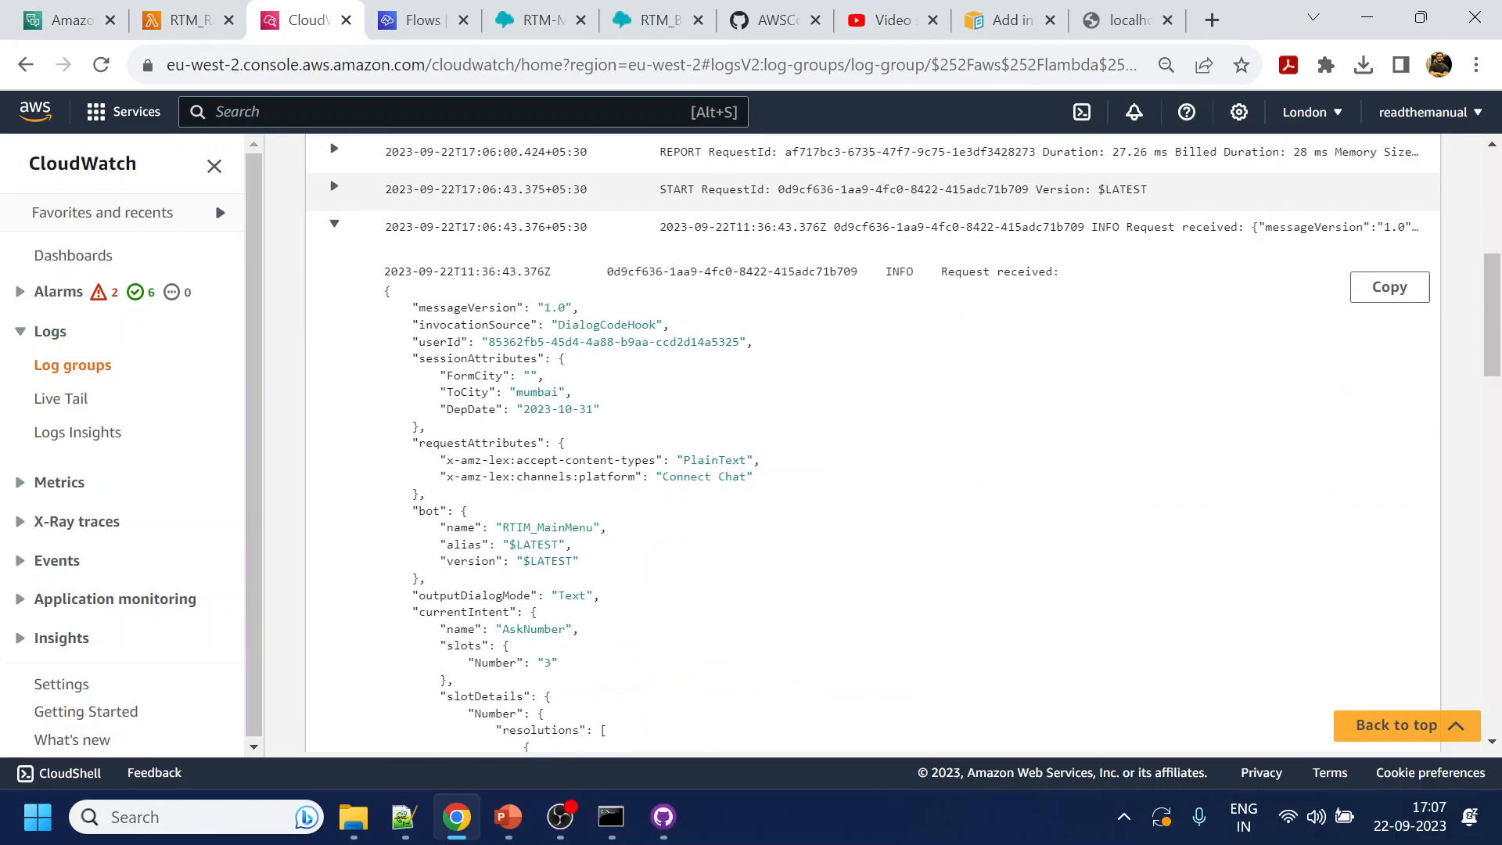
pyautogui.doubleClick(534, 629)
pyautogui.moveTo(537, 662); pyautogui.dragTo(601, 663)
pyautogui.click(602, 663)
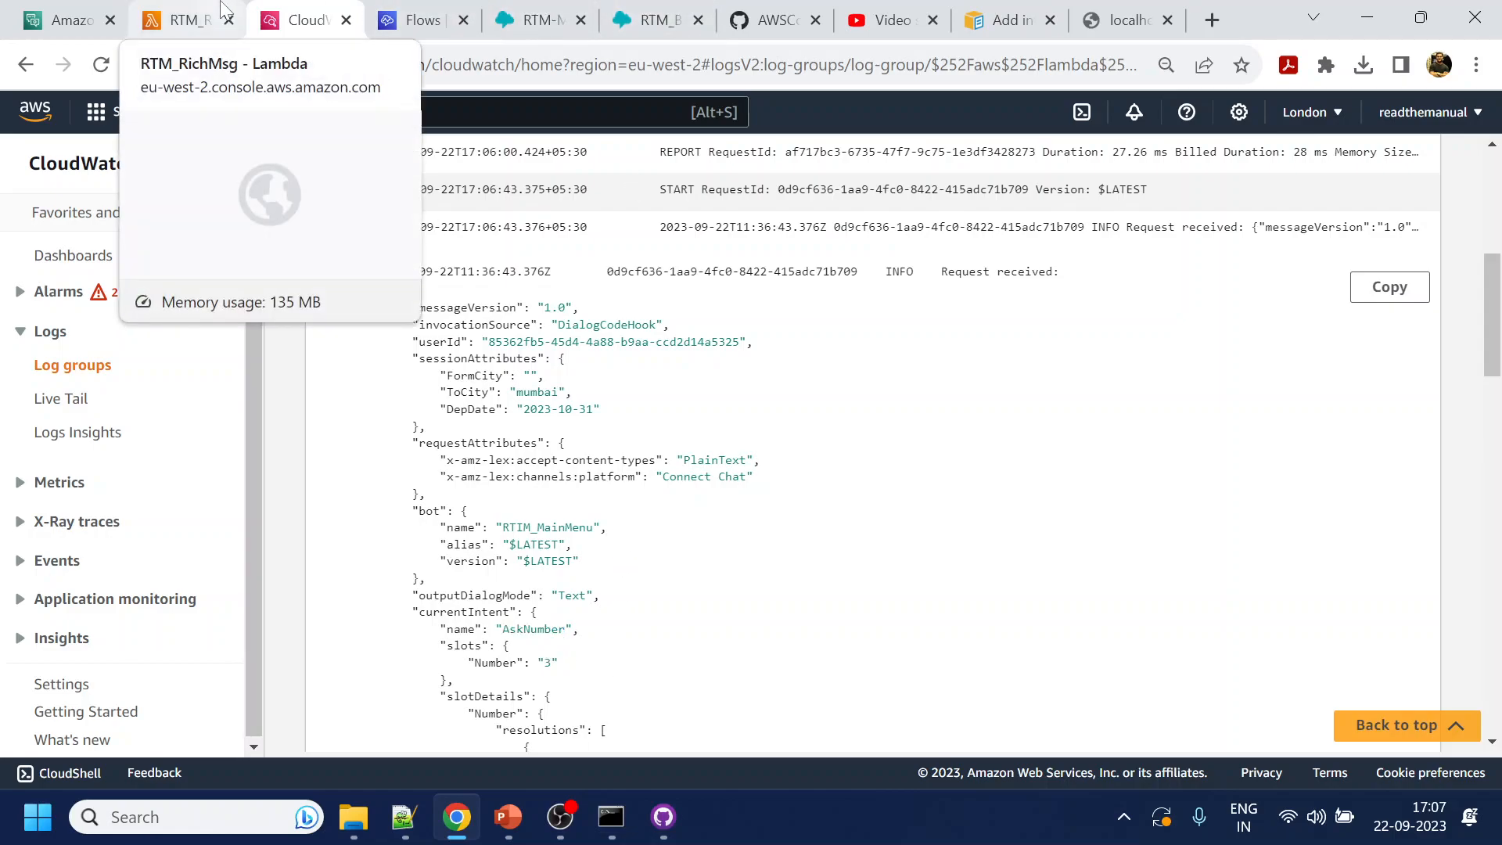
# In the RTM_RichMsg Lambda's index.js, replace 'apple' in the current_intent condition with the intent name AskNumber copied from the CloudWatch log
pyautogui.click(188, 20)
pyautogui.click(118, 493)
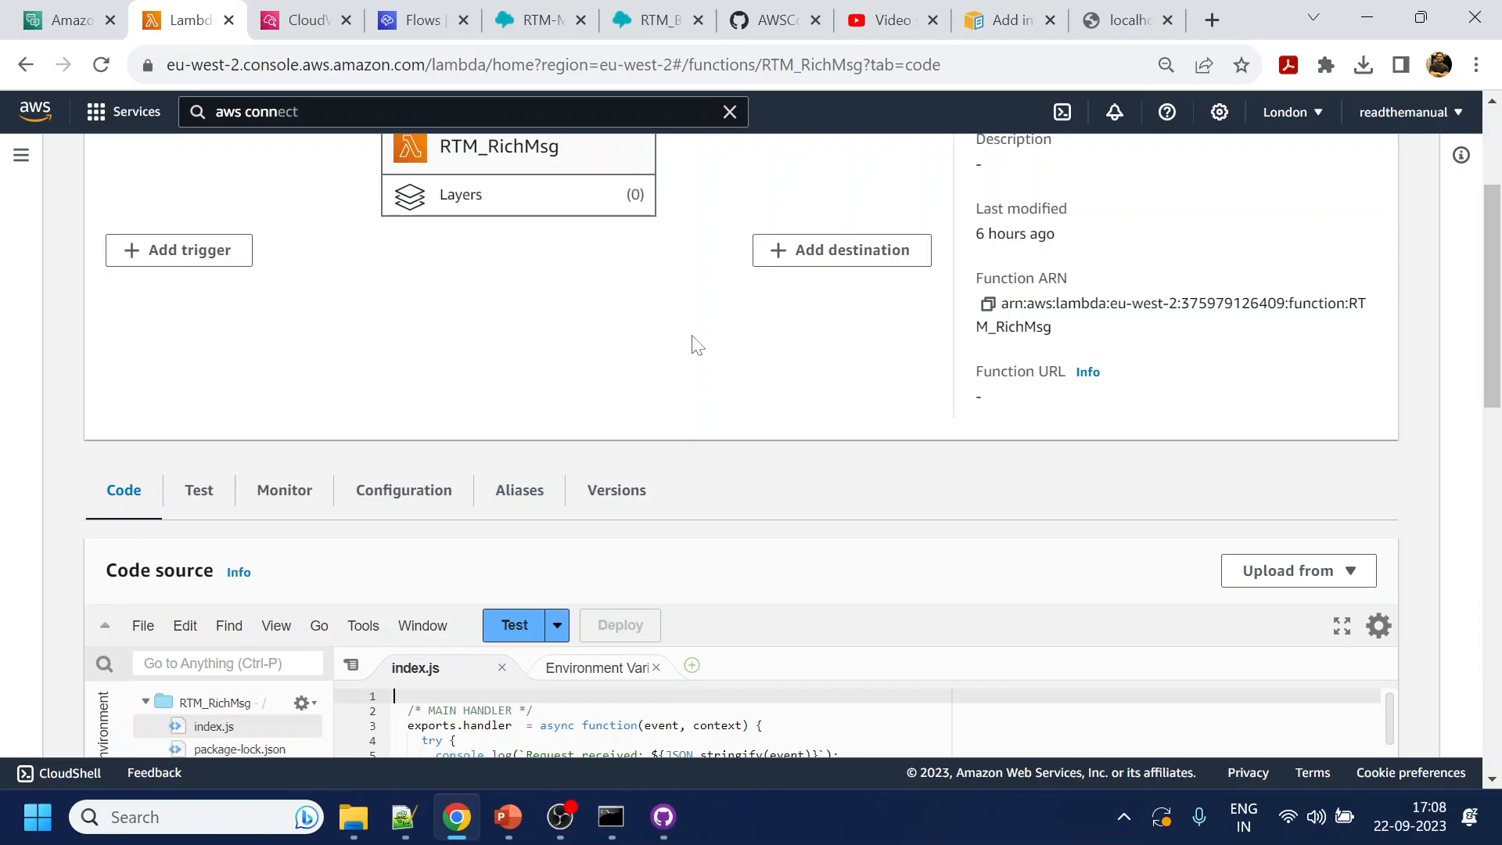
pyautogui.scroll(-8, 692, 345)
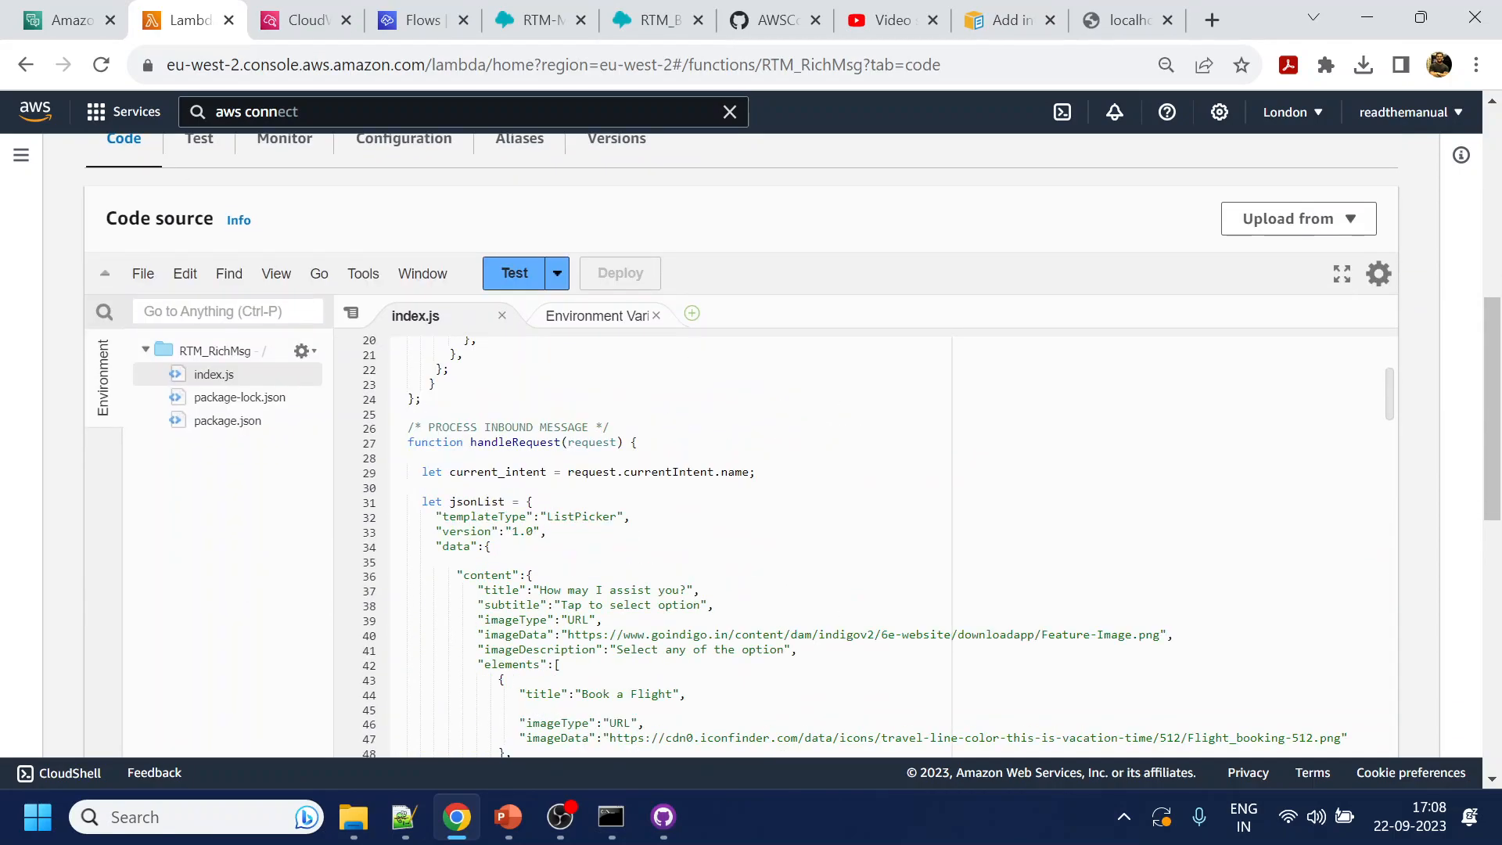
pyautogui.scroll(-20, 861, 544)
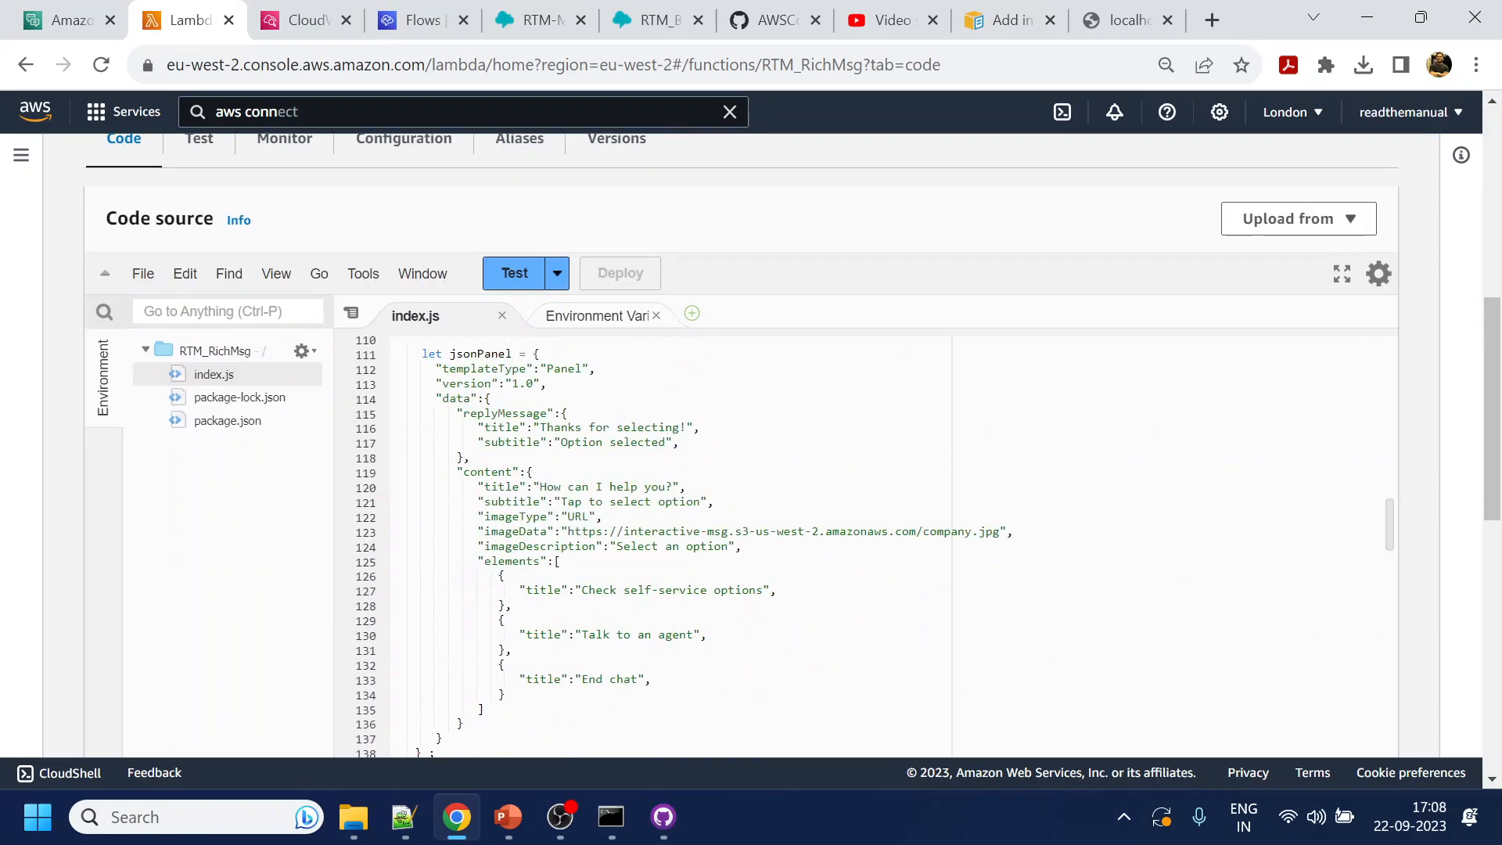
pyautogui.scroll(-15, 673, 544)
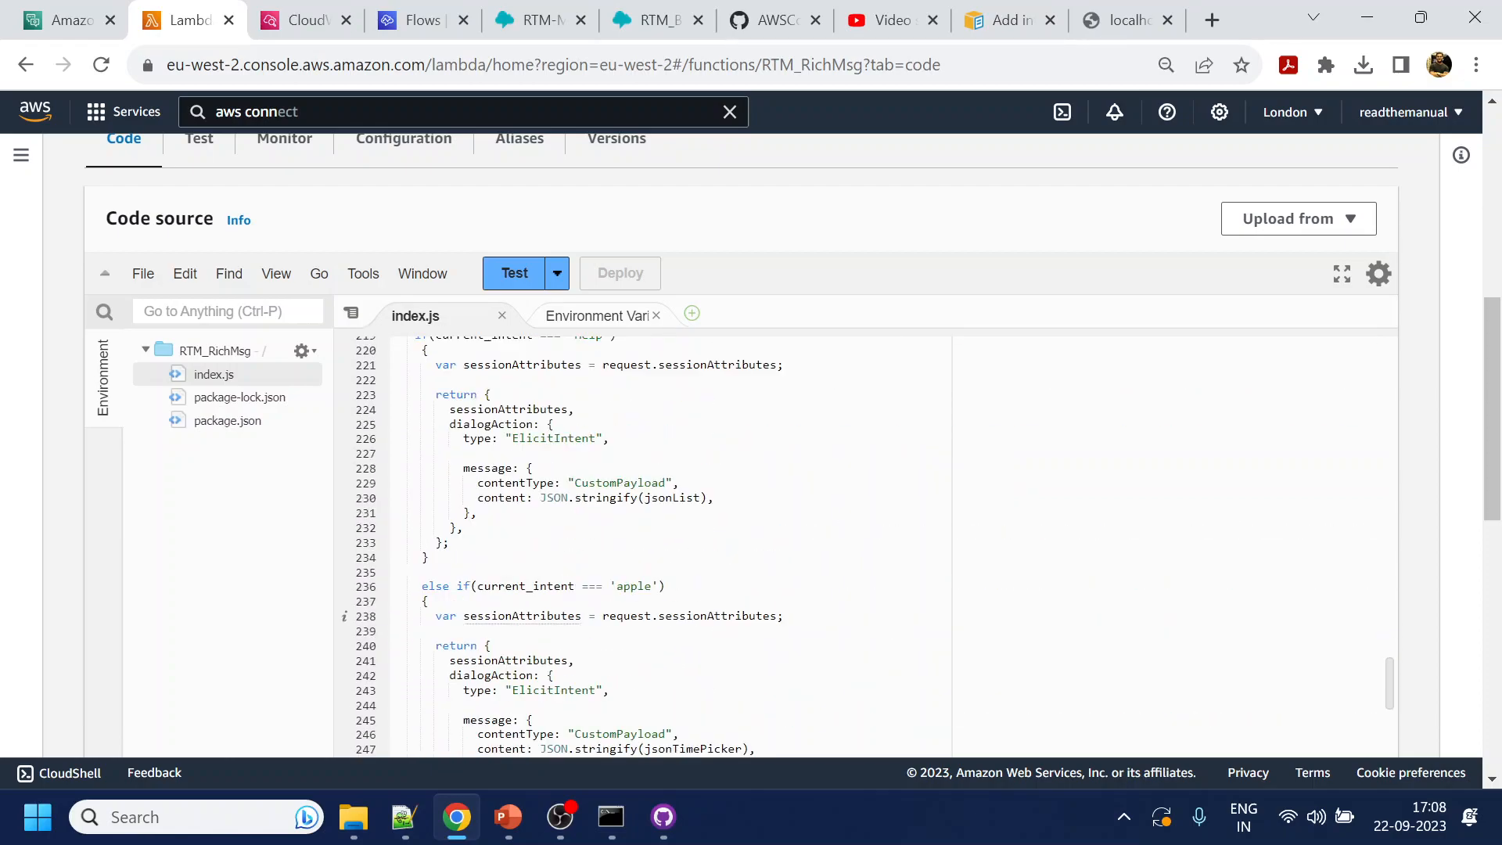
pyautogui.moveTo(616, 491); pyautogui.dragTo(651, 491)
pyautogui.click(319, 12)
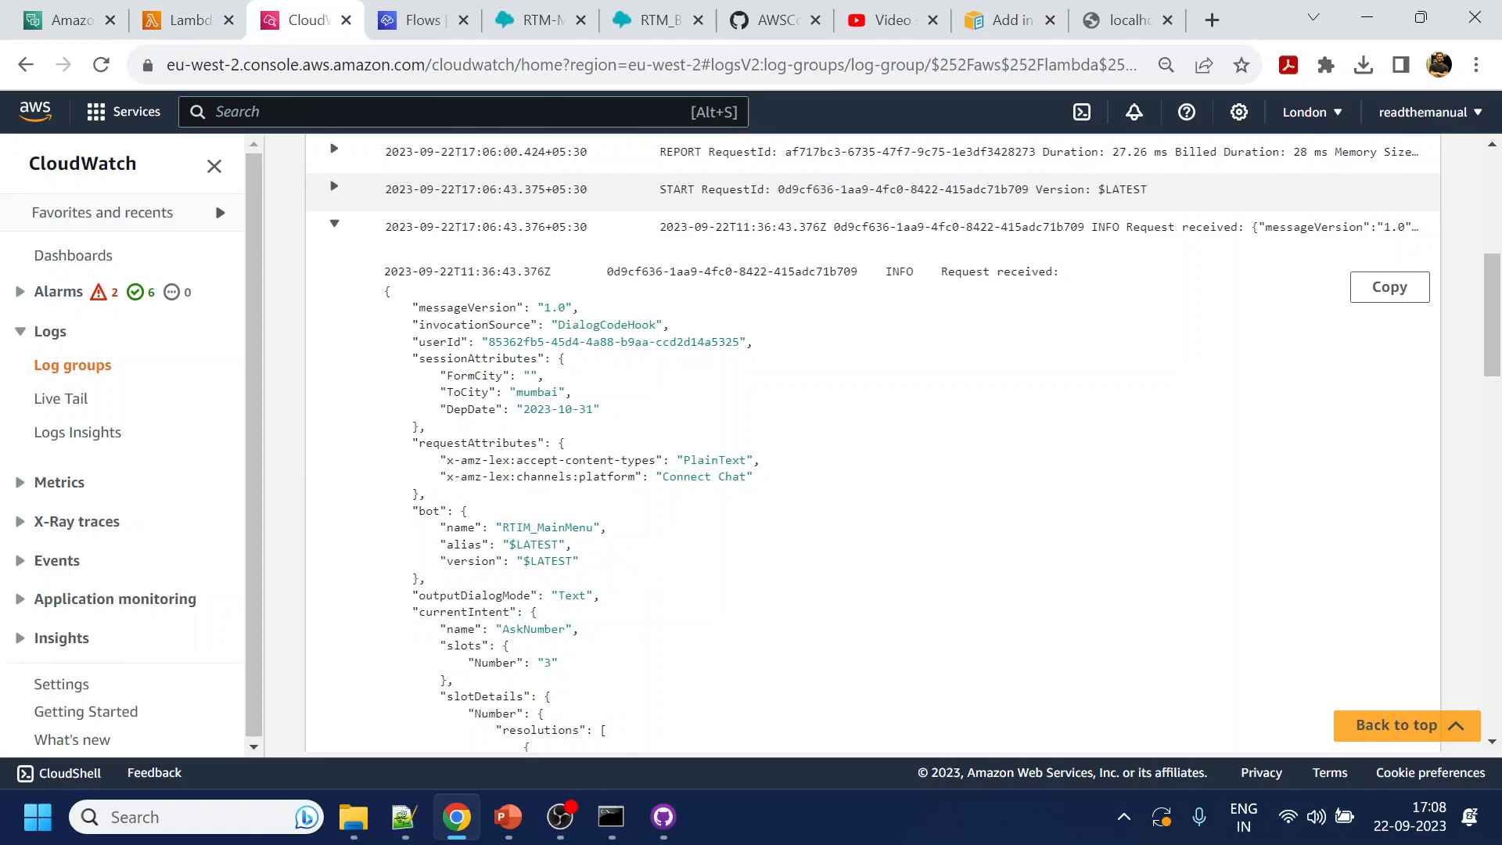
pyautogui.doubleClick(534, 629)
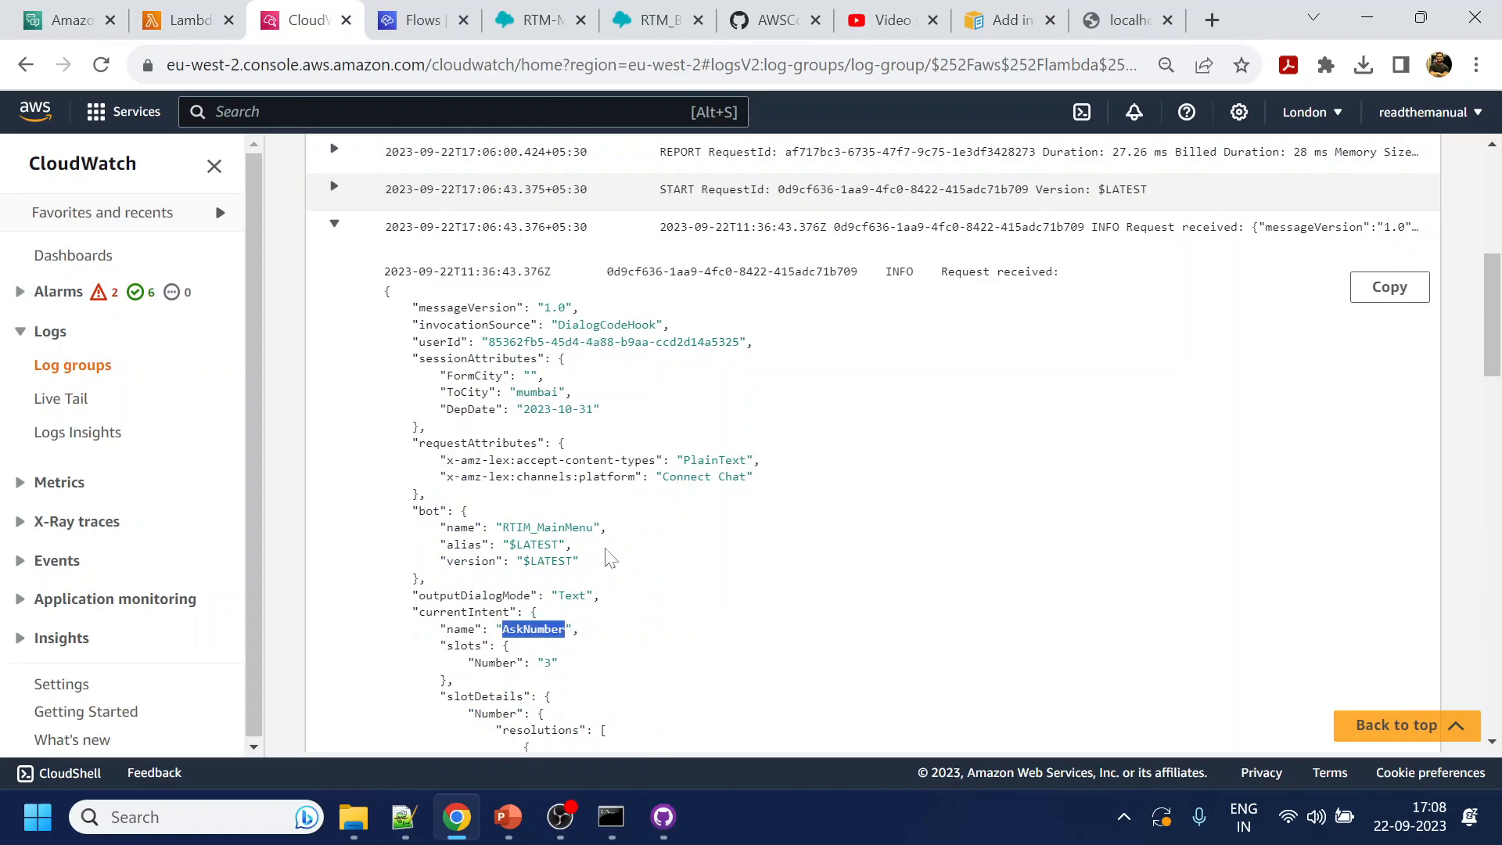
pyautogui.click(188, 19)
pyautogui.hotkey('ctrl', 'v')
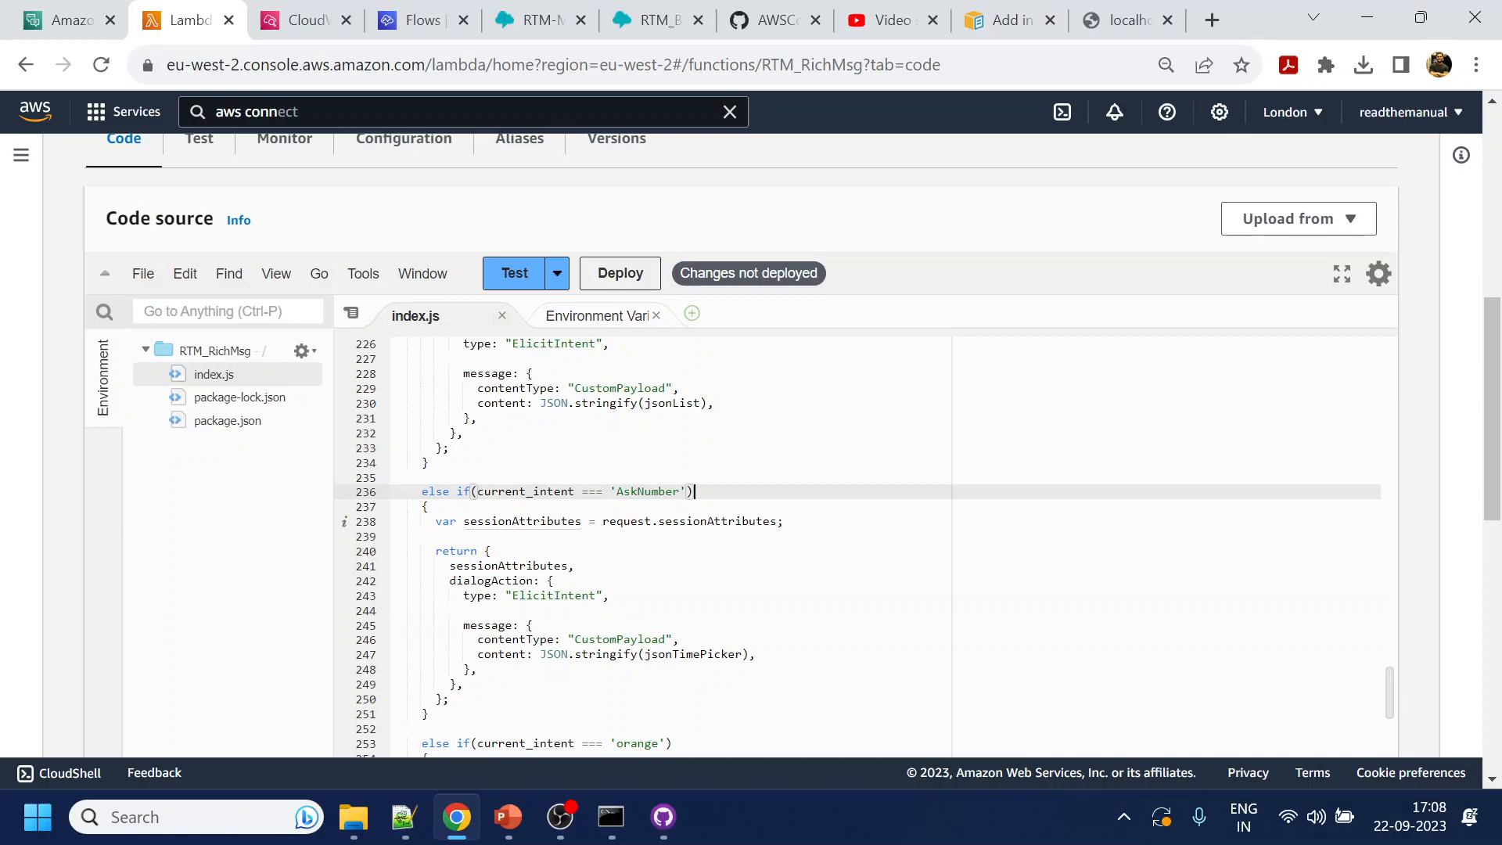
# Add two blank lines at the start of the AskNumber branch and cut the whole jsonQuick QuickReply definition from above the jsonCarousel definition
pyautogui.press('Down')
pyautogui.press('Return')
pyautogui.press('Return')
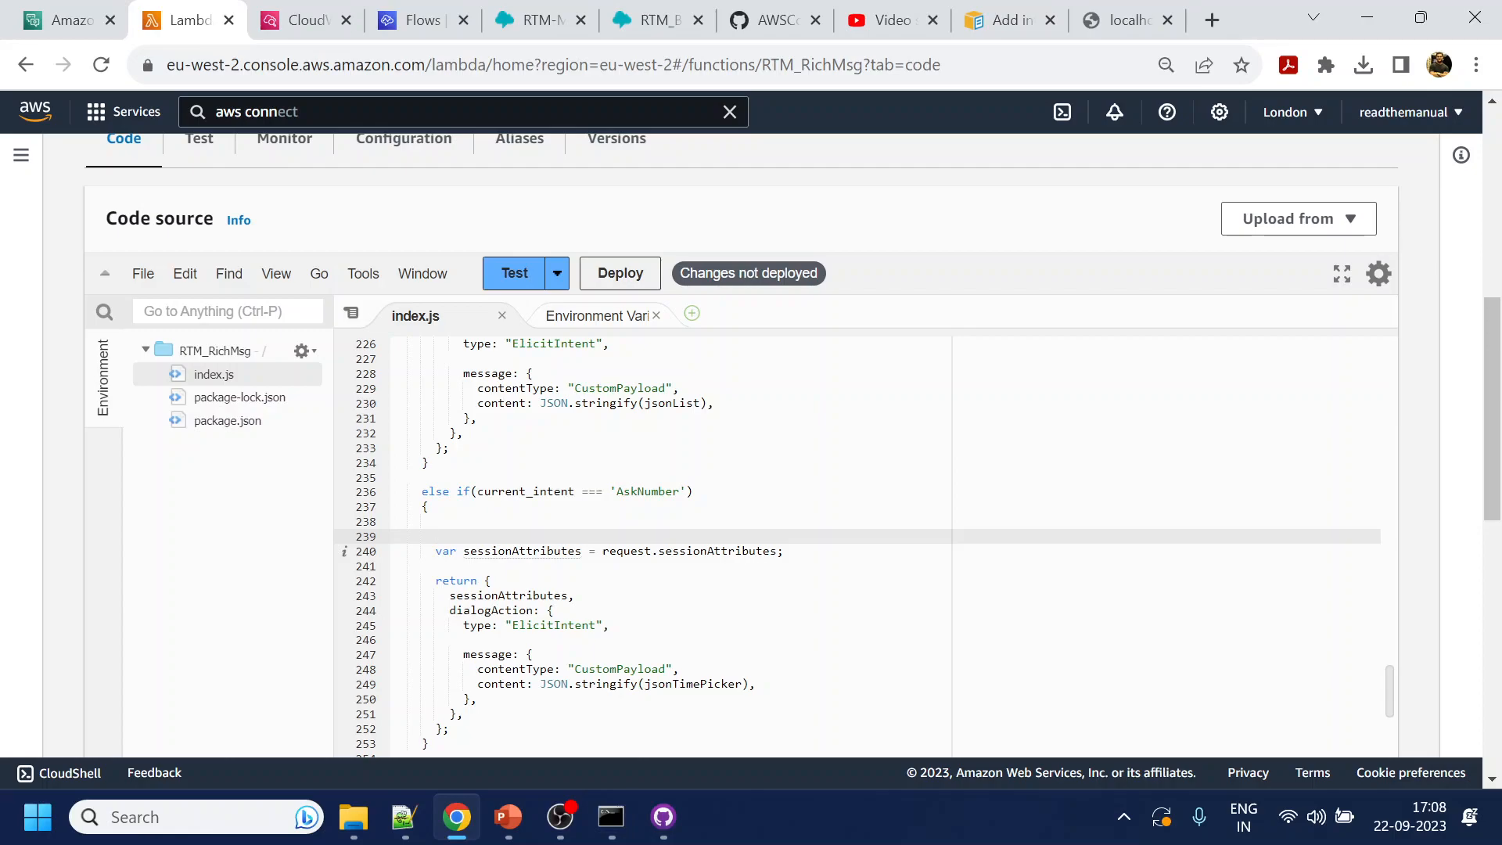
pyautogui.scroll(12, 860, 548)
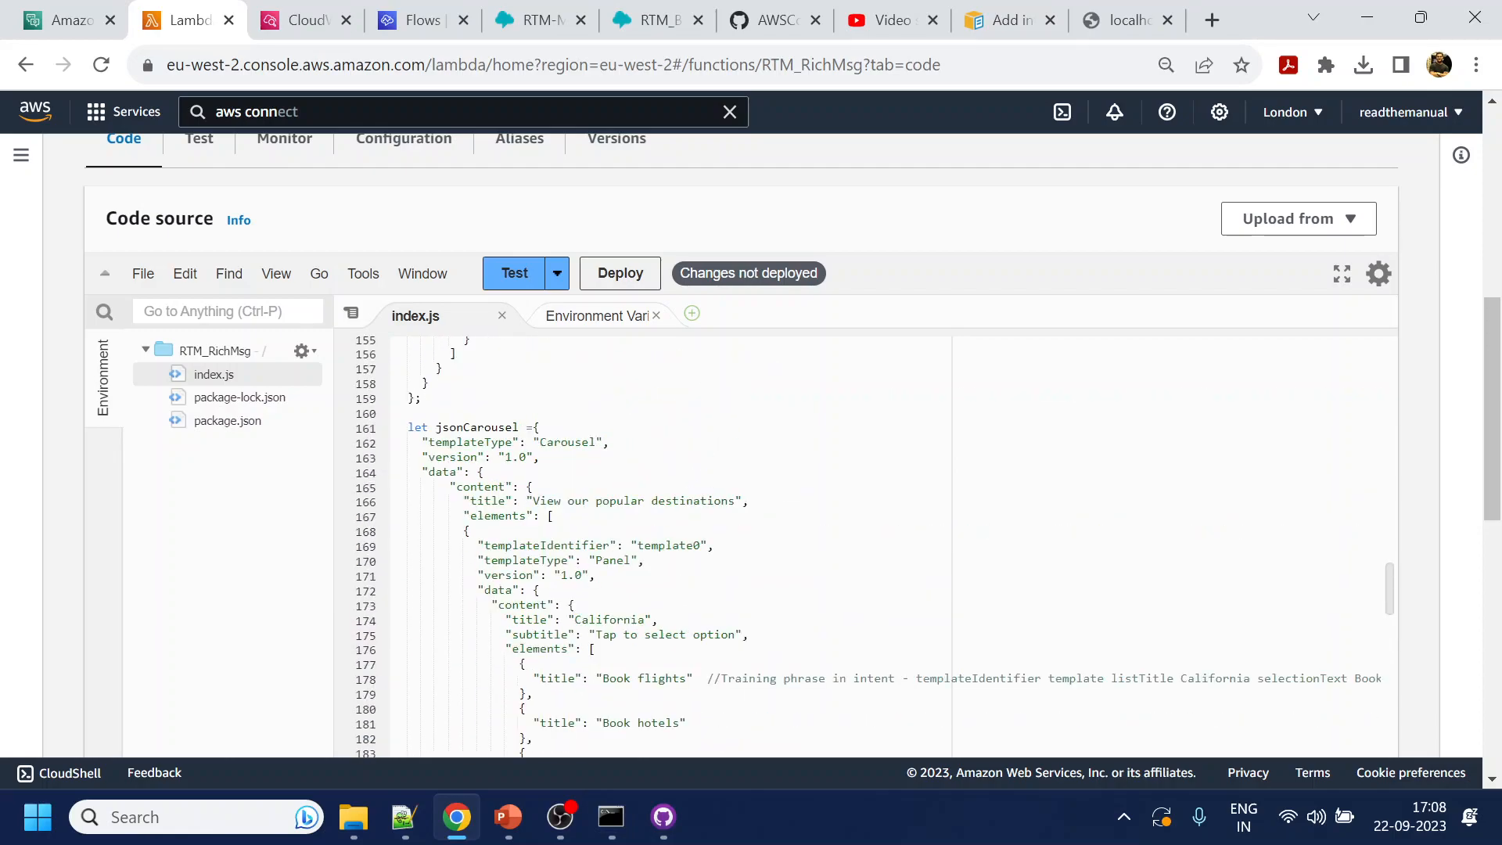
pyautogui.scroll(3, 861, 548)
pyautogui.moveTo(423, 685); pyautogui.dragTo(394, 404)
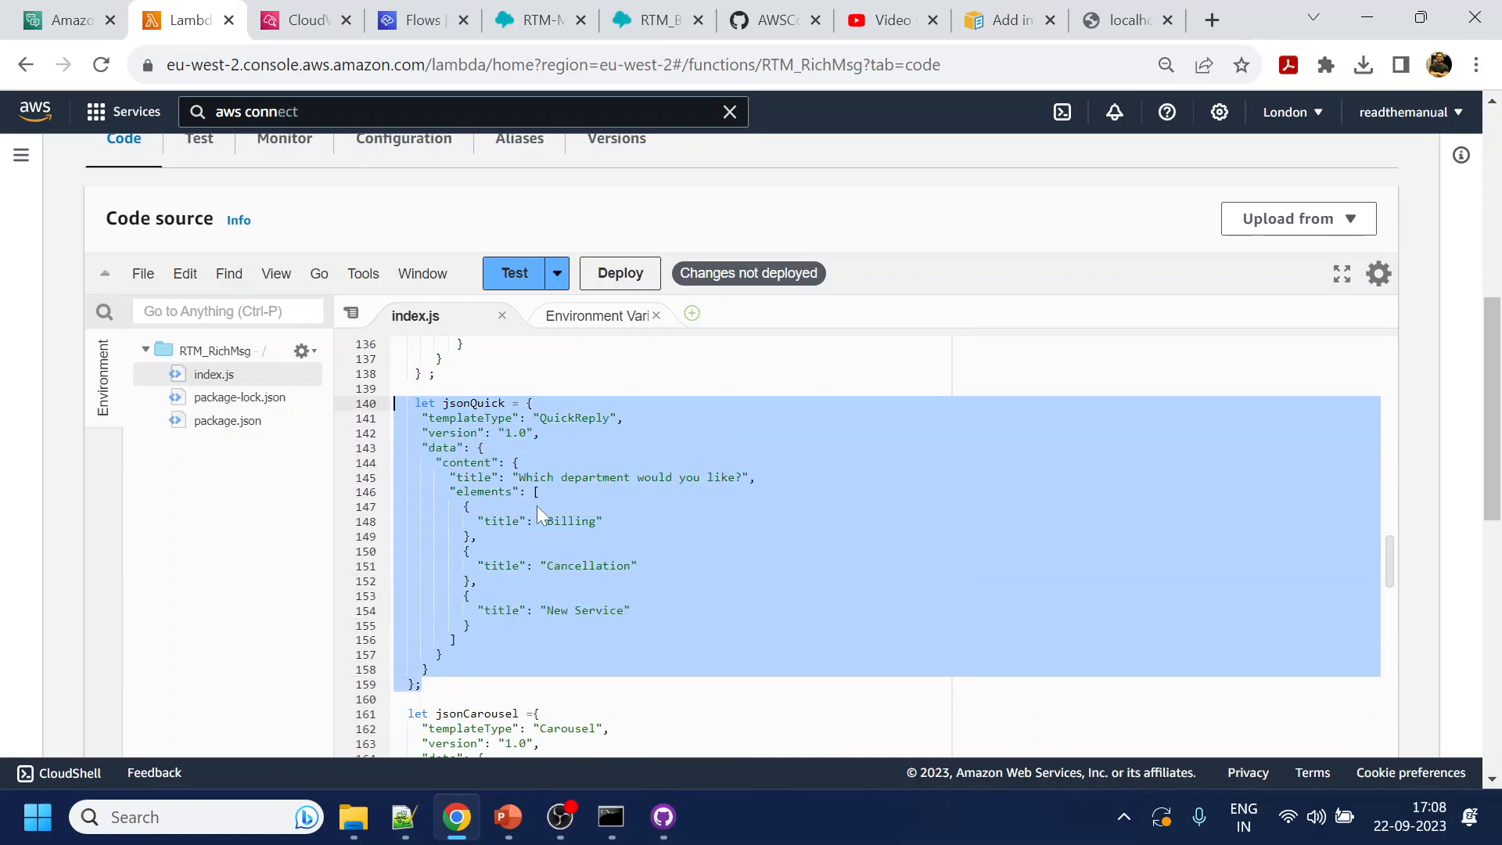
pyautogui.press('Delete')
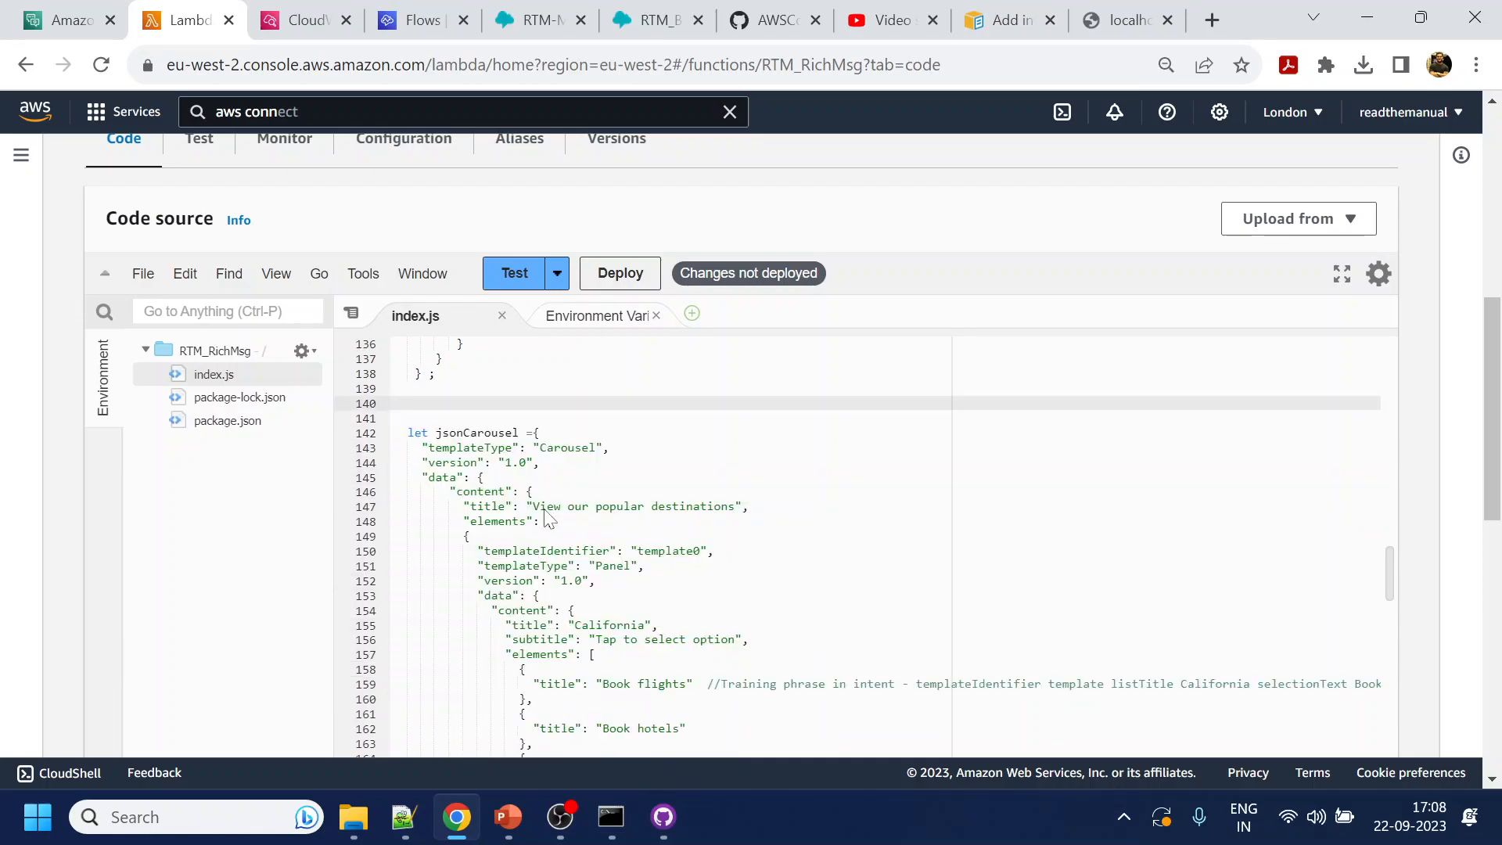
# Make room between the sessionAttributes line and the return statement of the AskNumber branch and paste the jsonQuick definition there
pyautogui.scroll(-12, 548, 516)
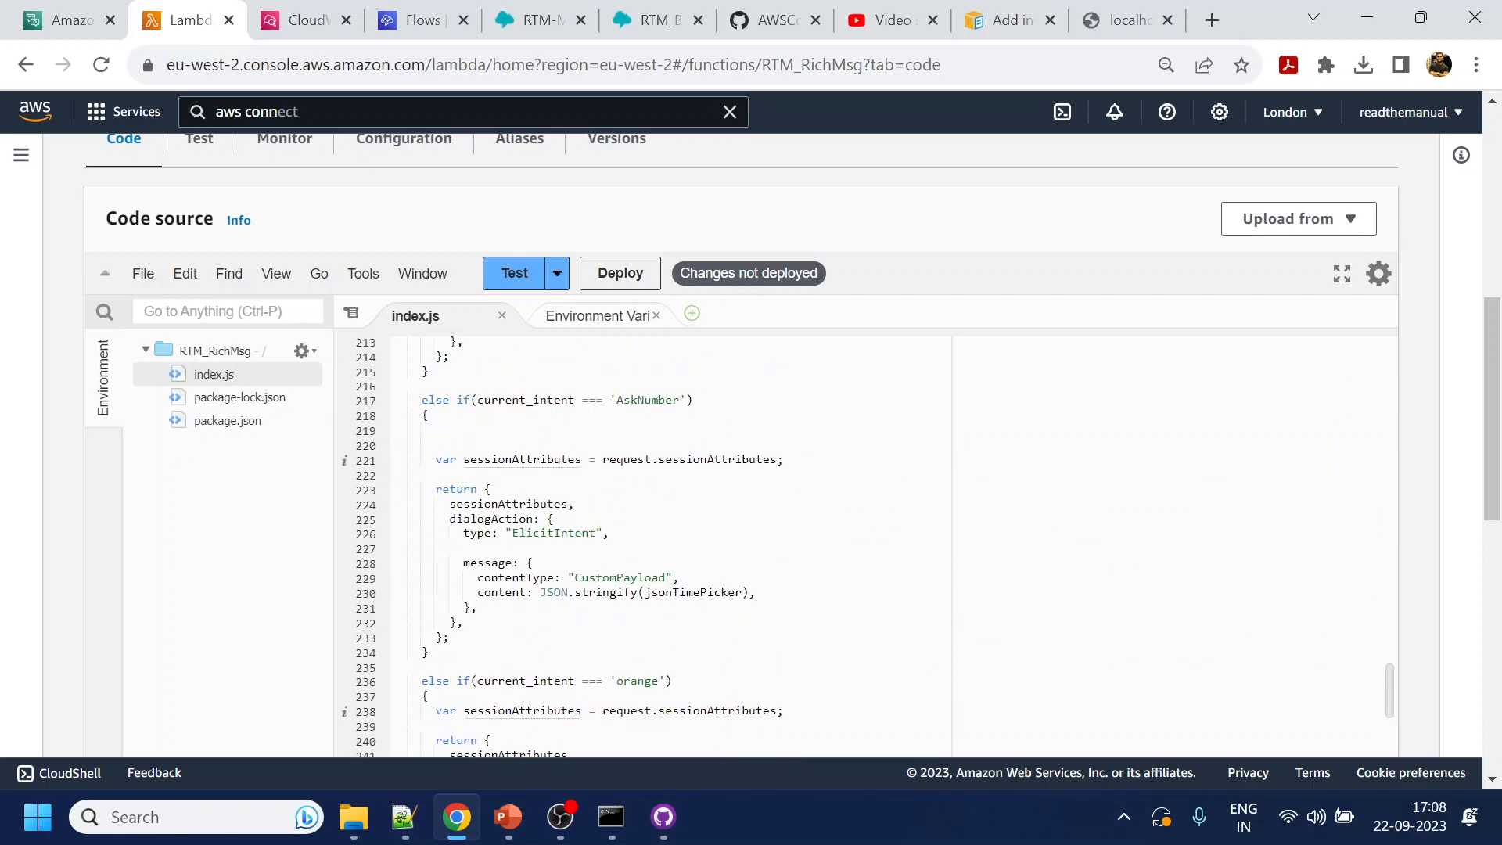
pyautogui.click(438, 431)
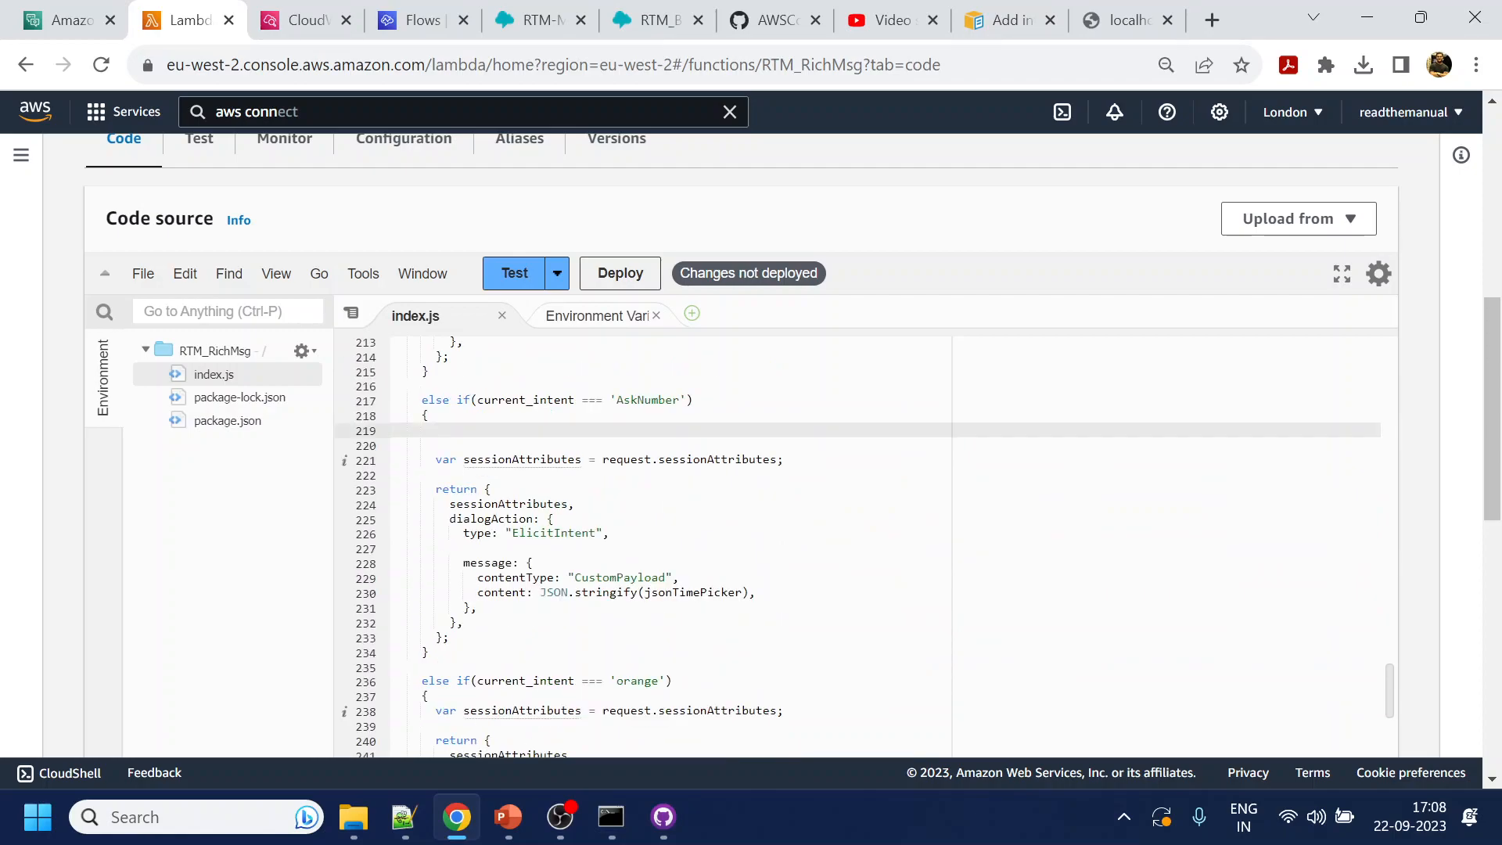
pyautogui.click(423, 475)
pyautogui.press('Return')
pyautogui.press('Return')
pyautogui.press('Return')
pyautogui.press('Return')
pyautogui.press('Return')
pyautogui.press('Return')
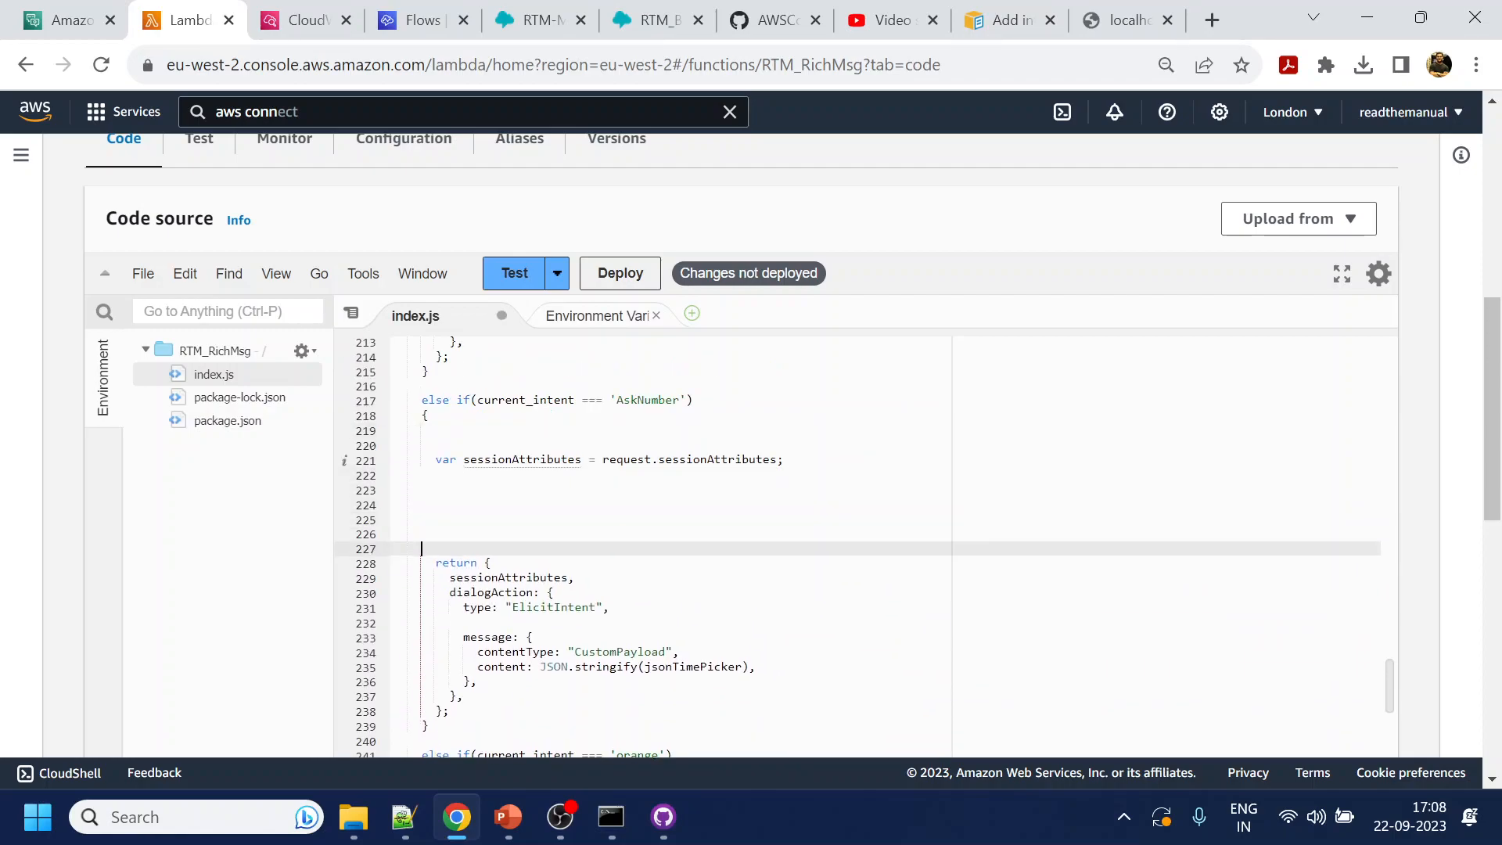
pyautogui.press('Up')
pyautogui.press('Up')
pyautogui.press('Up')
pyautogui.press('Up')
pyautogui.press('Up')
pyautogui.hotkey('ctrl', 'v')
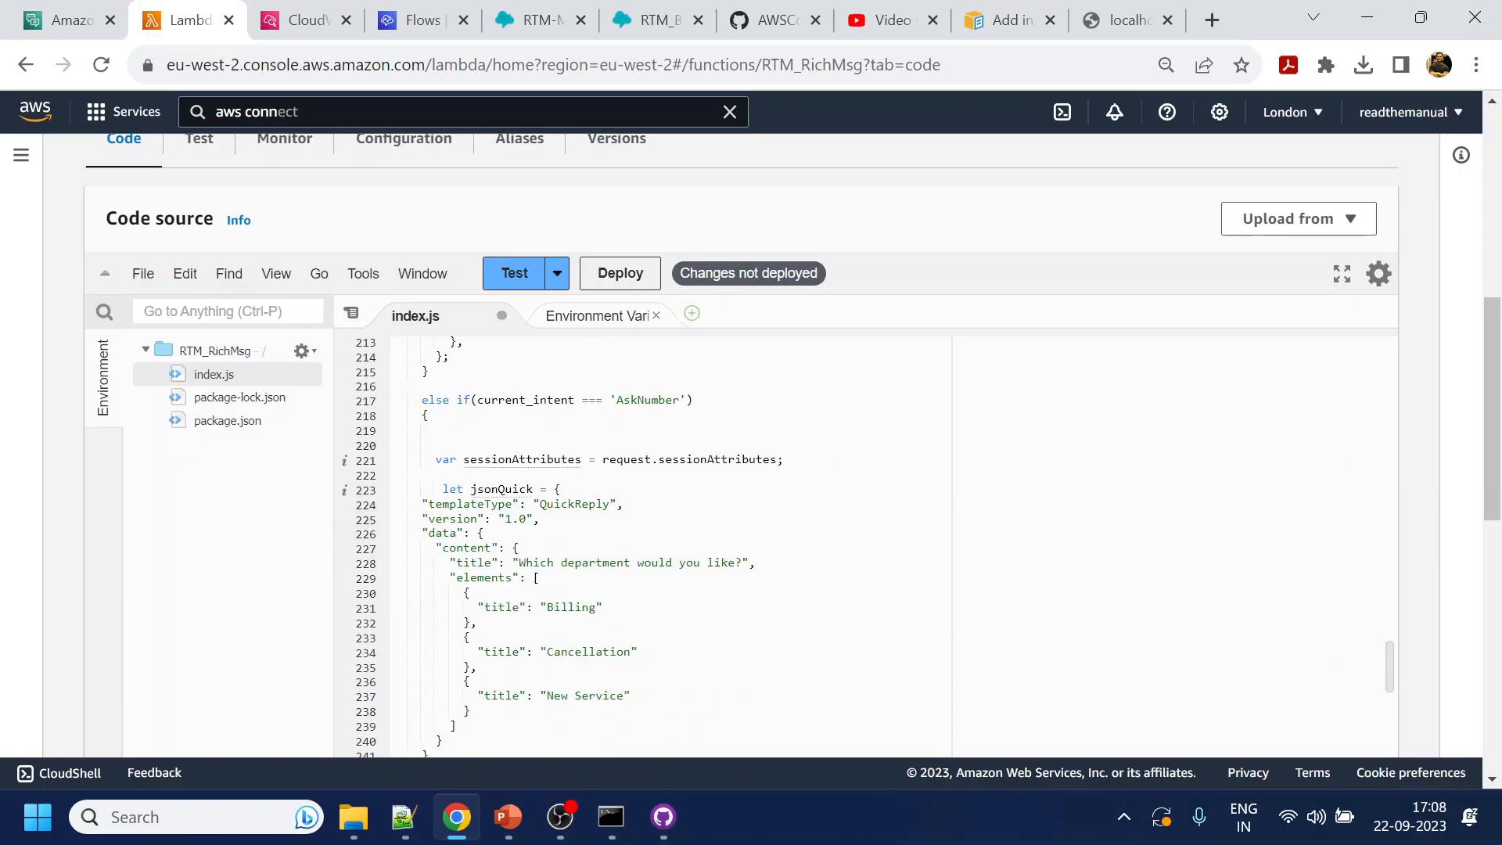
# Indent the body of the pasted jsonQuick definition by two levels and save index.js
pyautogui.click(422, 503)
pyautogui.scroll(-3, 423, 548)
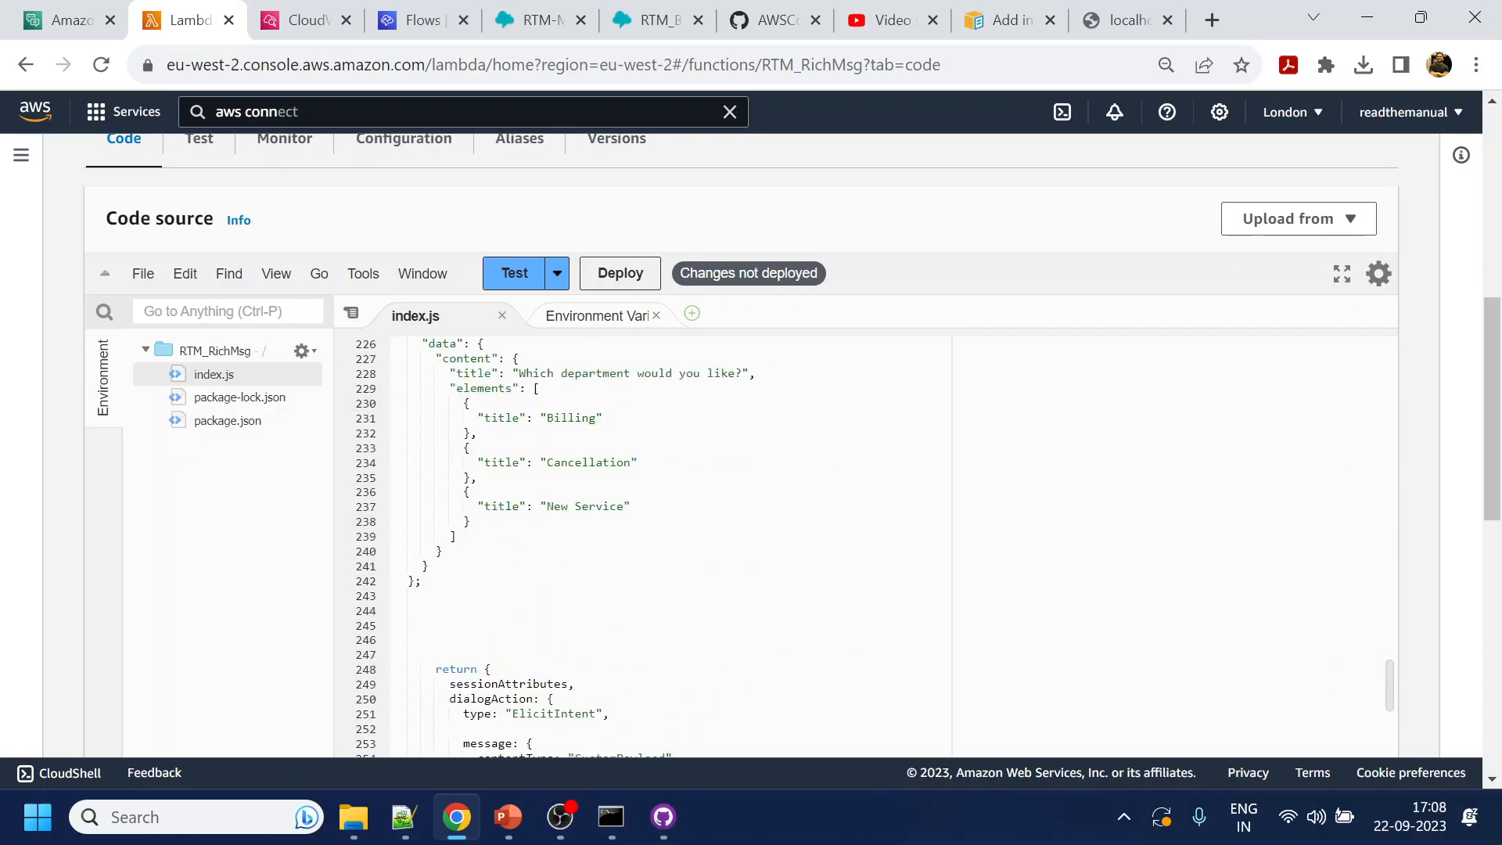
pyautogui.keyDown('shift'); pyautogui.click(423, 580); pyautogui.keyUp('shift')
pyautogui.press('Tab')
pyautogui.press('Tab')
pyautogui.hotkey('ctrl', 's')
pyautogui.click(632, 536)
pyautogui.scroll(5, 632, 536)
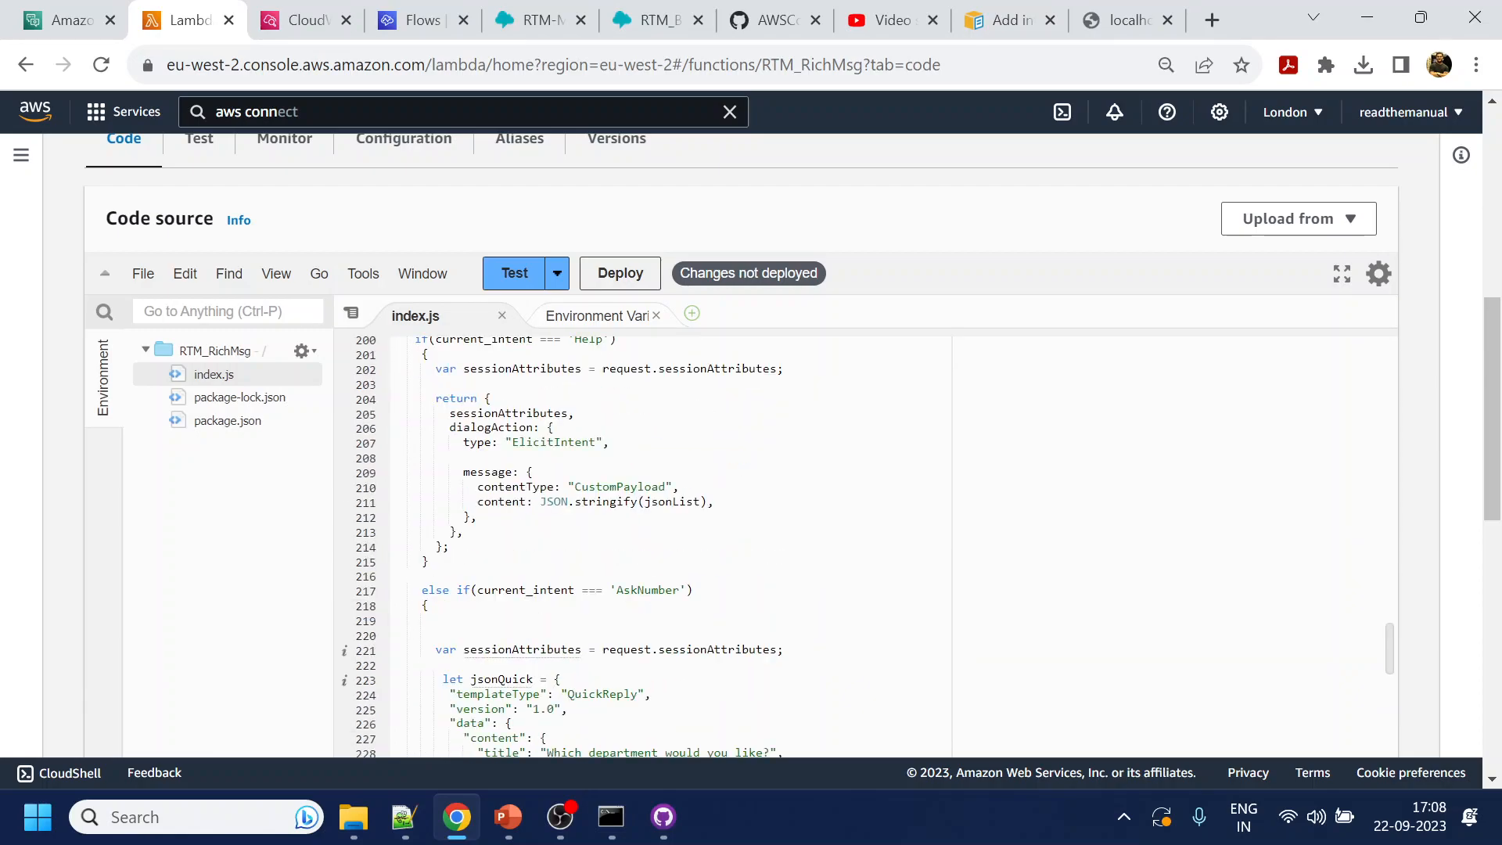
# Replace the jsonQuick title "Which department would you like?" with "Thank you for sharing the details"
pyautogui.click(429, 606)
pyautogui.scroll(-2, 857, 547)
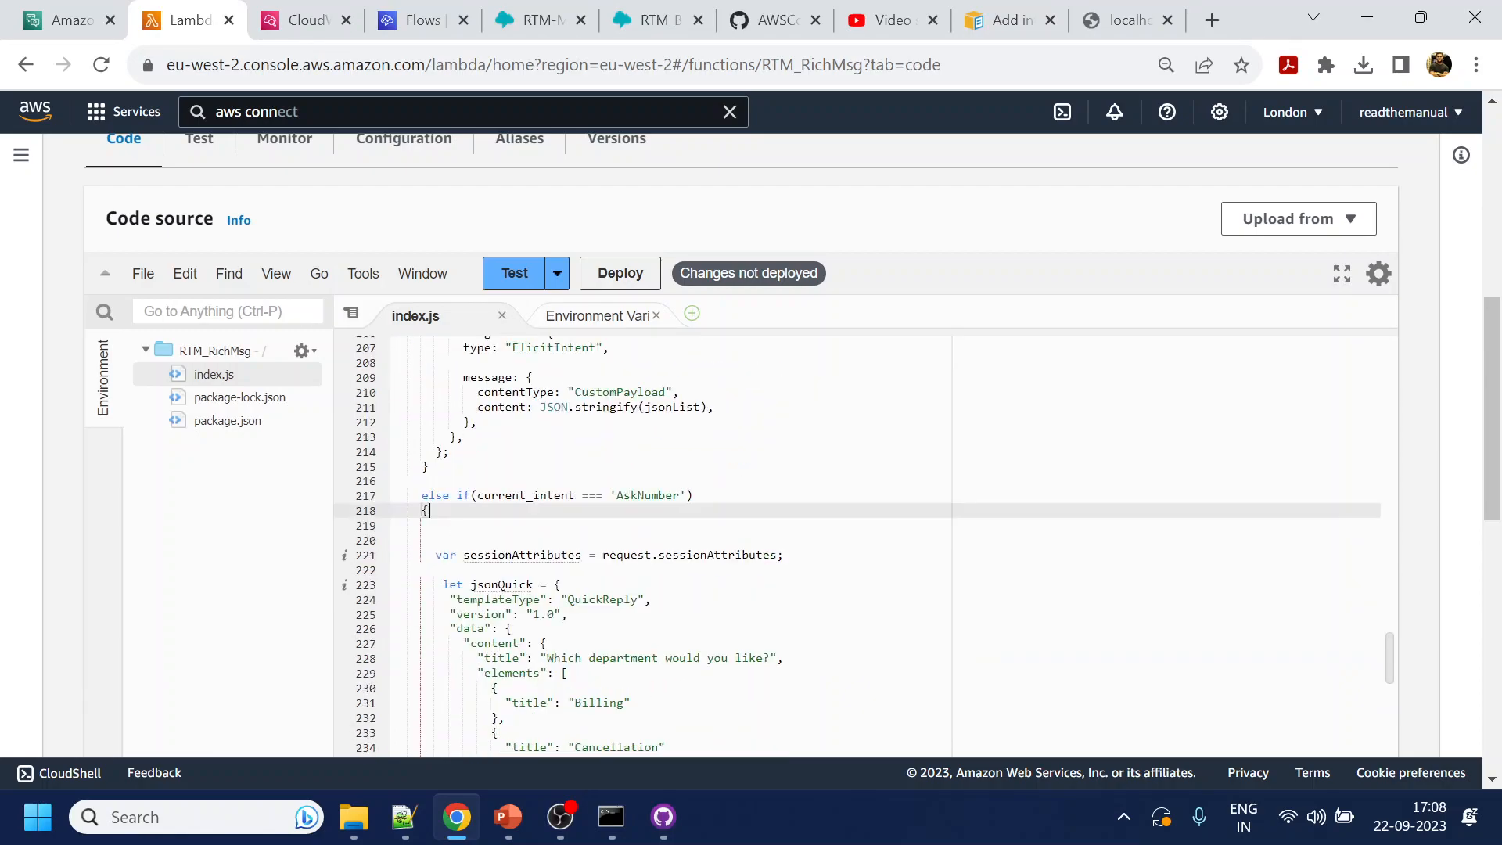
pyautogui.moveTo(547, 658); pyautogui.dragTo(770, 658)
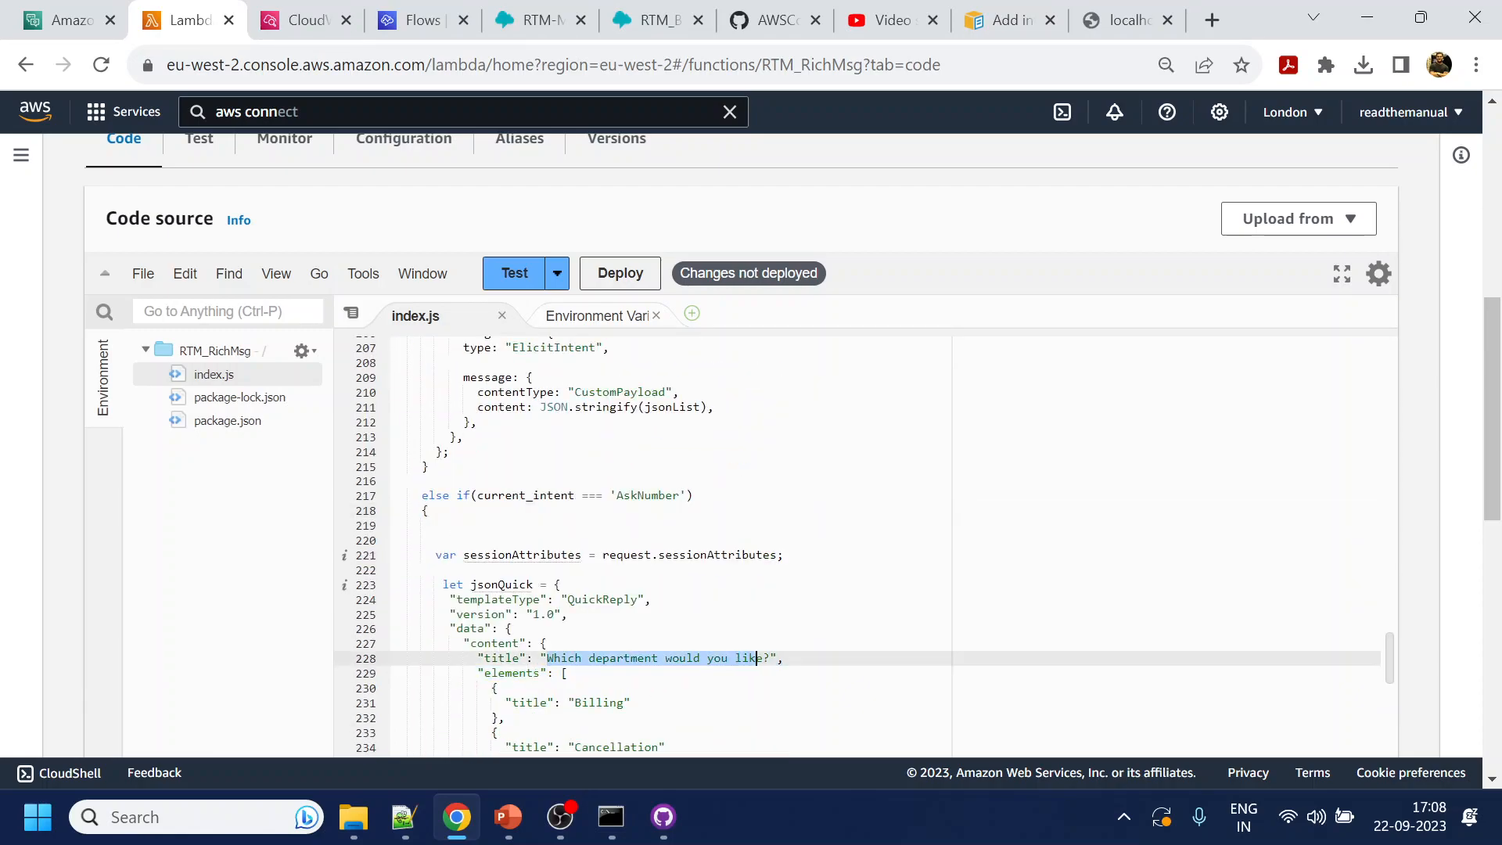
pyautogui.write('Thank you for s')
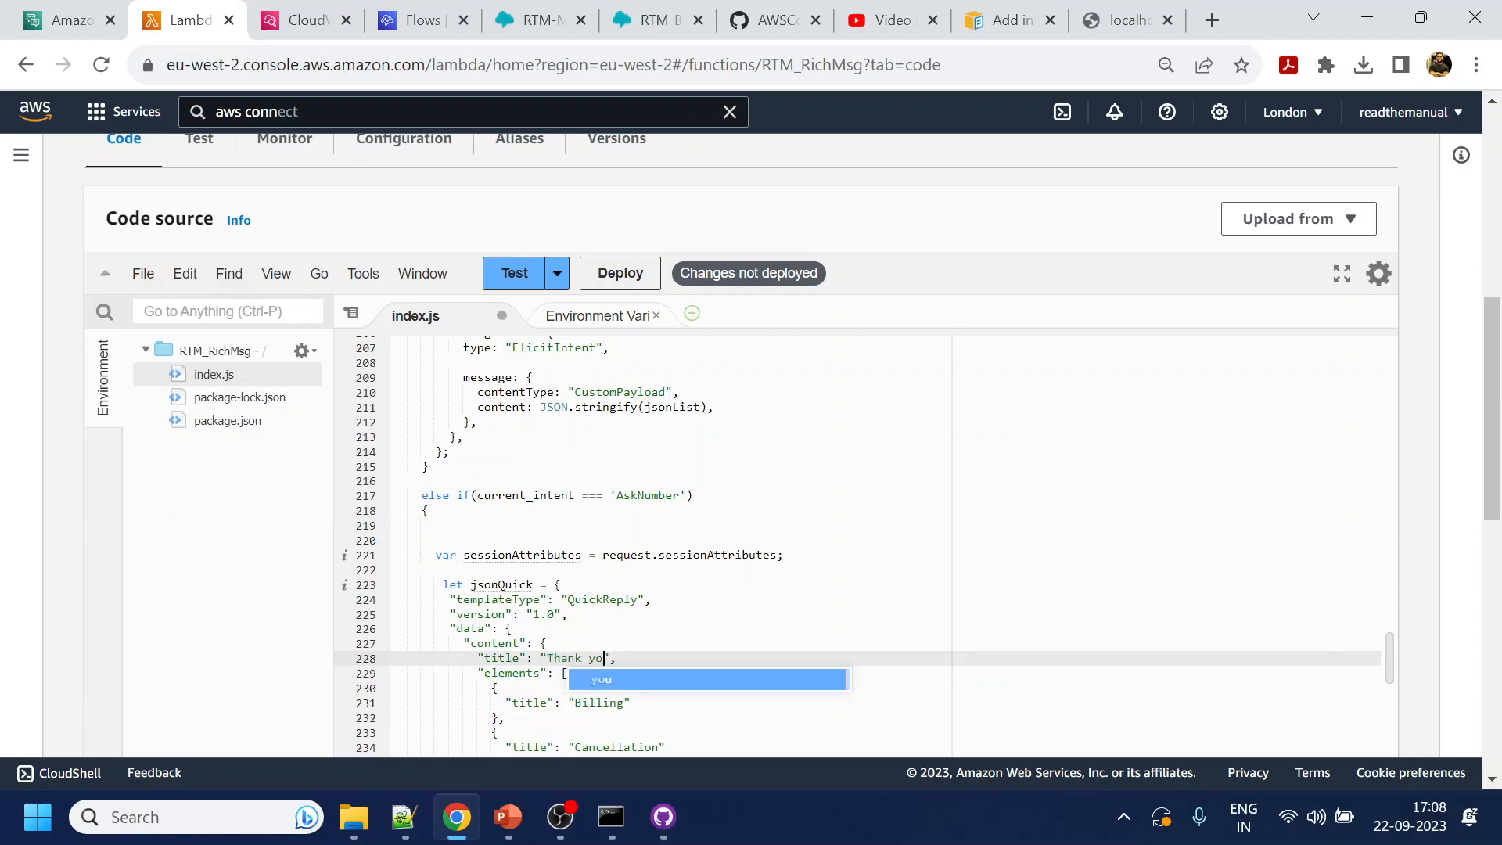
pyautogui.write('haring')
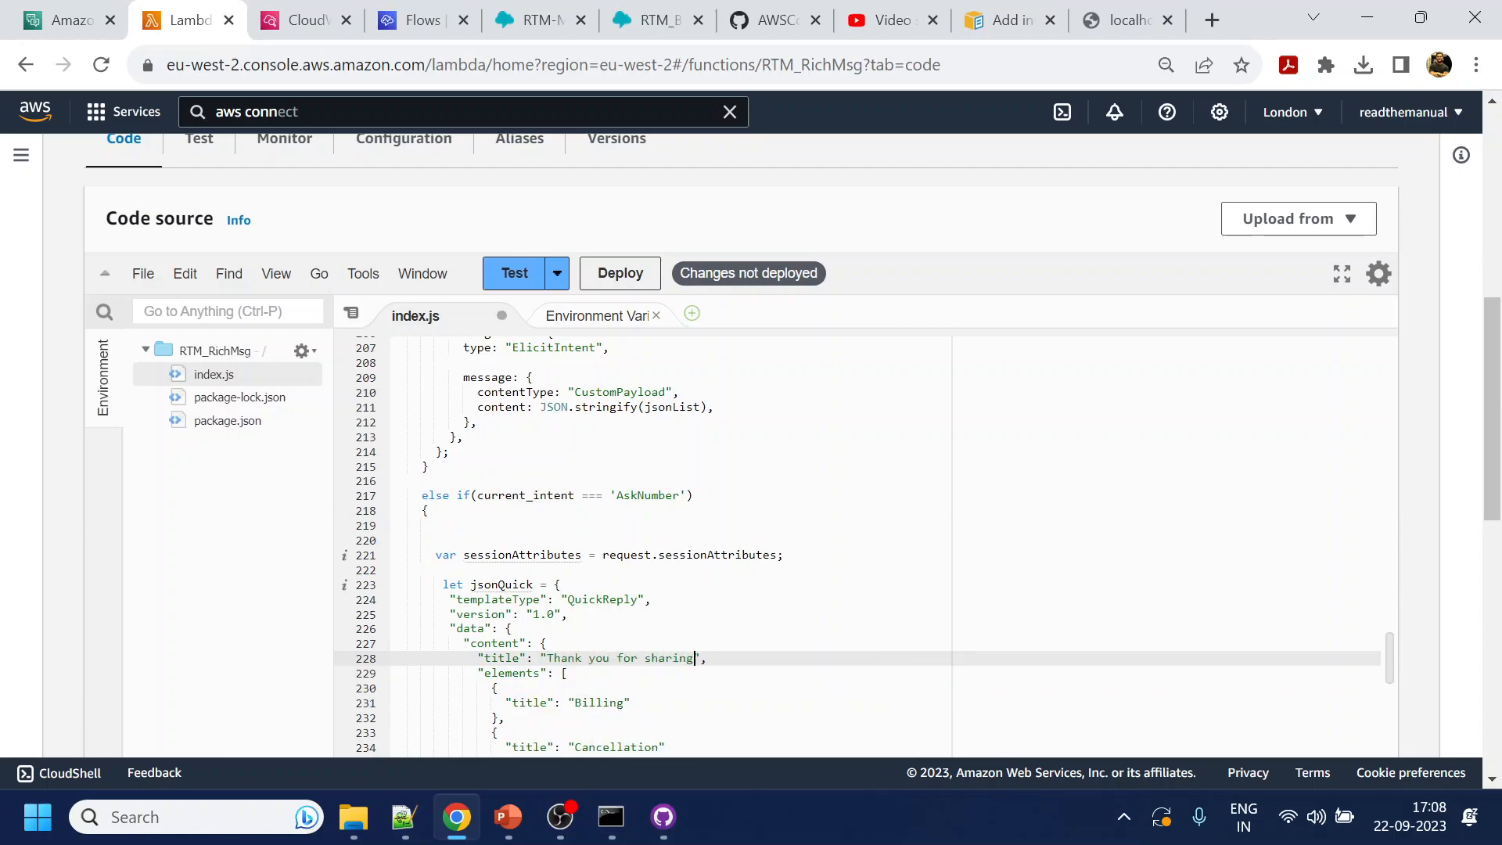
pyautogui.write(' the details')
# Check the FormCity session attribute in the CloudWatch request, and open the first Set contact attributes block of the RTM_Booking flow to compare its key
pyautogui.click(302, 20)
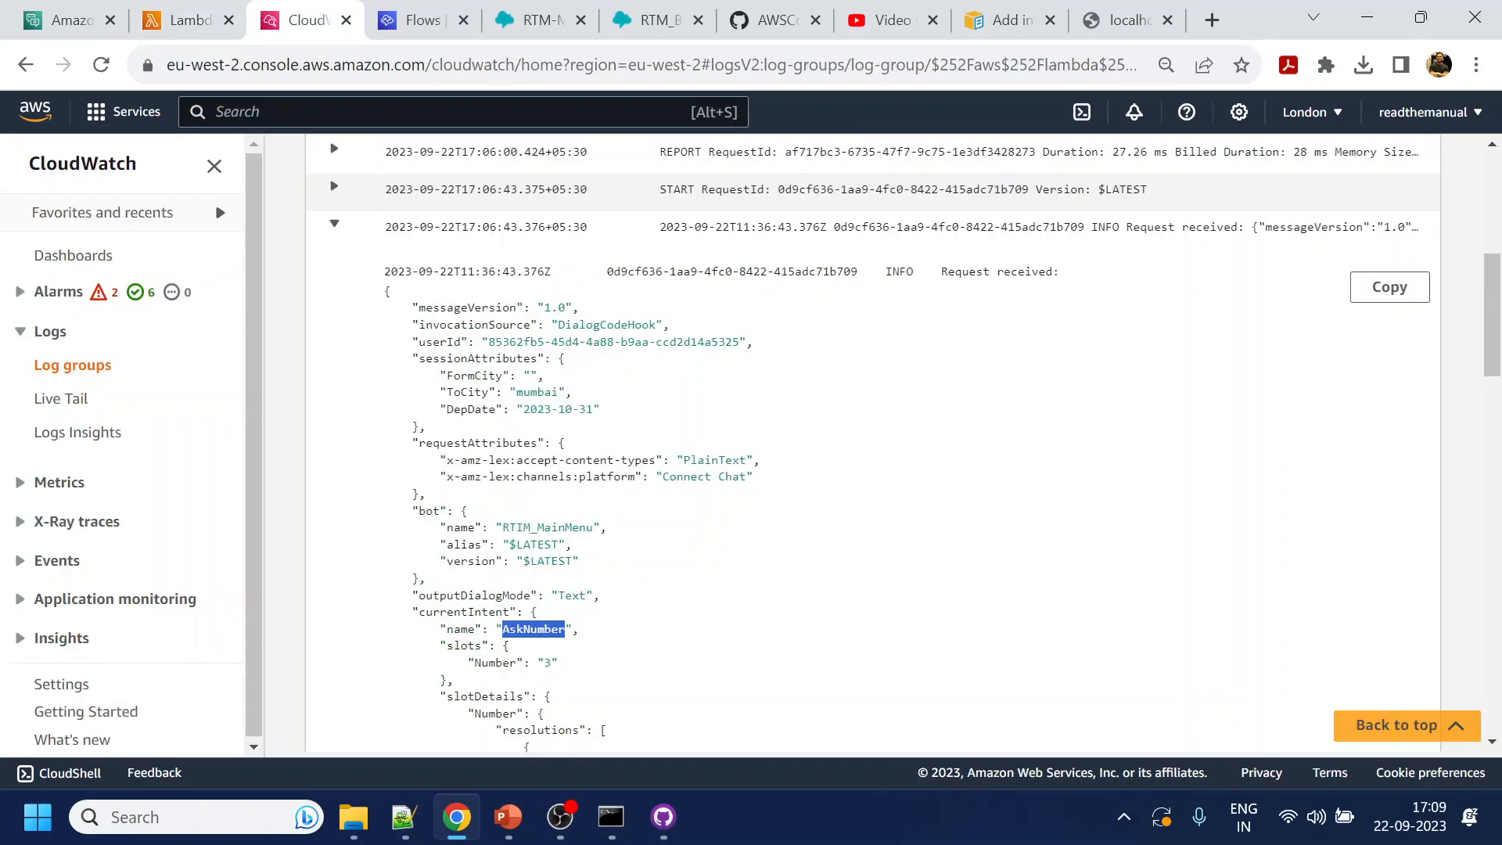
pyautogui.doubleClick(474, 376)
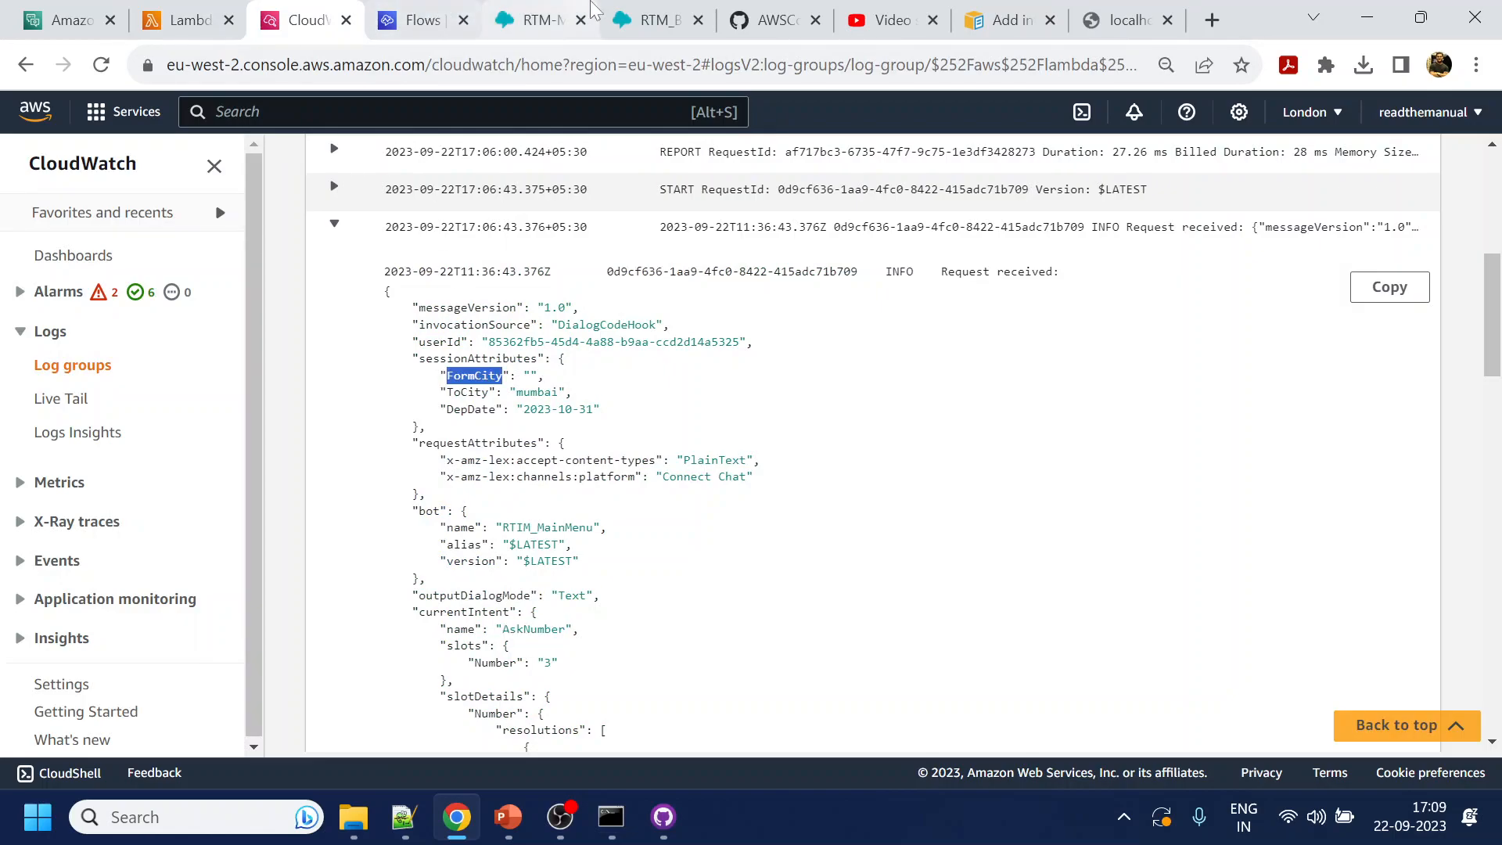
pyautogui.click(654, 11)
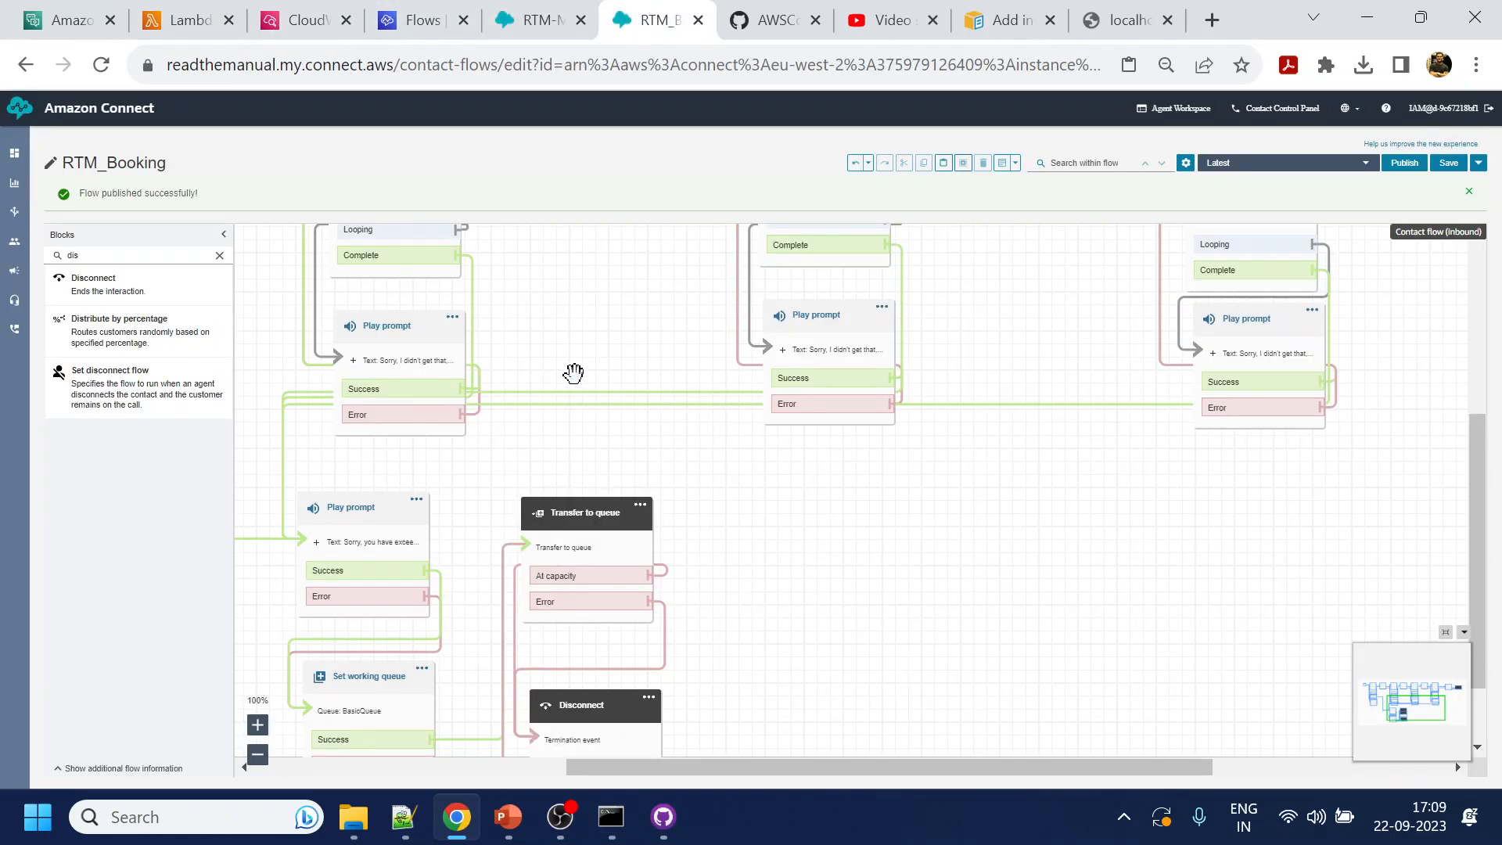
pyautogui.moveTo(587, 344); pyautogui.dragTo(1099, 480)
pyautogui.moveTo(677, 328); pyautogui.dragTo(817, 556)
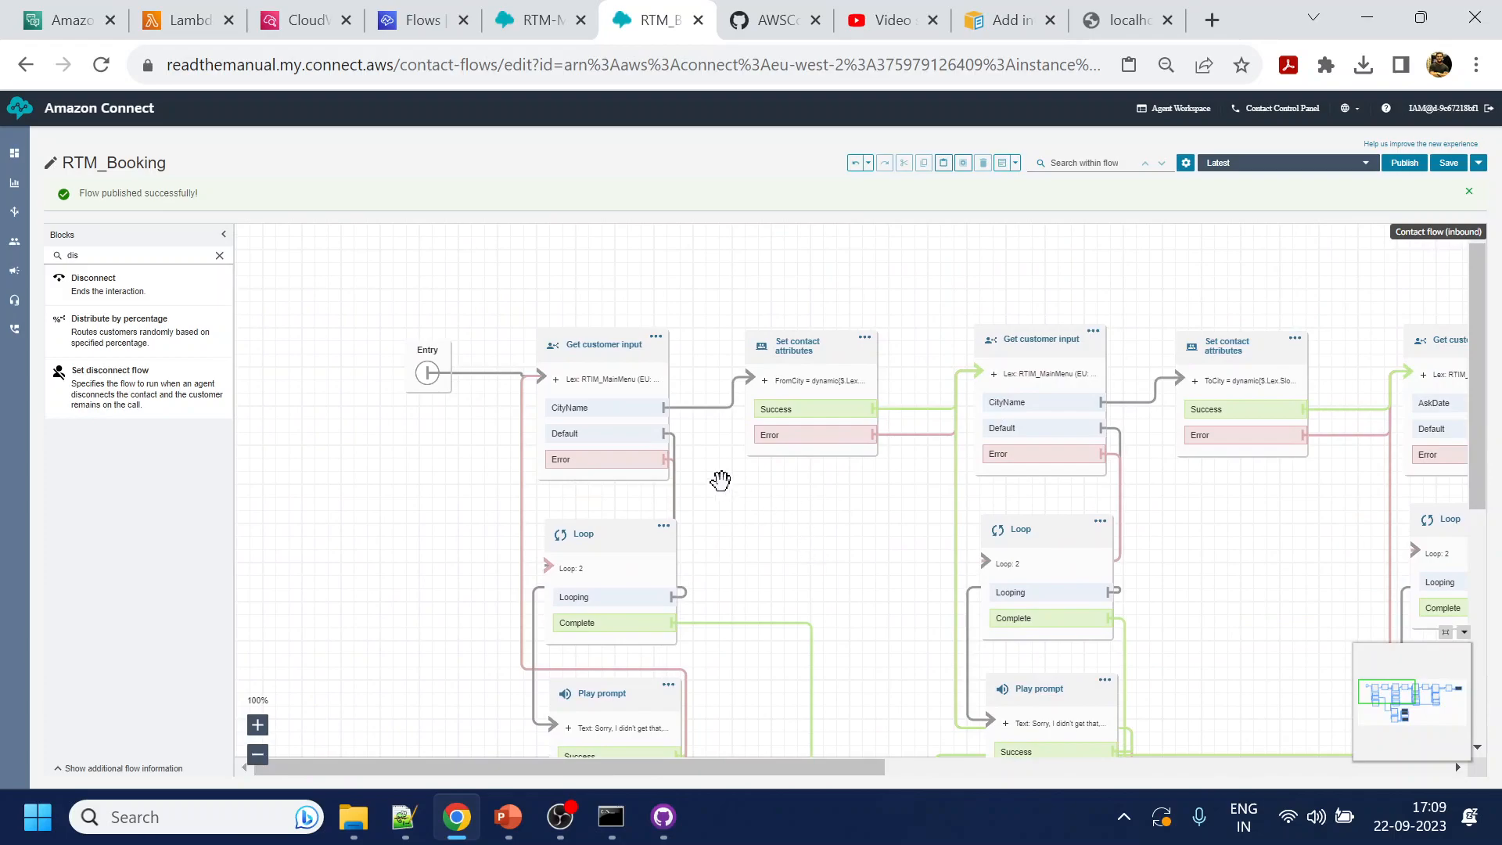
pyautogui.click(789, 344)
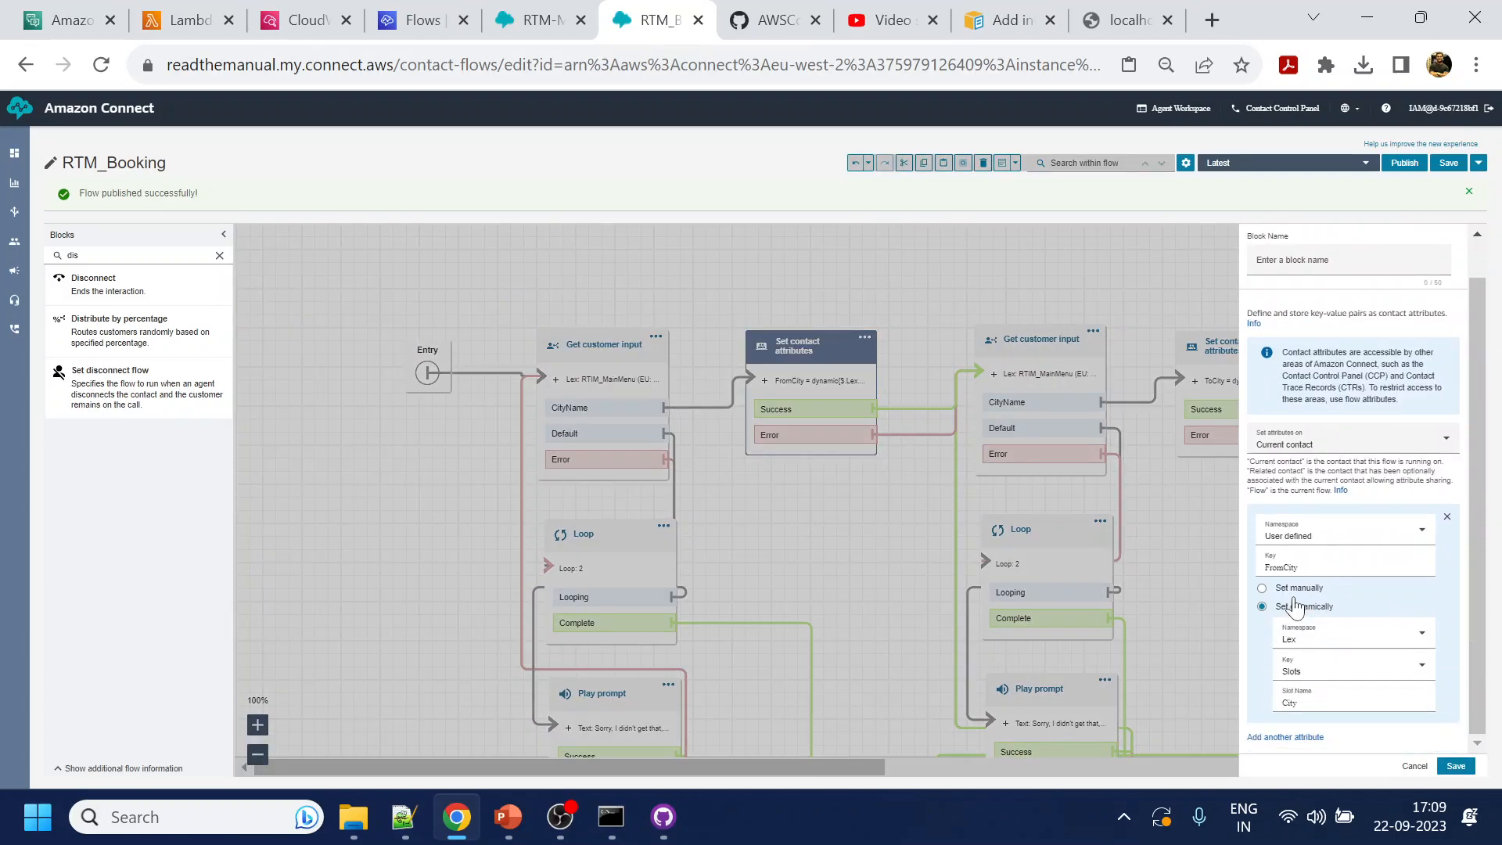
# Close the first Set contact attributes block unchanged and open the session attributes of the passenger-number Get customer input block
pyautogui.doubleClick(1283, 568)
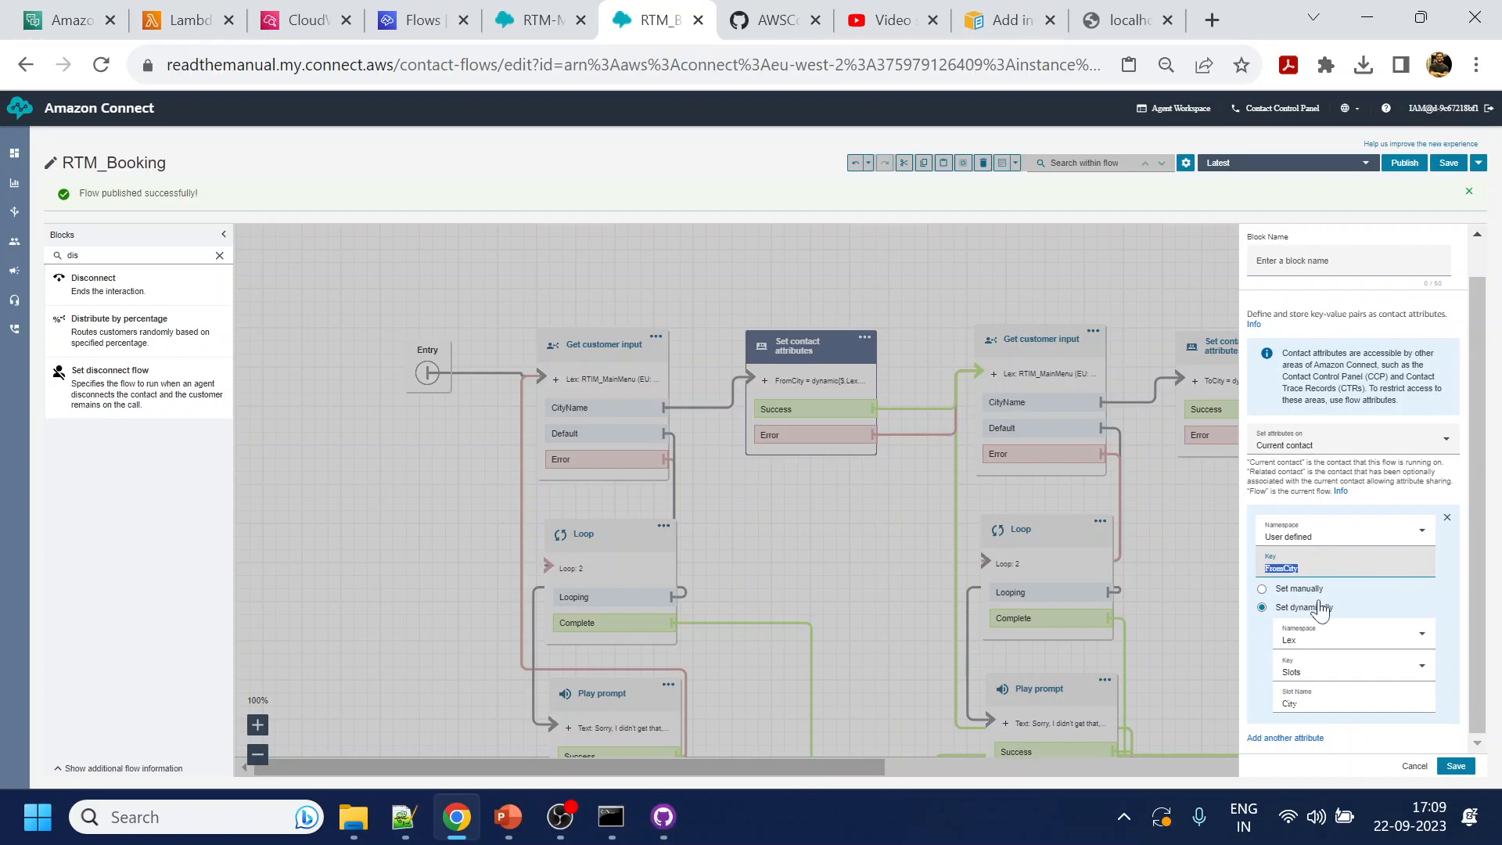
pyautogui.click(1414, 766)
pyautogui.moveTo(1042, 282); pyautogui.dragTo(583, 321)
pyautogui.moveTo(1191, 324); pyautogui.dragTo(759, 291)
pyautogui.click(1013, 357)
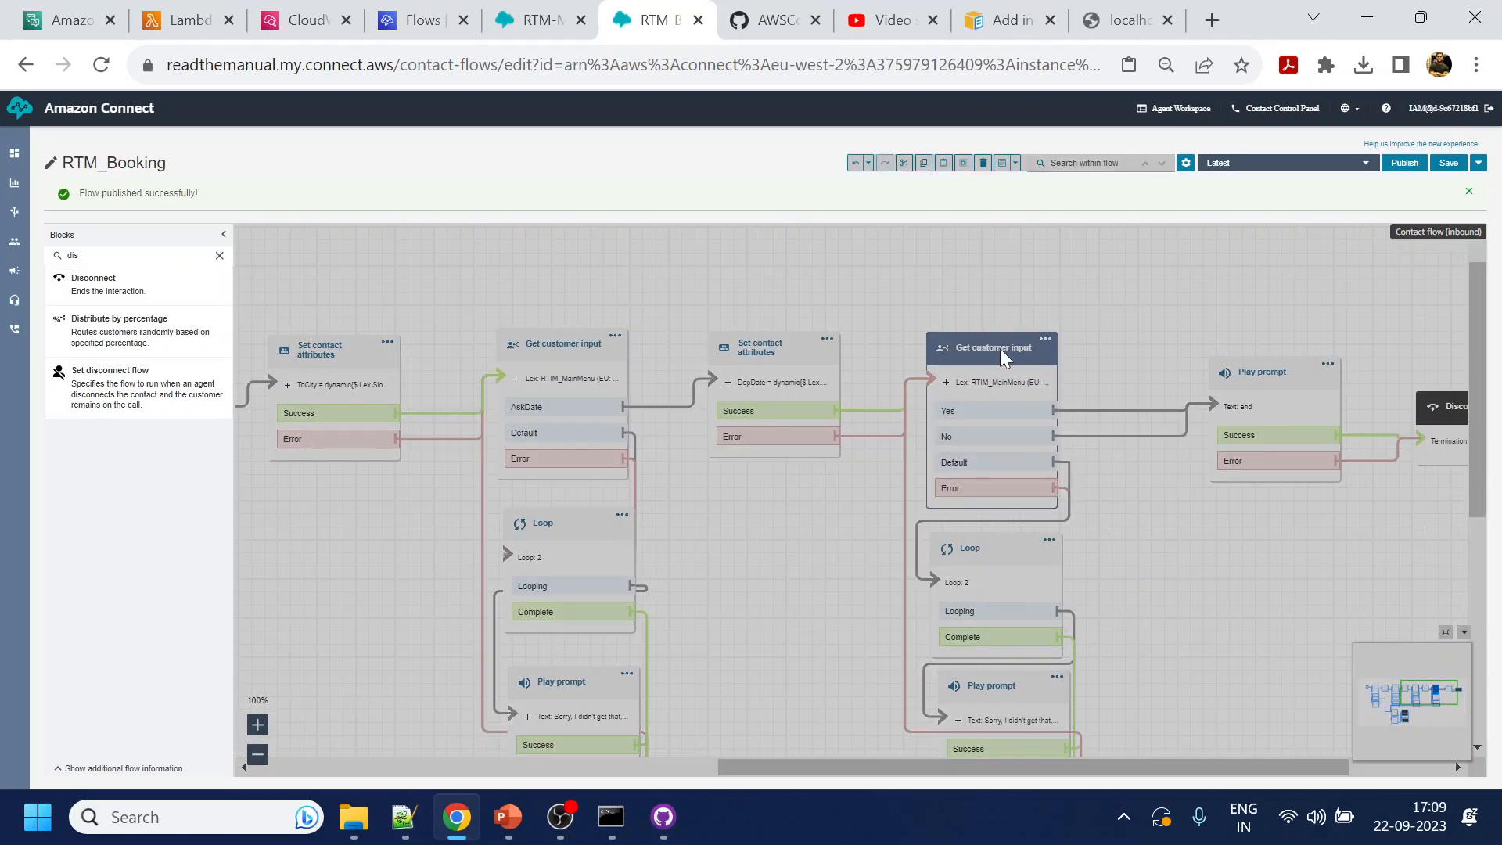
pyautogui.scroll(-5, 1322, 650)
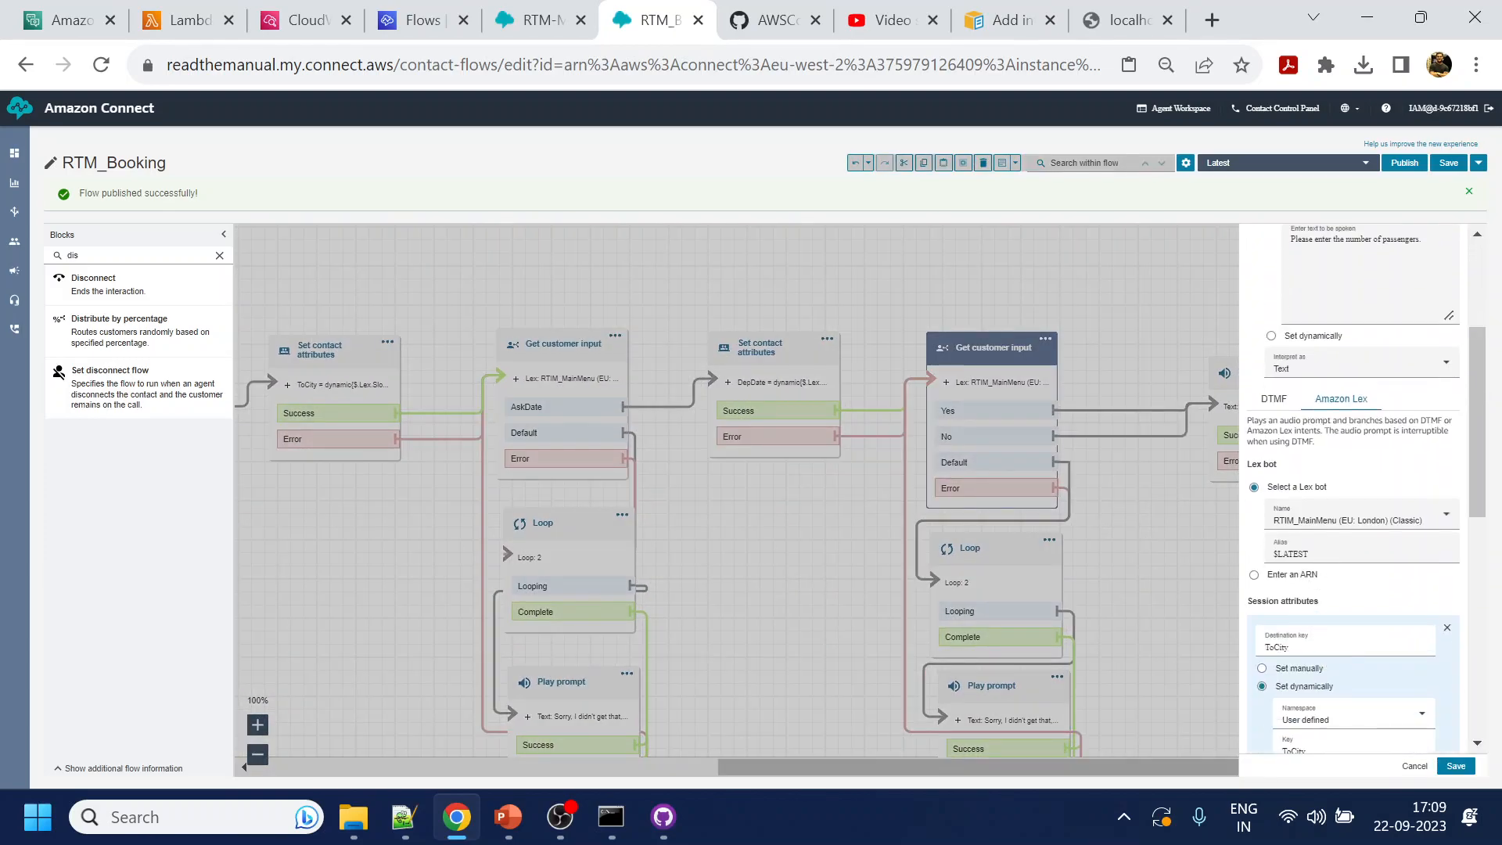
pyautogui.scroll(-5, 1308, 665)
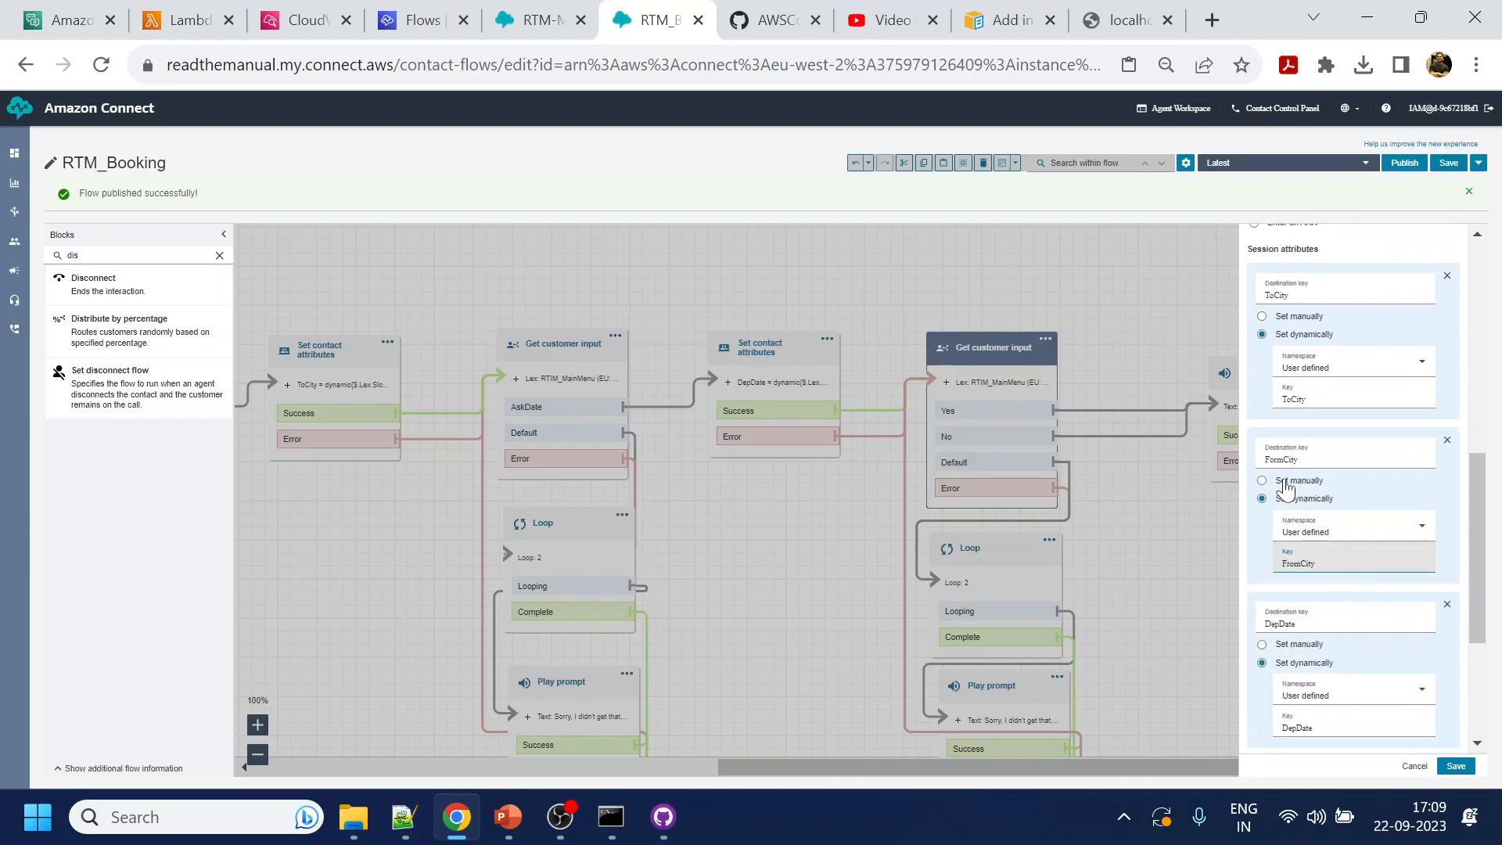
# Correct the misspelled FormCity destination key to FromCity in the Get customer input block and publish the RTM_Booking flow
pyautogui.click(1278, 460)
pyautogui.press('BackSpace')
pyautogui.press('BackSpace')
pyautogui.press('BackSpace')
pyautogui.write('rom')
pyautogui.click(1457, 767)
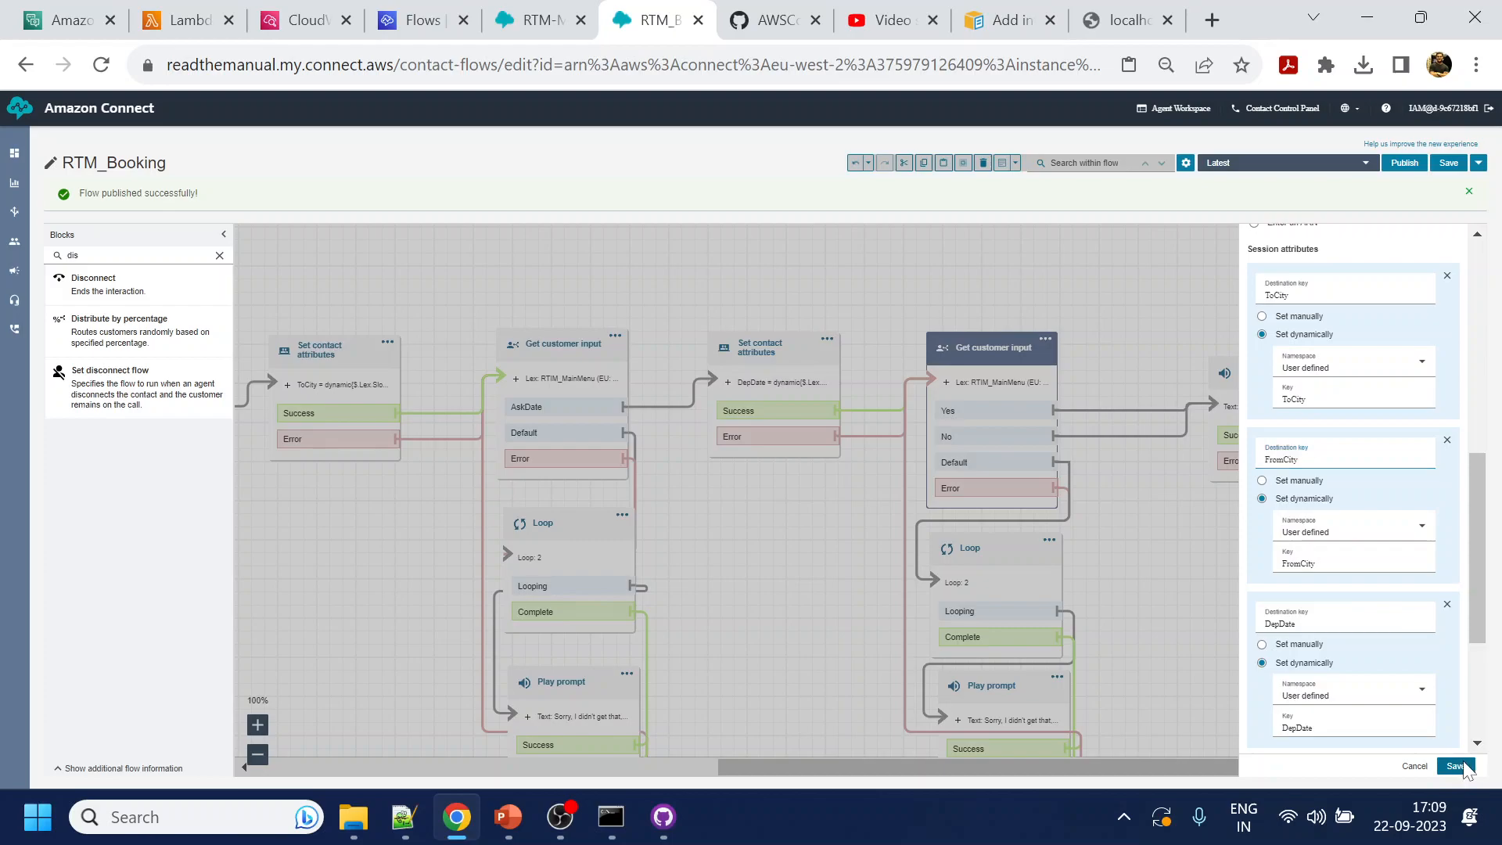
pyautogui.click(1405, 164)
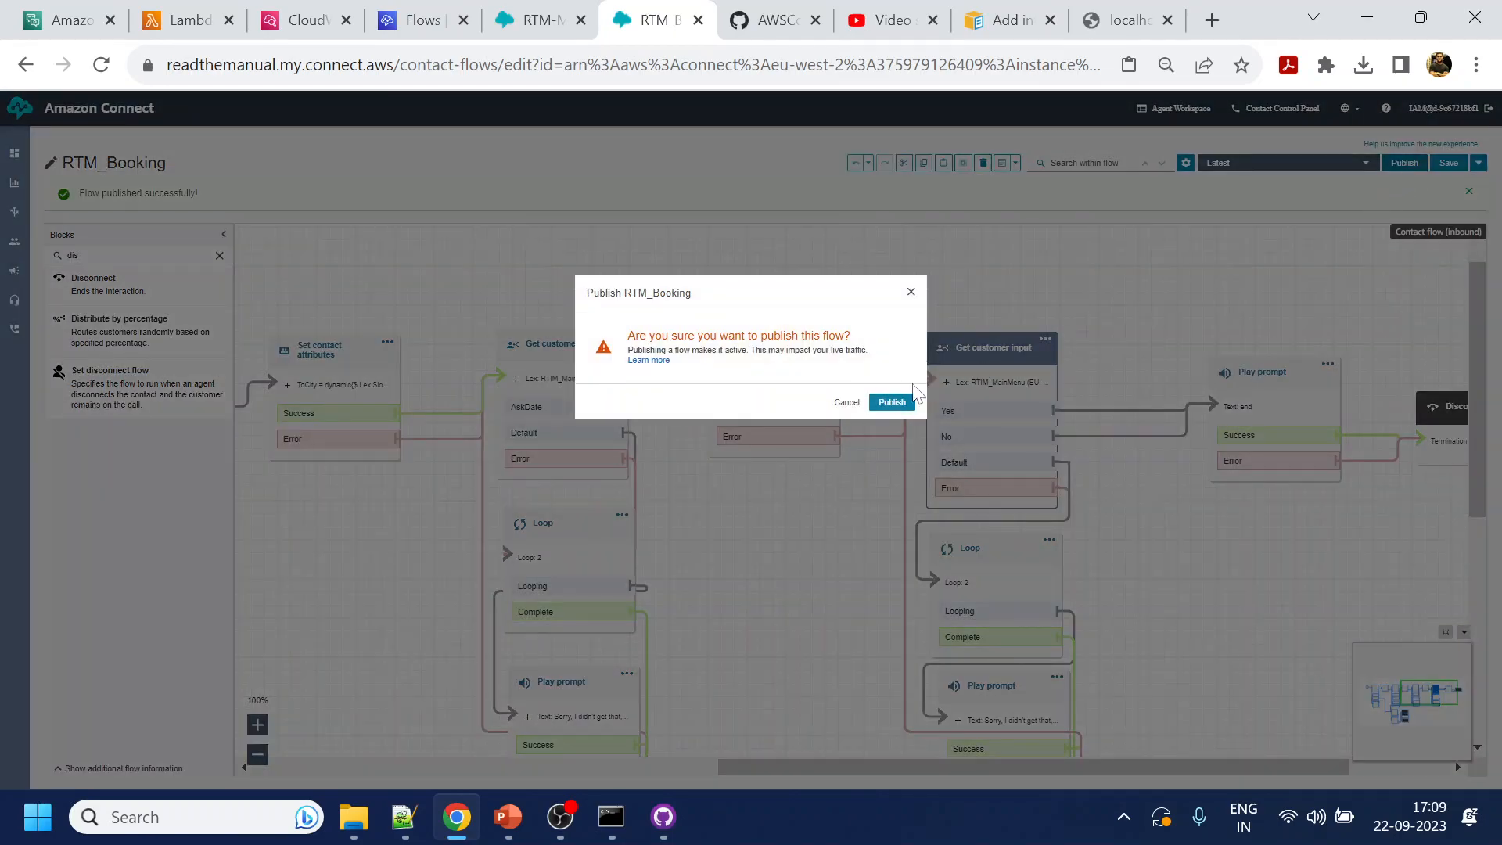
pyautogui.click(890, 399)
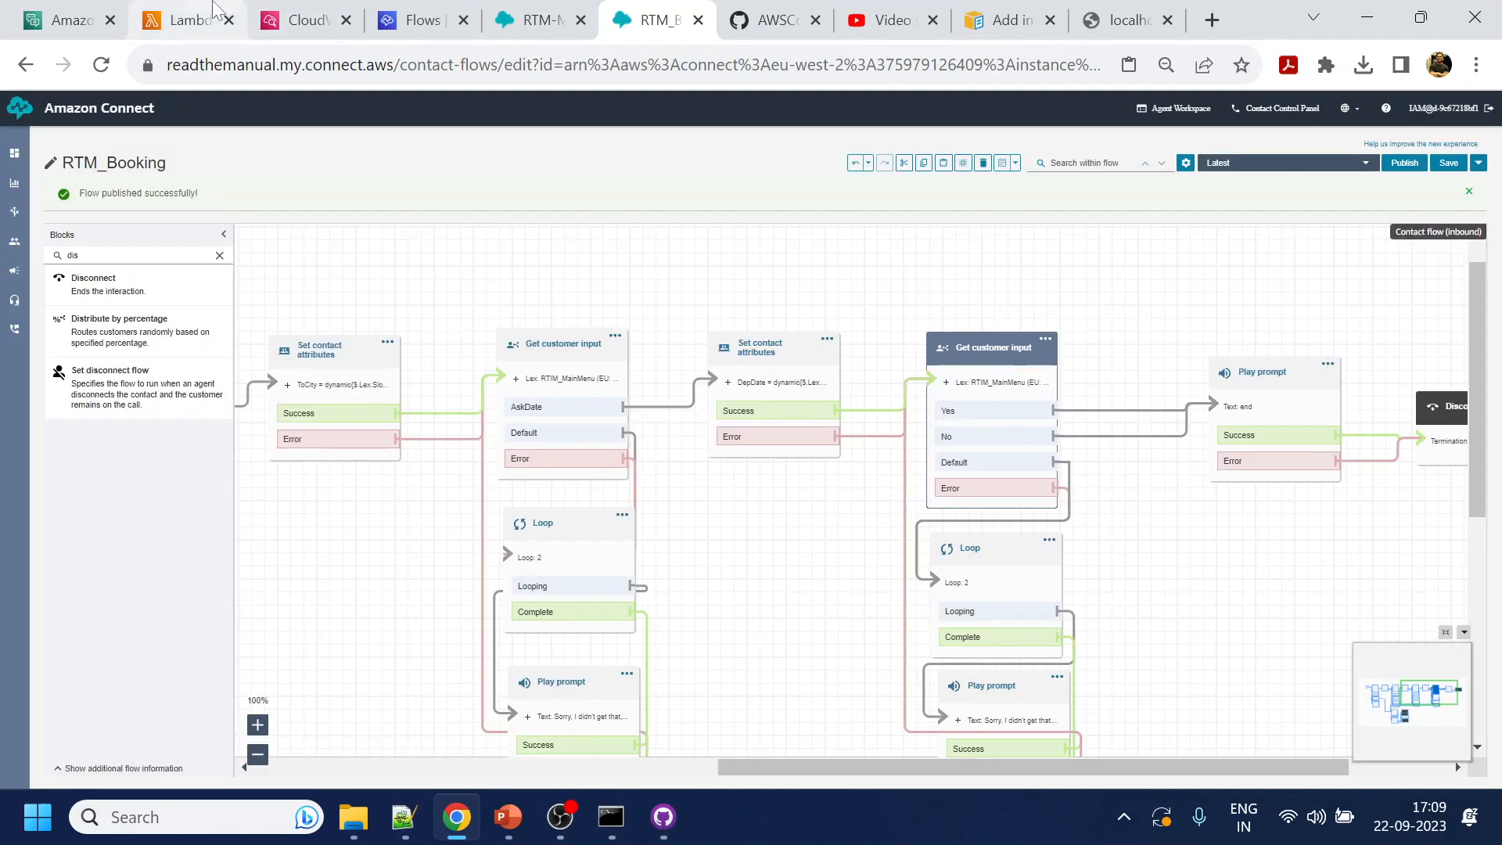
# In the Lambda code, extend the AskNumber jsonQuick title with ". Your details are : " after "Thank you for sharing the details"
pyautogui.click(188, 19)
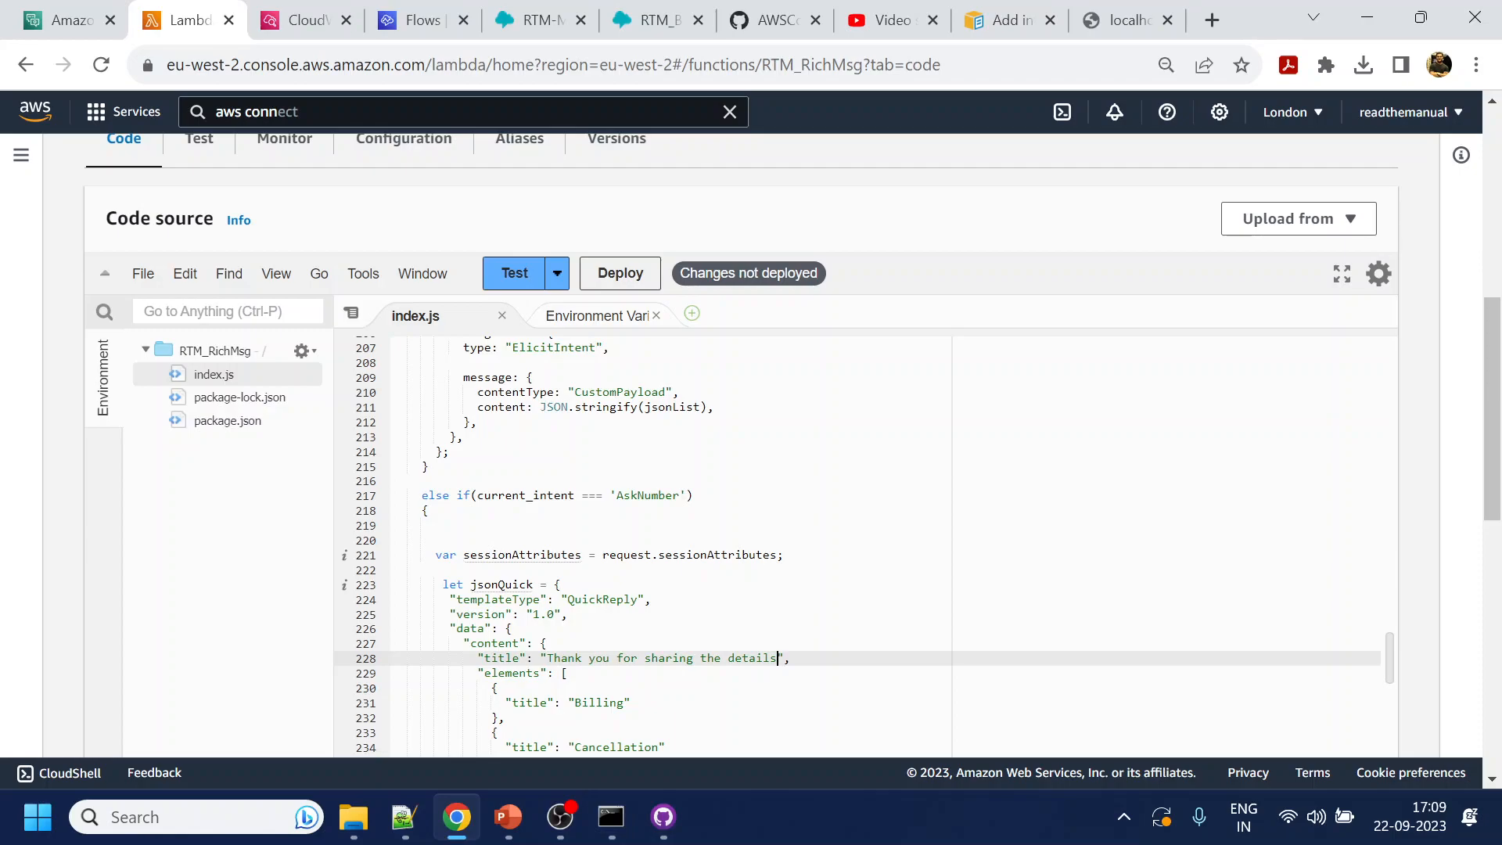
pyautogui.write('. ')
pyautogui.write('You have ')
pyautogui.write('details')
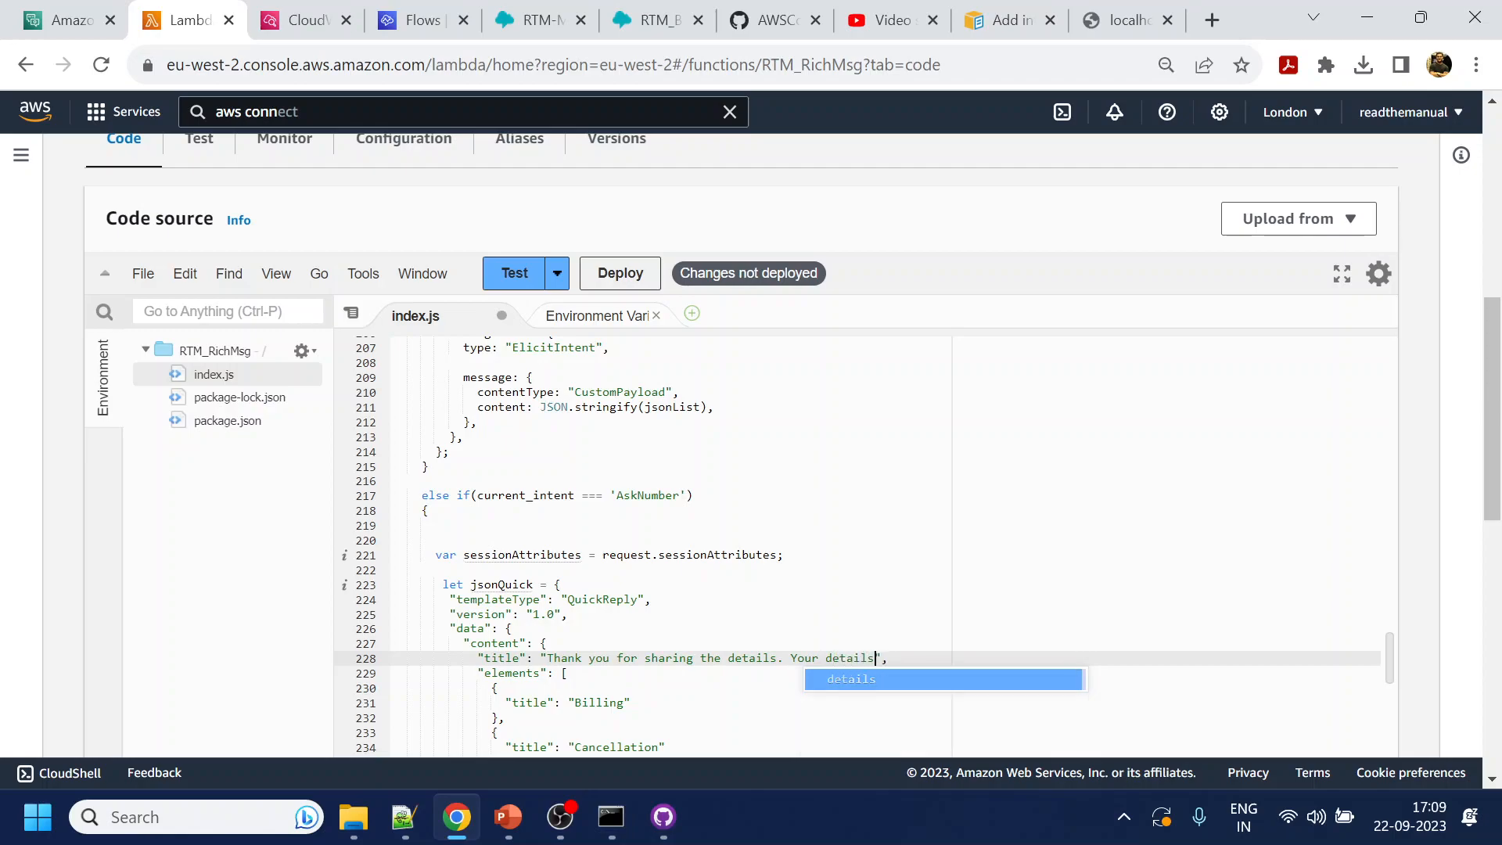
pyautogui.write(' are')
pyautogui.write(' : From')
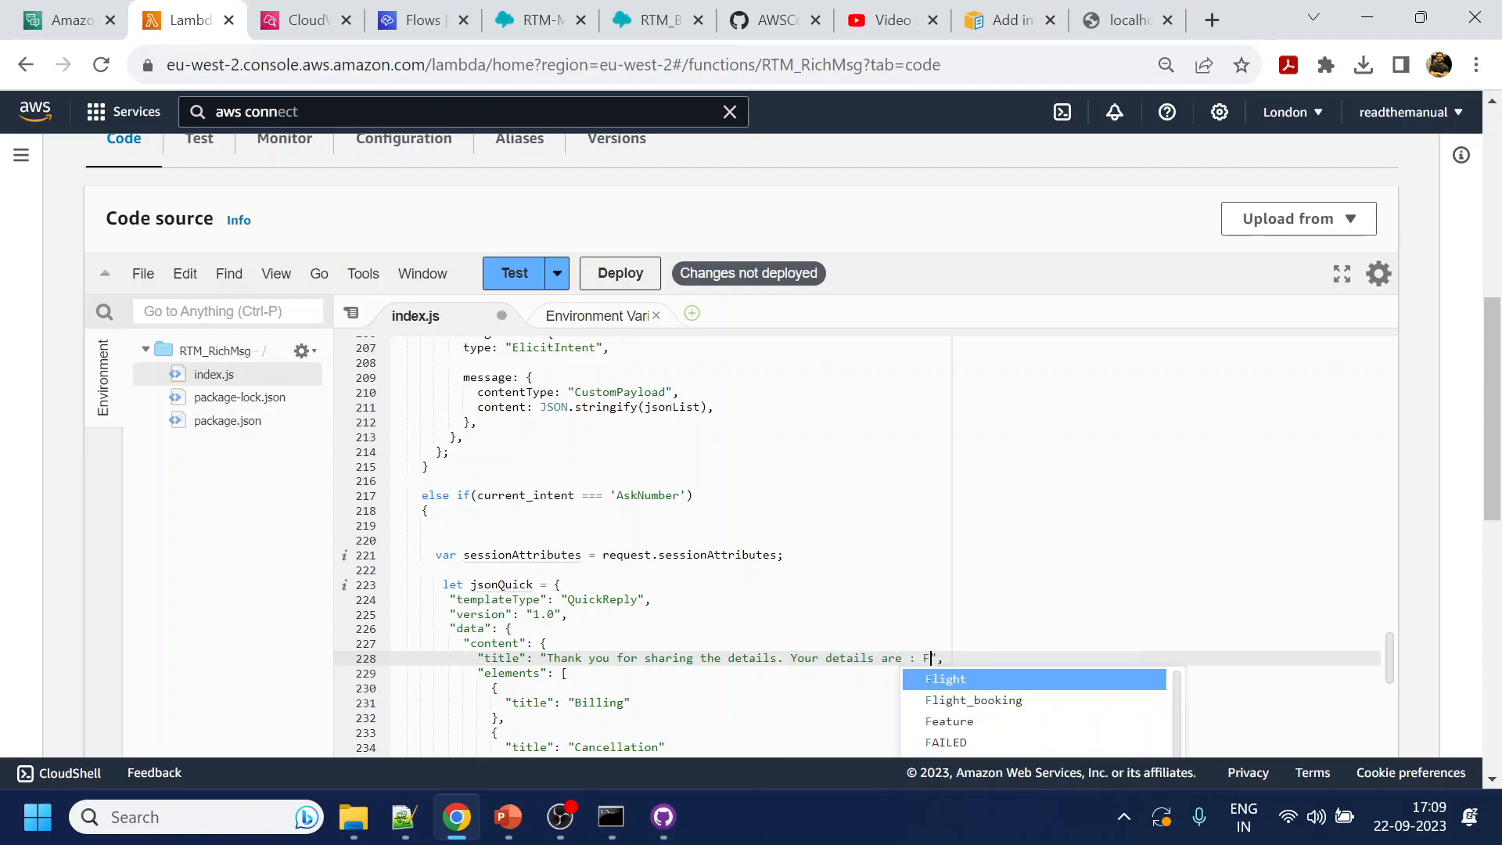
pyautogui.press('BackSpace')
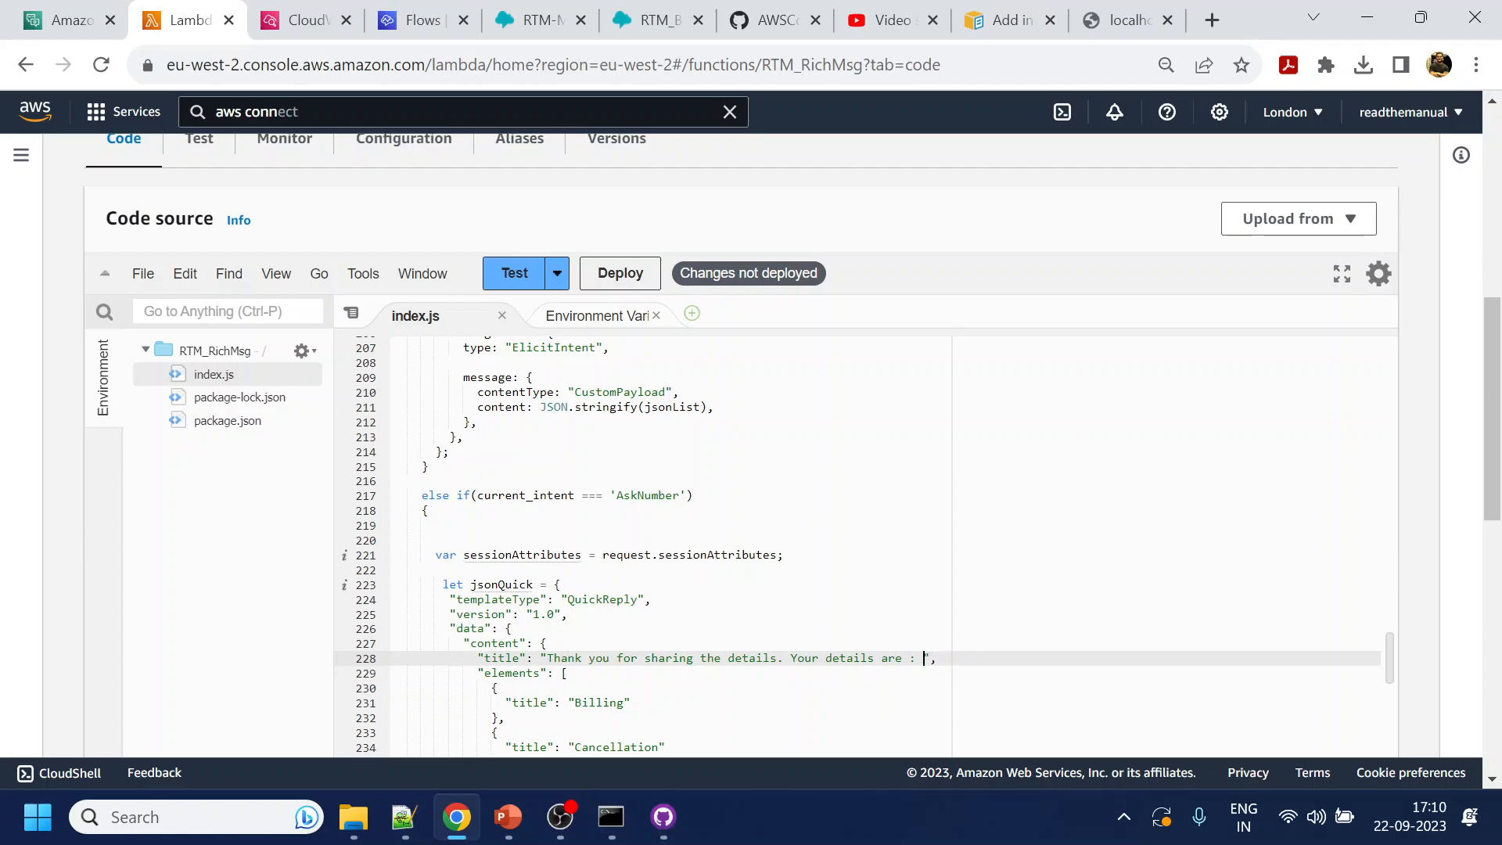
pyautogui.click(309, 19)
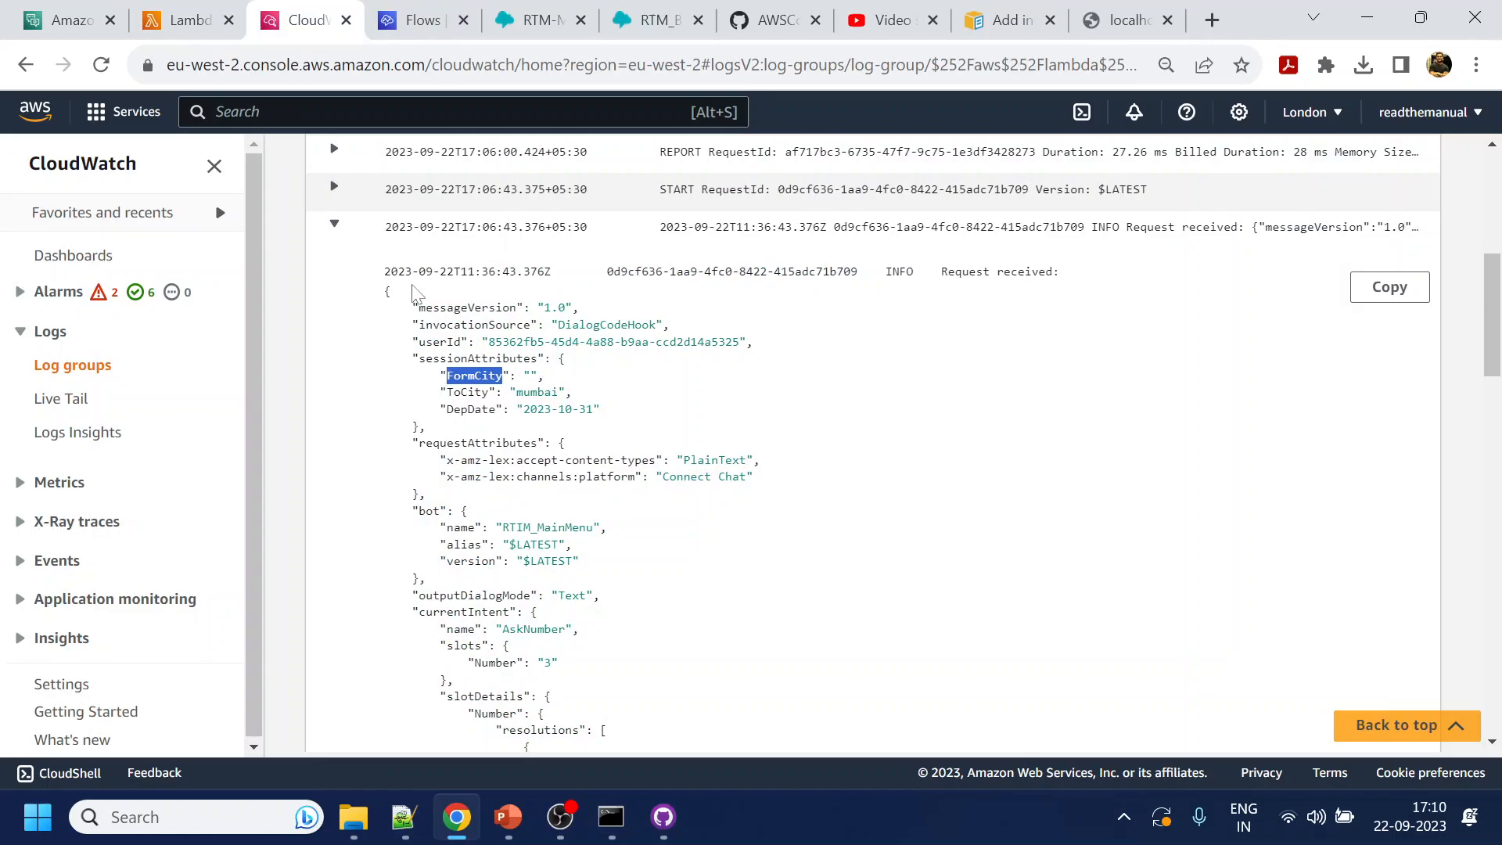
pyautogui.doubleClick(478, 359)
pyautogui.hotkey('ctrl', 'c')
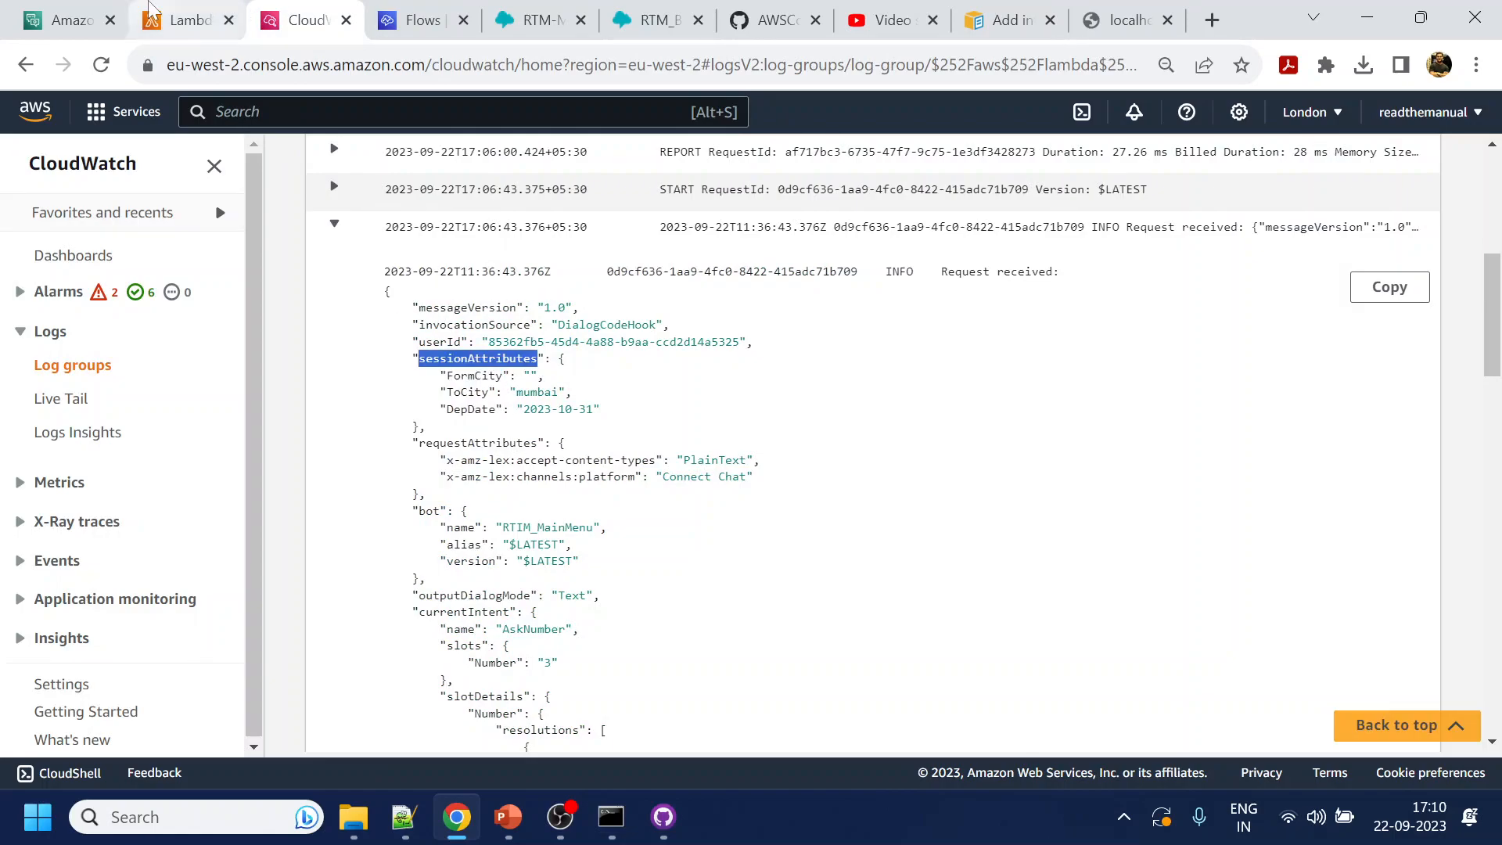
pyautogui.click(187, 19)
pyautogui.click(454, 541)
pyautogui.hotkey('ctrl', 'v')
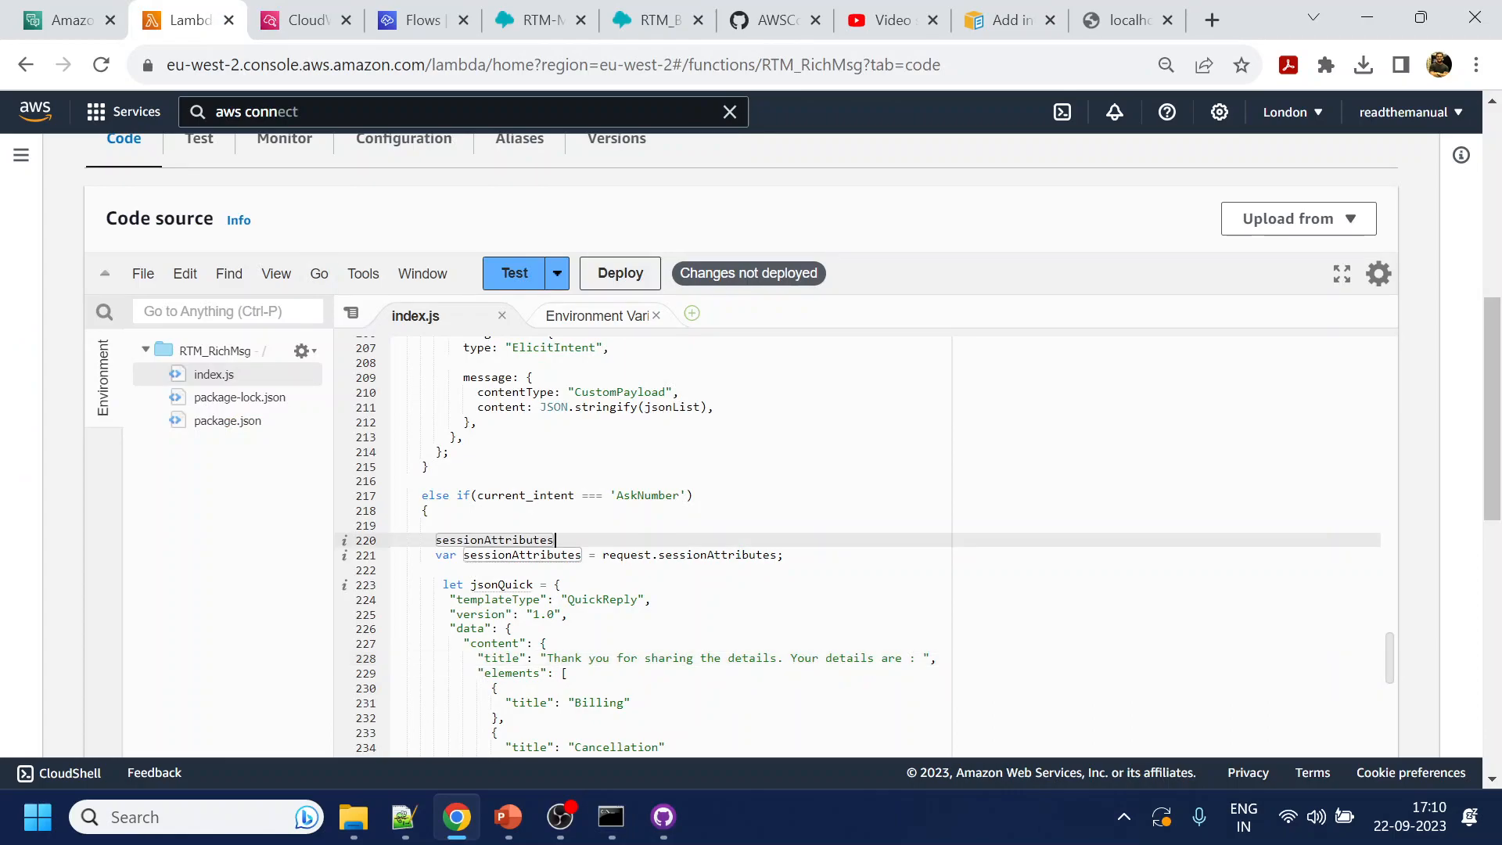
pyautogui.hotkey('ctrl', 'z')
# Copy request.sessionAttributes onto the empty line above the sessionAttributes declaration in the AskNumber branch
pyautogui.moveTo(603, 555); pyautogui.dragTo(780, 562)
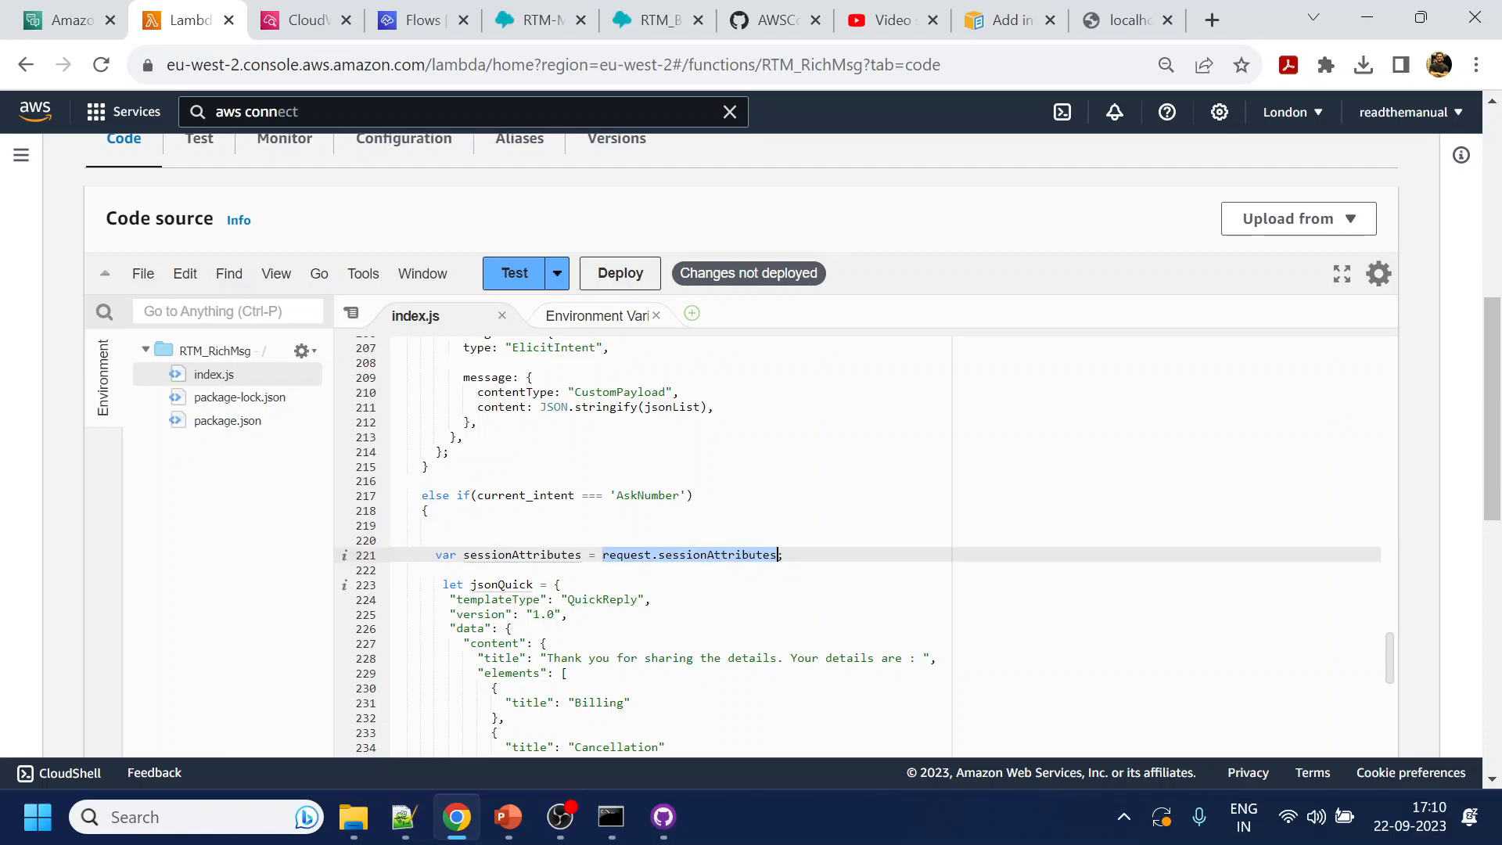
pyautogui.hotkey('ctrl', 'c')
pyautogui.click(610, 540)
pyautogui.hotkey('ctrl', 'v')
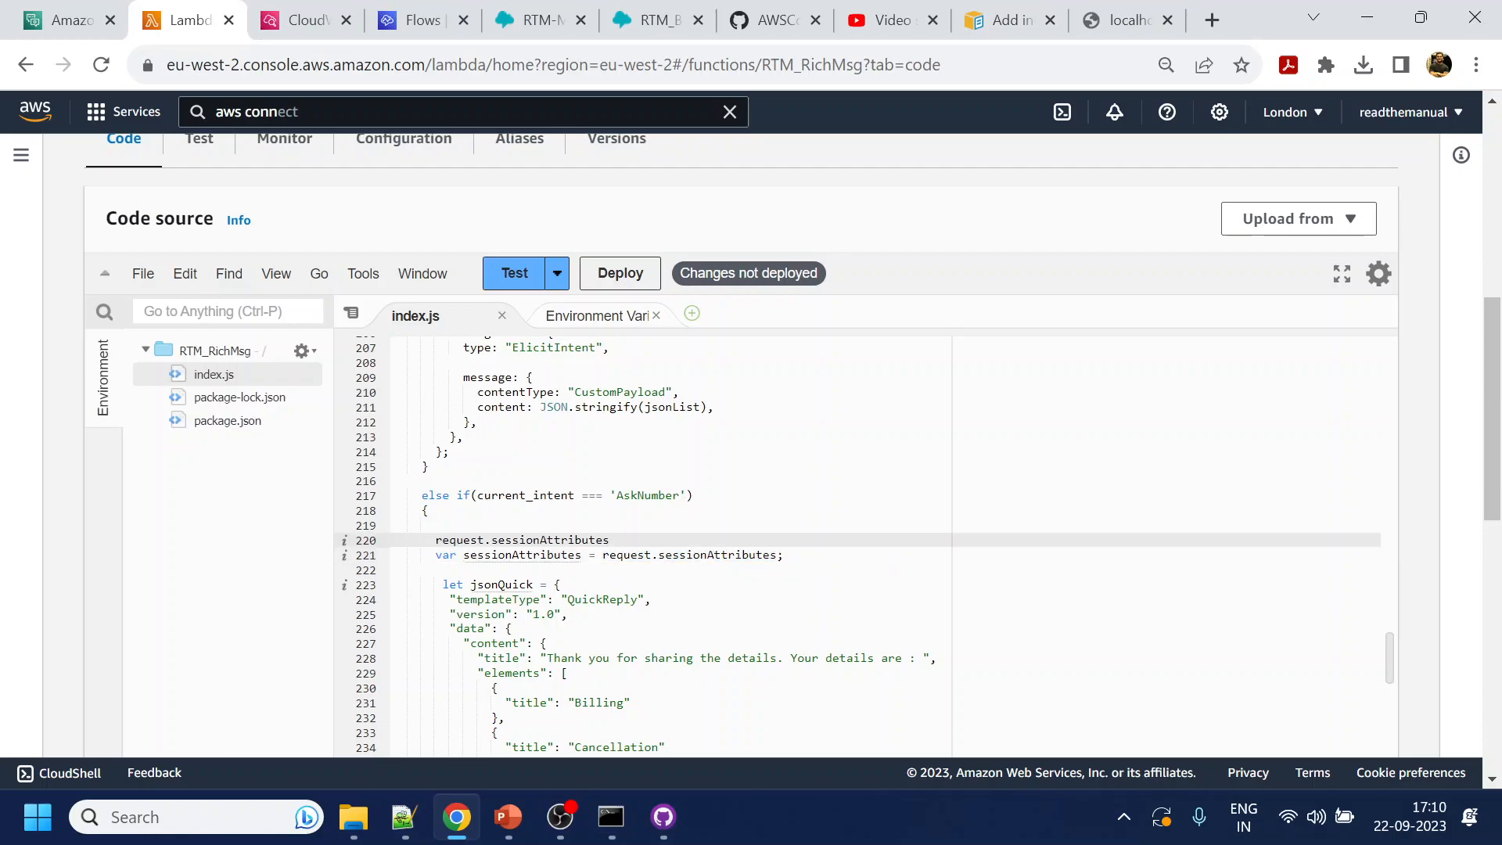
# Complete the new line as "var fCity request.sessionAttributes.FormCity;", taking the attribute name from the CloudWatch request, and save index.js
pyautogui.write('.')
pyautogui.click(301, 20)
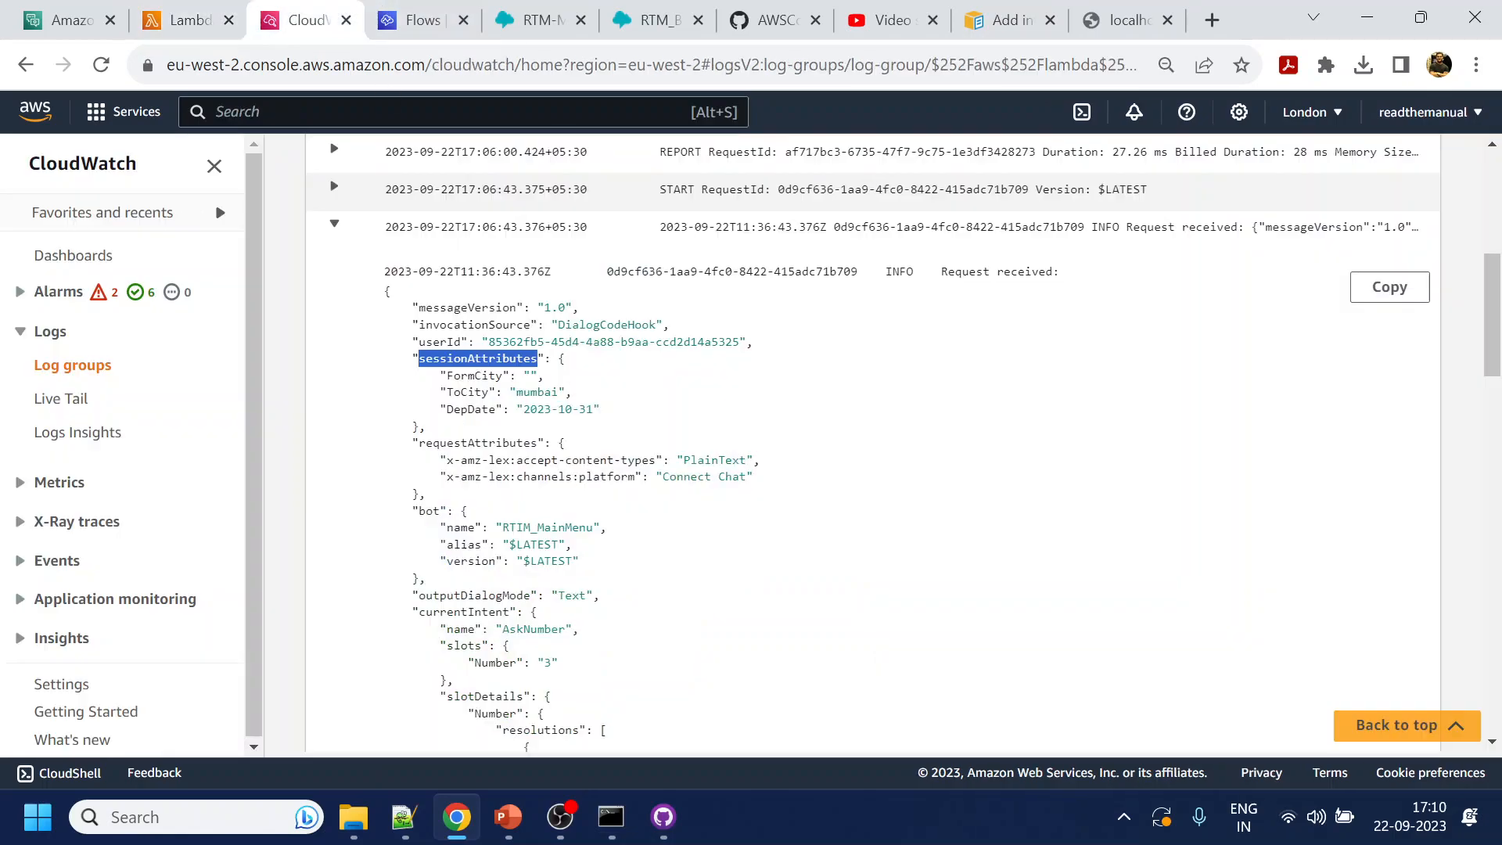
pyautogui.doubleClick(474, 377)
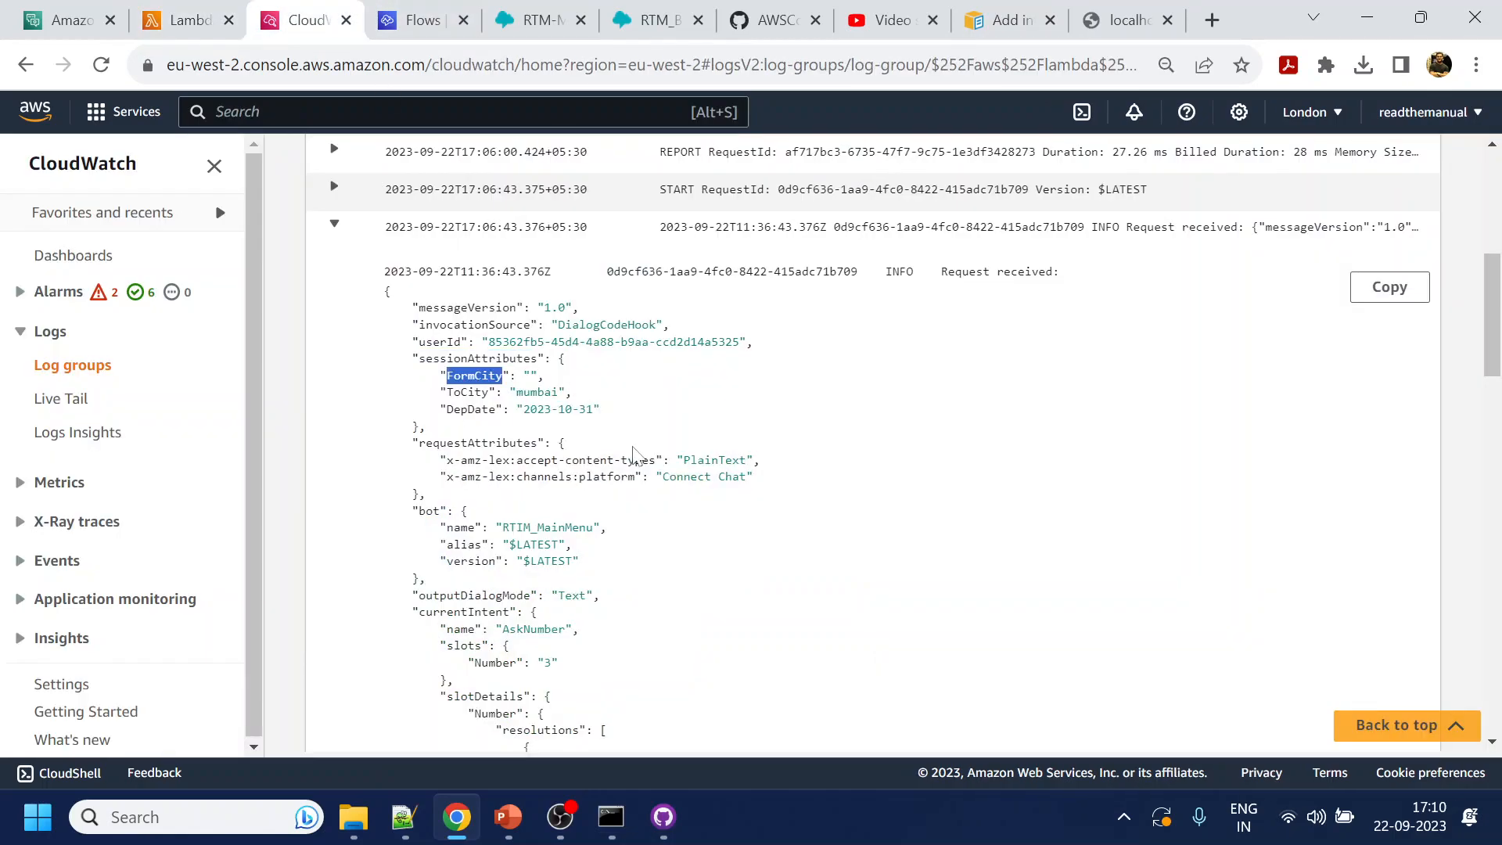
pyautogui.click(181, 17)
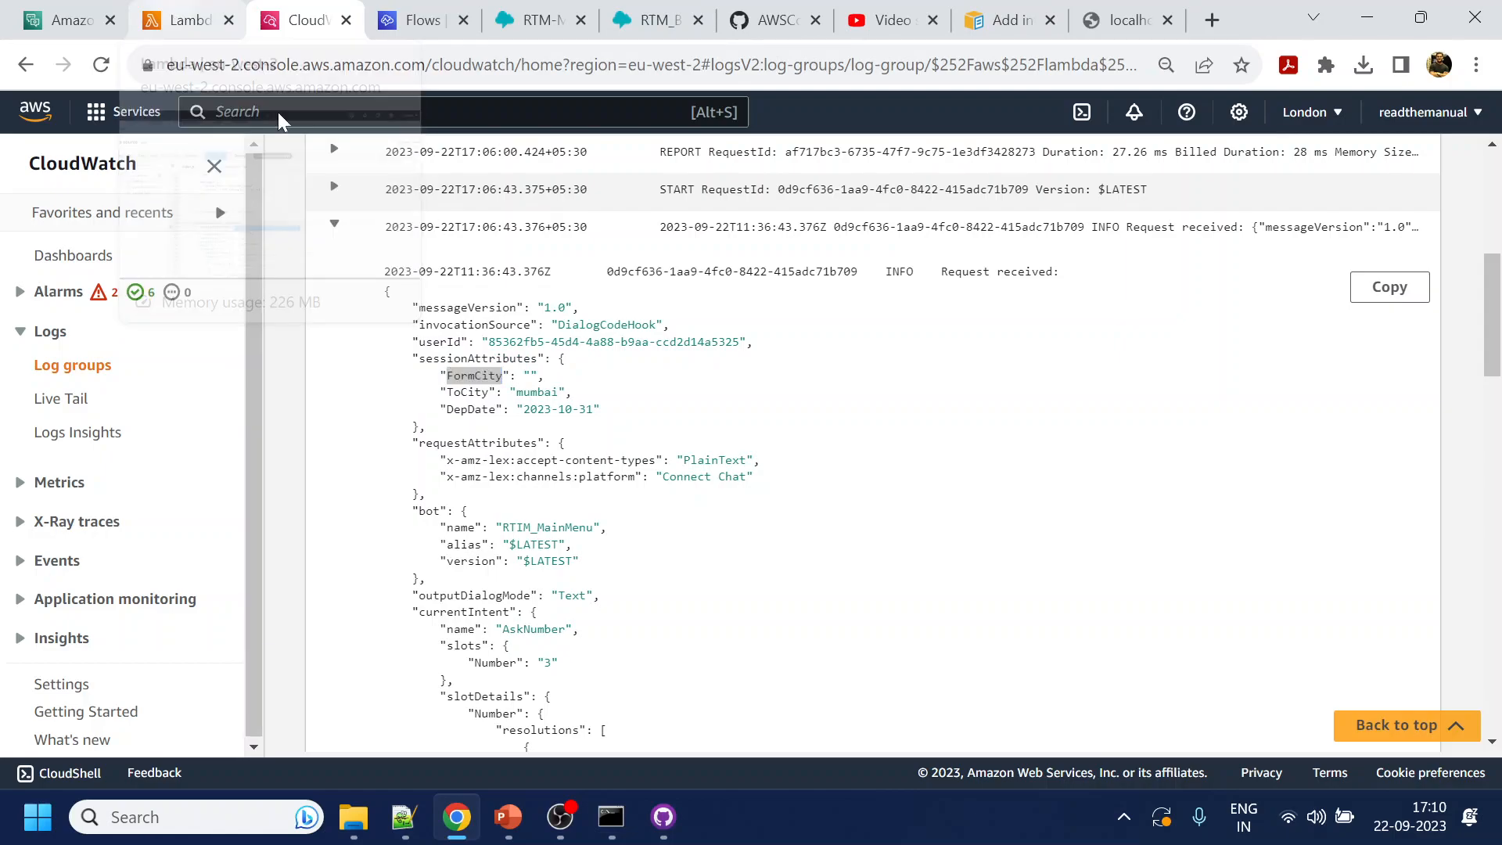
pyautogui.hotkey('ctrl', 'v')
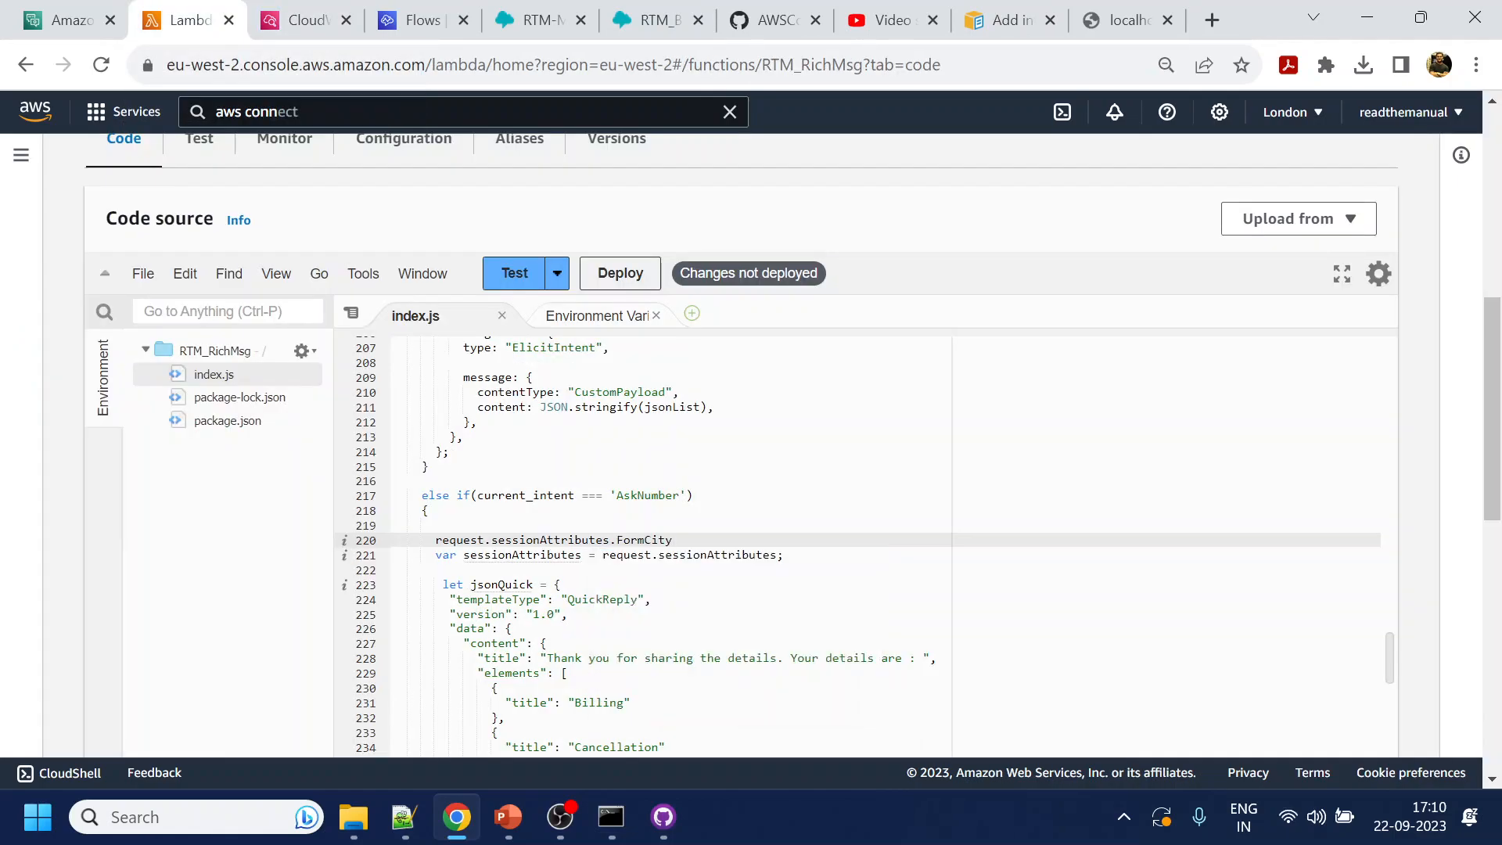
pyautogui.hotkey('ctrl', 's')
pyautogui.write('var fCity')
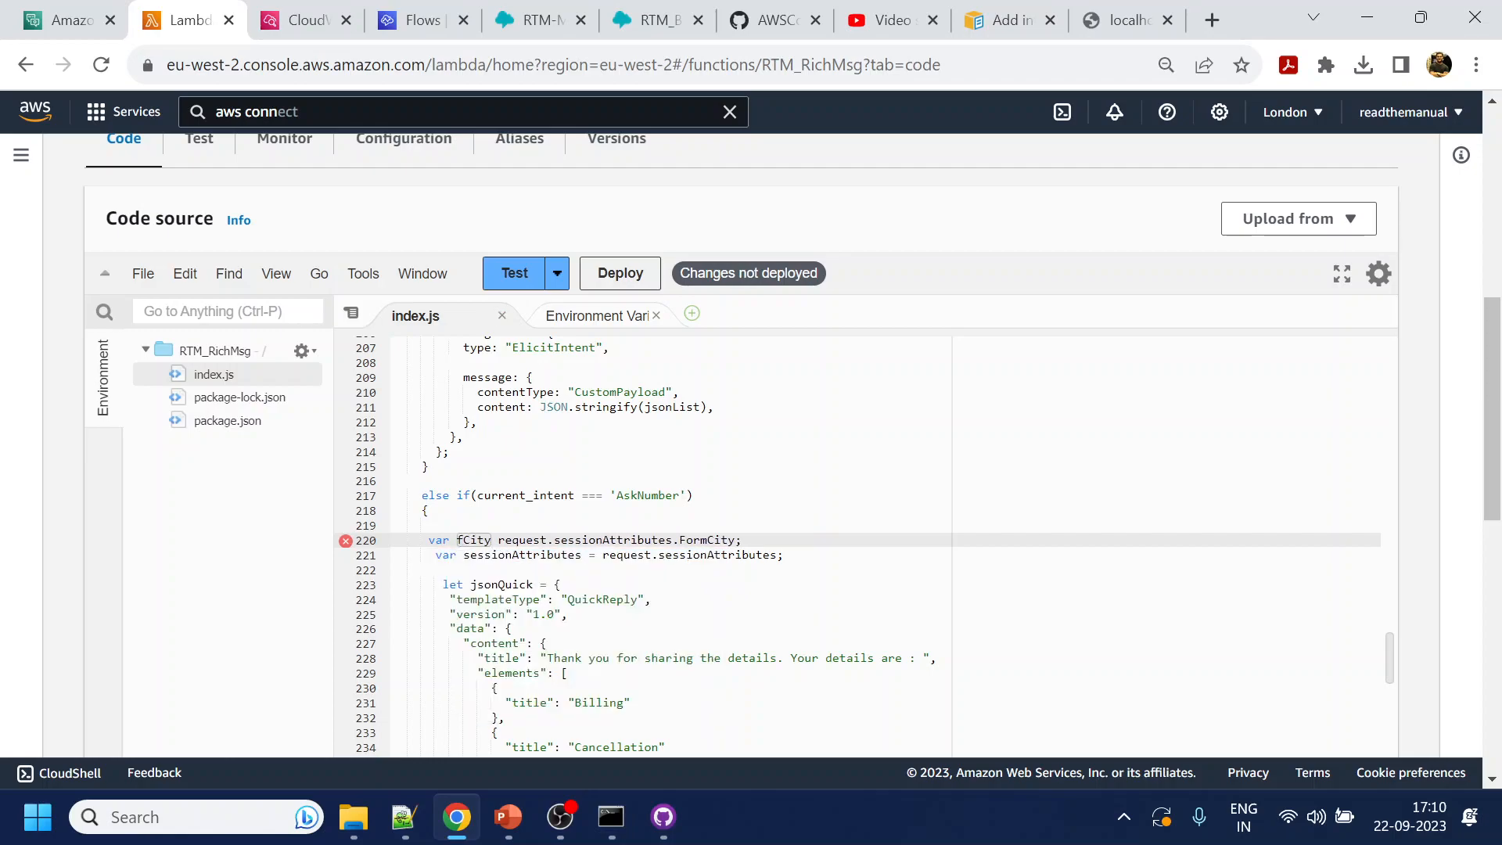
# Check the FromCity destination key in the passenger-number Get customer input block of RTM_Booking and close it without changes
pyautogui.click(651, 20)
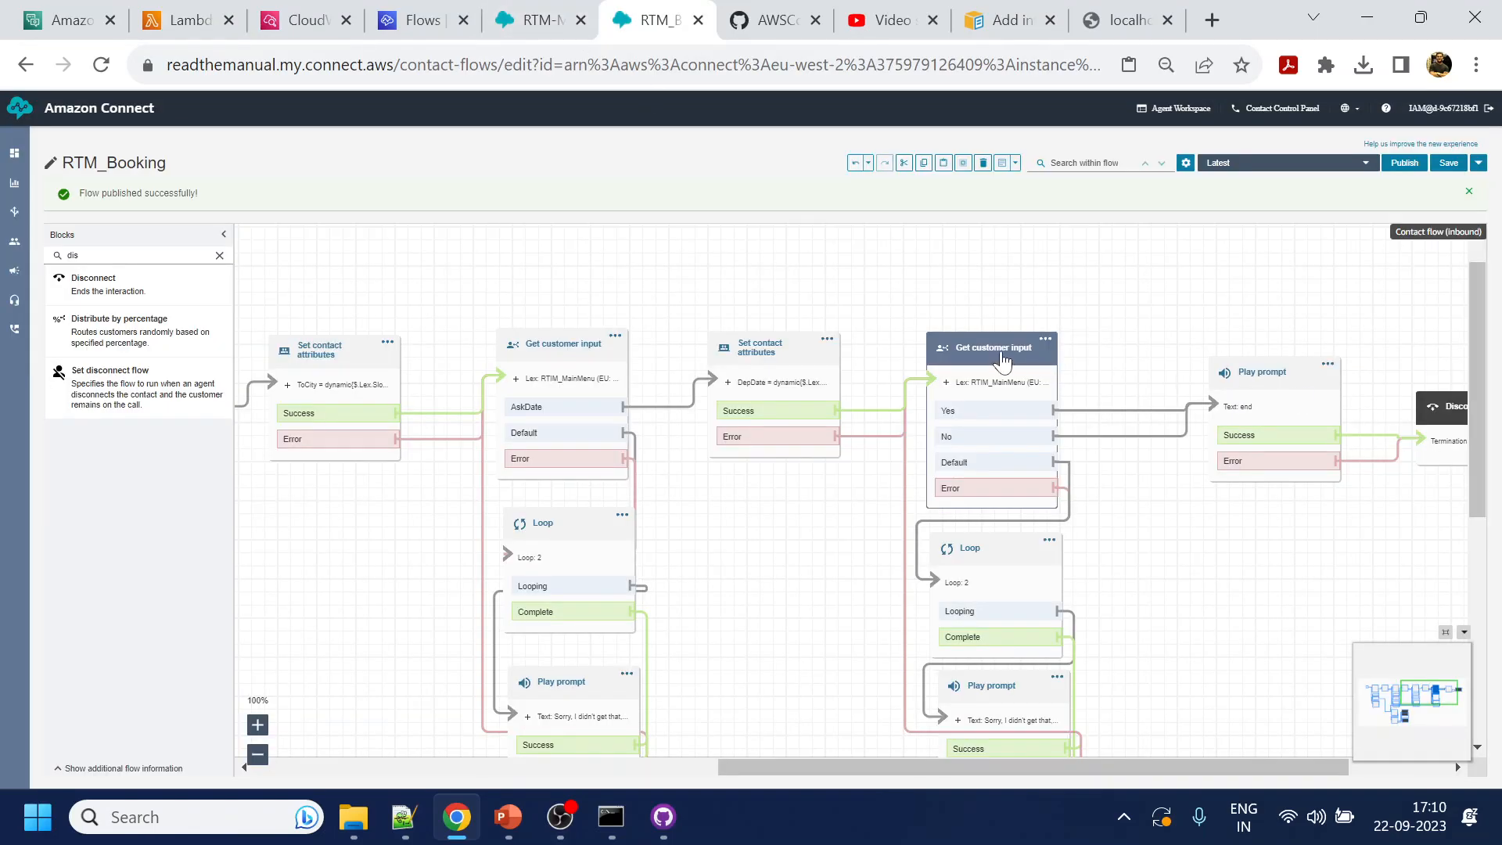
pyautogui.click(1004, 363)
pyautogui.scroll(-10, 1322, 571)
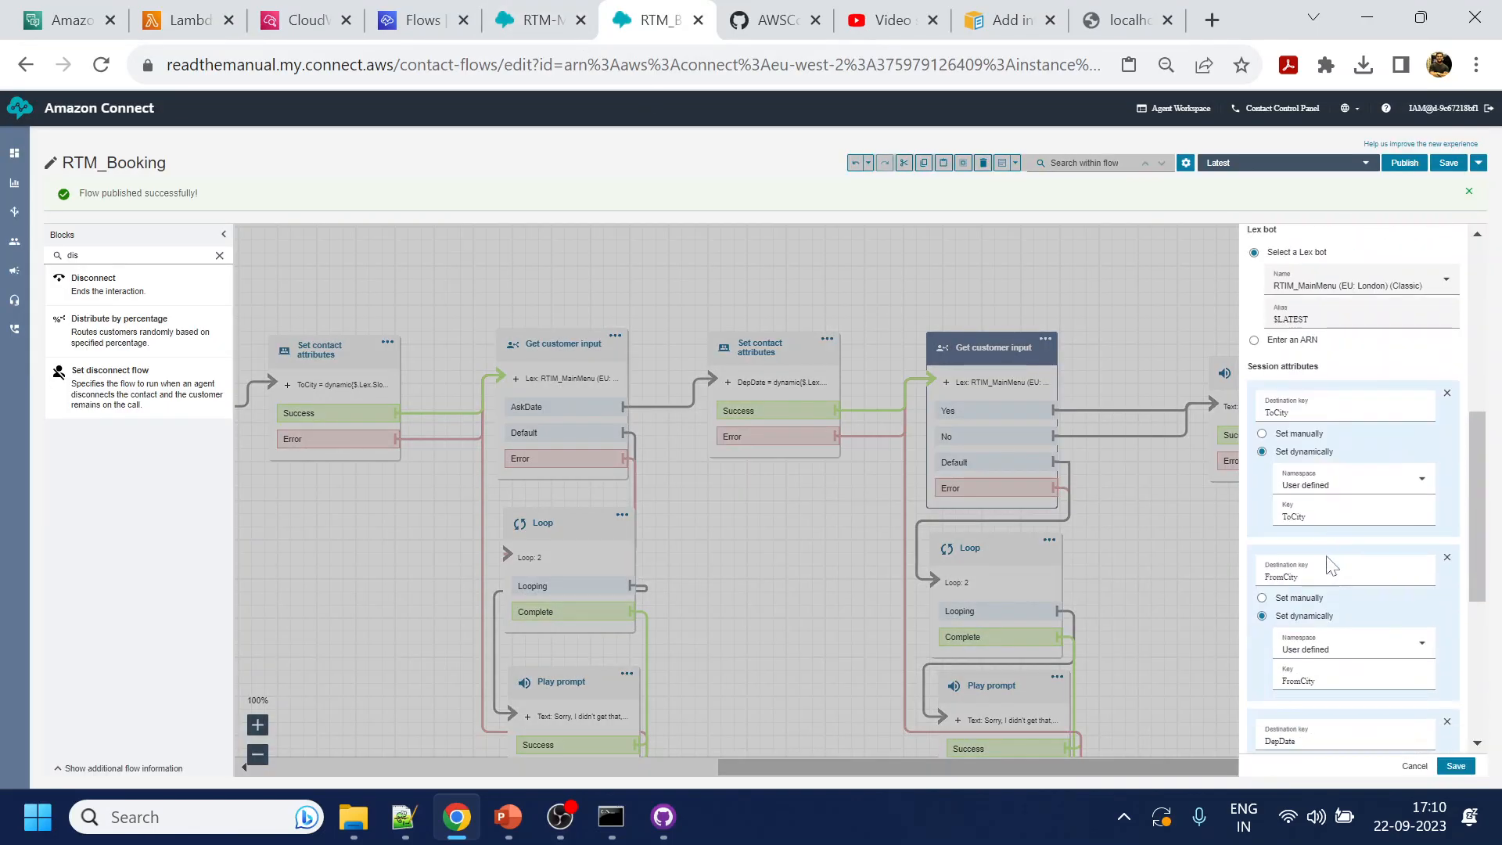
pyautogui.click(1292, 460)
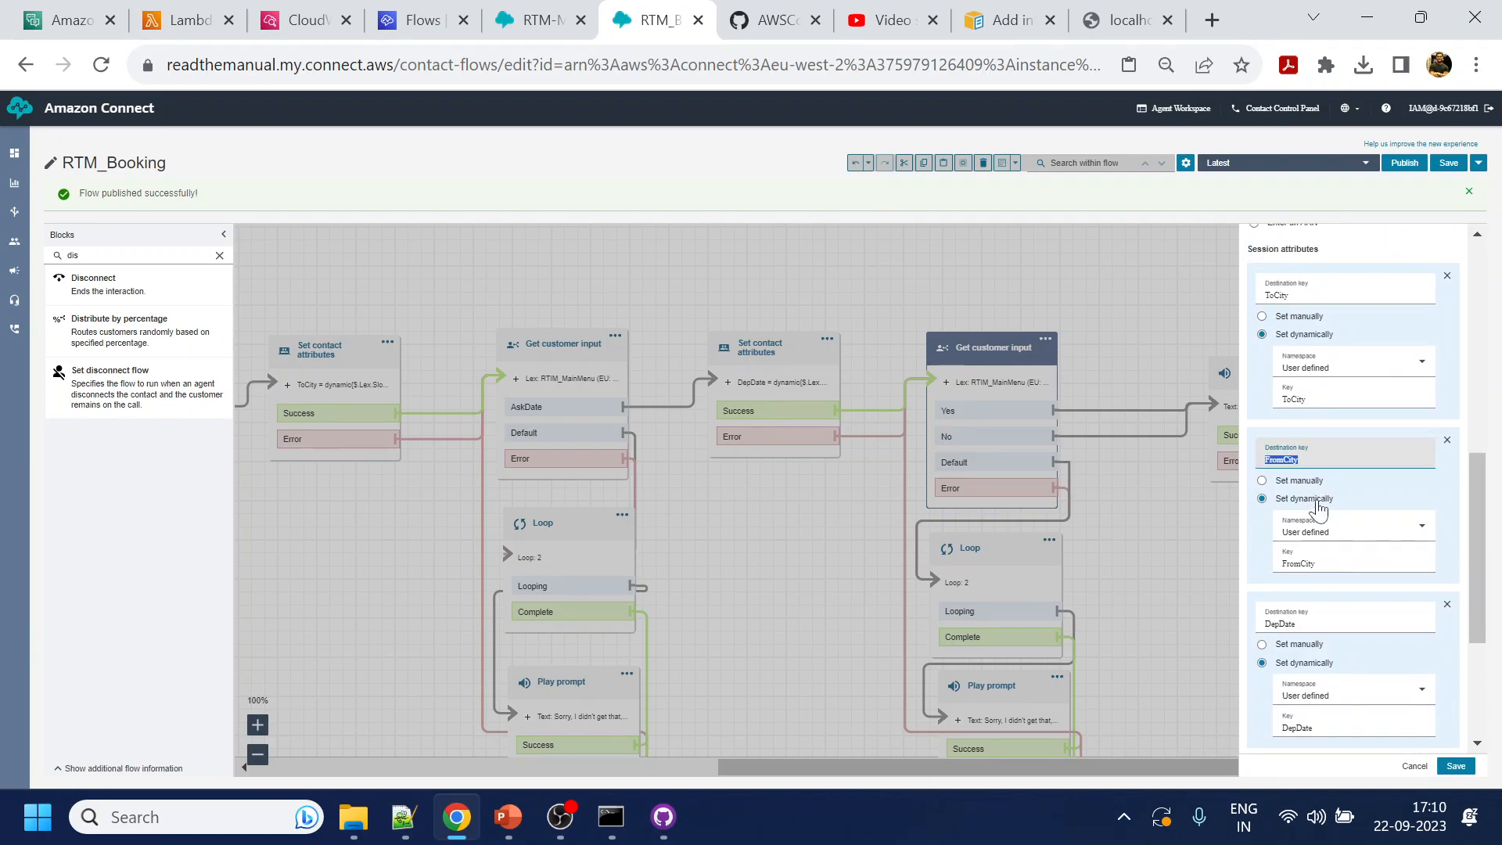
pyautogui.click(1415, 766)
# Publish the RTM_Booking flow again
pyautogui.click(1404, 162)
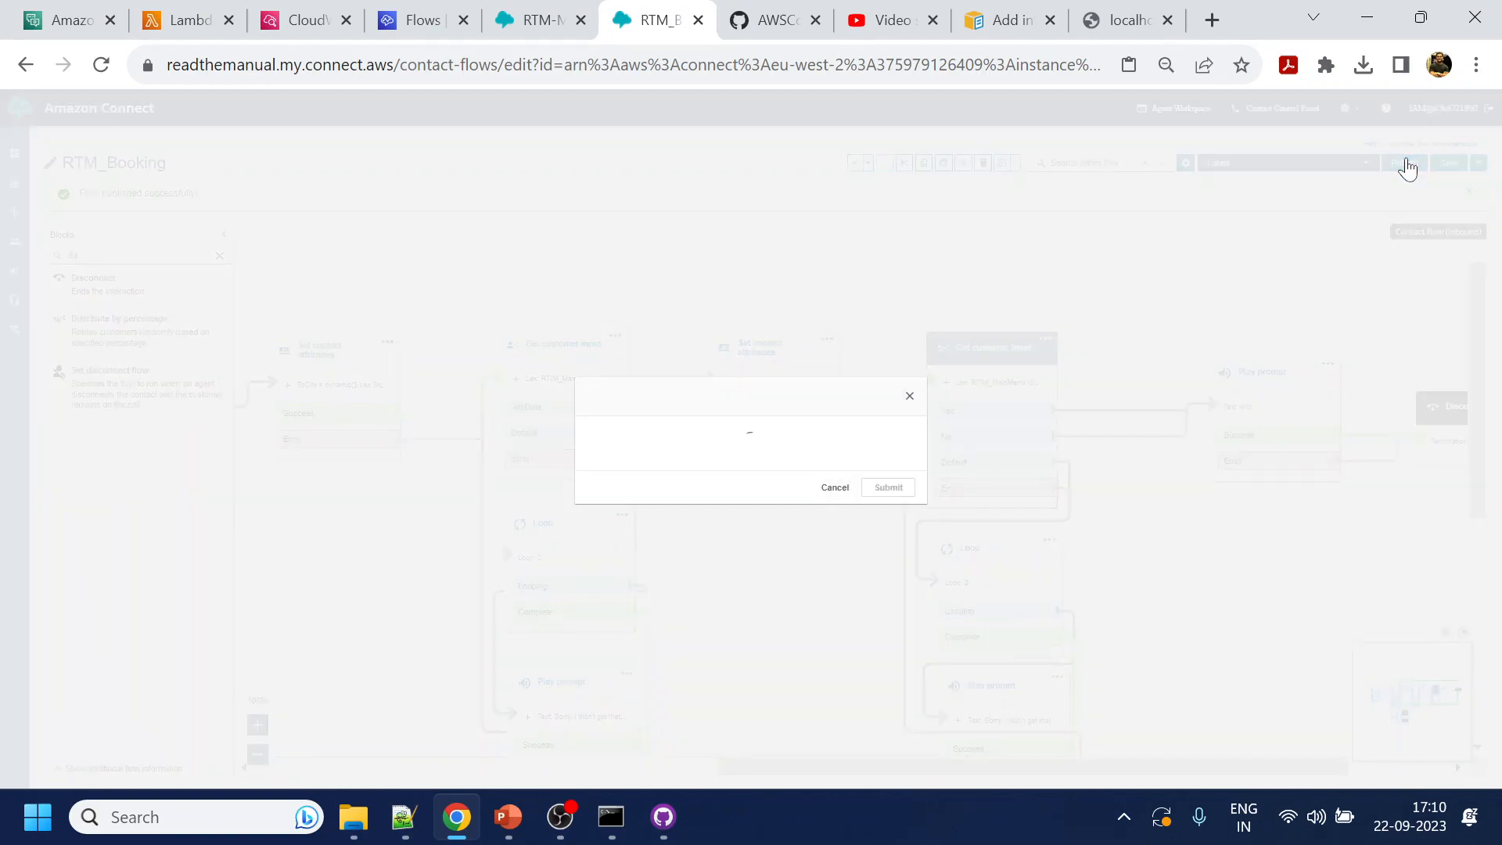
pyautogui.click(907, 252)
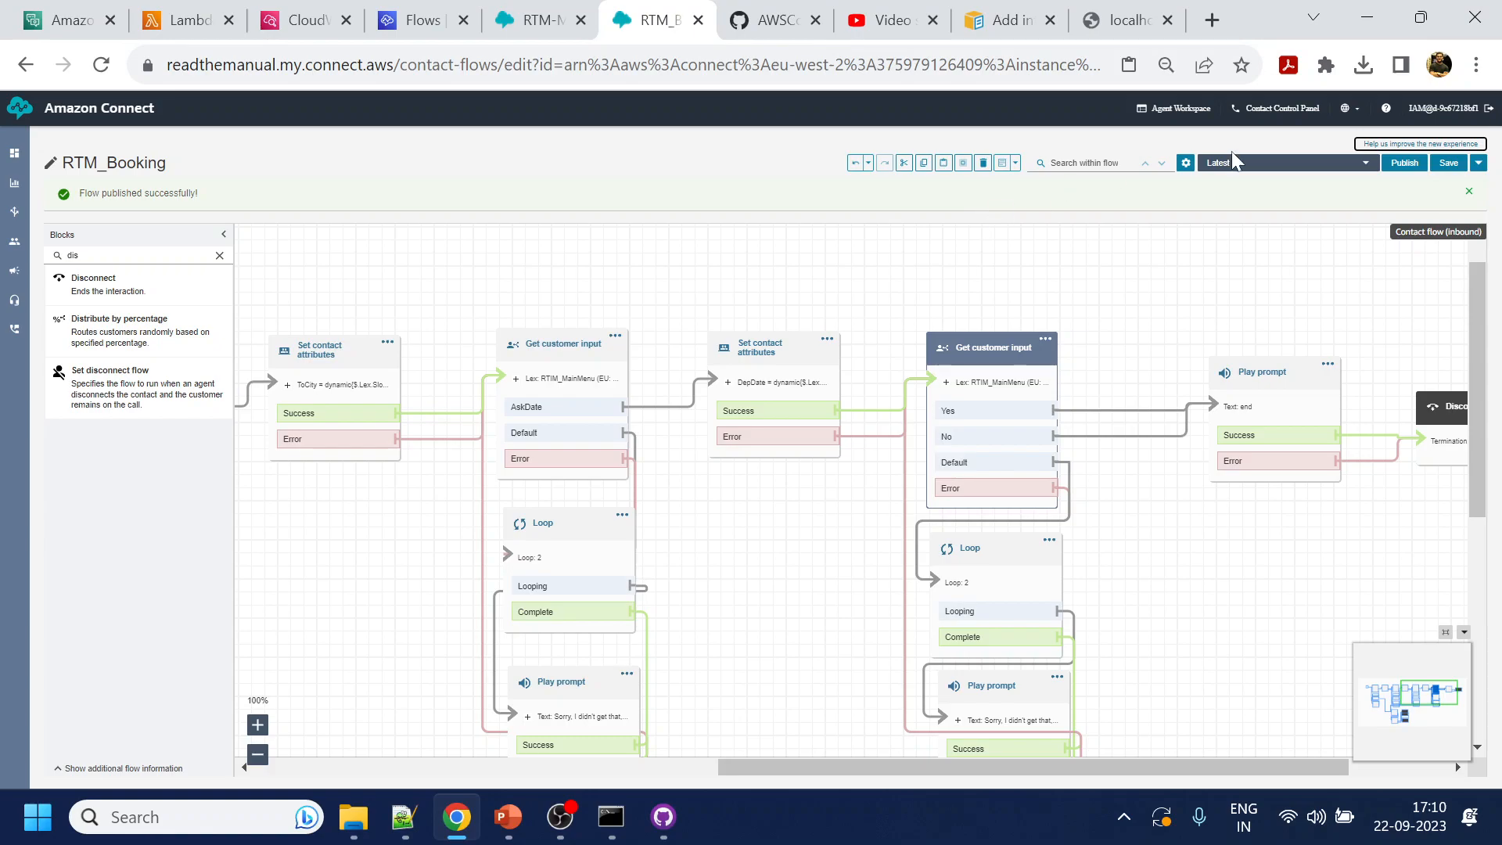
pyautogui.click(1404, 162)
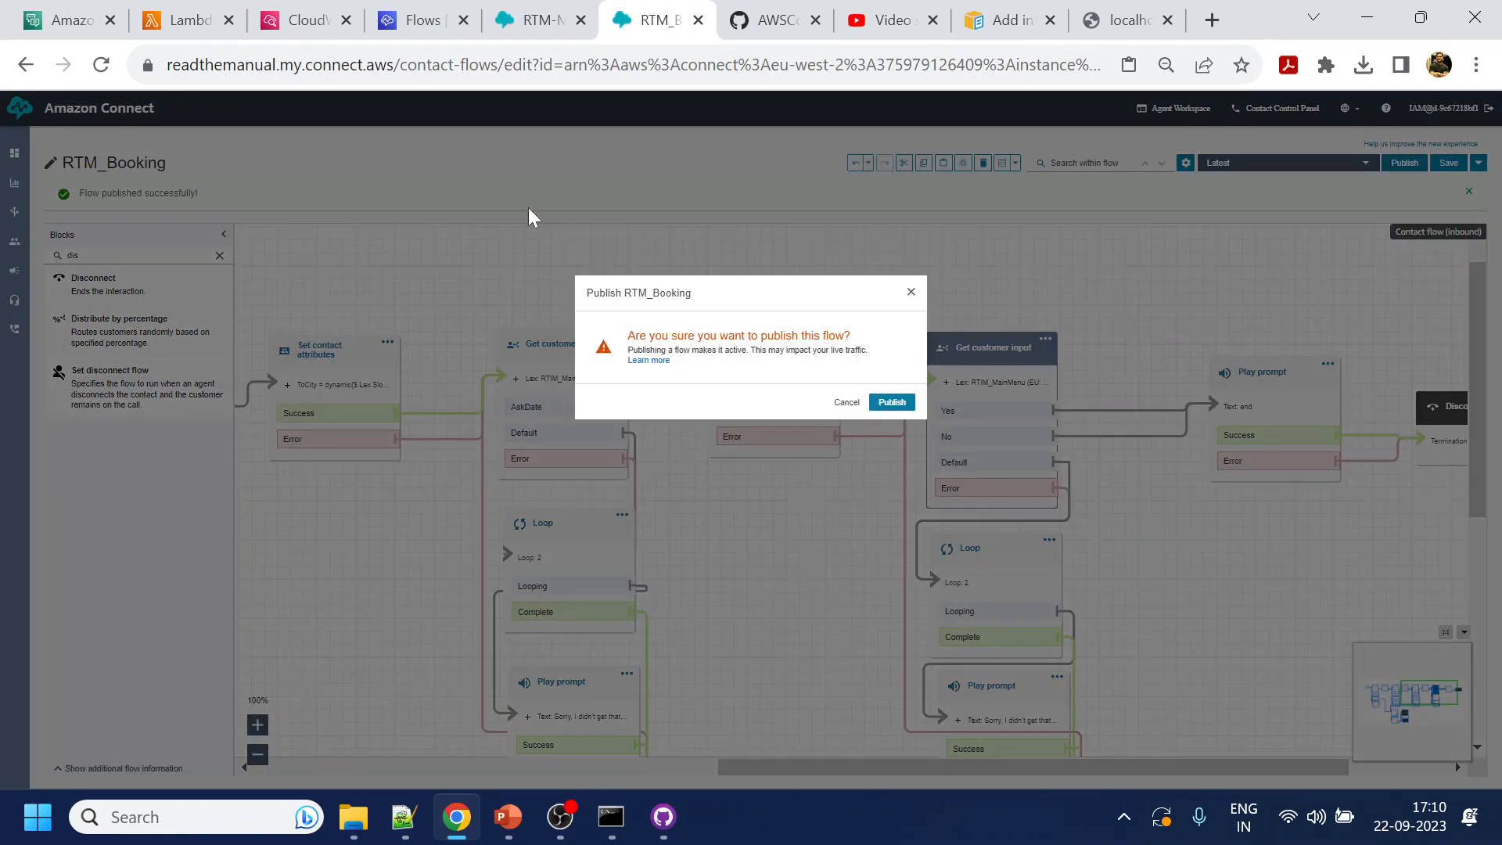
pyautogui.click(893, 402)
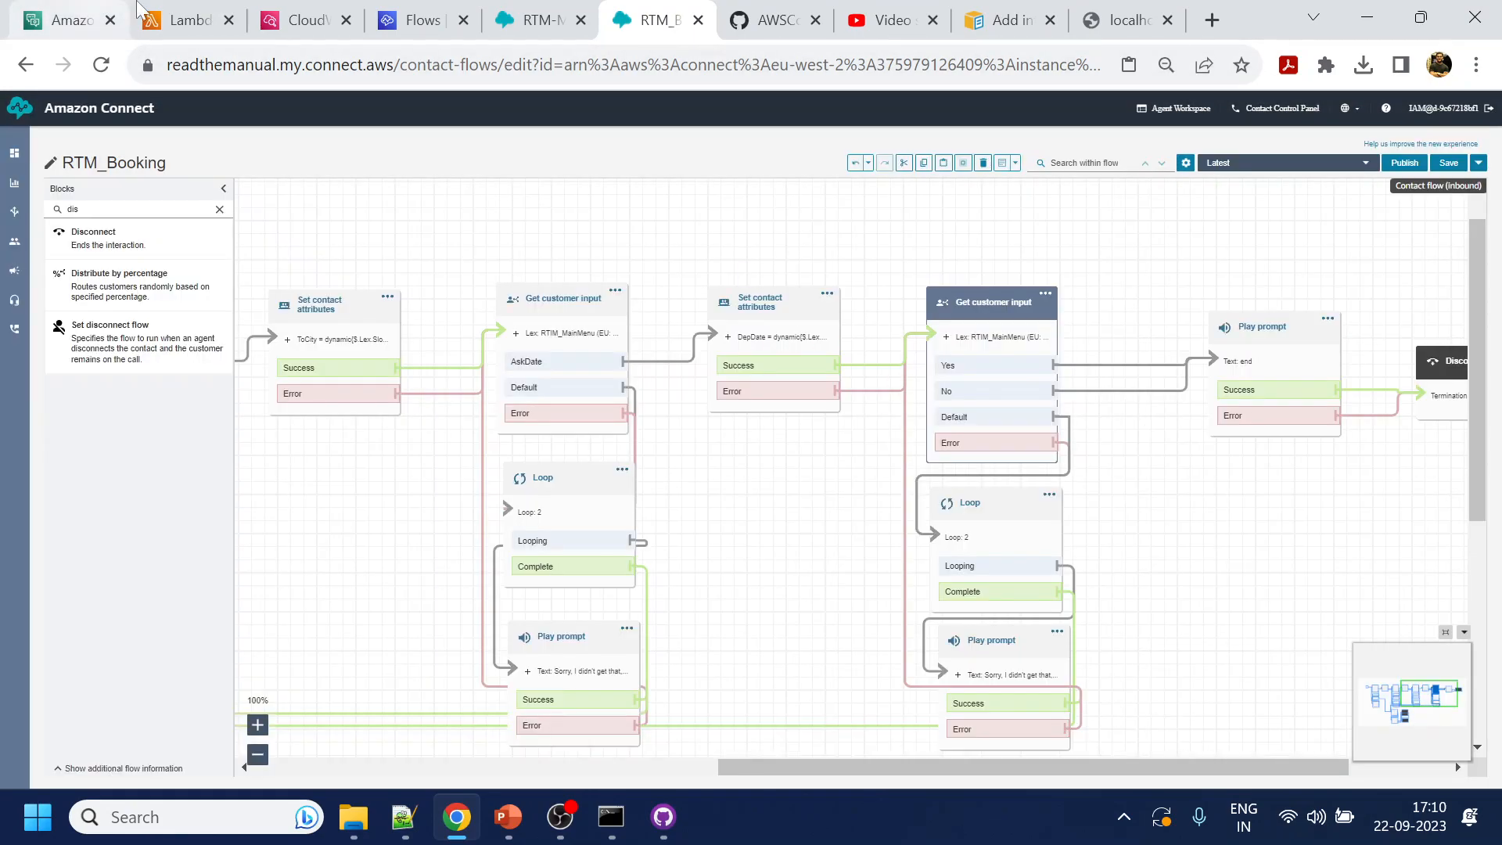
# Change the attribute name in the Lambda's fCity line to FromCity
pyautogui.click(178, 20)
pyautogui.doubleClick(708, 540)
pyautogui.write('FromCity')
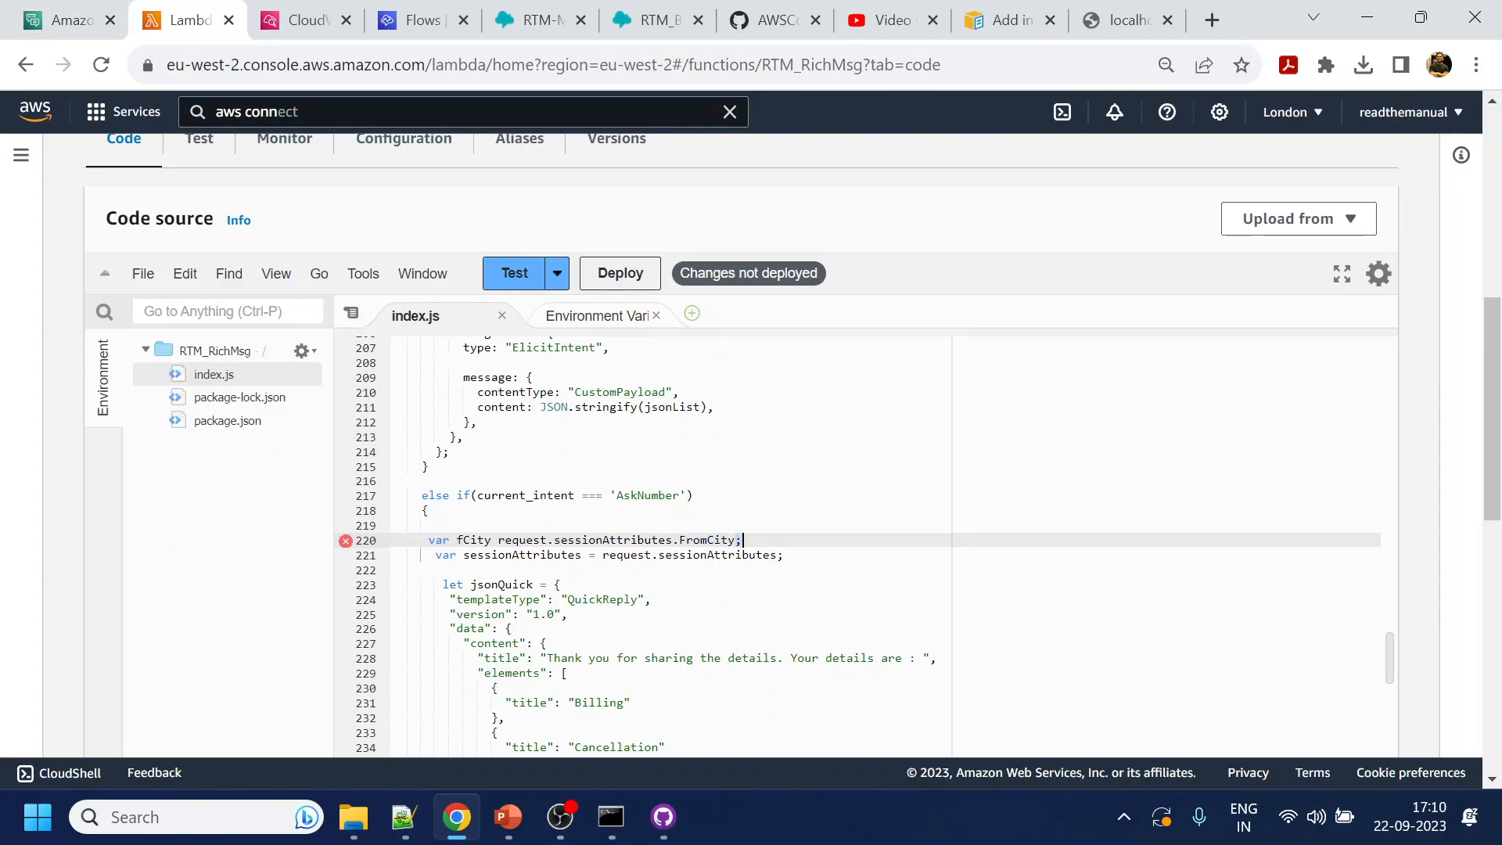
# Duplicate the fCity line three times directly below itself in the AskNumber branch
pyautogui.moveTo(743, 540); pyautogui.dragTo(424, 540)
pyautogui.click(746, 539)
pyautogui.press('Return')
pyautogui.hotkey('ctrl', 'v')
pyautogui.press('Return')
pyautogui.hotkey('ctrl', 'v')
pyautogui.press('Return')
pyautogui.hotkey('ctrl', 'v')
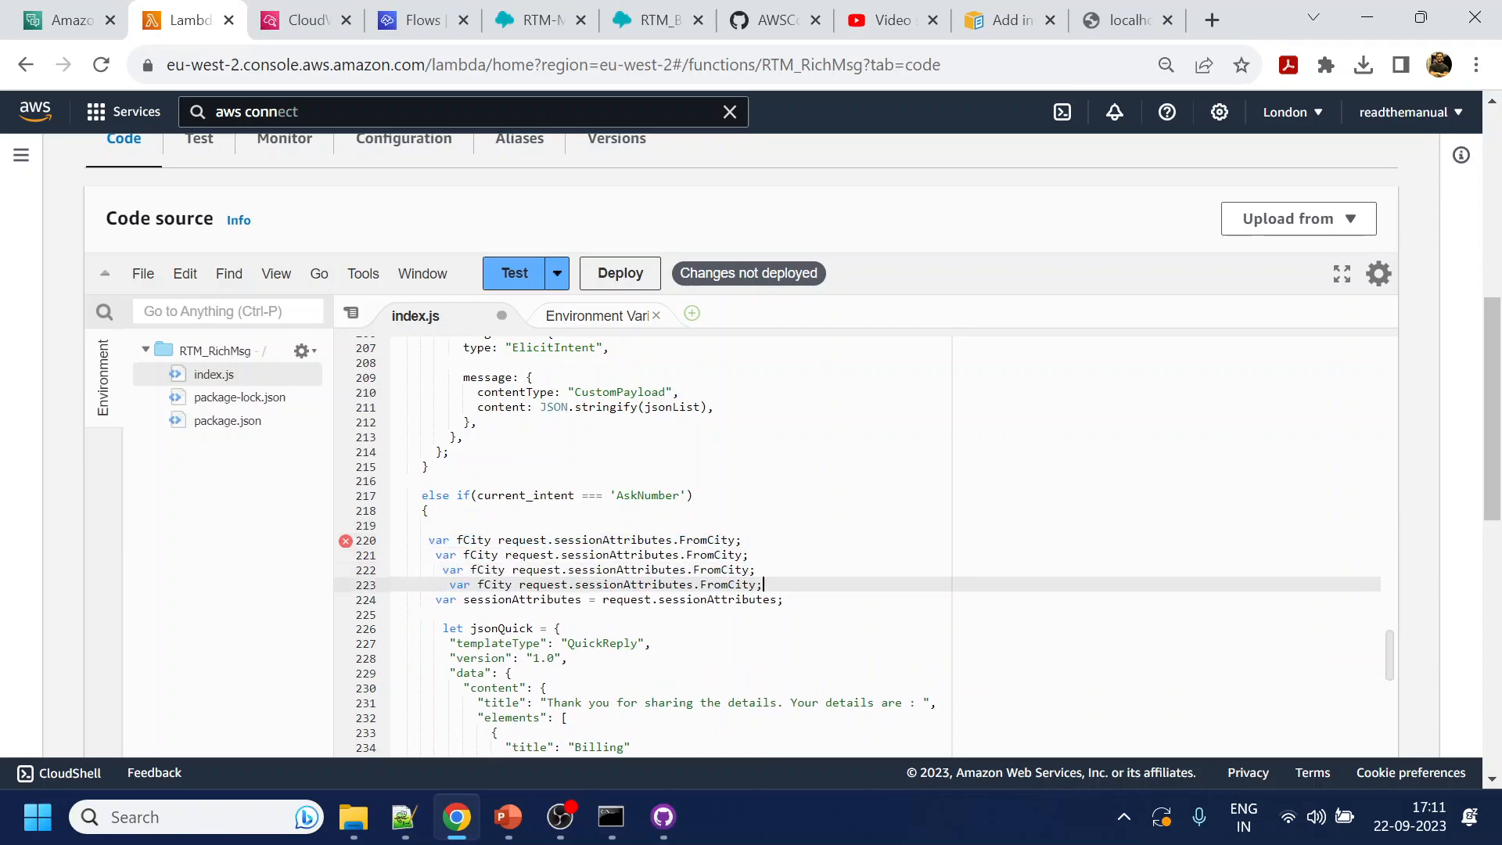
# Change the second line to variable tCity reading request.sessionAttributes.ToCity, copying the attribute name from the CloudWatch request
pyautogui.click(464, 555)
pyautogui.press('Delete')
pyautogui.write('t')
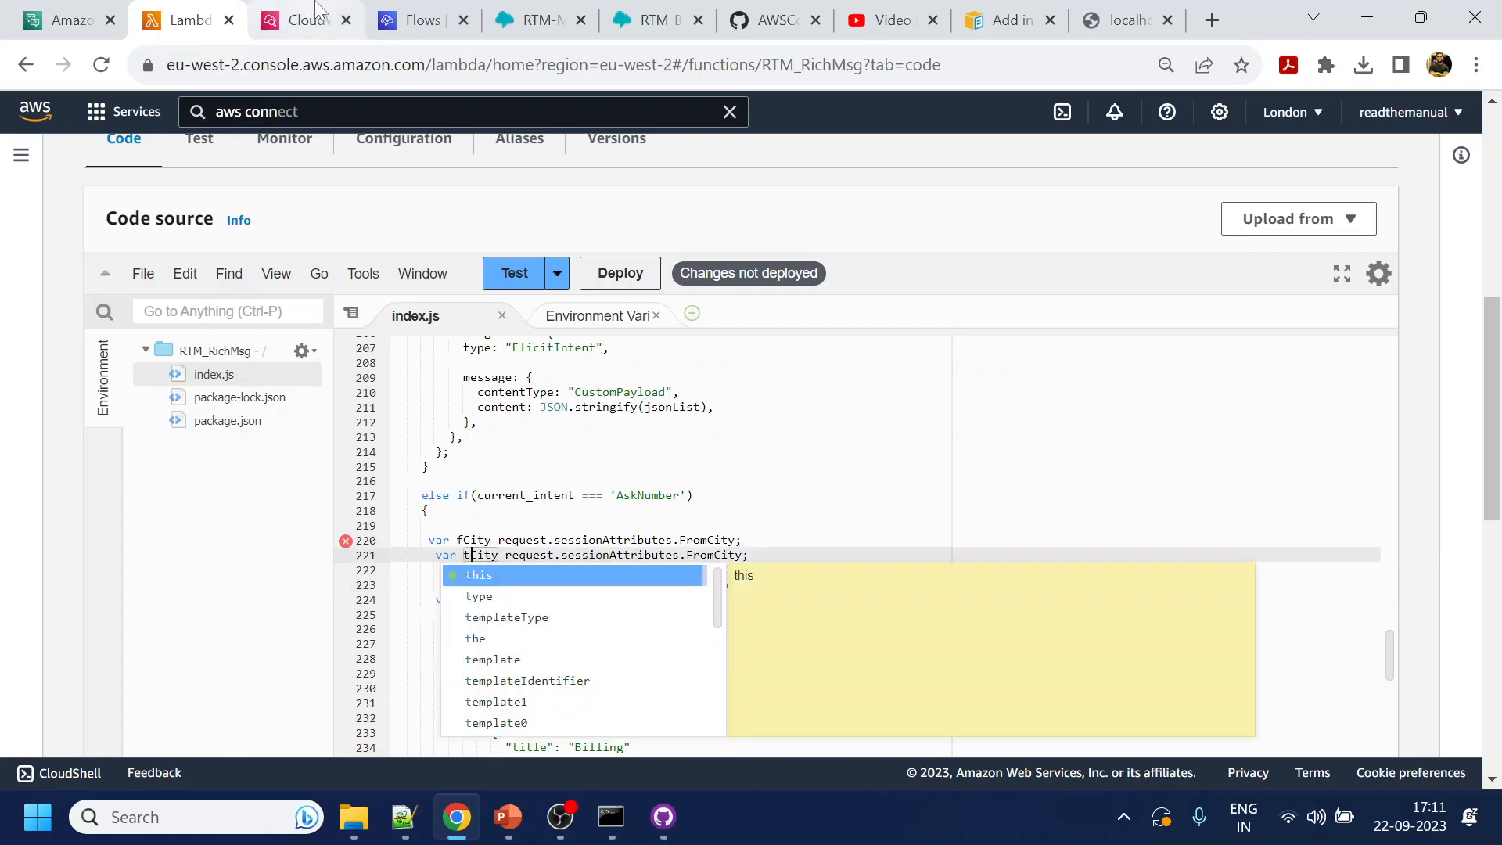
pyautogui.click(305, 20)
pyautogui.doubleClick(469, 392)
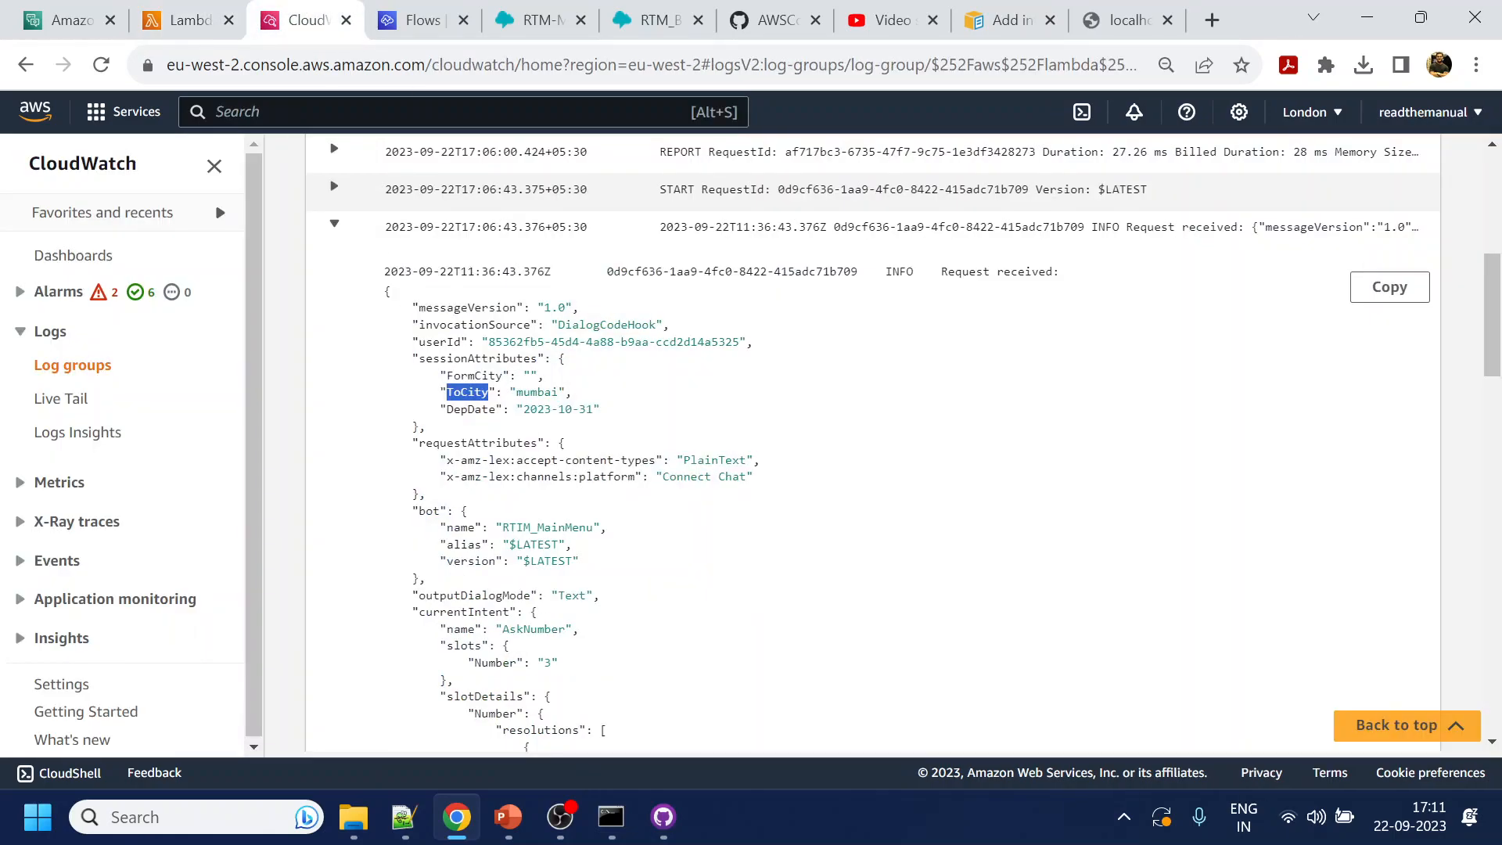
pyautogui.click(192, 19)
pyautogui.click(704, 497)
pyautogui.doubleClick(708, 555)
pyautogui.hotkey('ctrl', 'v')
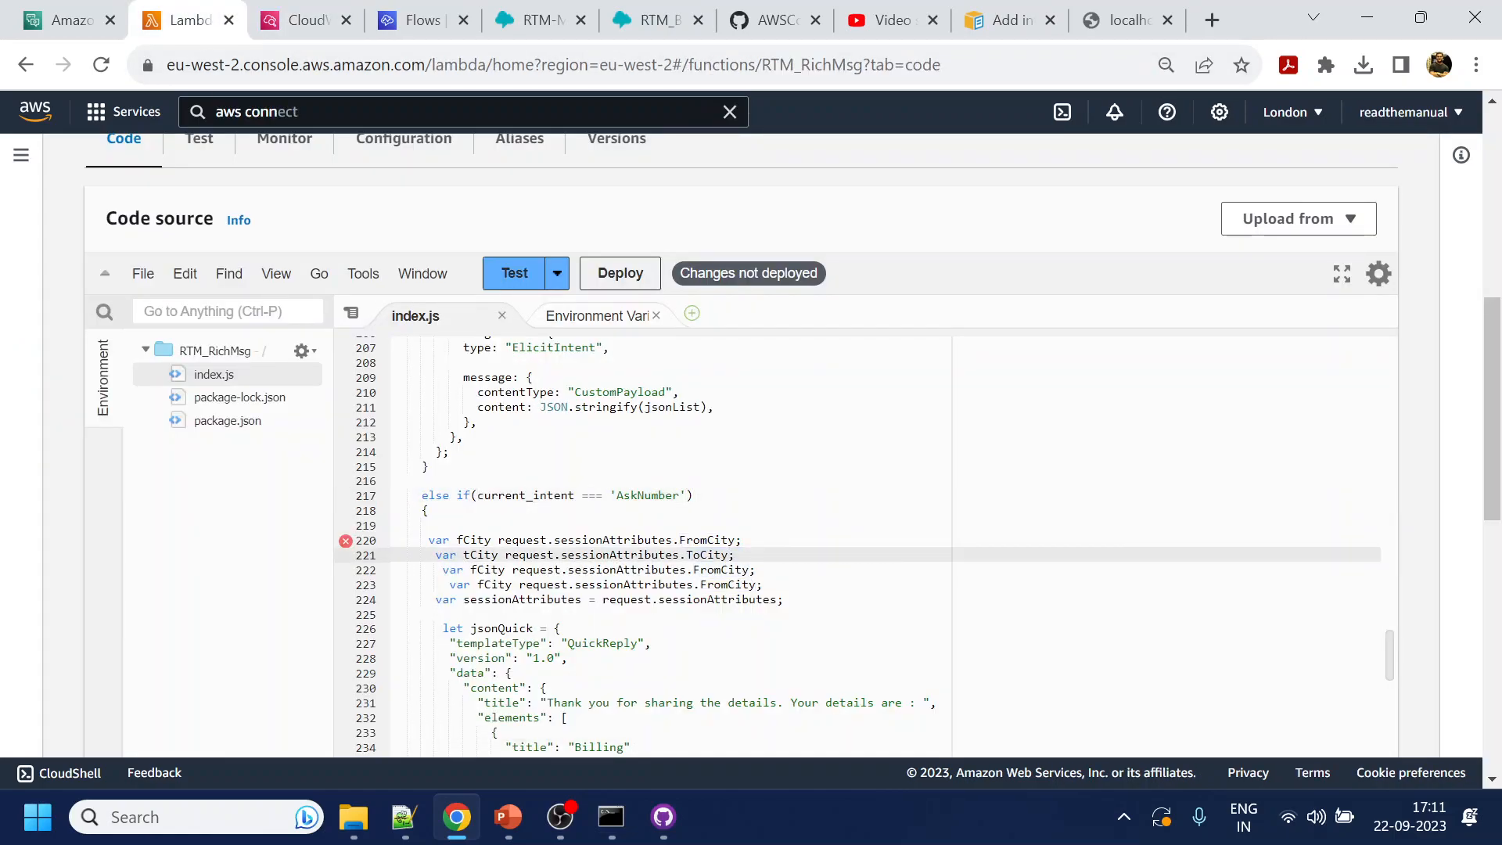
# Change the third line to variable DepDate reading request.sessionAttributes.DepDate, copying the attribute name from the CloudWatch request
pyautogui.click(305, 19)
pyautogui.doubleClick(471, 410)
pyautogui.click(192, 19)
pyautogui.doubleClick(724, 570)
pyautogui.hotkey('ctrl', 'v')
pyautogui.doubleClick(489, 569)
pyautogui.hotkey('ctrl', 'v')
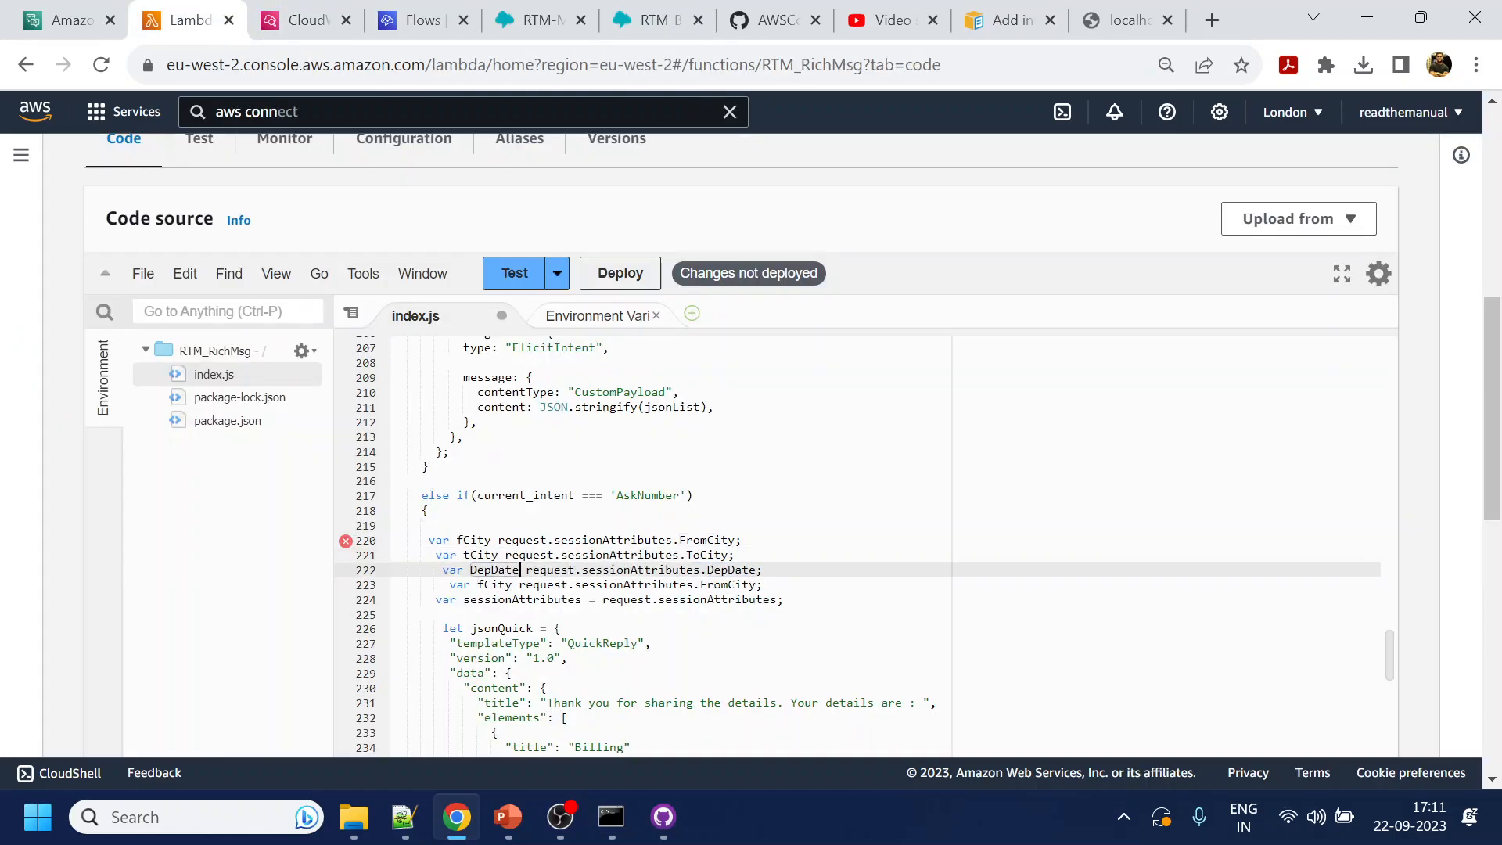
# Replace sessionAttributes with currentIntent in the fourth variable line of the AskNumber branch, copying the name from the CloudWatch request
pyautogui.click(305, 19)
pyautogui.scroll(-2, 528, 562)
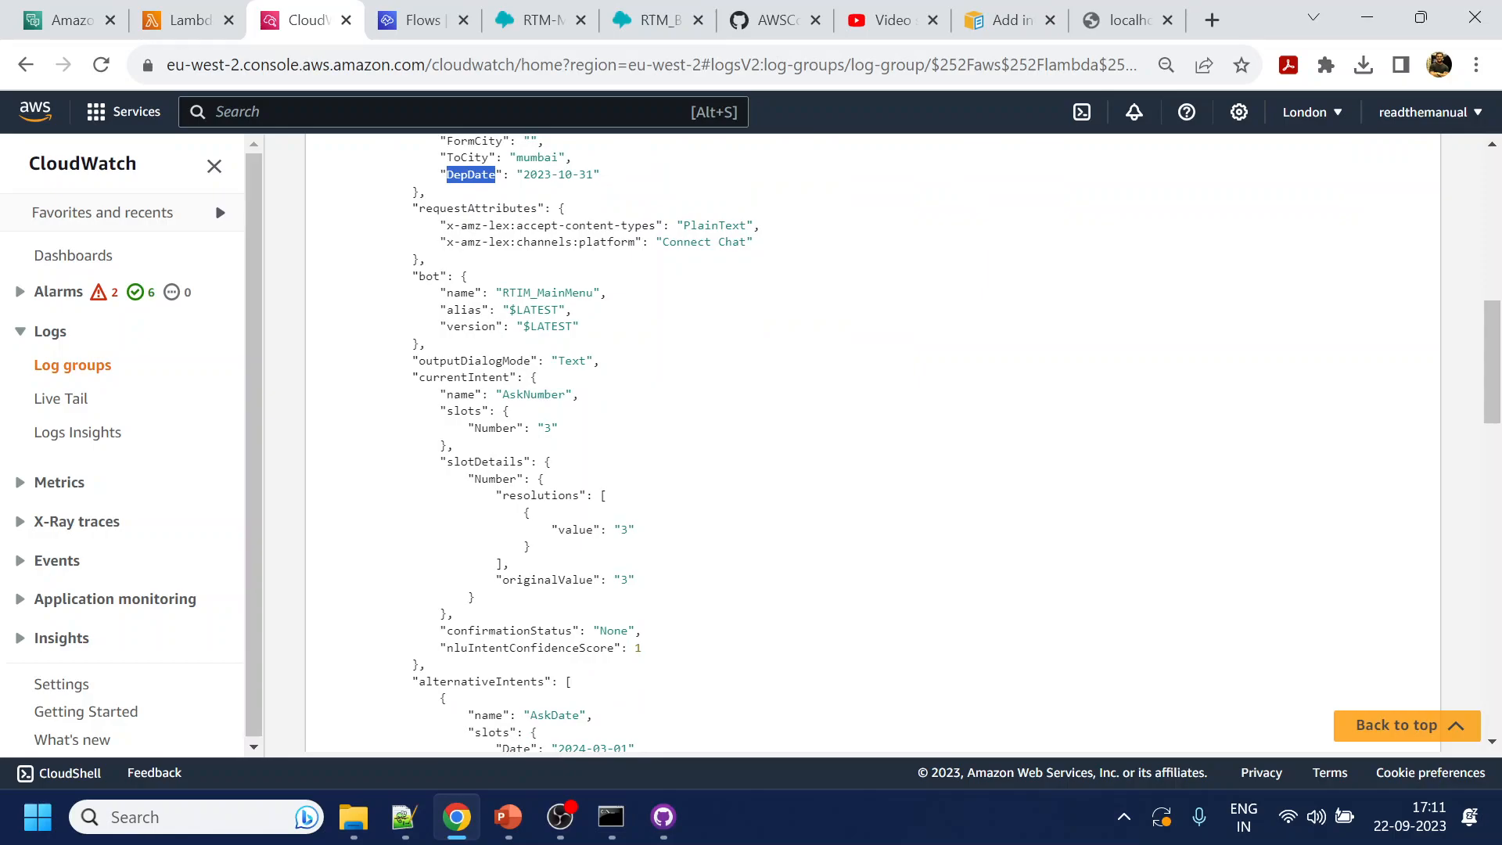
pyautogui.doubleClick(468, 378)
pyautogui.hotkey('ctrl', 'c')
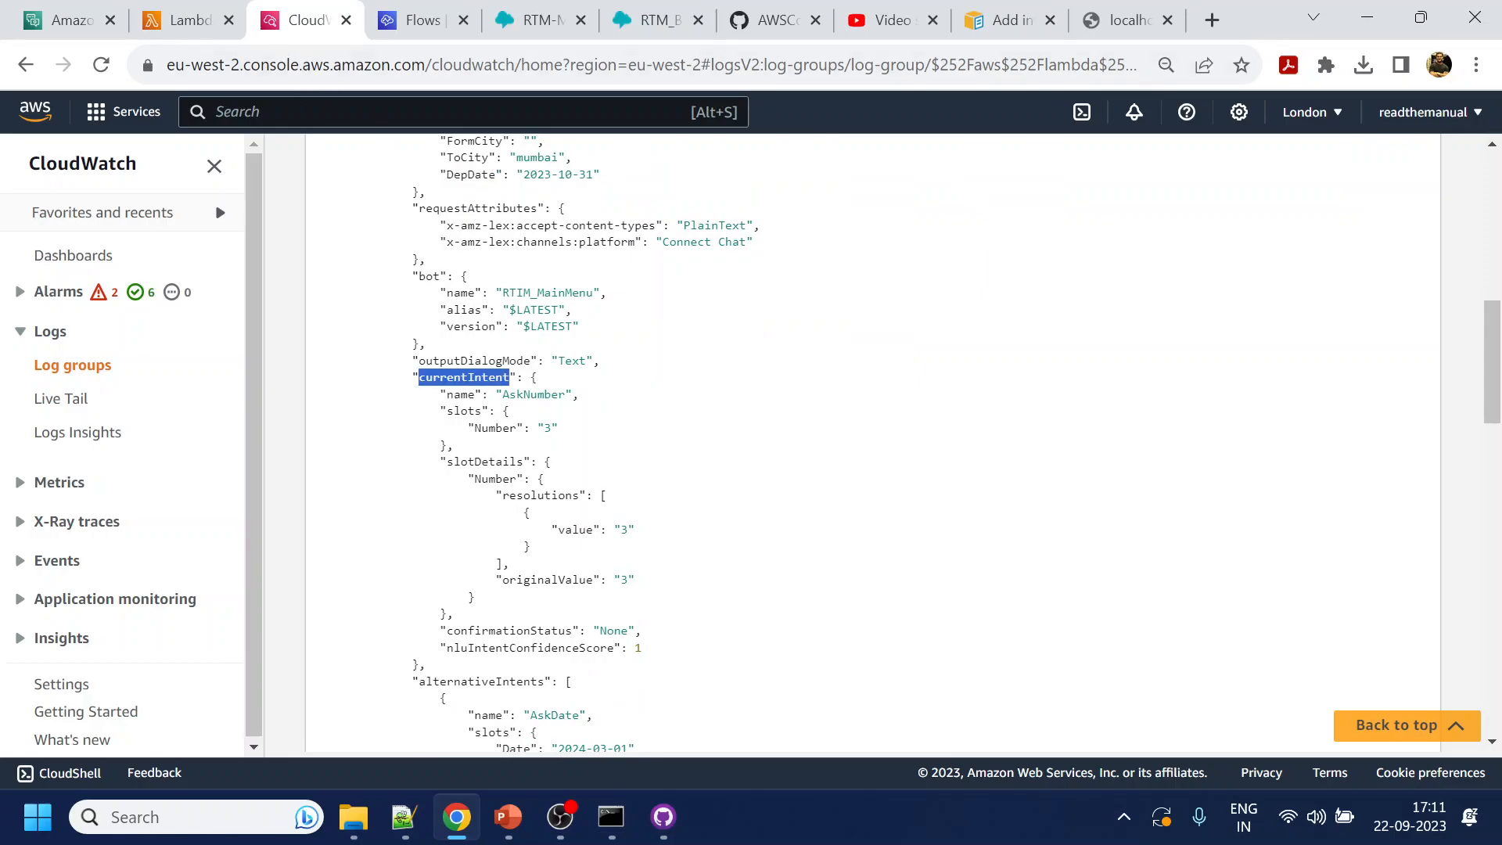
pyautogui.click(188, 20)
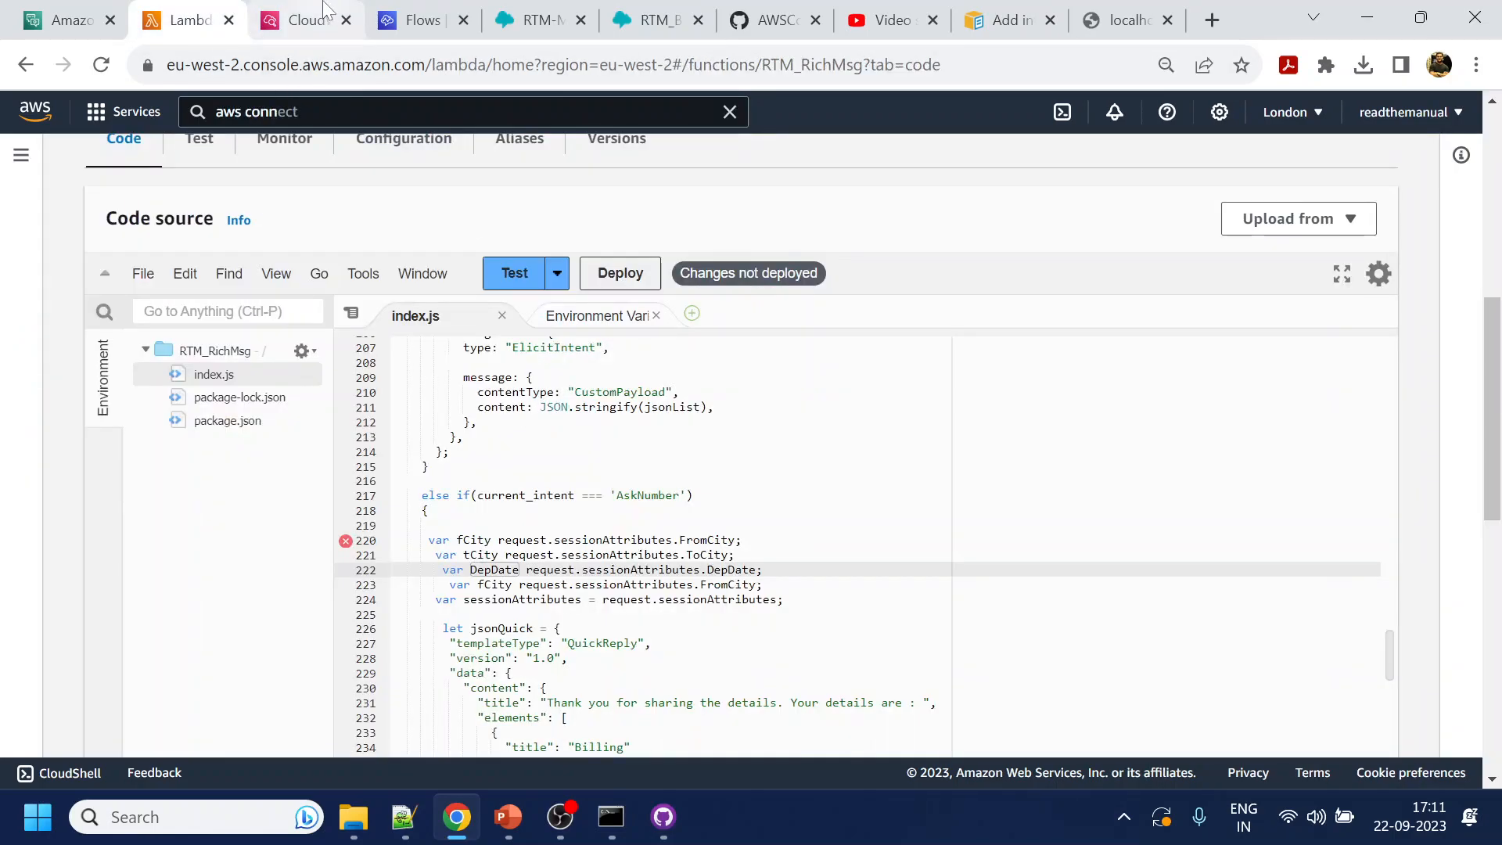
pyautogui.click(305, 20)
pyautogui.scroll(2, 872, 442)
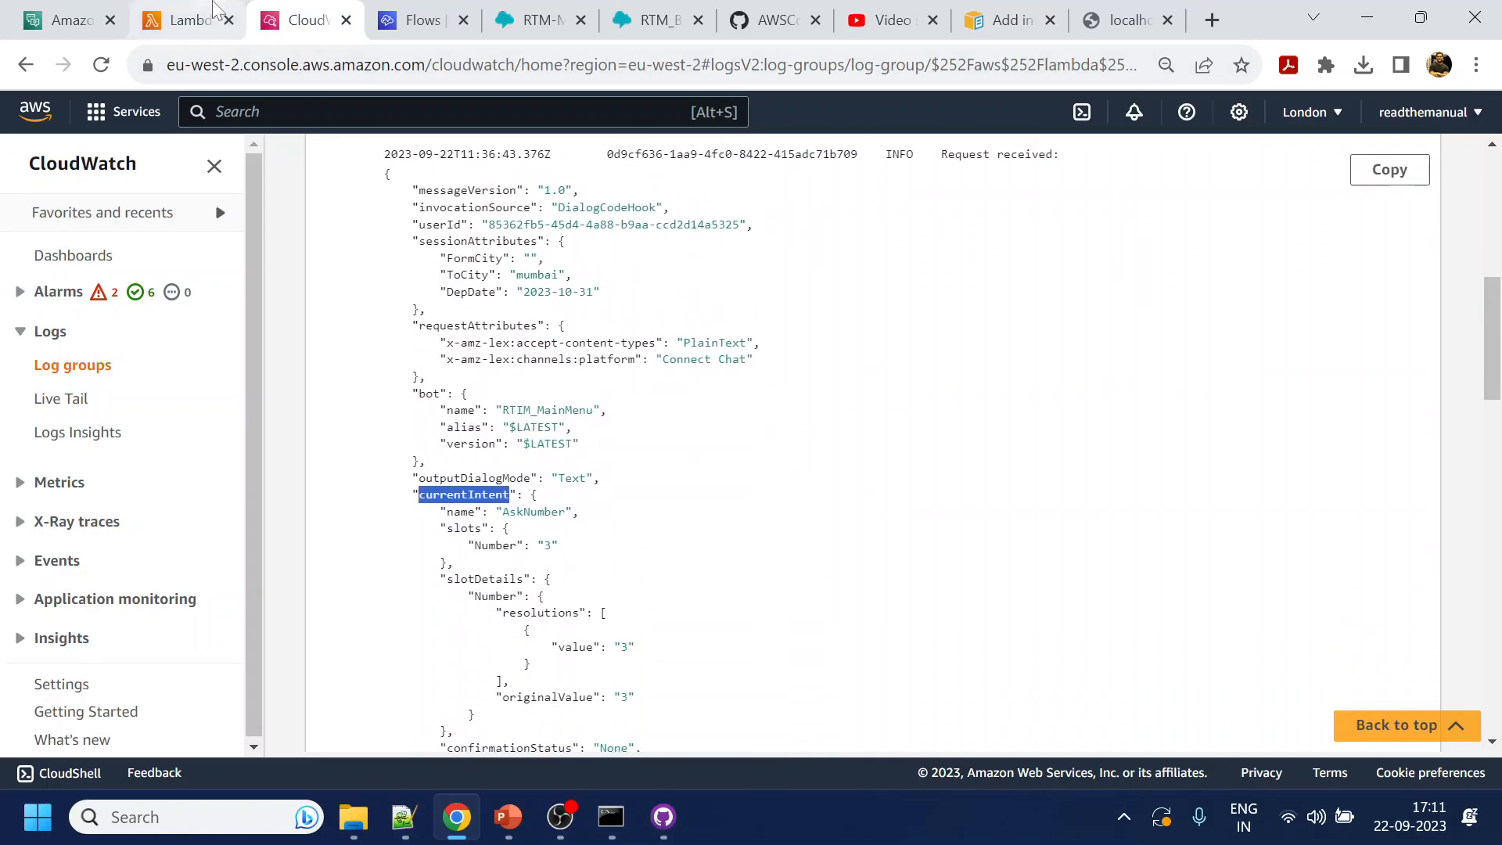
pyautogui.click(188, 20)
pyautogui.doubleClick(610, 586)
pyautogui.hotkey('ctrl', 'v')
# Replace FromCity in the fourth variable line with slots followed by a period, copying the key from the CloudWatch request
pyautogui.click(310, 18)
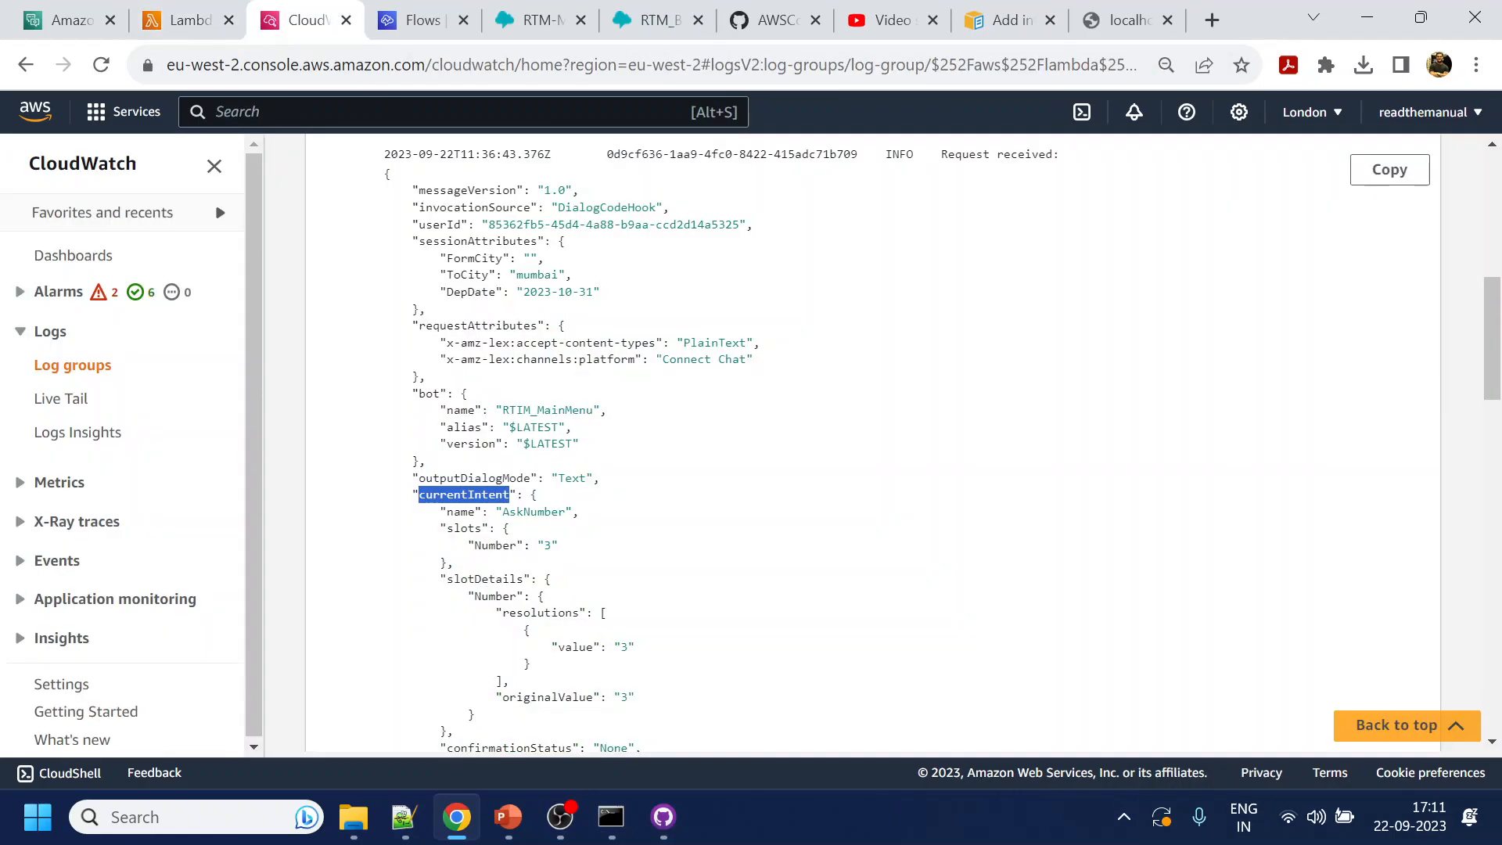
pyautogui.doubleClick(464, 528)
pyautogui.hotkey('ctrl', 'c')
pyautogui.click(205, 13)
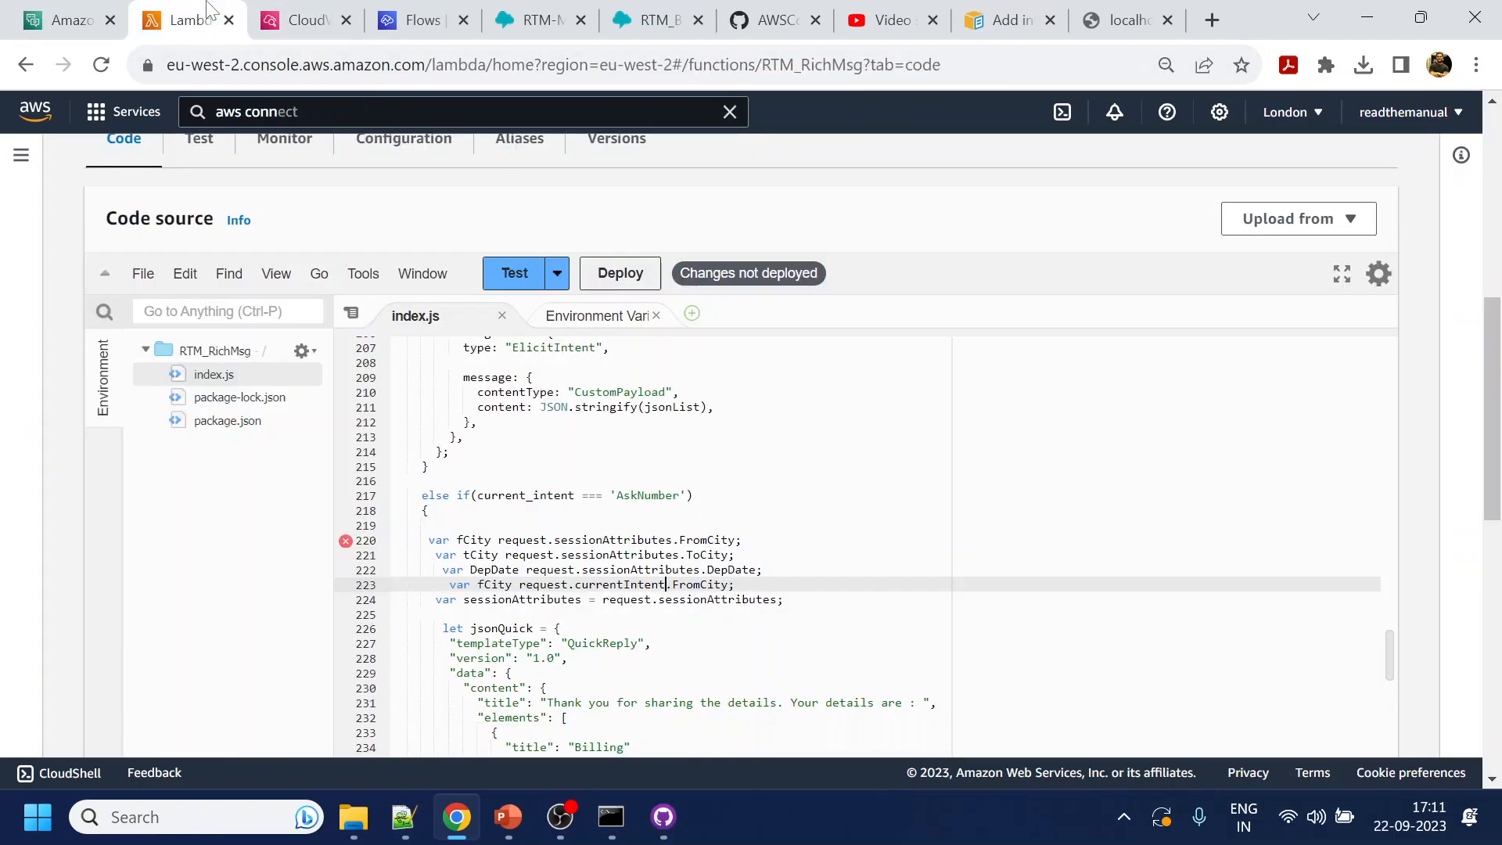
pyautogui.doubleClick(700, 584)
pyautogui.hotkey('ctrl', 'v')
pyautogui.write('.')
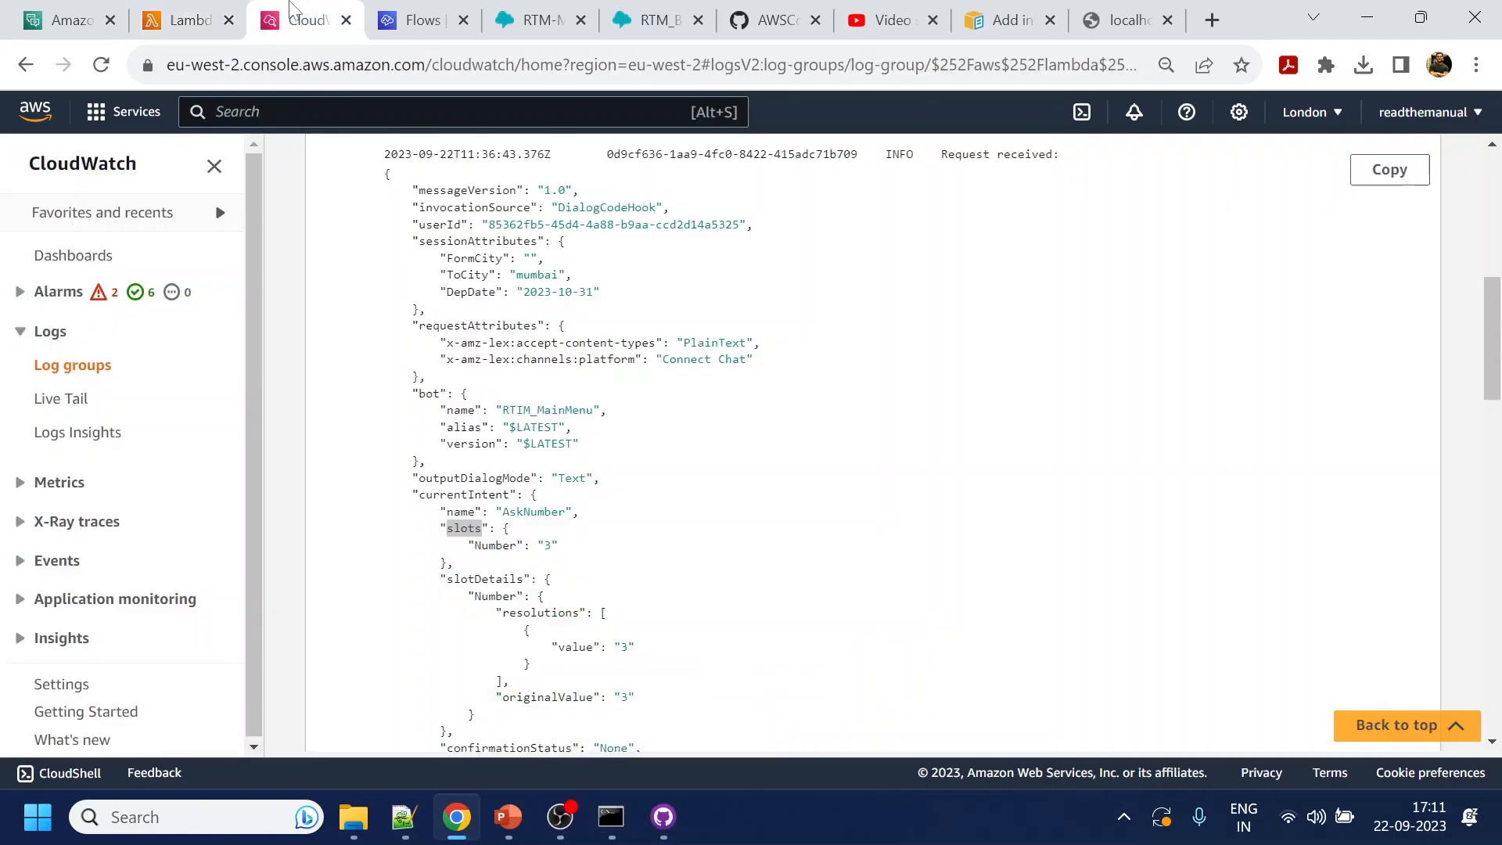
# Complete the fourth line's path with the Number slot copied from the CloudWatch request and rename its variable to number
pyautogui.click(305, 20)
pyautogui.doubleClick(496, 546)
pyautogui.hotkey('ctrl', 'c')
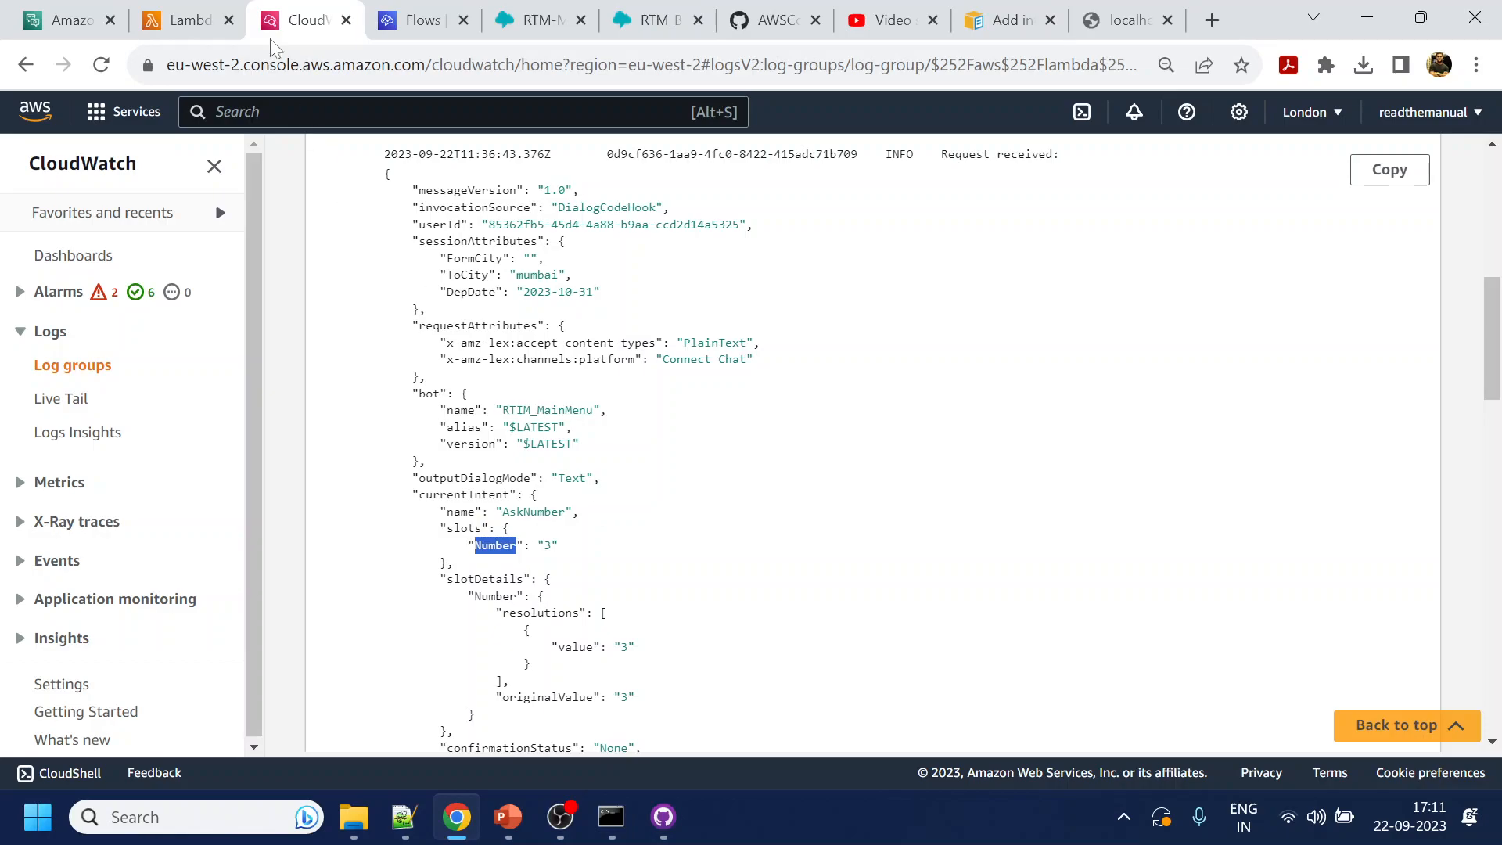
pyautogui.click(188, 19)
pyautogui.click(715, 585)
pyautogui.hotkey('ctrl', 'v')
pyautogui.doubleClick(496, 585)
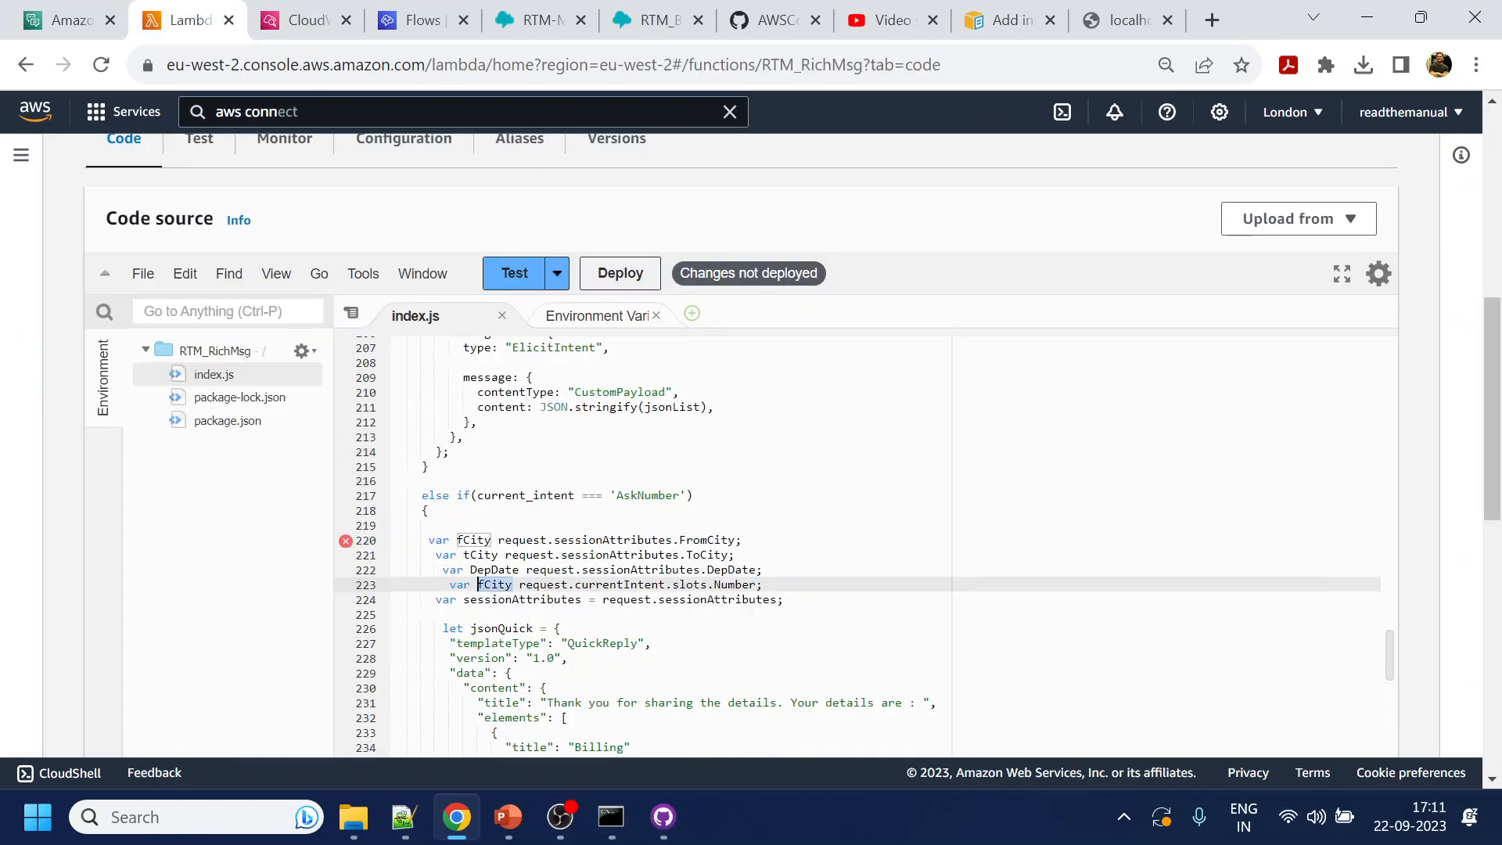
pyautogui.write('number')
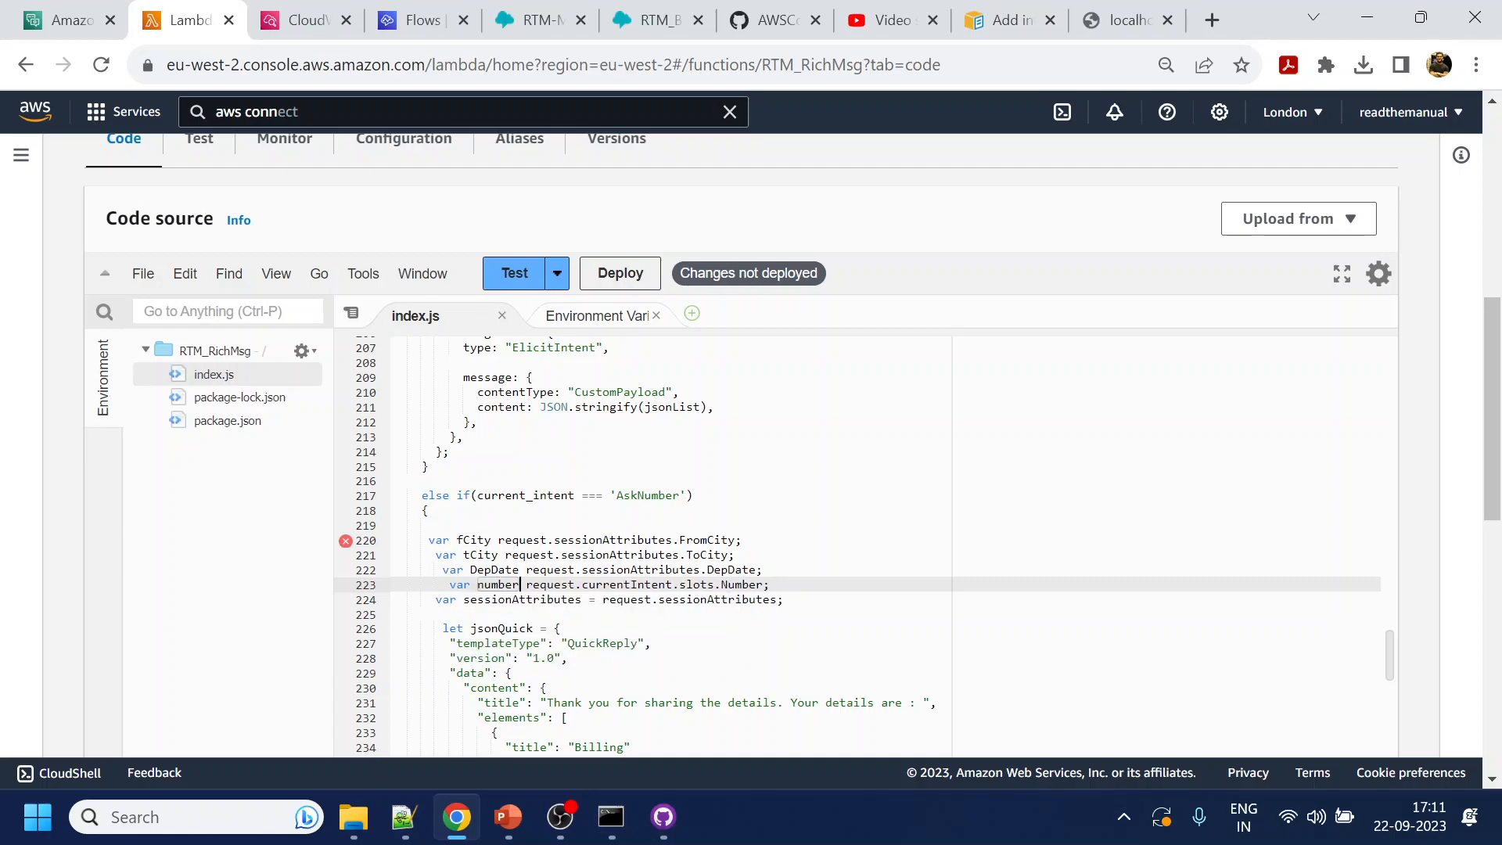
# Insert the missing equals sign after the variable name in the fCity, tCity, DepDate and number lines
pyautogui.click(493, 540)
pyautogui.write('=')
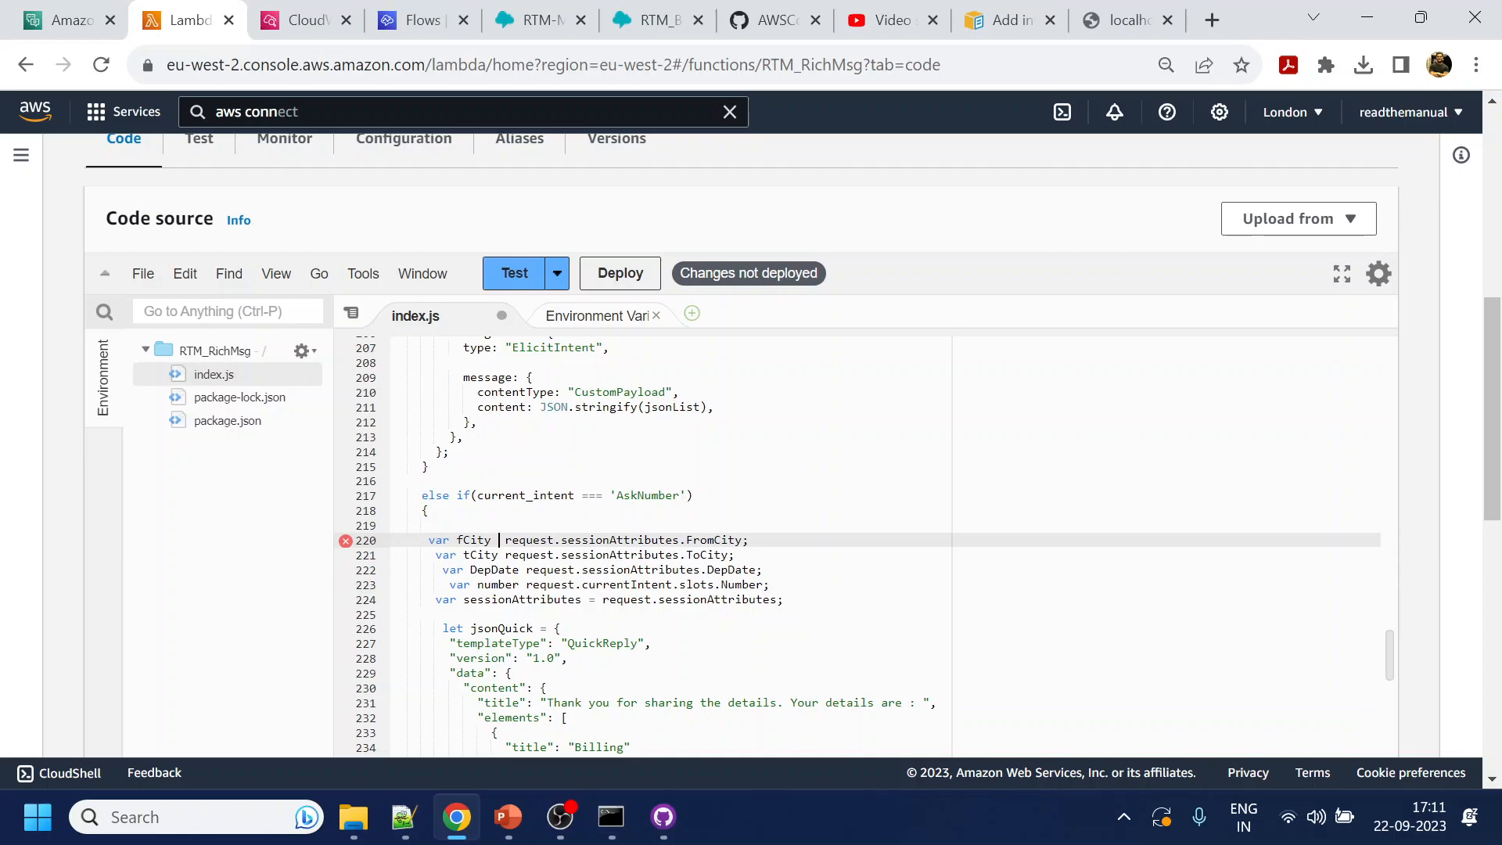
pyautogui.press('Down')
pyautogui.write('=')
pyautogui.press('Down')
pyautogui.press('Right')
pyautogui.press('Right')
pyautogui.write('=')
pyautogui.press('Down')
pyautogui.press('Left')
pyautogui.write('=')
# Indent the tCity and fCity lines further and add a blank line below the sessionAttributes declaration
pyautogui.click(430, 556)
pyautogui.press('Tab')
pyautogui.press('Tab')
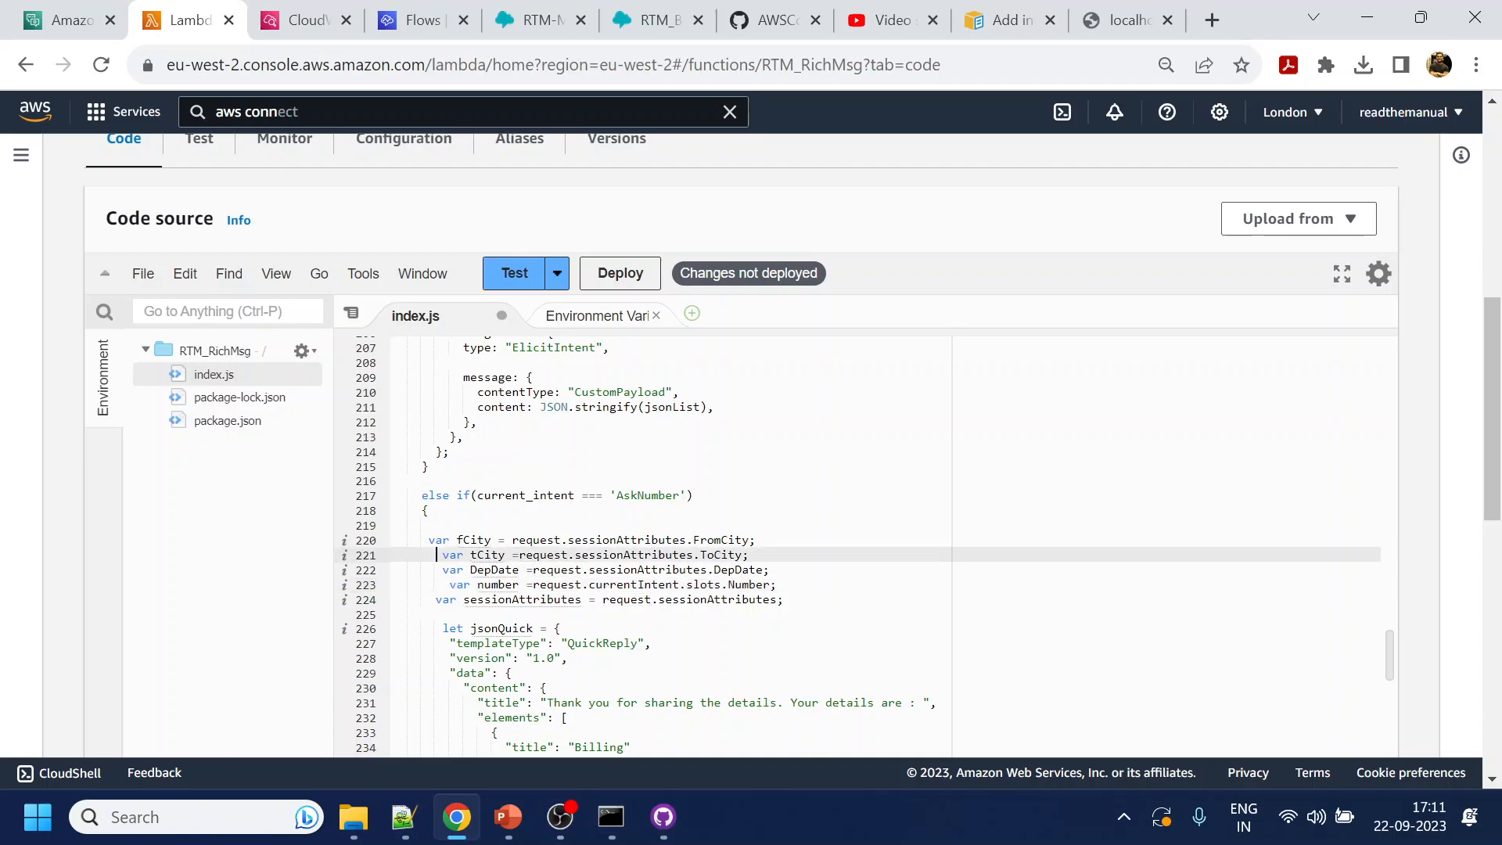
pyautogui.click(429, 540)
pyautogui.press('Tab')
pyautogui.press('Tab')
pyautogui.press('Tab')
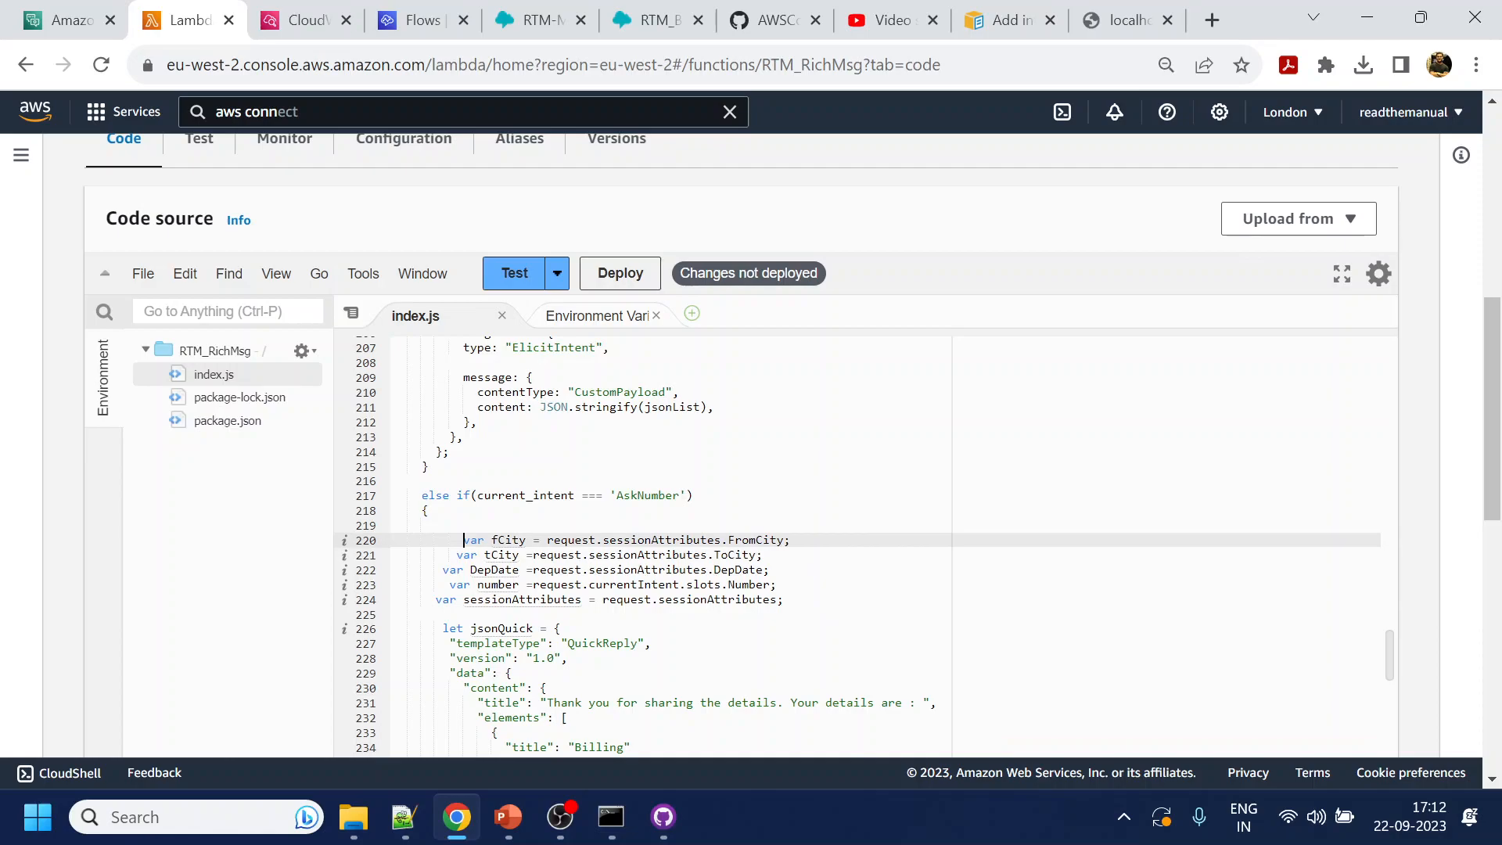
pyautogui.press('BackSpace')
pyautogui.press('Up')
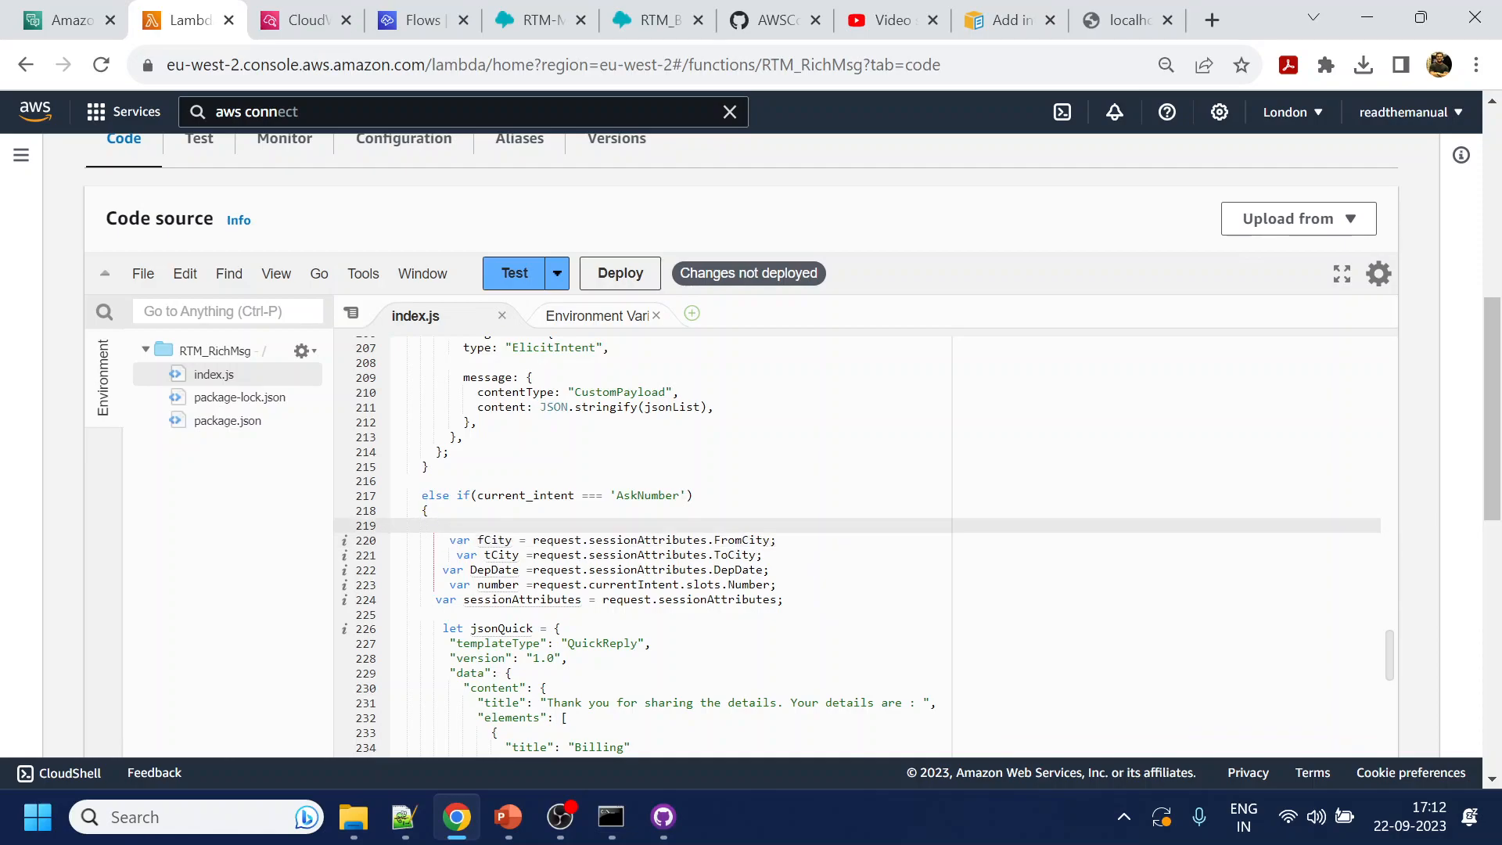
pyautogui.click(786, 601)
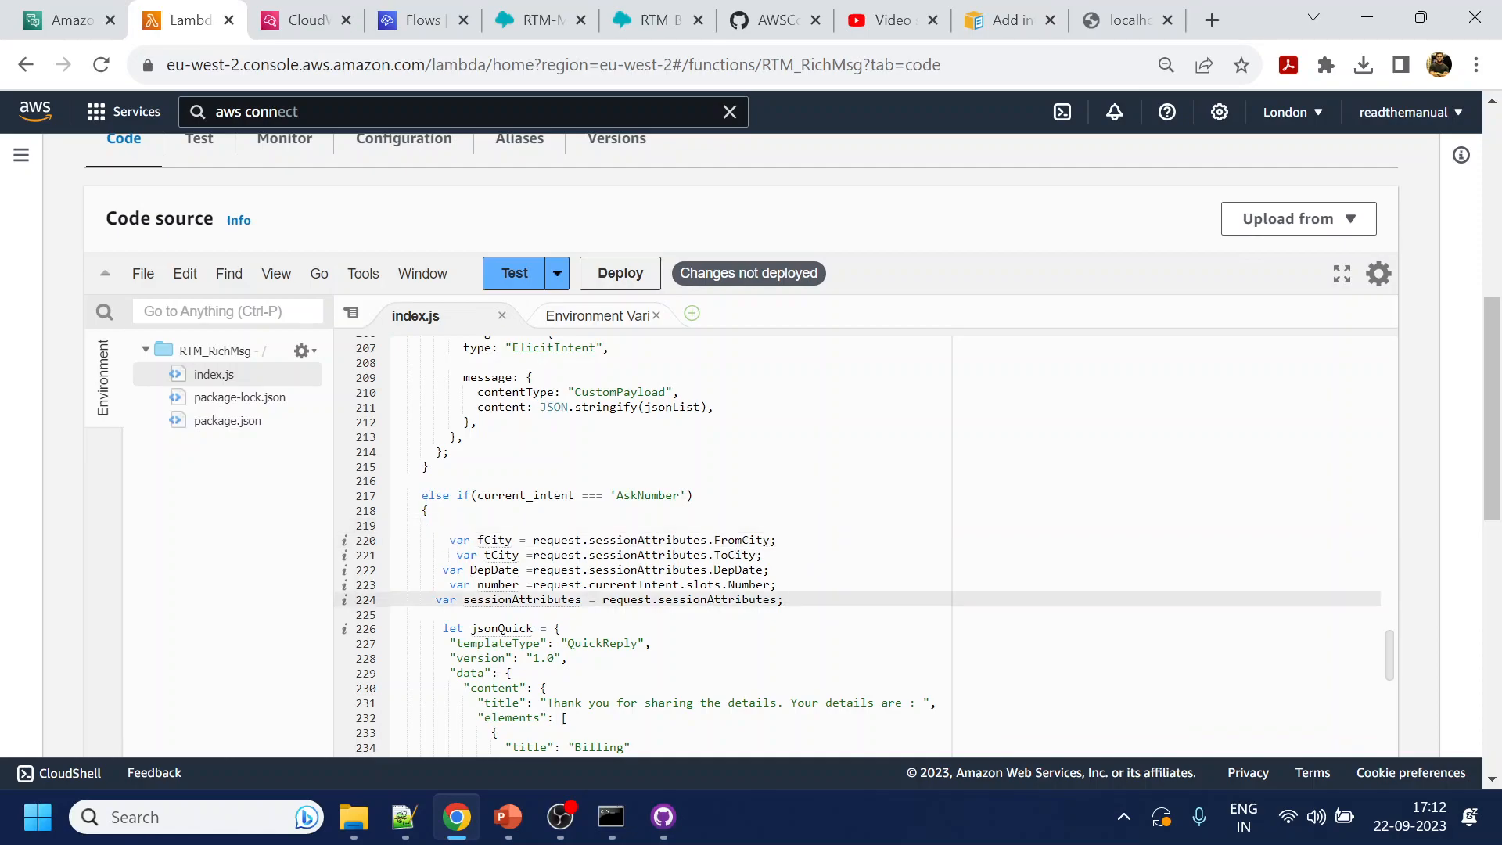
pyautogui.press('Return')
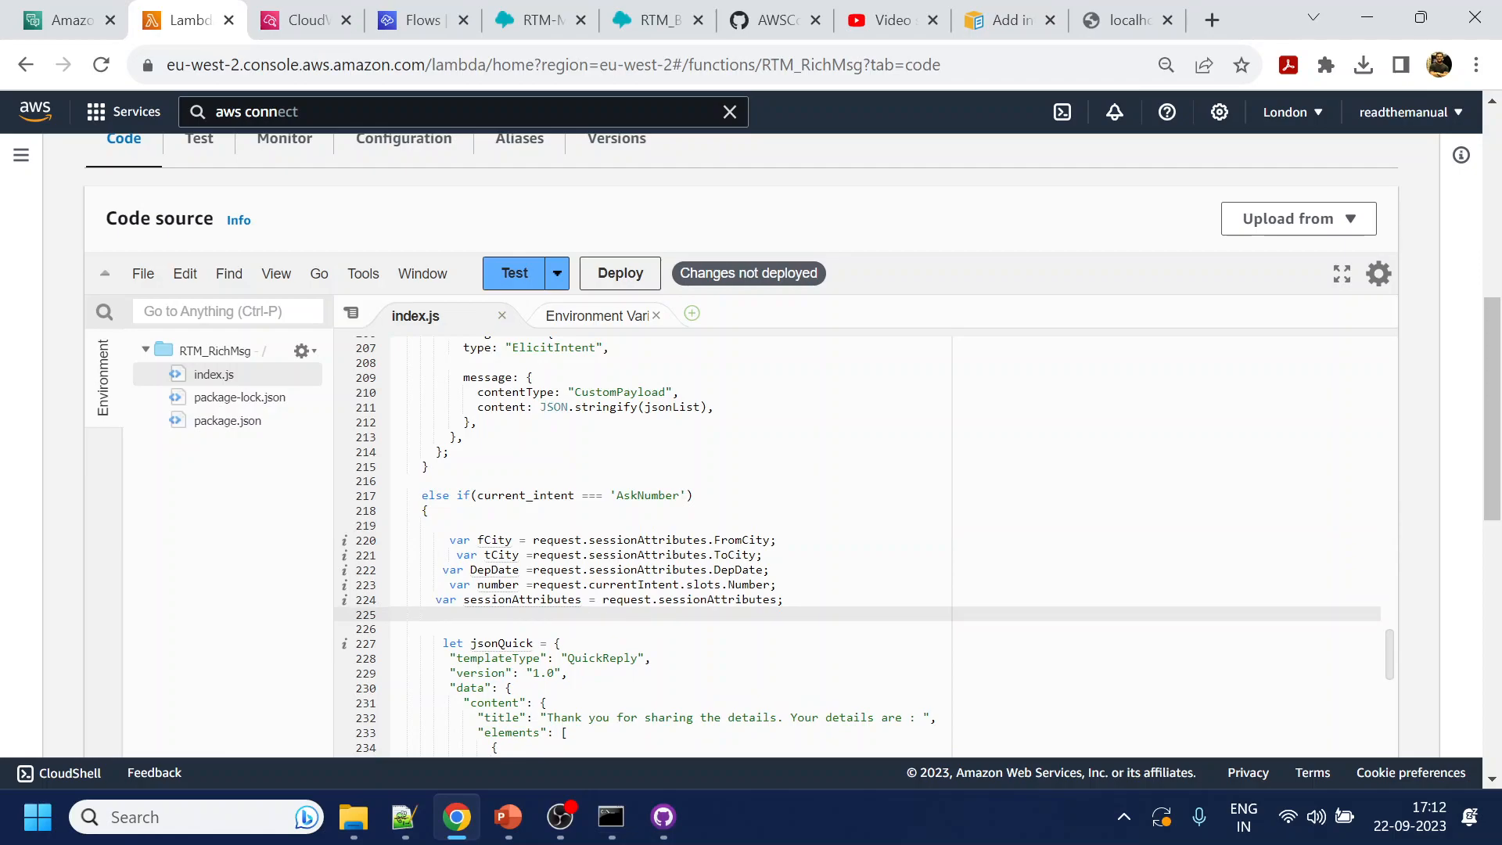
# Reword the end of the jsonQuick content title from "Your details are" to "You are looking for flight from:"
pyautogui.scroll(-5, 783, 548)
pyautogui.scroll(2, 783, 548)
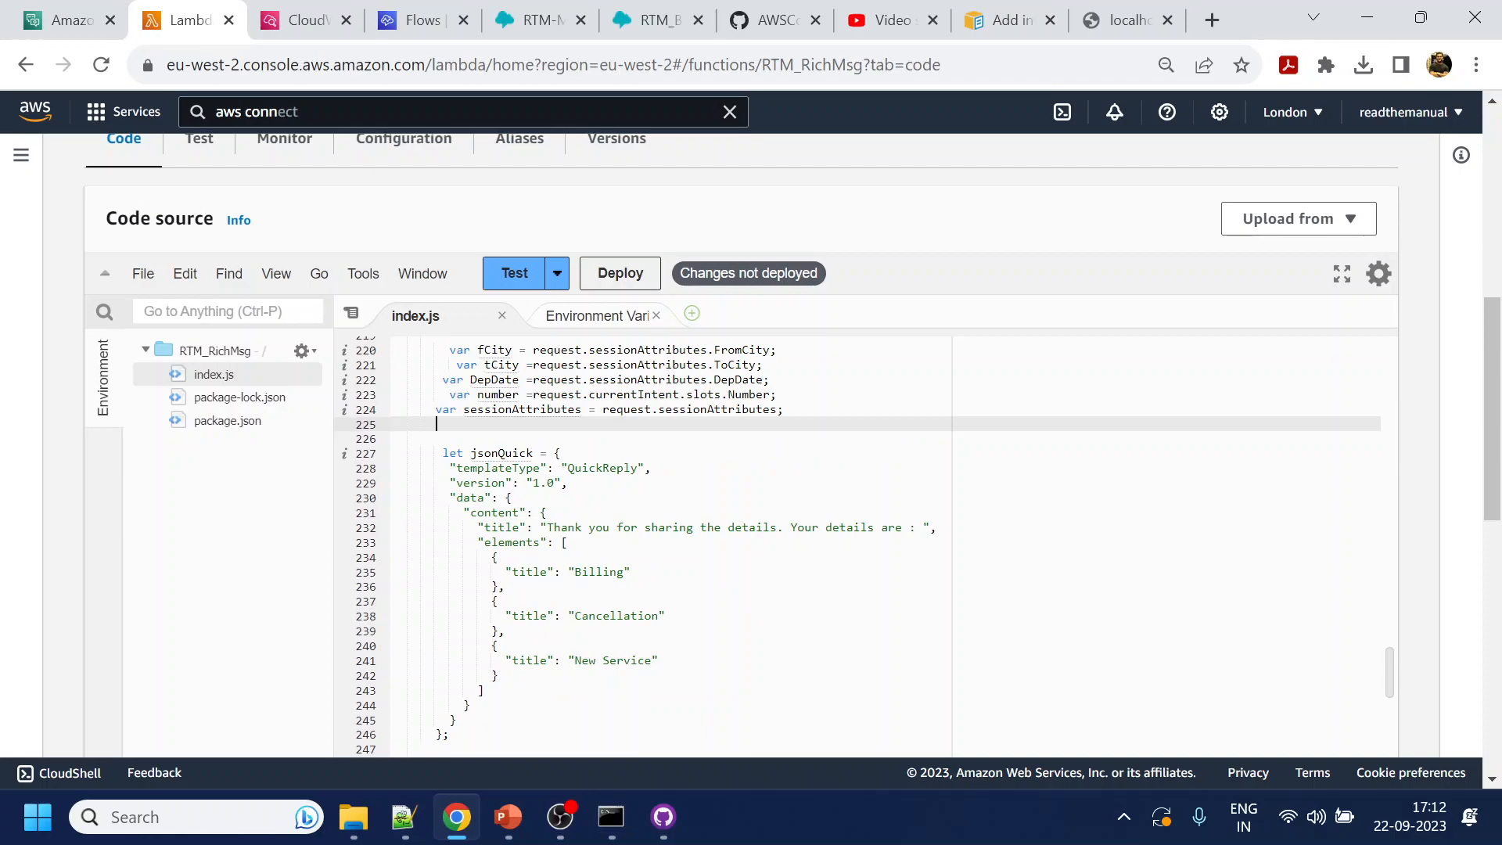
pyautogui.click(923, 528)
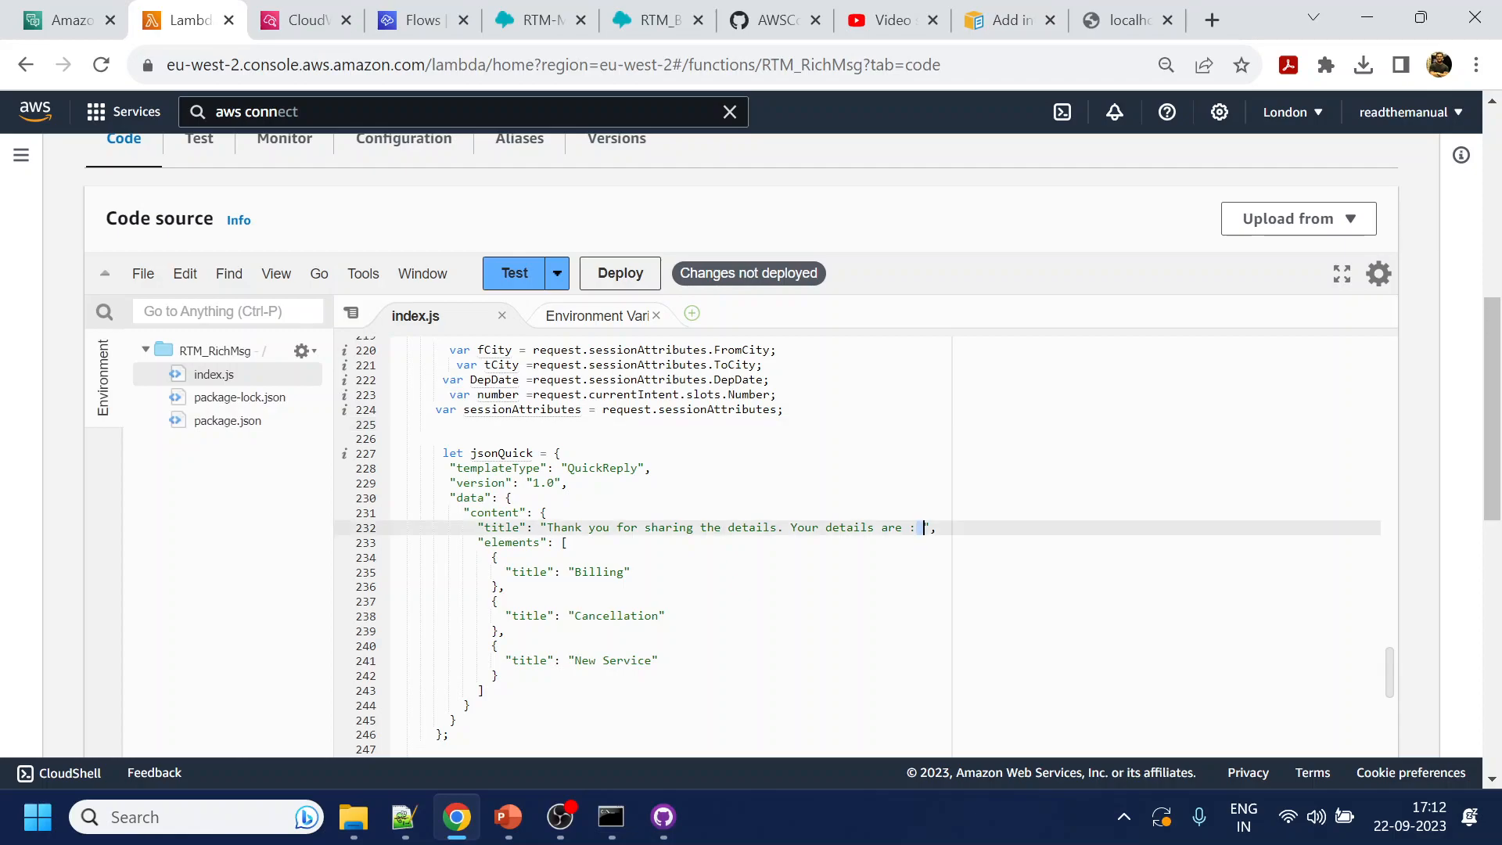
pyautogui.click(709, 542)
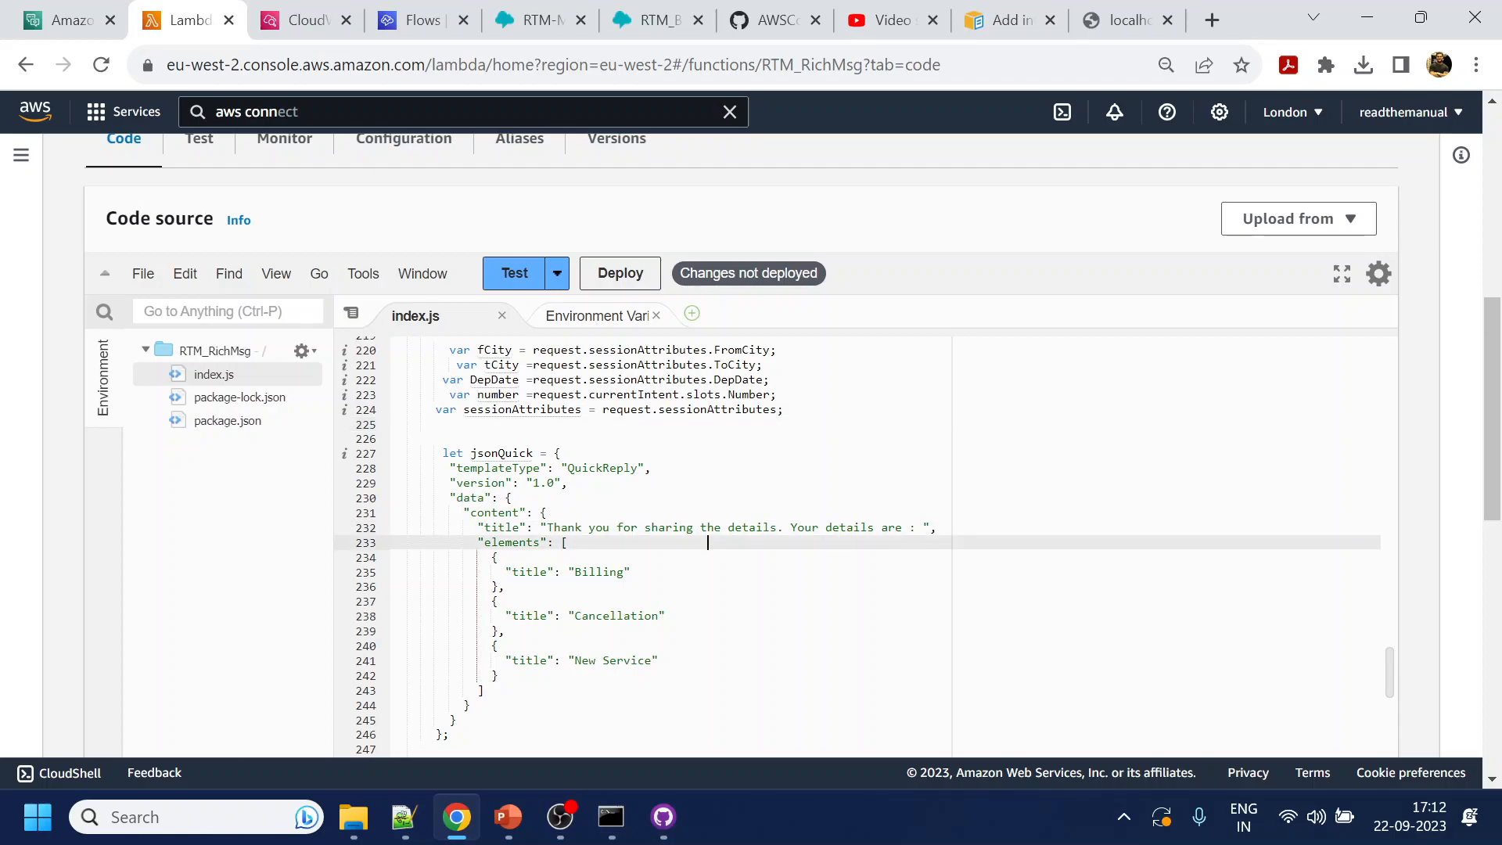
pyautogui.moveTo(825, 528); pyautogui.dragTo(918, 529)
pyautogui.press('BackSpace')
pyautogui.press('BackSpace')
pyautogui.press('BackSpace')
pyautogui.write('are ')
pyautogui.write('looking for fl')
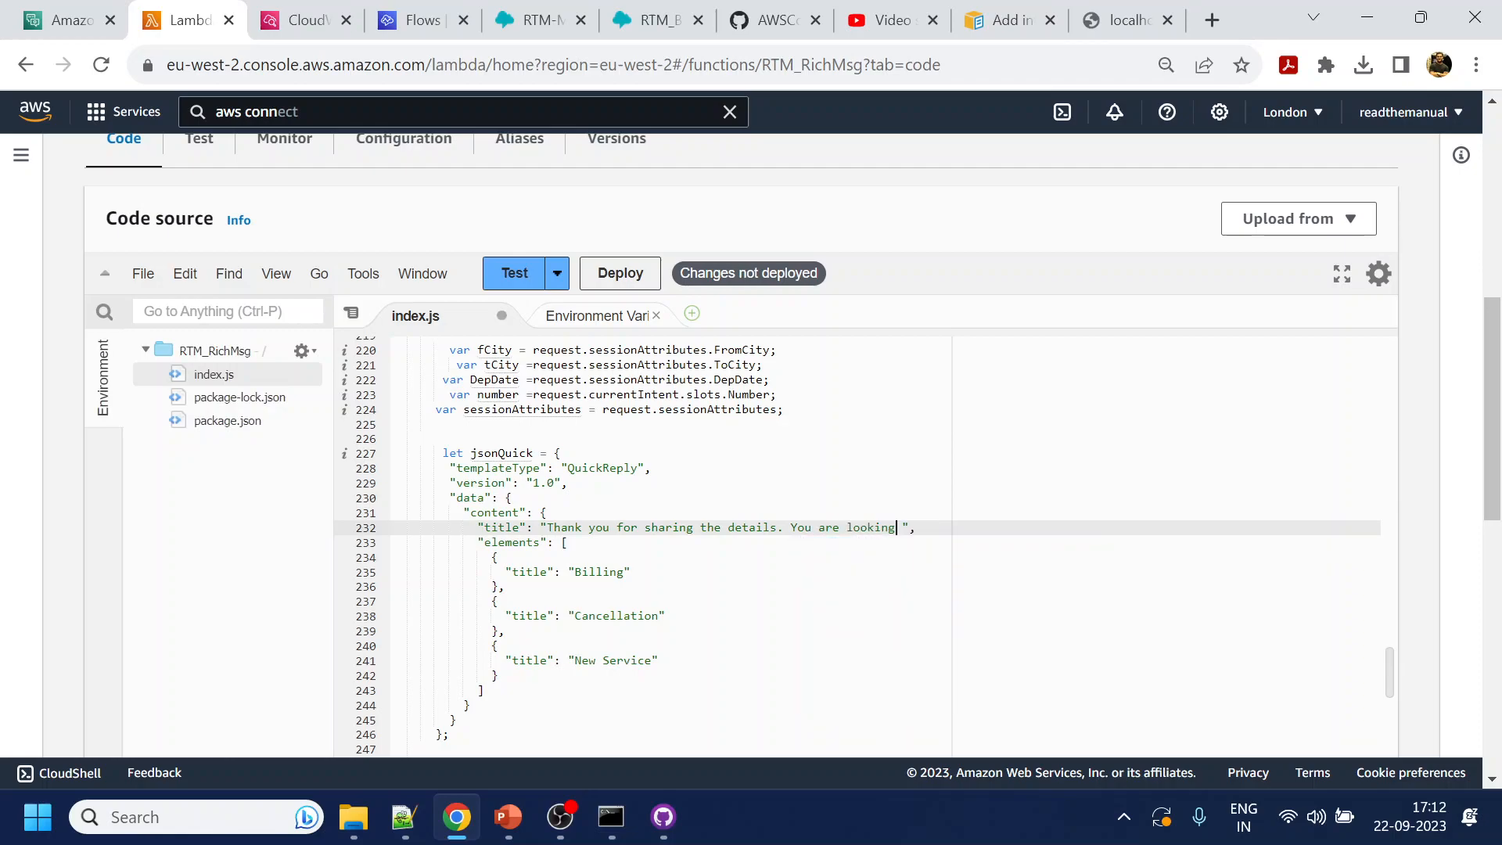
pyautogui.write('ight from:')
# Concatenate the fCity variable after the "from:" text in the jsonQuick title and save the file
pyautogui.doubleClick(494, 350)
pyautogui.hotkey('ctrl', 'c')
pyautogui.click(1027, 528)
pyautogui.write('+')
pyautogui.hotkey('ctrl', 'v')
pyautogui.hotkey('ctrl', 's')
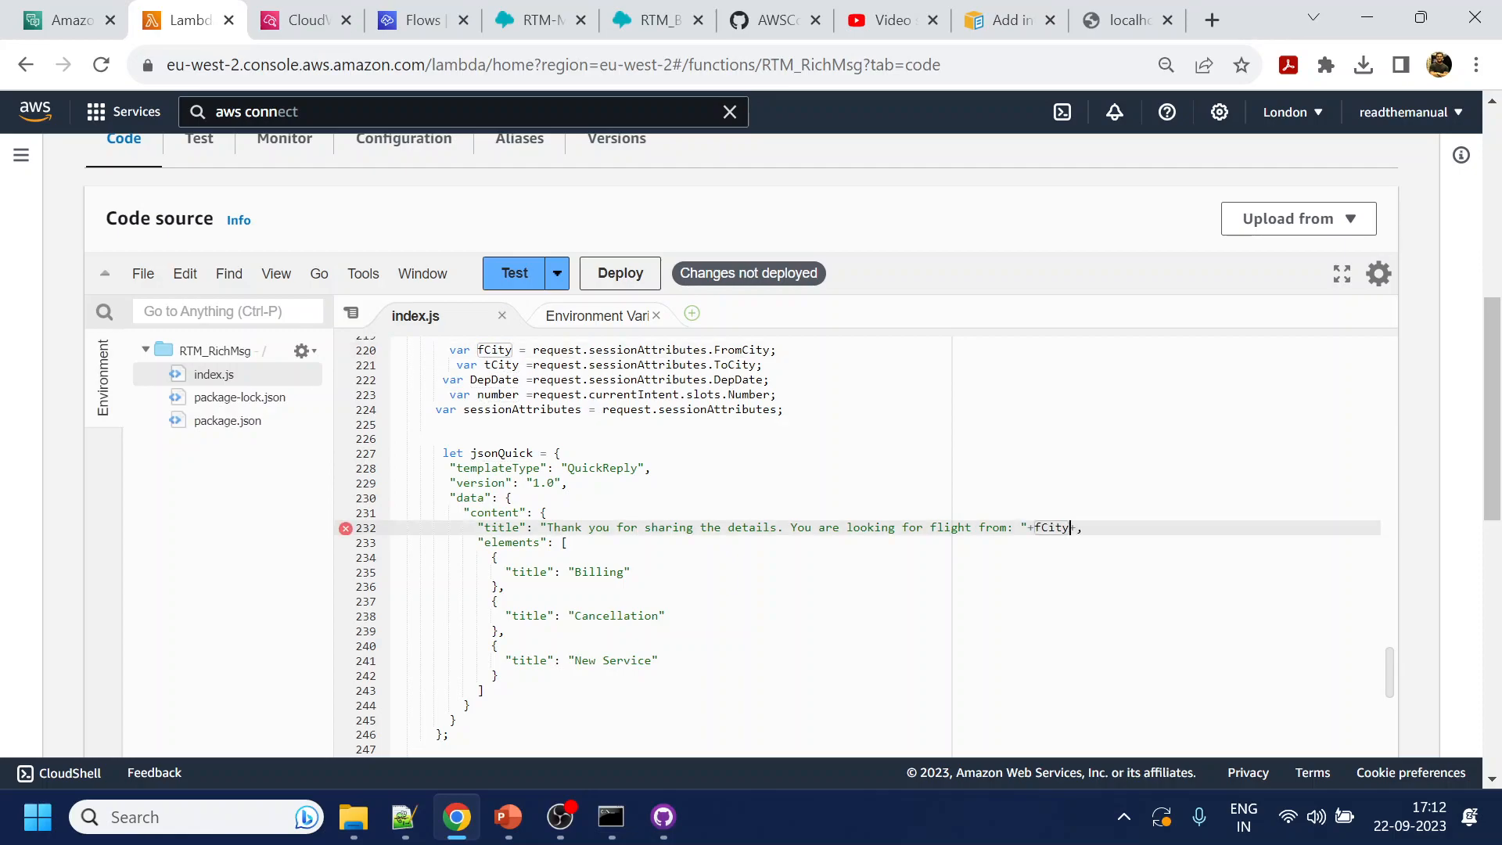
# Append the text "to :" after fCity in the title, with \n\n line breaks before both "from:" and "to :"
pyautogui.write('+ "')
pyautogui.doubleClick(486, 365)
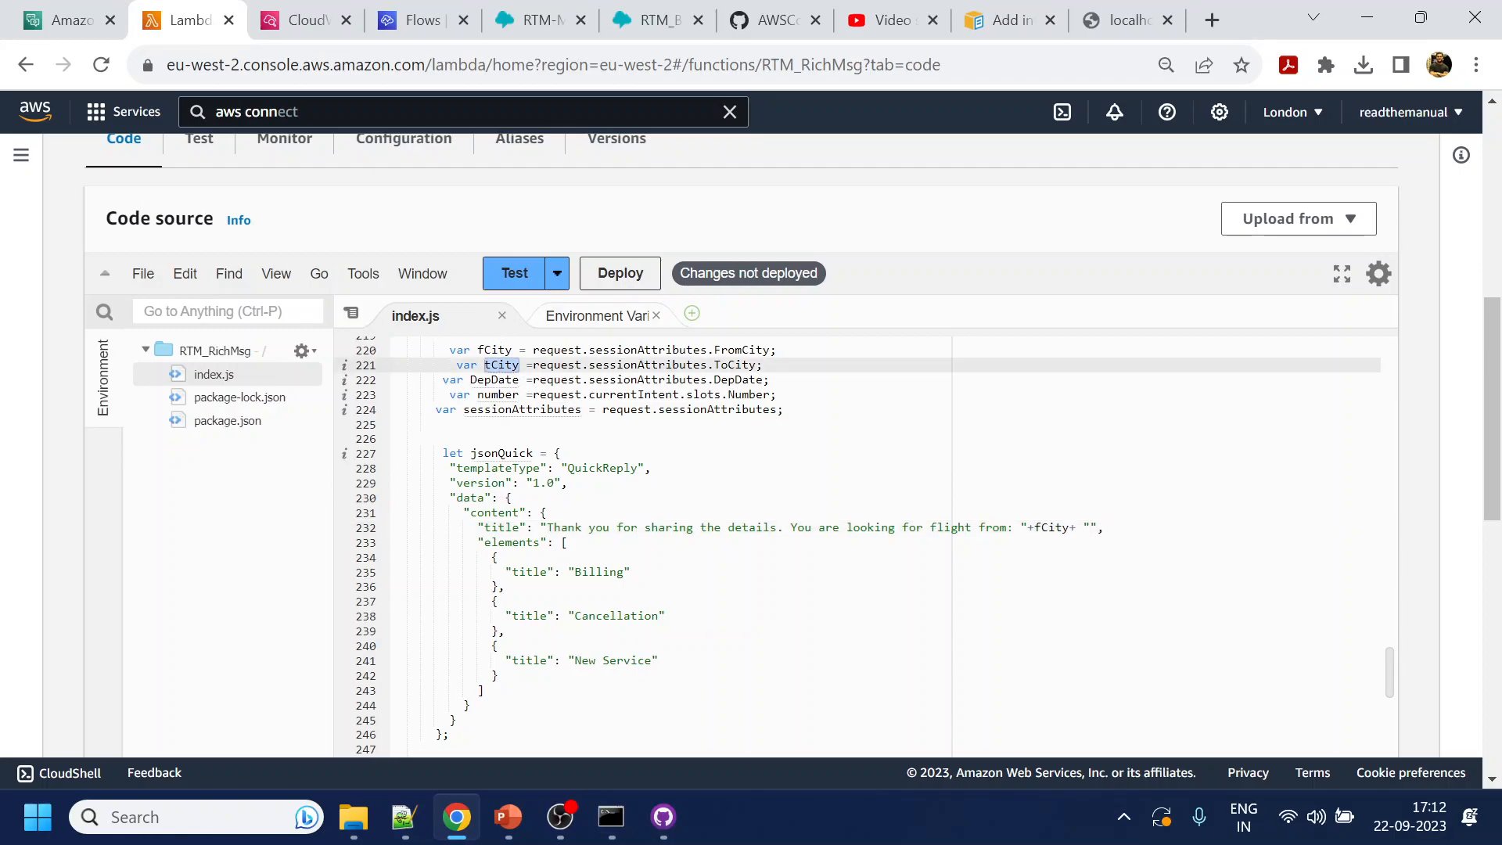
pyautogui.click(1091, 528)
pyautogui.write('to ')
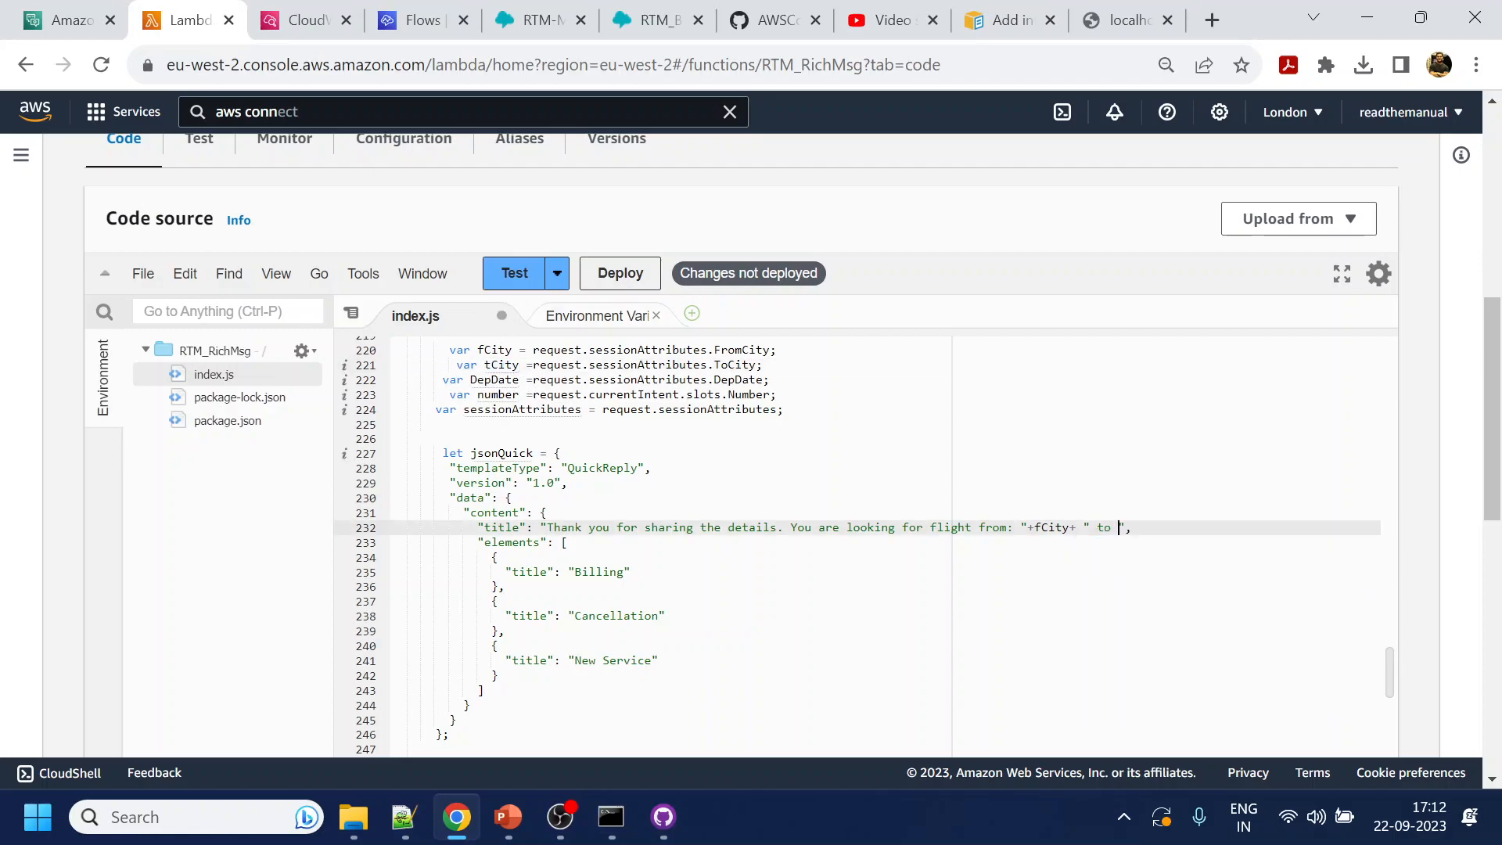
pyautogui.write(':')
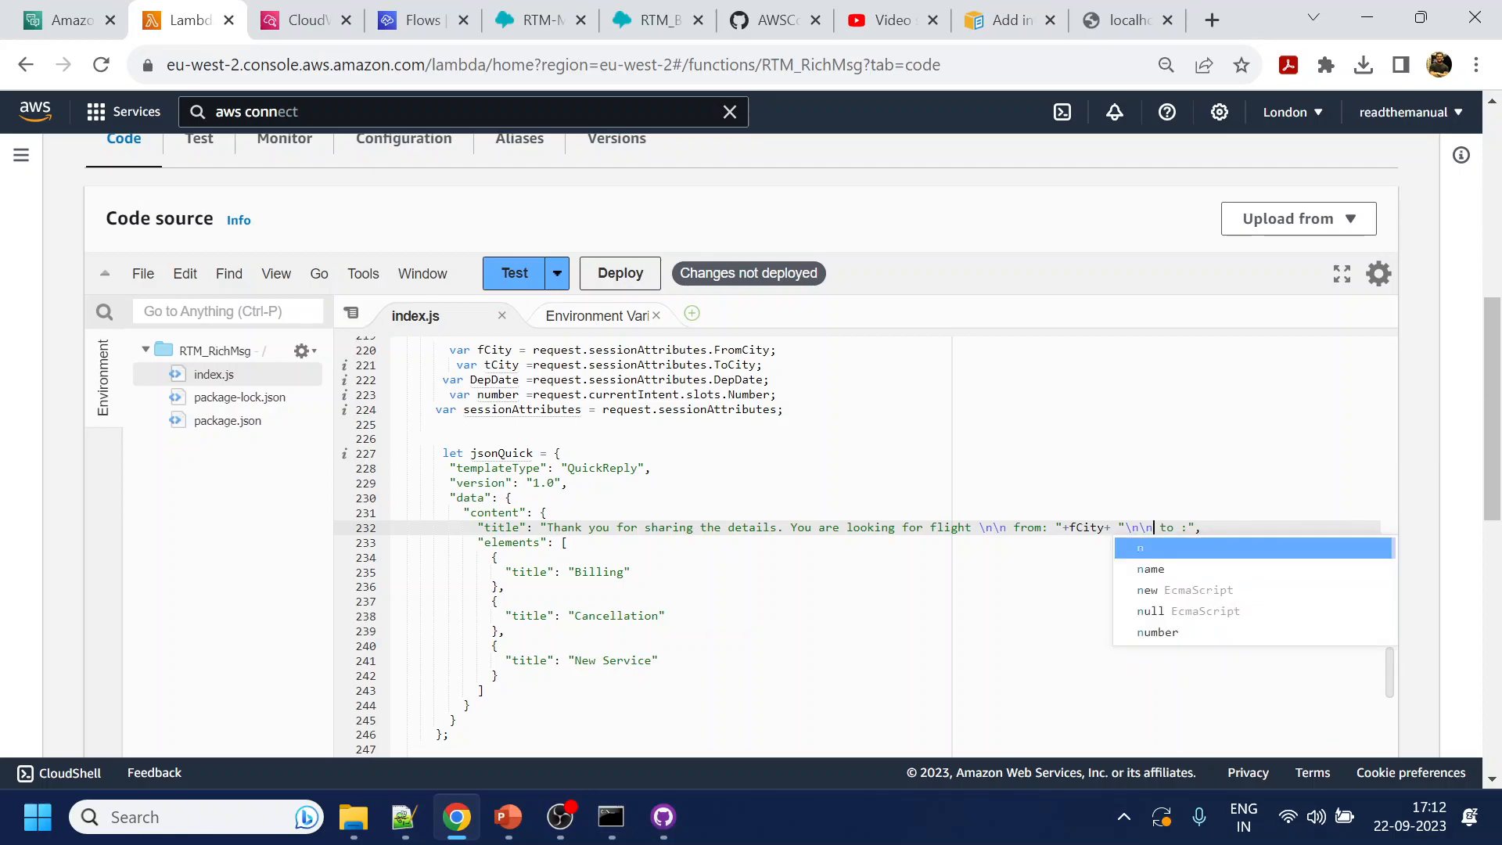
# Concatenate the tCity variable after the "to :" text in the jsonQuick title
pyautogui.press('Right')
pyautogui.press('Right')
pyautogui.press('Right')
pyautogui.press('Right')
pyautogui.press('Right')
pyautogui.press('Right')
pyautogui.write('++')
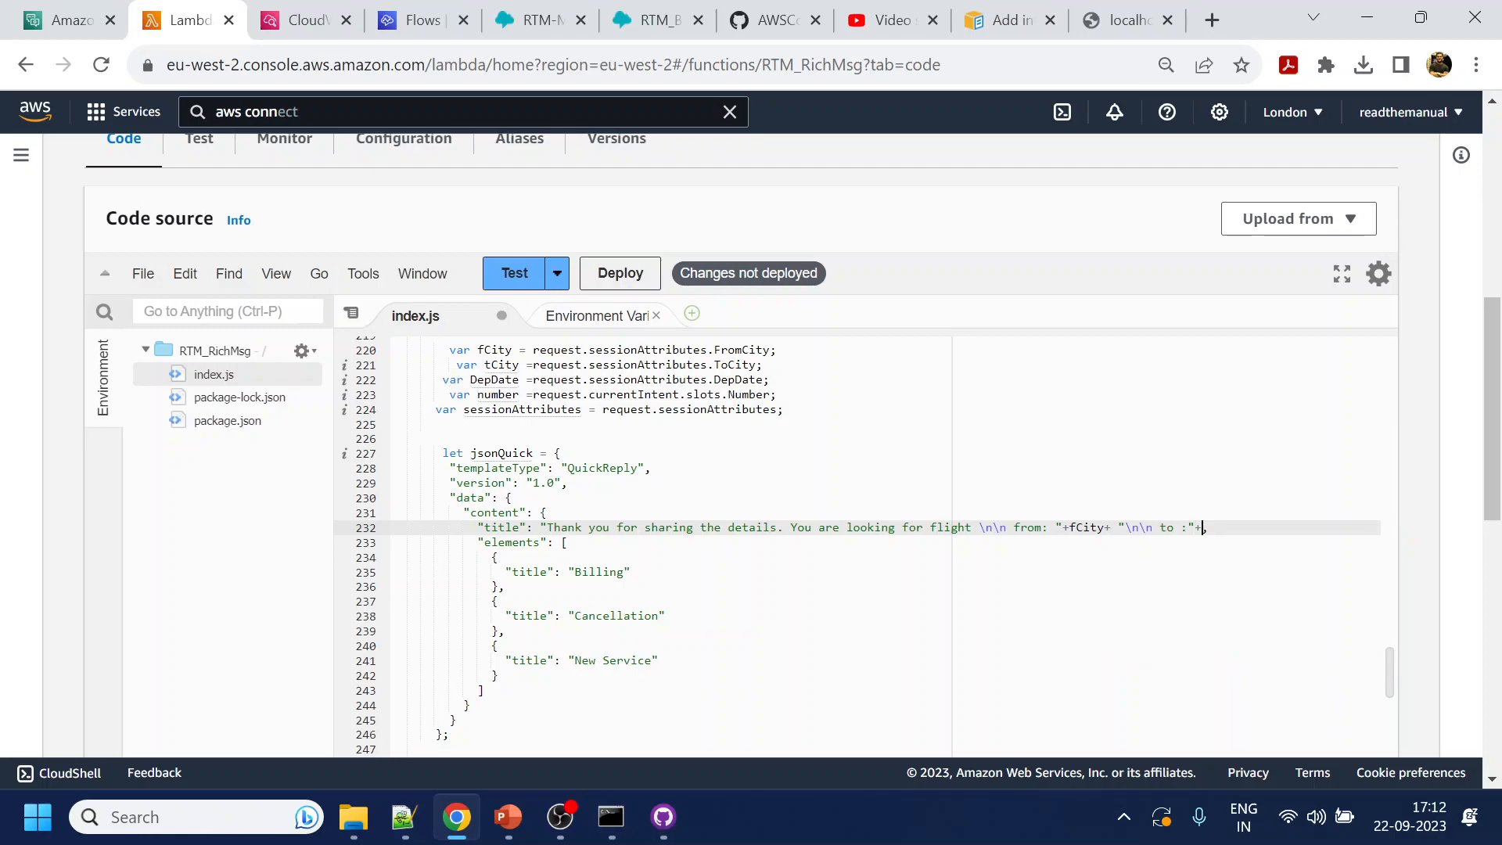
pyautogui.write('tCity')
pyautogui.press('Right')
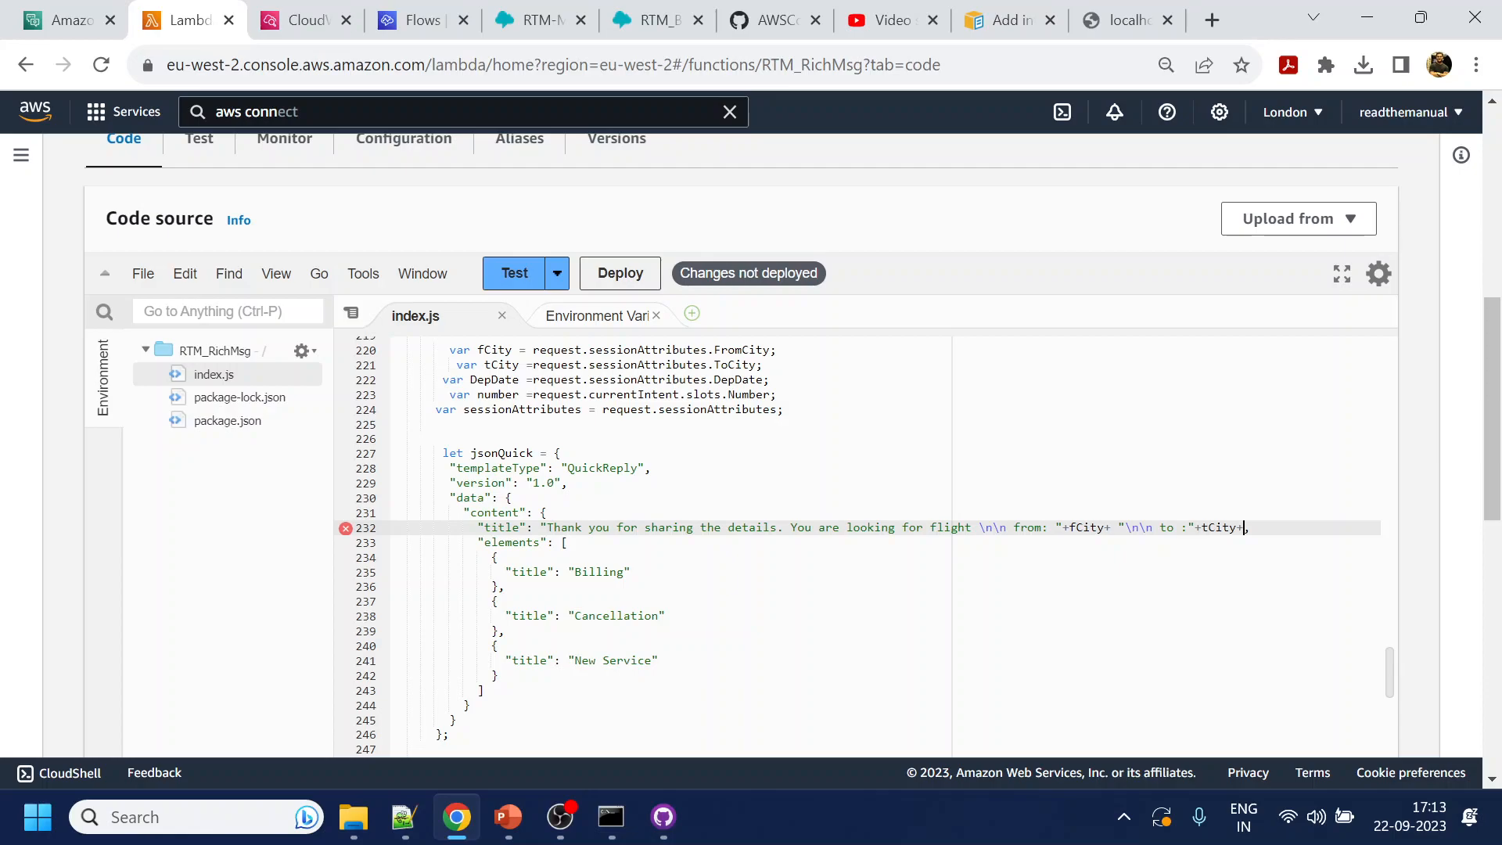
# Append the text "\n\nfor date :" after tCity in the jsonQuick title and save the file
pyautogui.write('"+tCity+" for date')
pyautogui.hotkey('ctrl', 's')
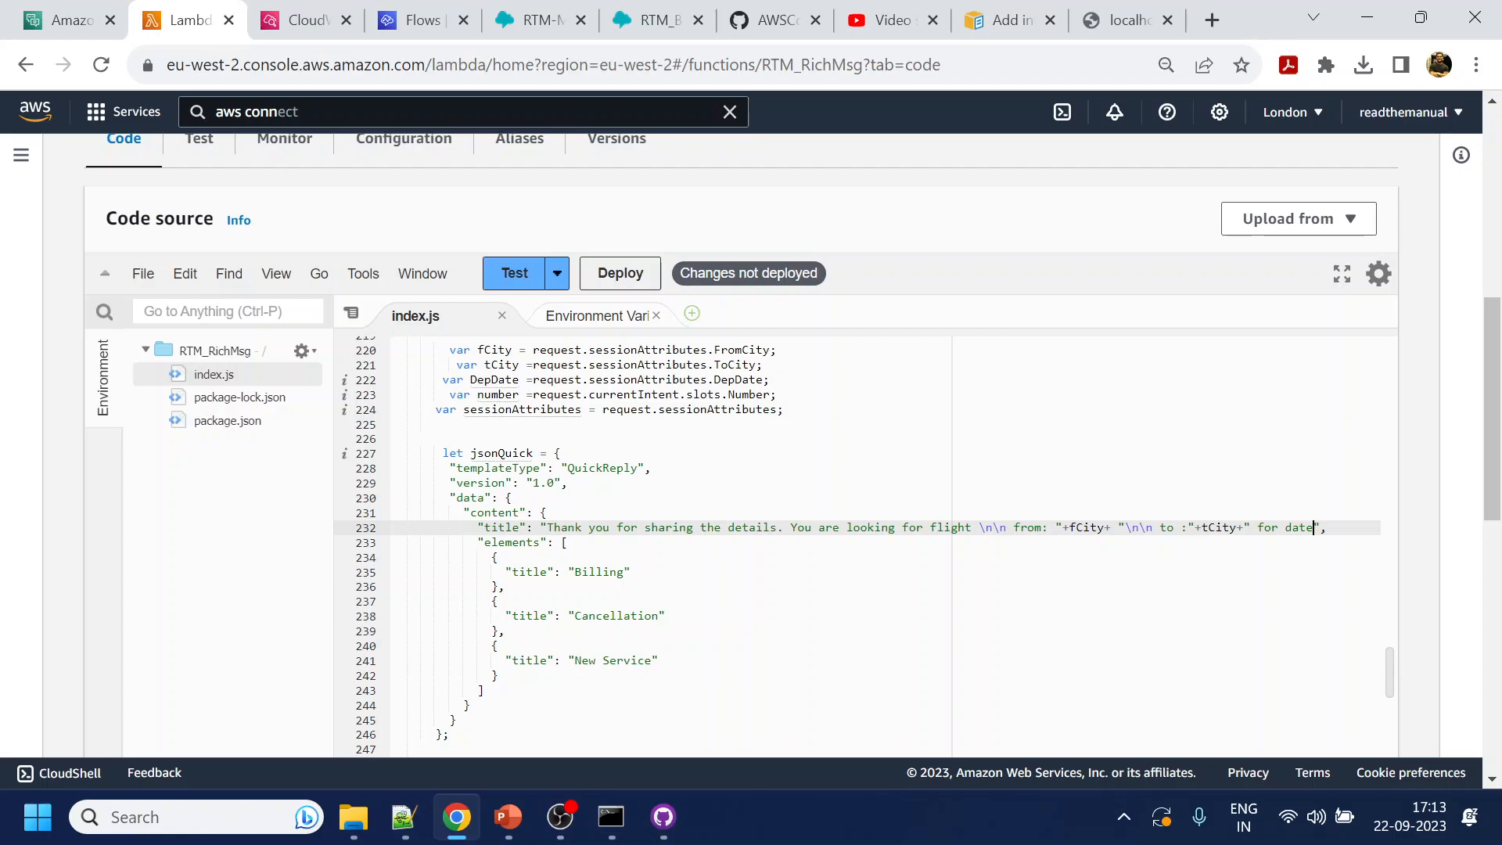
pyautogui.write(':')
pyautogui.press('Left')
pyautogui.press('Left')
pyautogui.press('Left')
pyautogui.press('Delete')
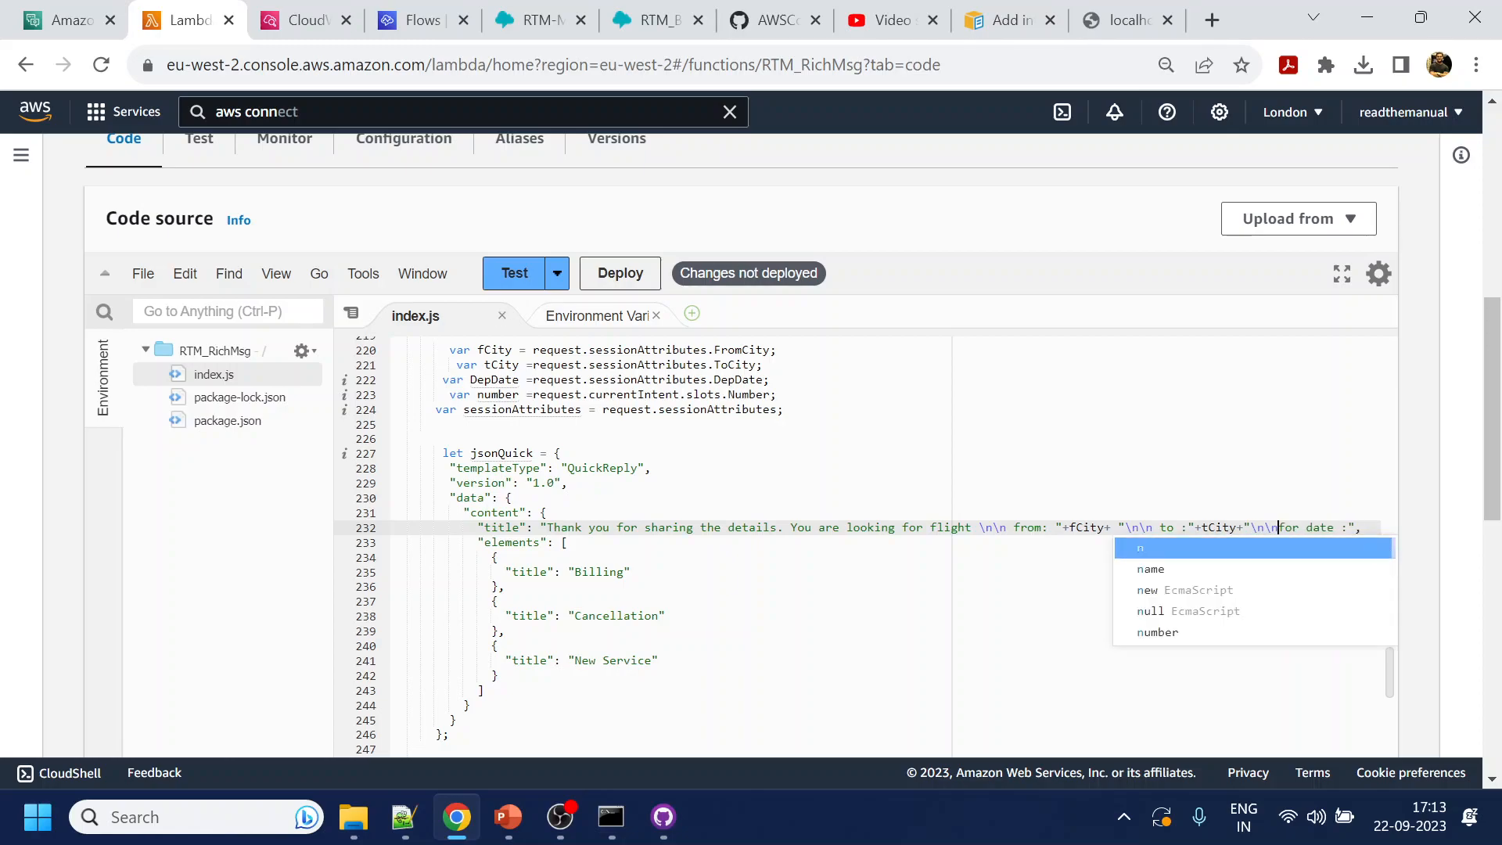
# Concatenate the DepDate variable after the "for date :" text in the jsonQuick title
pyautogui.click(1355, 528)
pyautogui.write('+')
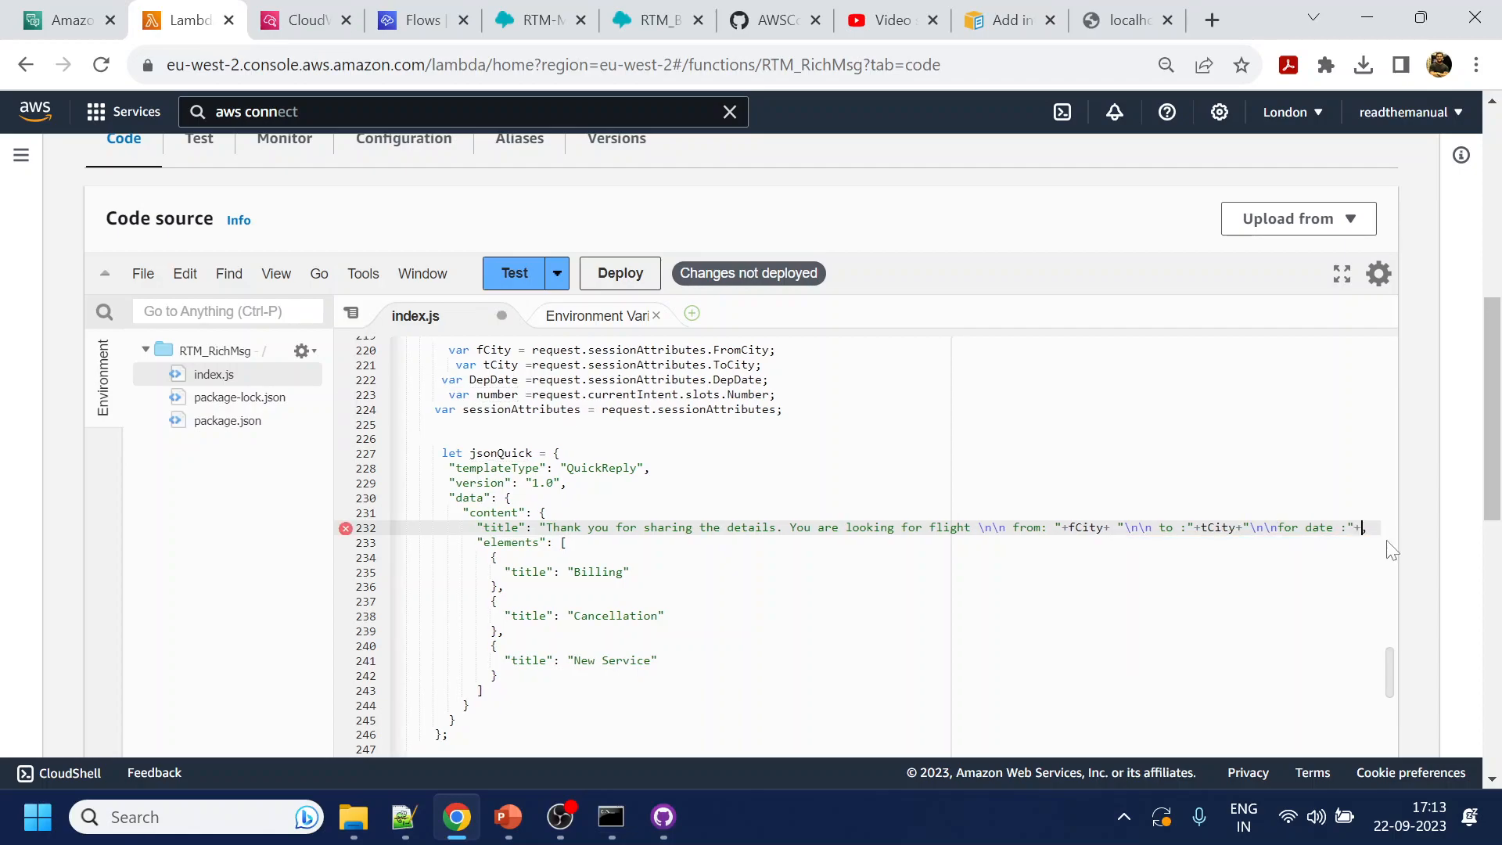
pyautogui.doubleClick(494, 380)
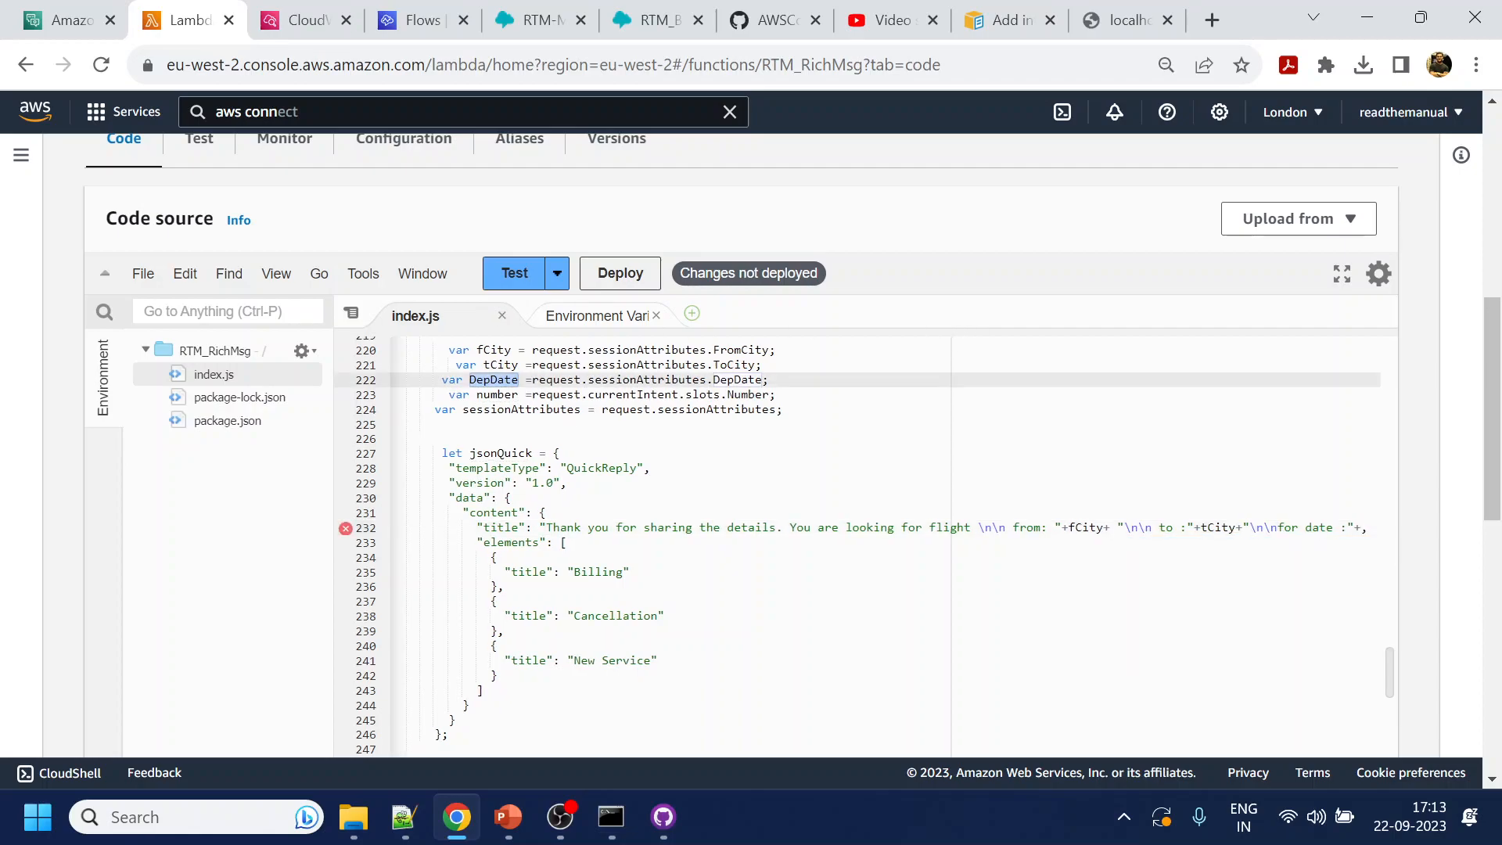
pyautogui.click(1361, 528)
pyautogui.hotkey('ctrl', 'v')
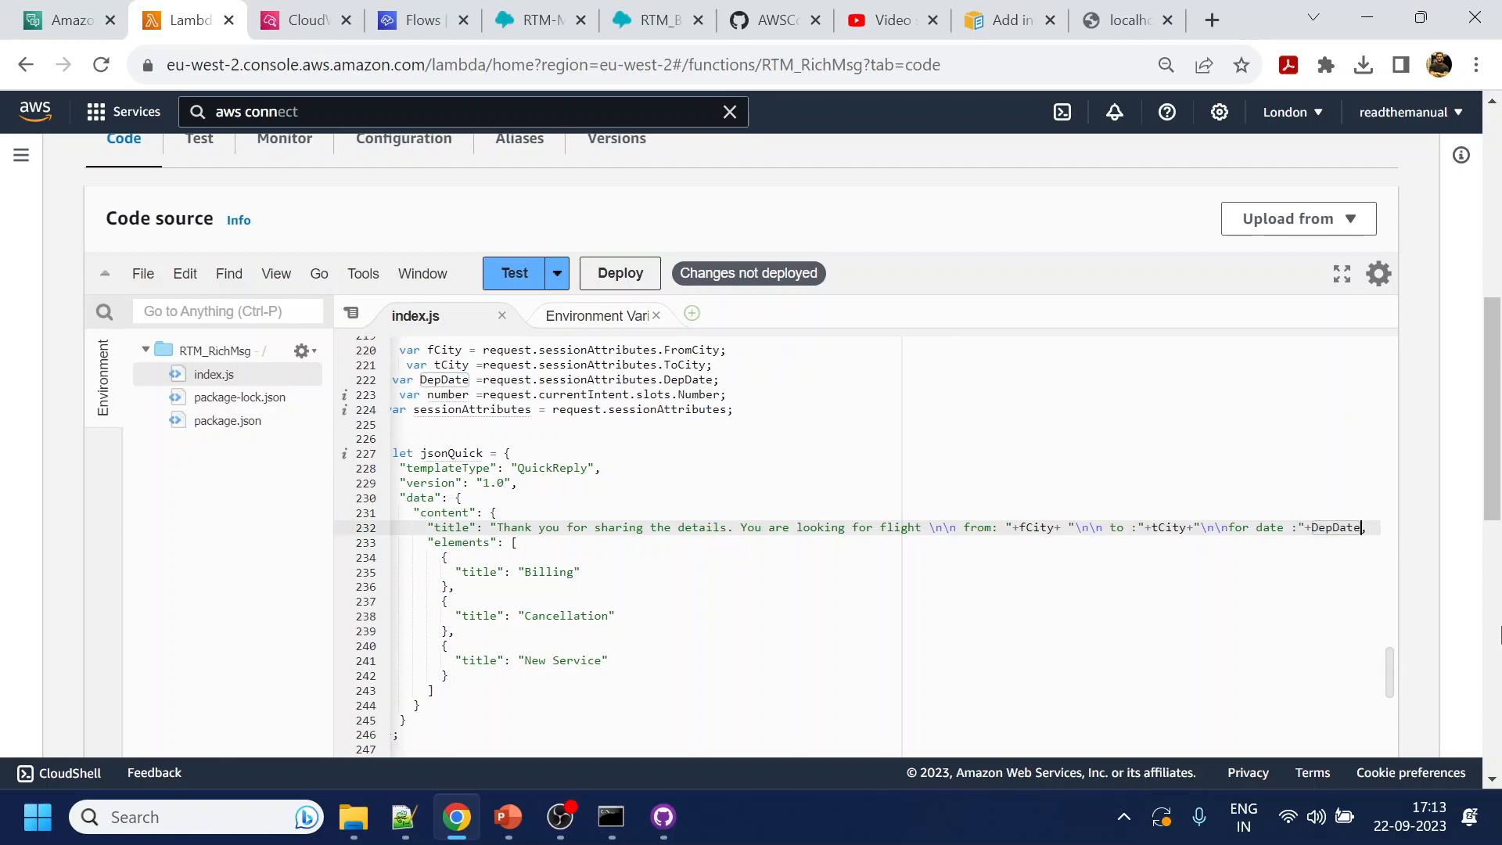
# Append the text "\n\n Number of Passengers:" after DepDate in the jsonQuick title and save the file
pyautogui.write('+')
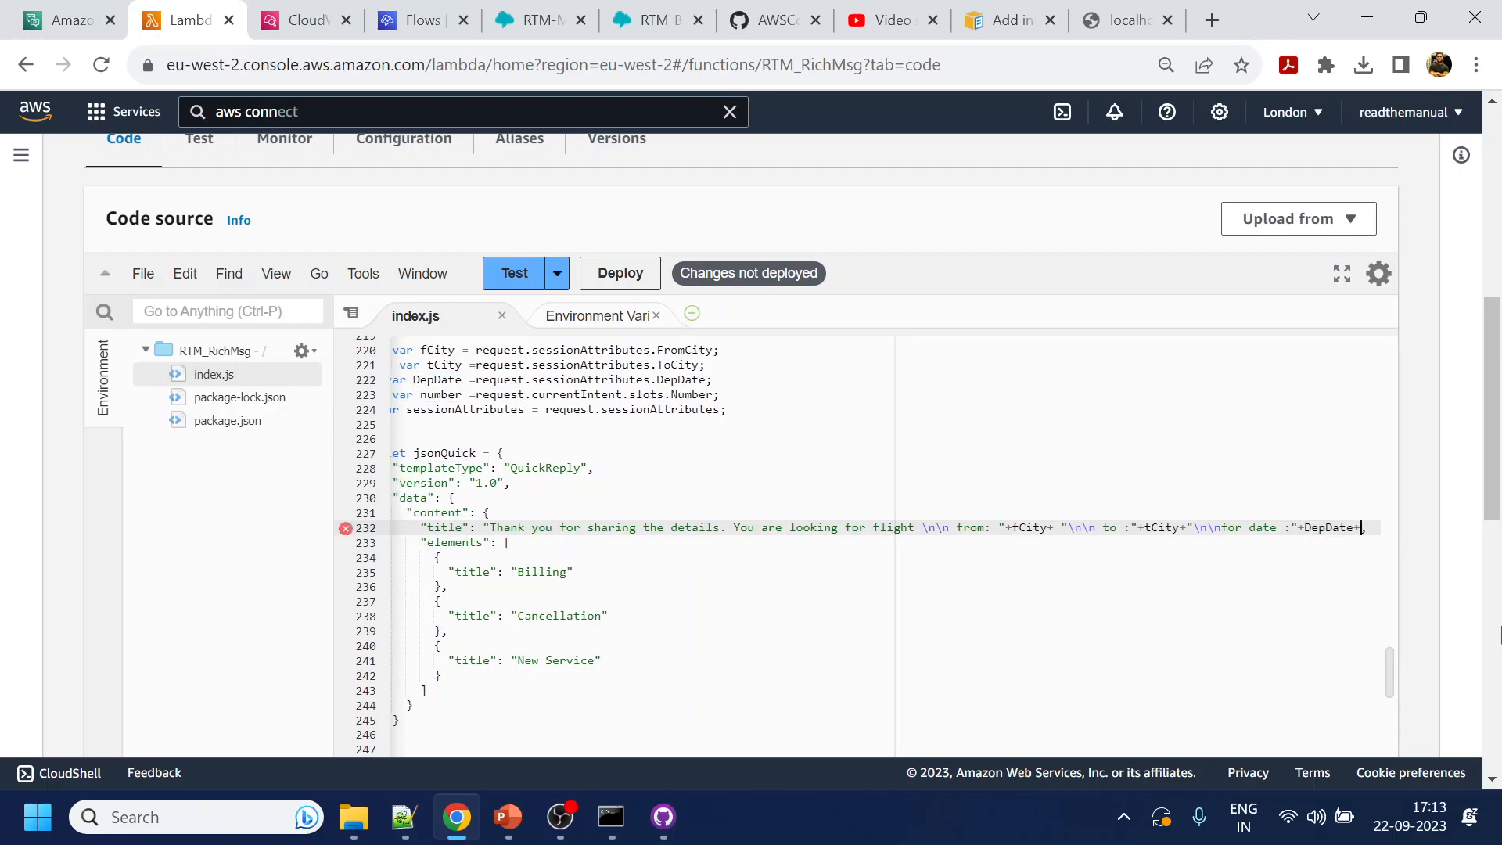
pyautogui.write('"')
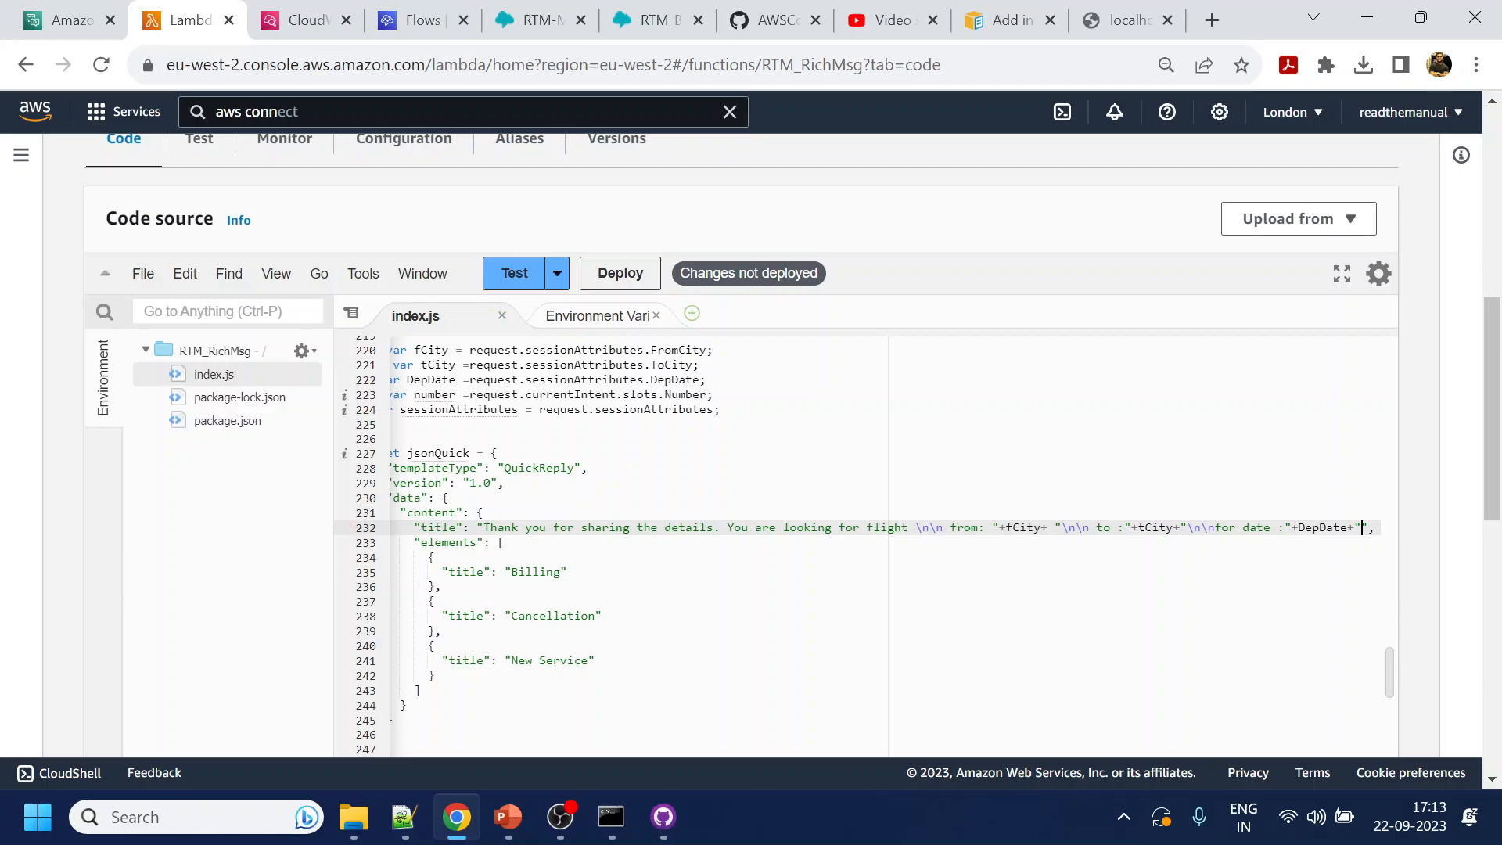
pyautogui.doubleClick(427, 395)
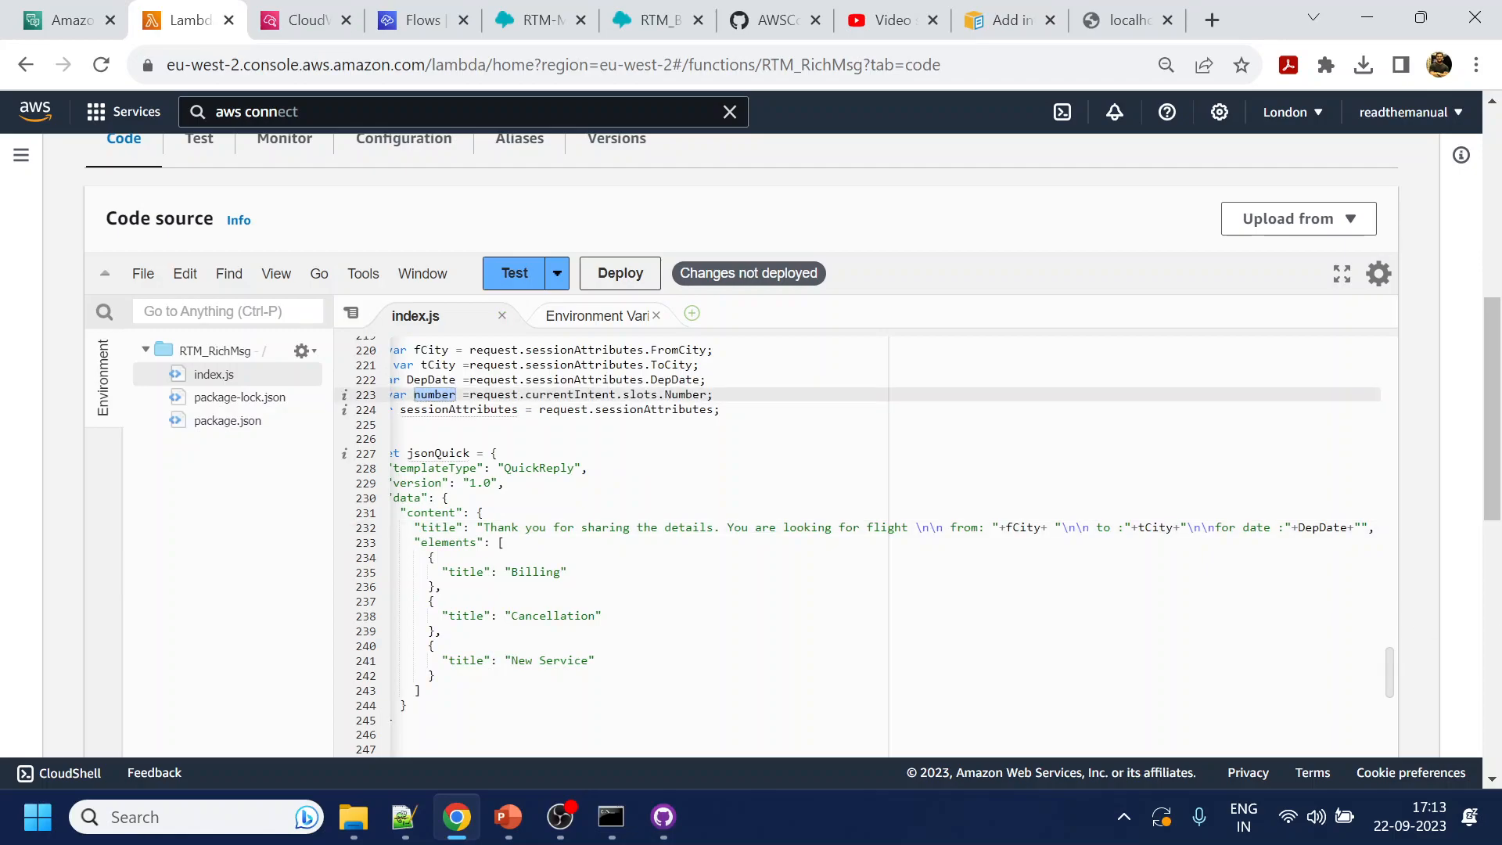
pyautogui.click(1362, 527)
pyautogui.write('\\n\\n ')
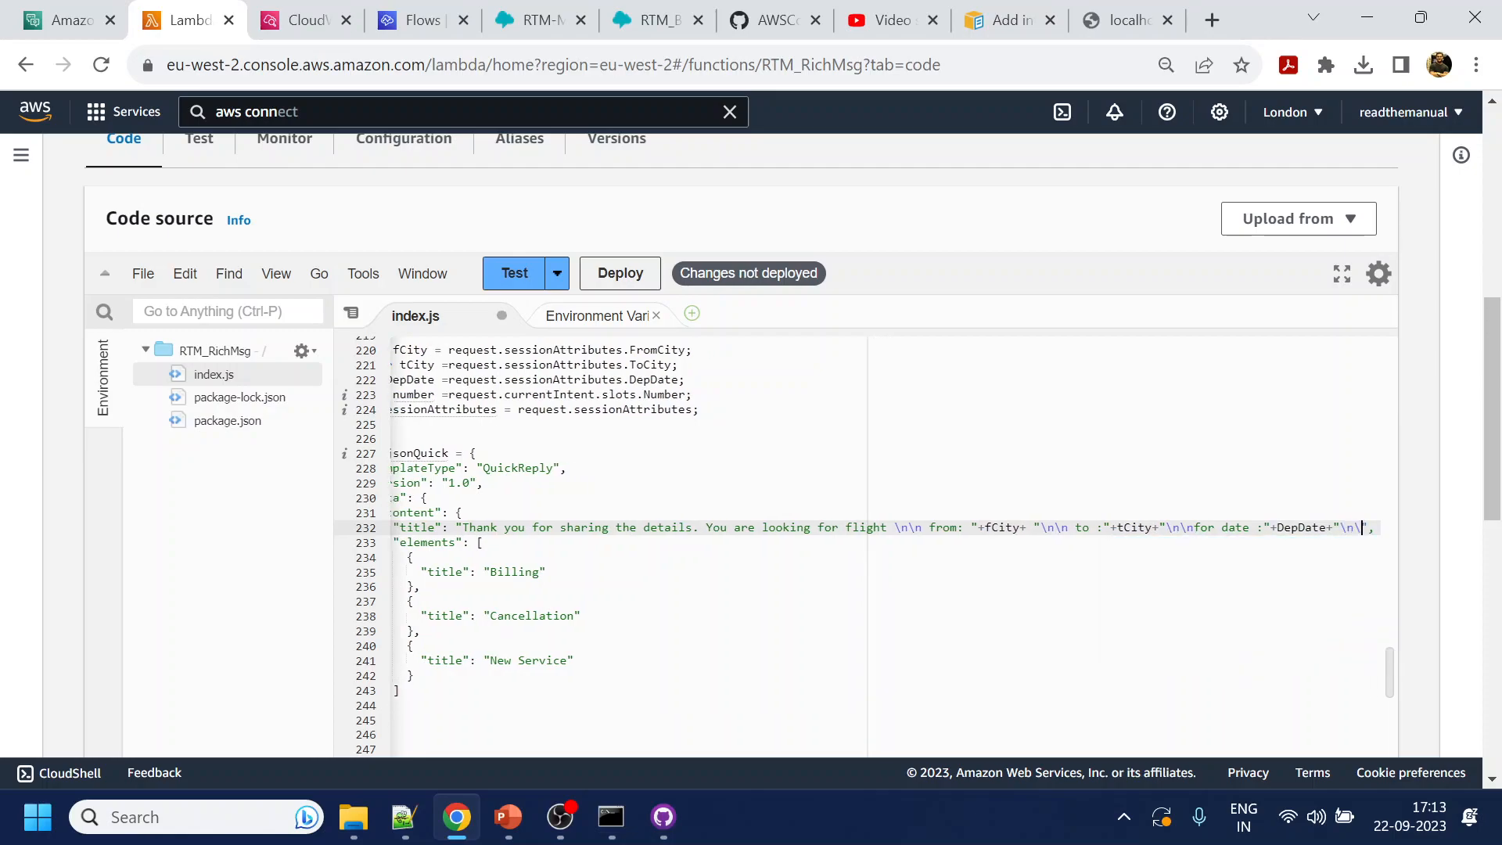
pyautogui.write('Number of')
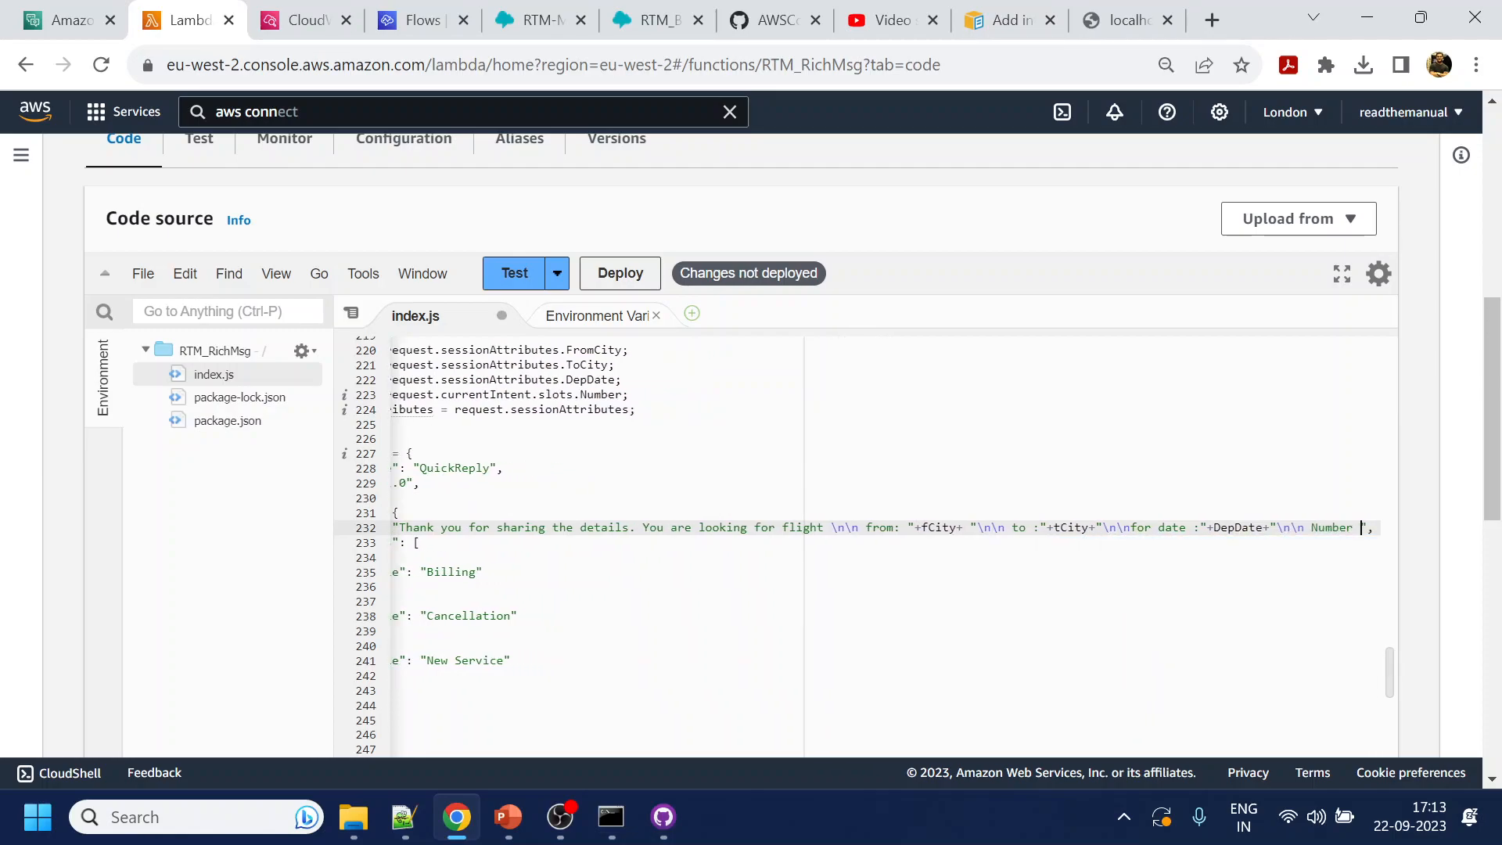
pyautogui.hotkey('ctrl', 's')
pyautogui.write('Passen')
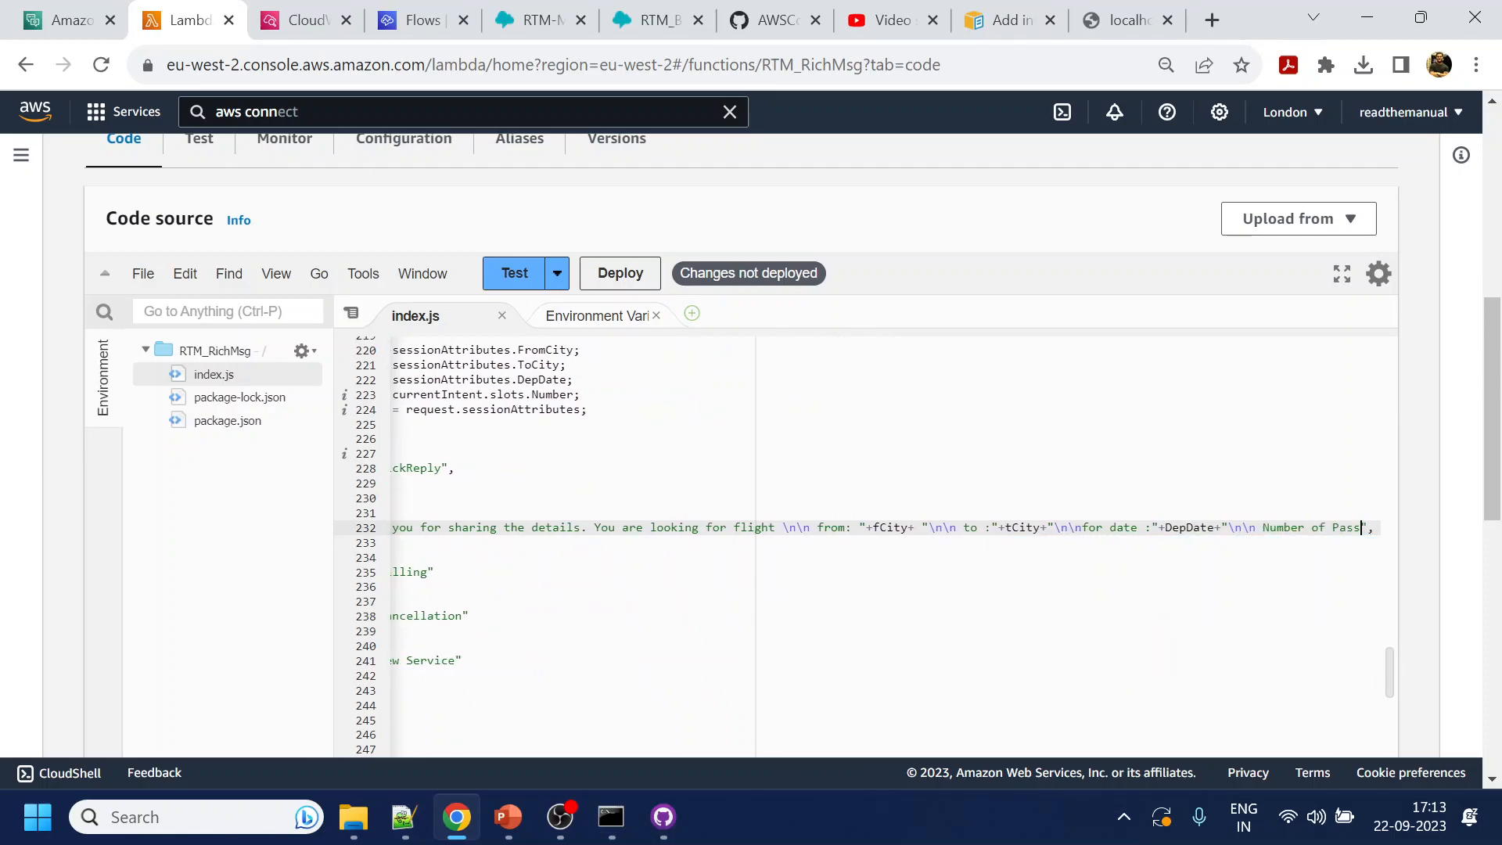
pyautogui.write('gers')
pyautogui.hotkey('ctrl', 's')
pyautogui.write(':')
pyautogui.hotkey('ctrl', 's')
# Concatenate the number variable after the "Number of Passengers:" text in the jsonQuick title and save the file
pyautogui.press('Right')
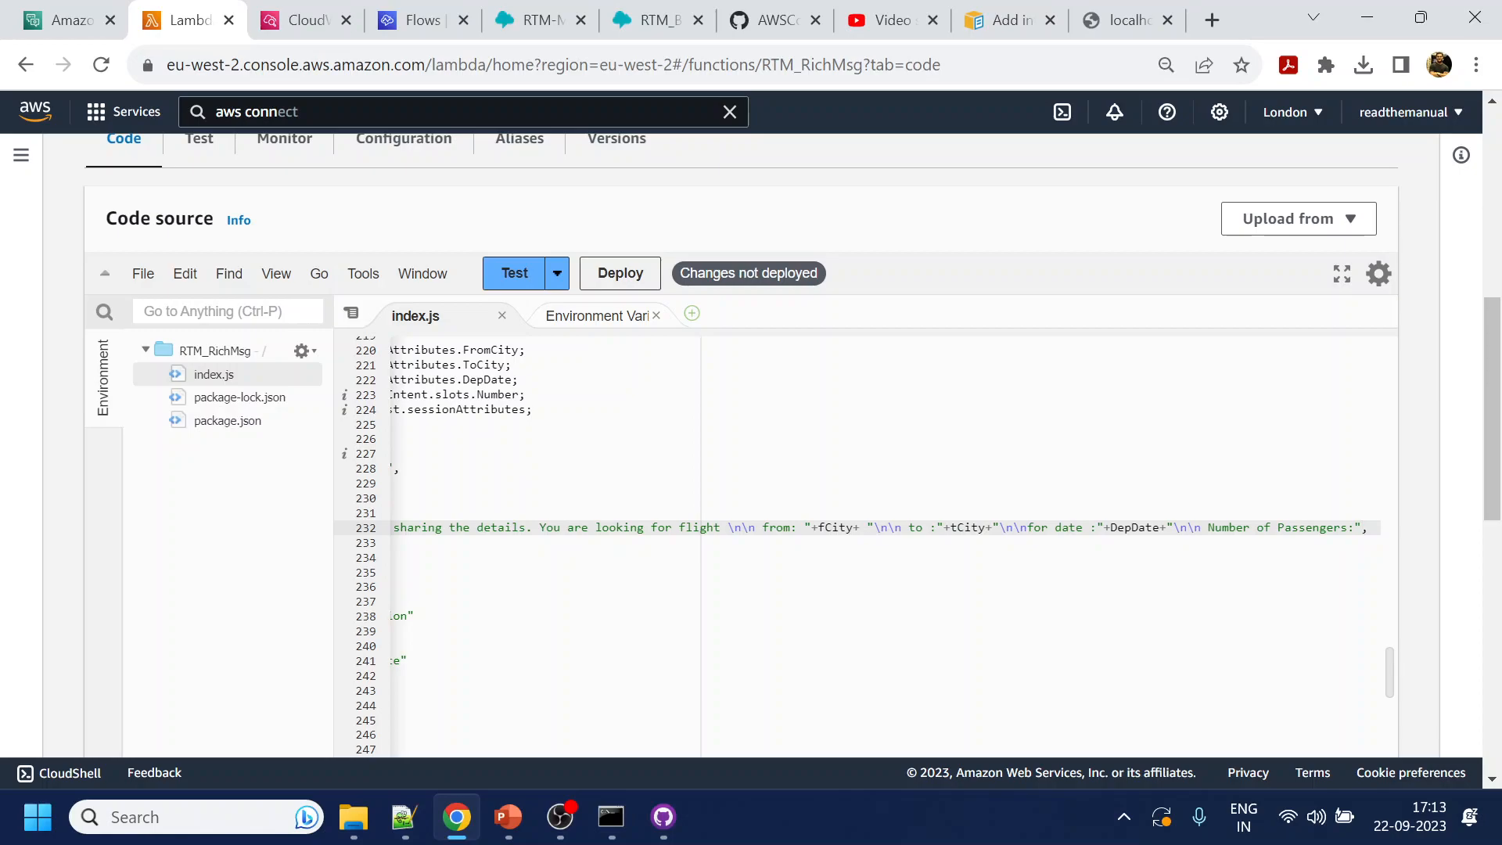
pyautogui.write('+number')
pyautogui.hotkey('ctrl', 's')
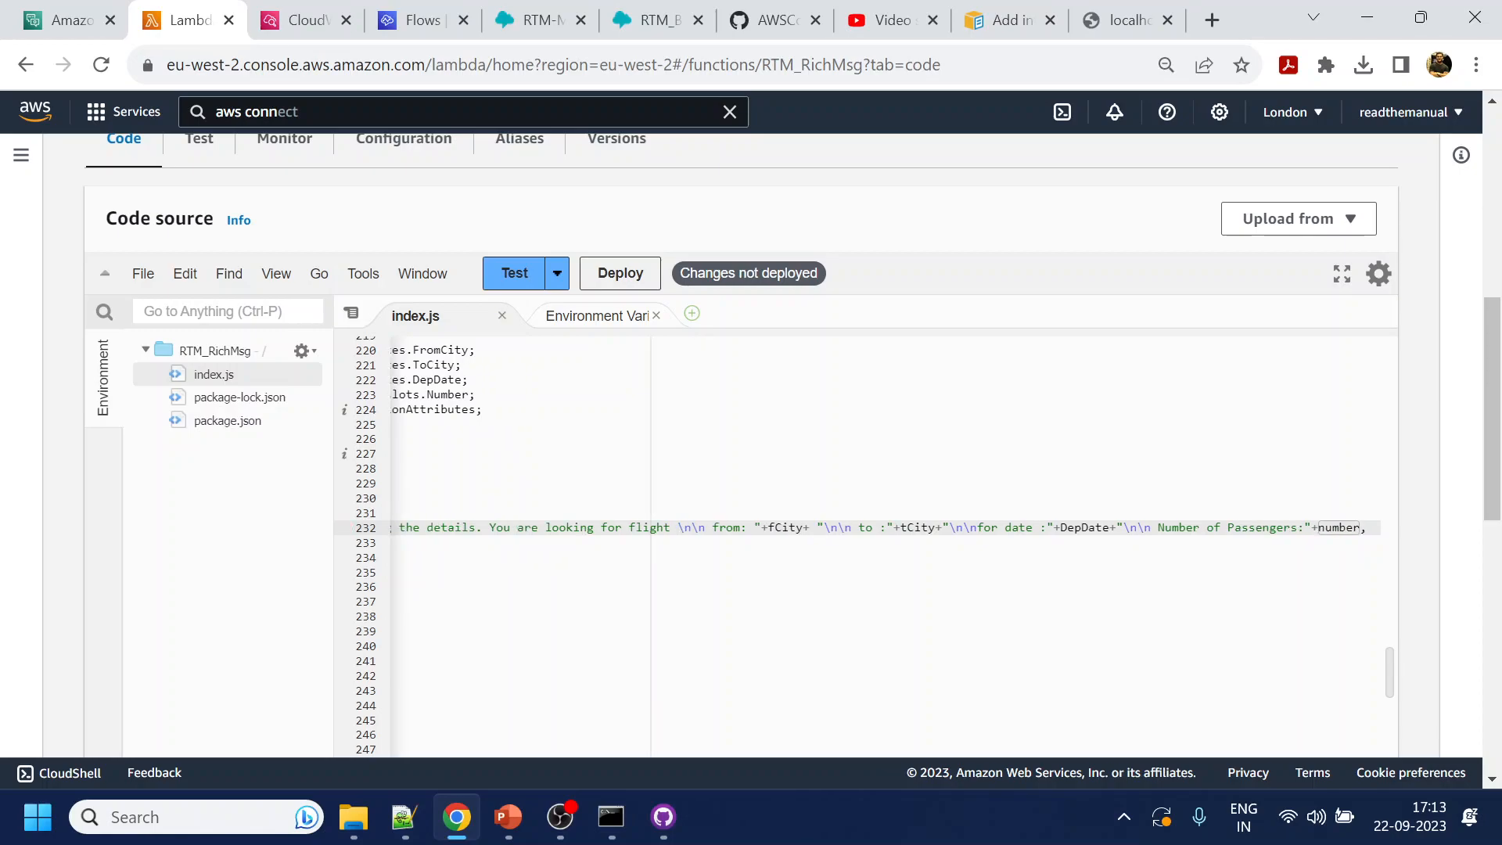
# Set the titles of the first two jsonQuick elements to "Yes" and "No"
pyautogui.click(406, 499)
pyautogui.click(1264, 528)
pyautogui.press('Home')
pyautogui.doubleClick(526, 572)
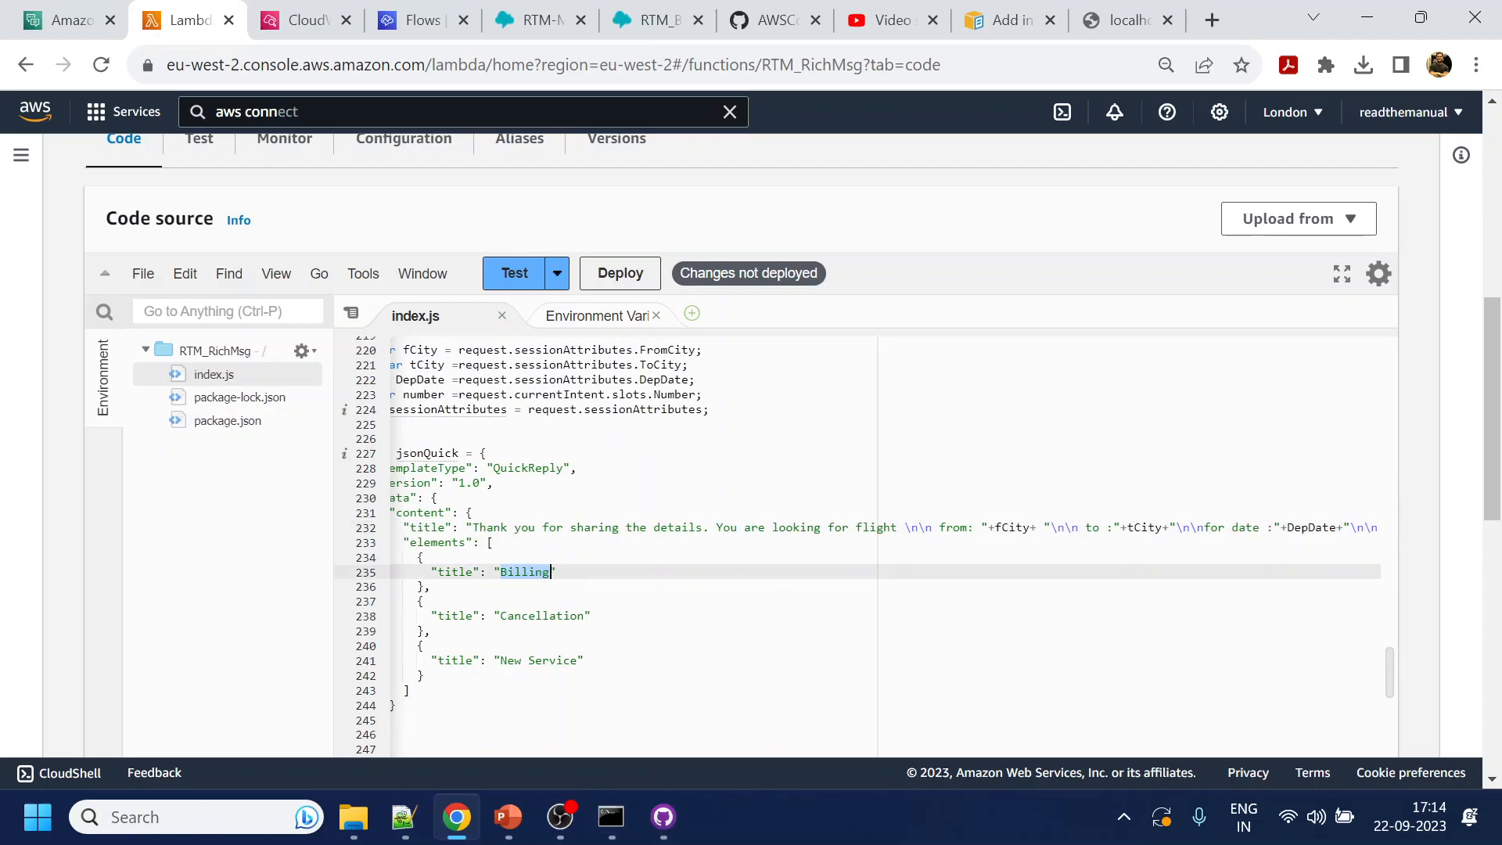
pyautogui.write('Yes')
pyautogui.doubleClick(578, 617)
pyautogui.write('No')
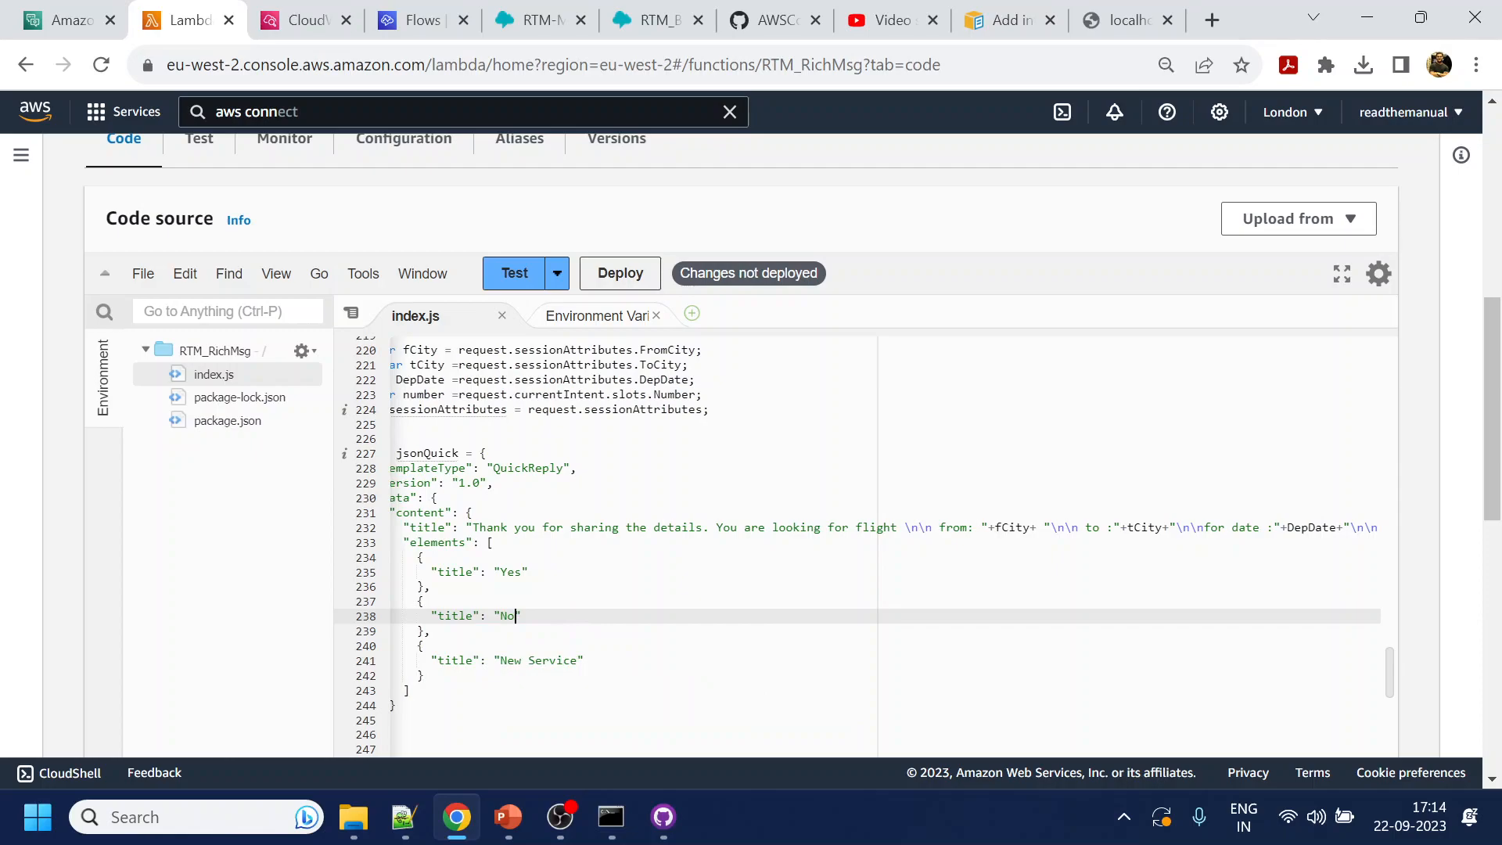
# Delete the "New Service" element and its preceding comma from the jsonQuick elements list
pyautogui.moveTo(424, 630); pyautogui.dragTo(429, 677)
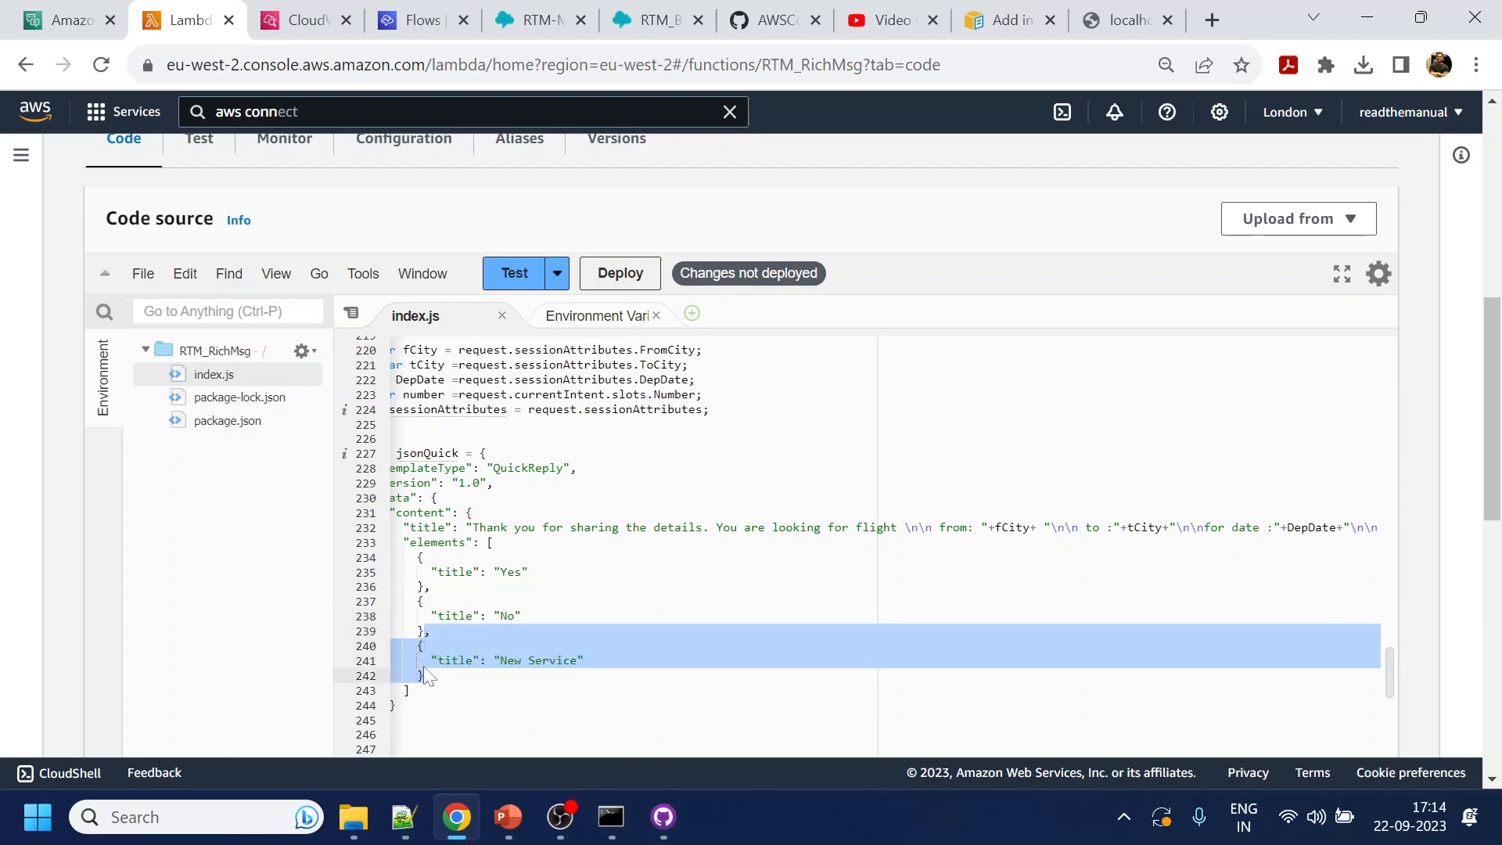
pyautogui.press('BackSpace')
pyautogui.click(536, 616)
pyautogui.click(464, 661)
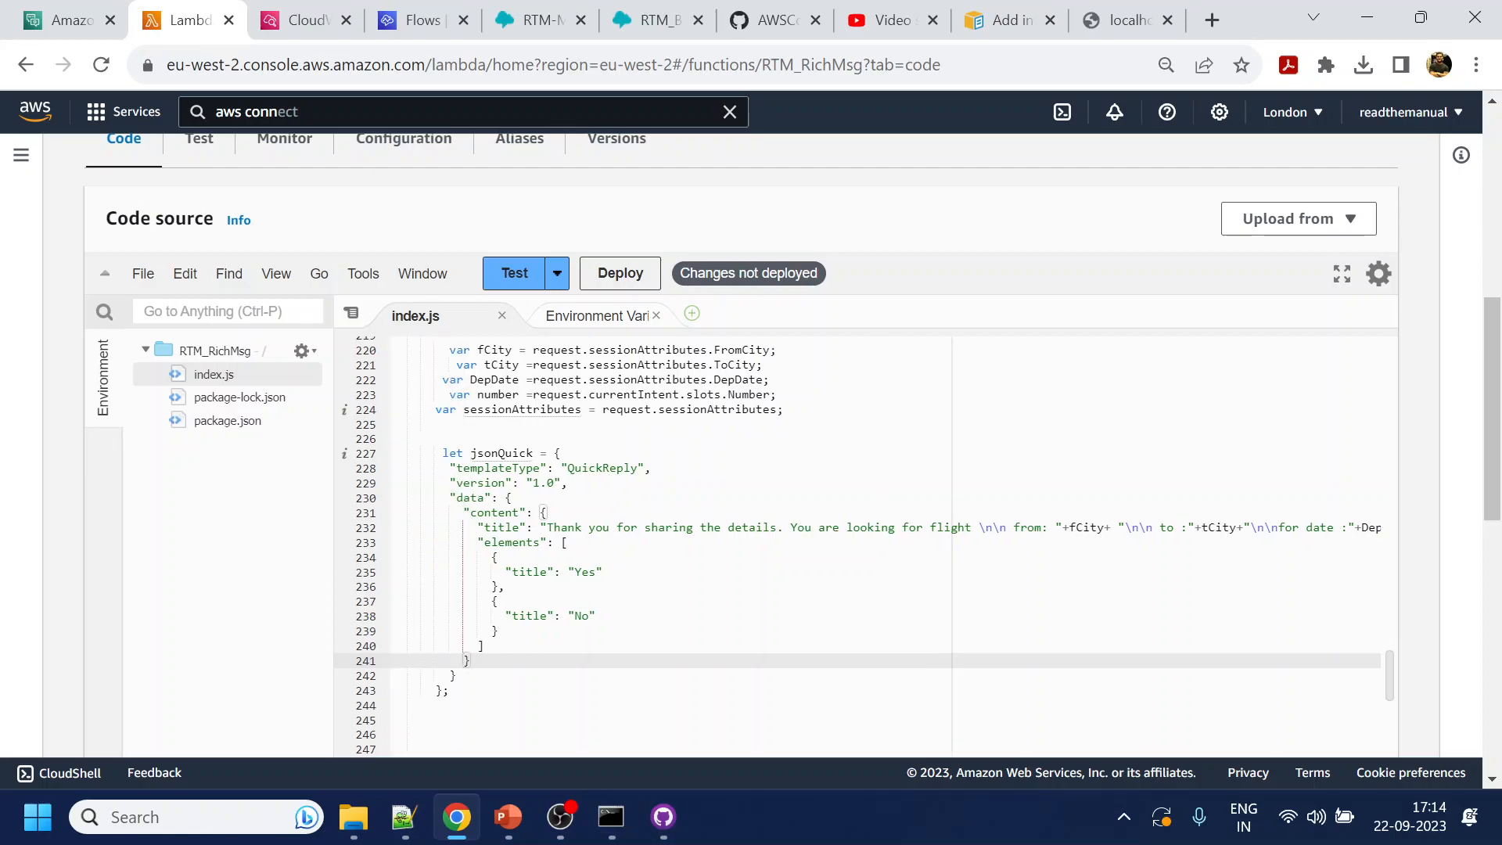
# Pass jsonQuick to JSON.stringify in the return block's message content below the jsonQuick definition, and deploy the function
pyautogui.doubleClick(501, 453)
pyautogui.hotkey('ctrl', 'c')
pyautogui.scroll(-6, 501, 453)
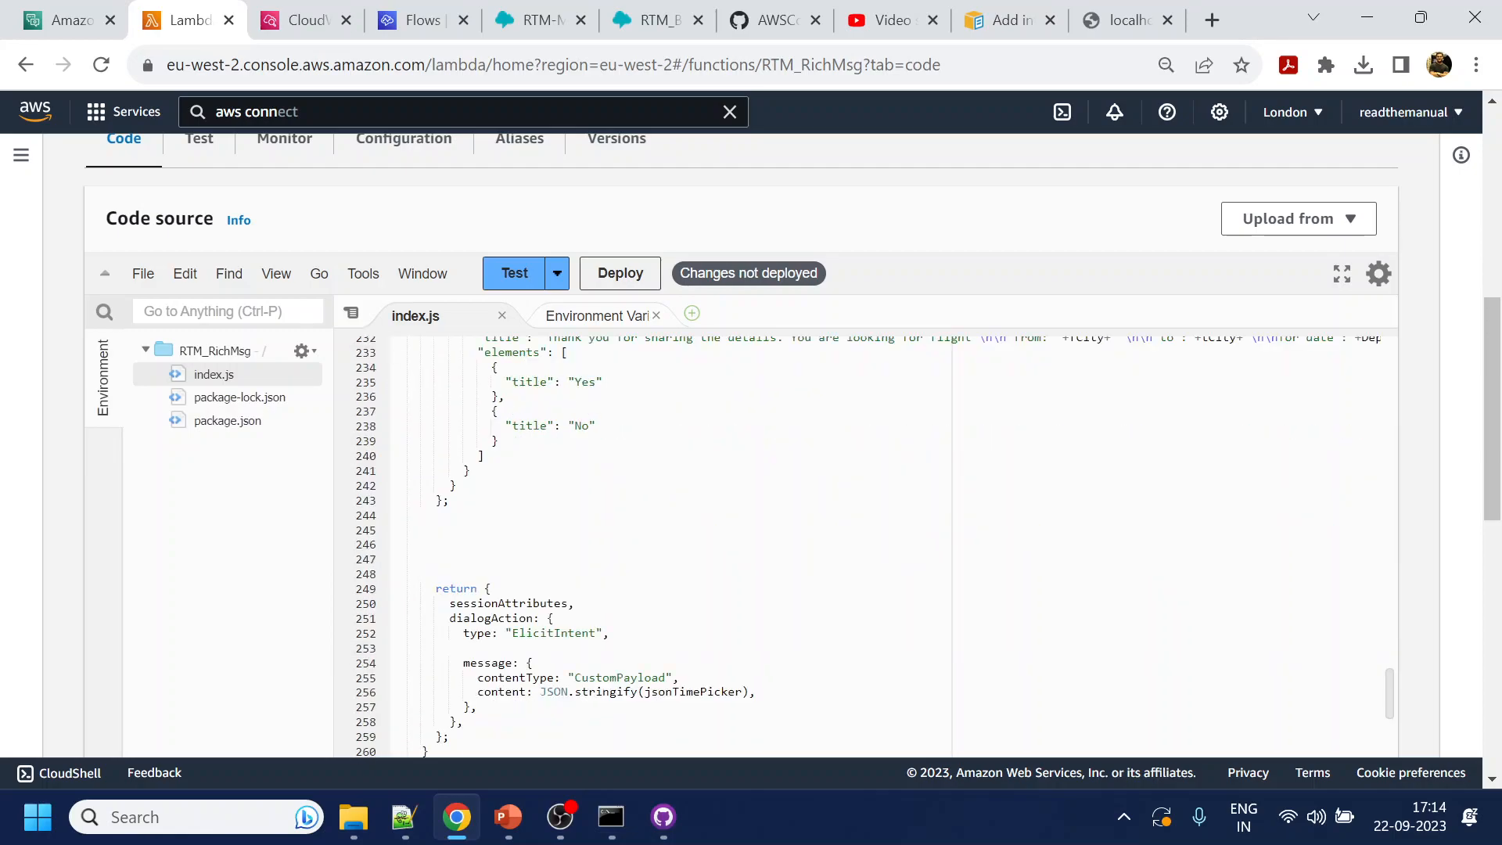
pyautogui.scroll(-2, 673, 548)
pyautogui.scroll(-2, 673, 548)
pyautogui.scroll(4, 673, 548)
pyautogui.doubleClick(699, 596)
pyautogui.hotkey('ctrl', 'v')
pyautogui.click(489, 493)
pyautogui.click(651, 274)
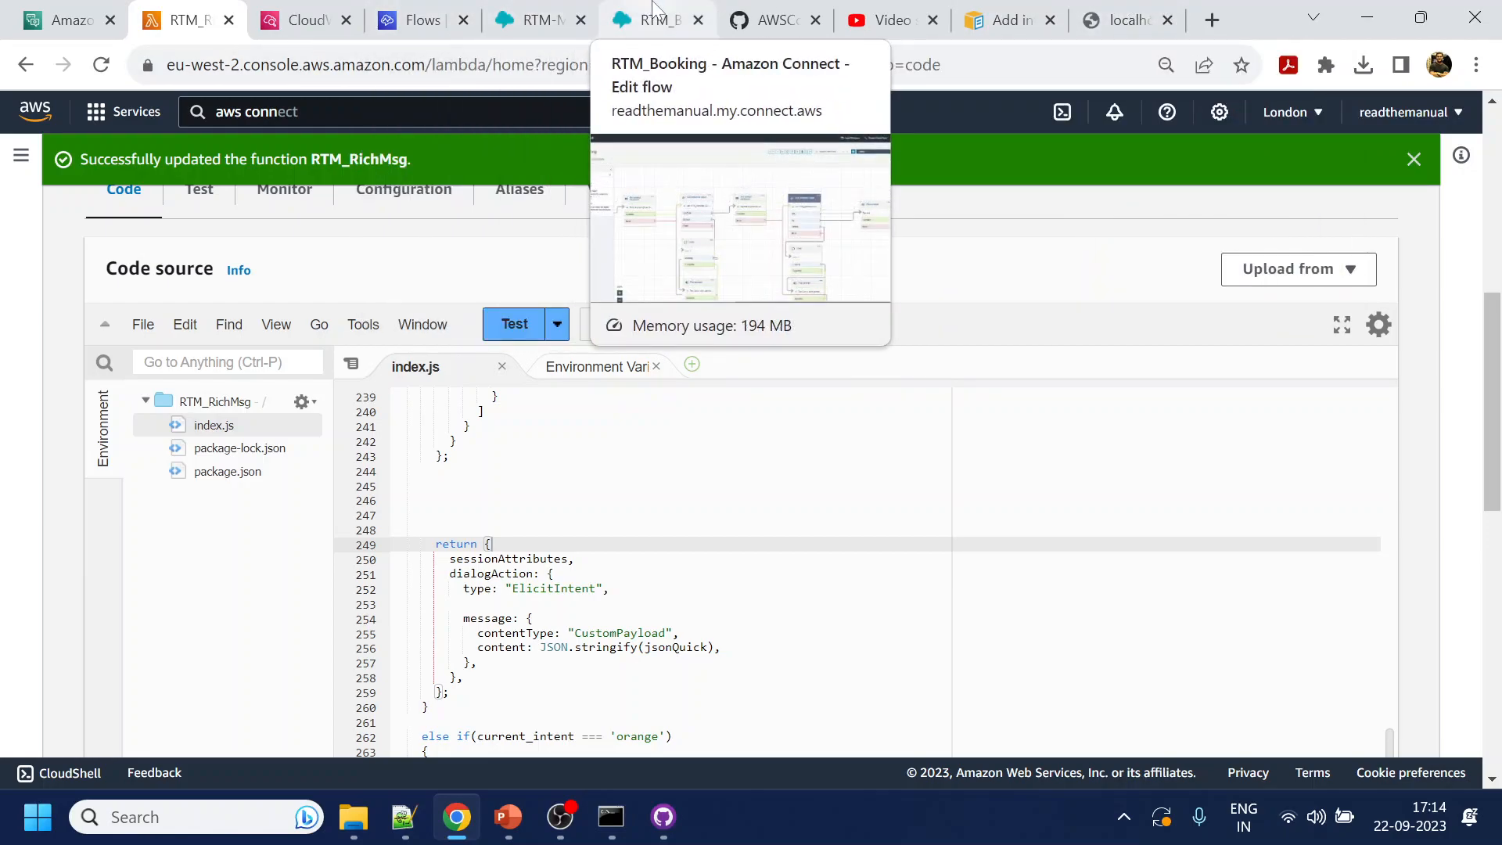
# Switch to the localhost:3000/test chat page, end the old chat, reload the page and start a new chat
pyautogui.click(1127, 19)
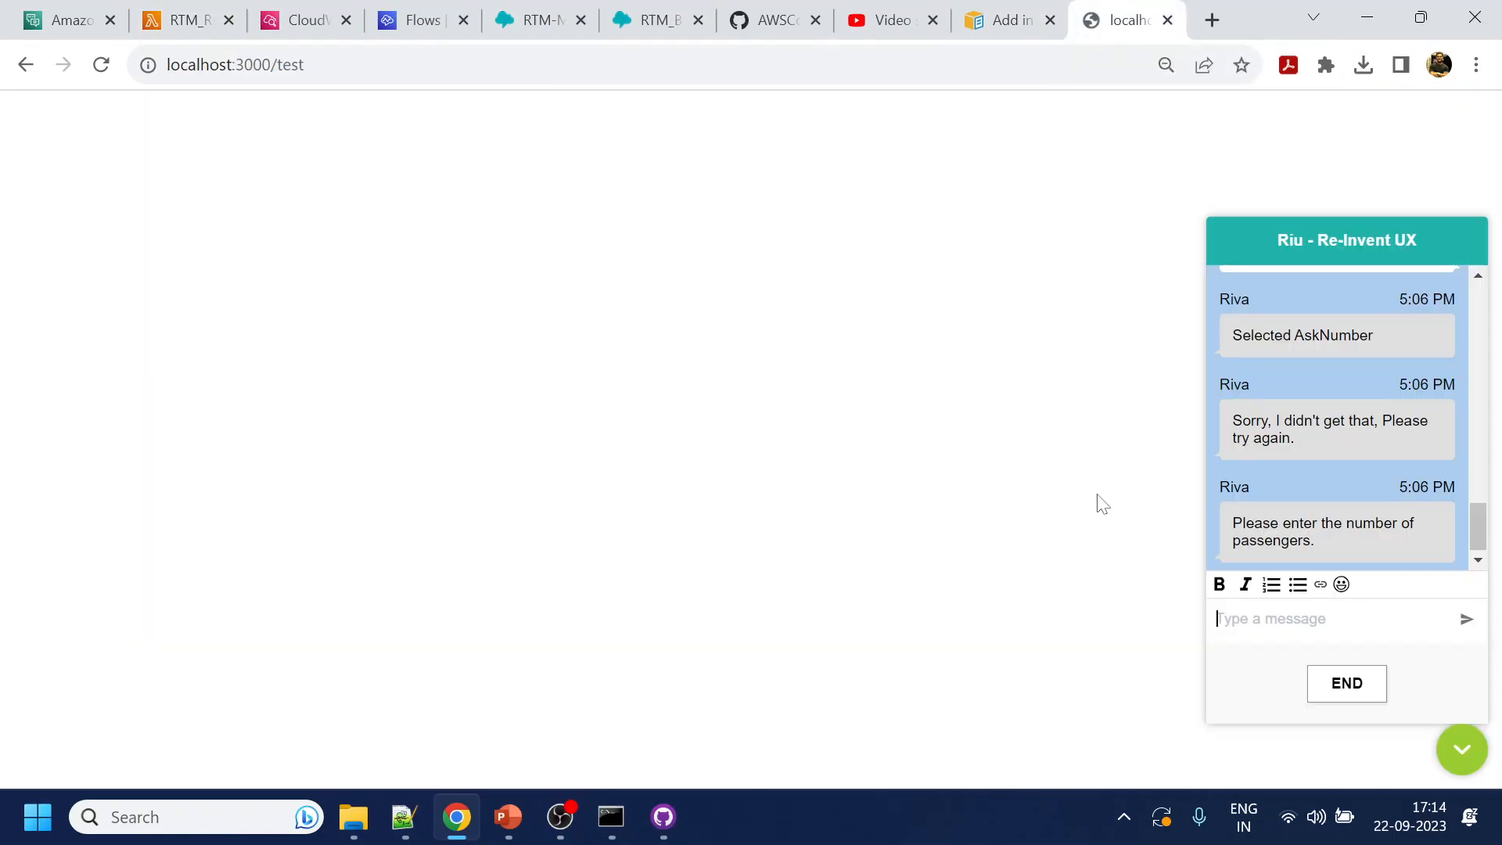
pyautogui.click(1347, 683)
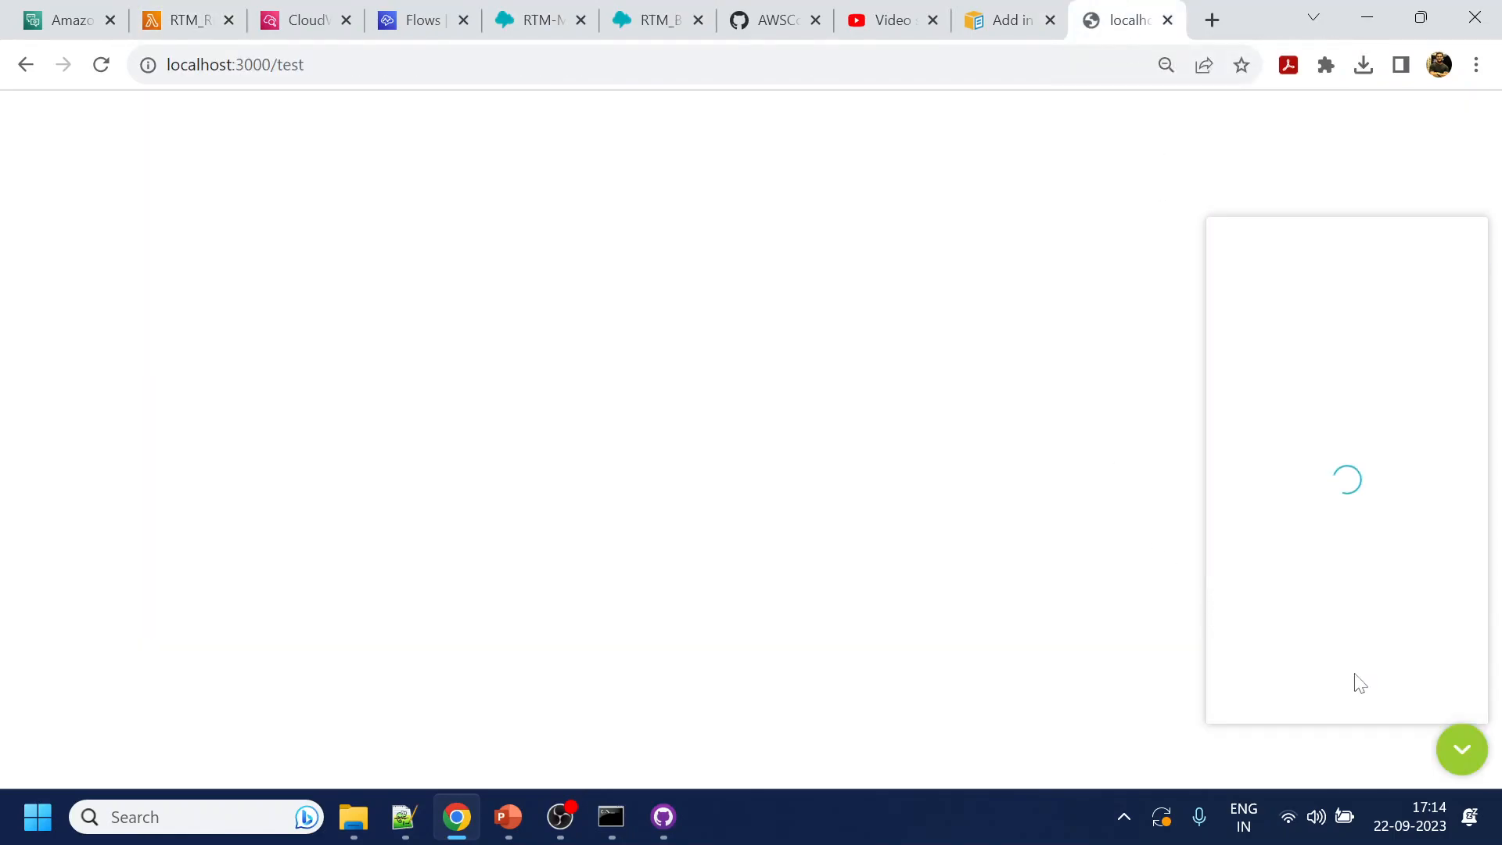
pyautogui.click(101, 64)
pyautogui.click(1460, 753)
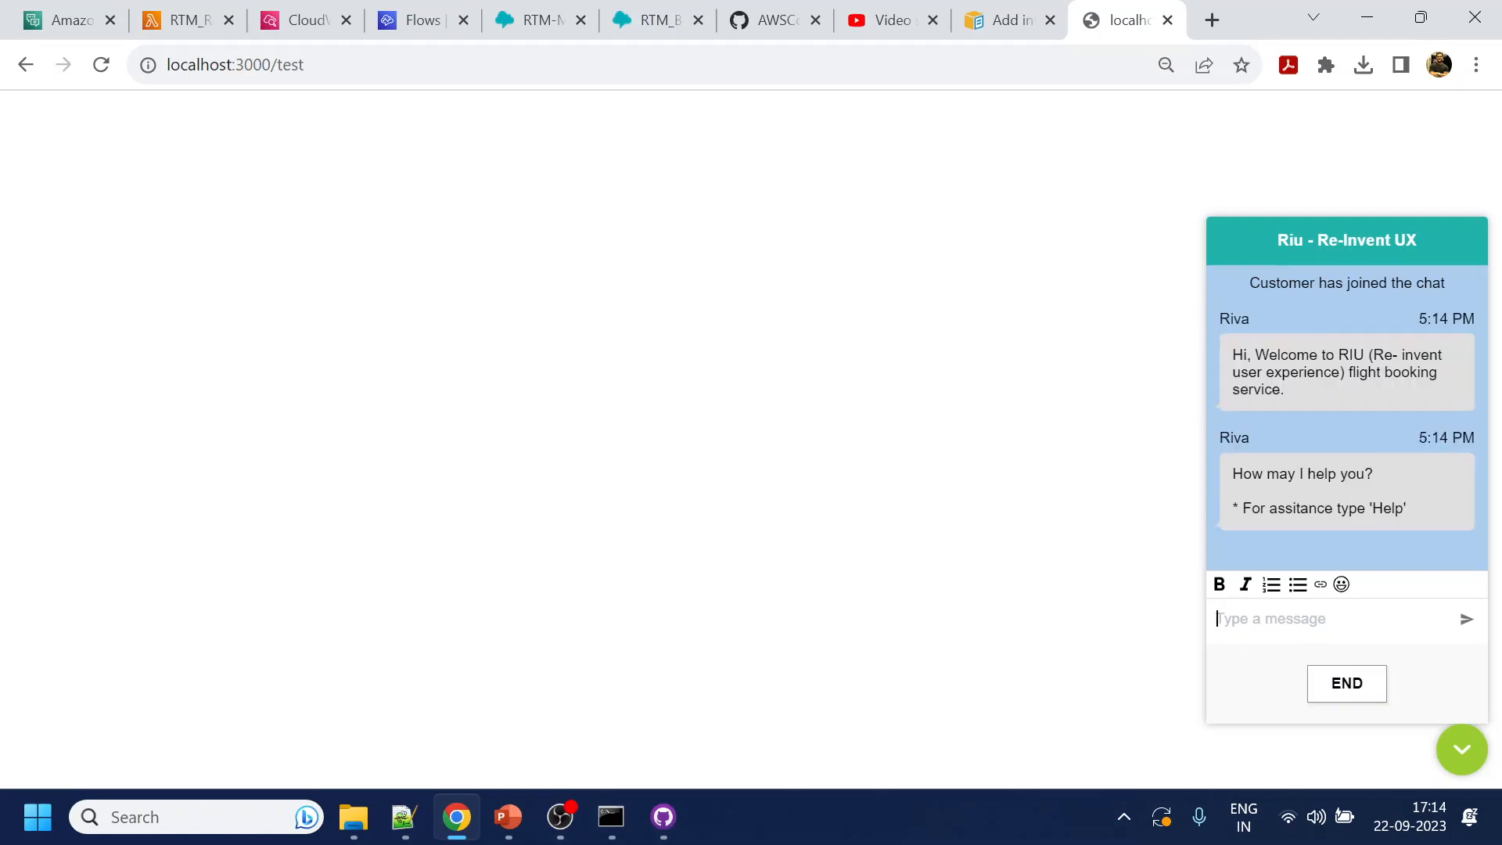
# Send "help" in the chat and choose the "Book a Flight" option
pyautogui.write('help')
pyautogui.press('Return')
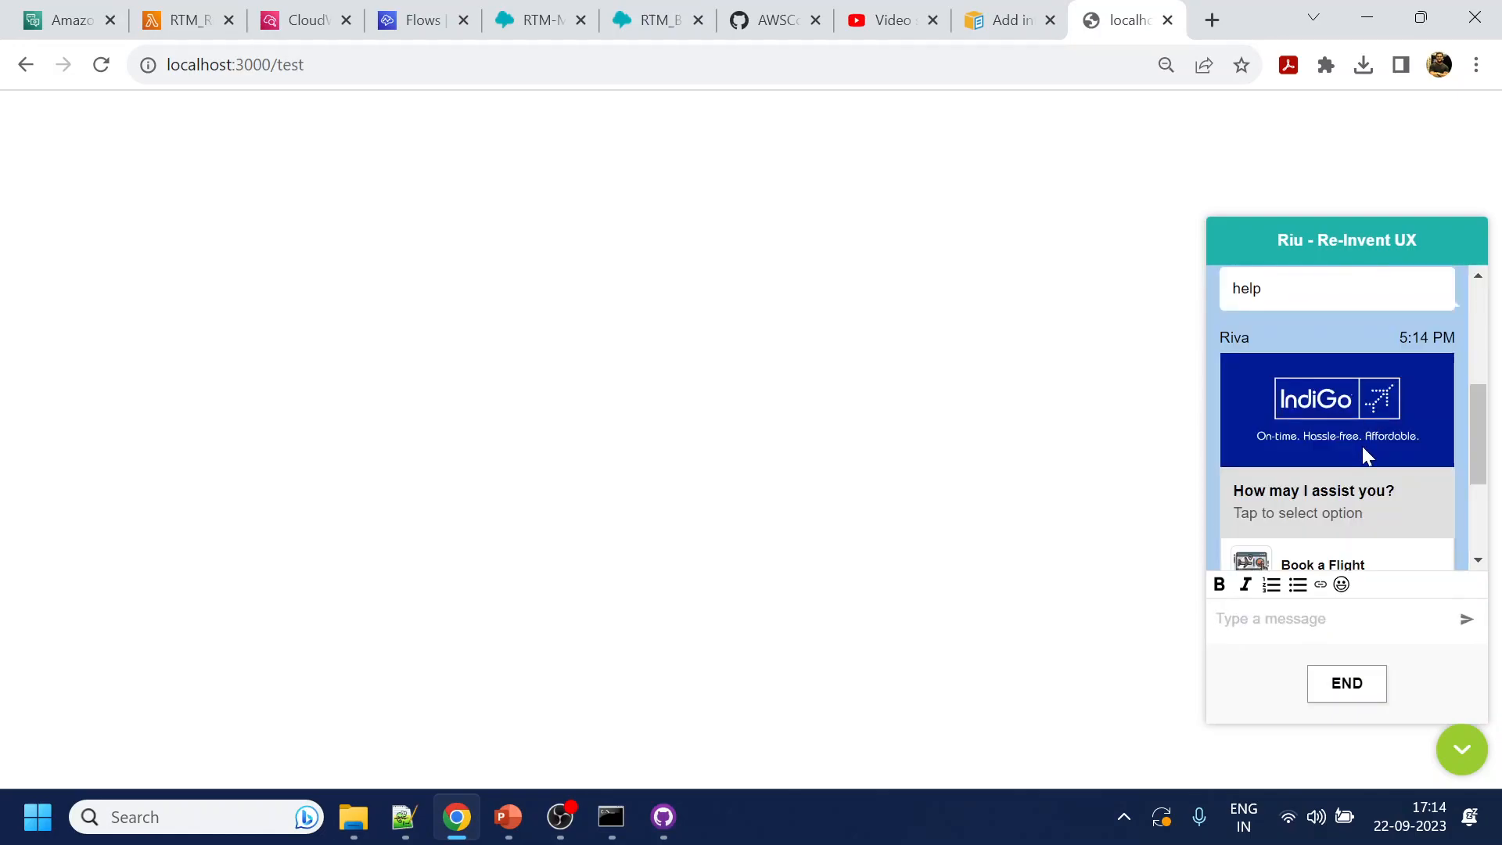
pyautogui.scroll(-3, 1363, 446)
pyautogui.click(1344, 362)
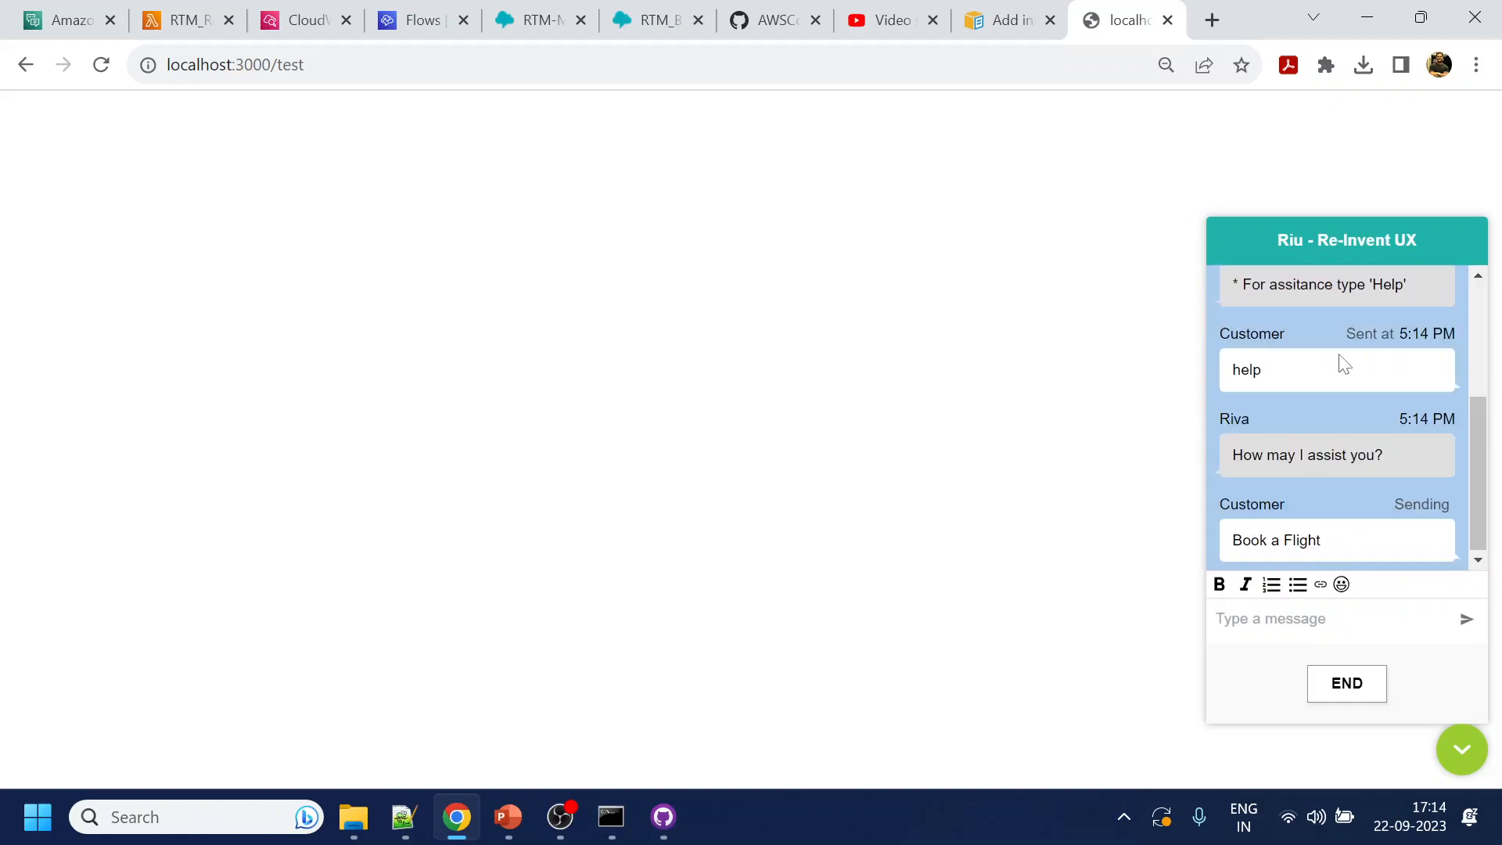
# Answer the chat prompts with "london" as the departure city and "pune" as the destination city
pyautogui.click(1307, 622)
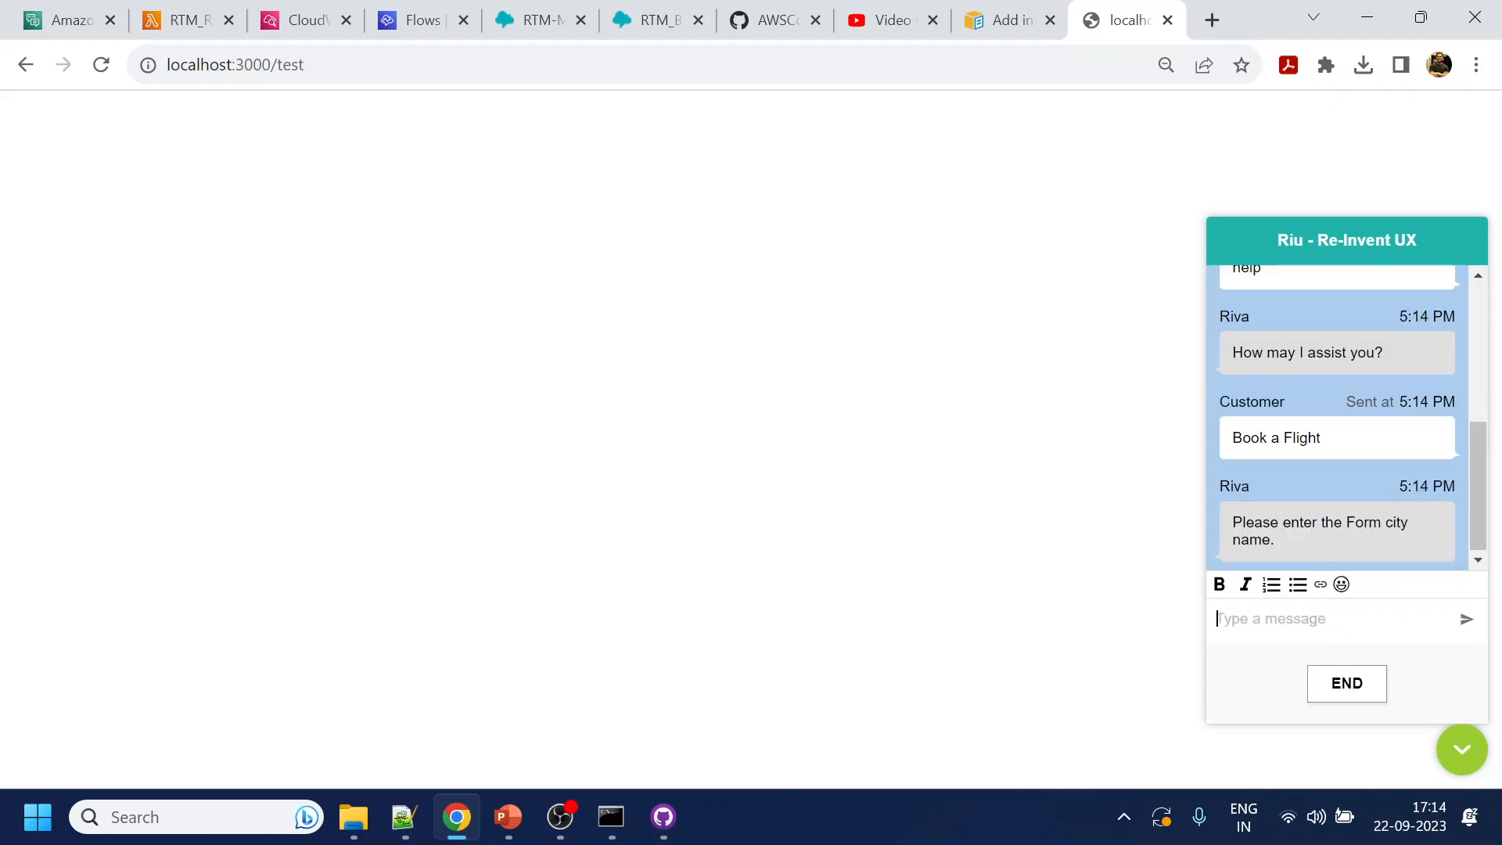
pyautogui.write('london')
pyautogui.press('Return')
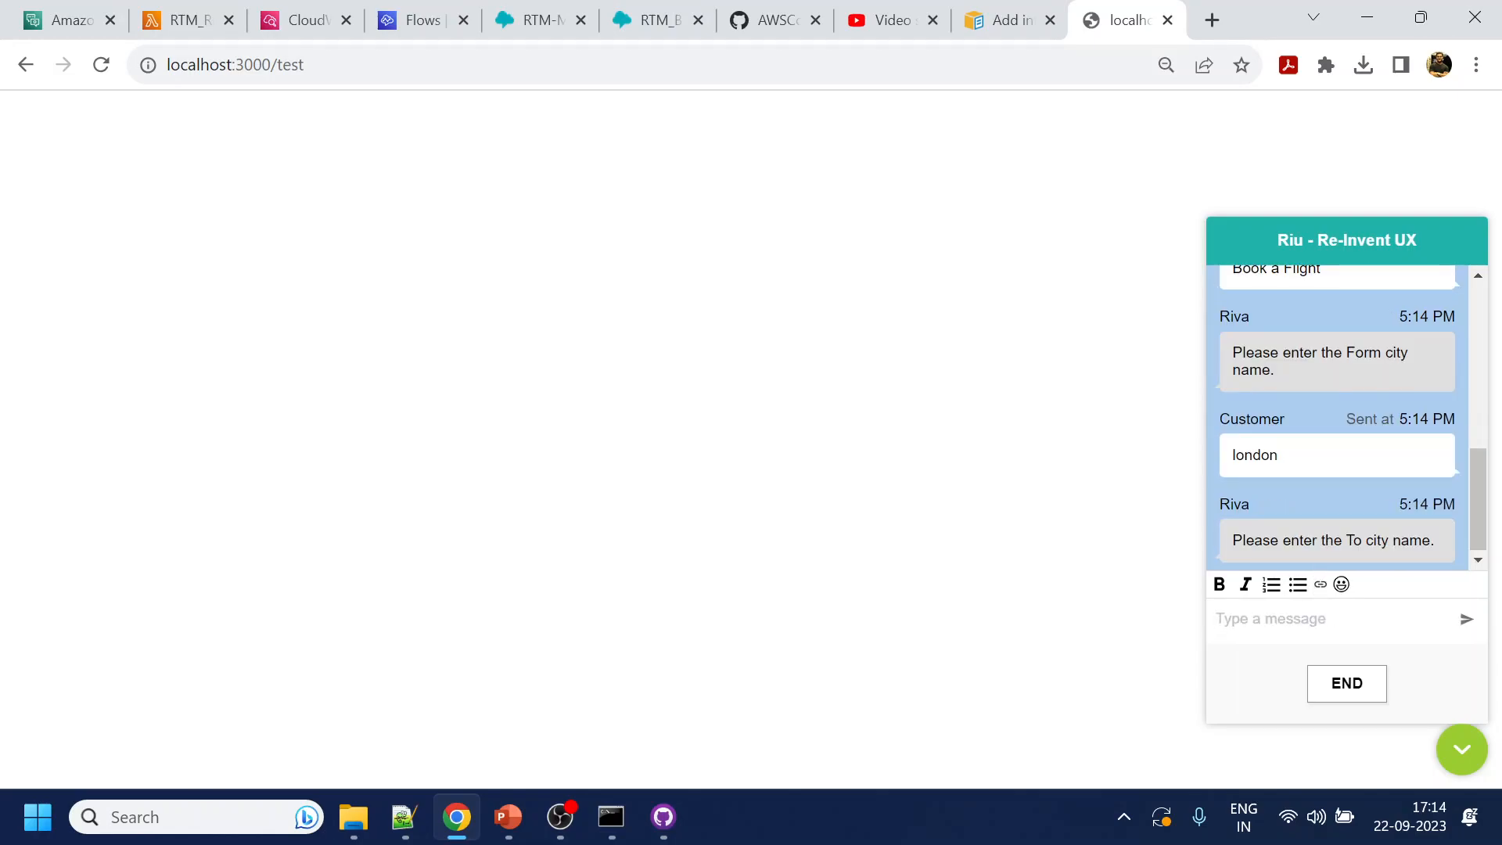
pyautogui.write('pune')
pyautogui.press('Return')
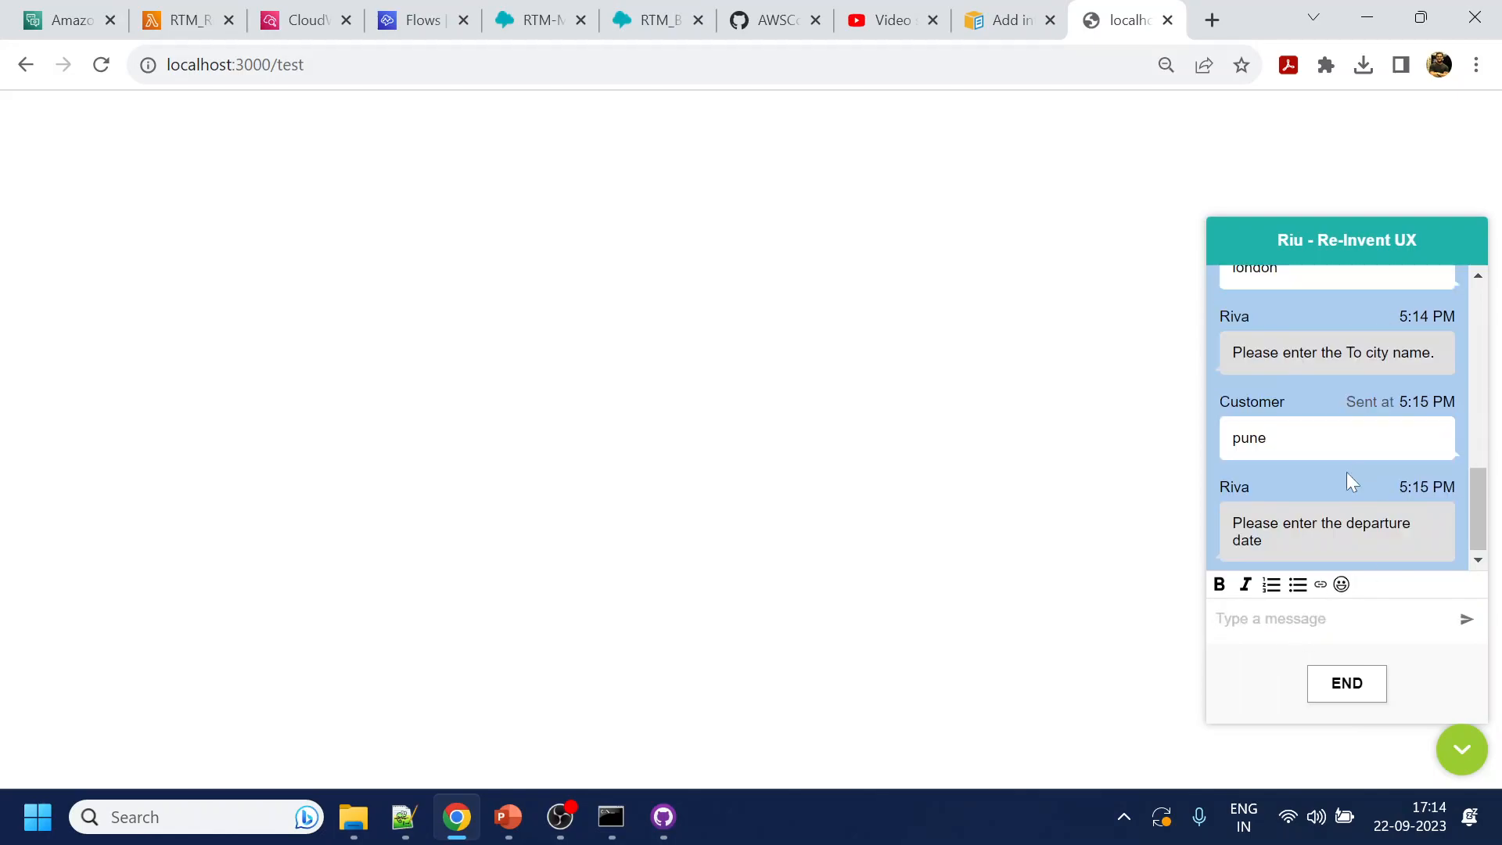
# Try answering the departure date prompt with "today"
pyautogui.write('tpda')
pyautogui.press('BackSpace')
pyautogui.press('BackSpace')
pyautogui.press('BackSpace')
pyautogui.press('BackSpace')
pyautogui.write('today')
pyautogui.press('Return')
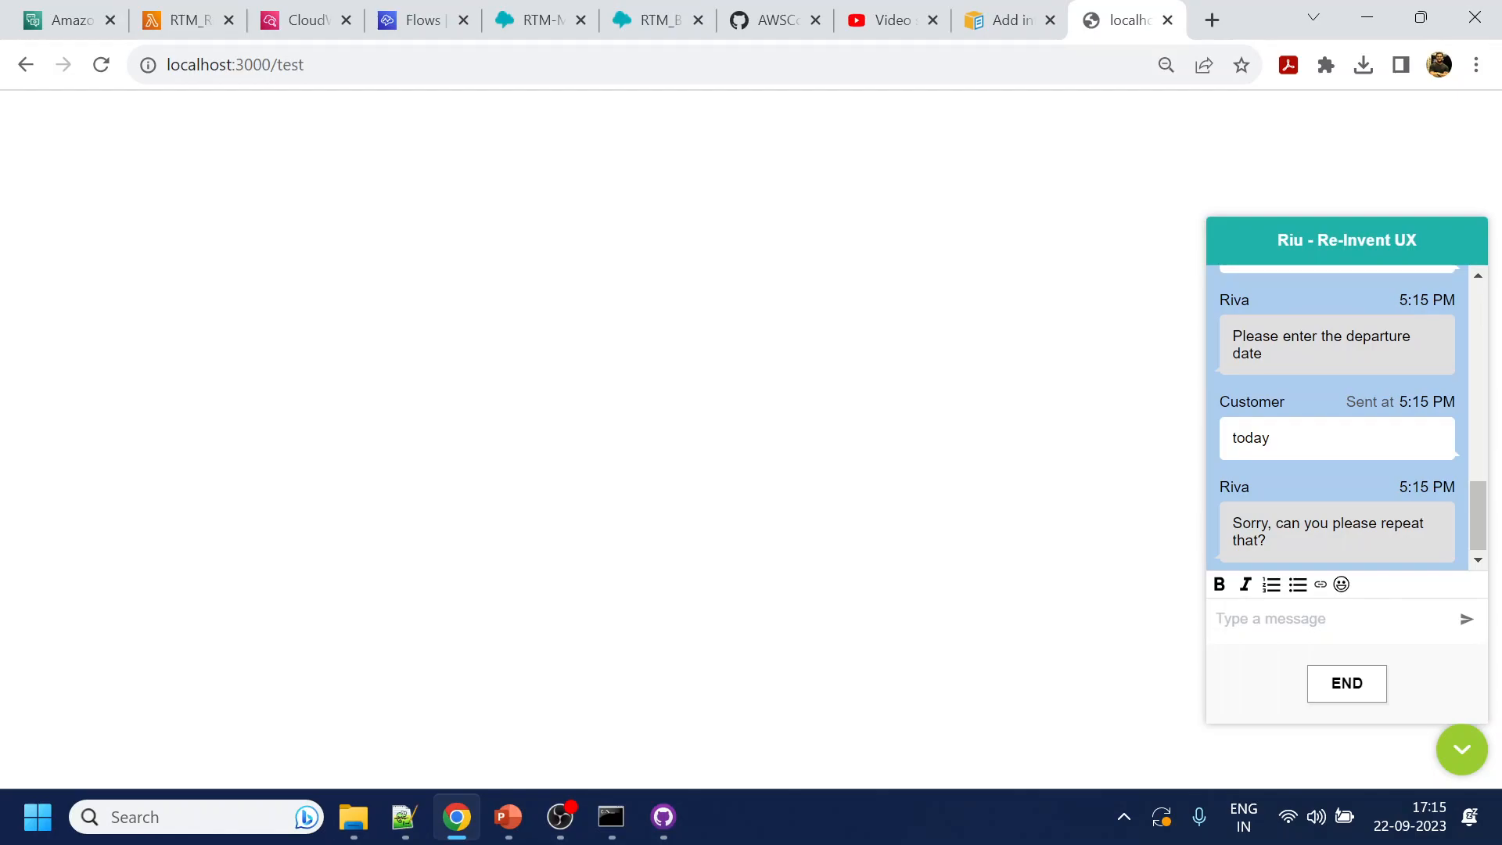
# Send "this friday" as the departure date and 3 as the number of passengers, and review the booking summary
pyautogui.write('this friday')
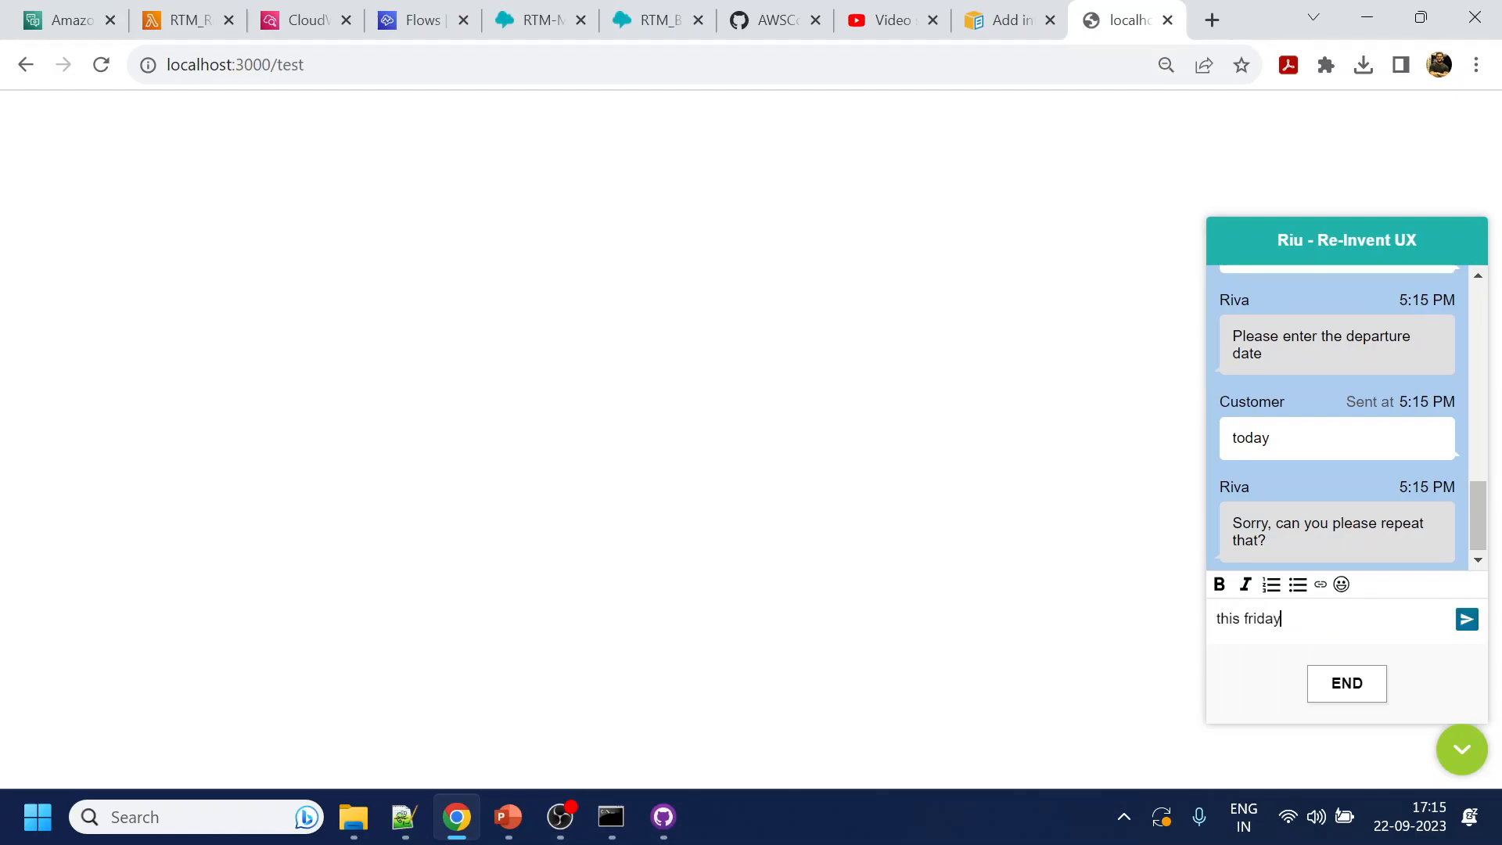
pyautogui.press('Return')
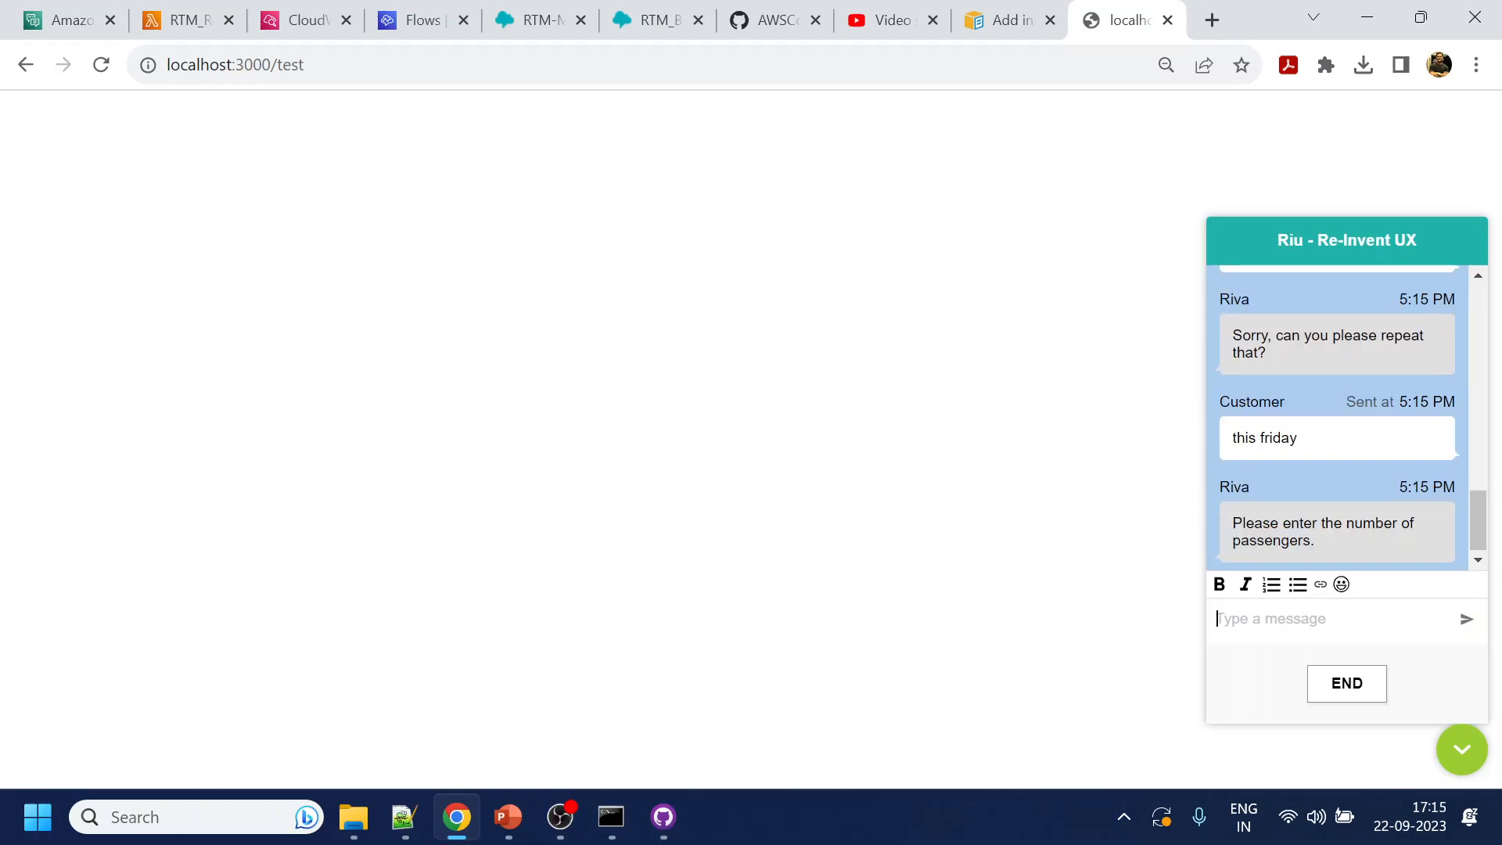
pyautogui.write('3')
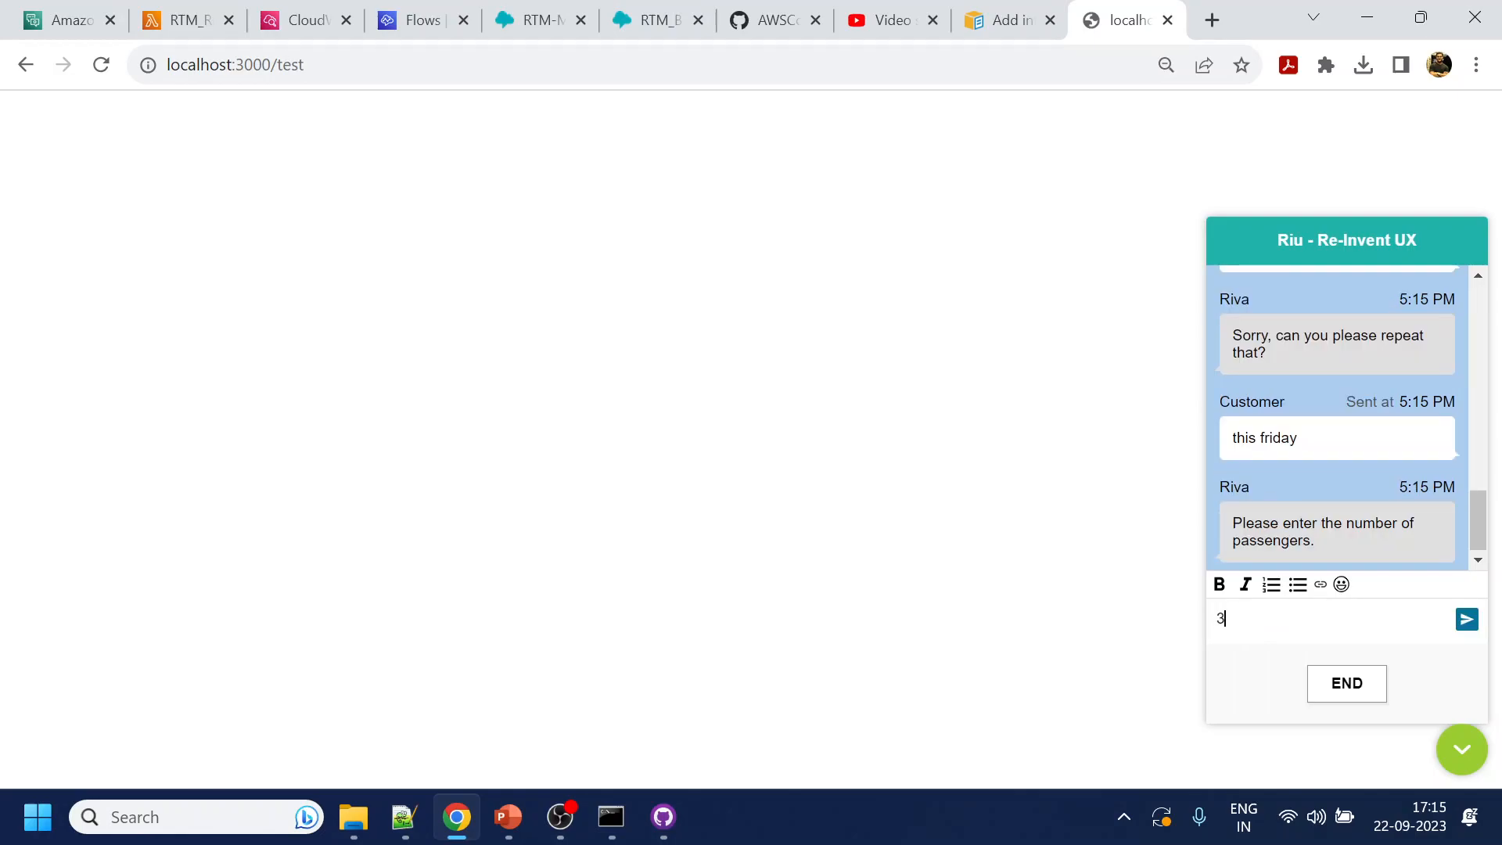
pyautogui.press('Return')
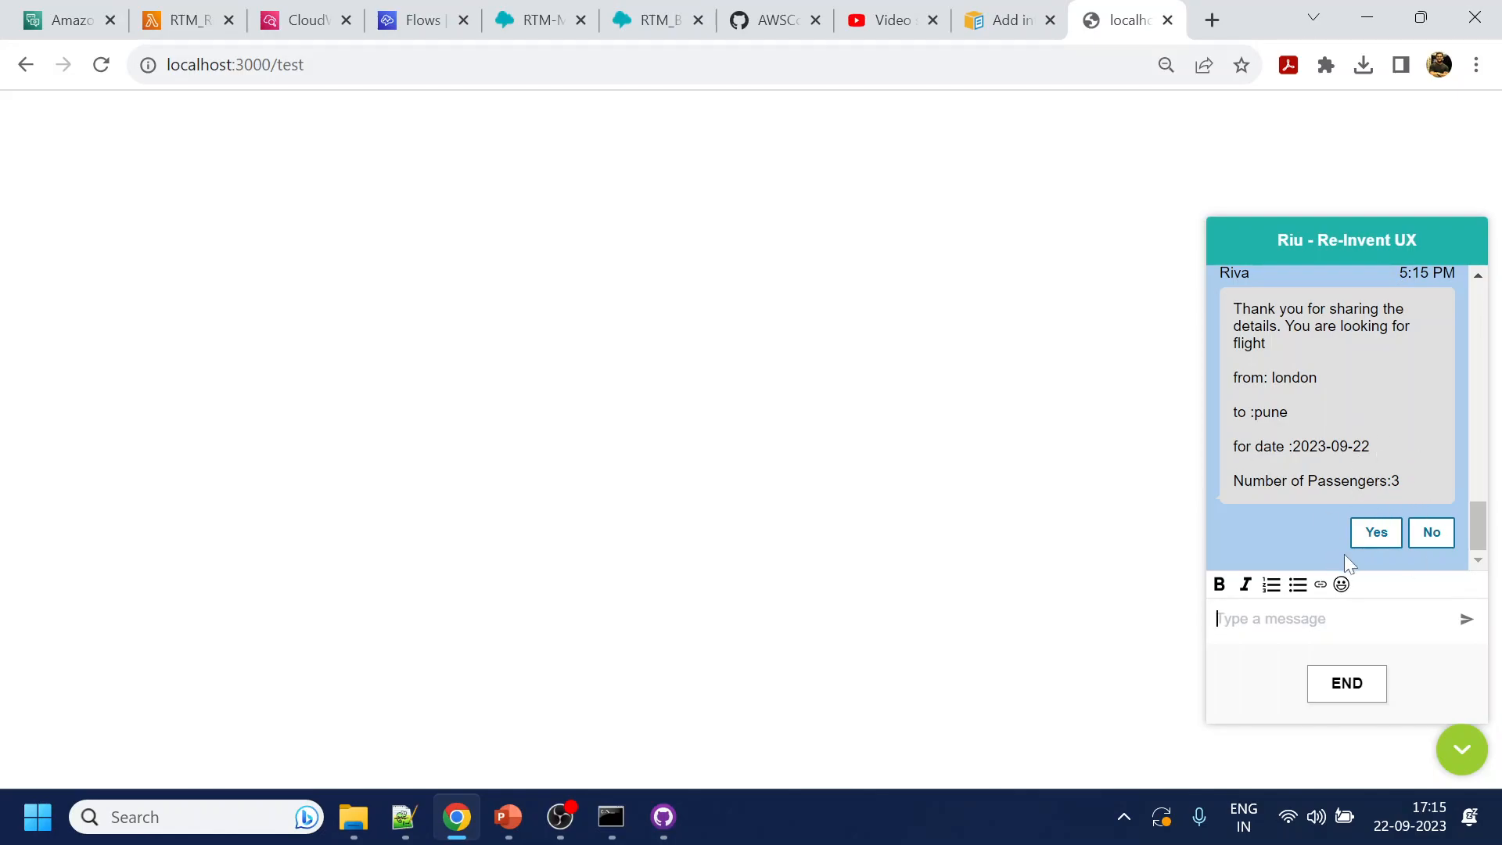
pyautogui.scroll(1, 1391, 462)
pyautogui.scroll(-2, 1391, 462)
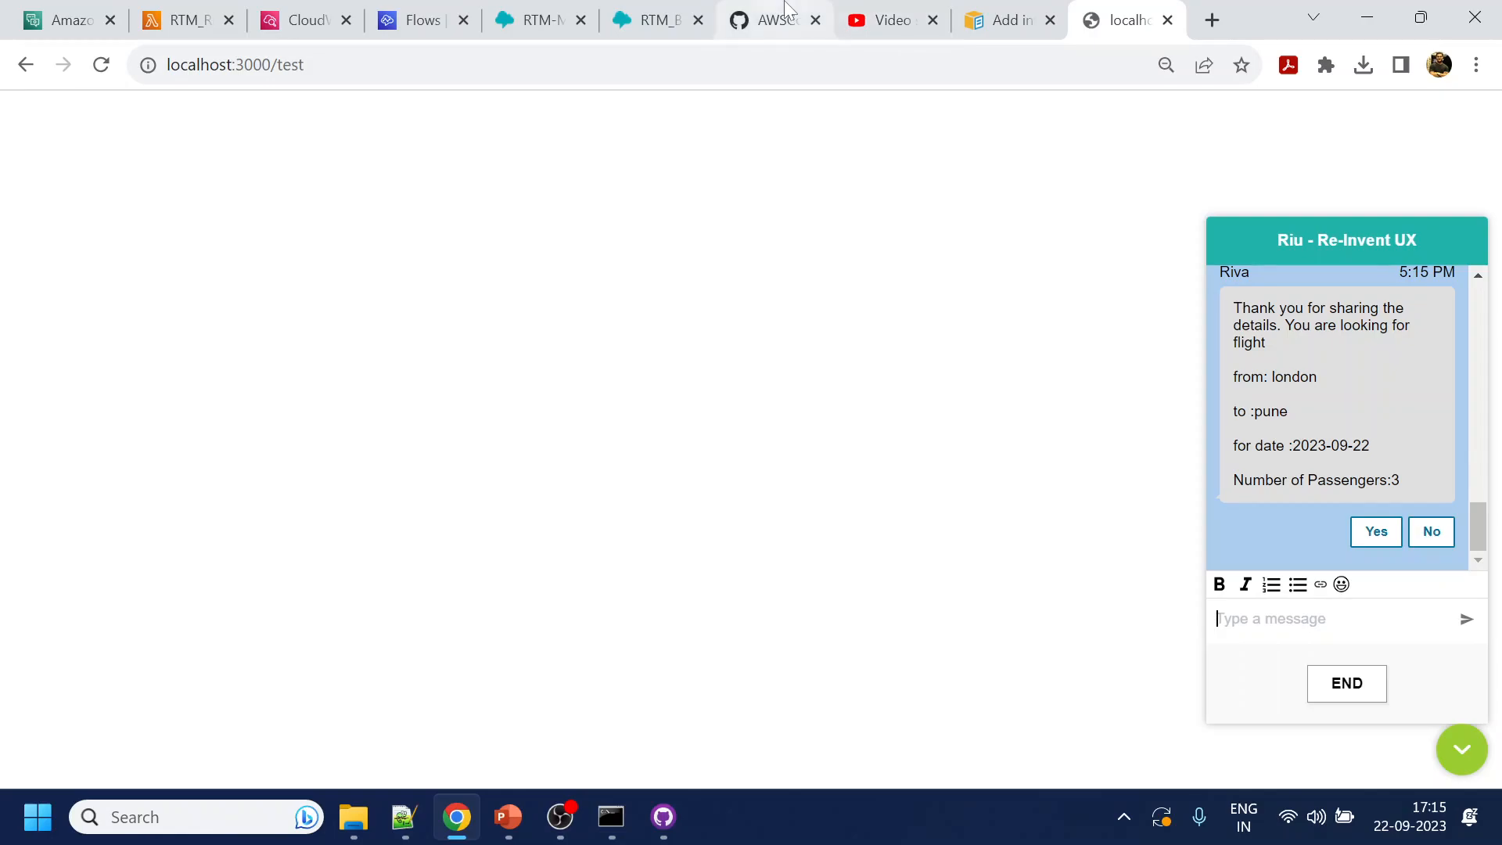
# Examine the RTM_Booking contact flow back to its Entry block, and open the RTM-MainMenu flow
pyautogui.click(649, 9)
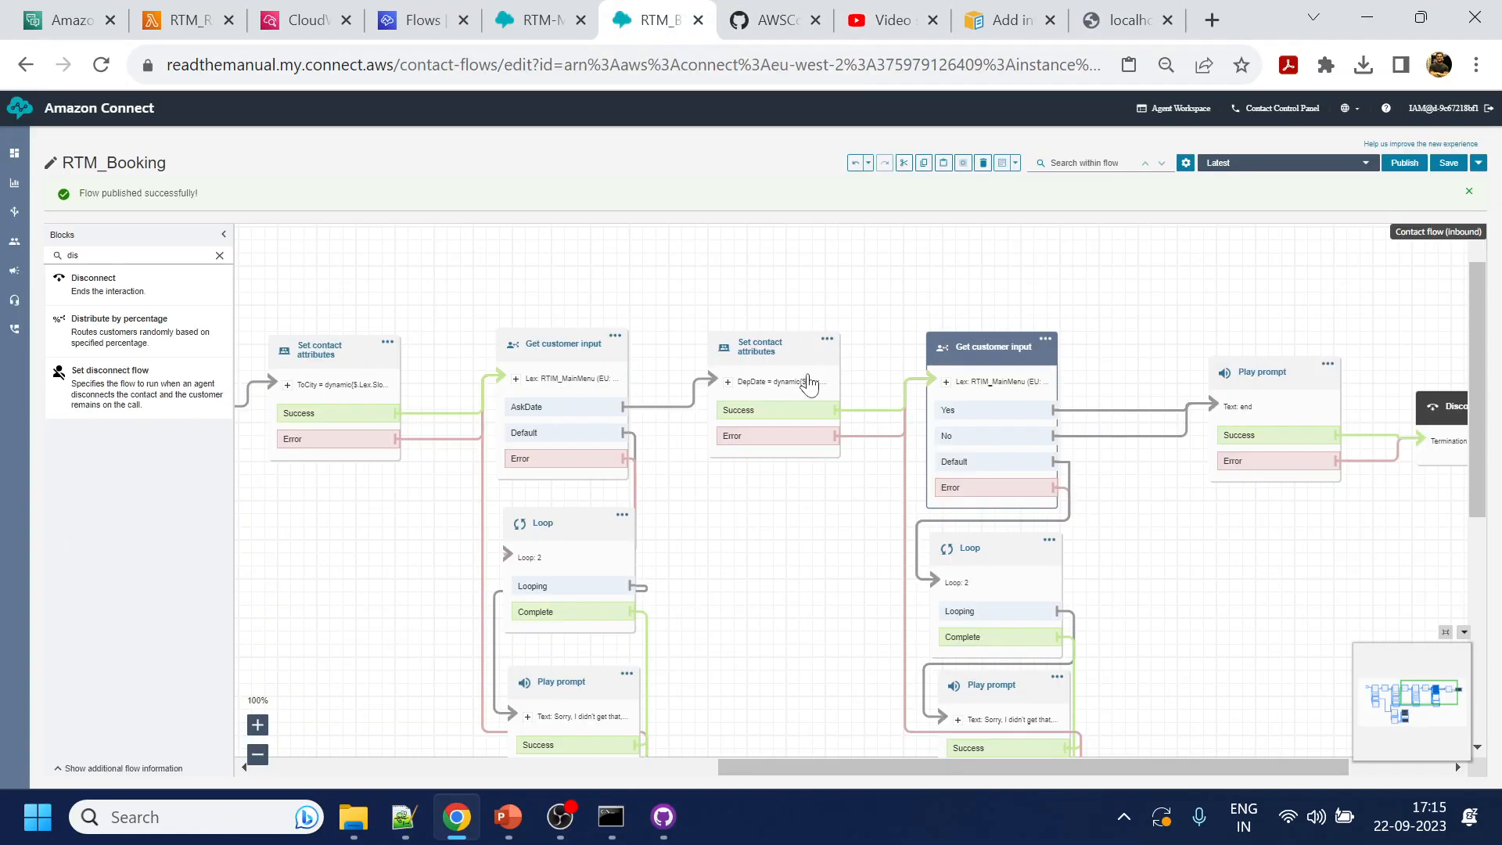
pyautogui.moveTo(1119, 299); pyautogui.dragTo(1448, 324)
pyautogui.moveTo(810, 301); pyautogui.dragTo(1131, 295)
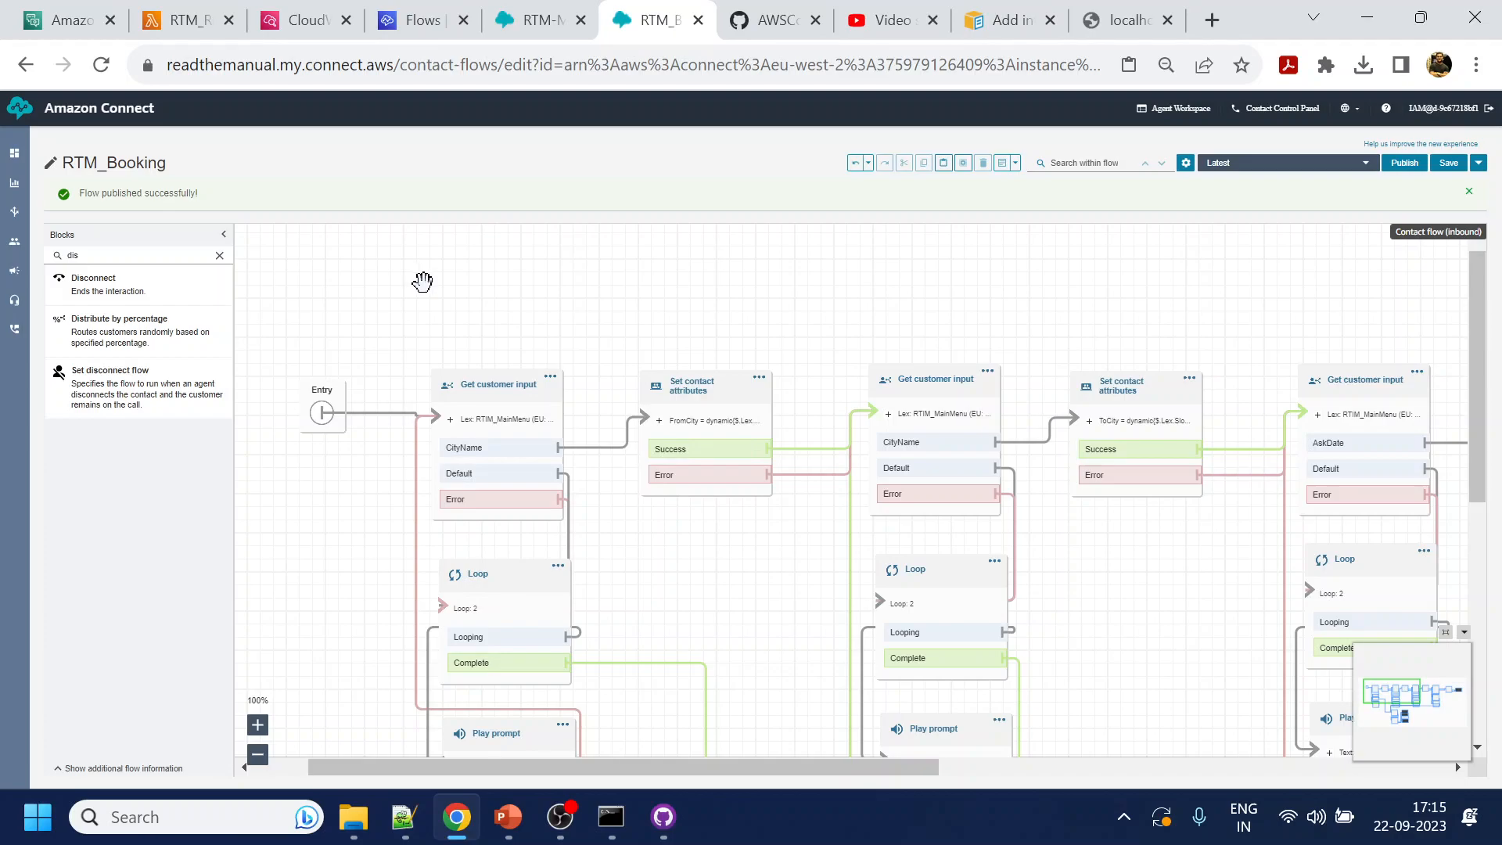
pyautogui.hotkey('alt', 'Tab')
pyautogui.hotkey('alt', 'Tab')
pyautogui.click(553, 22)
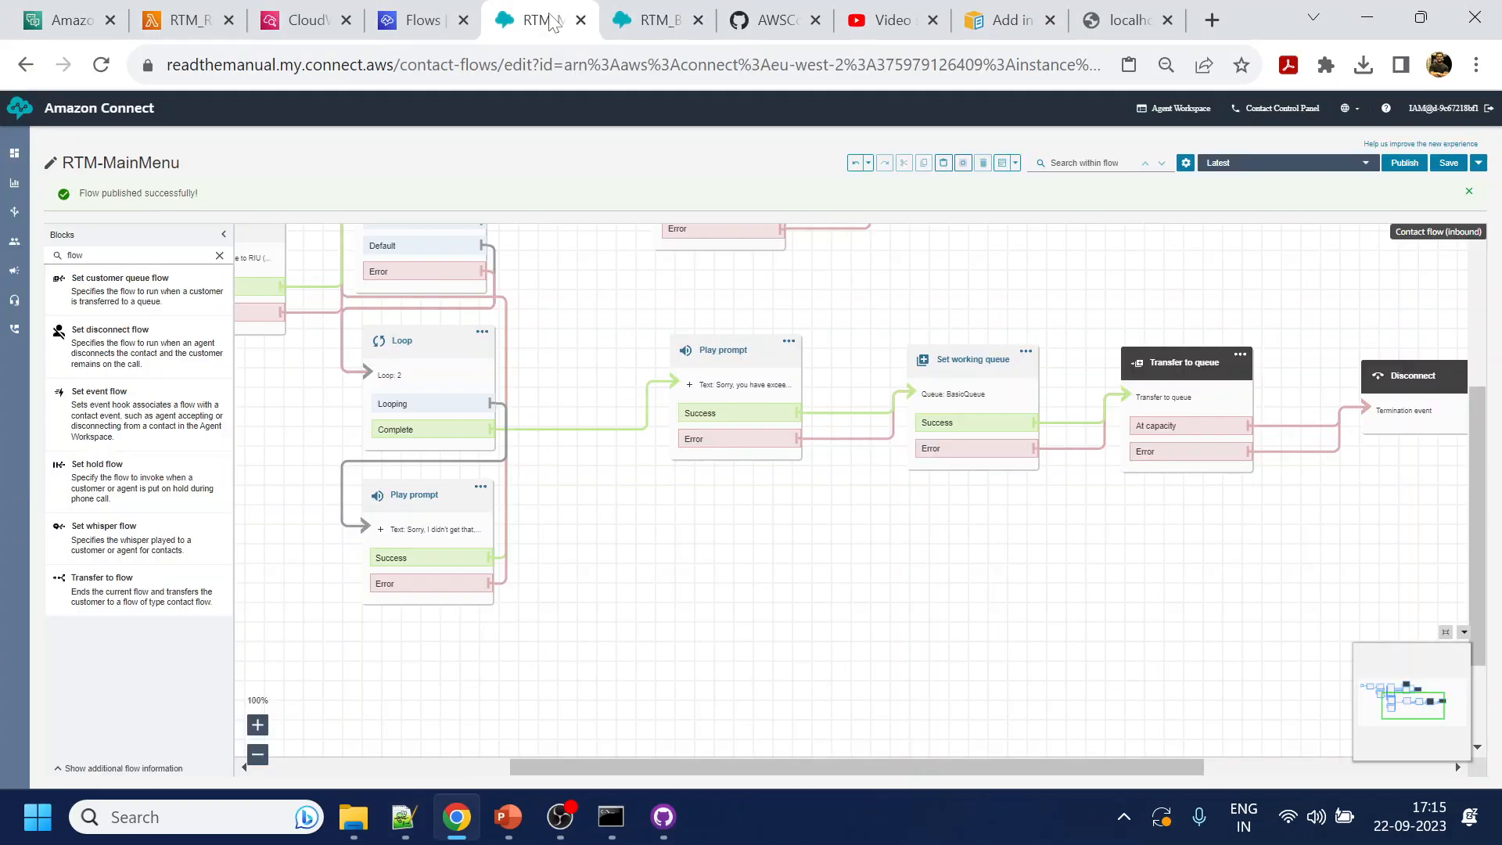